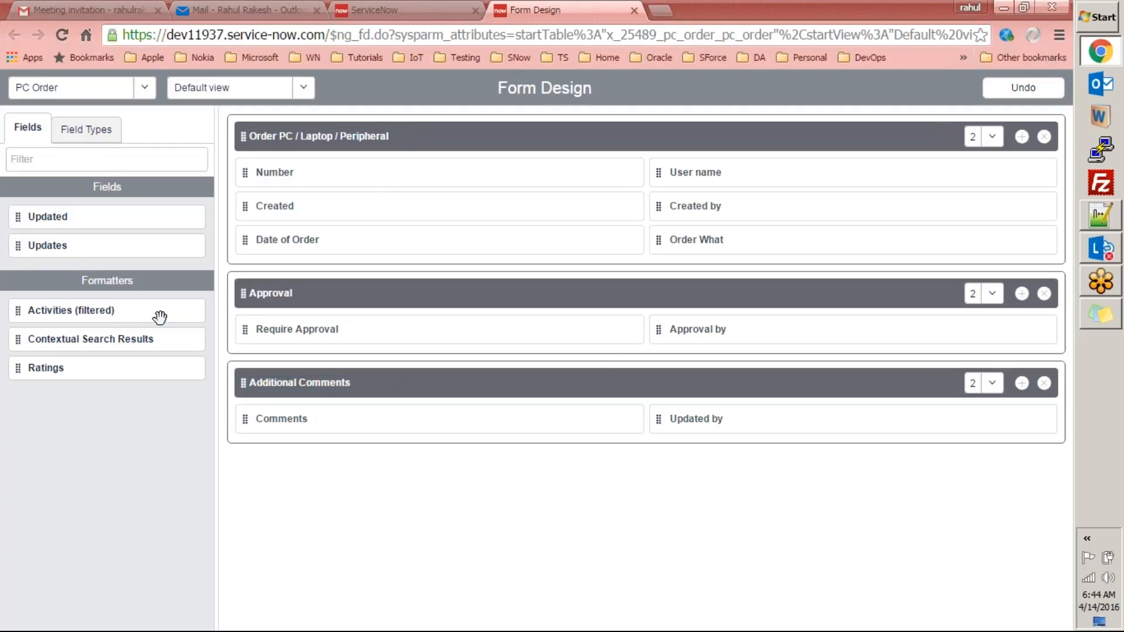
Add a Choice field called New Choice to Additional Comments and save the form layout.
click(96, 135)
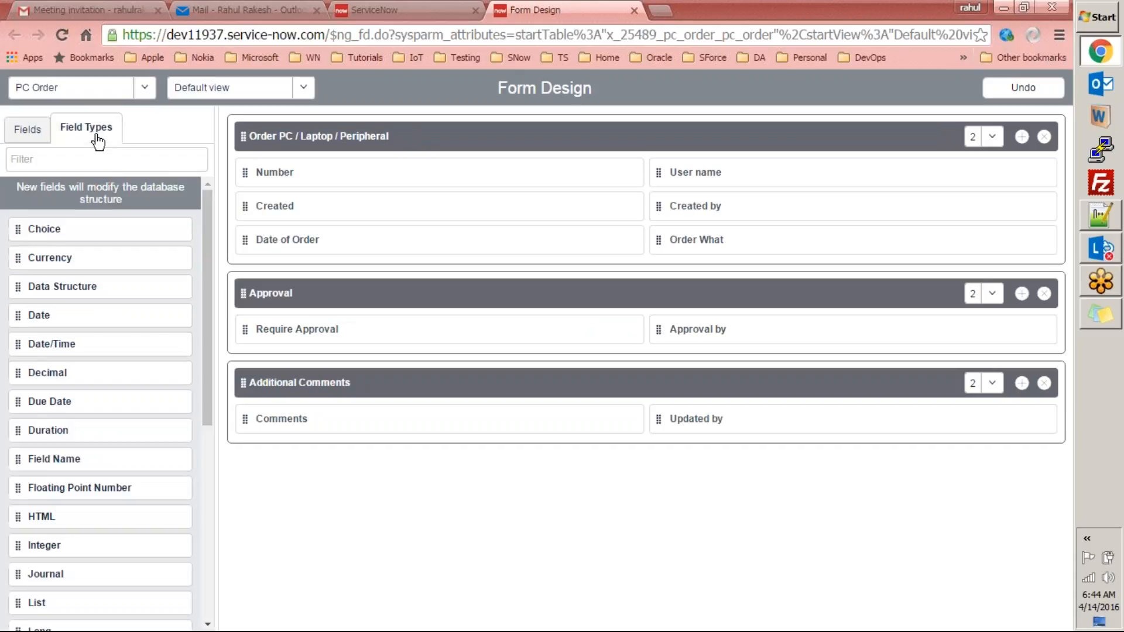
drag(212, 222, 209, 184)
drag(90, 231, 329, 456)
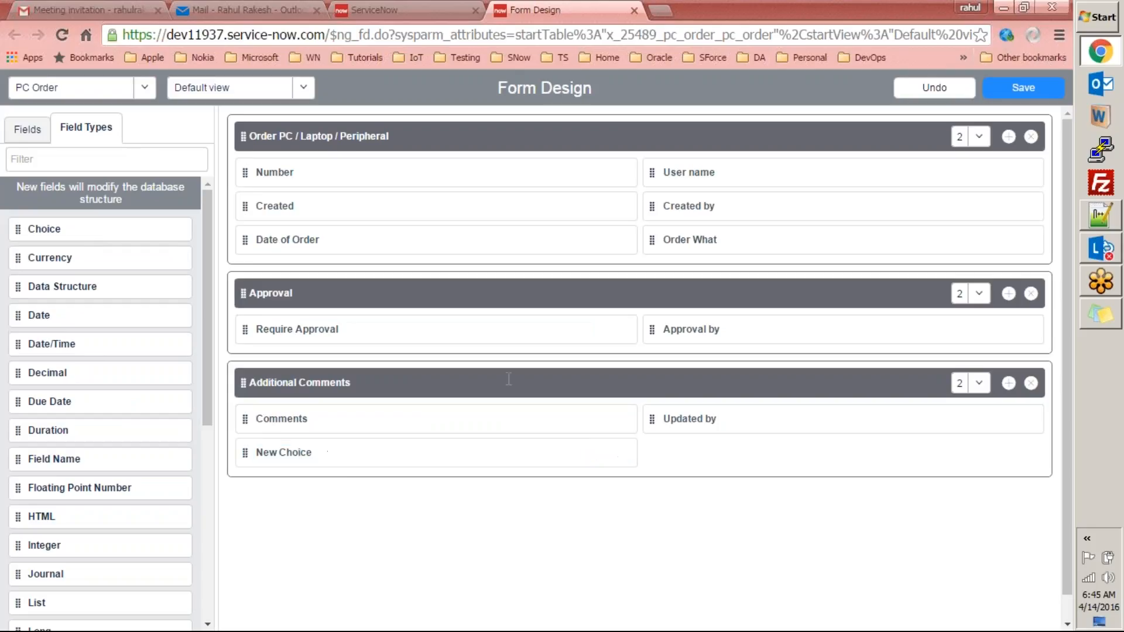
click(1022, 89)
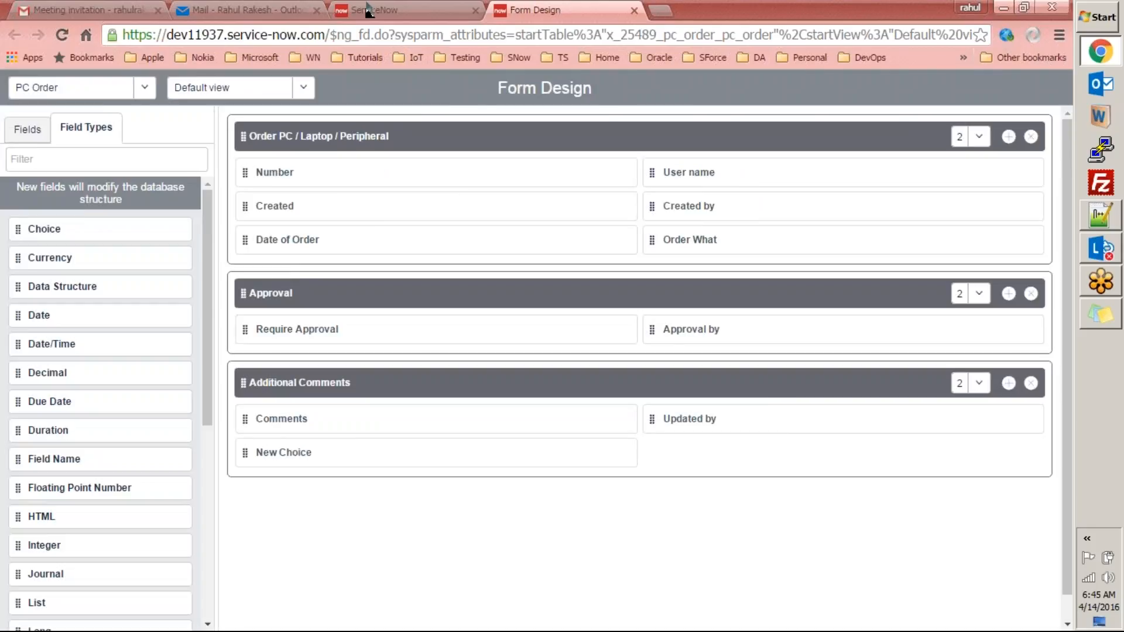
click(375, 10)
Reload the form and check that New Choice offers Choice 1, Choice 2 and Choice 3, leaving it at None.
right_click(564, 164)
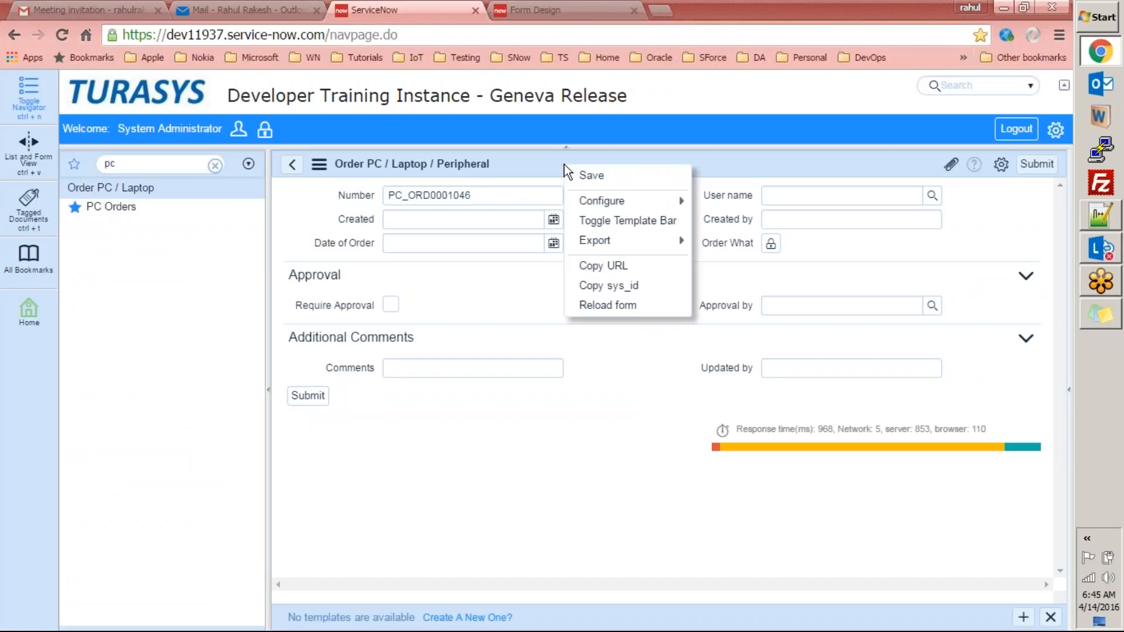
click(595, 310)
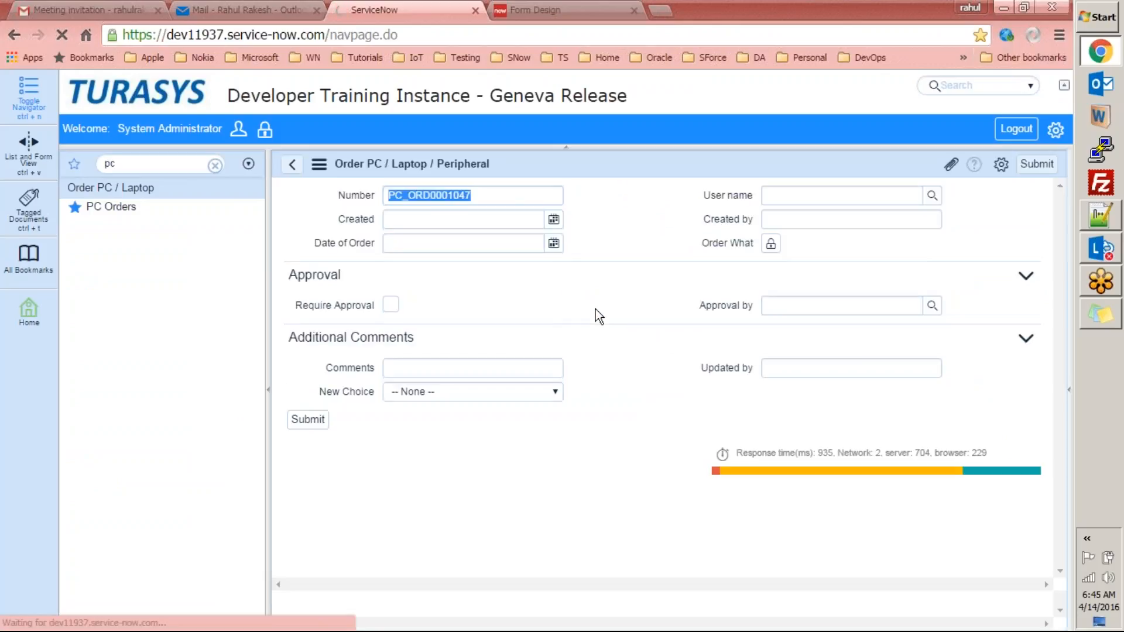
click(406, 390)
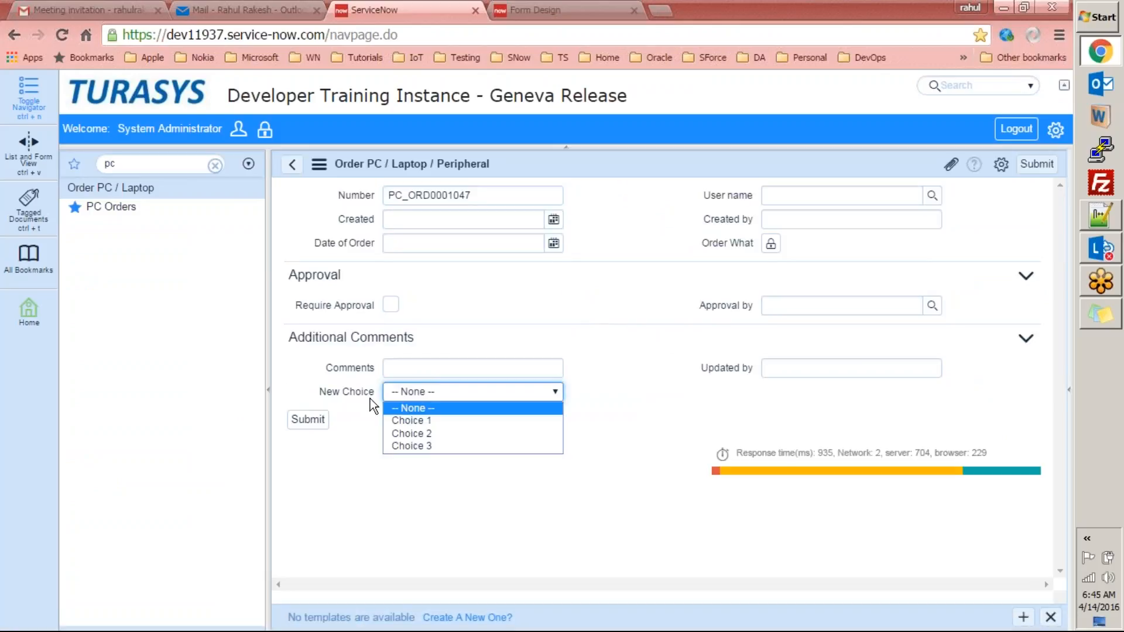
key(Up)
key(Up)
key(Return)
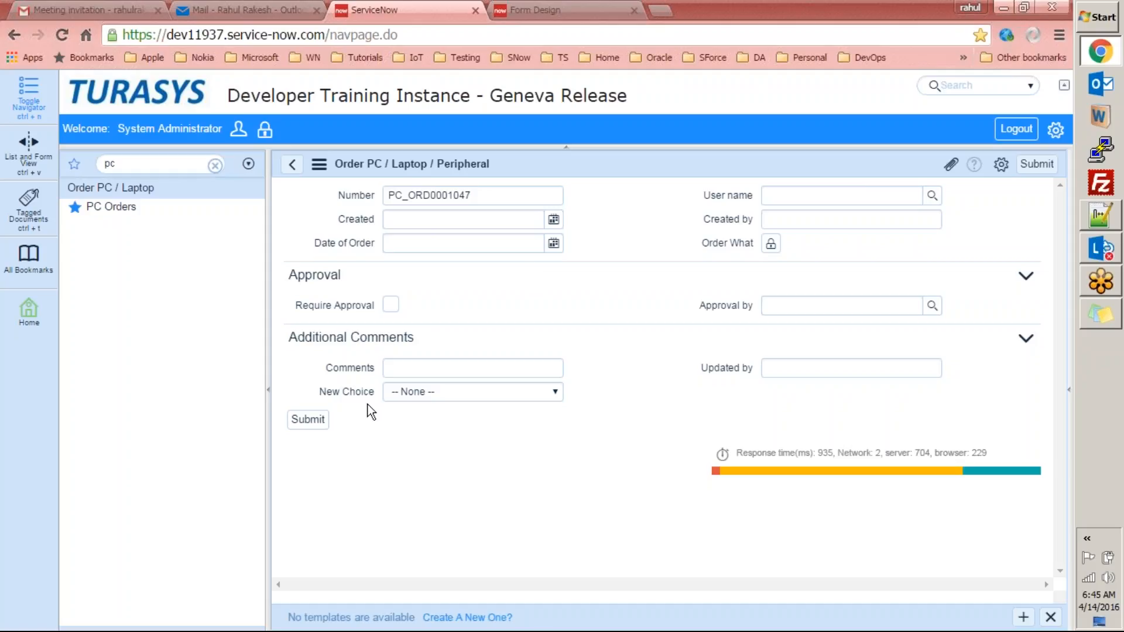
click(429, 395)
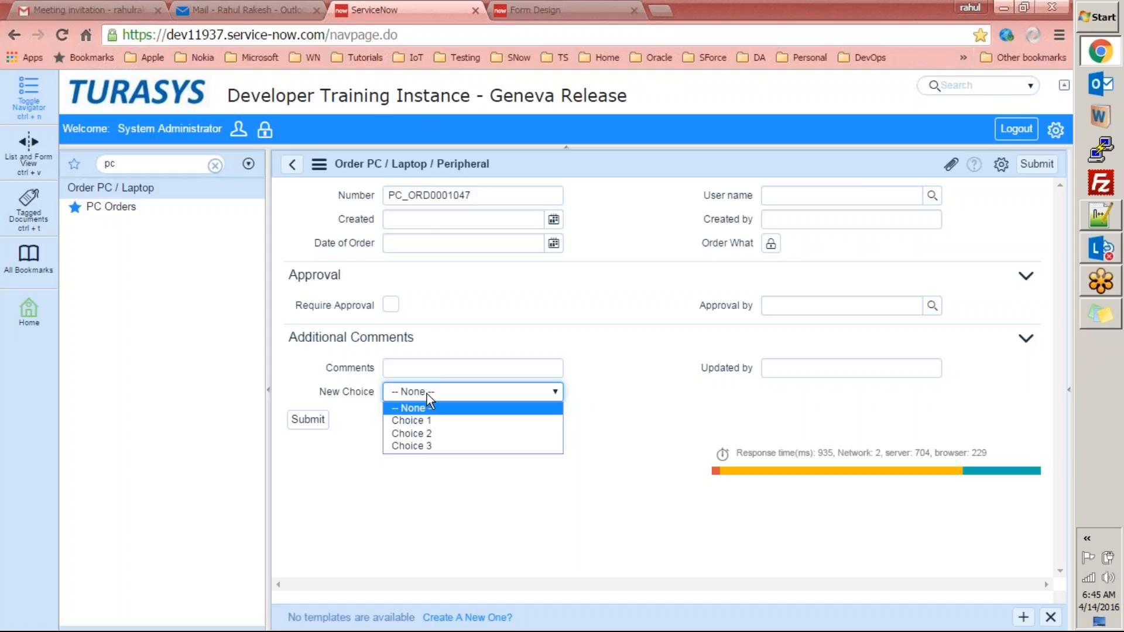
click(426, 394)
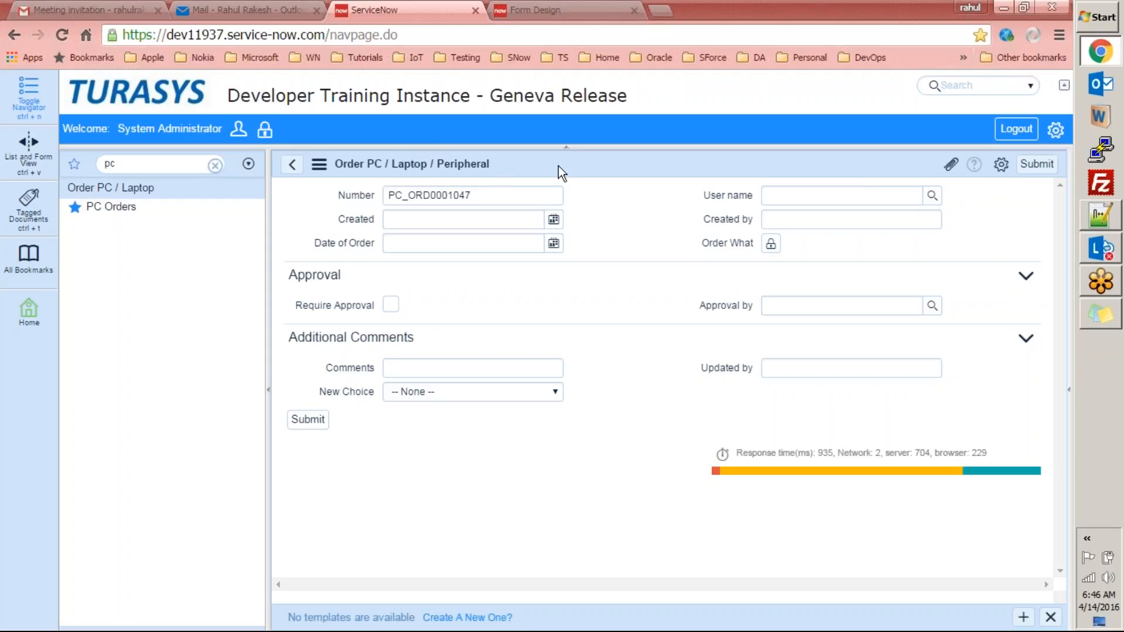
Remove New Choice and add a new Choice field in Additional Comments labelled 'Sample Choice Field'.
key(ctrl+Tab)
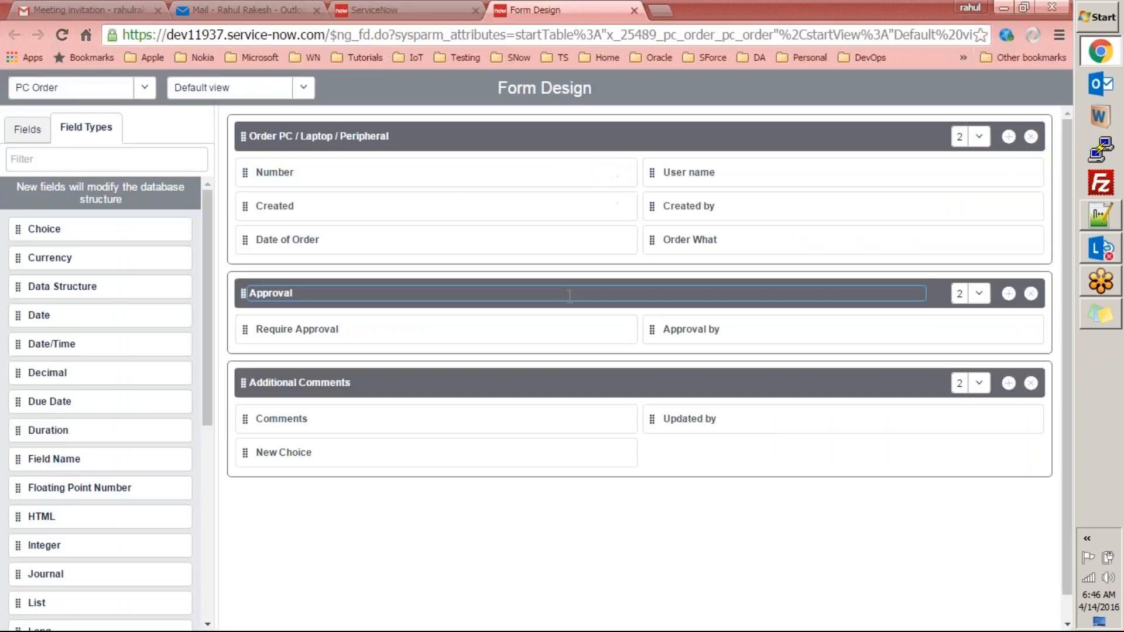
click(622, 455)
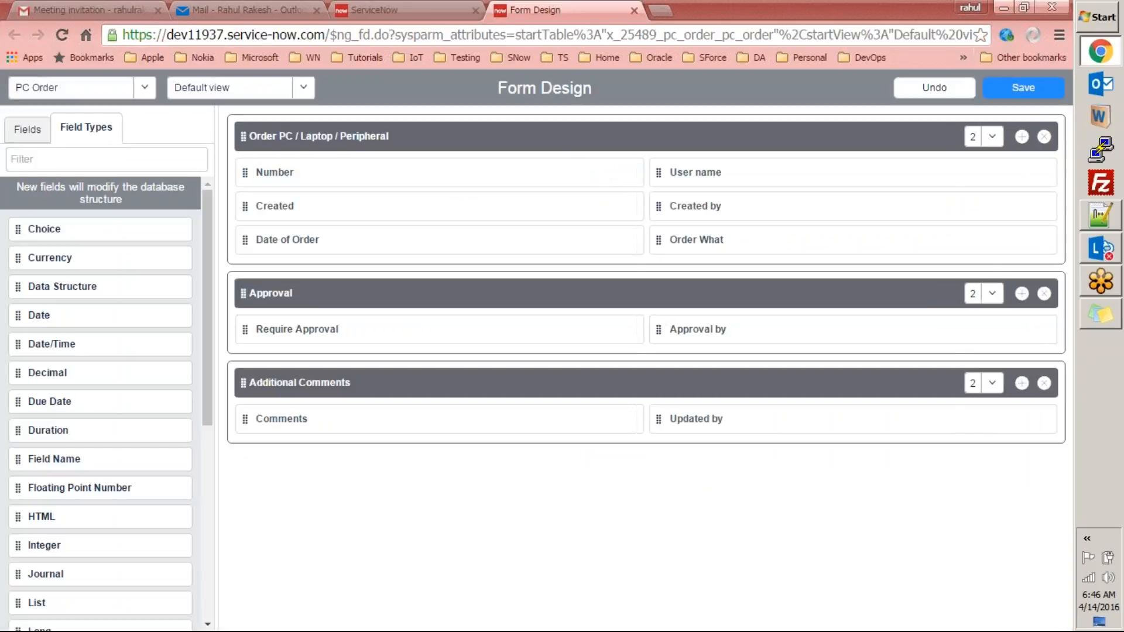
drag(43, 230, 343, 456)
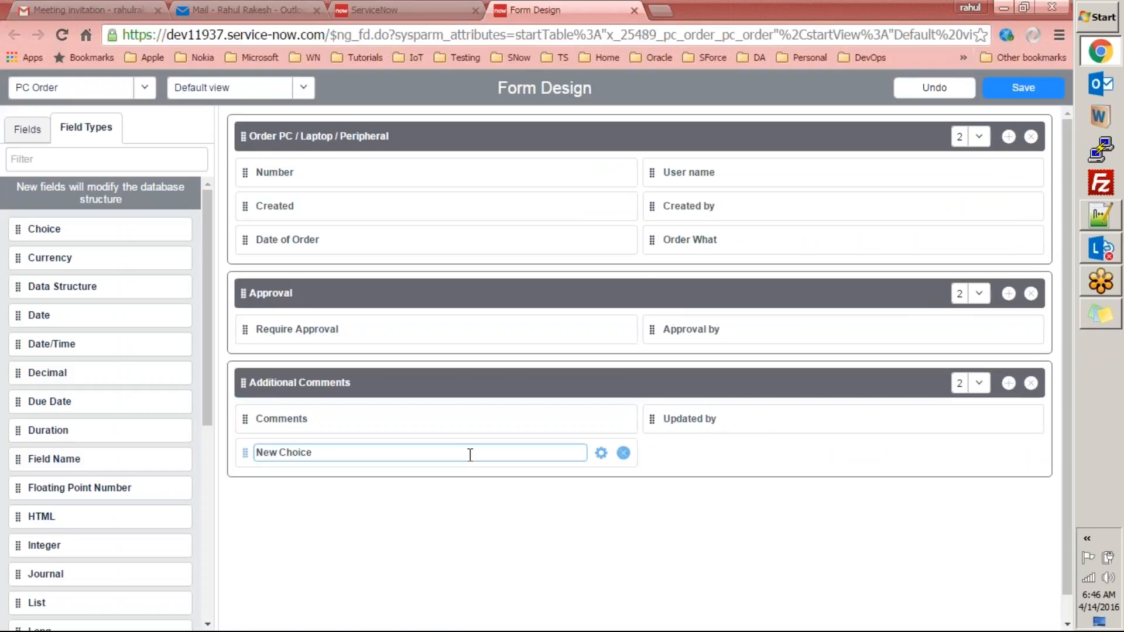
mouse_move(480, 454)
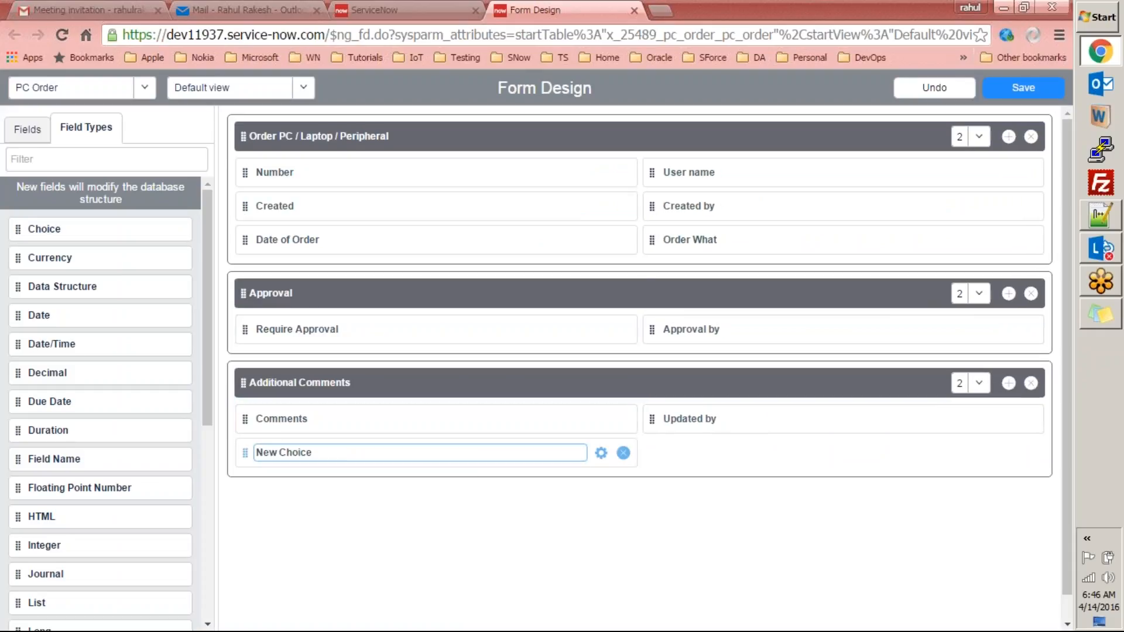
click(330, 452)
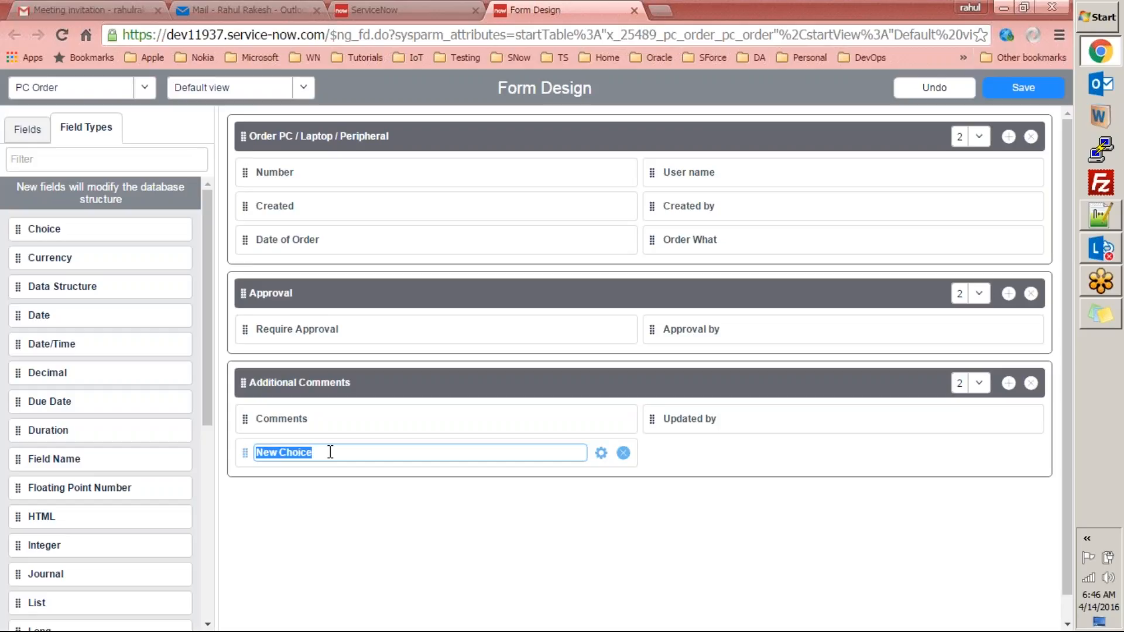
text(Sample )
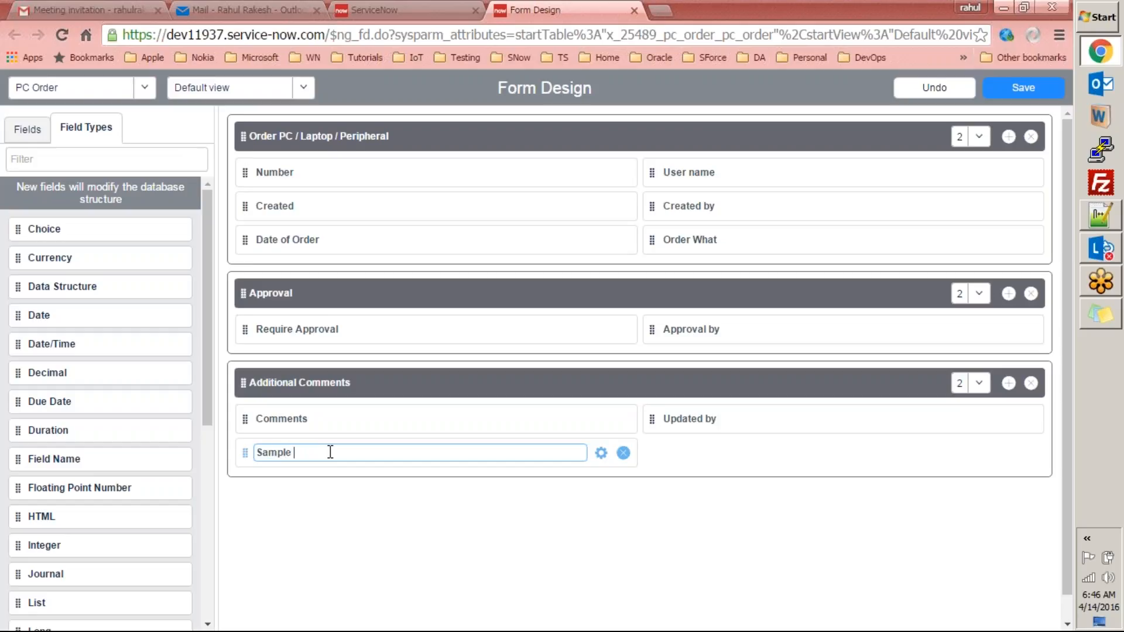
text(Choice Field)
Add a fourth choice named 'Sample Choice 4' in the Sample Choice Field's properties.
click(604, 453)
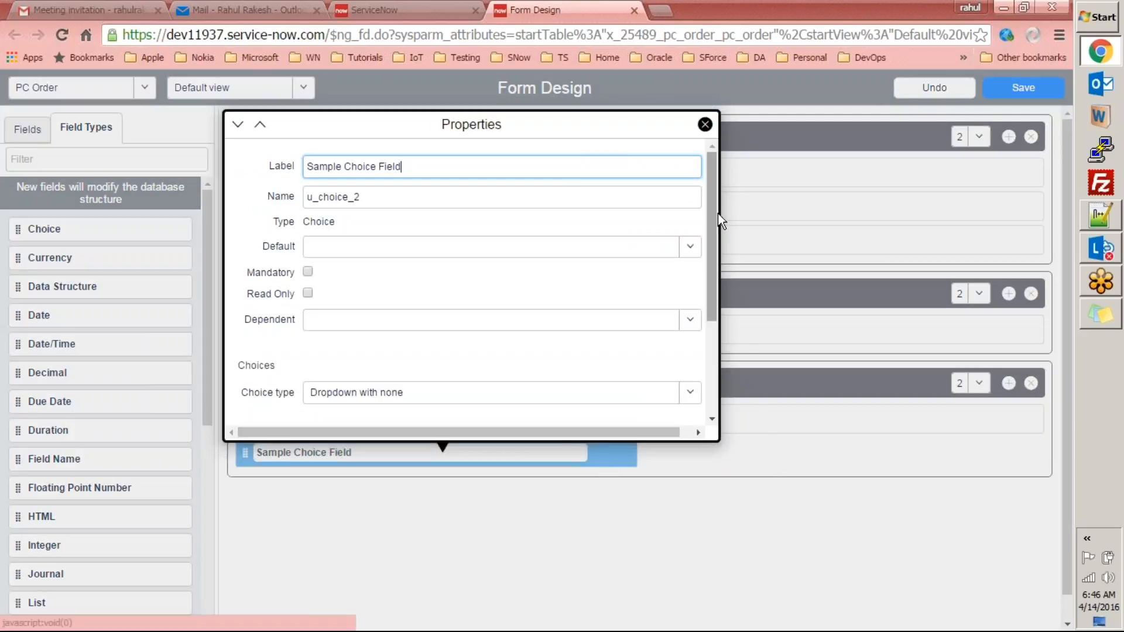
scroll(719, 272, down, 2)
scroll(720, 287, down, 2)
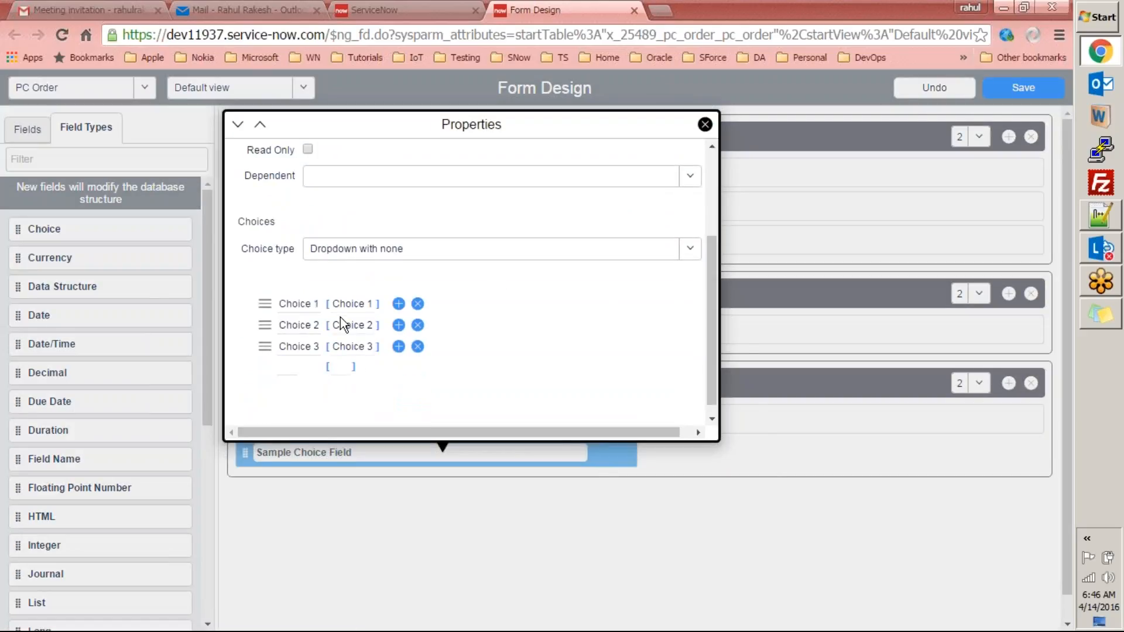
click(398, 348)
click(292, 365)
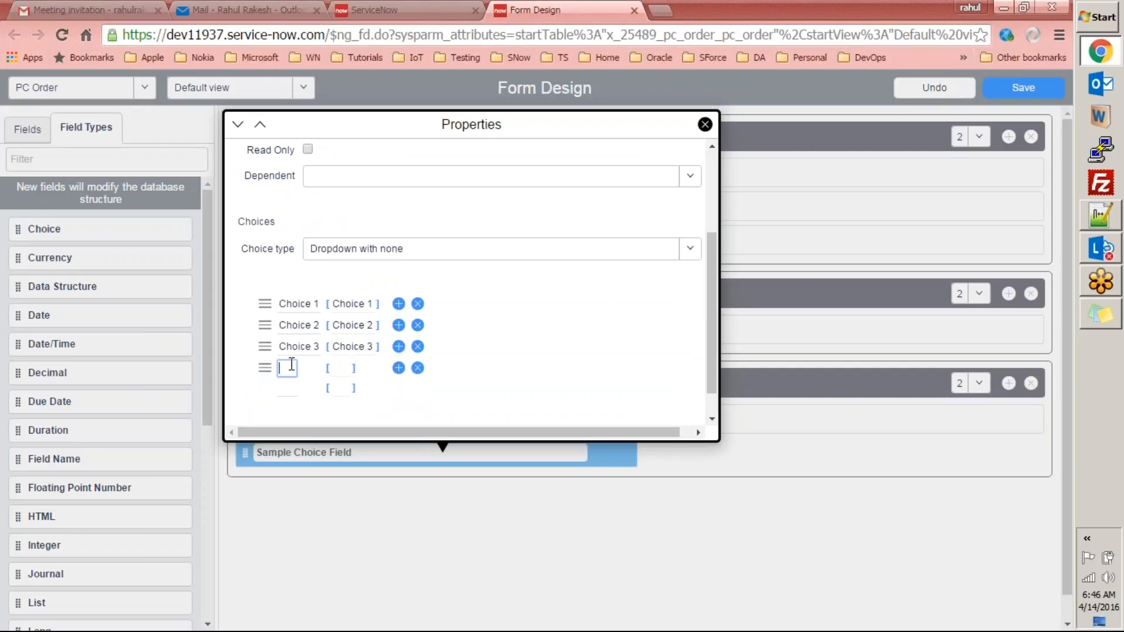
text(Sample Choice 4)
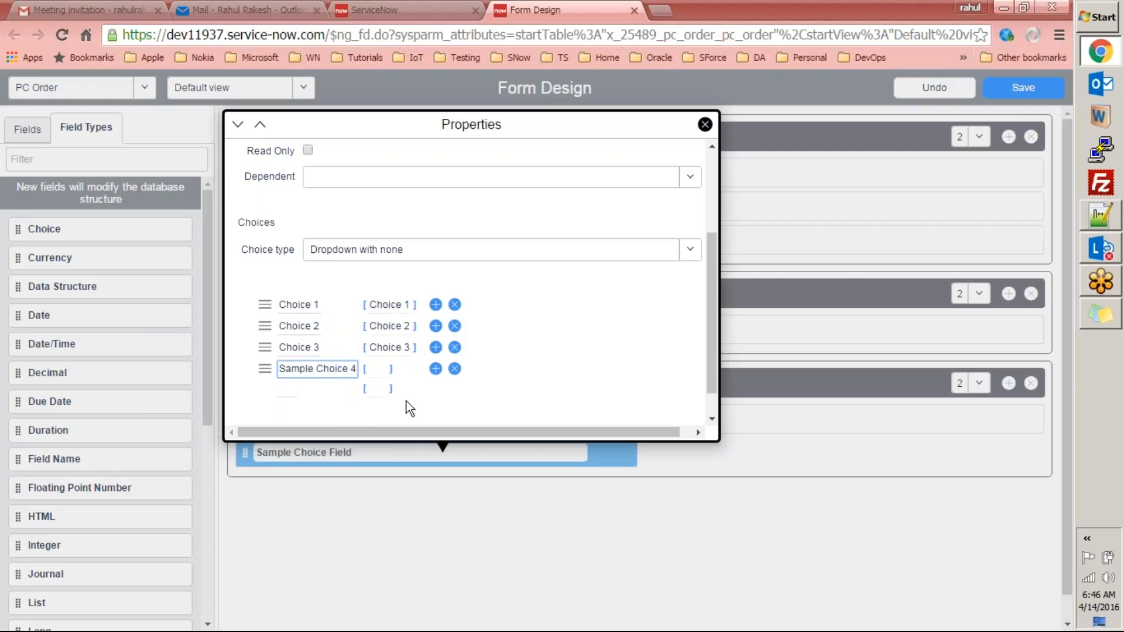
Fill in the fourth choice's value, review the Choice 3 value, and close the field properties.
mouse_move(710, 322)
mouse_down()
mouse_move(713, 395)
mouse_move(702, 105)
mouse_move(708, 384)
mouse_move(697, 296)
mouse_move(701, 334)
mouse_up()
click(381, 352)
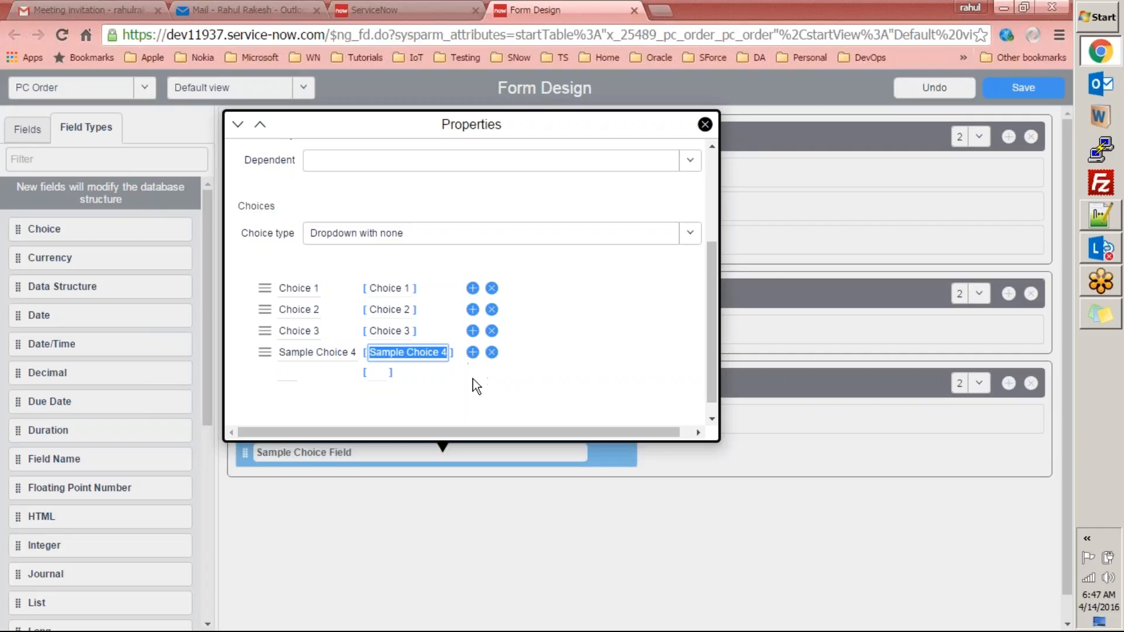
click(401, 330)
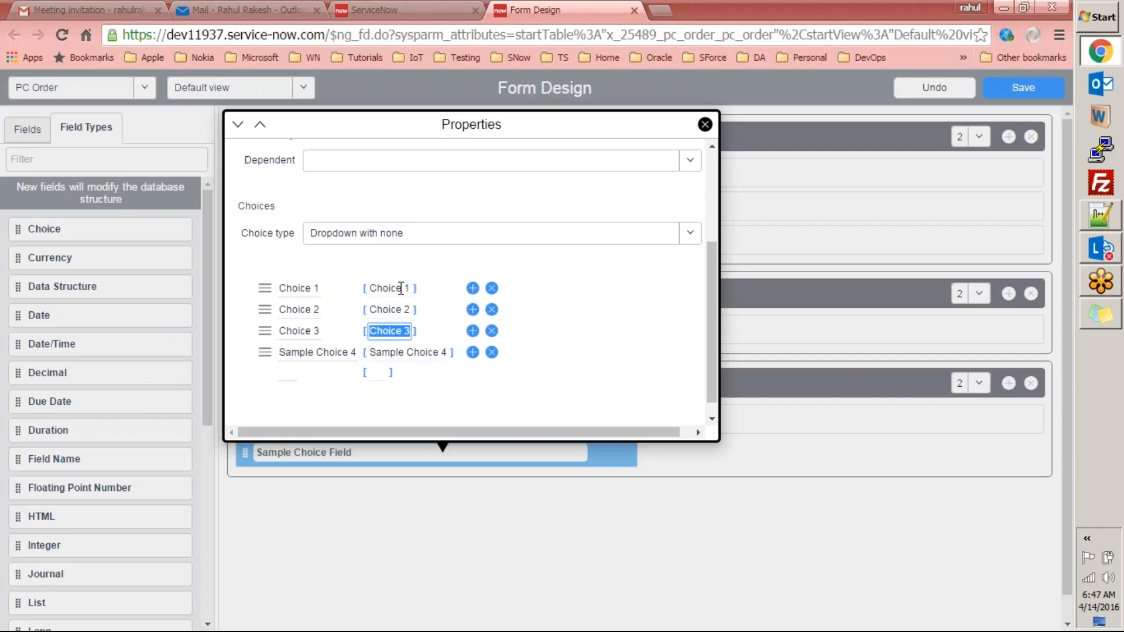
drag(709, 286, 708, 168)
click(705, 124)
Save the form design, reload the PC order form, and check Sample Choice Field lists Choice 1–3 and Sample Choice 4.
click(1000, 89)
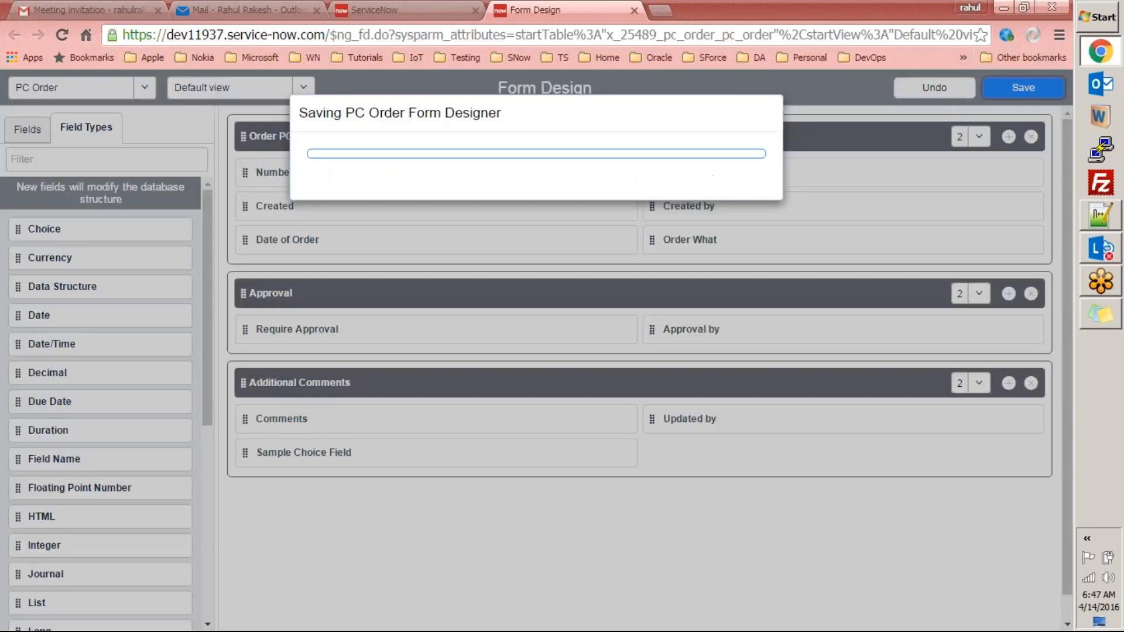
click(375, 10)
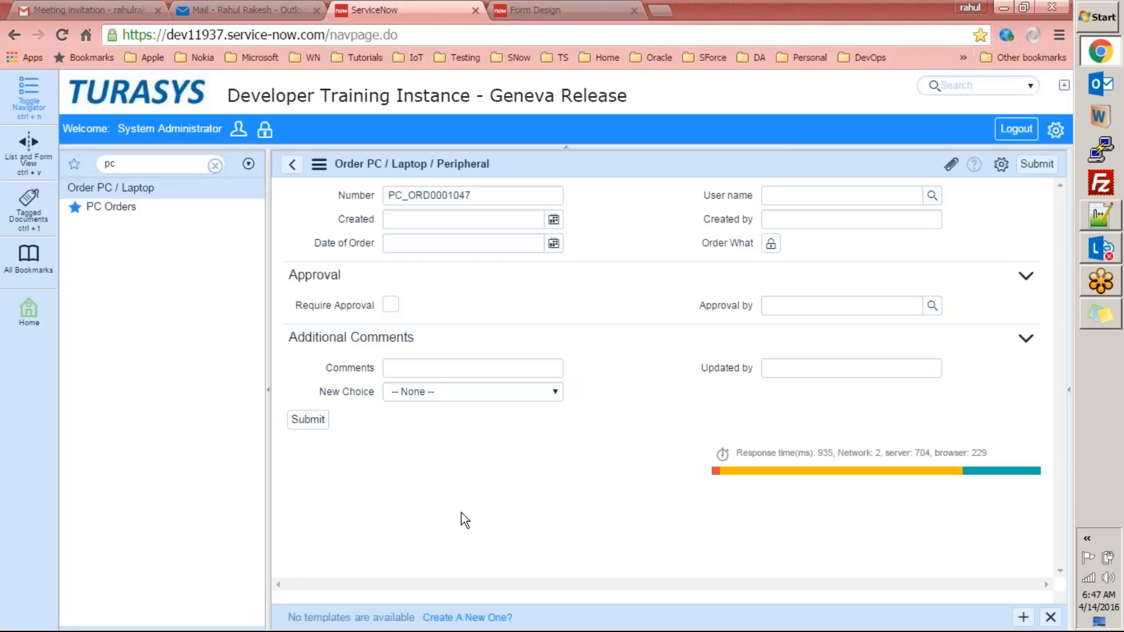
right_click(508, 467)
right_click(563, 167)
click(582, 299)
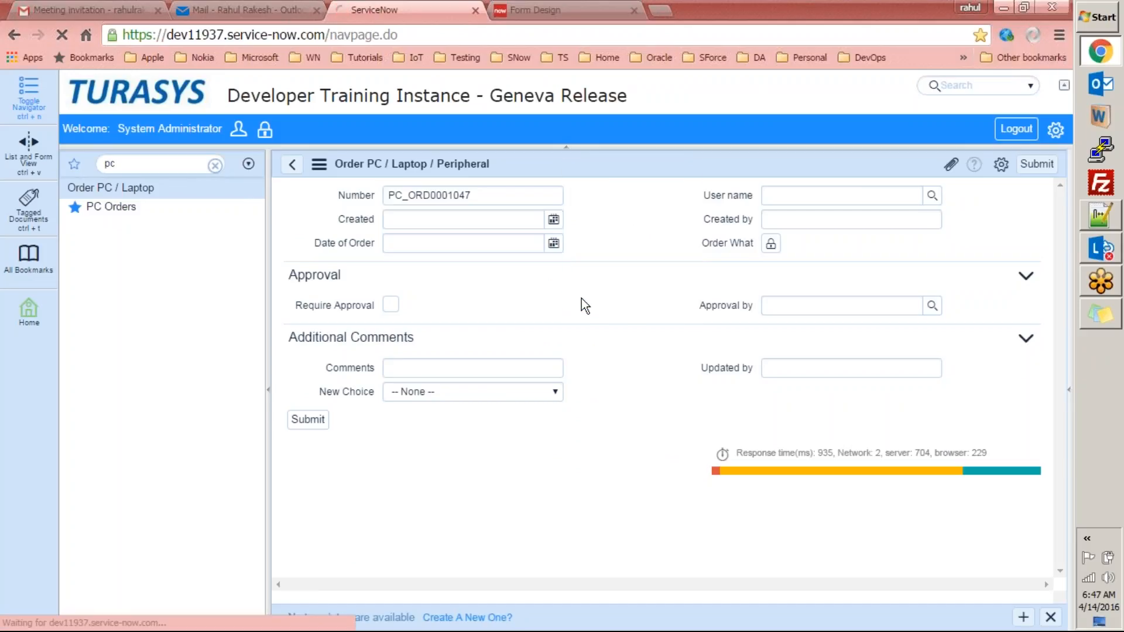
click(542, 394)
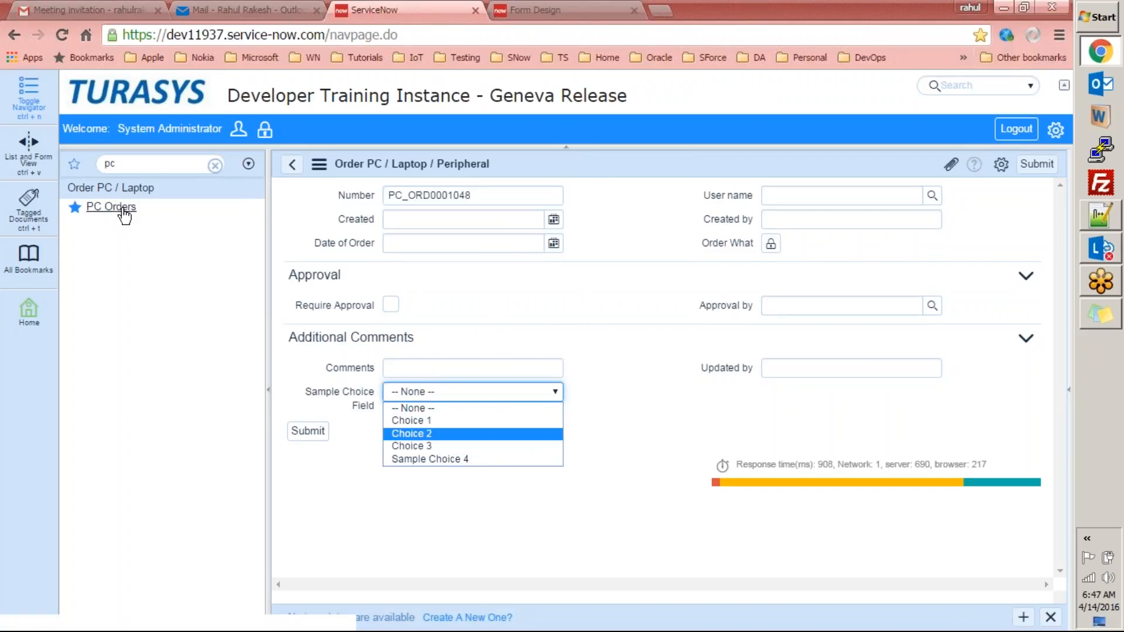
Replace the navigator filter text with 'appl'.
click(141, 166)
double_click(141, 166)
text(appl)
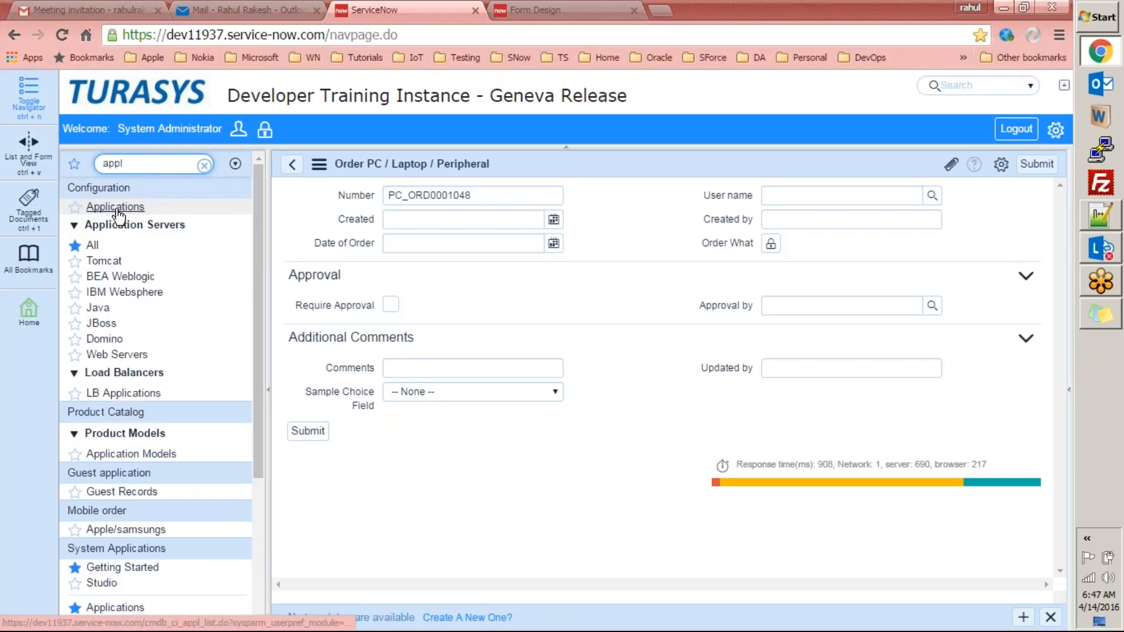
Filter the navigator to 'applications', open Applications, and edit PC Order in Studio.
text(ications)
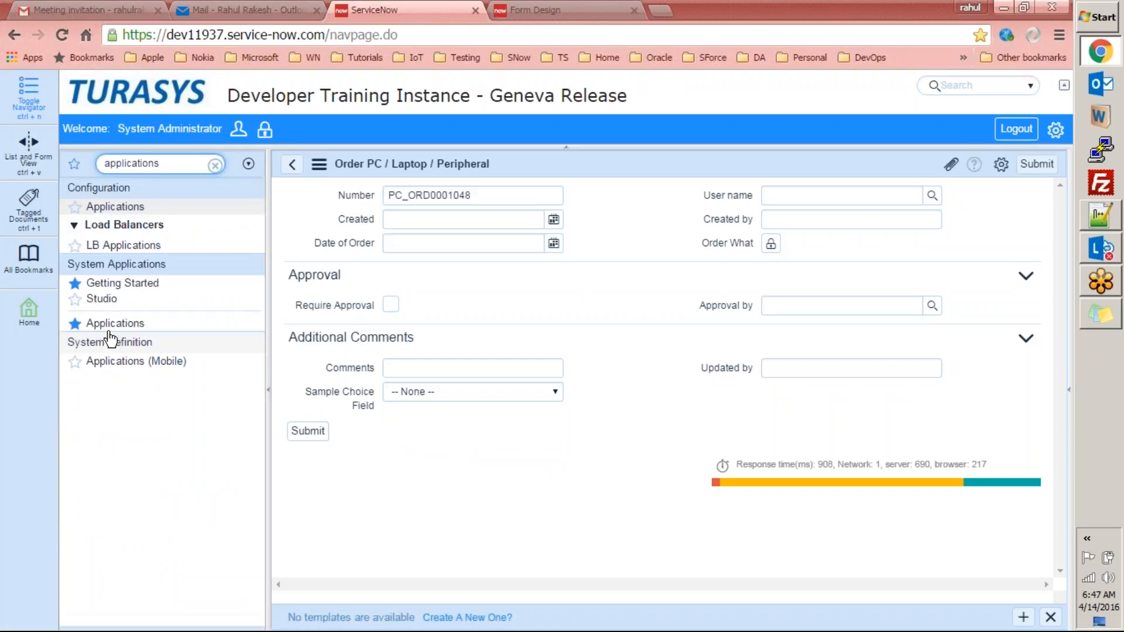
click(114, 325)
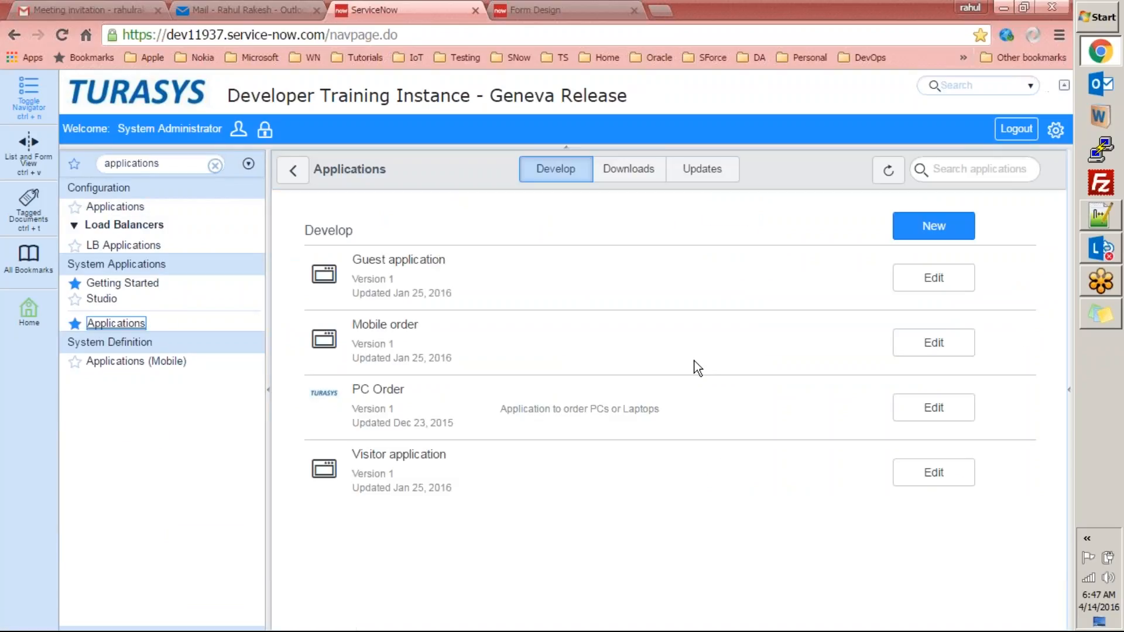
click(939, 420)
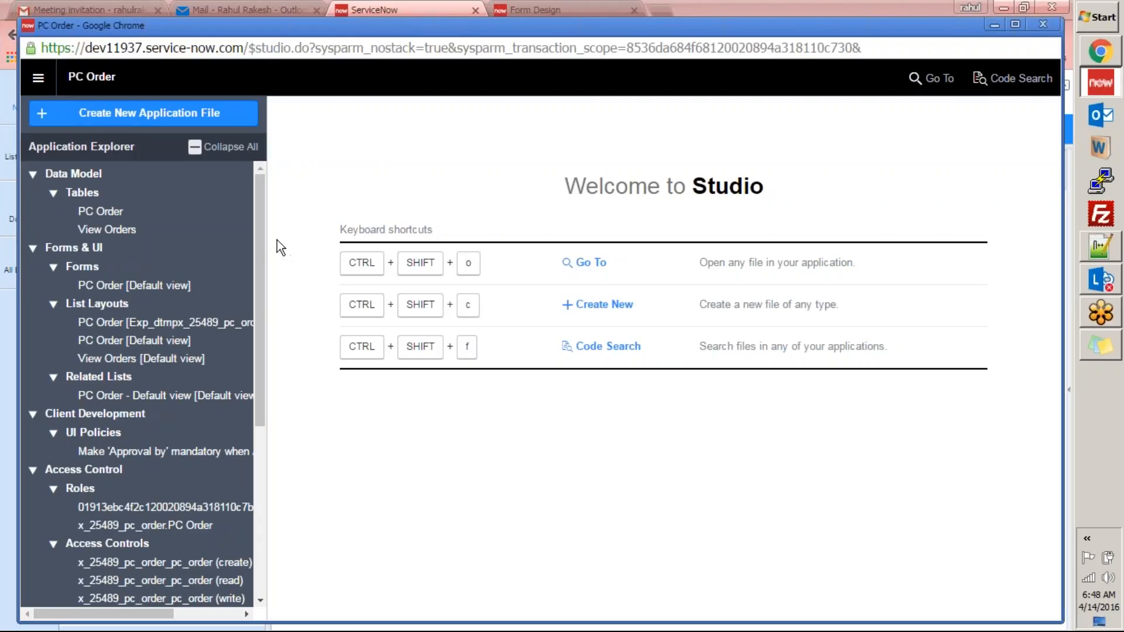
drag(261, 231, 225, 175)
click(33, 174)
click(33, 194)
click(32, 212)
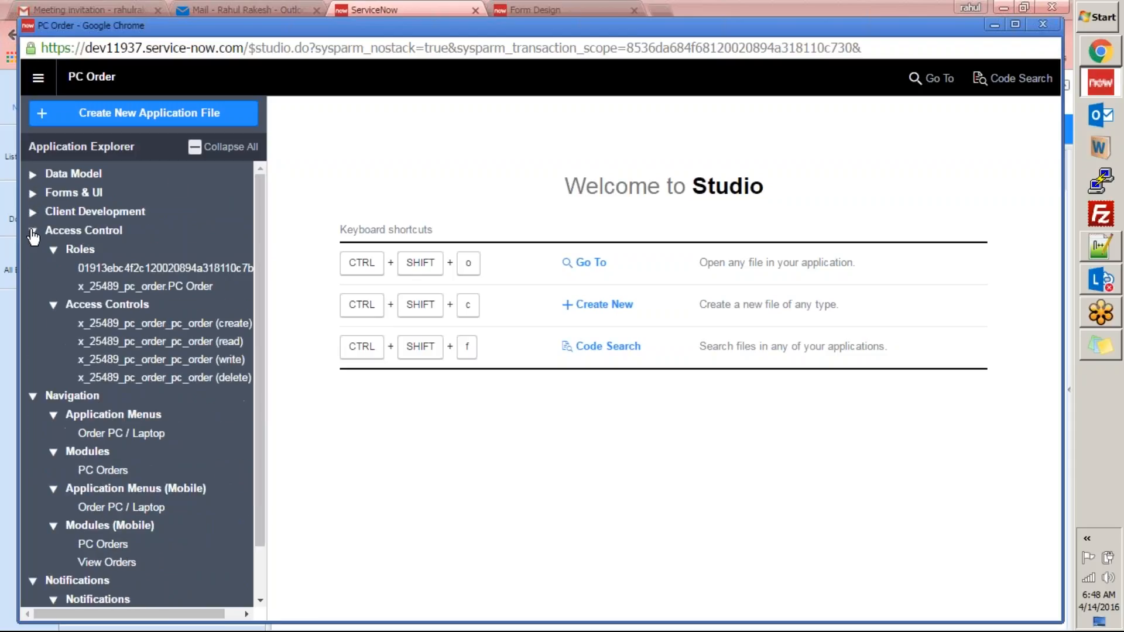
click(33, 231)
click(32, 250)
click(33, 269)
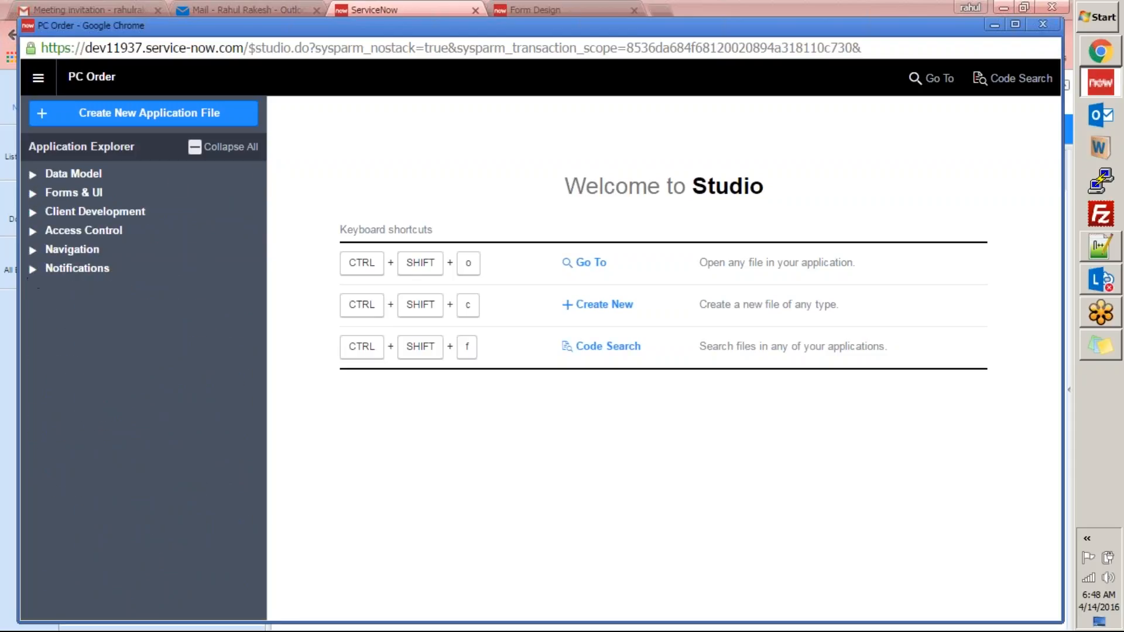
click(33, 175)
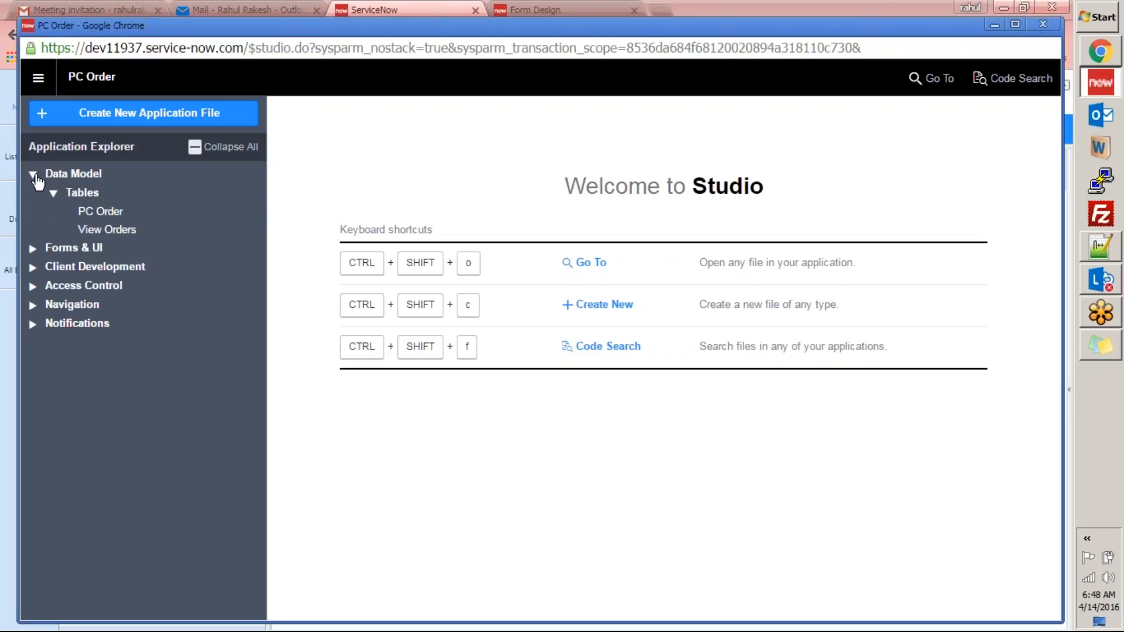
click(34, 175)
click(32, 194)
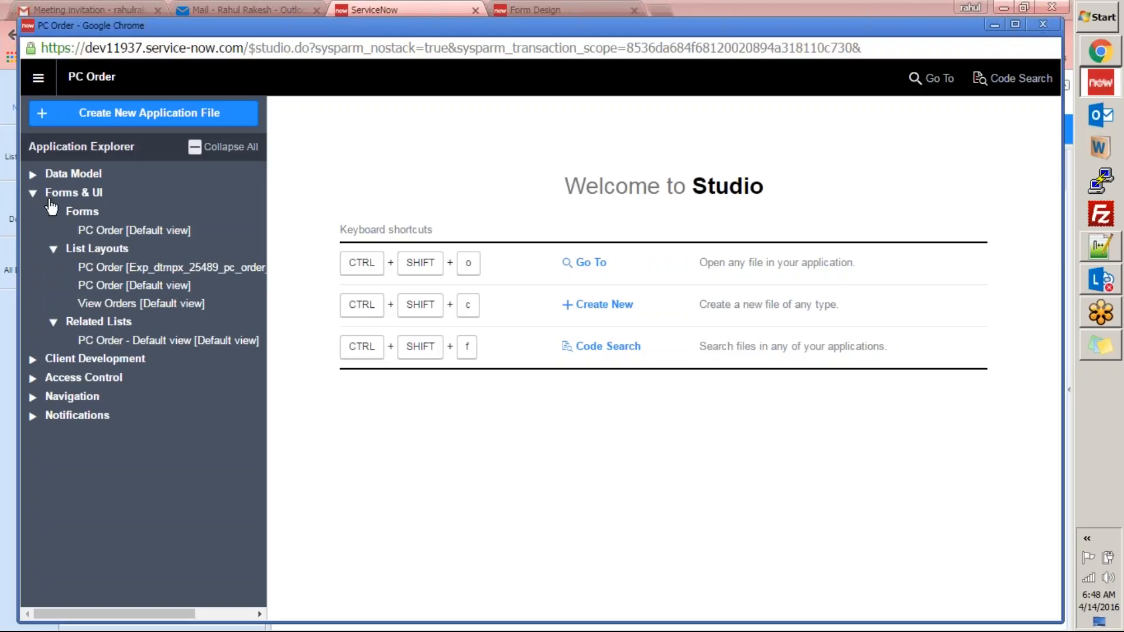
click(33, 193)
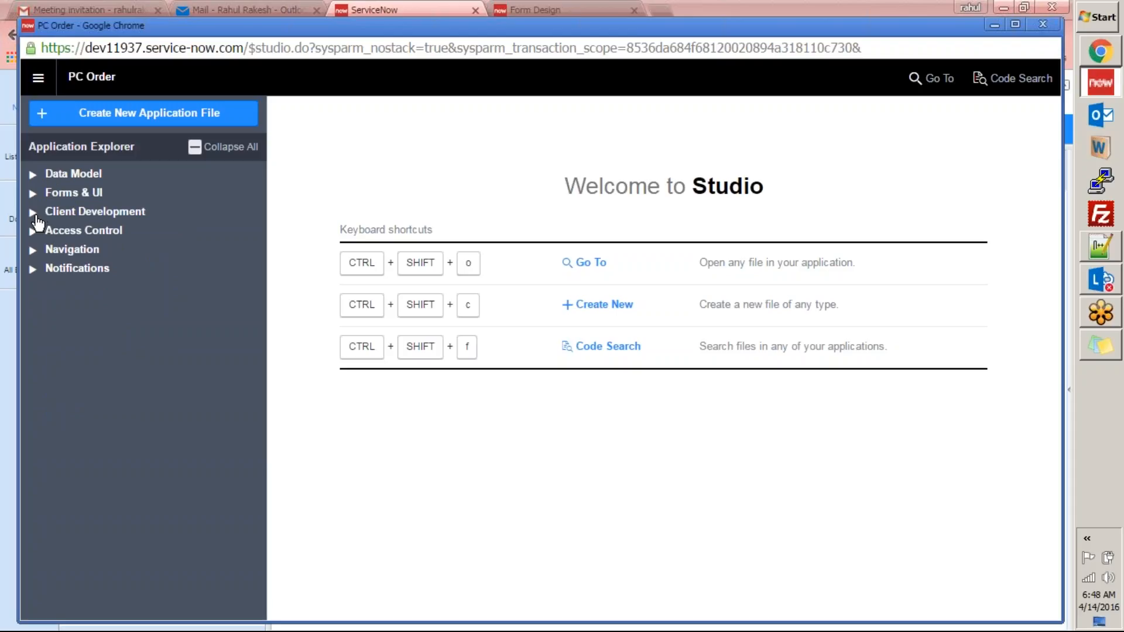
click(35, 215)
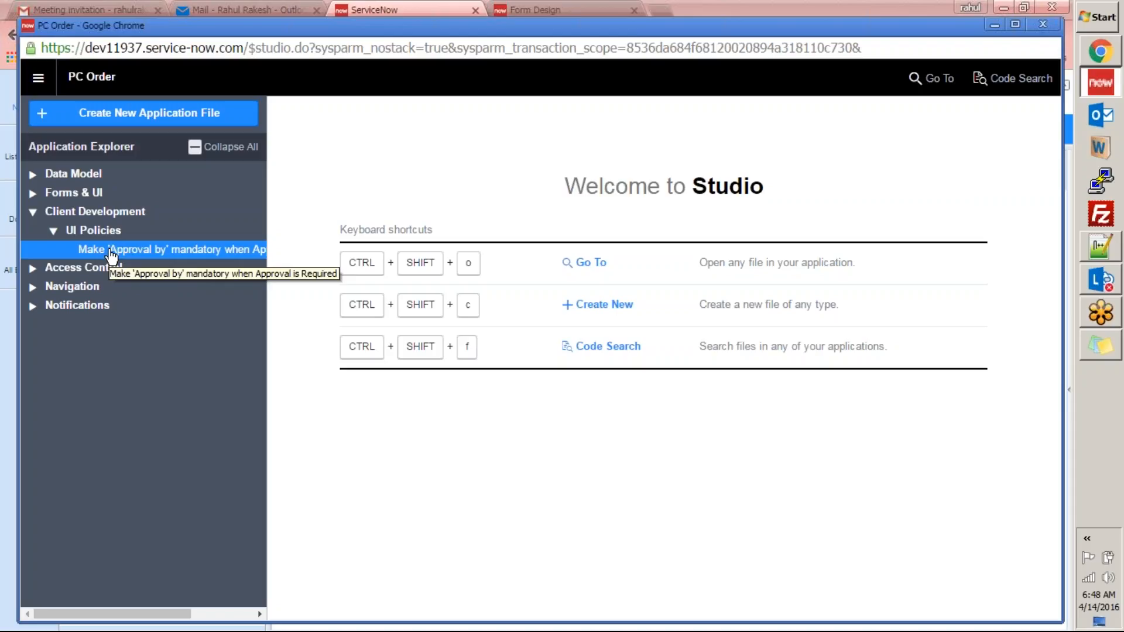
click(53, 231)
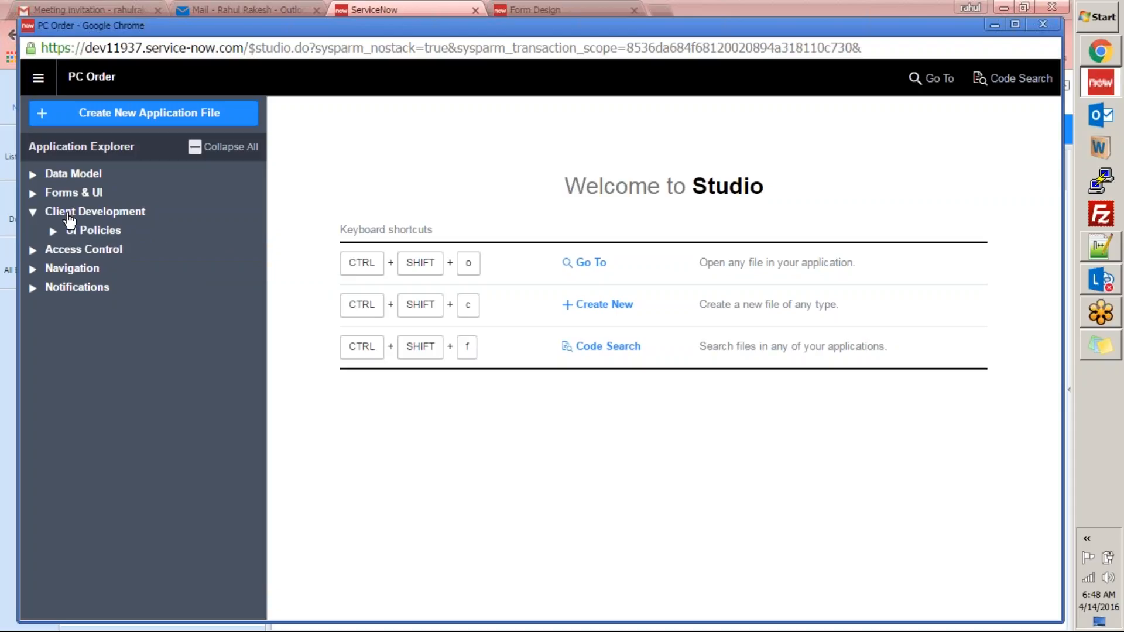
click(33, 212)
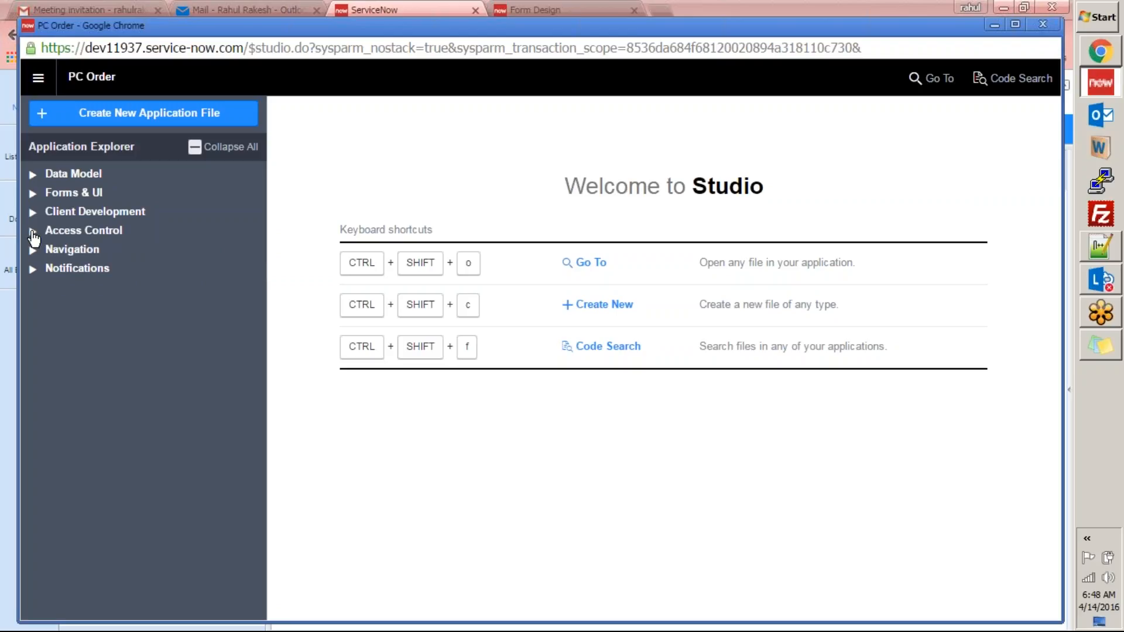
Browse Access Control, Navigation and Notifications, then open the PC Order table under Data Model > Tables.
click(34, 231)
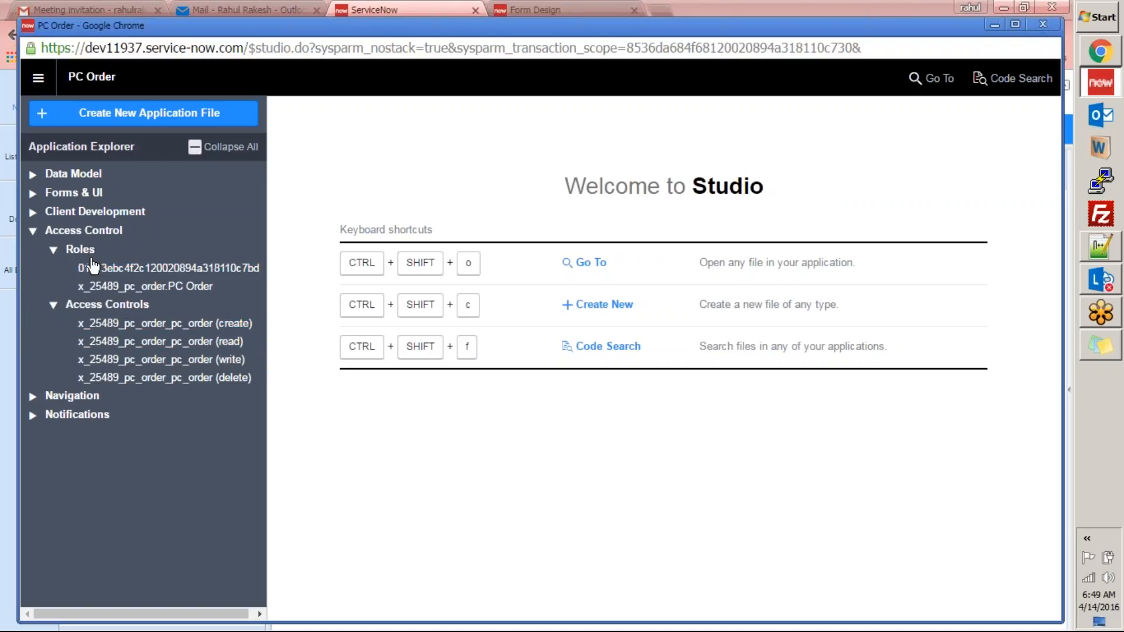
click(33, 232)
click(33, 250)
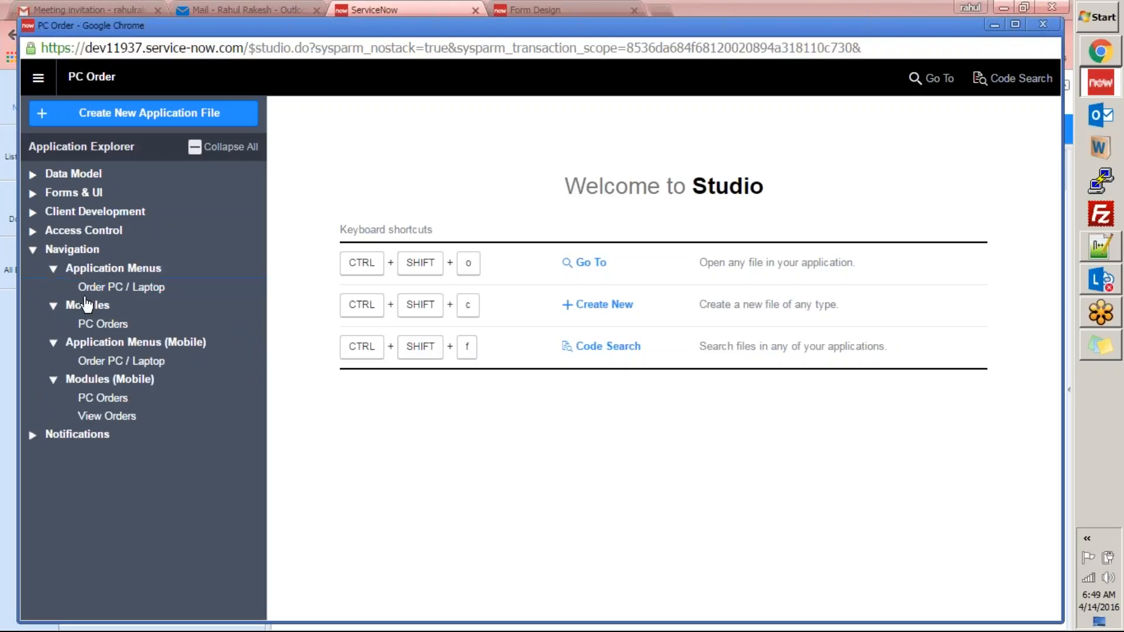
click(32, 250)
click(33, 270)
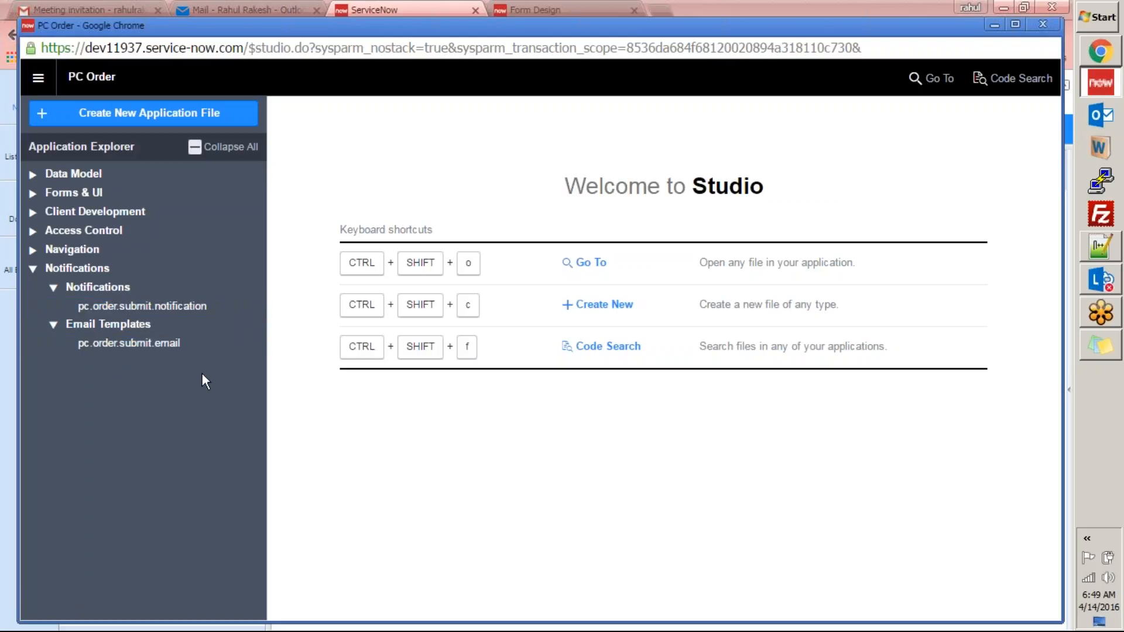
click(33, 174)
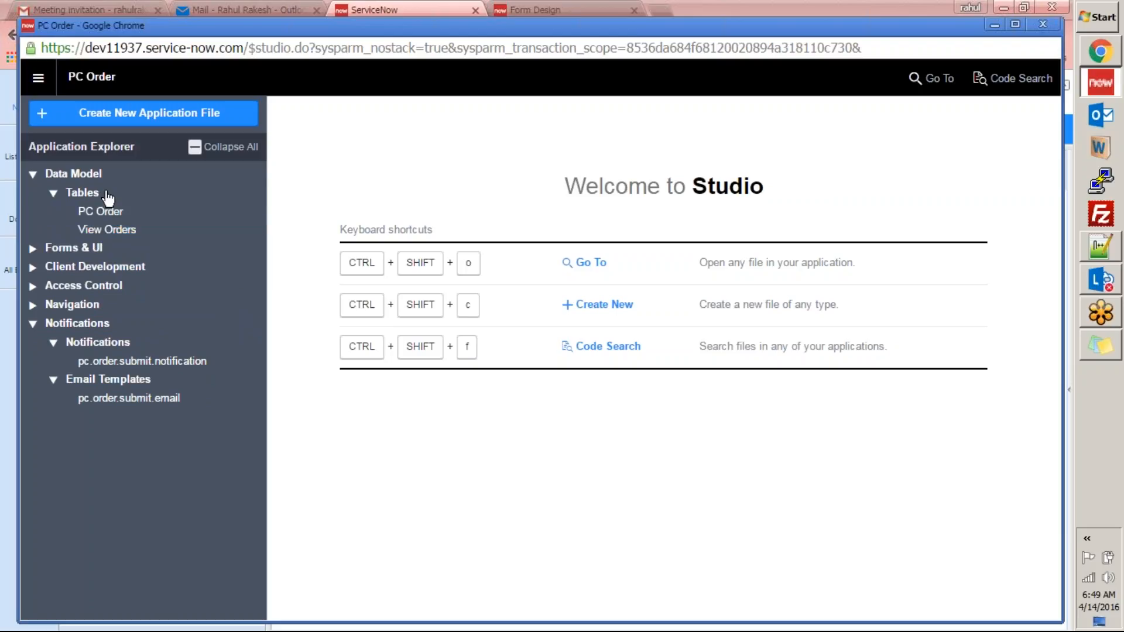
click(91, 218)
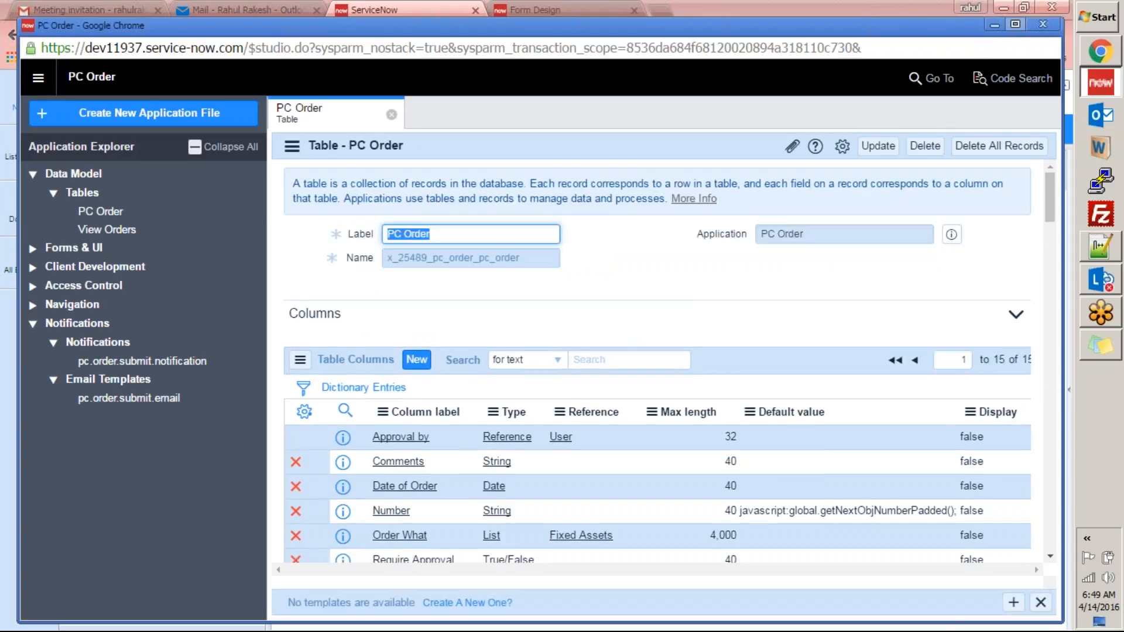
Maximize Studio, review the PC Order table columns including Approval by, then close Studio.
click(1015, 24)
drag(1064, 205, 1044, 252)
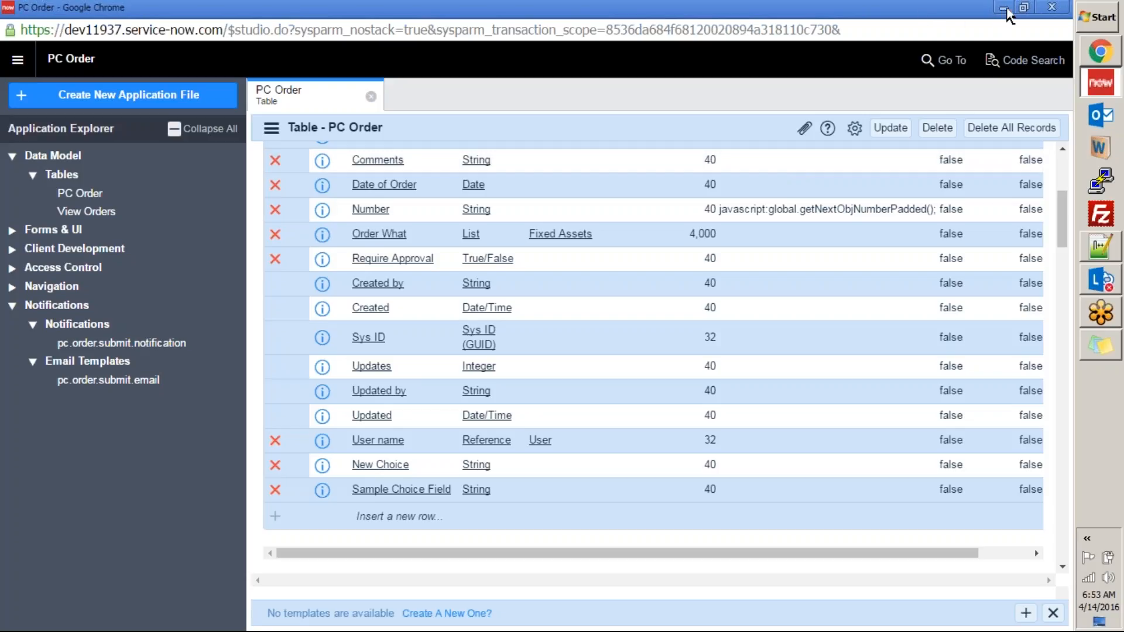
click(1061, 12)
Filter the navigator for 'pc', open PC Orders, and start a new PC order record.
double_click(176, 163)
text(pc)
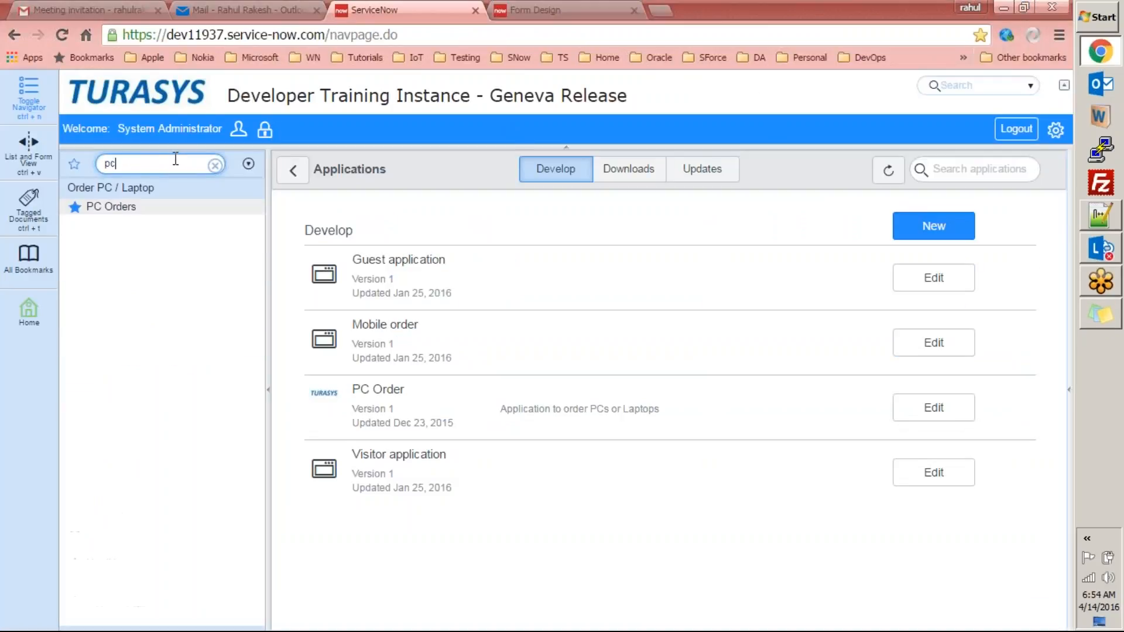
click(112, 207)
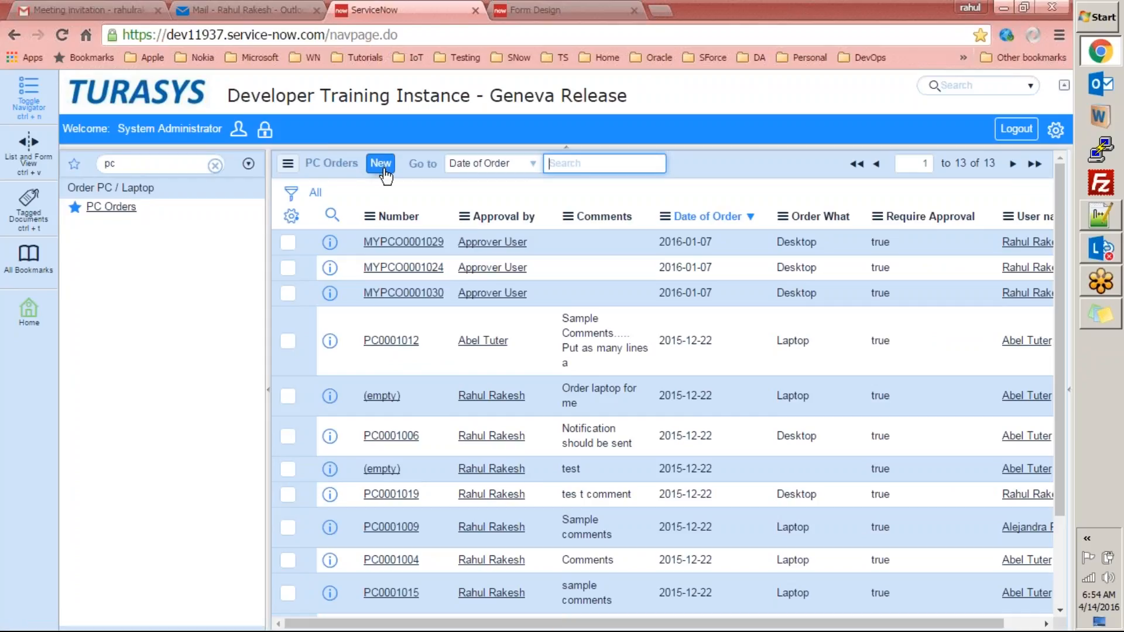
click(383, 166)
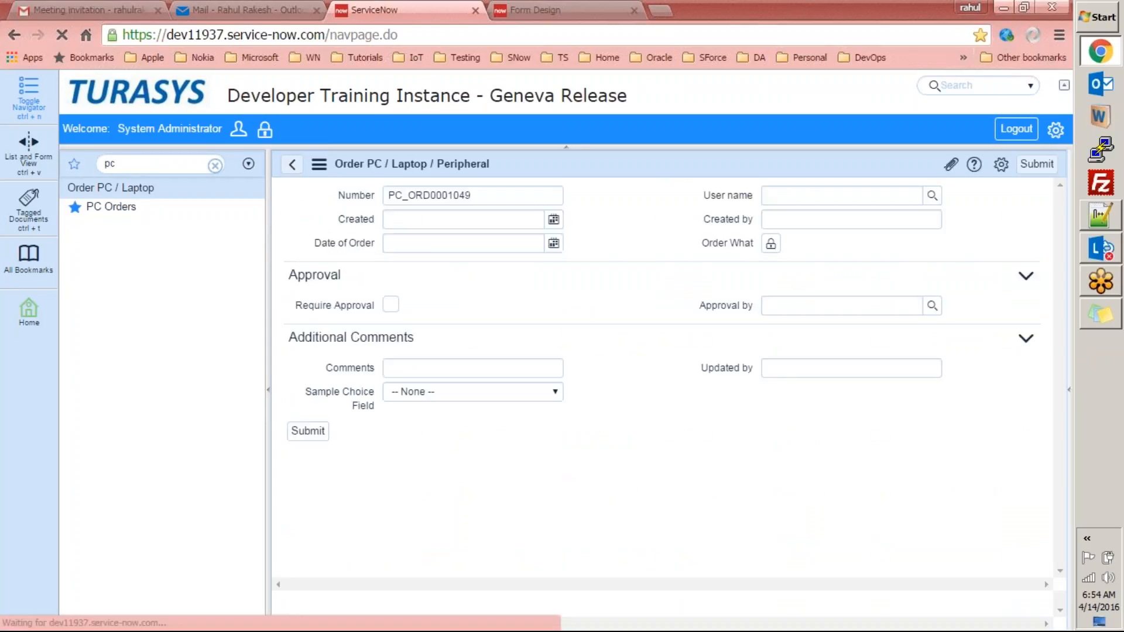
Inspect the new record's auto-generated order number in the Number field.
click(620, 174)
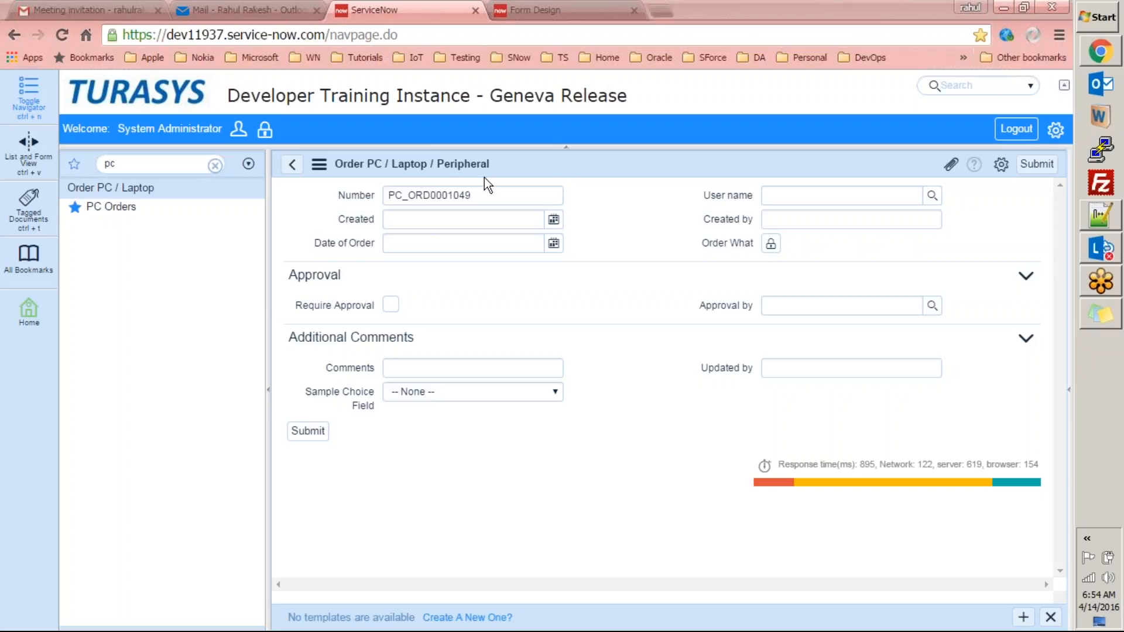
drag(481, 195, 384, 196)
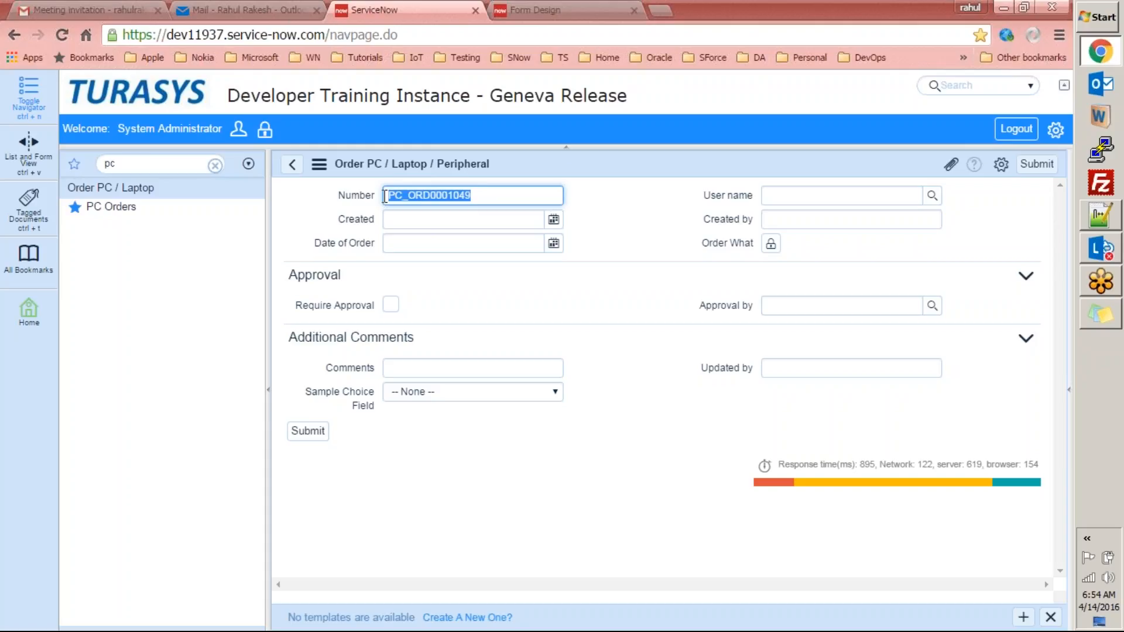
click(501, 197)
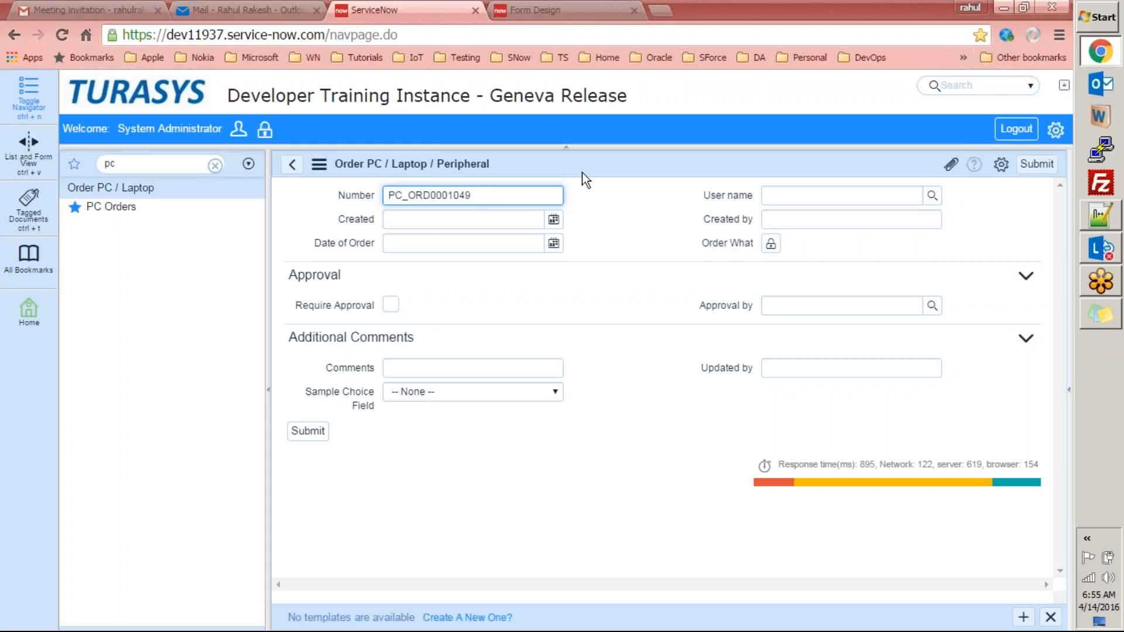
Reload the form twice to check Approval by, ending on new order PC_ORD0001051.
right_click(633, 168)
click(648, 304)
click(494, 195)
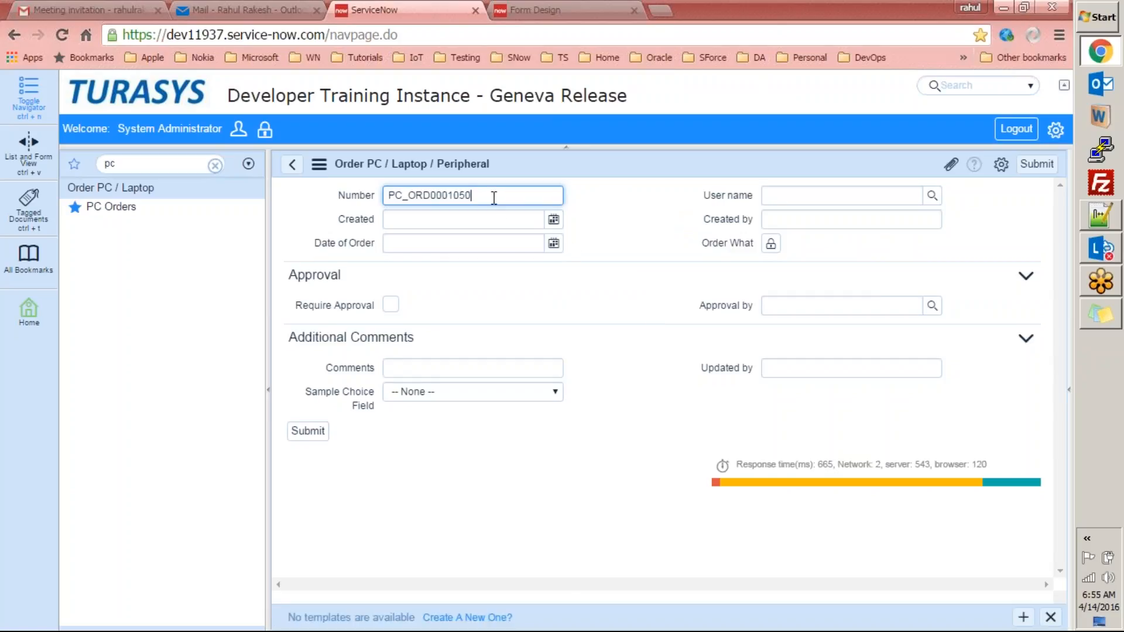
right_click(592, 162)
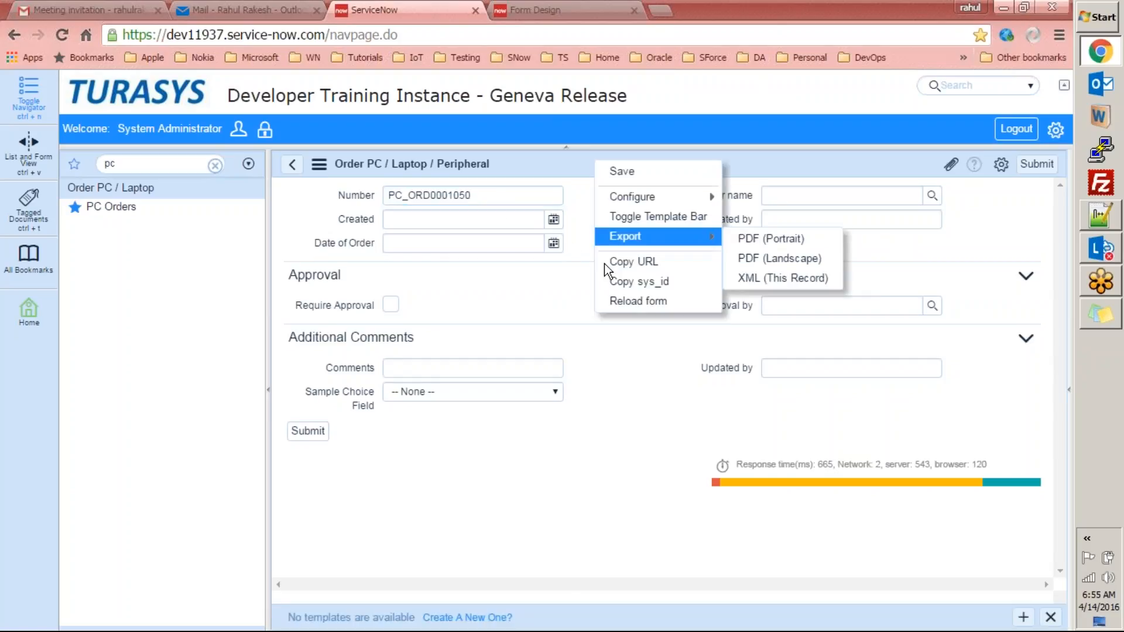
click(616, 305)
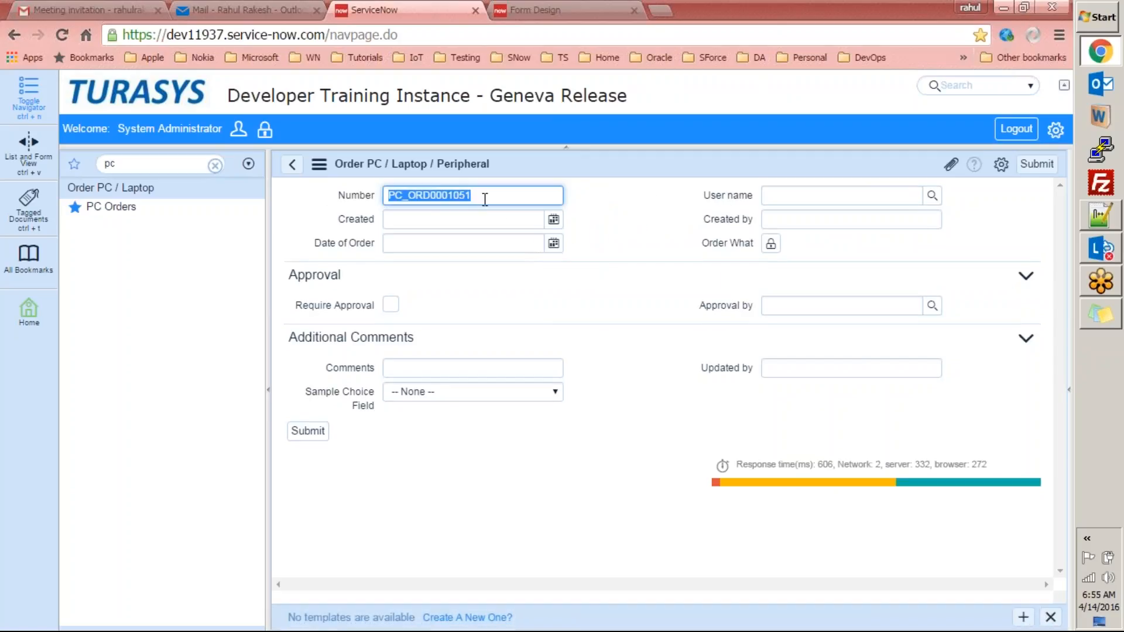
click(493, 196)
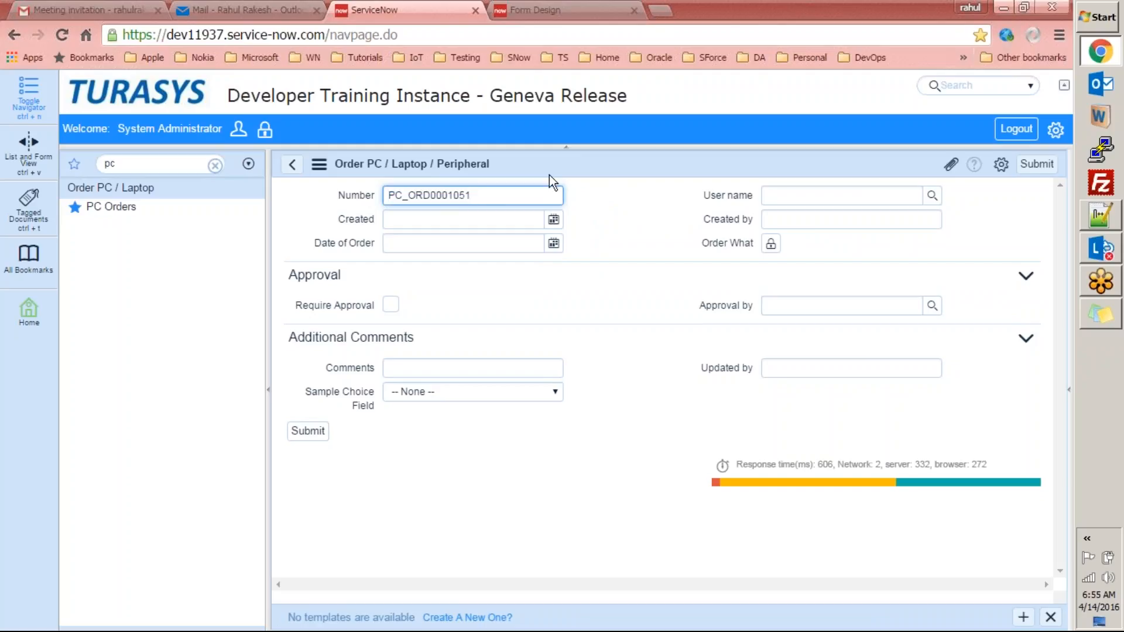
Open the Form Layout configuration for the PC Order form.
right_click(604, 170)
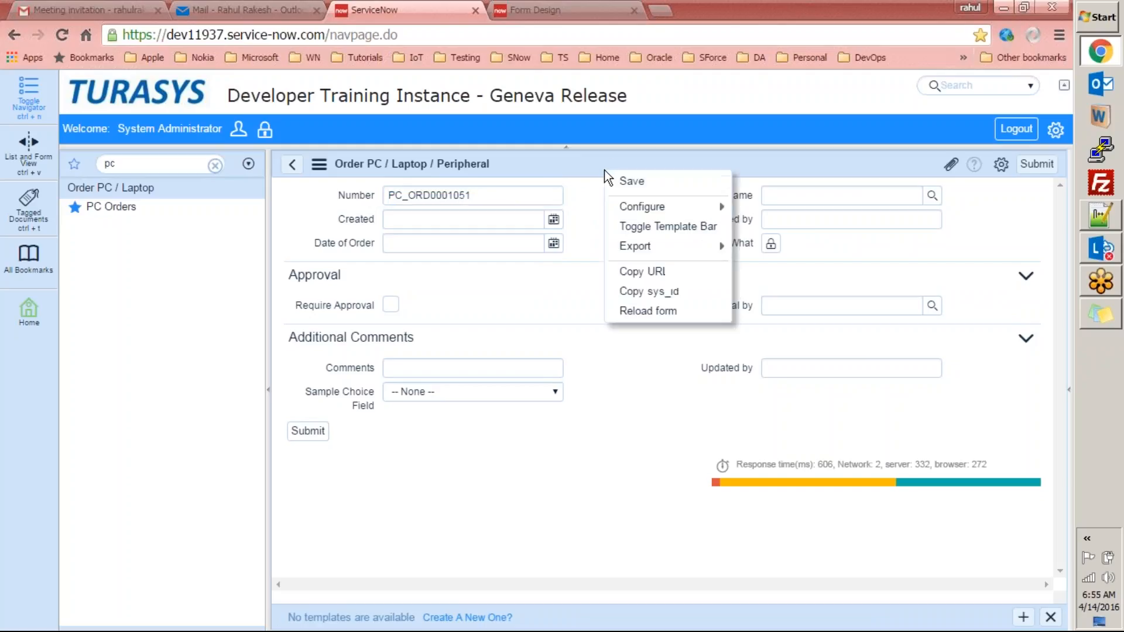
mouse_move(644, 202)
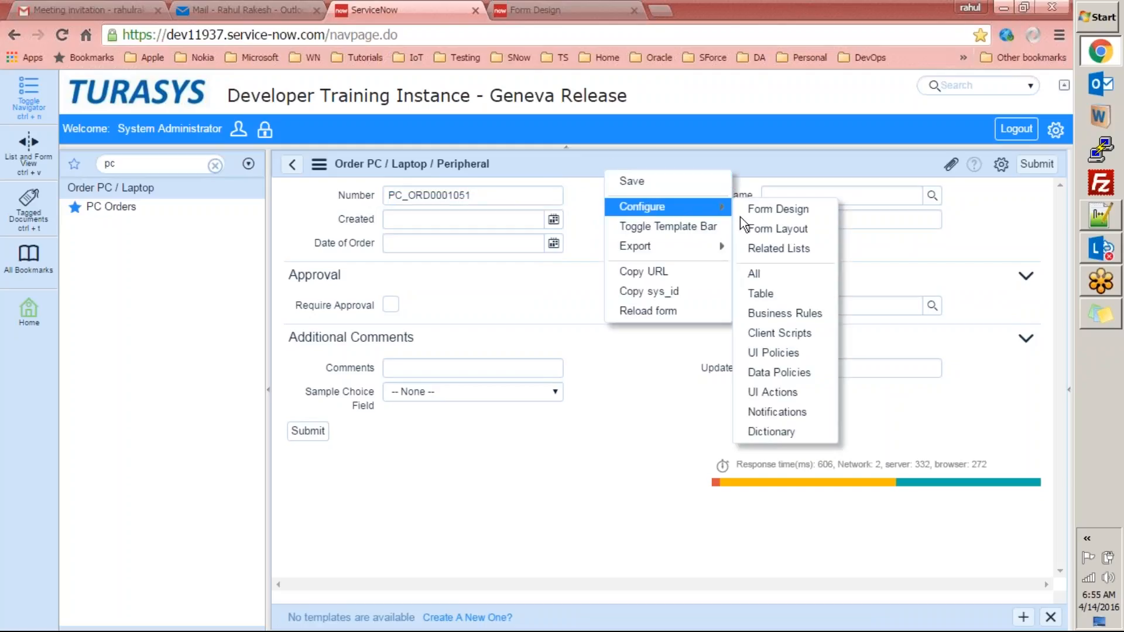
click(753, 225)
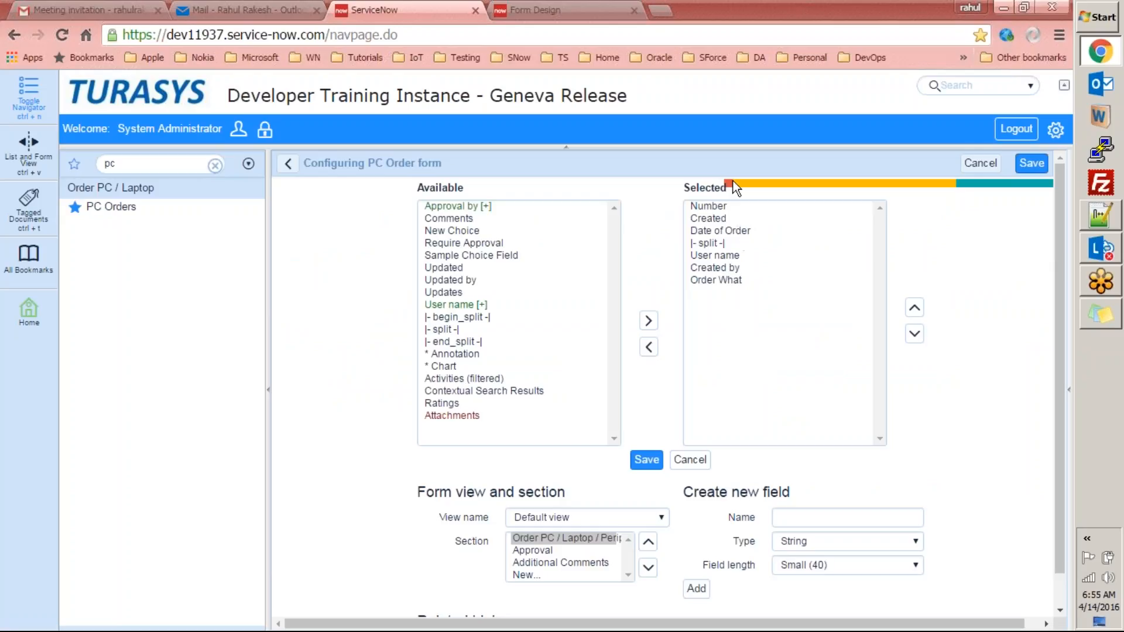
Add Approval by below Date of Order, then move it back to the available fields.
double_click(460, 207)
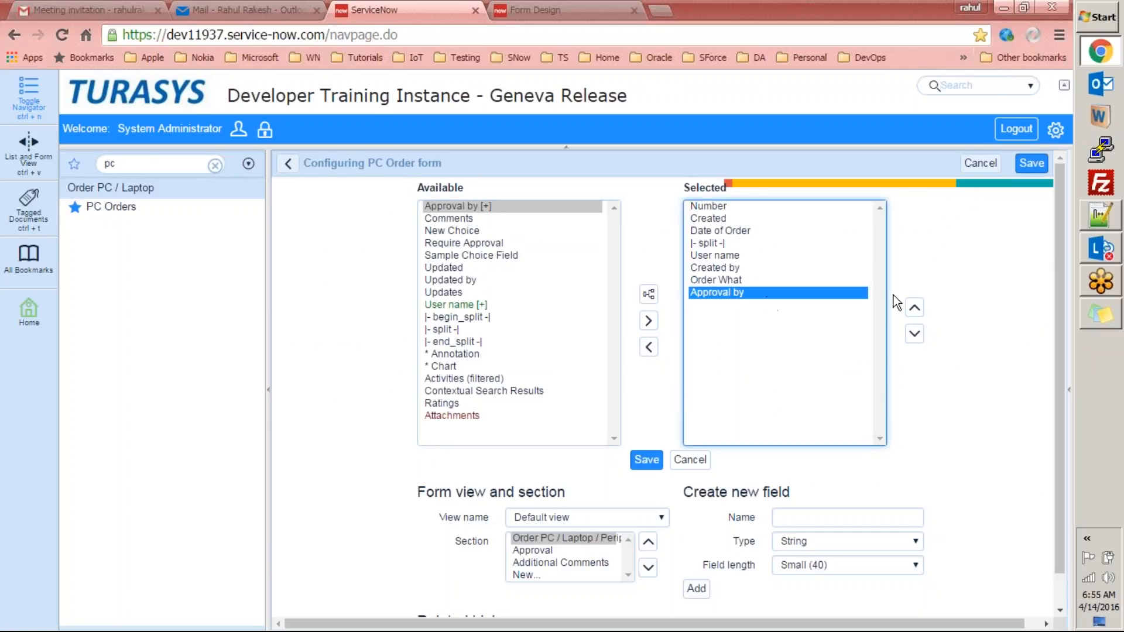
click(913, 311)
click(913, 310)
click(913, 310)
click(914, 310)
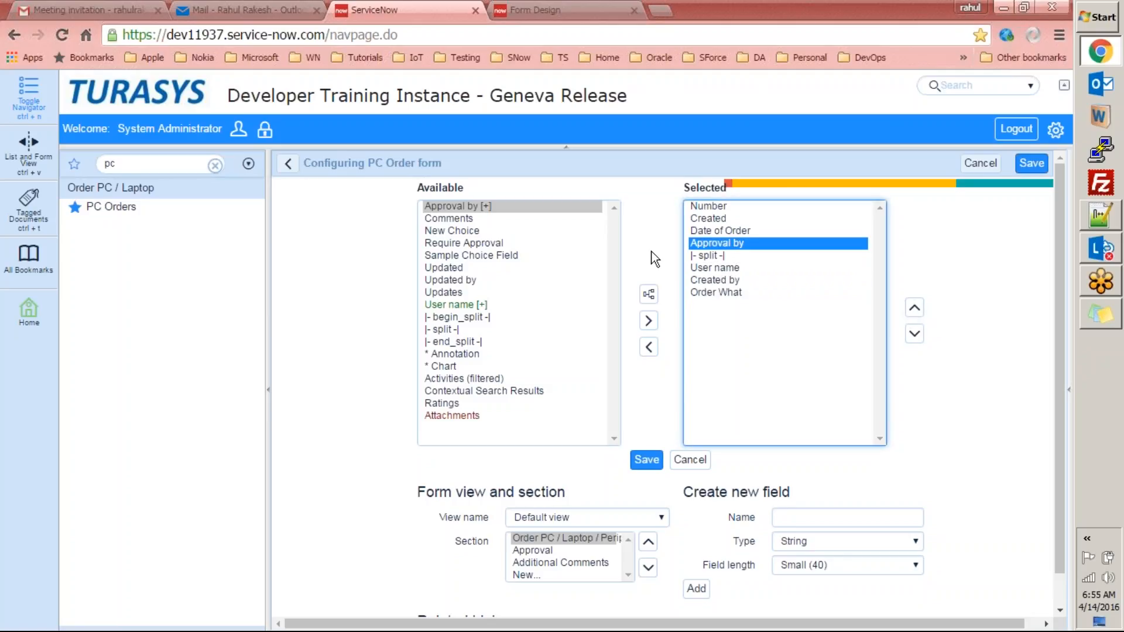
click(710, 256)
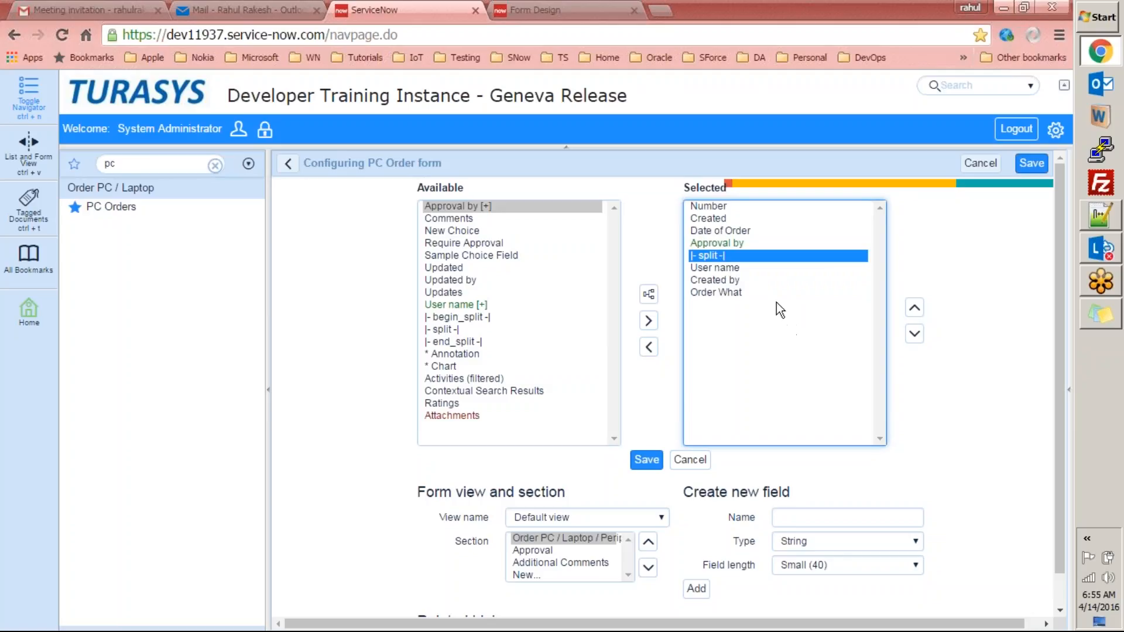
click(747, 243)
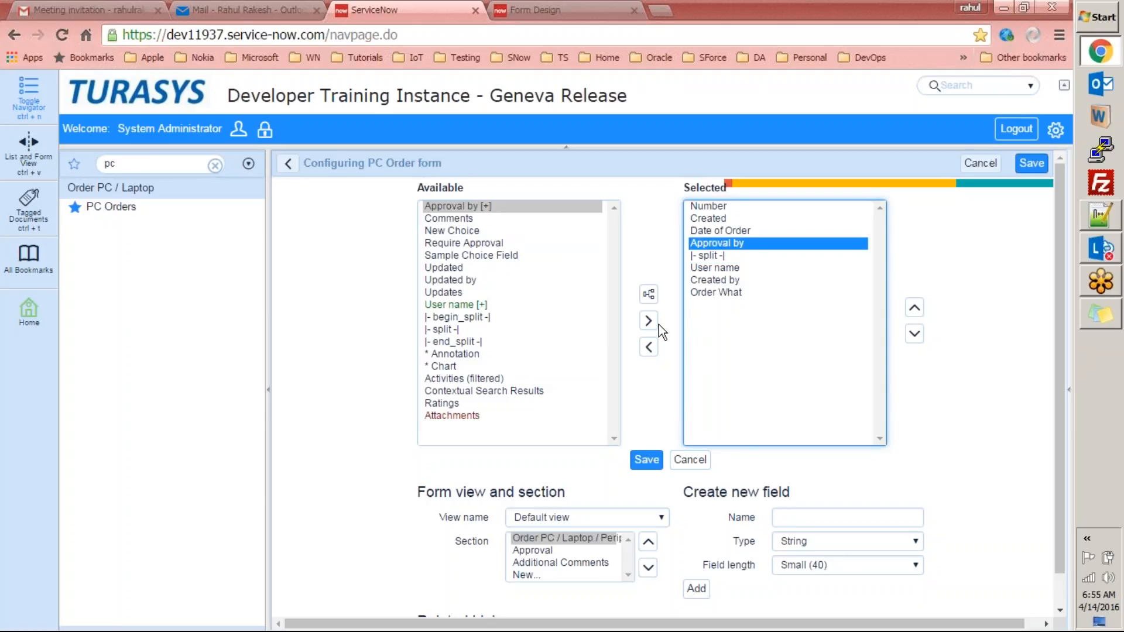
click(650, 348)
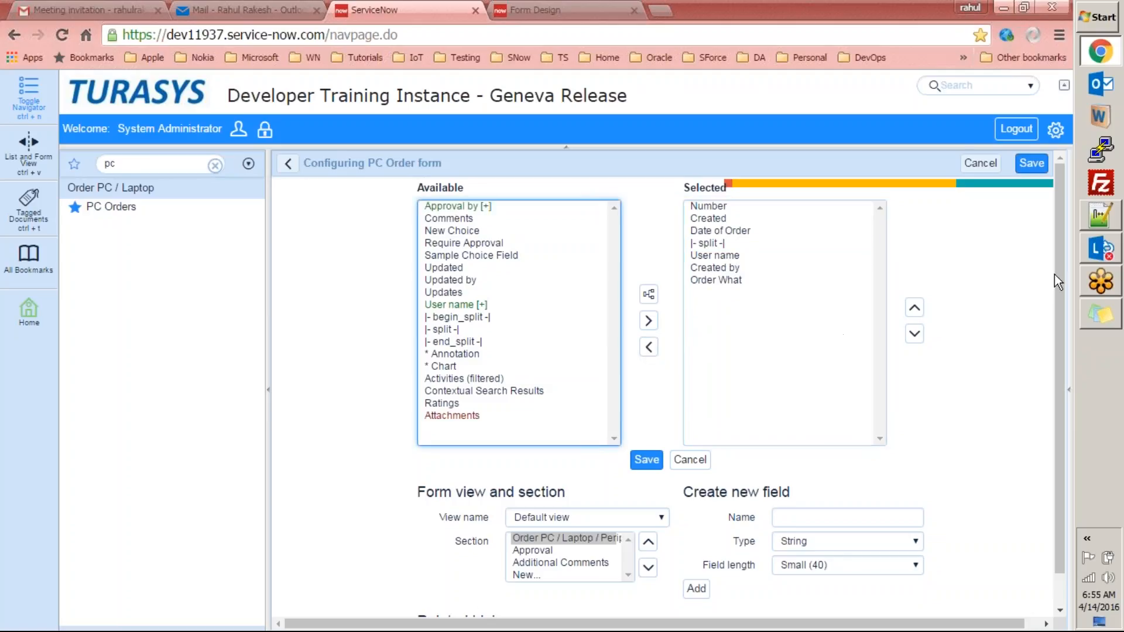
scroll(1055, 280, down, 2)
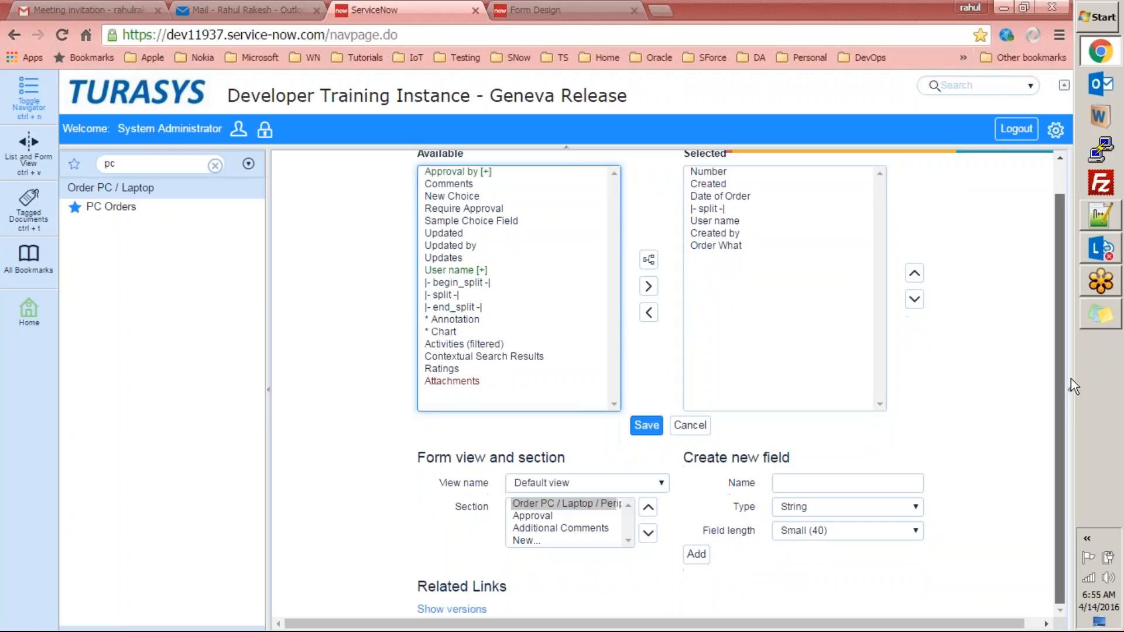
click(650, 487)
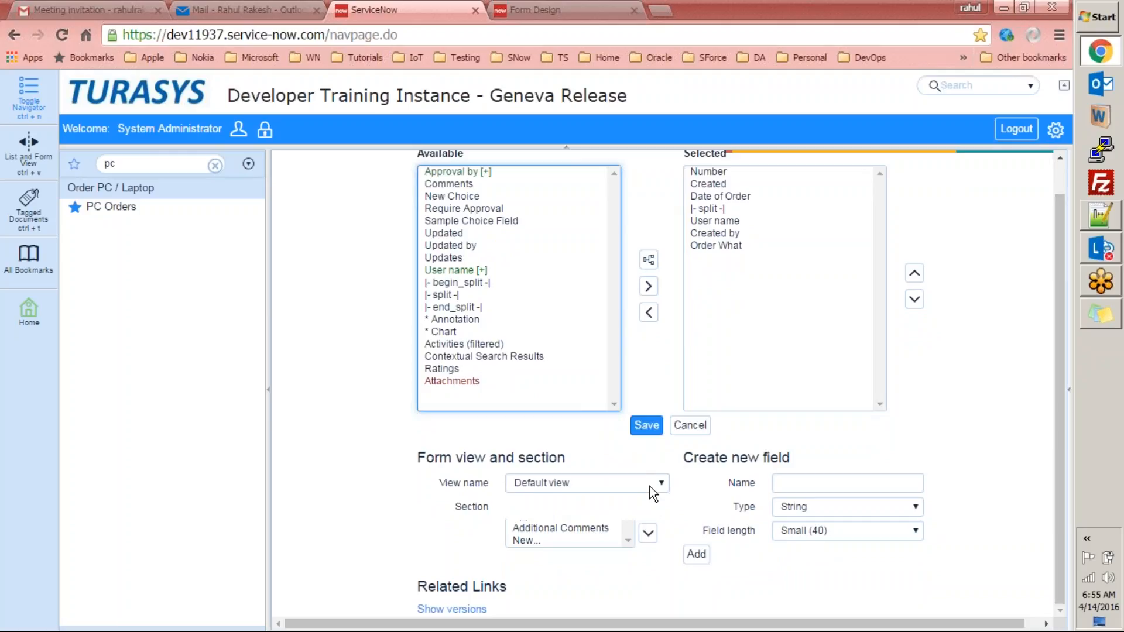
click(644, 497)
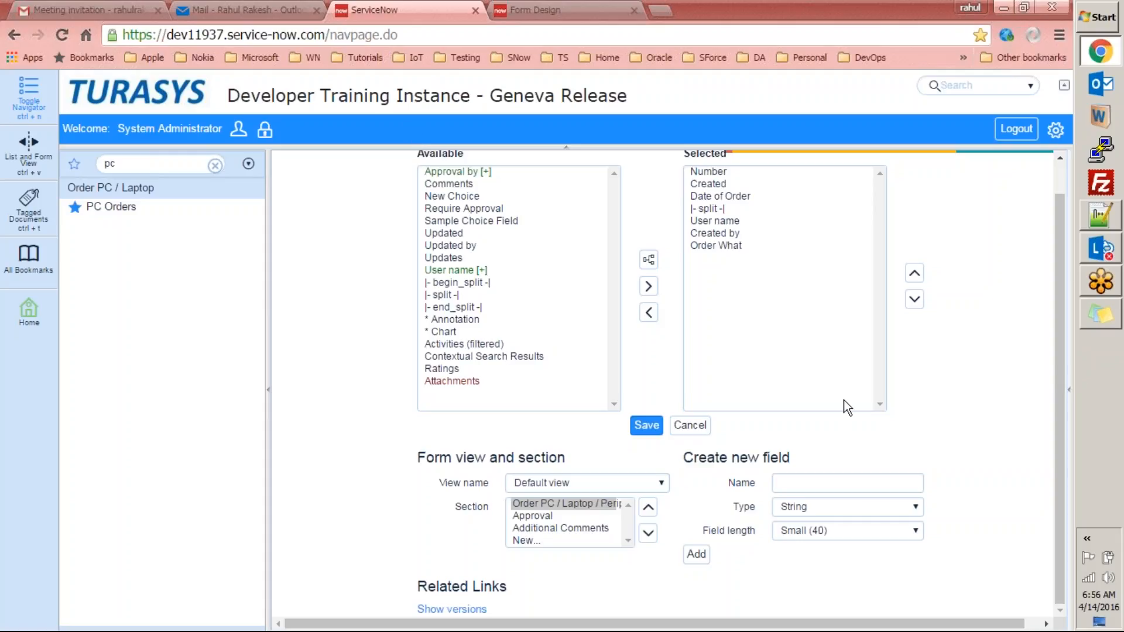
click(638, 486)
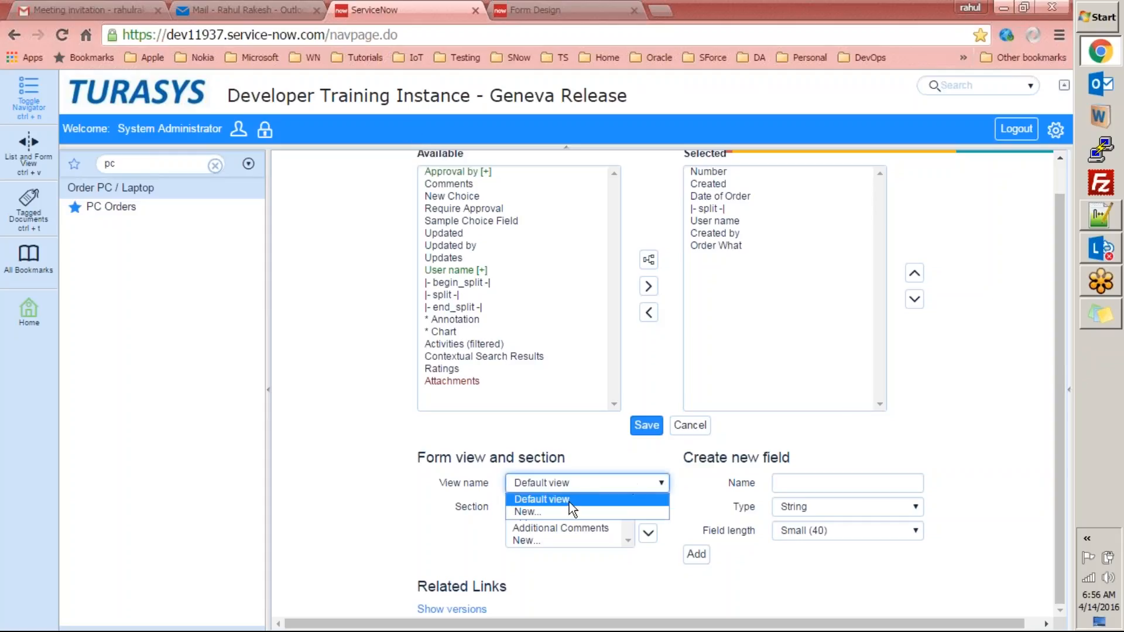
click(555, 497)
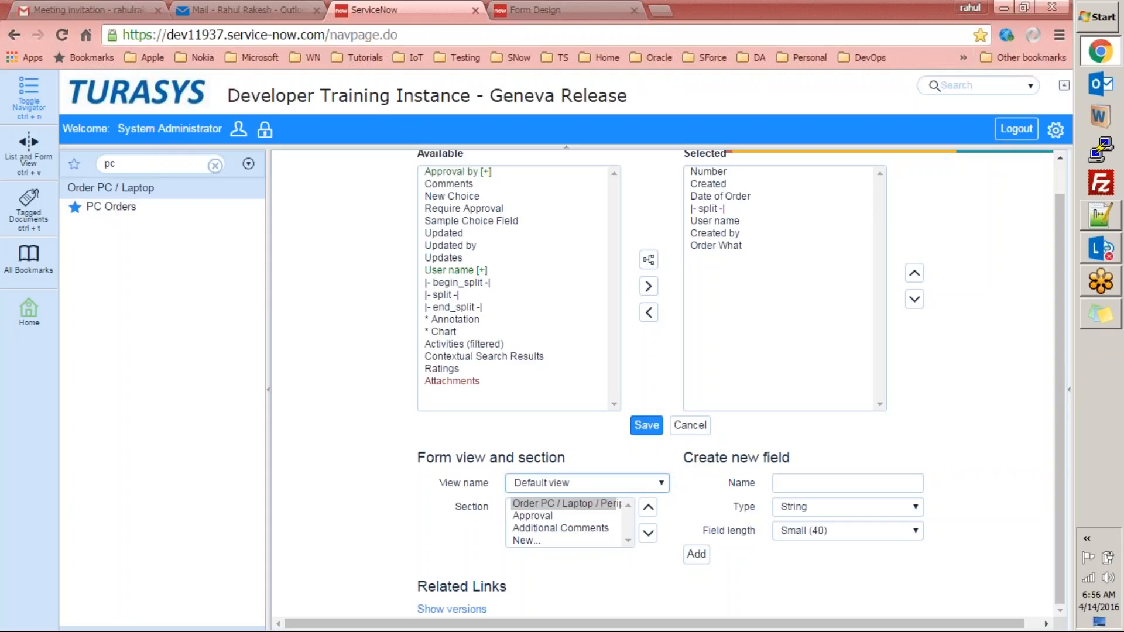
click(523, 504)
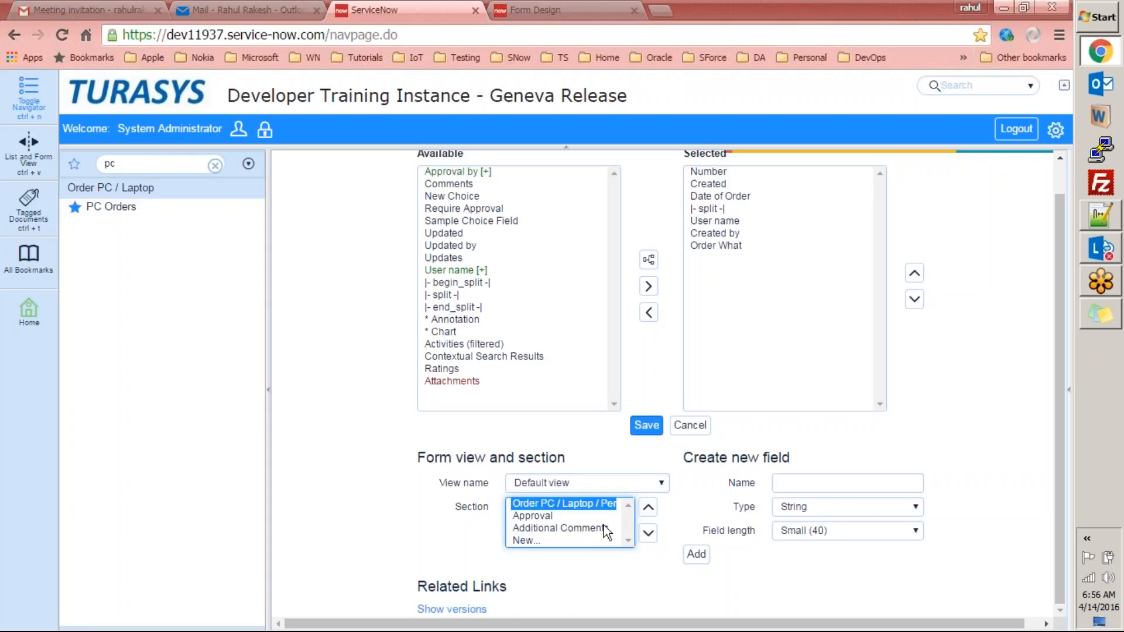
click(547, 516)
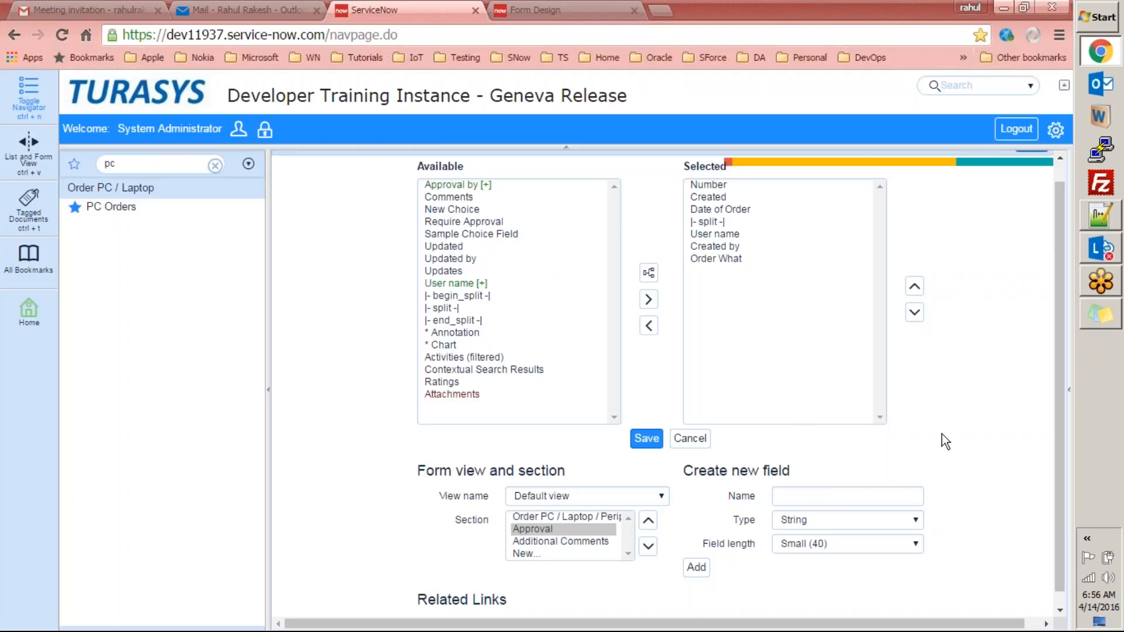
drag(711, 460, 961, 498)
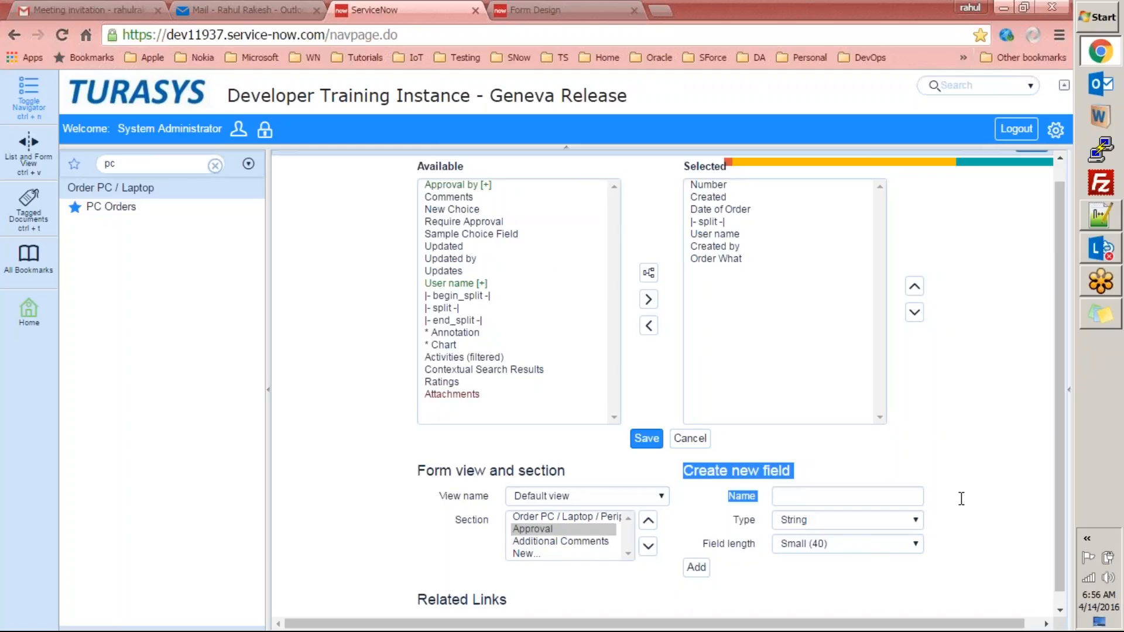
click(963, 490)
drag(1059, 444, 1058, 470)
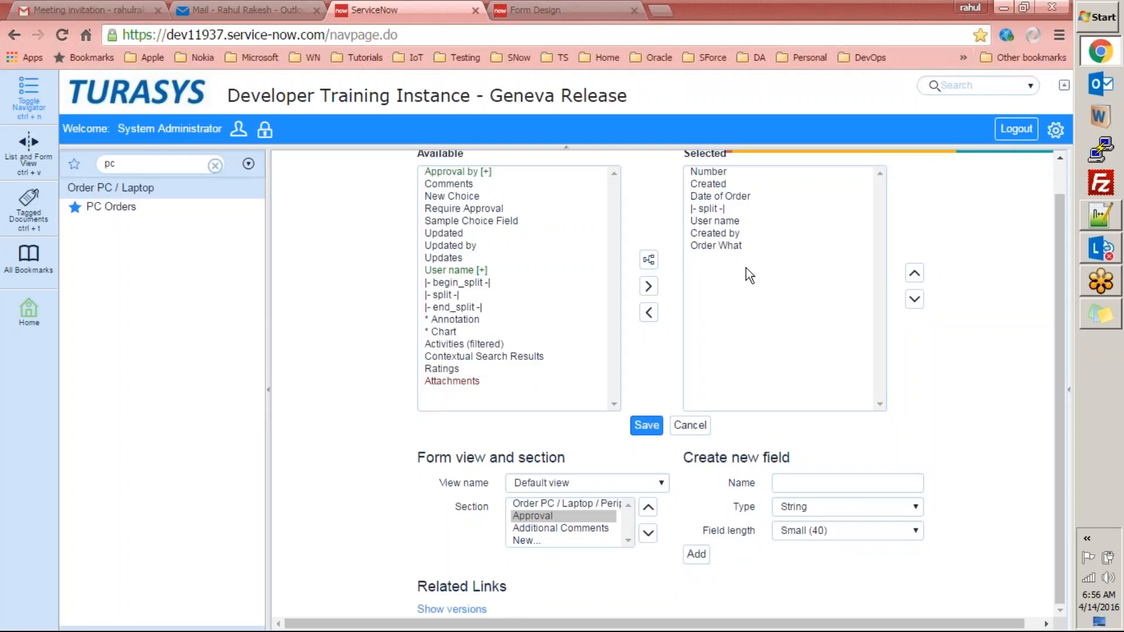
drag(1061, 220, 1046, 139)
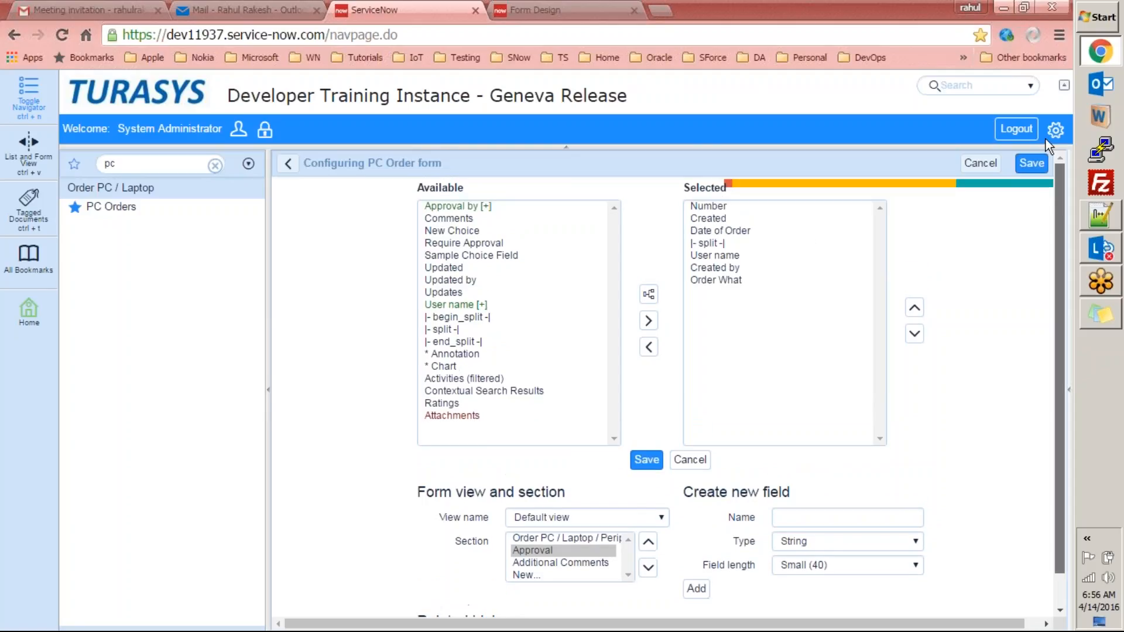
Return to the PC Order form and reopen its Form Layout configuration.
click(291, 162)
right_click(685, 162)
mouse_move(751, 199)
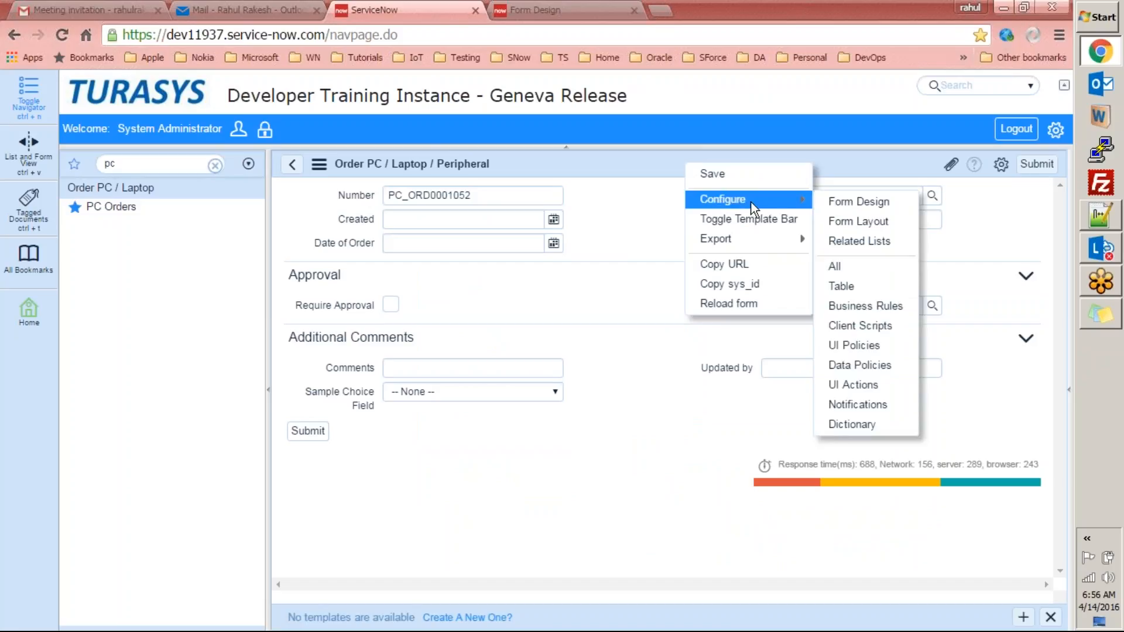
click(838, 220)
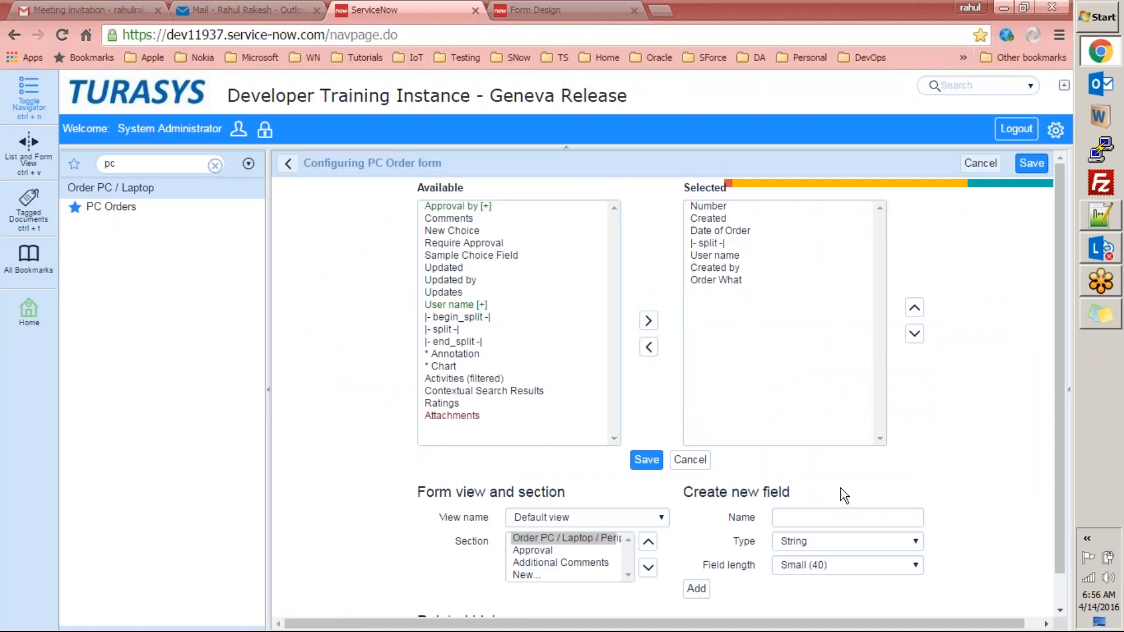
Choose New... from the View name list to begin a new form view.
click(630, 516)
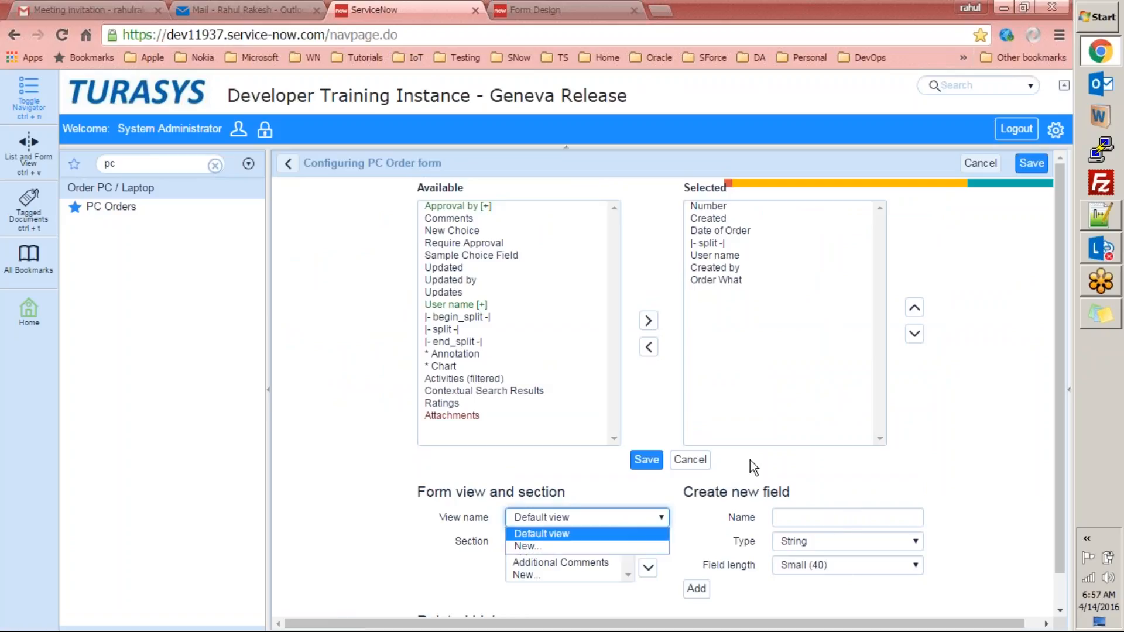
drag(1059, 240, 1070, 344)
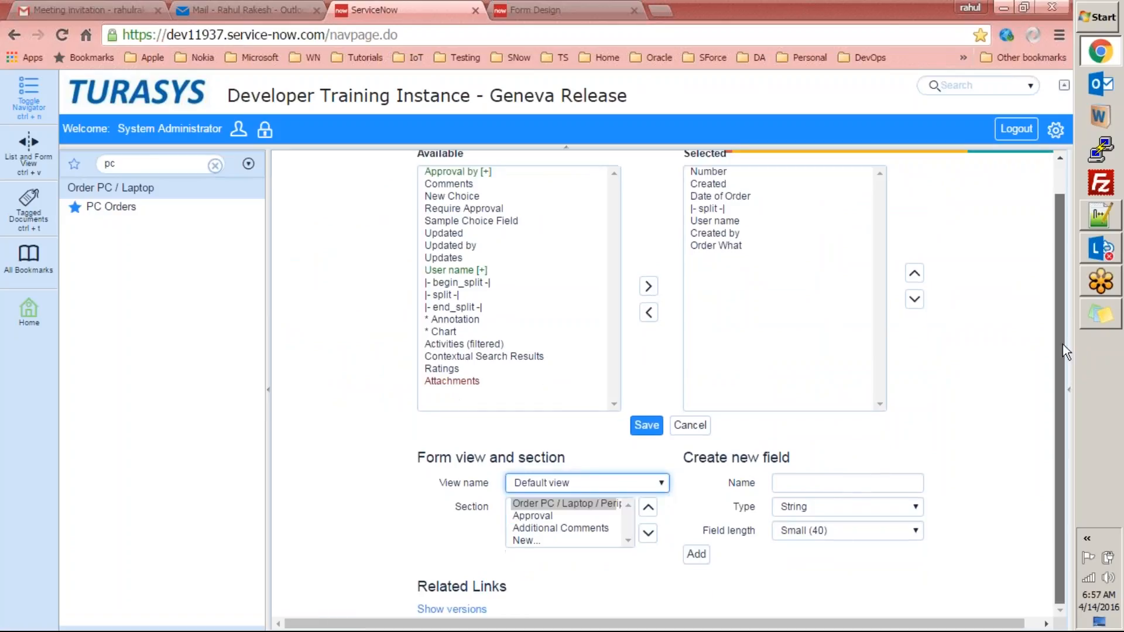
click(596, 482)
click(563, 513)
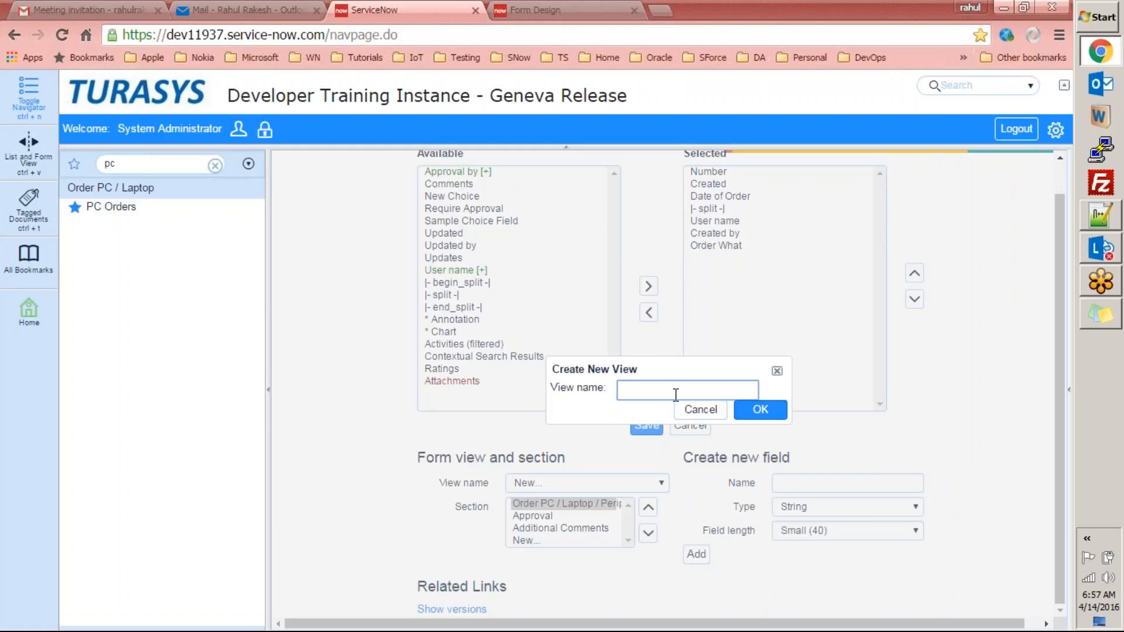
Name the new form view 'test view' and confirm it.
text(test view)
key(Return)
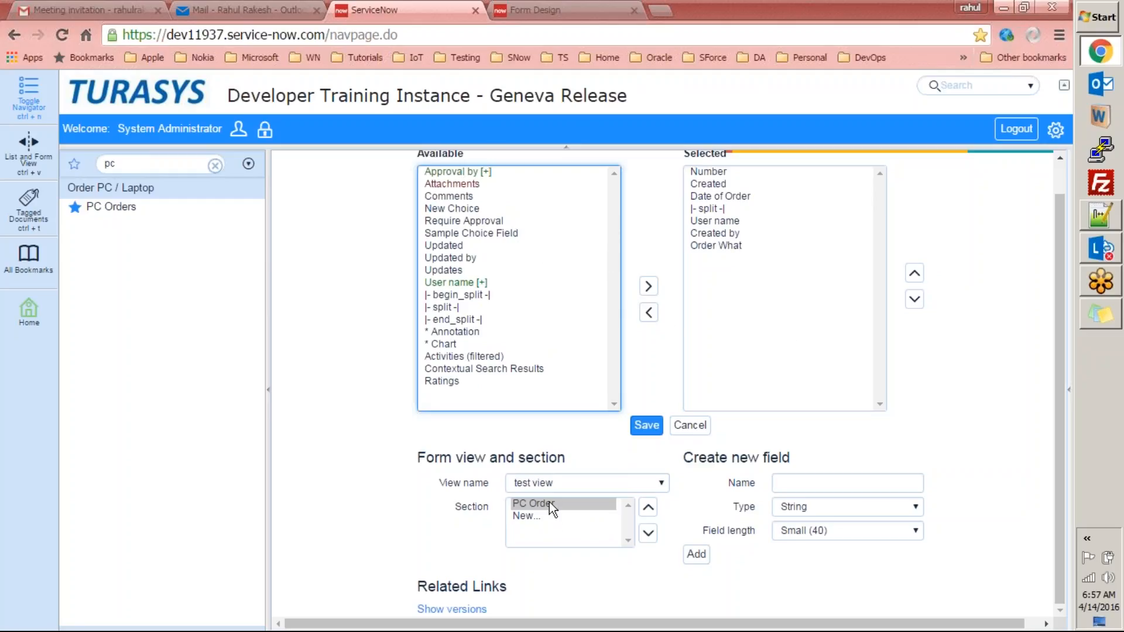
In test view, remove split, User name, Created by and Order What, then save the layout.
click(579, 482)
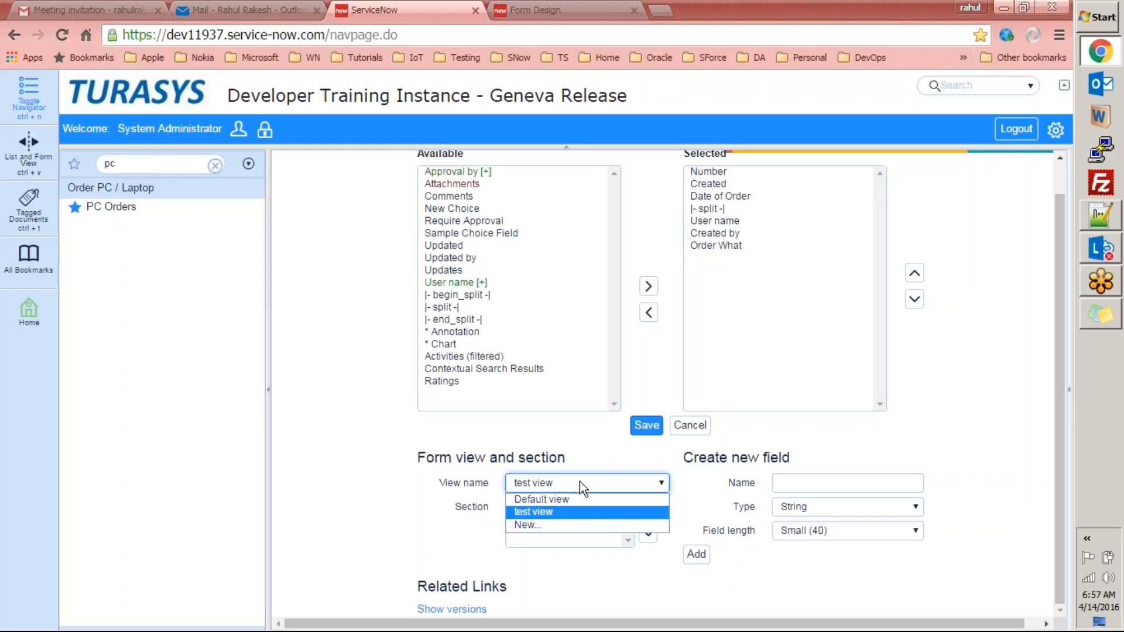
click(561, 511)
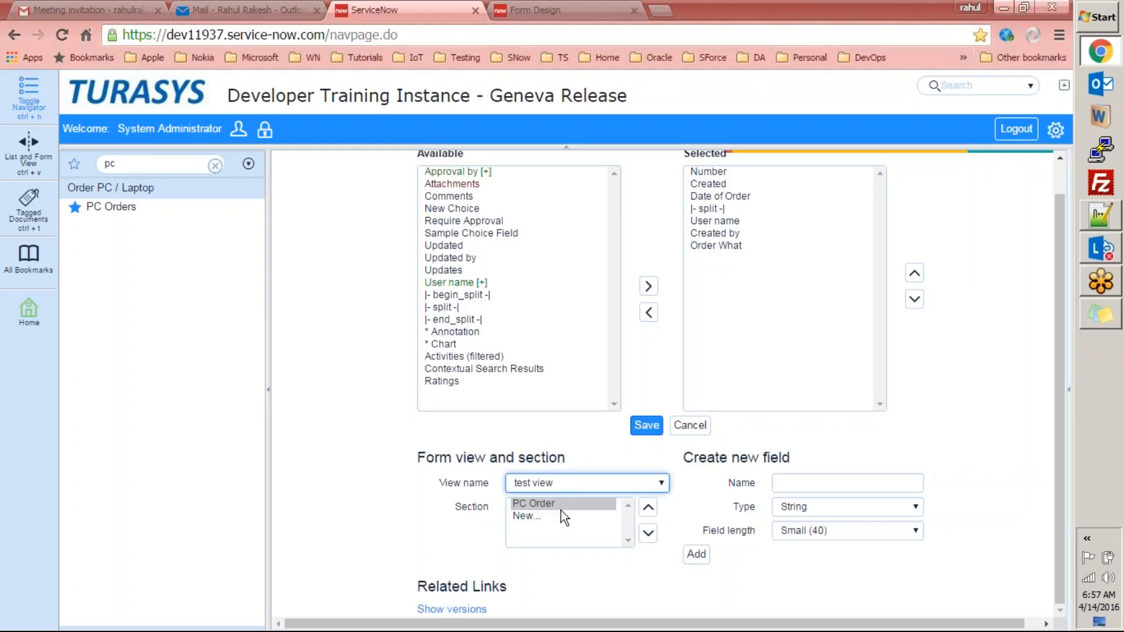
drag(732, 211, 733, 226)
shift+click(736, 246)
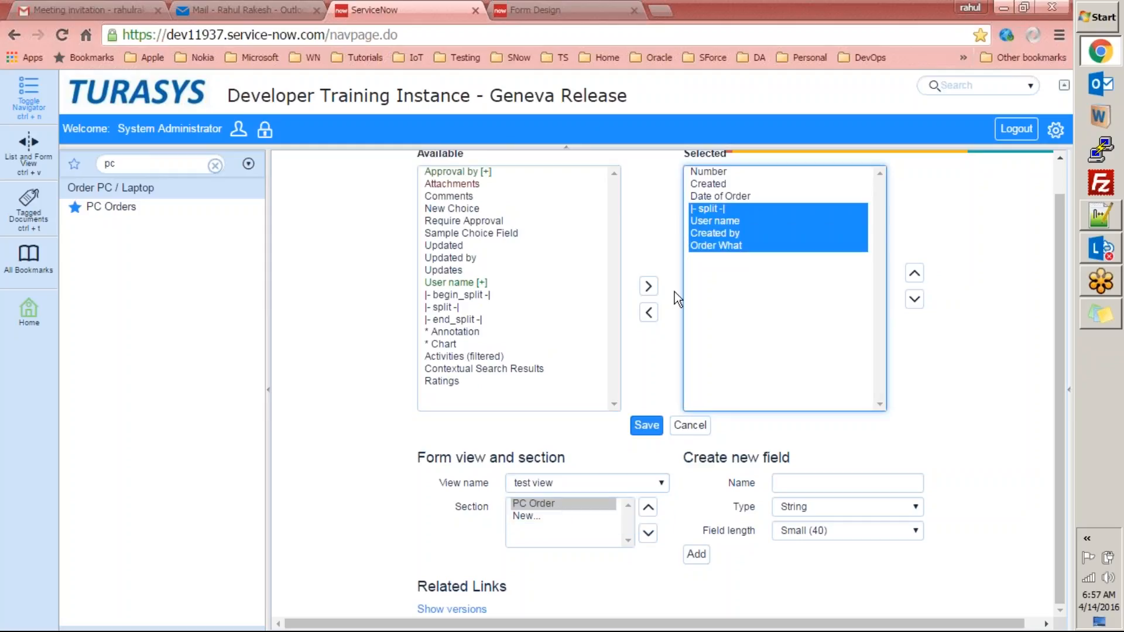
click(654, 314)
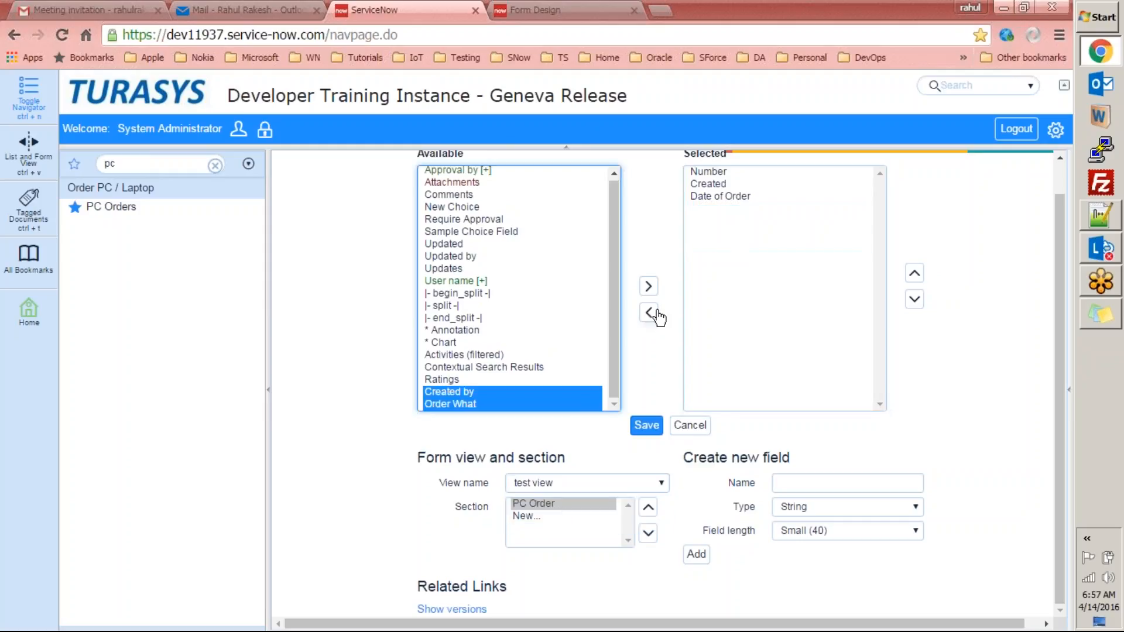
click(647, 425)
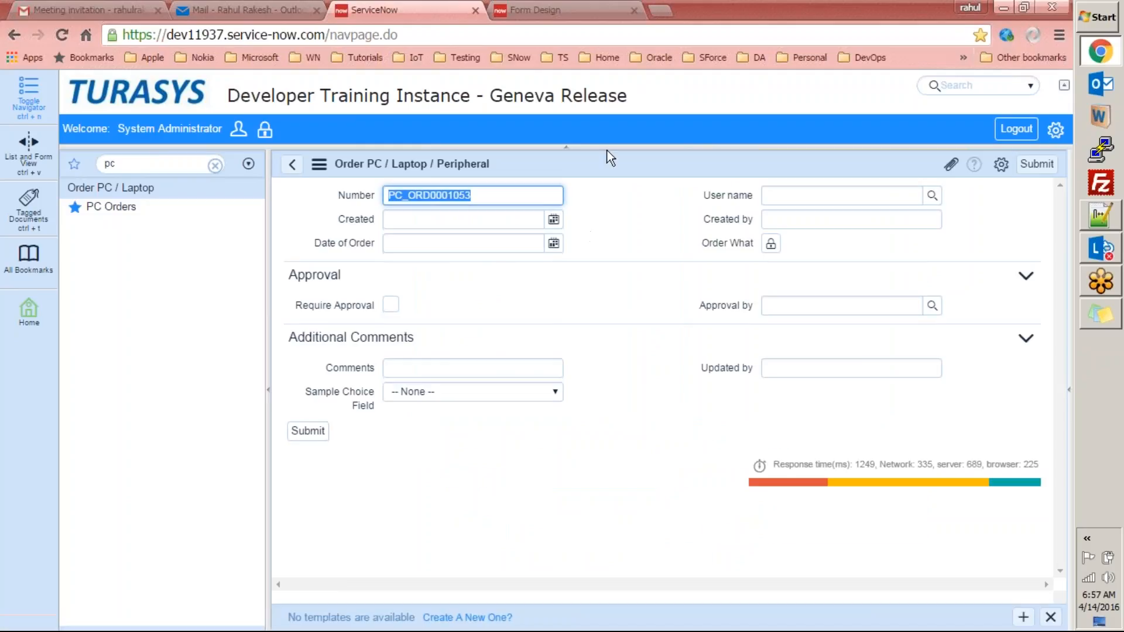
click(321, 164)
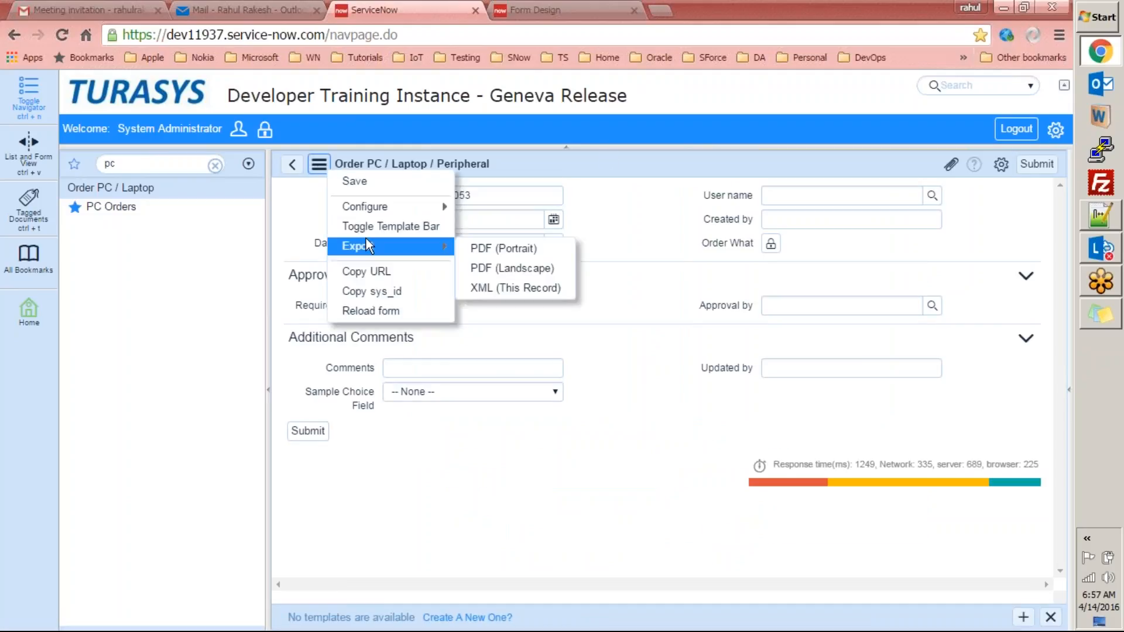
Dismiss the form menu and reopen Configure > Form Layout for the Order PC form.
mouse_move(410, 207)
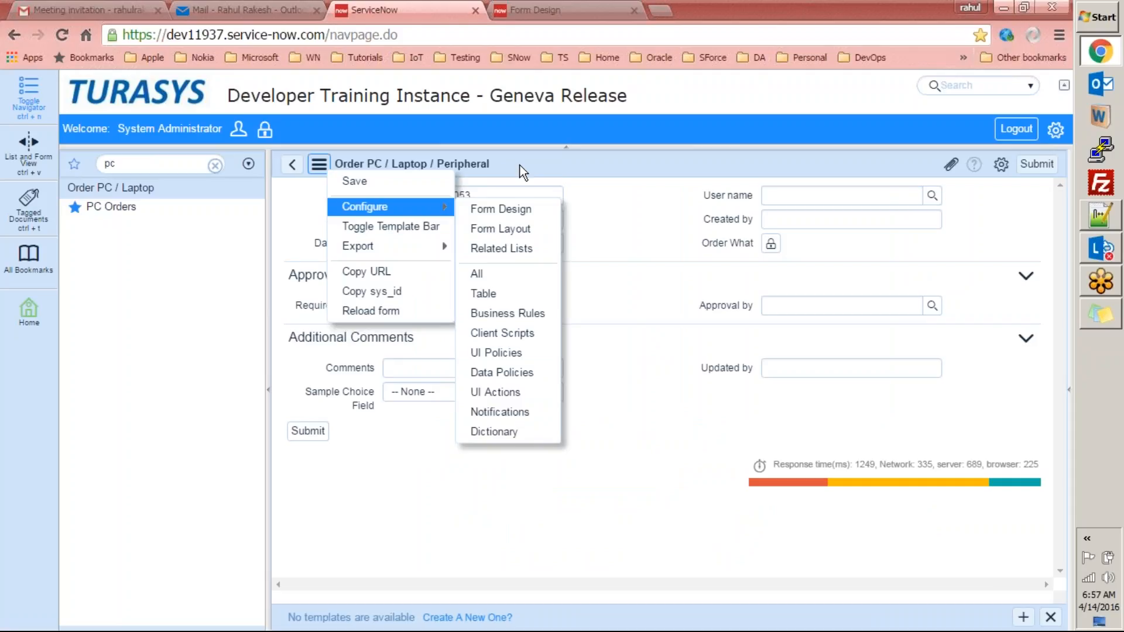
click(579, 167)
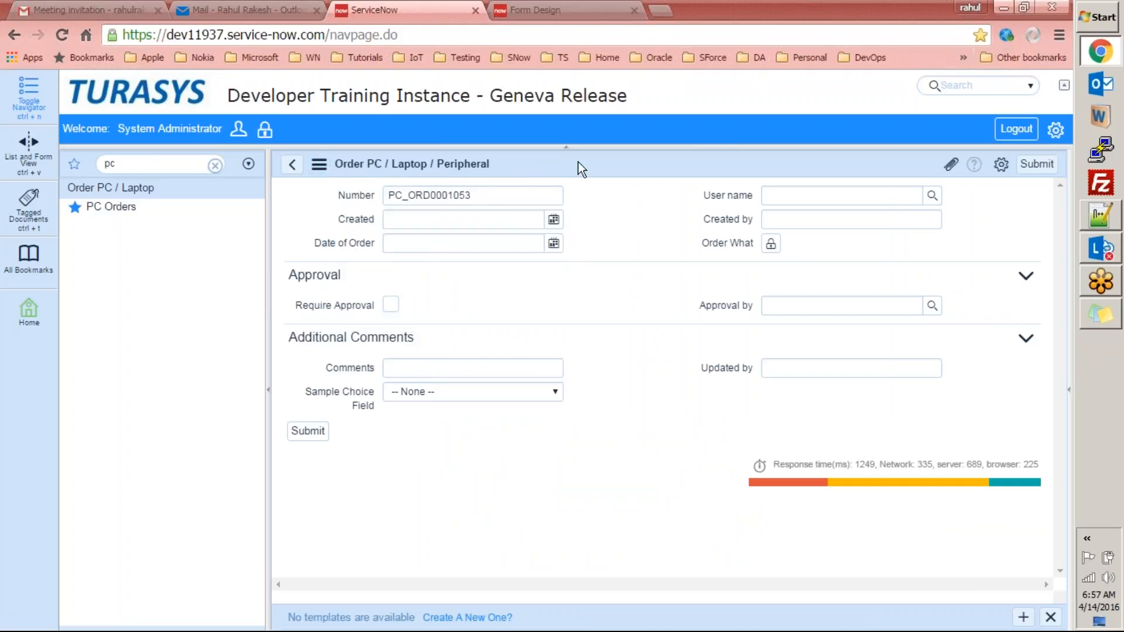
right_click(575, 165)
mouse_move(650, 206)
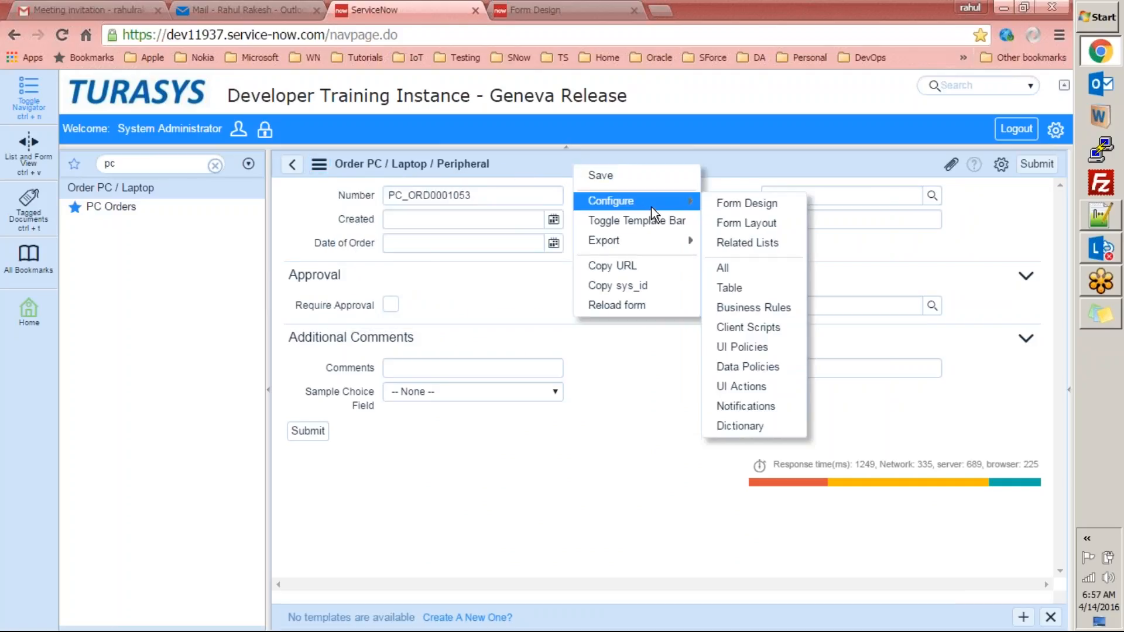
click(721, 231)
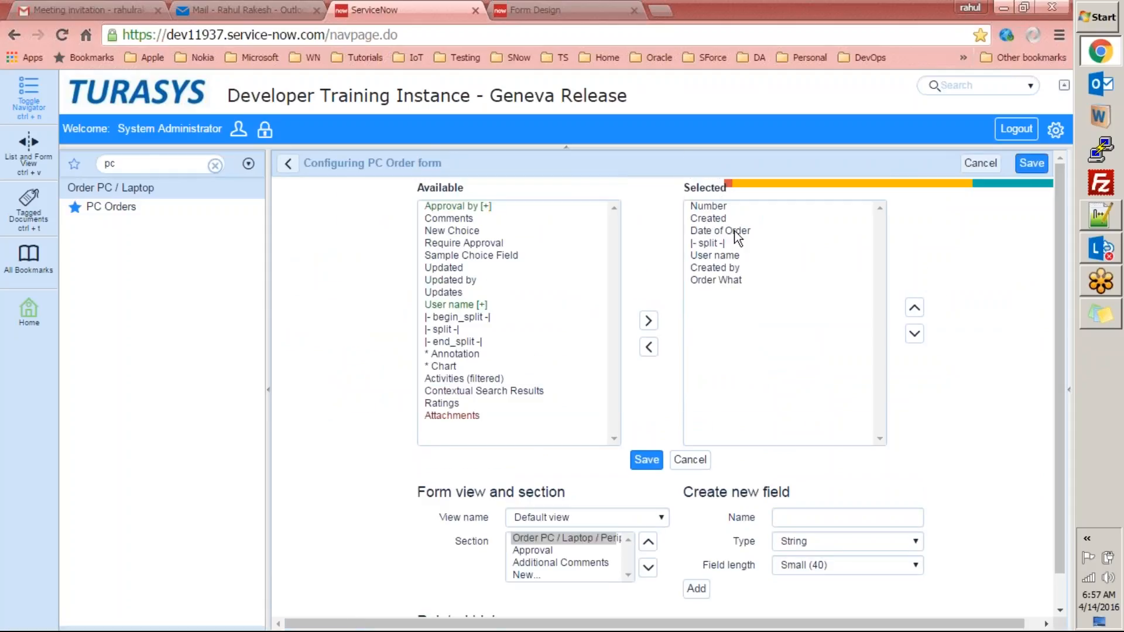
Confirm test view is listed among the views, then go back to the Order PC form.
drag(1063, 239, 1068, 328)
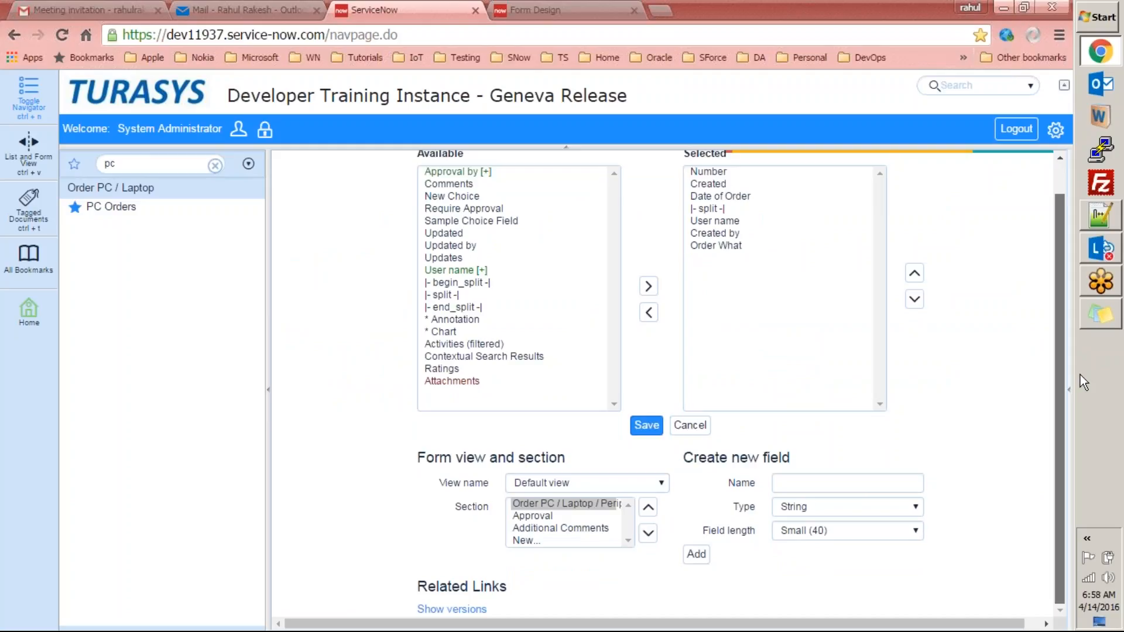
click(662, 481)
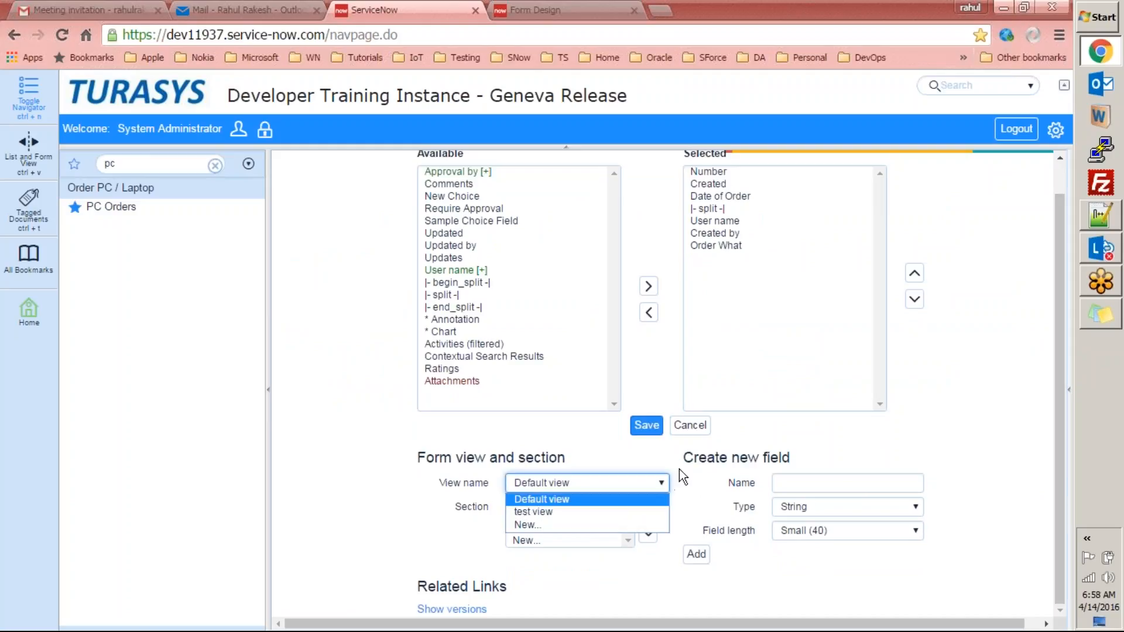
click(945, 382)
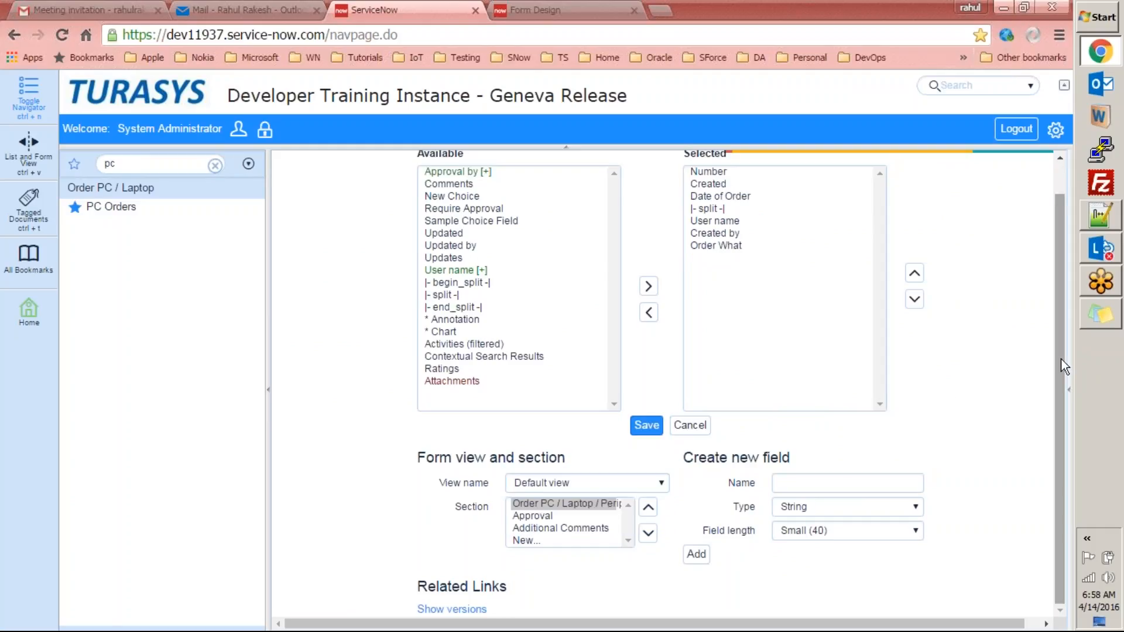
scroll(1050, 290, up, 1)
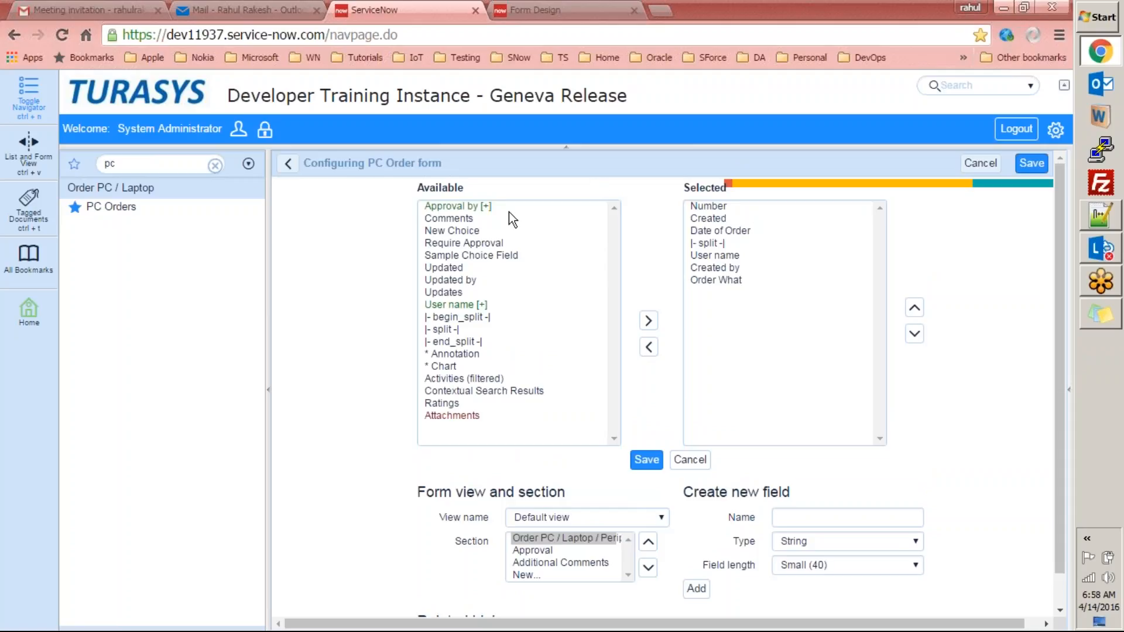
click(288, 164)
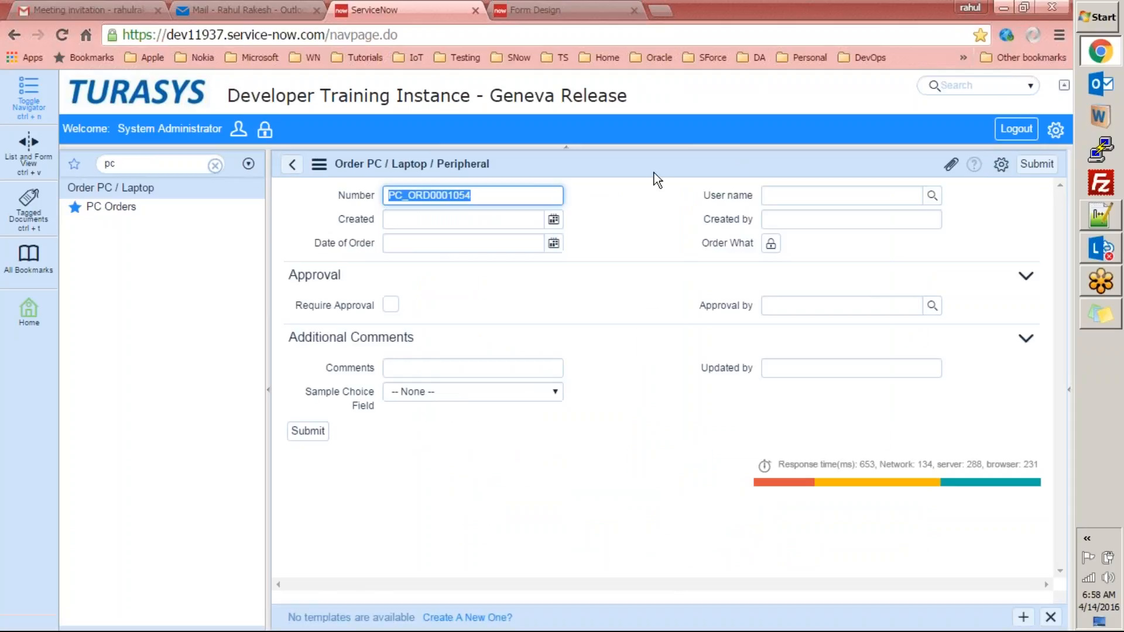
Look at the PC Order related lists configuration and return to the form unchanged.
right_click(652, 164)
mouse_move(732, 209)
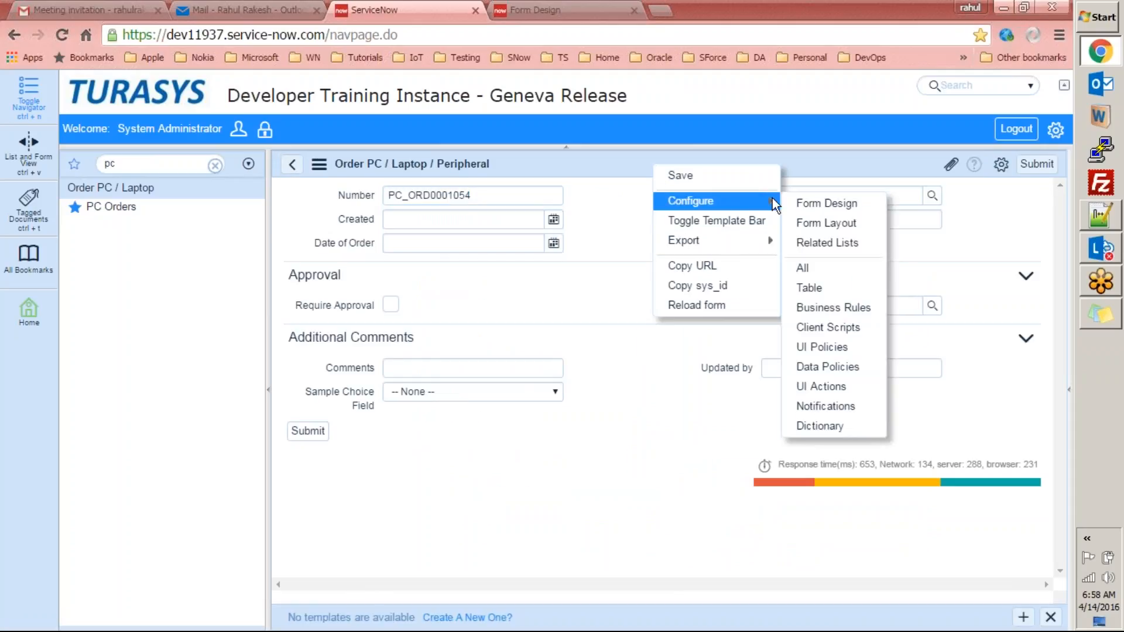
click(811, 243)
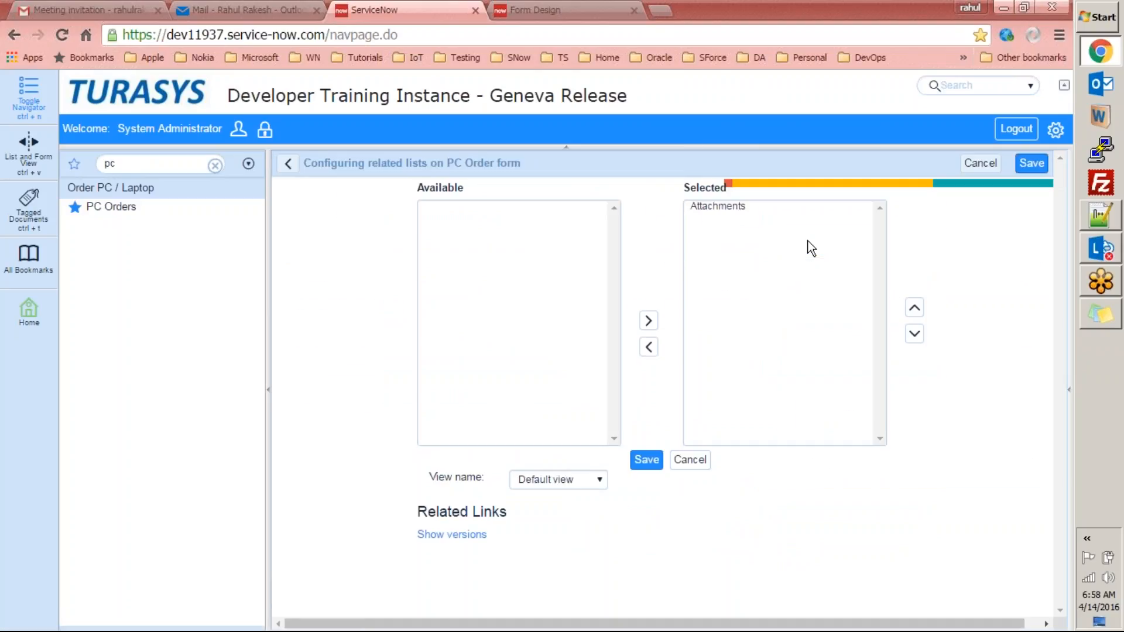
click(288, 164)
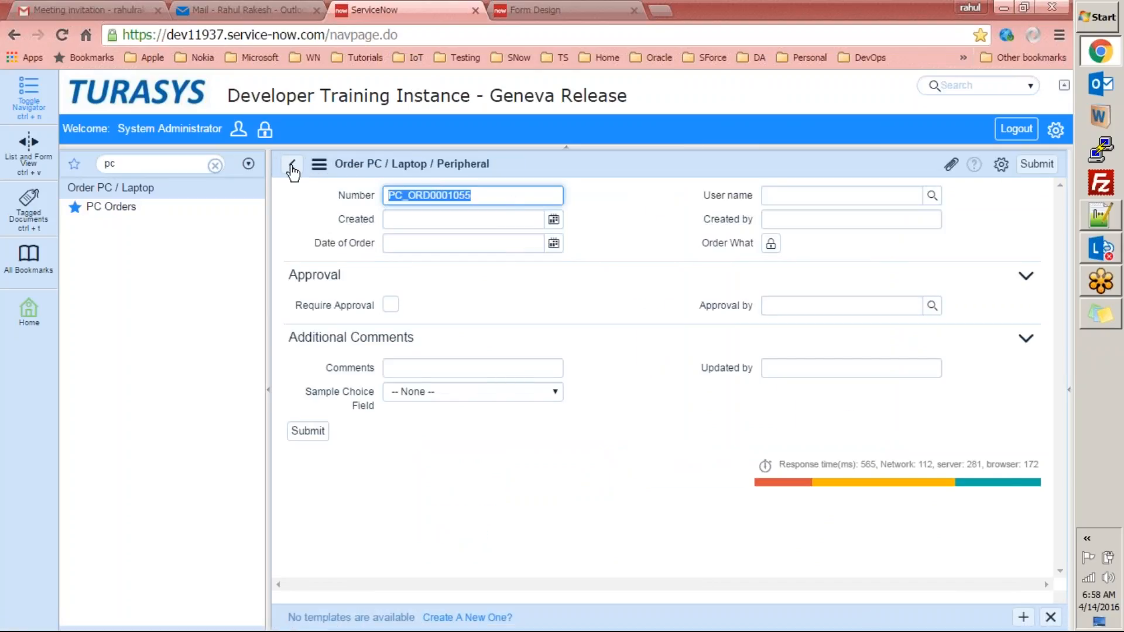
Review order MYPCO0001029, then start a new PC order from the PC Orders list.
click(125, 214)
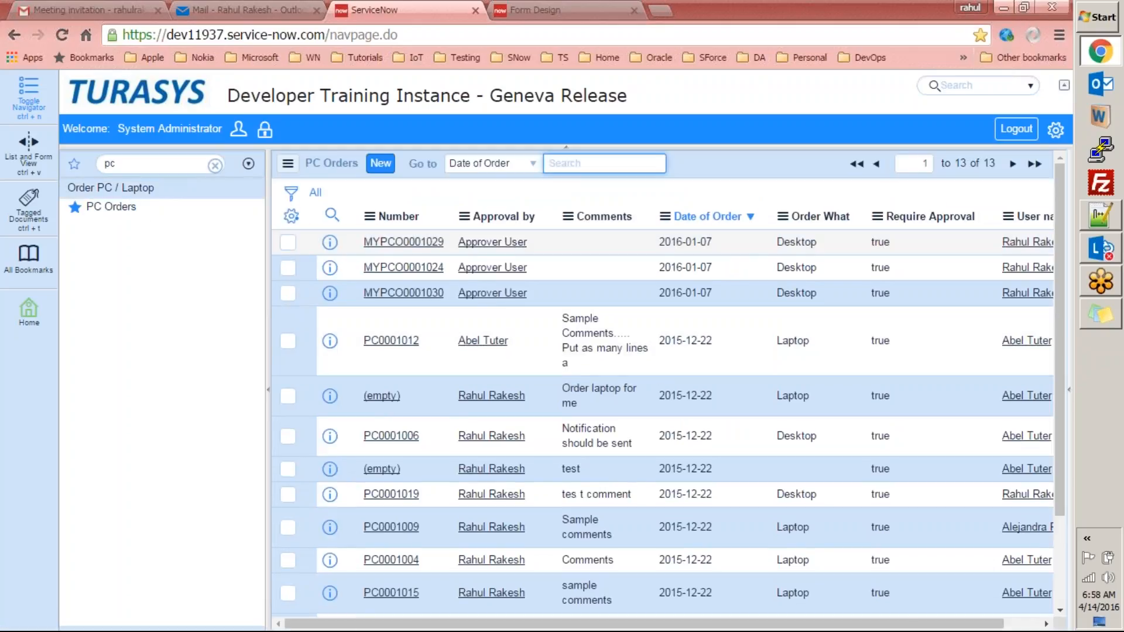
click(420, 243)
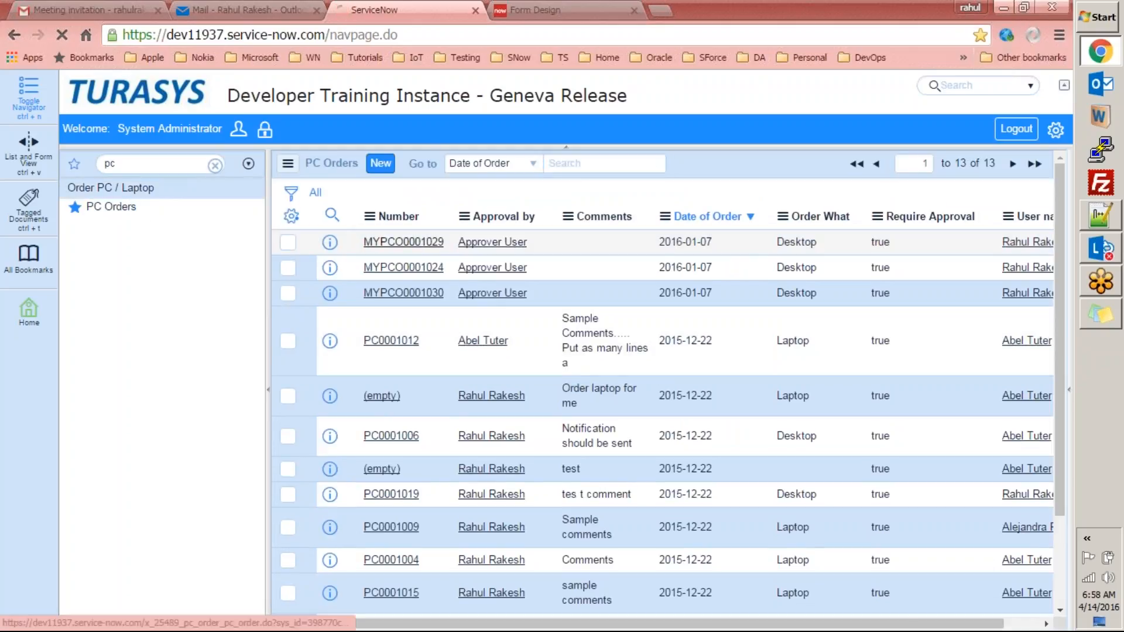
drag(1059, 270, 1079, 409)
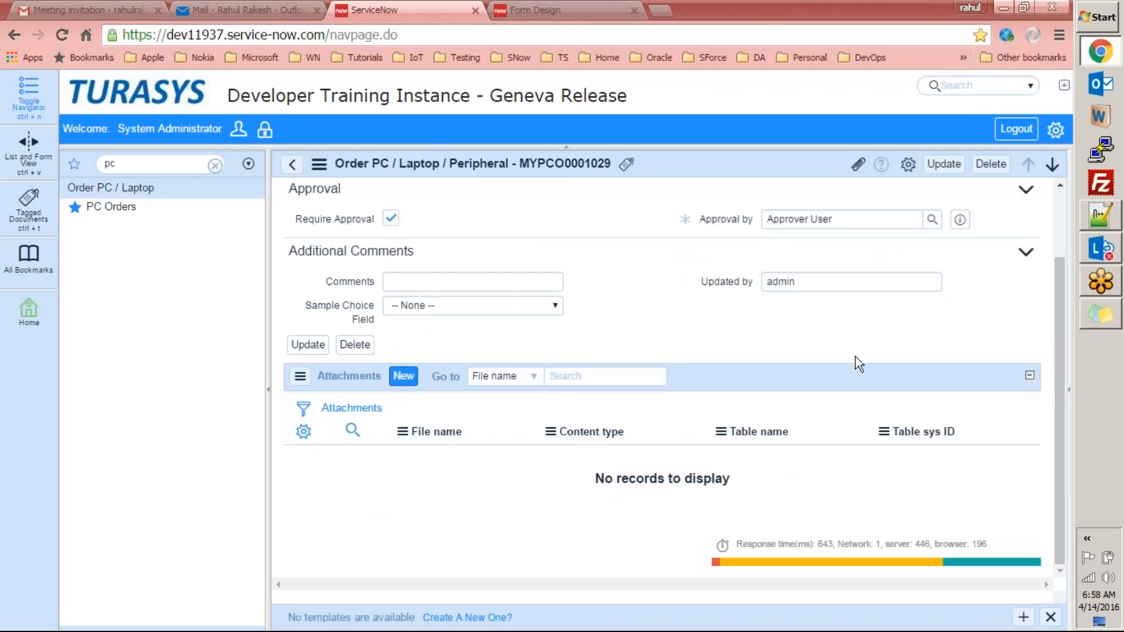
drag(1061, 360, 1055, 290)
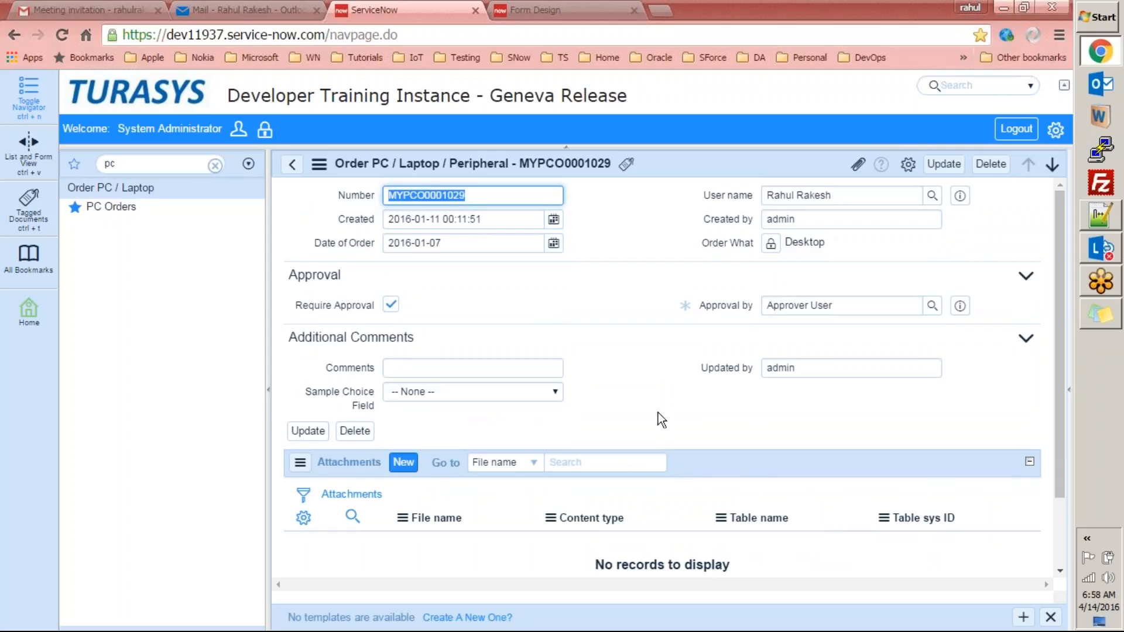
mouse_move(1056, 301)
mouse_down()
mouse_move(1059, 353)
mouse_move(1057, 300)
mouse_up()
click(111, 207)
click(378, 166)
Open the Related Lists configuration, check the available views, and back out without saving.
right_click(607, 165)
mouse_move(673, 243)
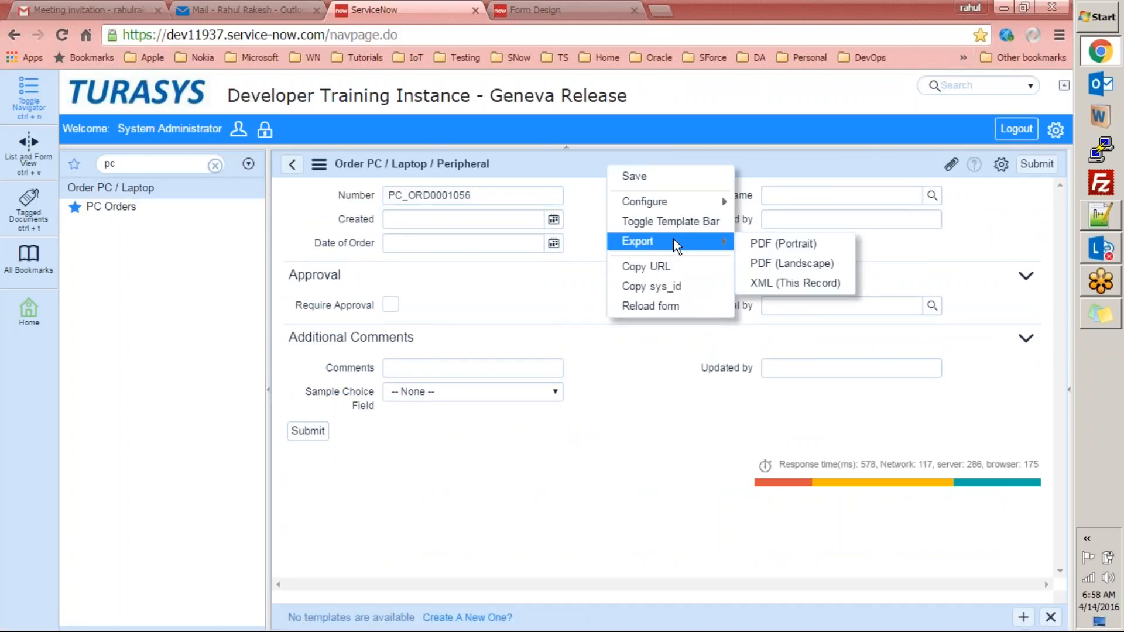
mouse_move(696, 196)
click(790, 247)
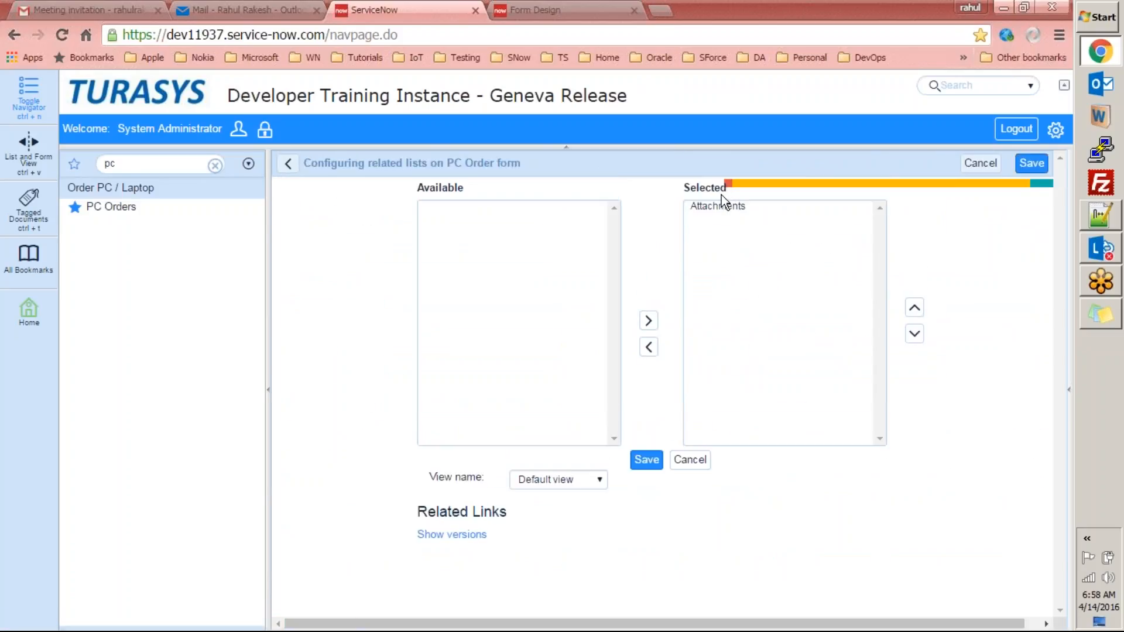
click(704, 213)
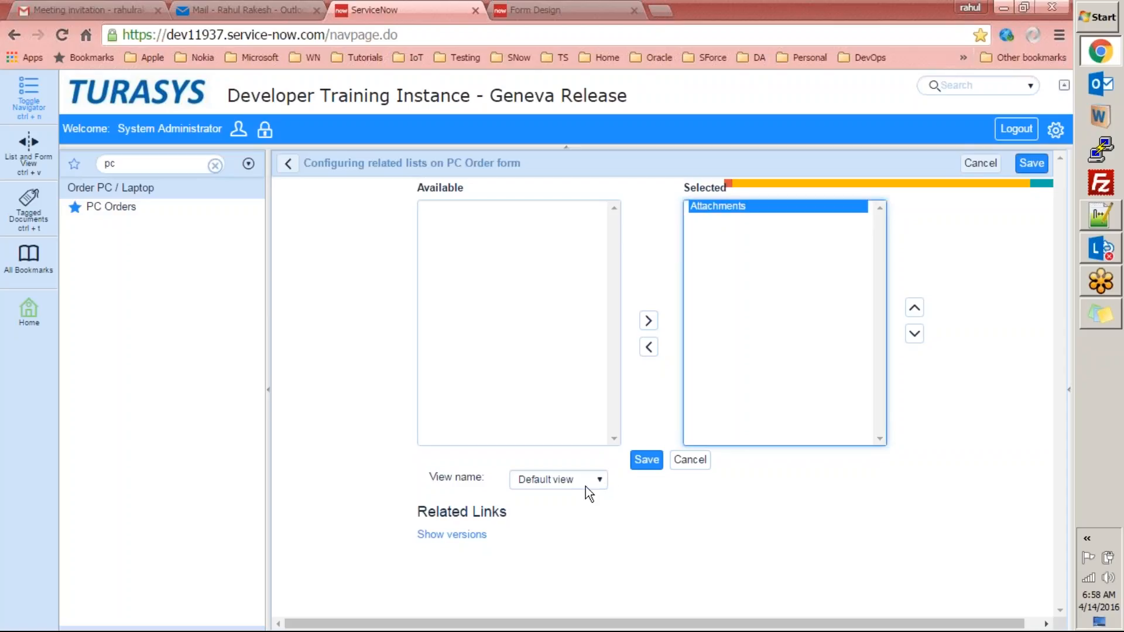
click(551, 479)
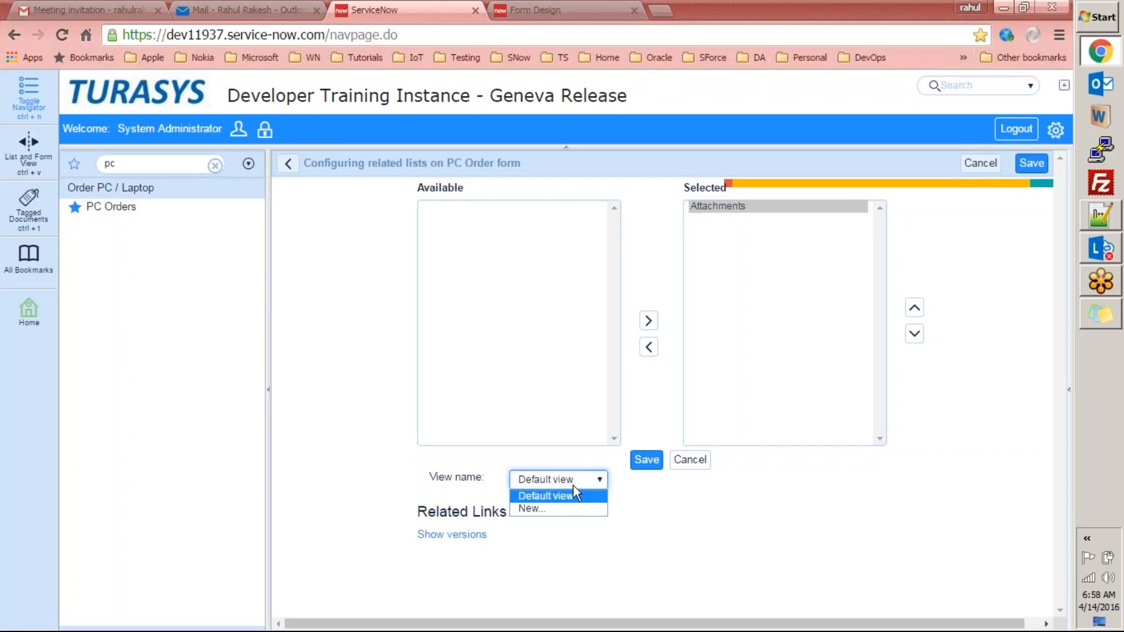
click(700, 521)
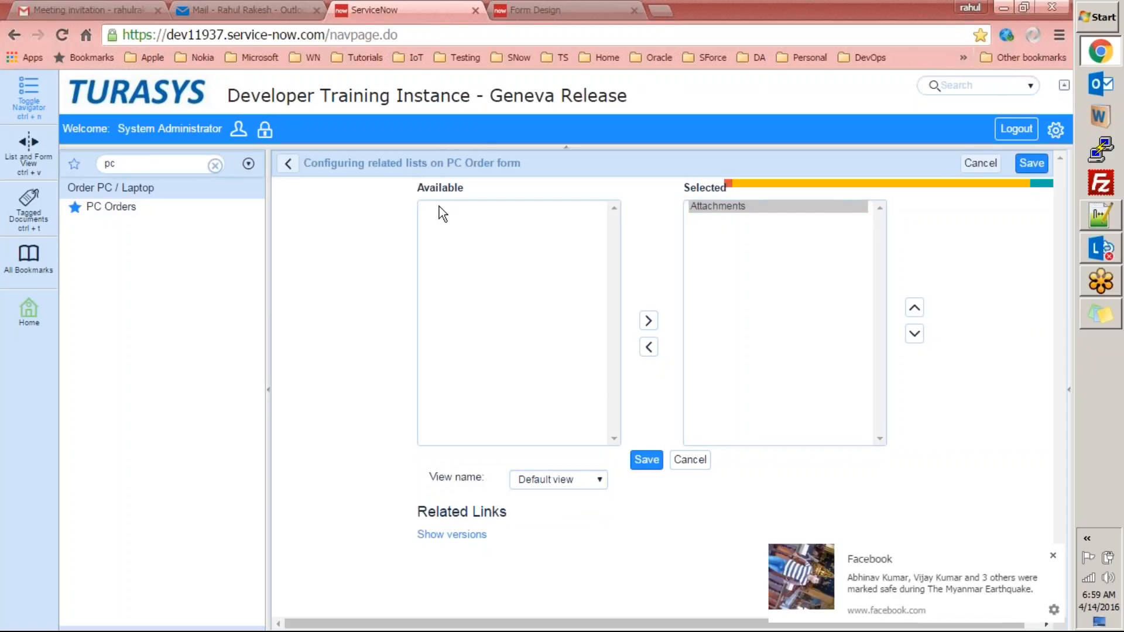
click(1053, 556)
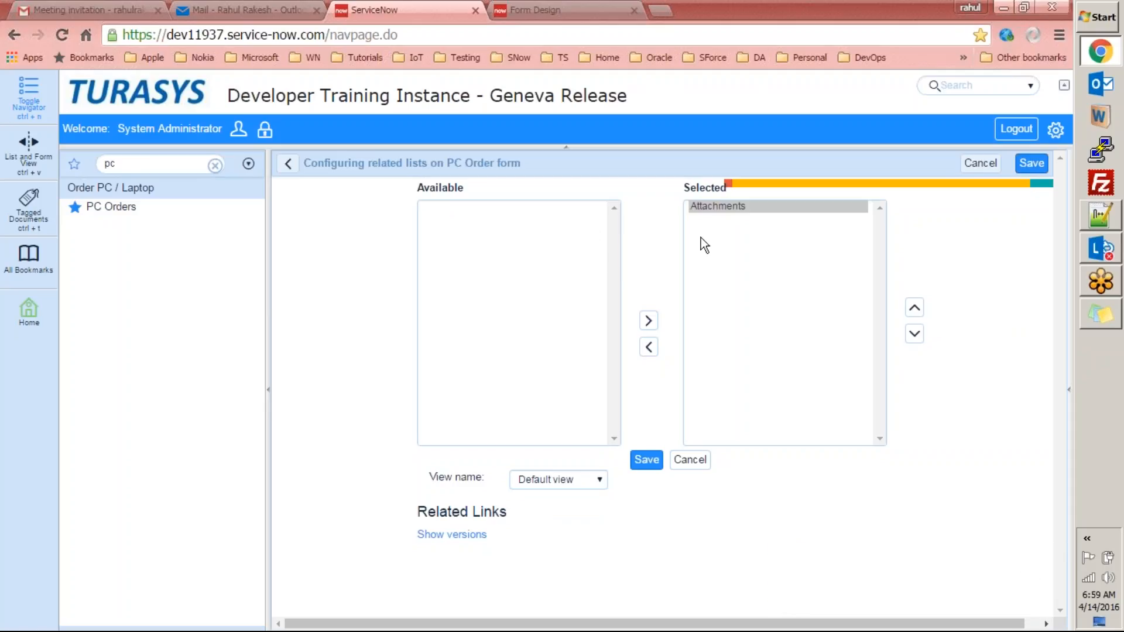
click(542, 304)
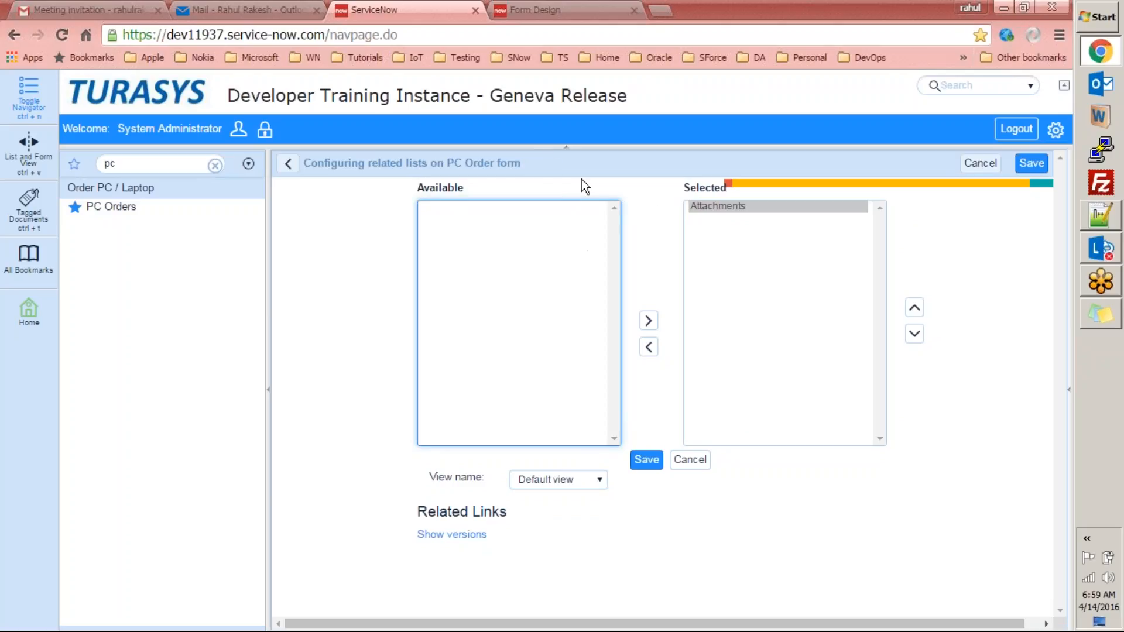
click(289, 164)
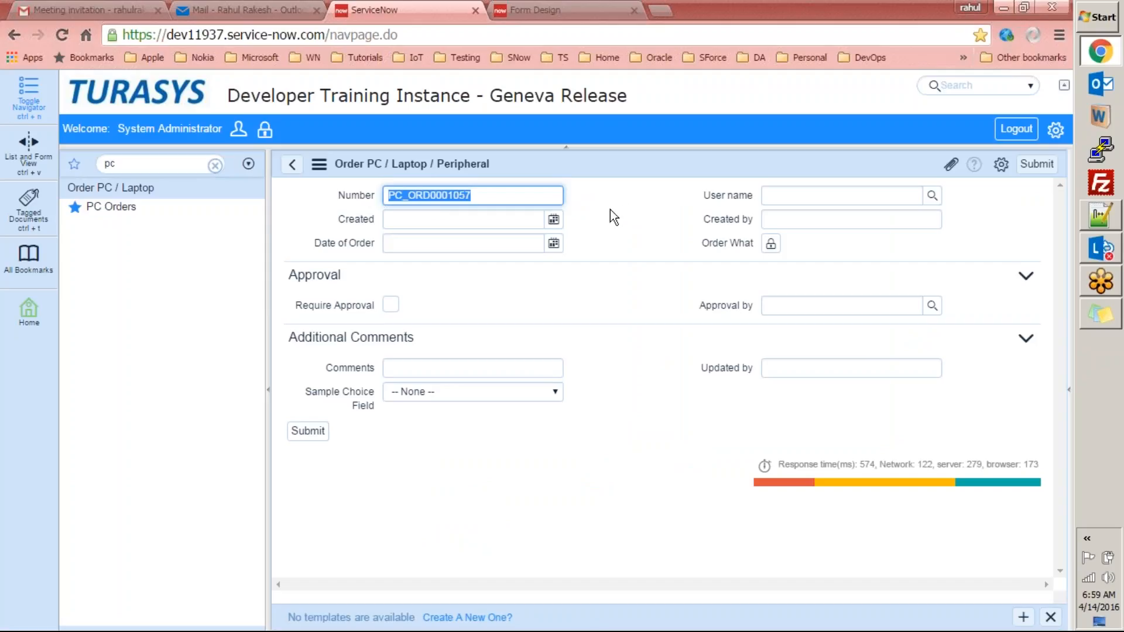
Move Attachments out of the PC Order form's related lists and save.
right_click(651, 170)
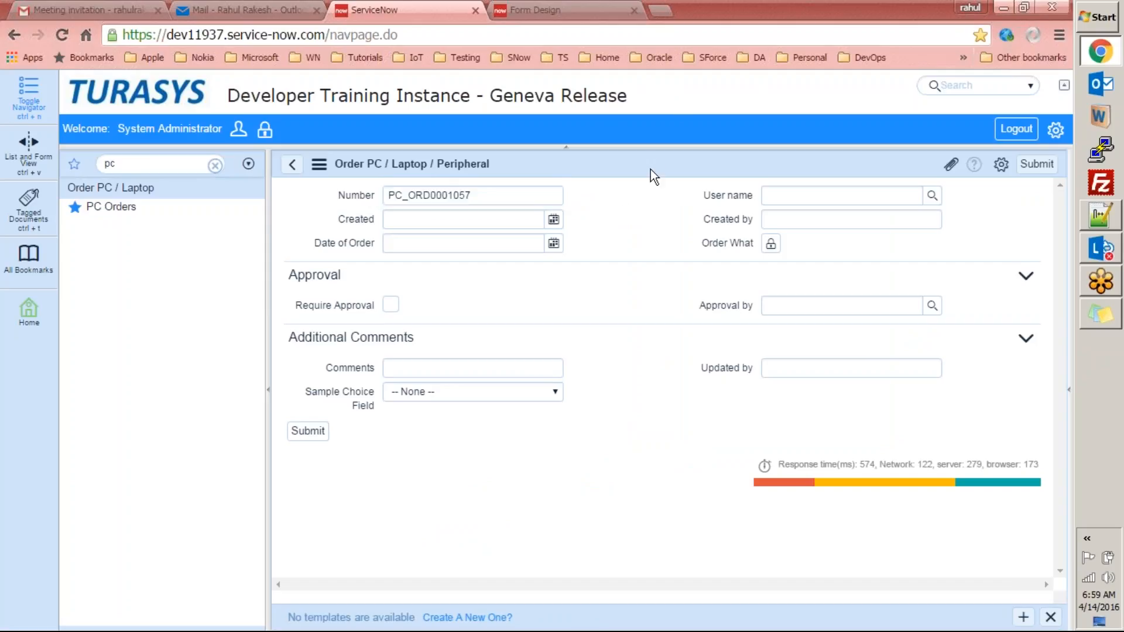
mouse_move(669, 206)
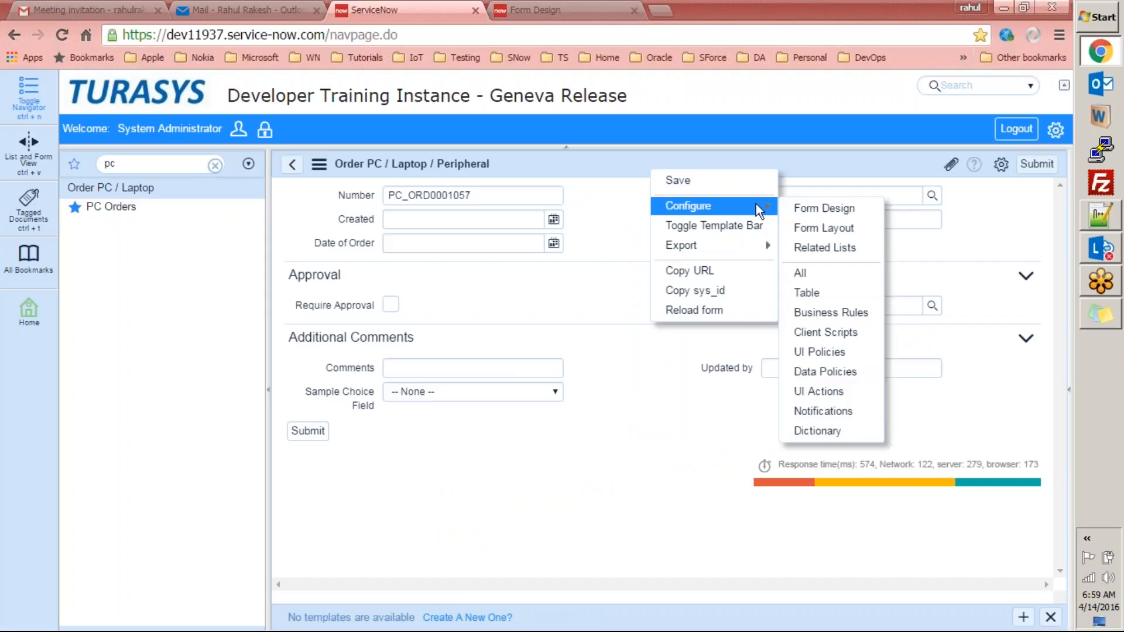
click(811, 242)
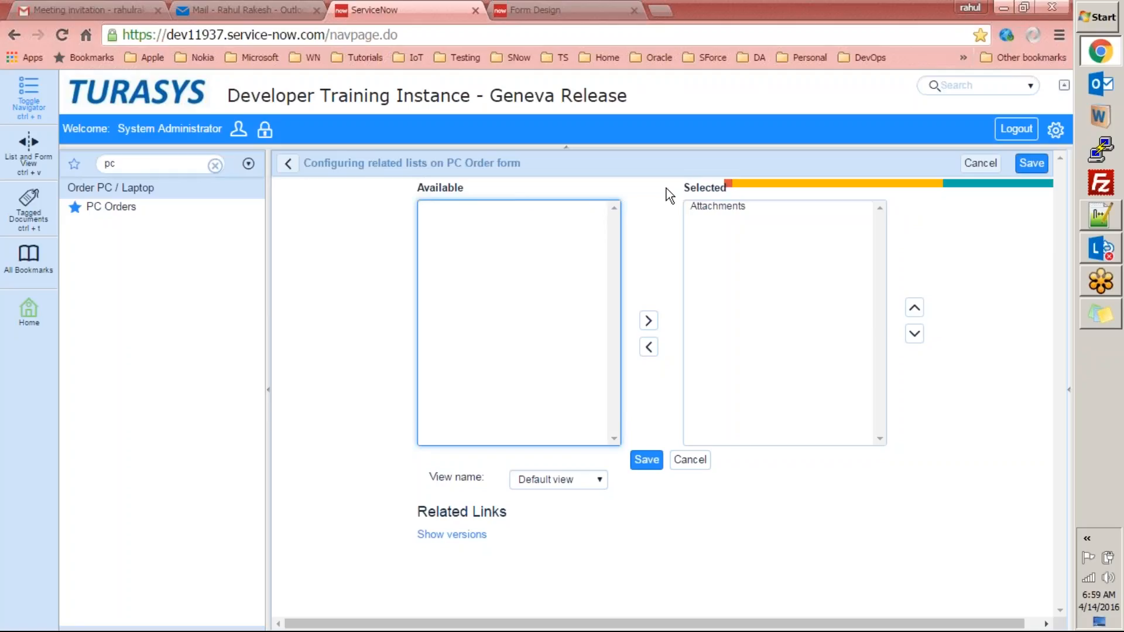
click(723, 206)
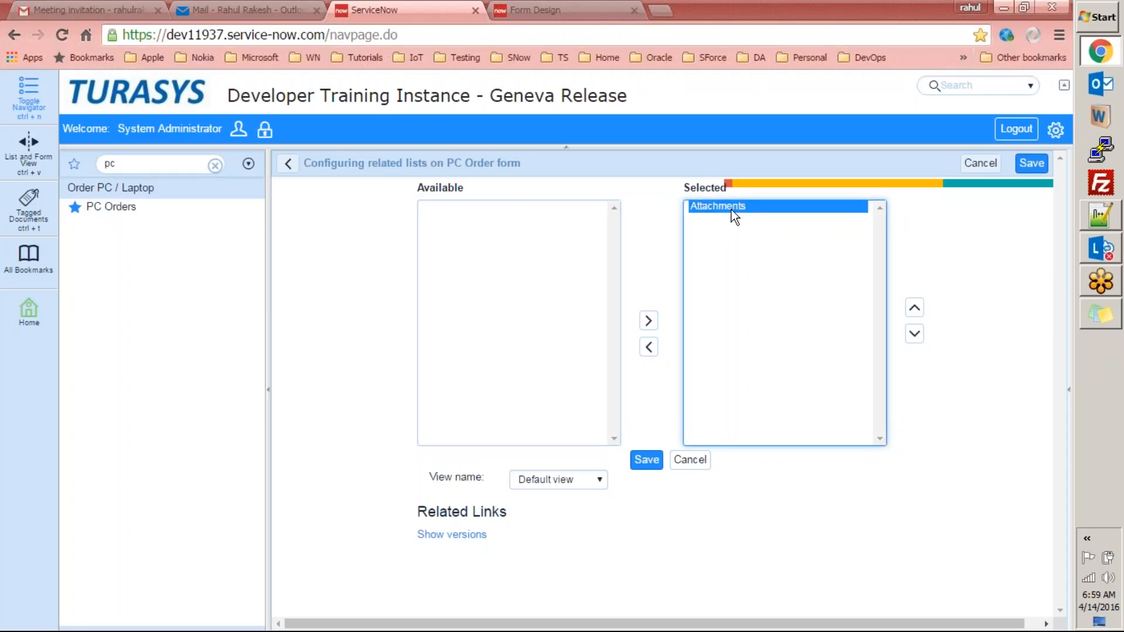
click(651, 348)
click(648, 462)
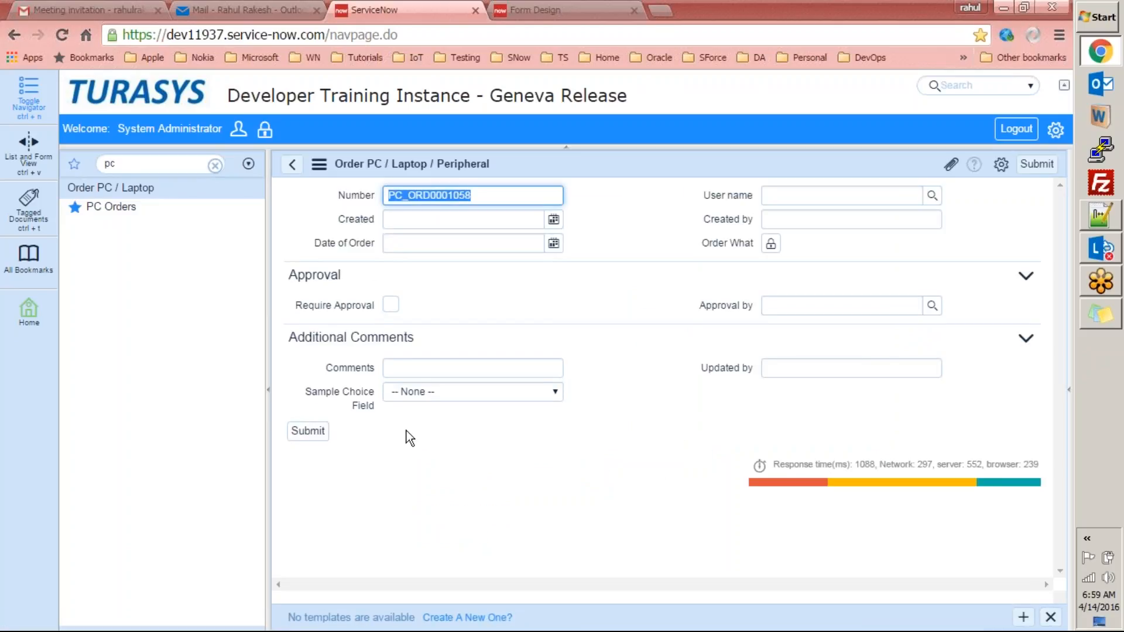
Open order MYPCO0001029 and choose Configure > All for the PC Orders table.
click(119, 209)
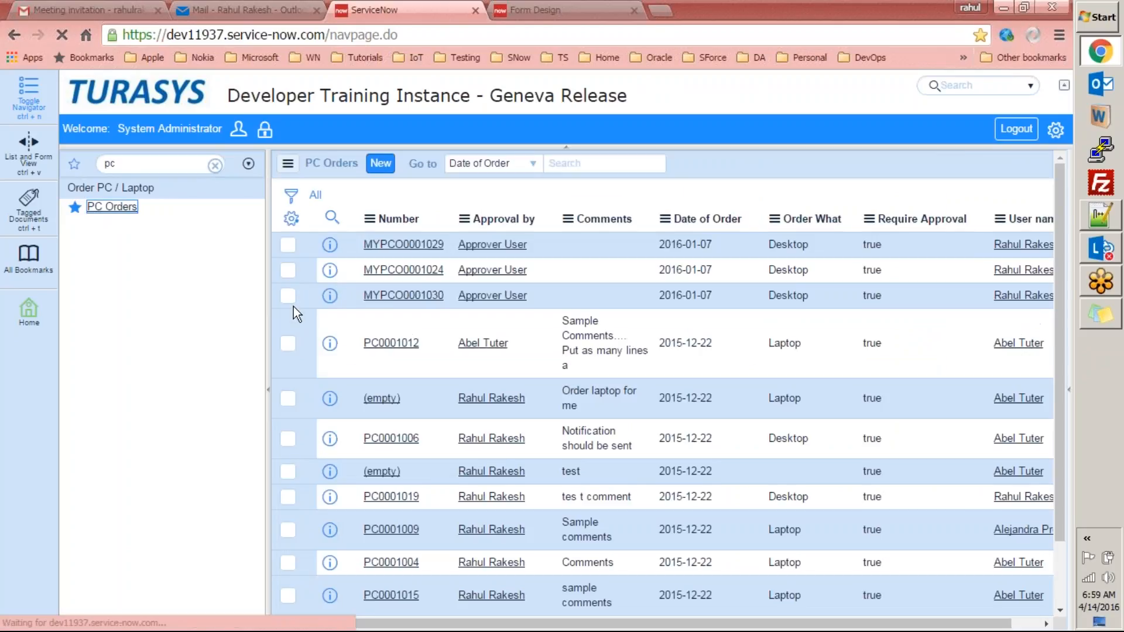
click(403, 243)
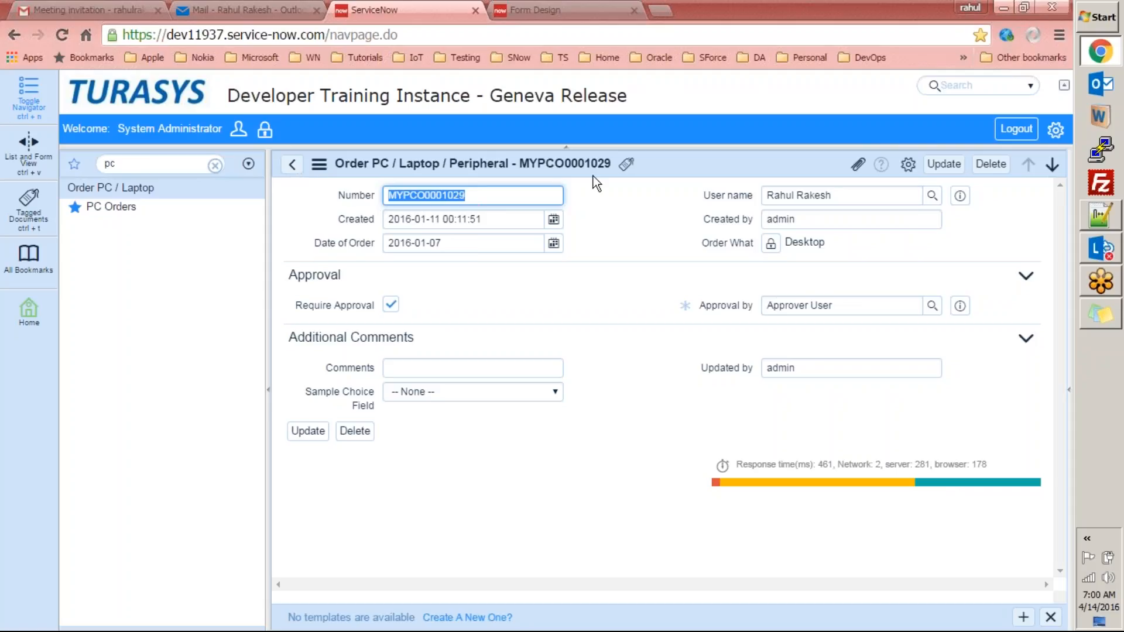
right_click(660, 156)
mouse_move(714, 236)
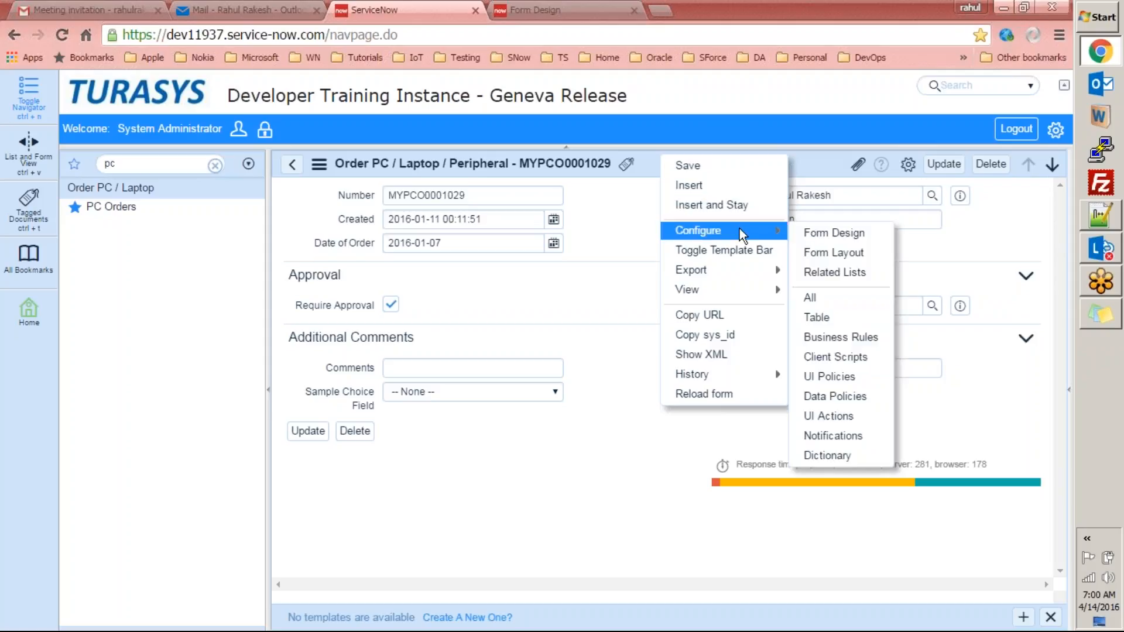
click(820, 300)
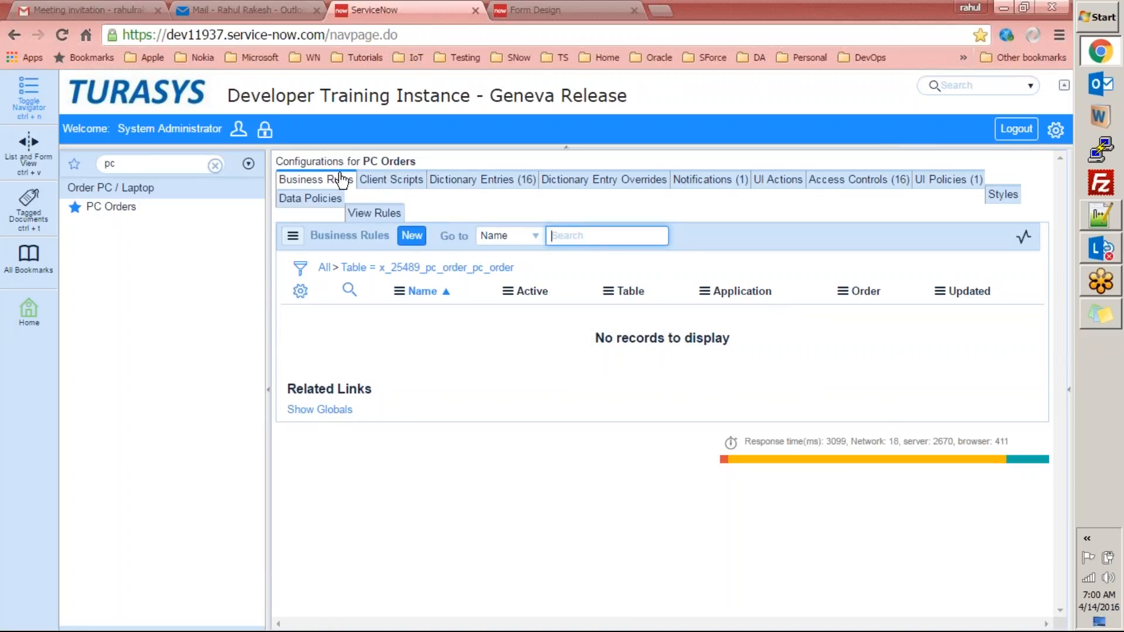
Browse the table's client scripts, dictionary entries, overrides, UI actions, access controls and UI policies.
click(390, 182)
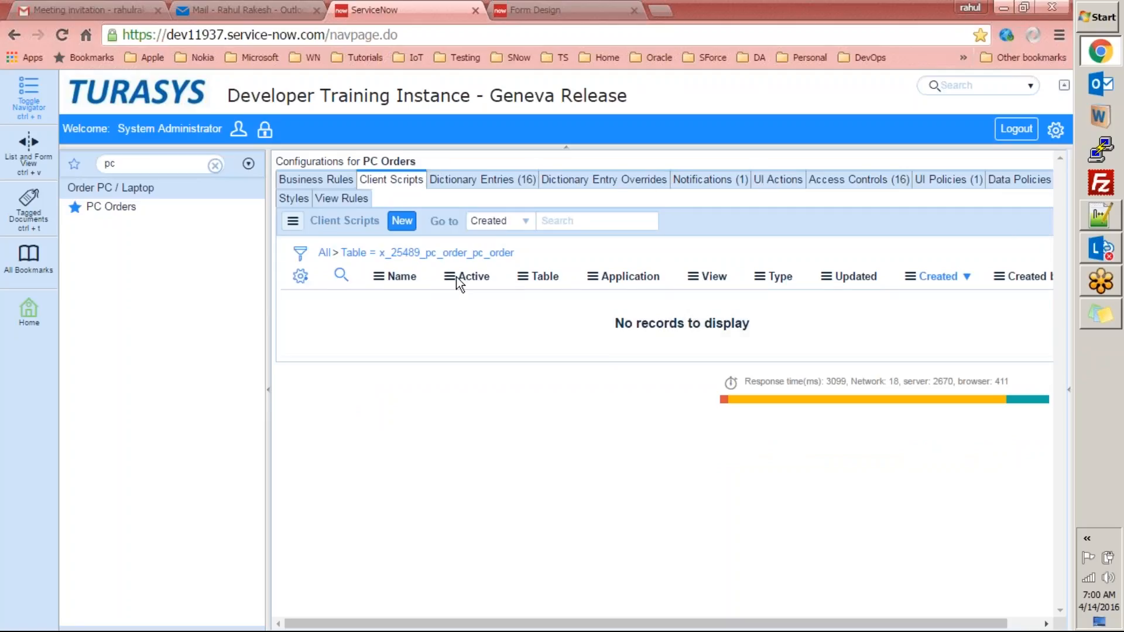
click(480, 183)
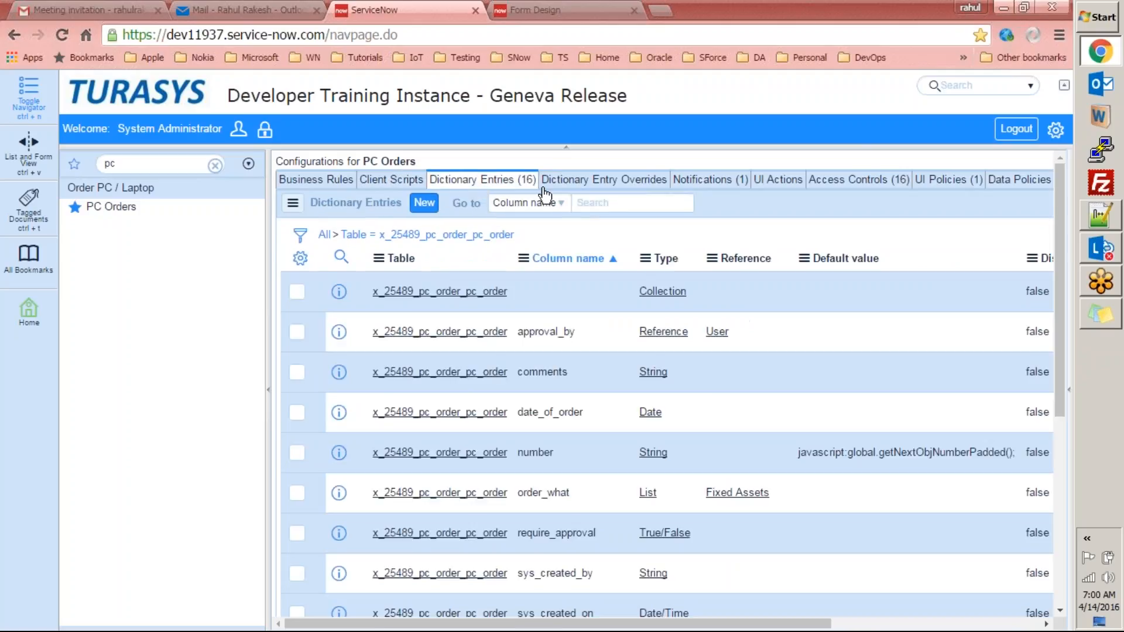
click(593, 183)
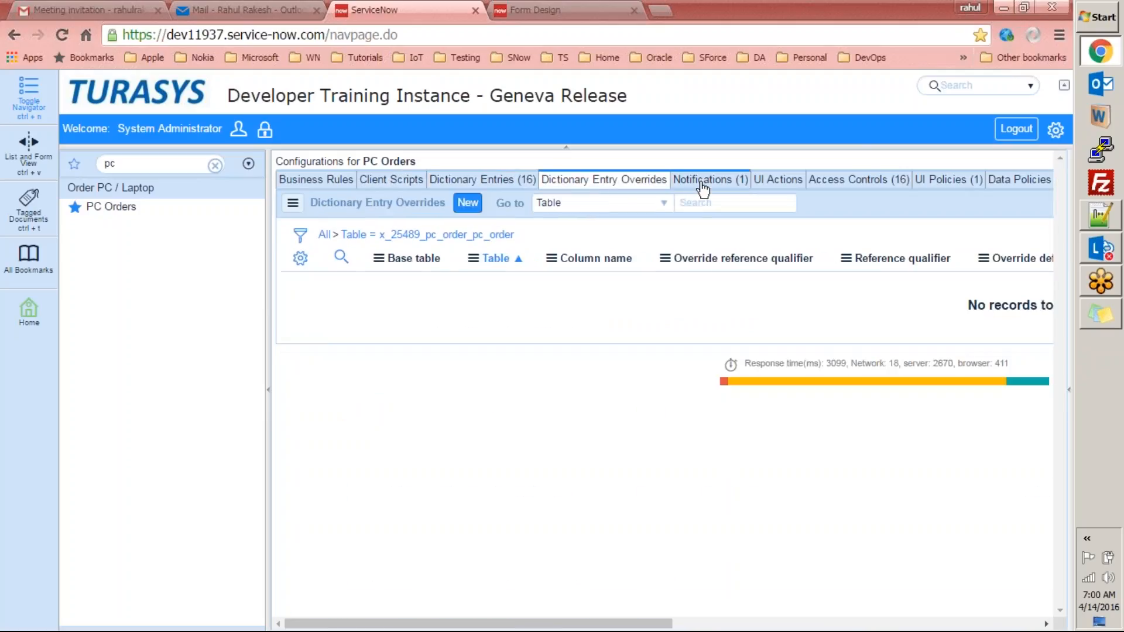
click(776, 184)
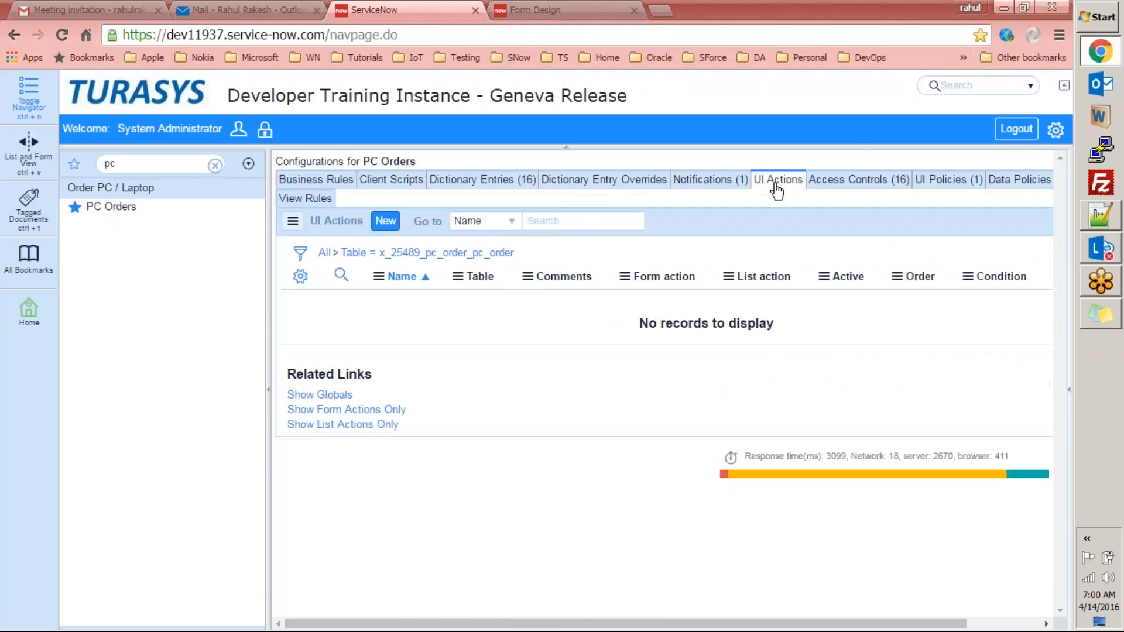
click(835, 183)
click(931, 182)
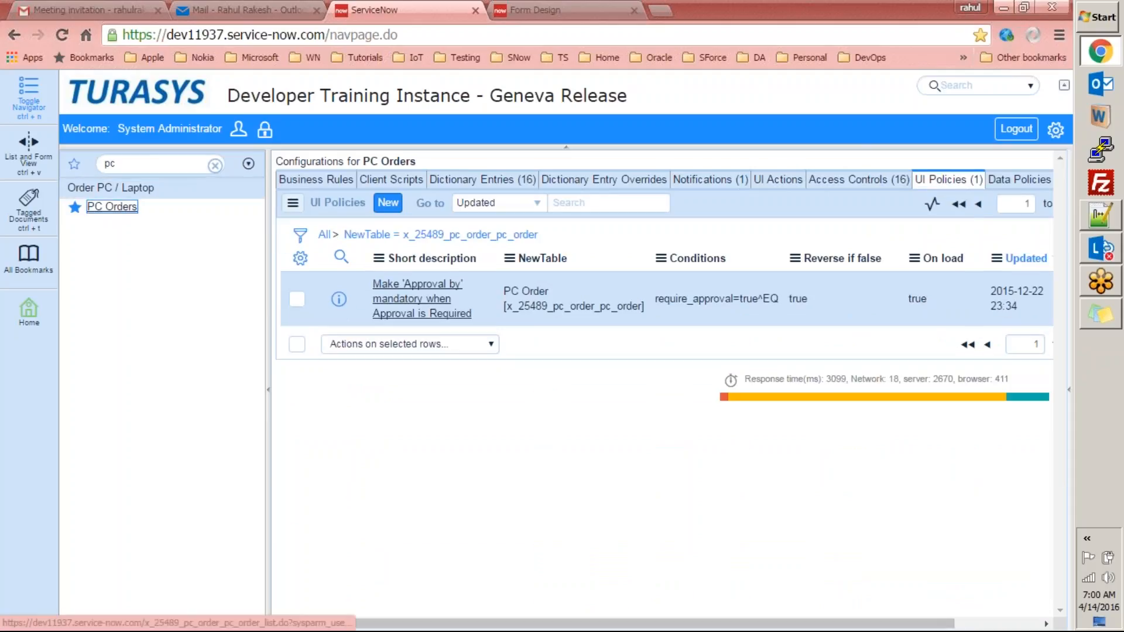
On a new PC order, toggle Require Approval to show Approval by switching between mandatory and optional.
click(111, 206)
click(381, 163)
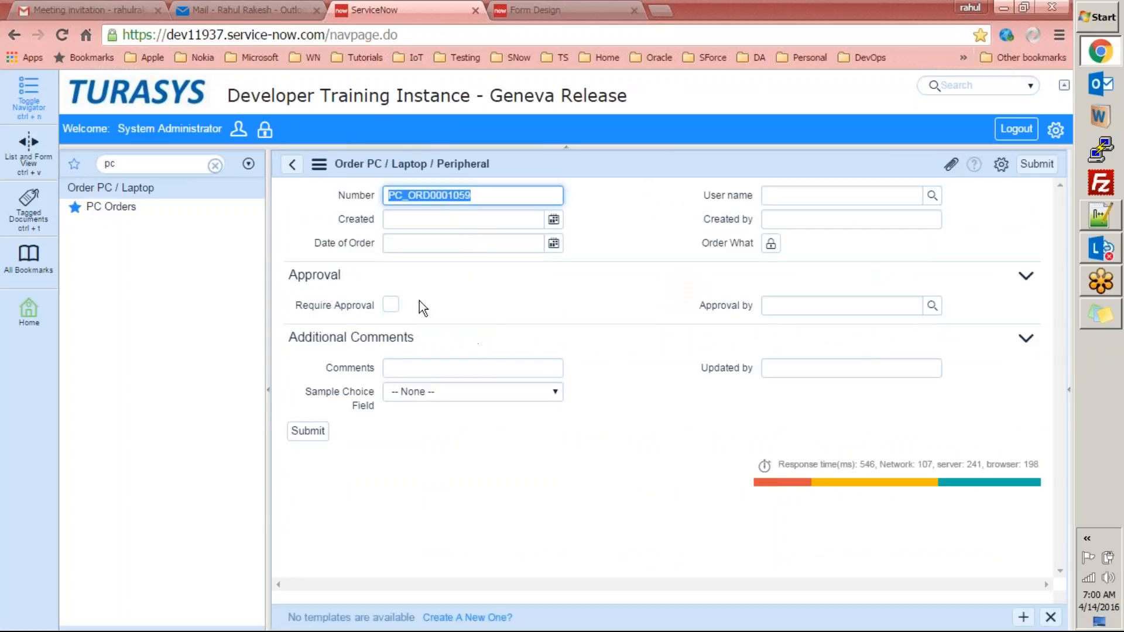
click(390, 304)
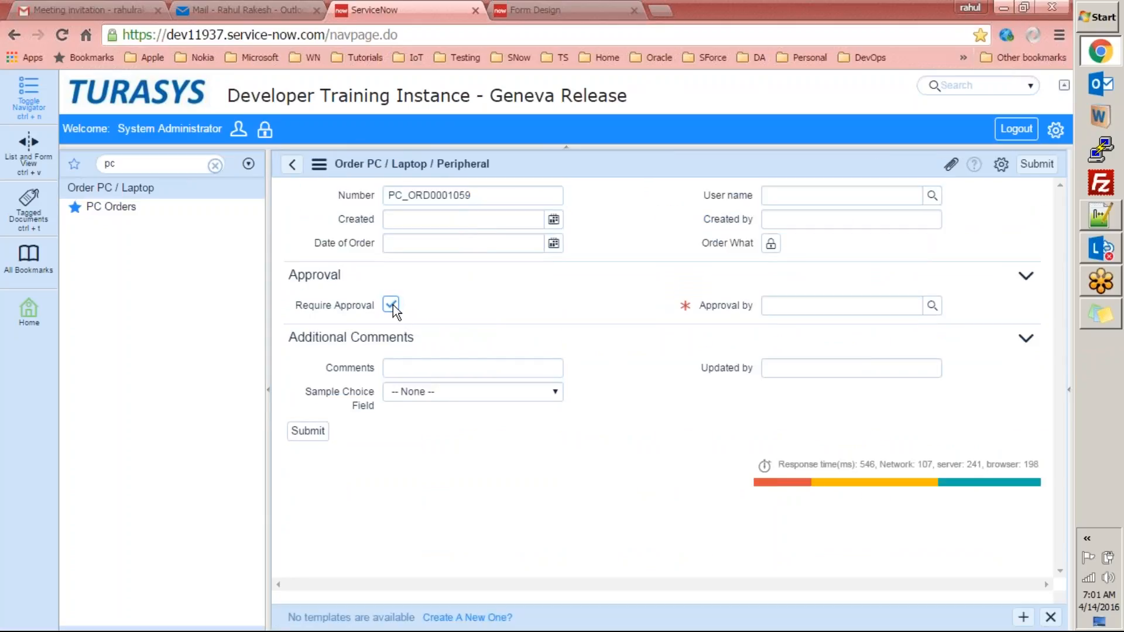
click(392, 305)
drag(701, 303, 754, 310)
click(754, 310)
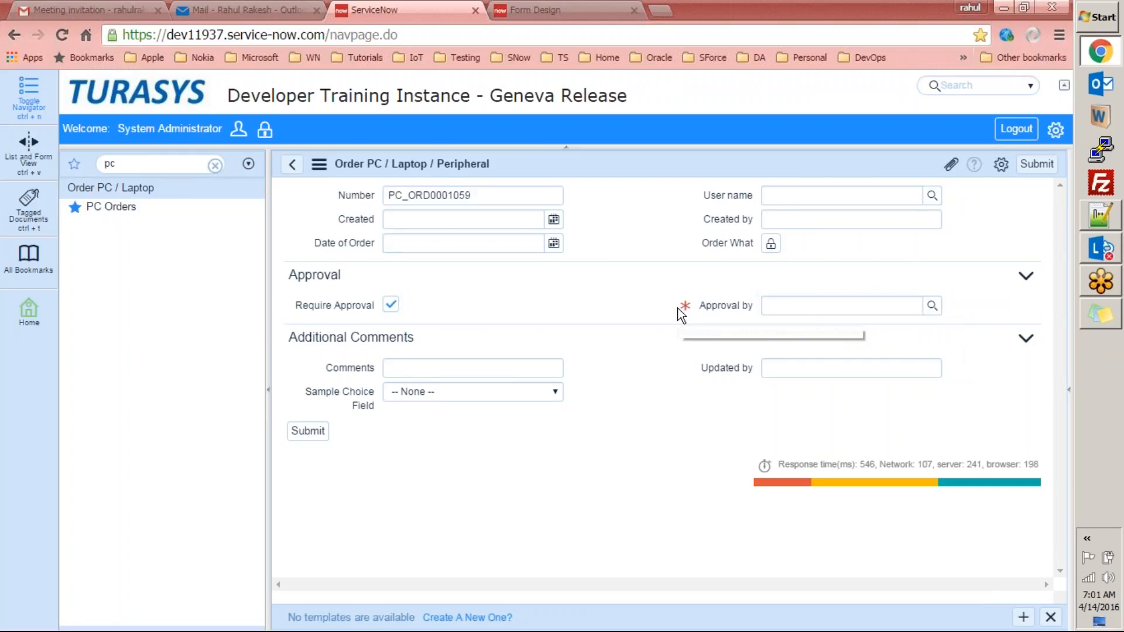
click(392, 306)
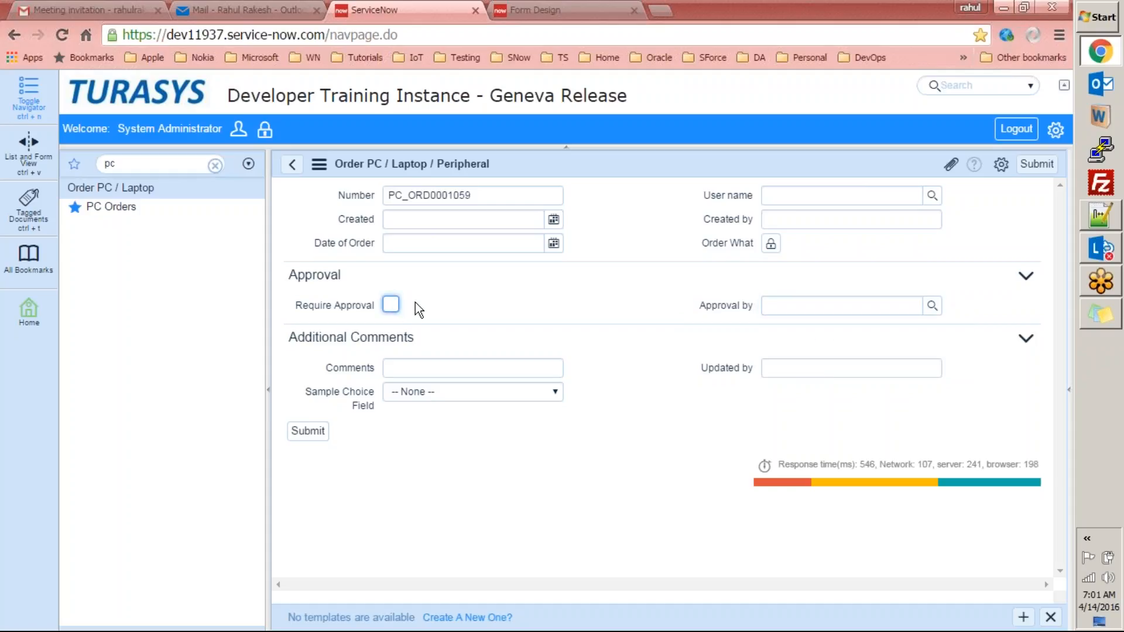
click(390, 305)
click(389, 305)
Open Configure > All for the PC Orders table and duplicate the ServiceNow tab.
right_click(529, 162)
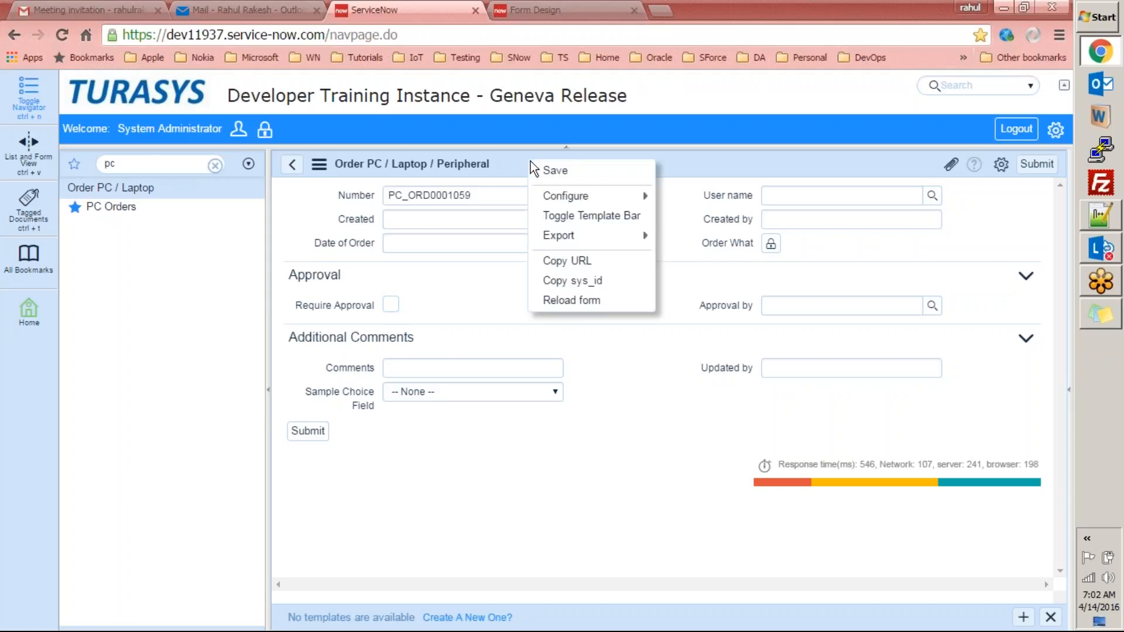
mouse_move(609, 200)
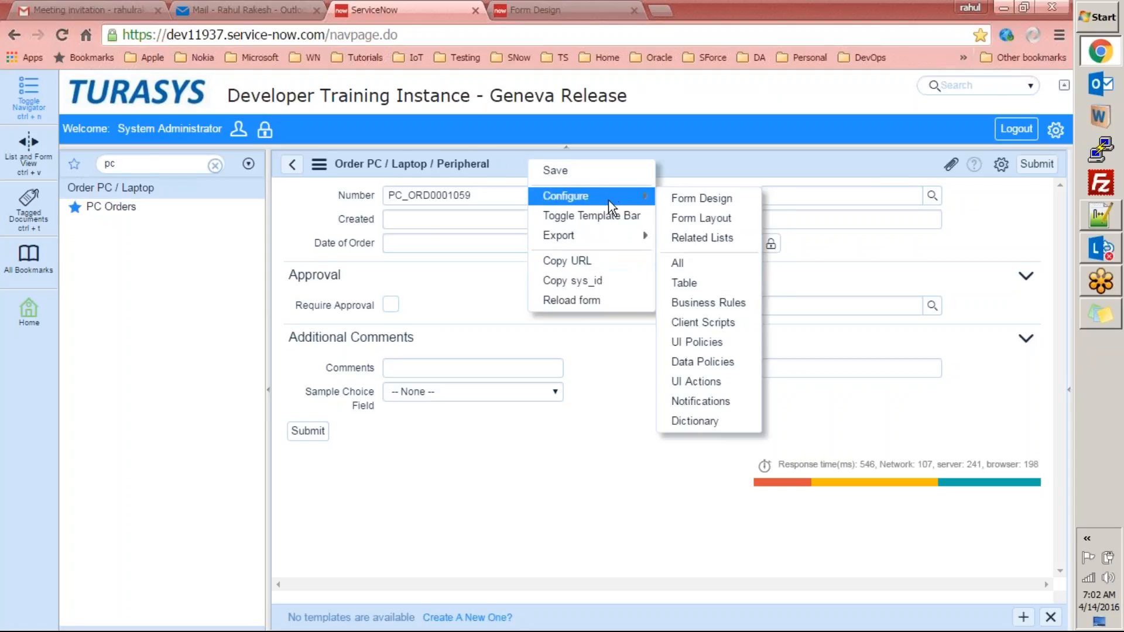
click(695, 259)
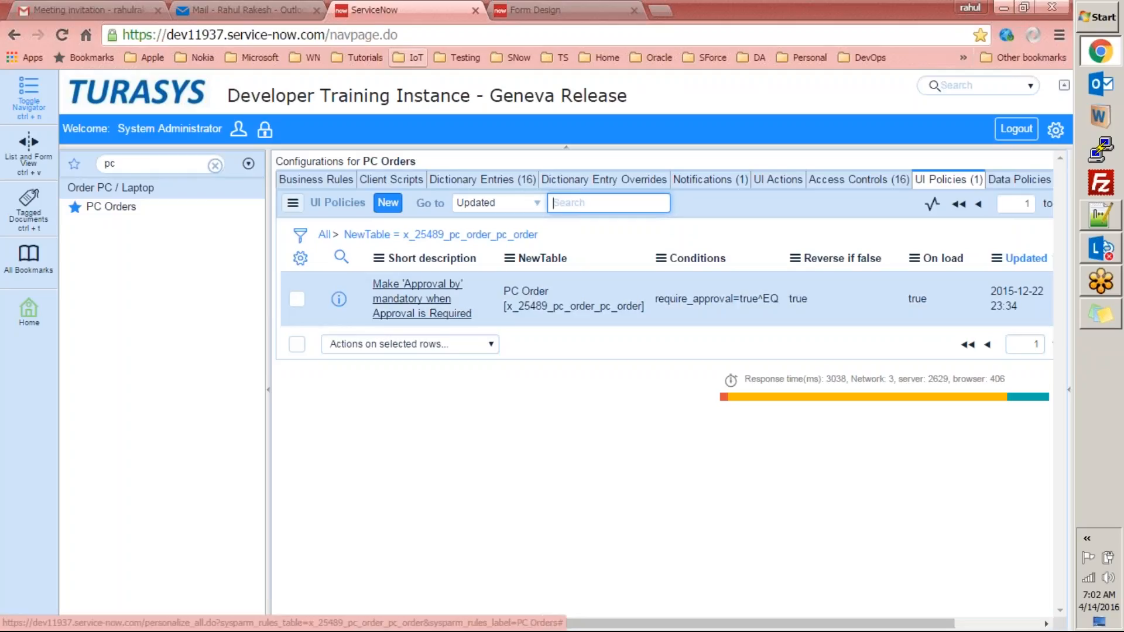
right_click(368, 13)
click(404, 65)
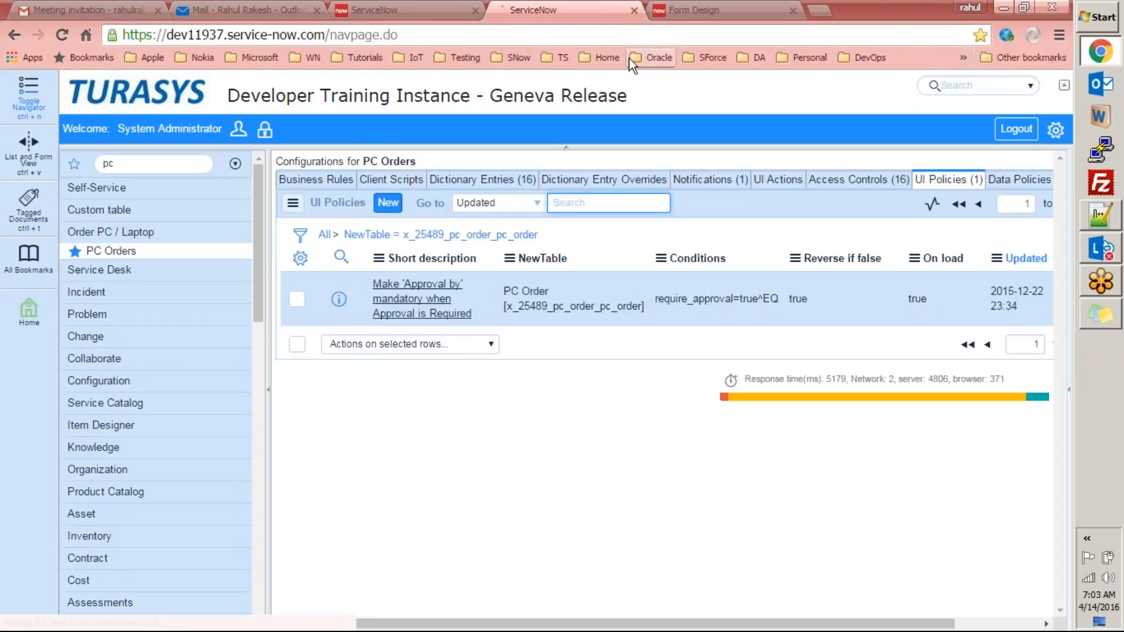
Move the duplicate tab to its own window with a new PC order form, snapped beside the configuration window.
drag(616, 12, 140, 23)
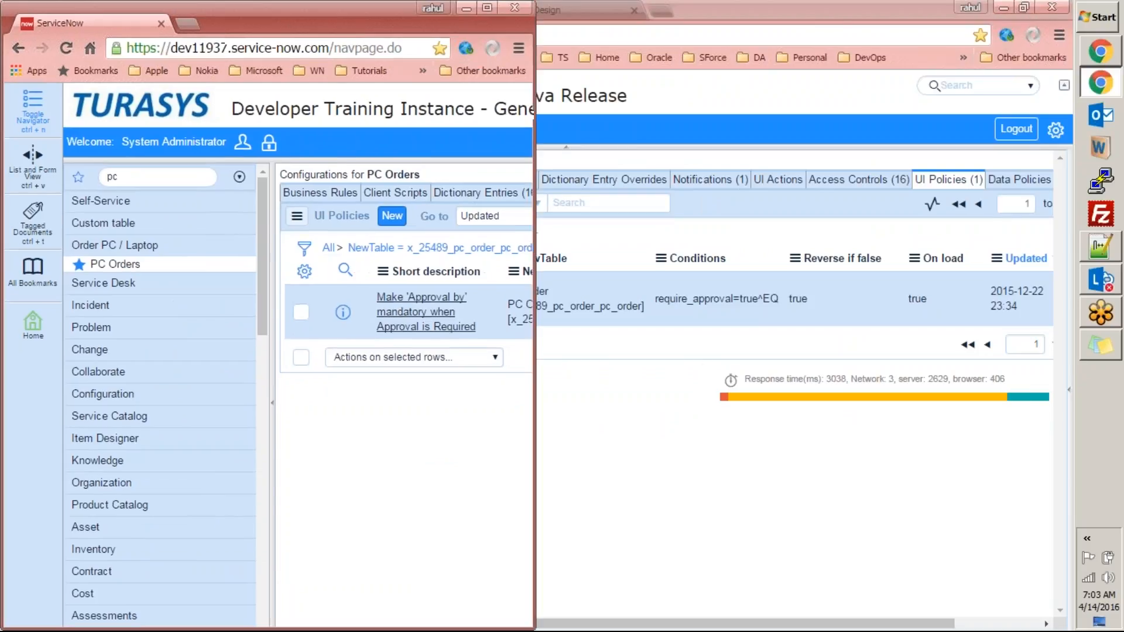
click(130, 322)
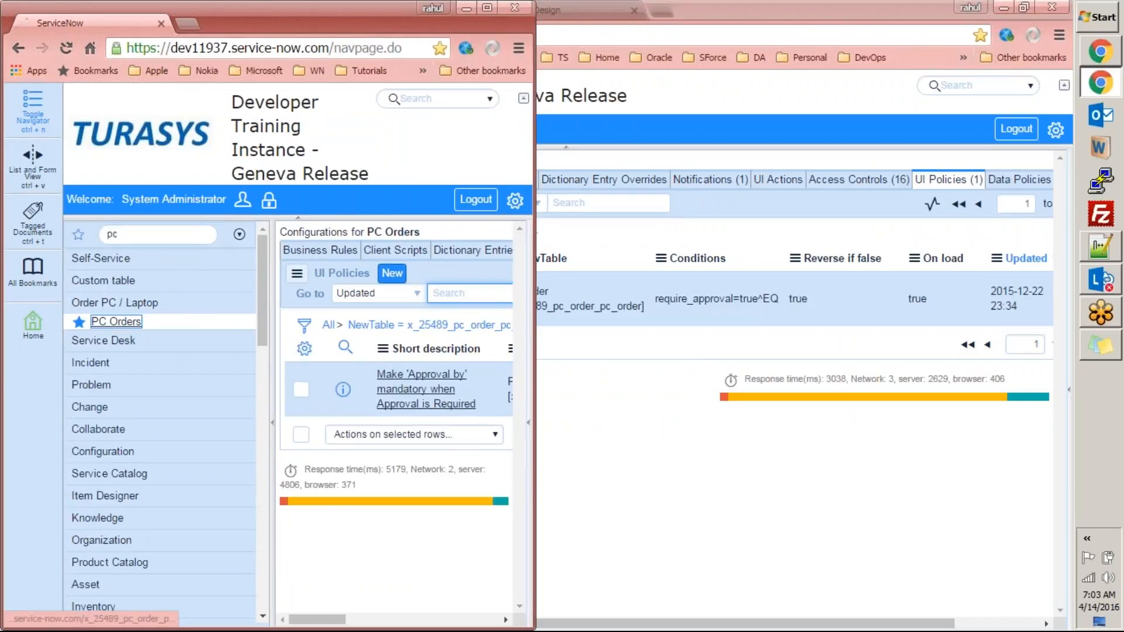
click(385, 234)
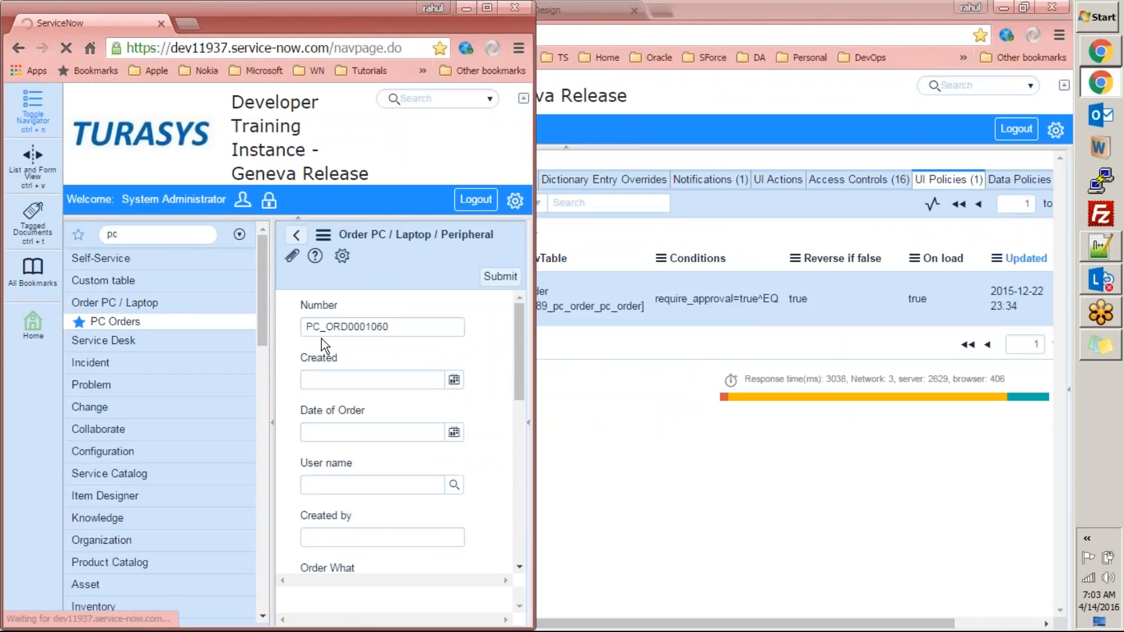
click(274, 437)
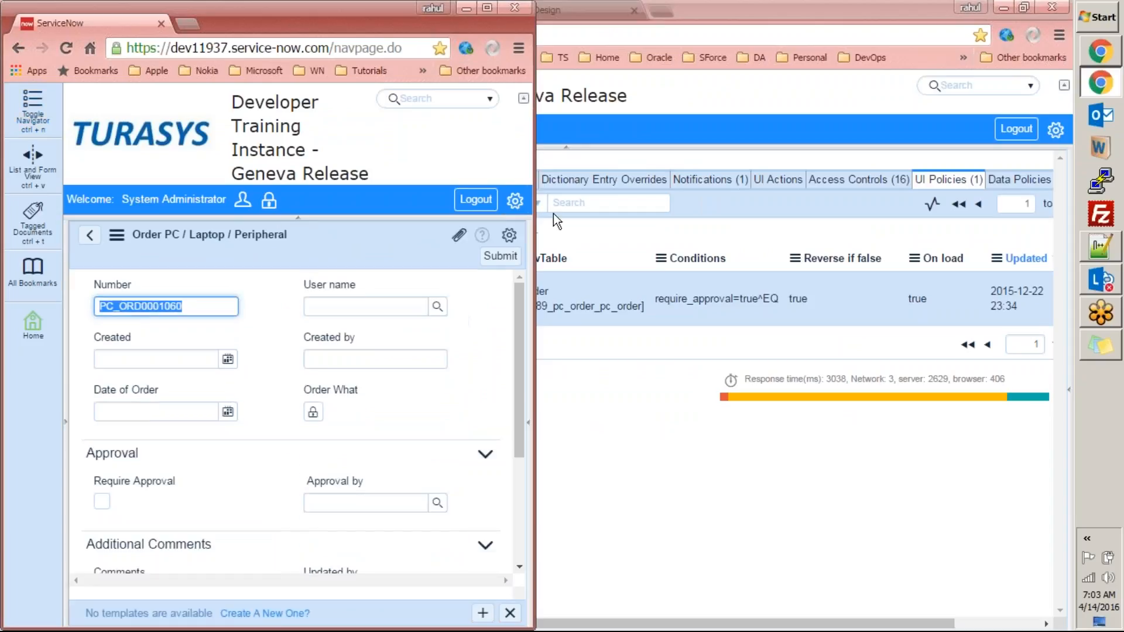
click(725, 19)
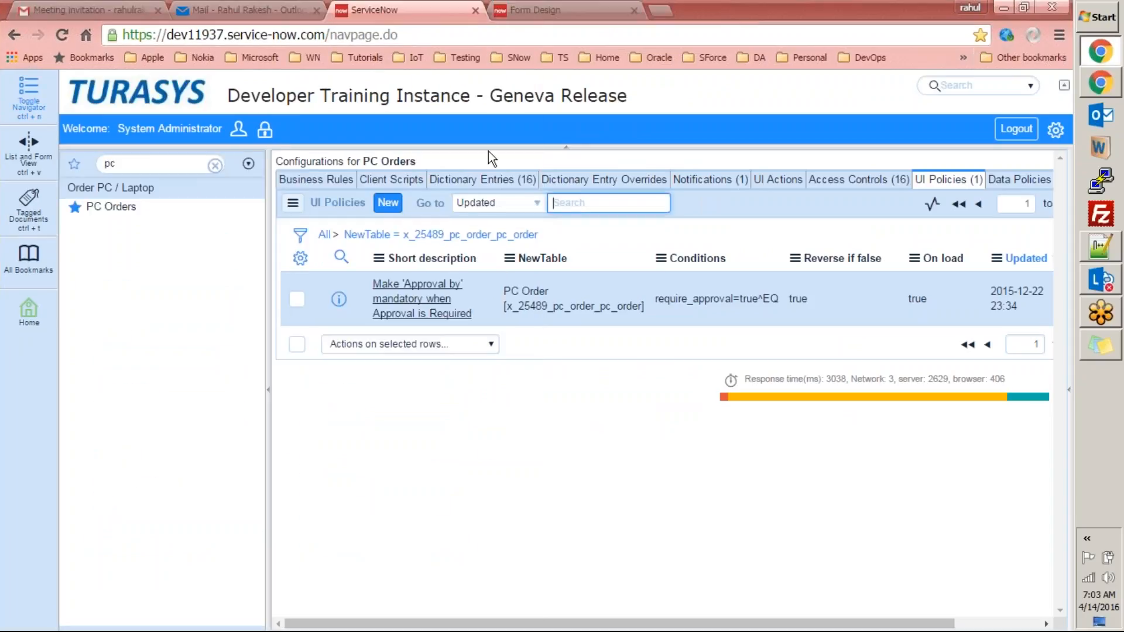
key(super+Right)
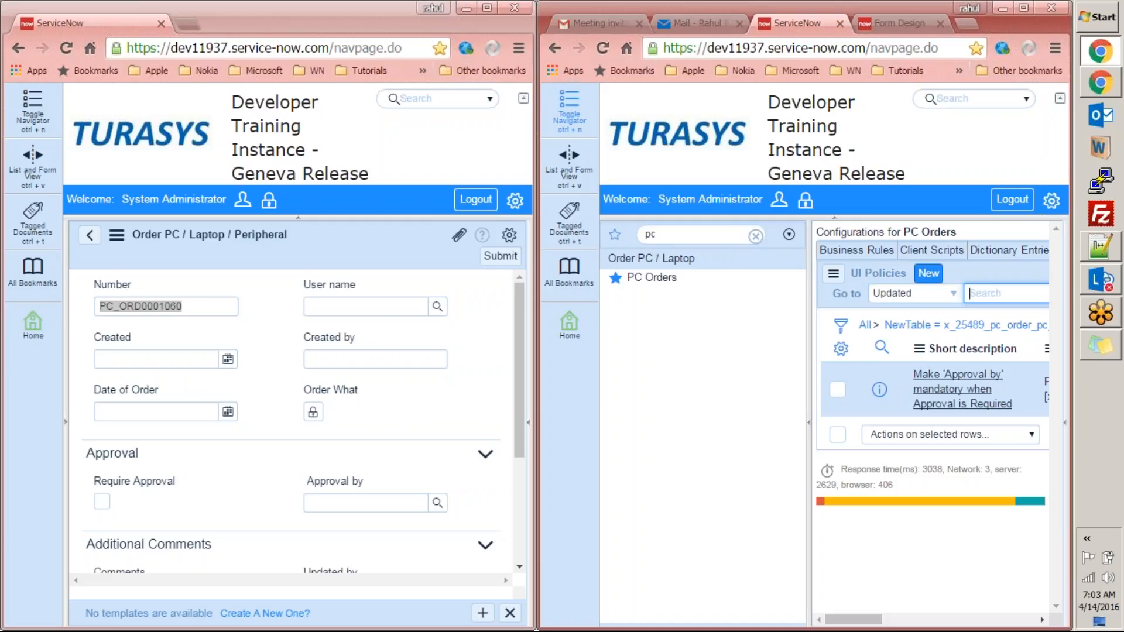
click(809, 422)
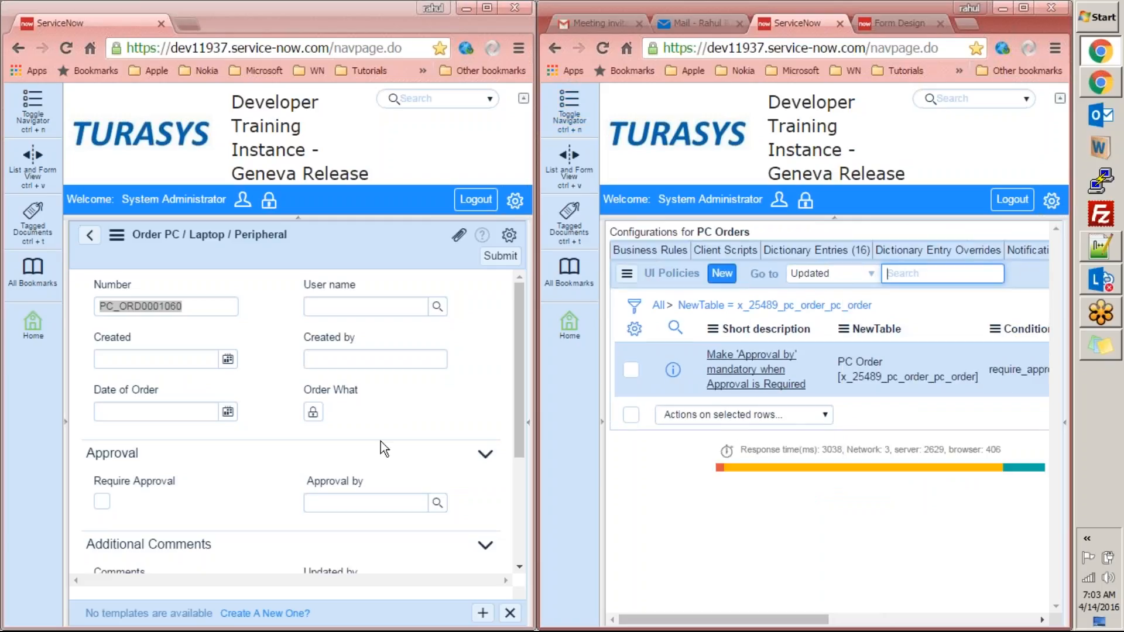
Toggle Require Approval on the order form, then open the Approval by mandatory UI policy record.
click(101, 503)
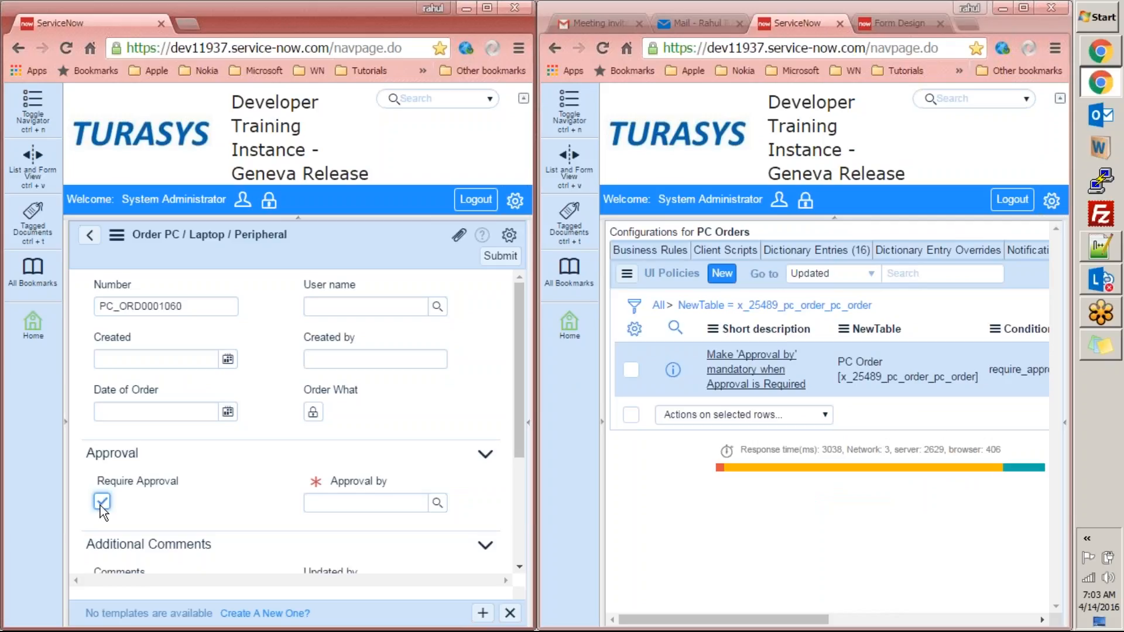
click(102, 503)
click(108, 503)
click(108, 503)
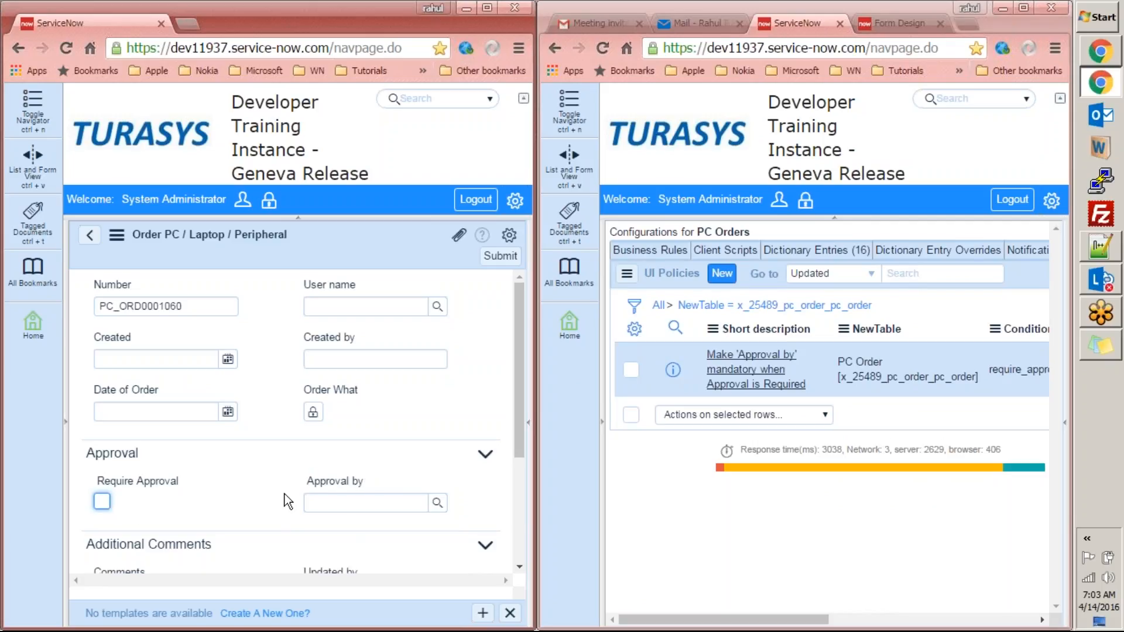
click(741, 370)
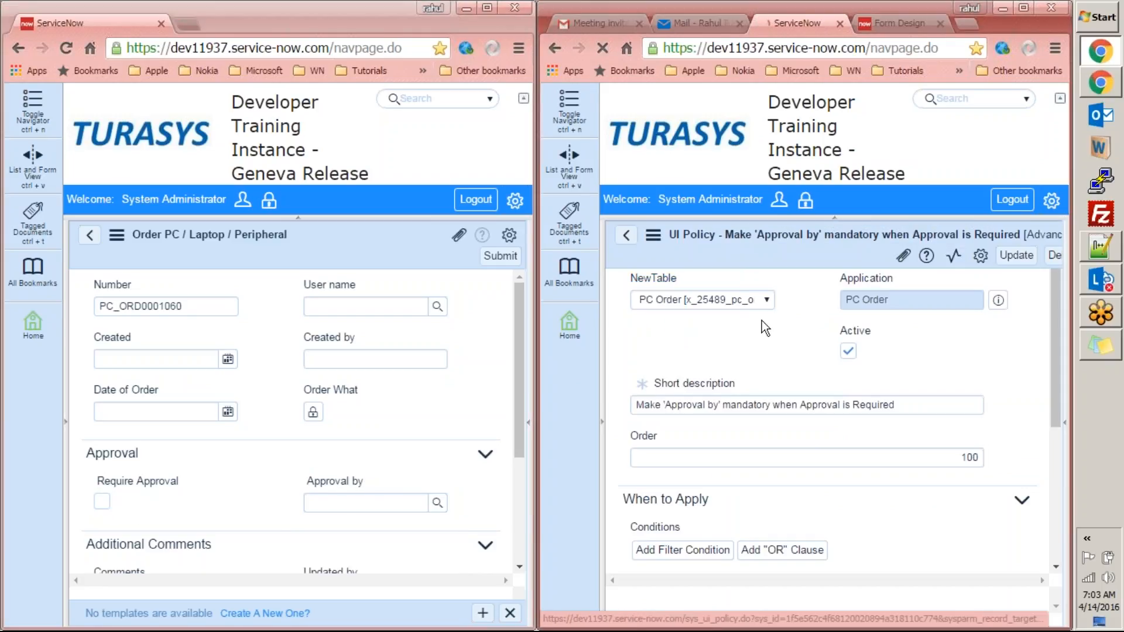
Maximize the UI policy record and review its When to Apply condition: Require Approval is true.
double_click(996, 25)
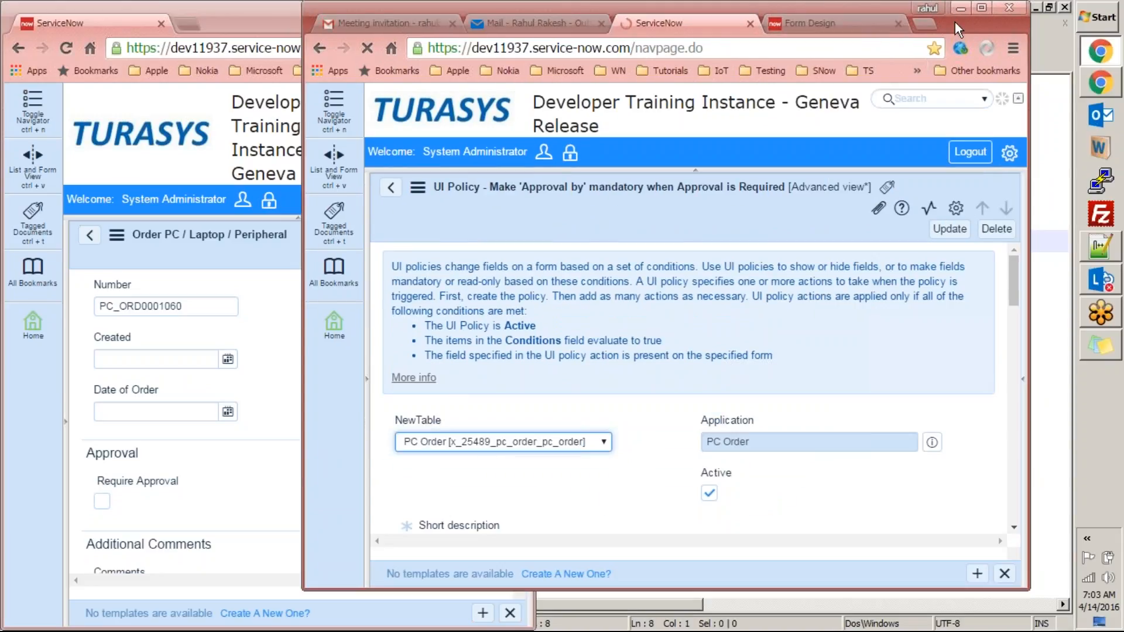
double_click(954, 22)
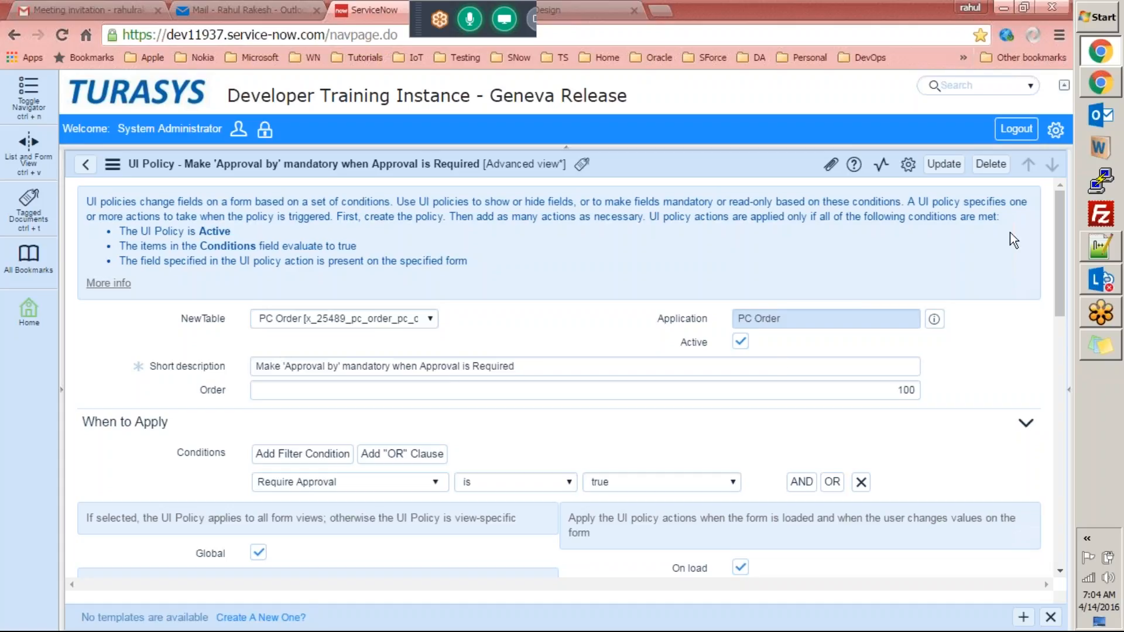
drag(1059, 224, 1058, 290)
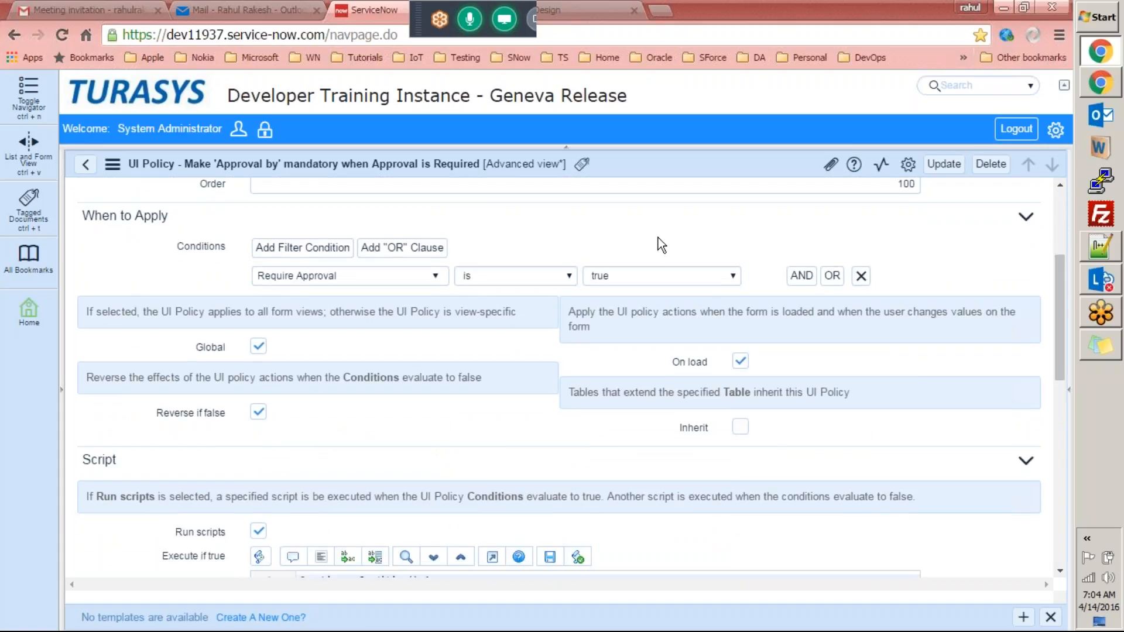
drag(82, 215, 167, 219)
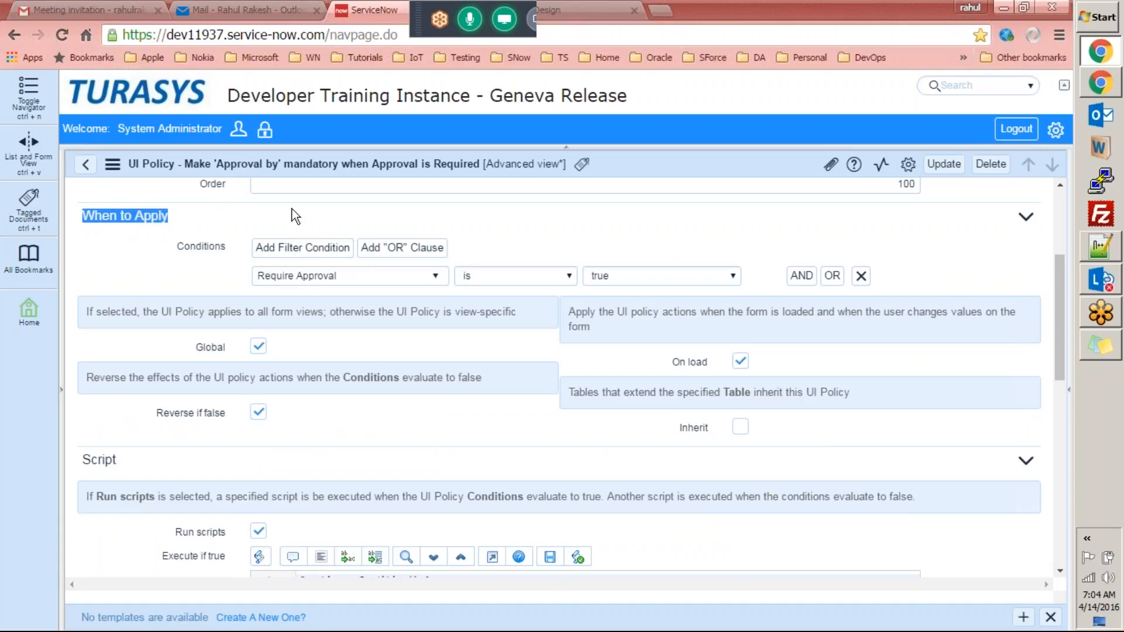
mouse_move(1096, 88)
click(1019, 78)
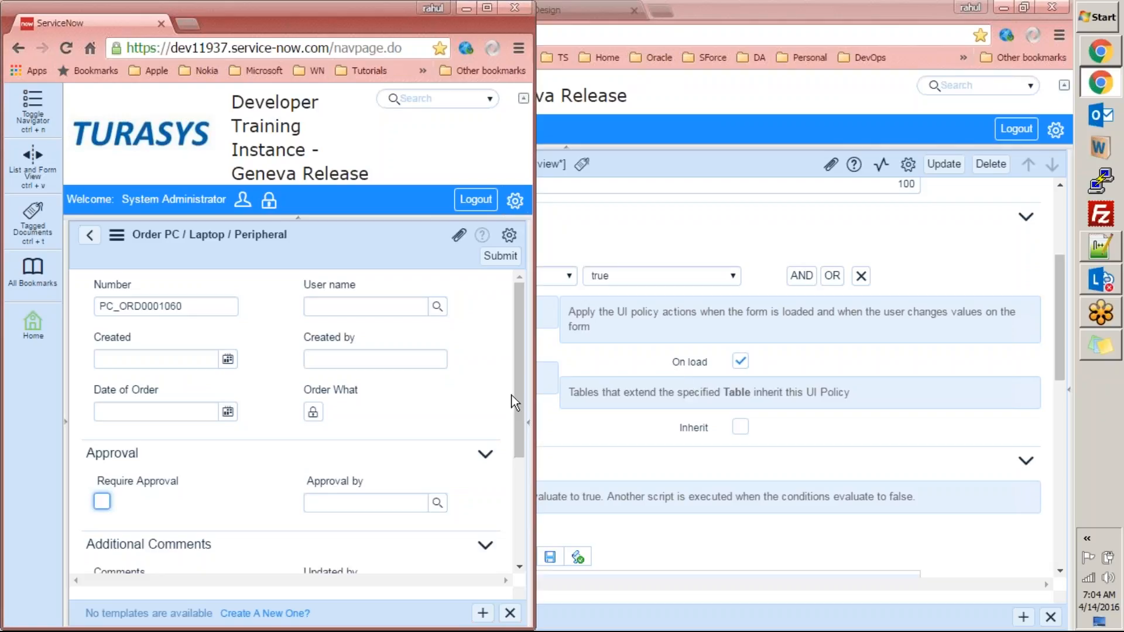
key(alt+Tab)
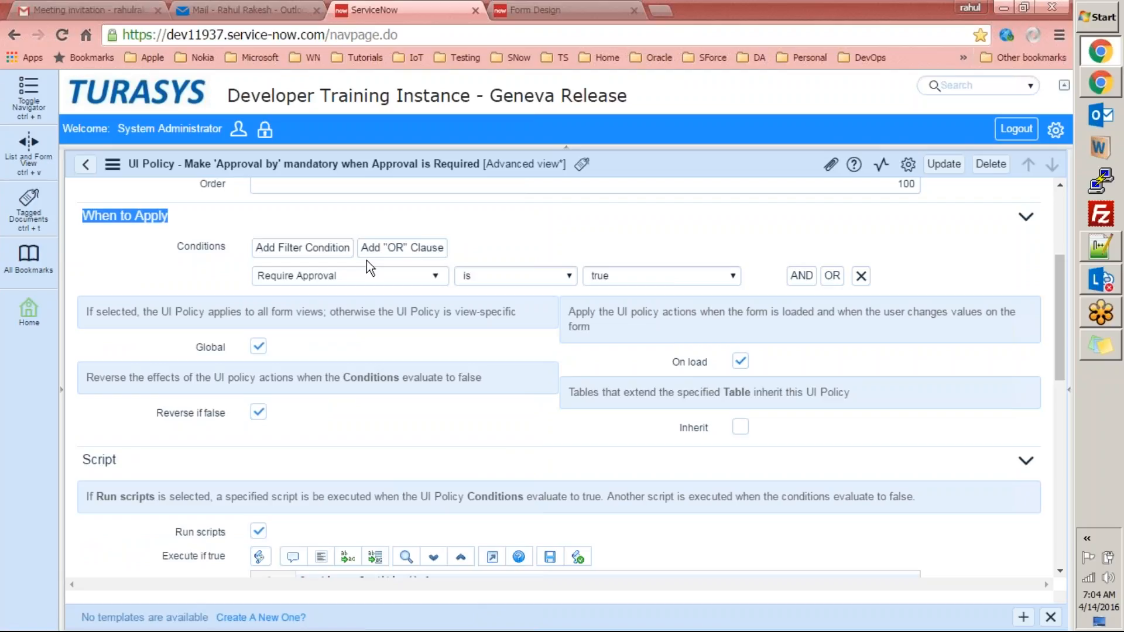
Inspect the condition's field list, leaving the condition set to Require Approval.
click(205, 248)
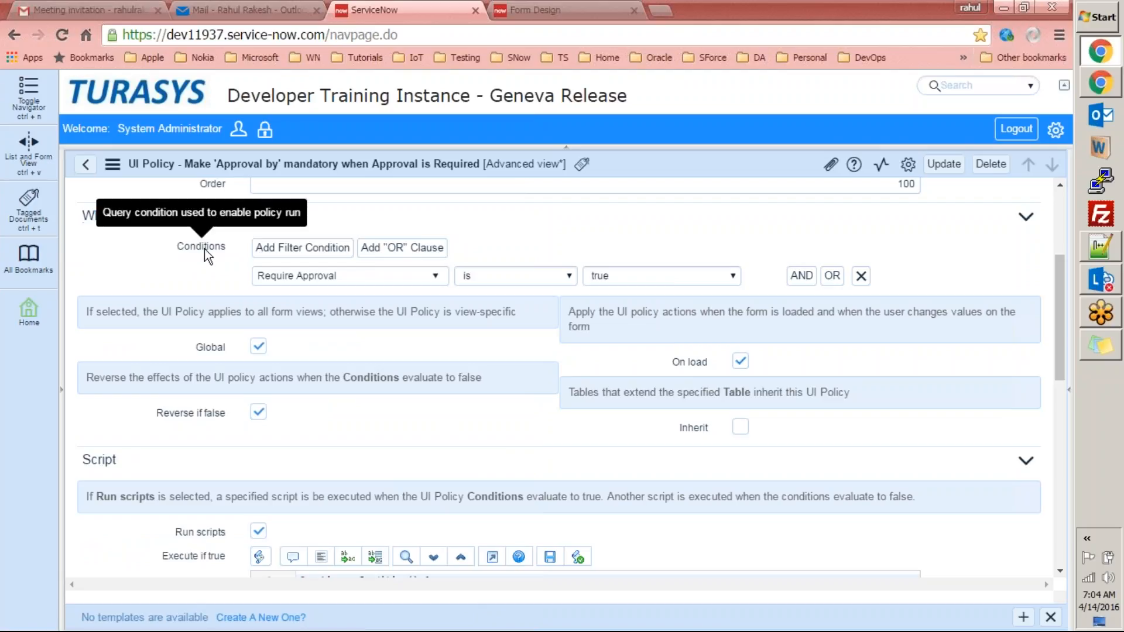
double_click(201, 247)
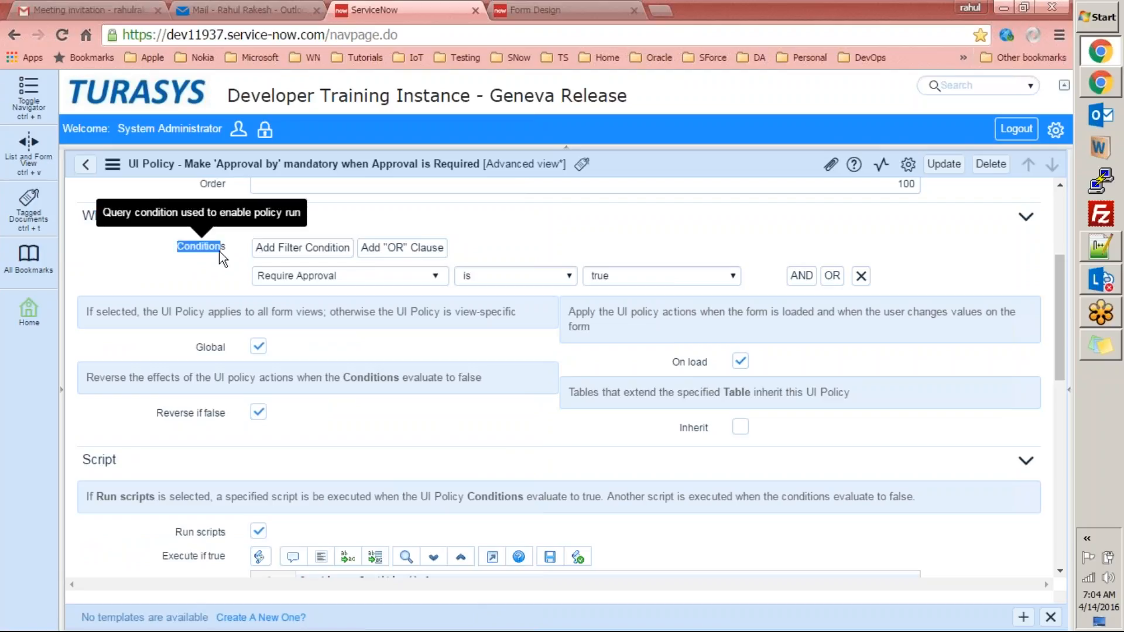
click(331, 281)
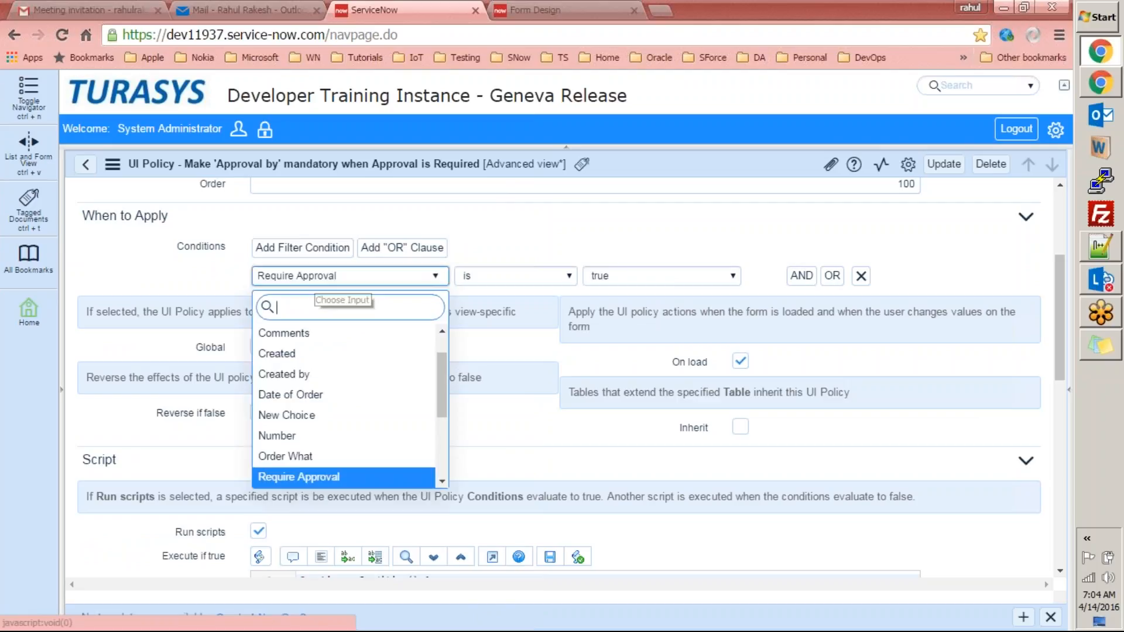
scroll(440, 412, down, 4)
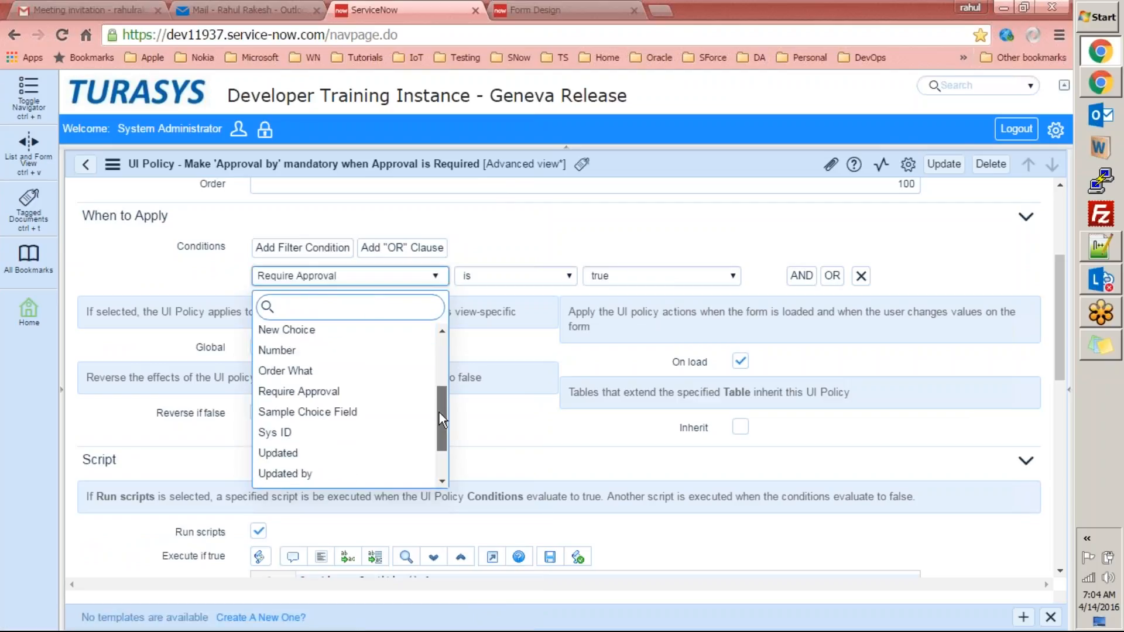
scroll(437, 386, up, 4)
scroll(431, 375, down, 2)
scroll(434, 346, up, 2)
scroll(437, 392, down, 4)
scroll(437, 352, up, 4)
scroll(434, 351, down, 4)
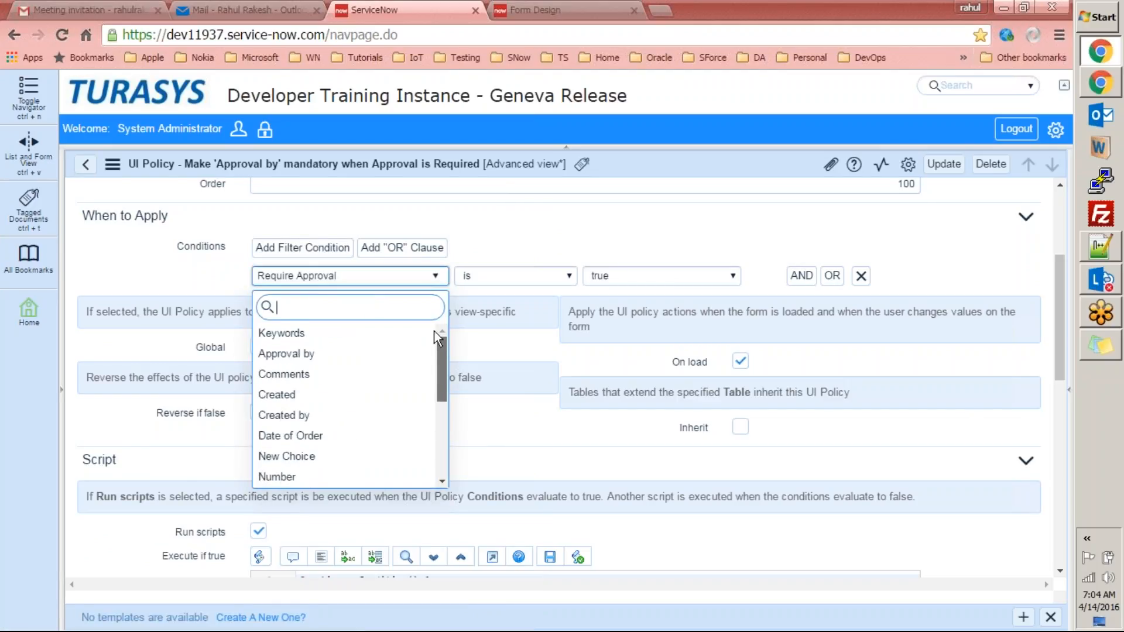
drag(437, 402, 439, 359)
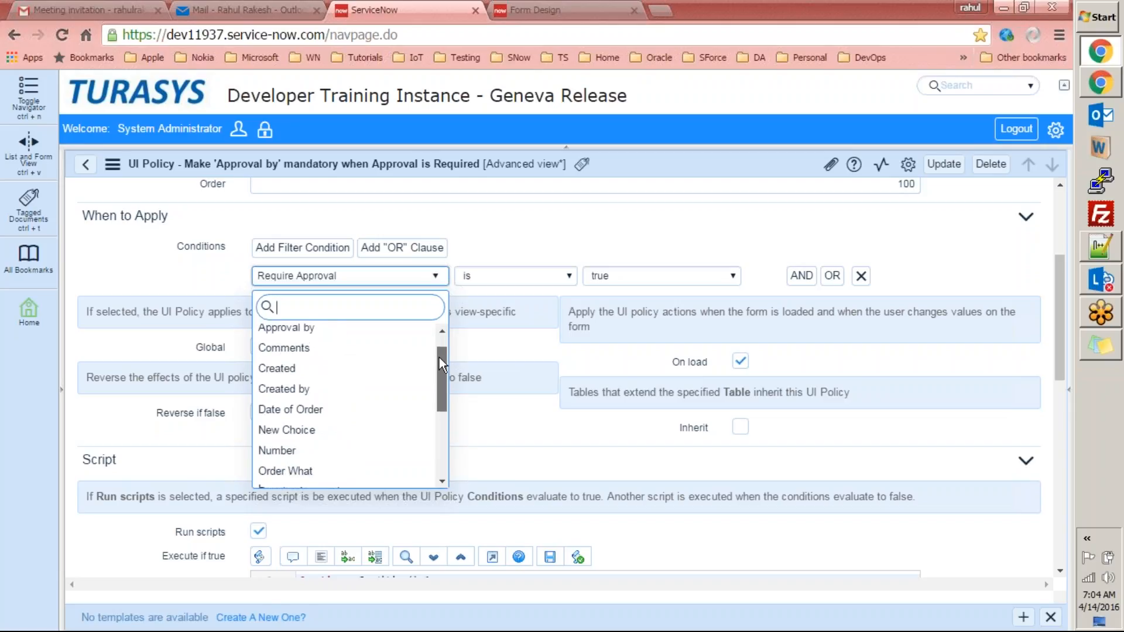
click(478, 235)
click(435, 279)
drag(440, 375, 444, 321)
click(504, 239)
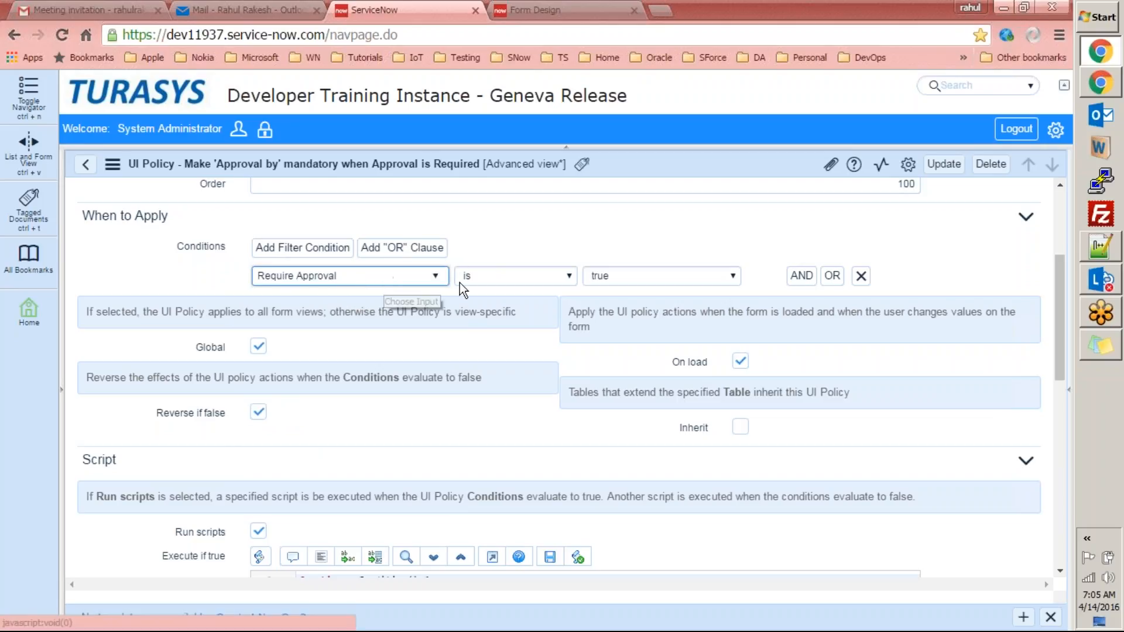
Toggle Require Approval on the order form to confirm Approval by turns mandatory, then return to the policy.
key(alt+Tab)
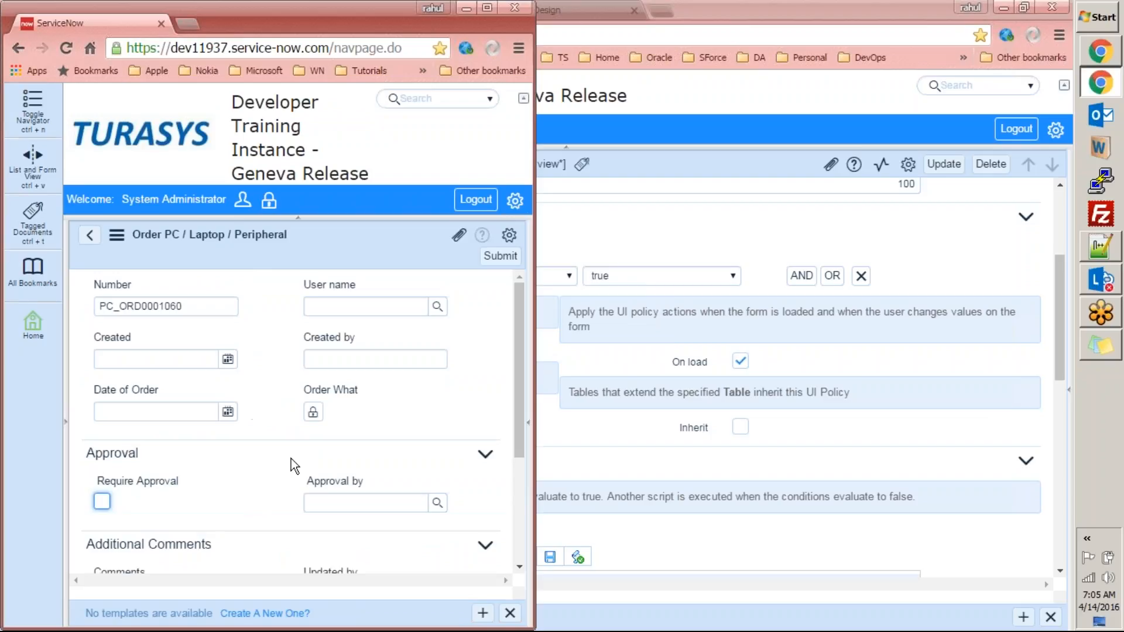
click(101, 501)
click(101, 502)
click(101, 502)
click(101, 501)
key(alt+Tab)
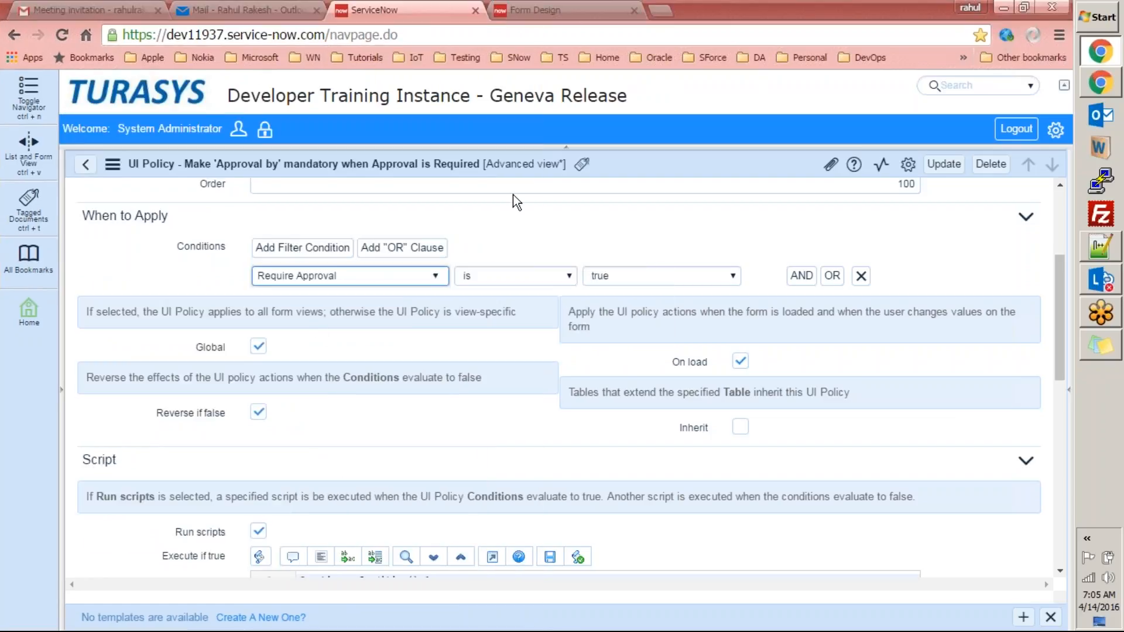
key(alt+Tab)
click(102, 502)
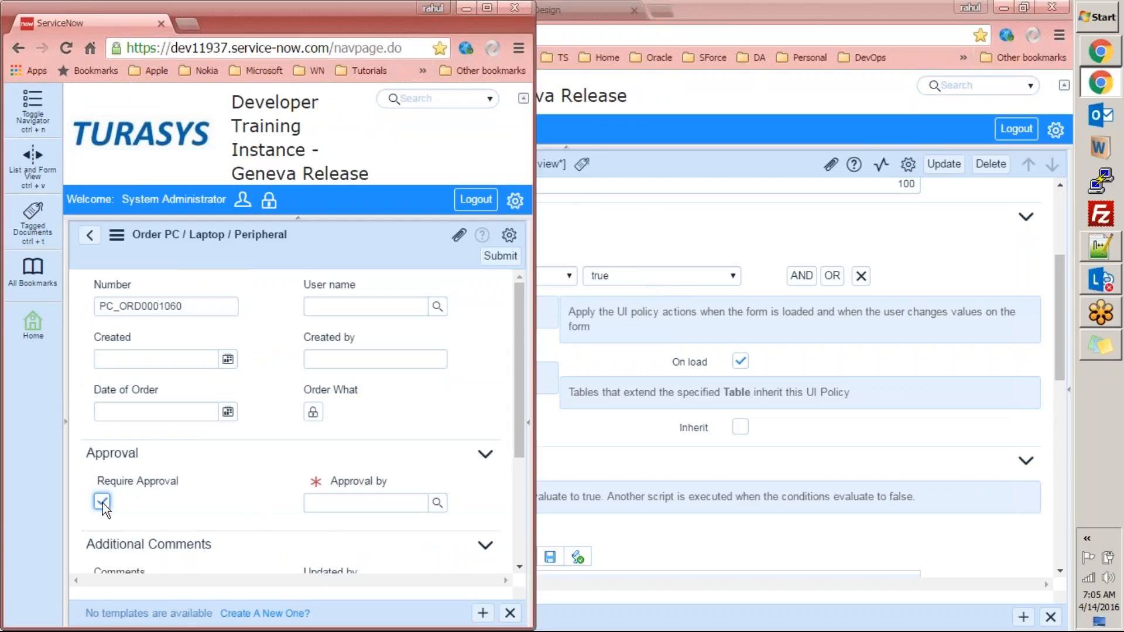
key(alt+Tab)
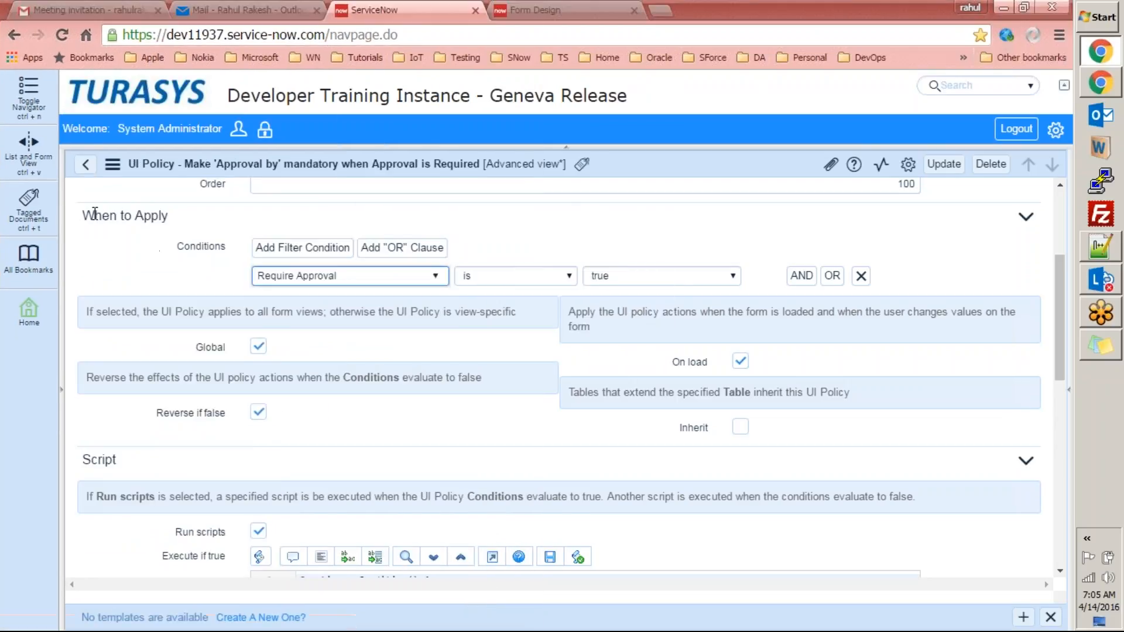
triple_click(181, 226)
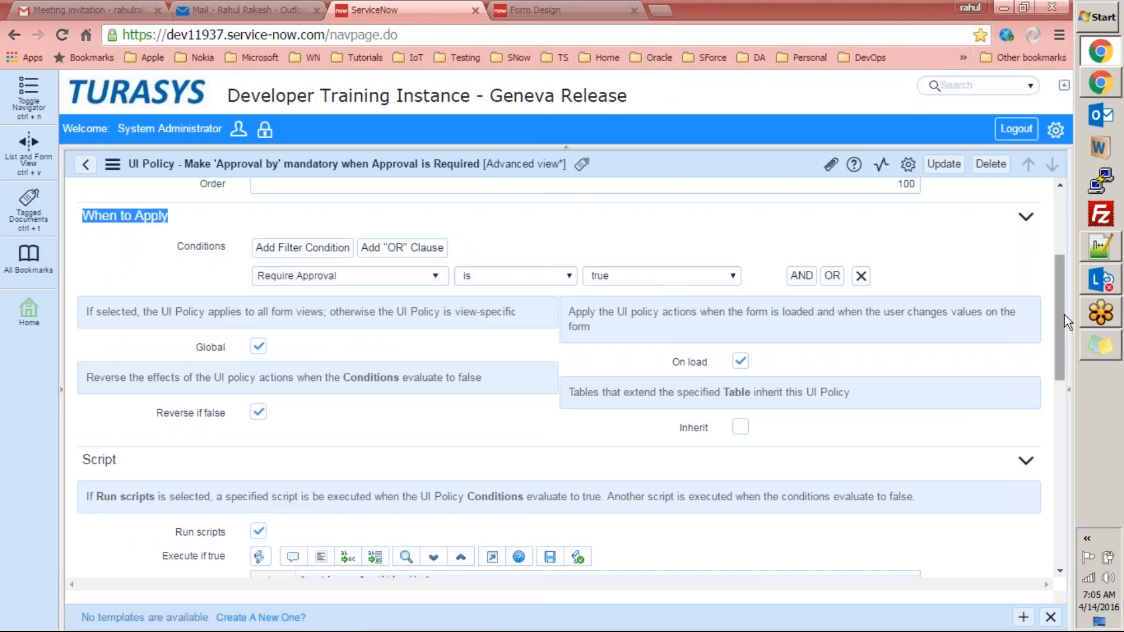
drag(1063, 316, 1062, 398)
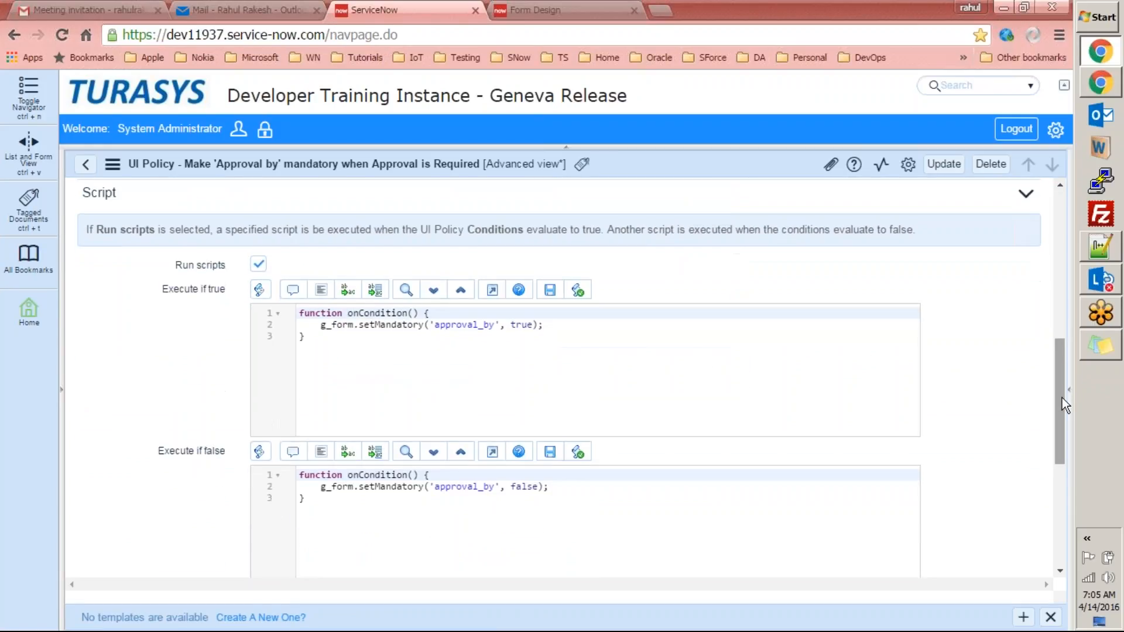
In the Execute if true script, cut and re-paste the setMandatory line on line 2.
double_click(100, 192)
mouse_move(1060, 355)
mouse_down()
mouse_move(1063, 398)
mouse_move(1062, 375)
mouse_up()
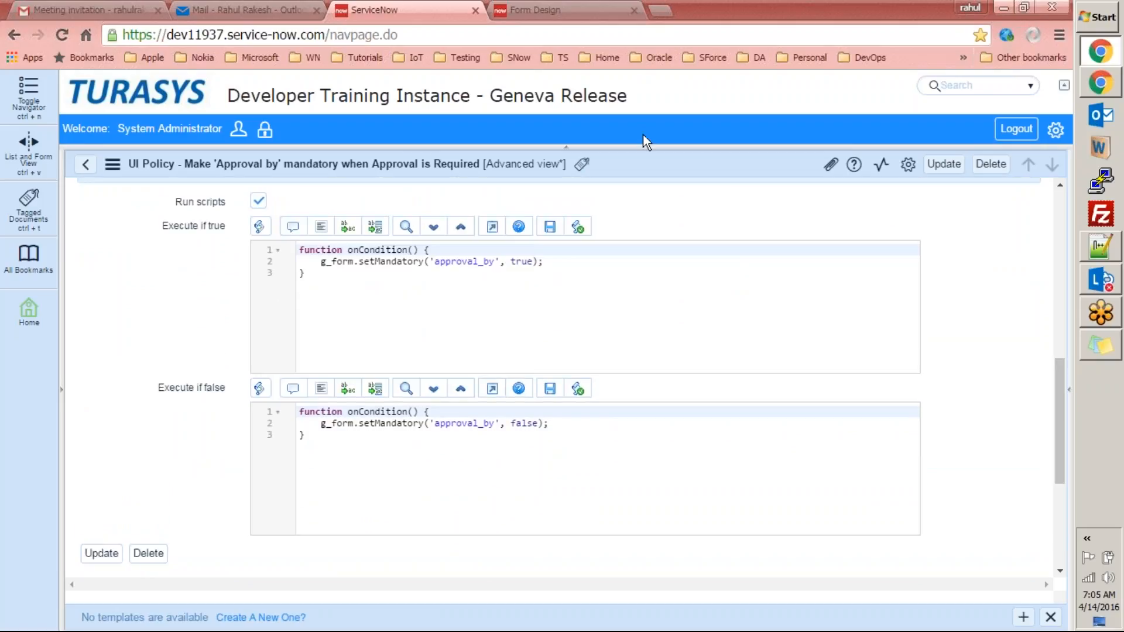
double_click(318, 250)
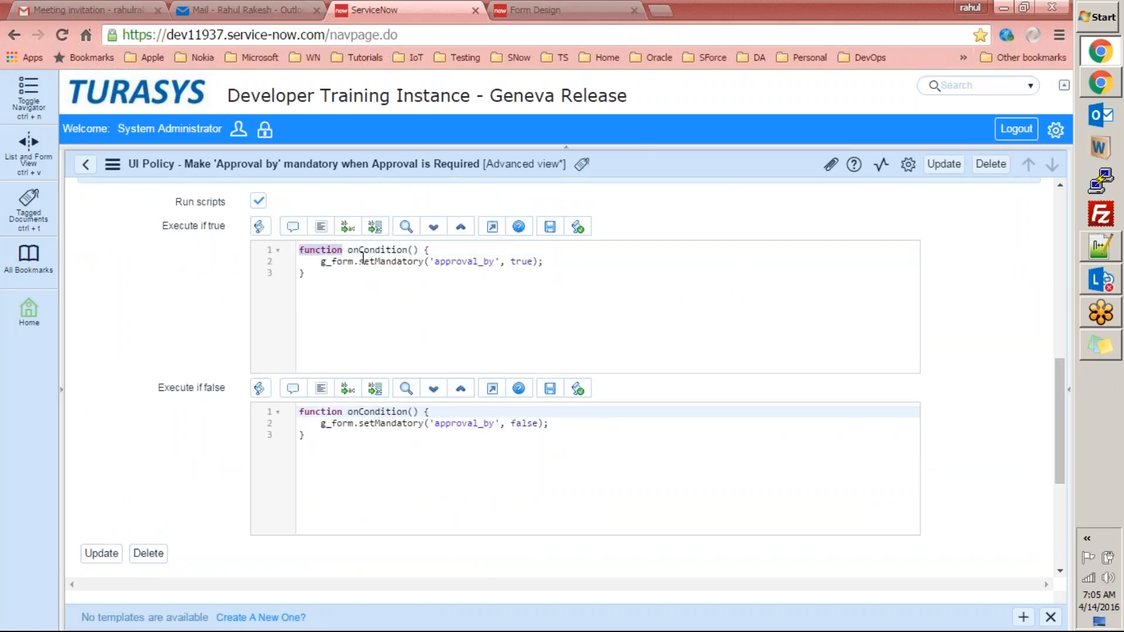
double_click(361, 249)
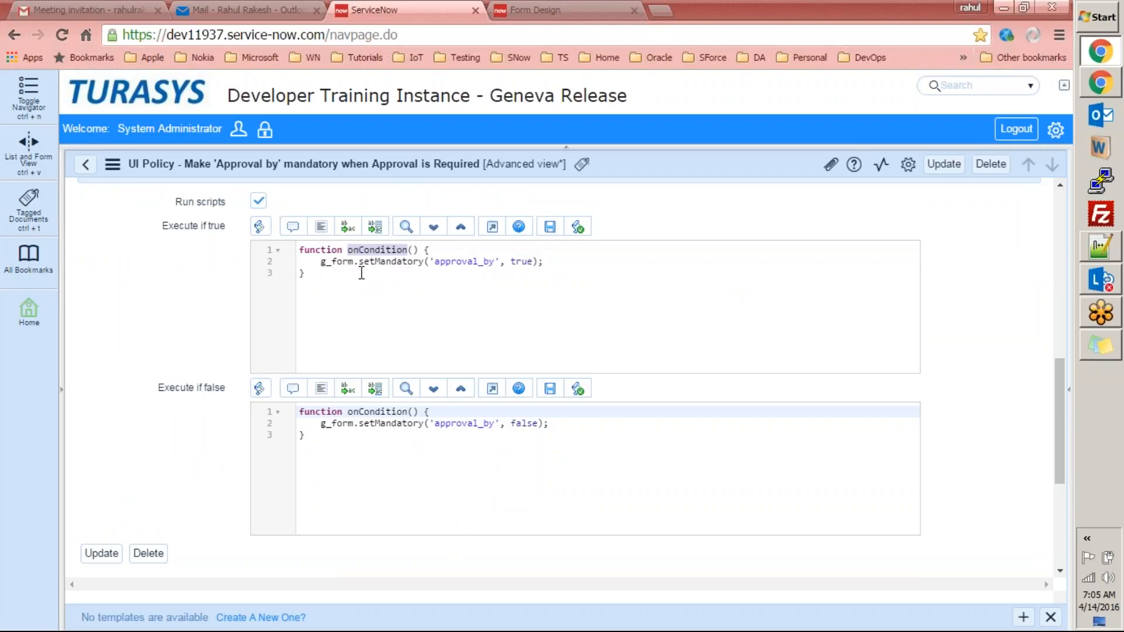
triple_click(322, 261)
drag(550, 260, 550, 260)
key(ctrl+c)
key(BackSpace)
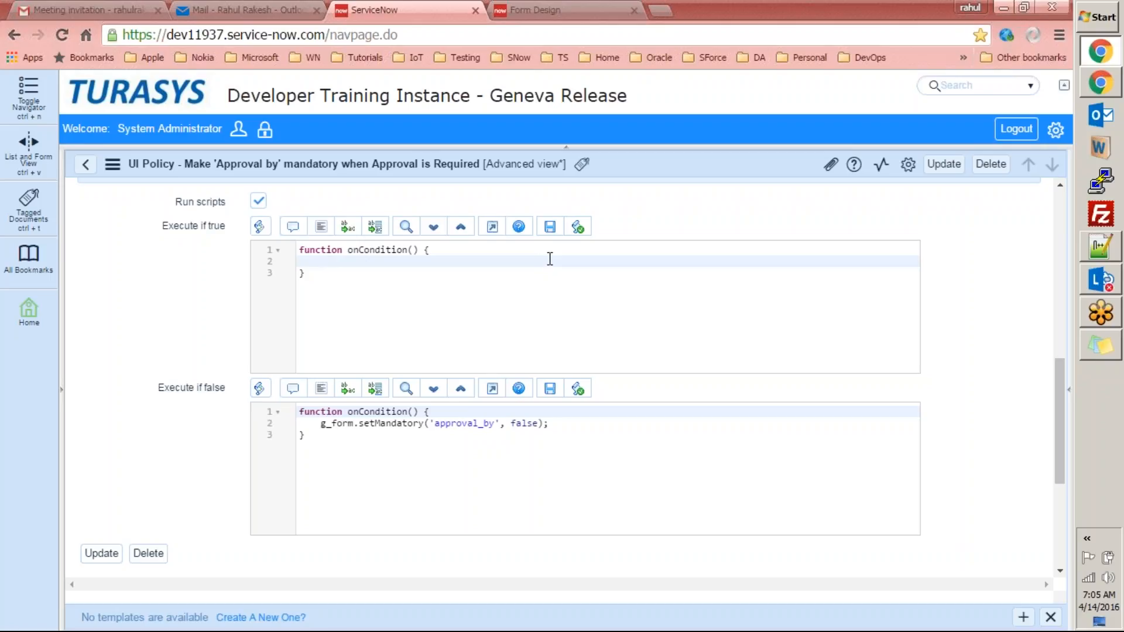
key(ctrl+v)
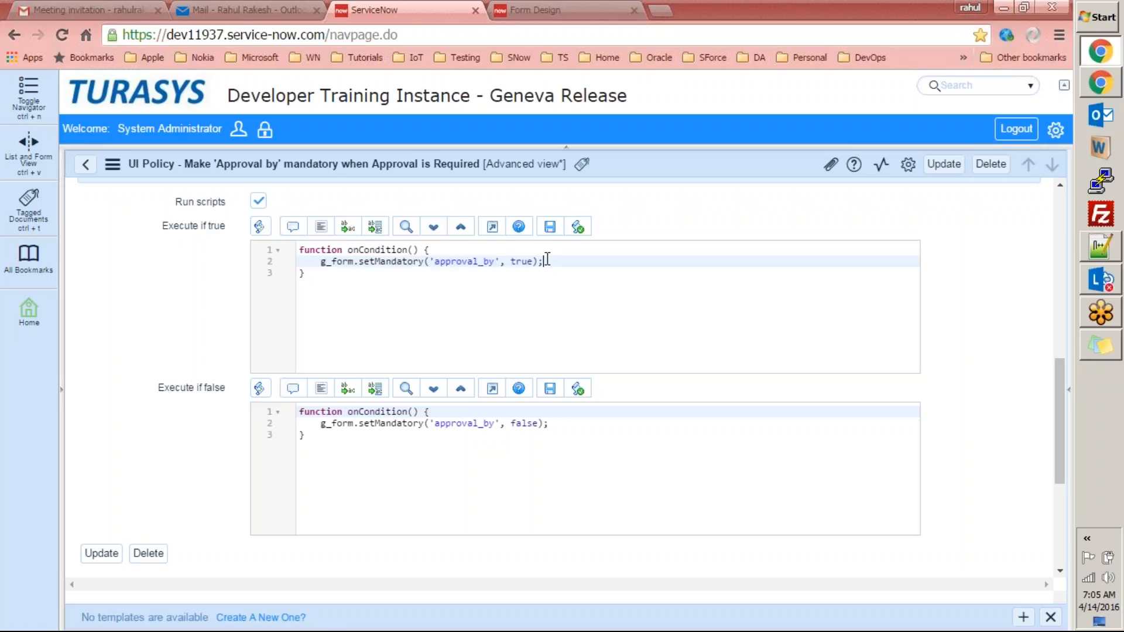
Append the comment '//my code' to that line and bring the PC order form forward.
text(//myc)
key(BackSpace)
text(code)
drag(1060, 405, 1047, 361)
key(alt+Tab)
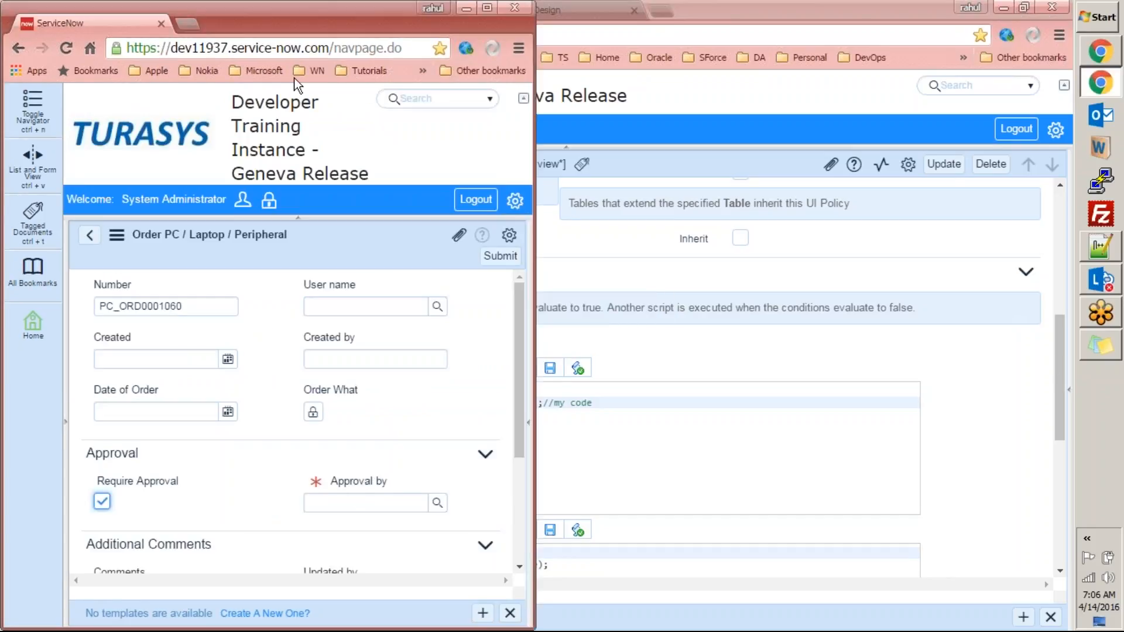
drag(275, 16, 518, 198)
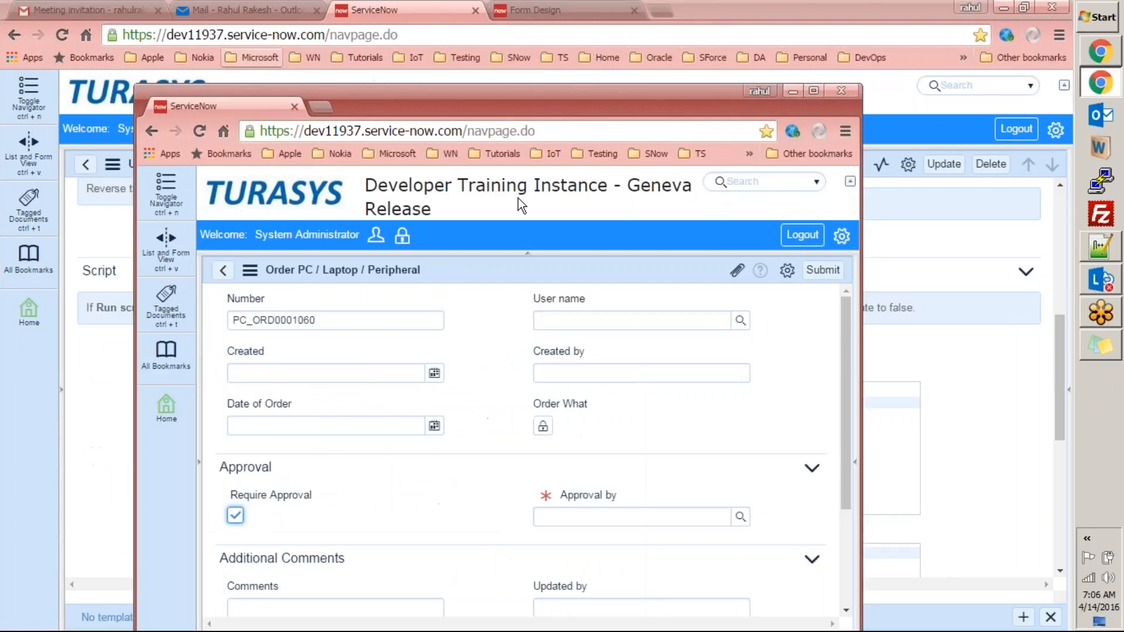
Maximize the order form and check the field names behind Approval by, User name and Number.
double_click(638, 100)
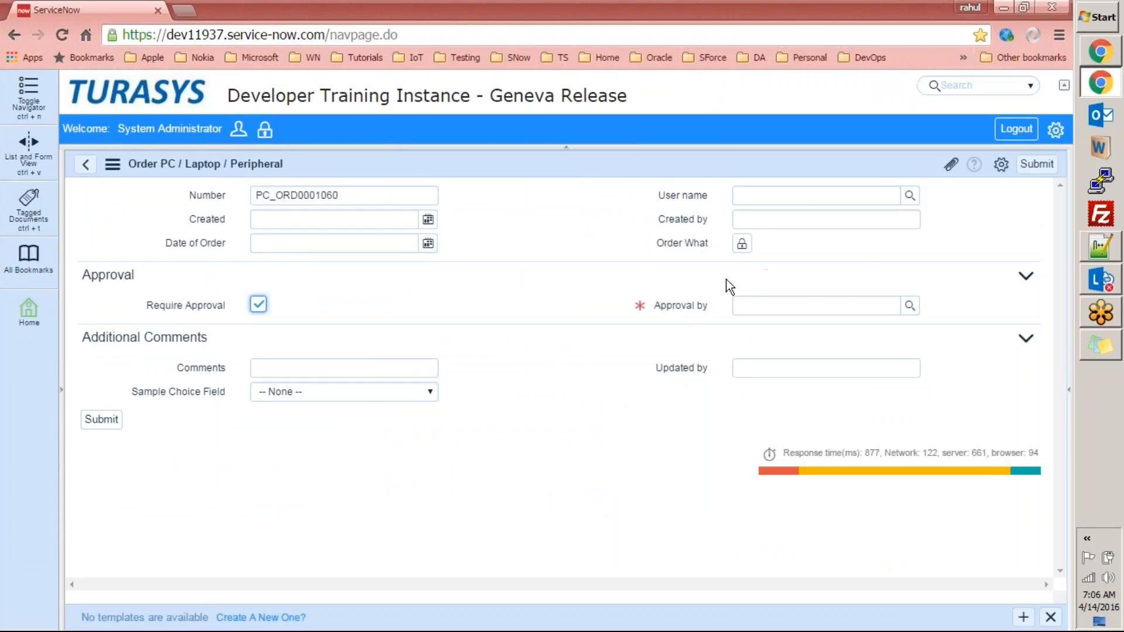
right_click(694, 301)
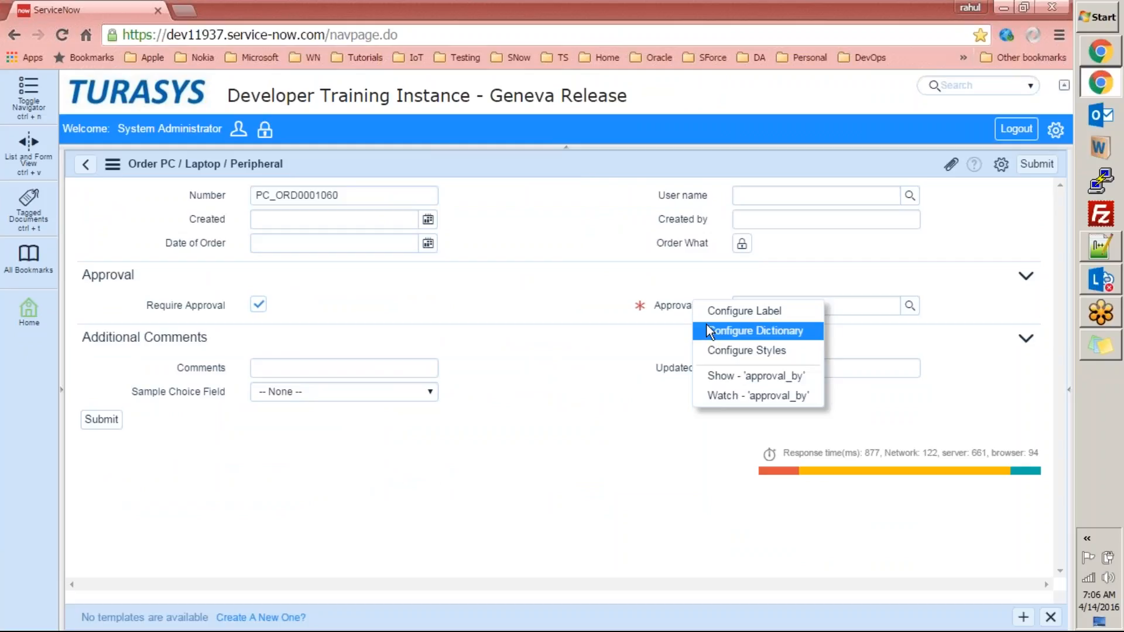
click(666, 303)
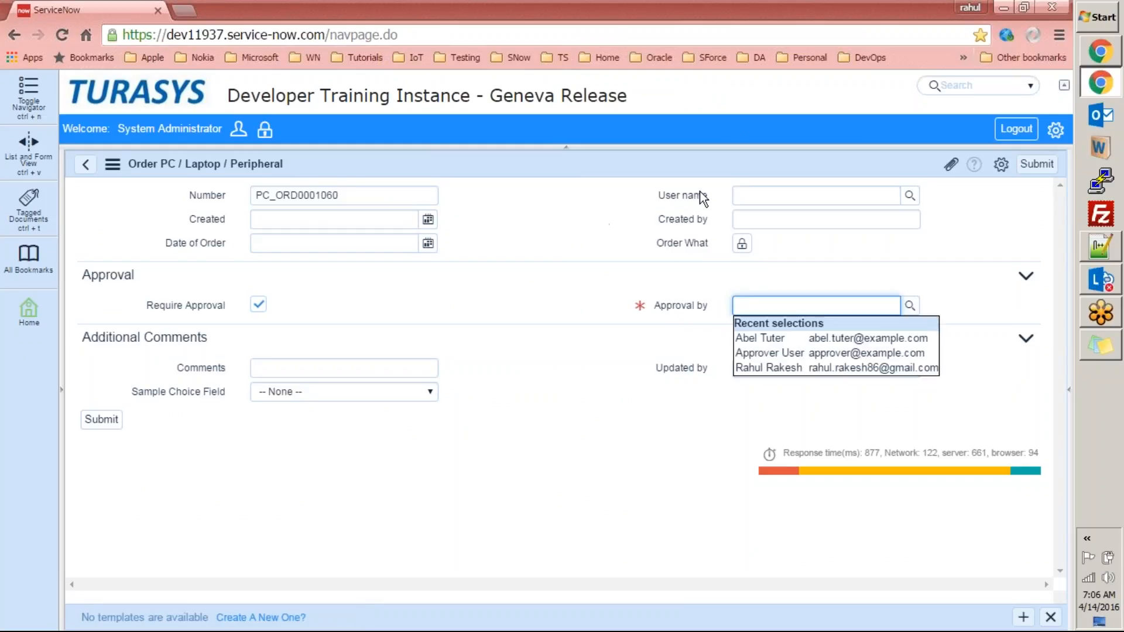
right_click(680, 195)
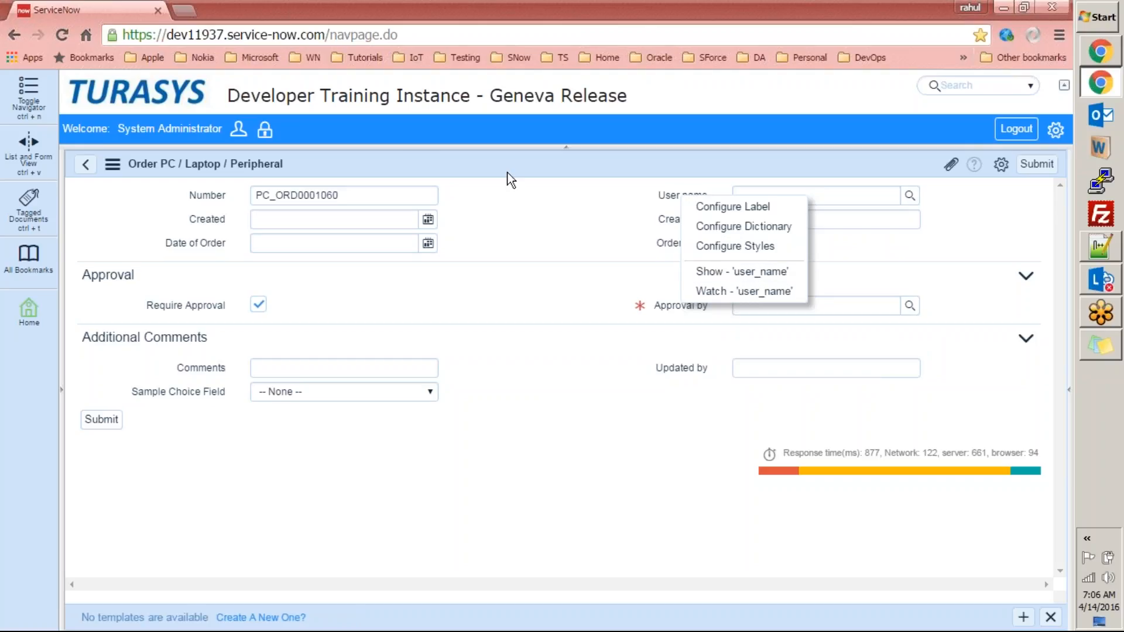
click(200, 192)
right_click(200, 192)
drag(199, 192, 167, 223)
click(195, 223)
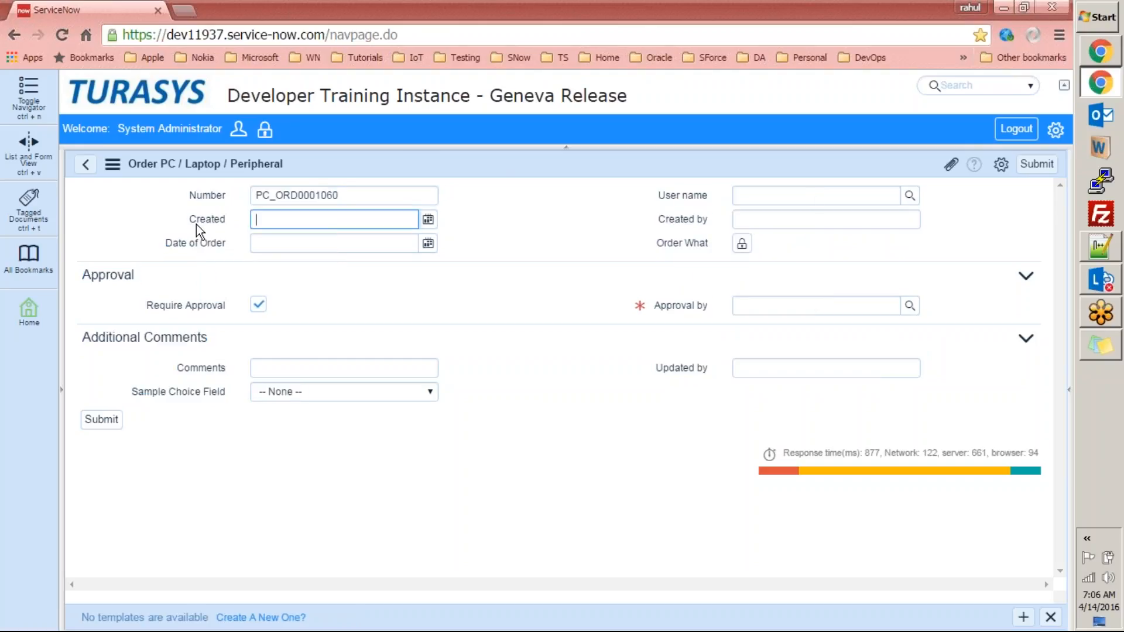
Check the field names behind Created, Order What, Created by, Require Approval and Approval by.
right_click(195, 223)
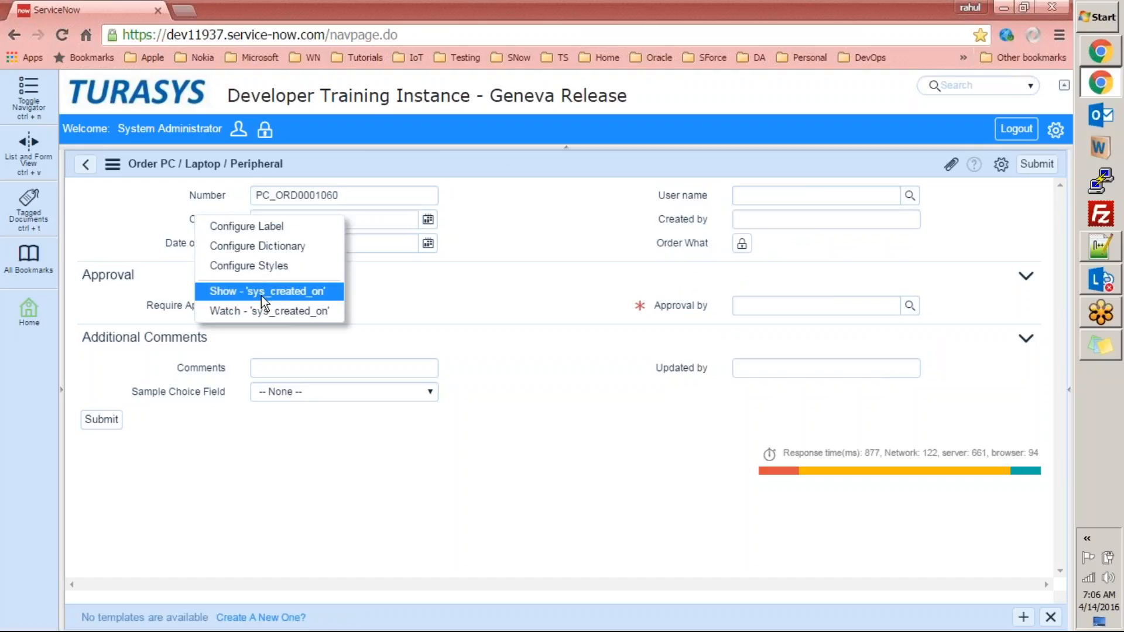
click(686, 242)
right_click(685, 241)
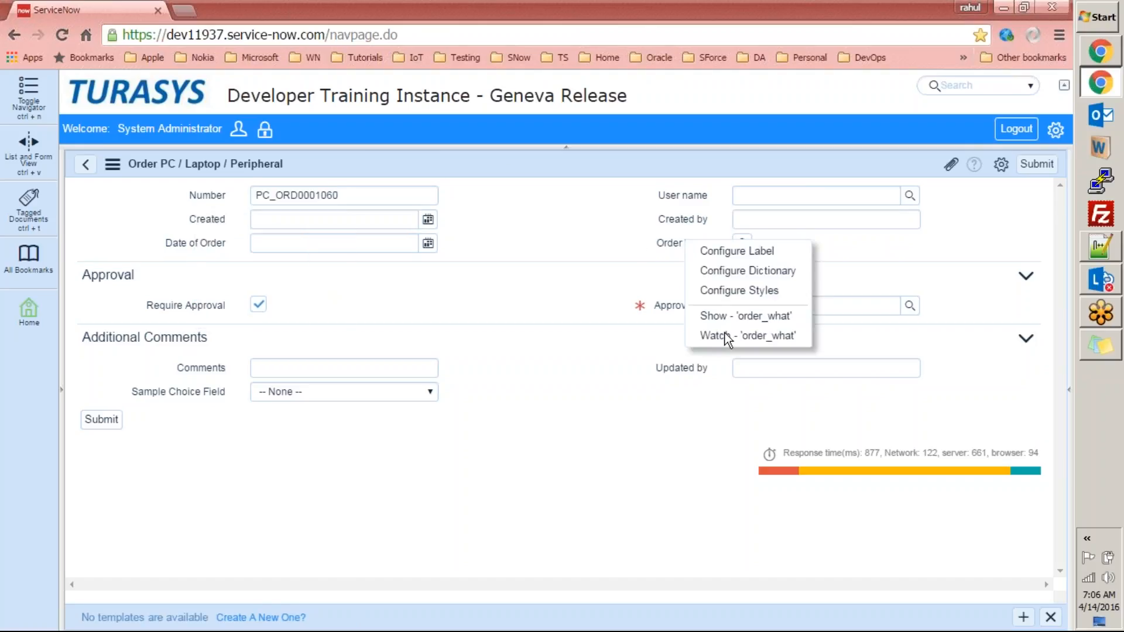
click(690, 219)
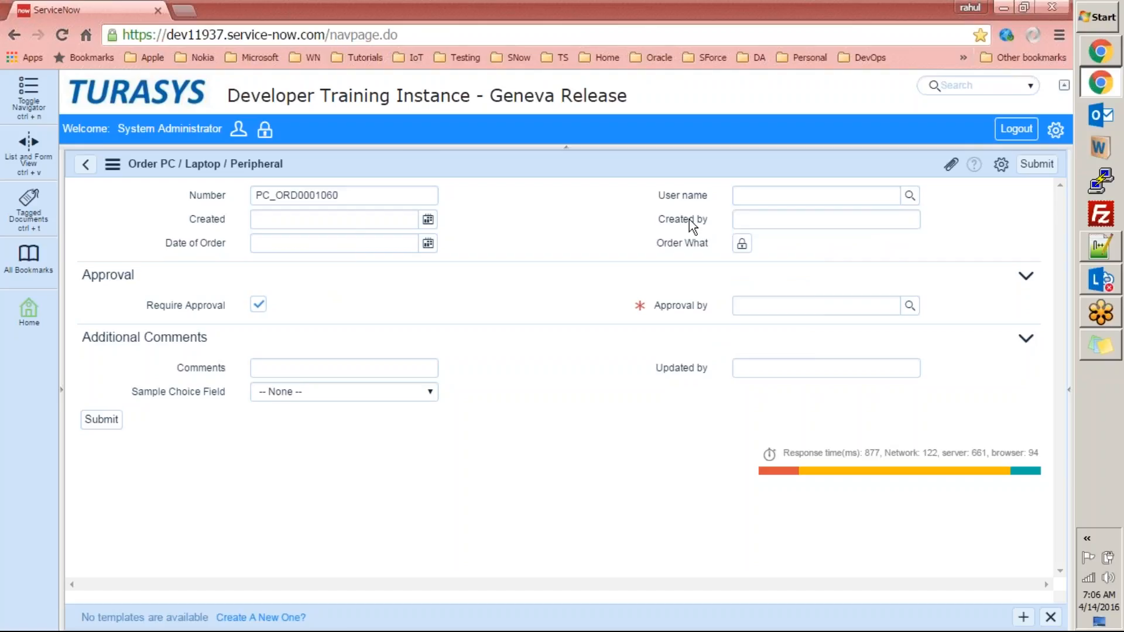
right_click(690, 219)
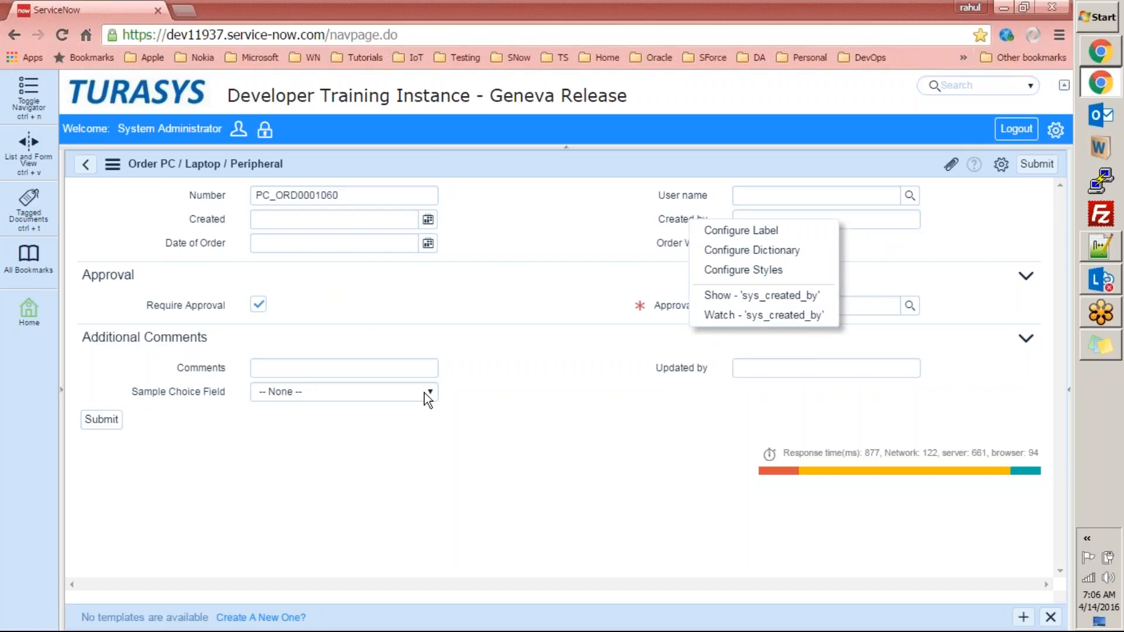
click(195, 298)
right_click(196, 304)
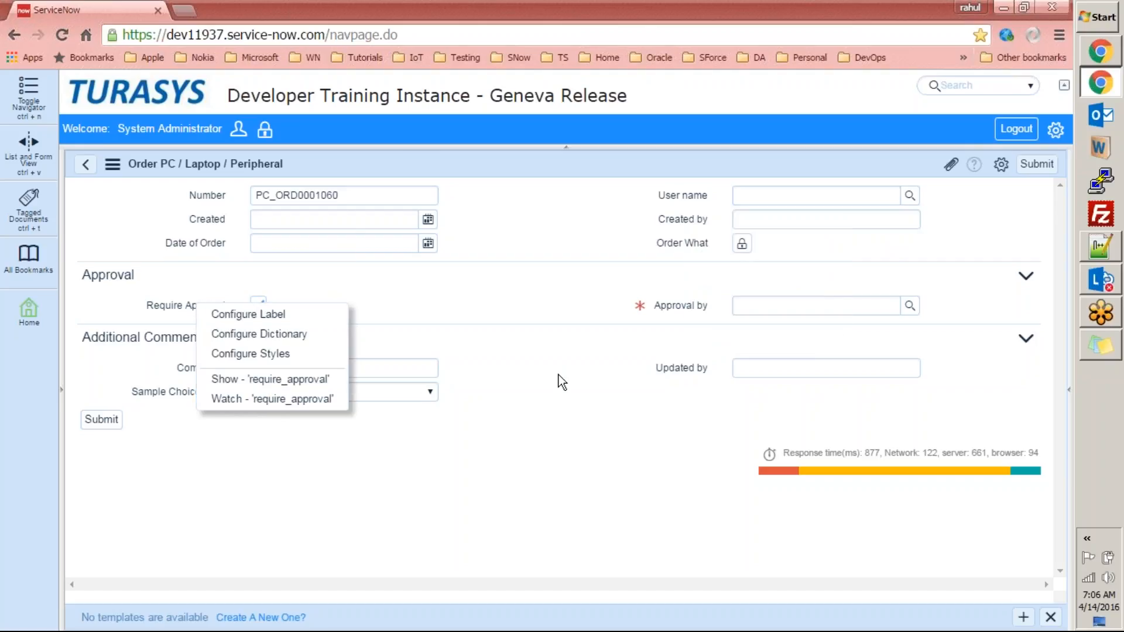
click(676, 305)
right_click(677, 303)
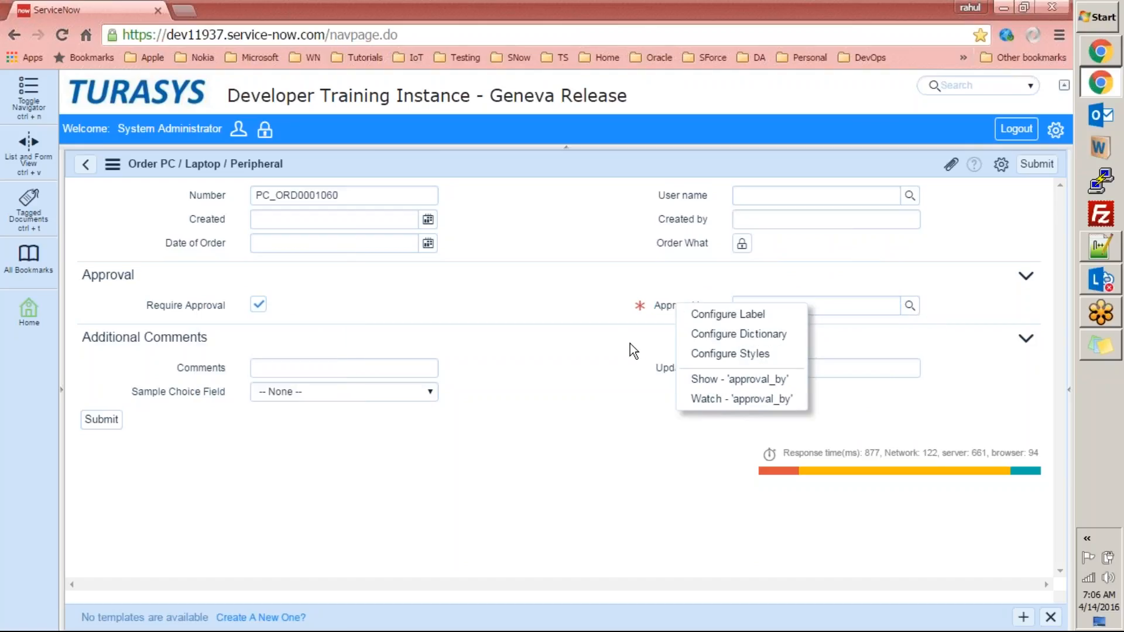
click(651, 297)
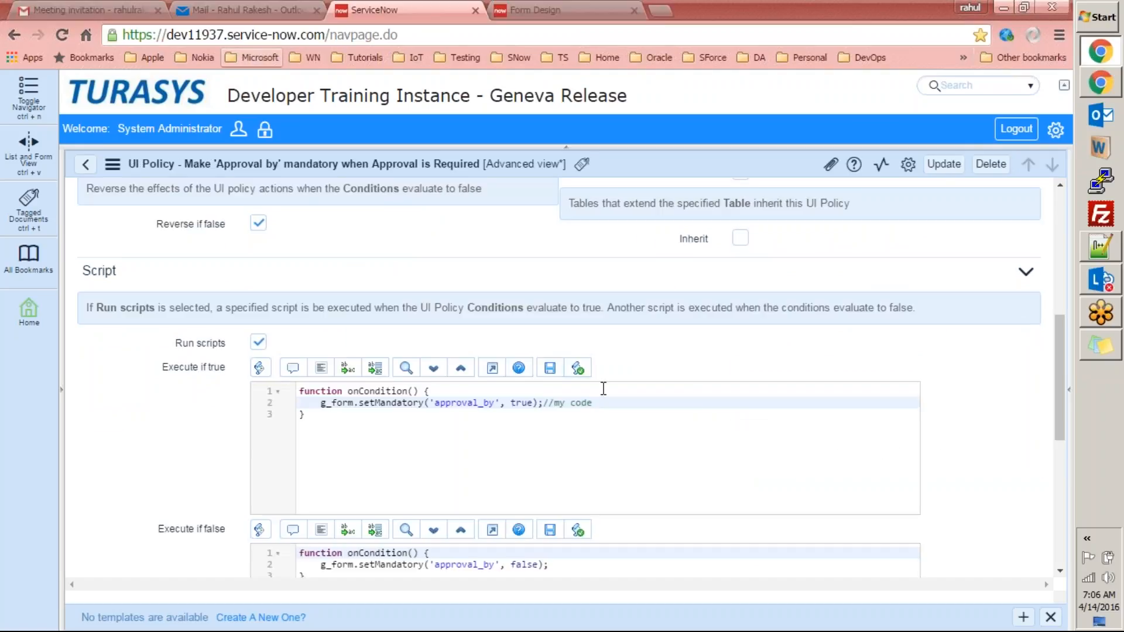
Review the When to Apply section and the setMandatory line, marking the approval_by field name.
click(474, 410)
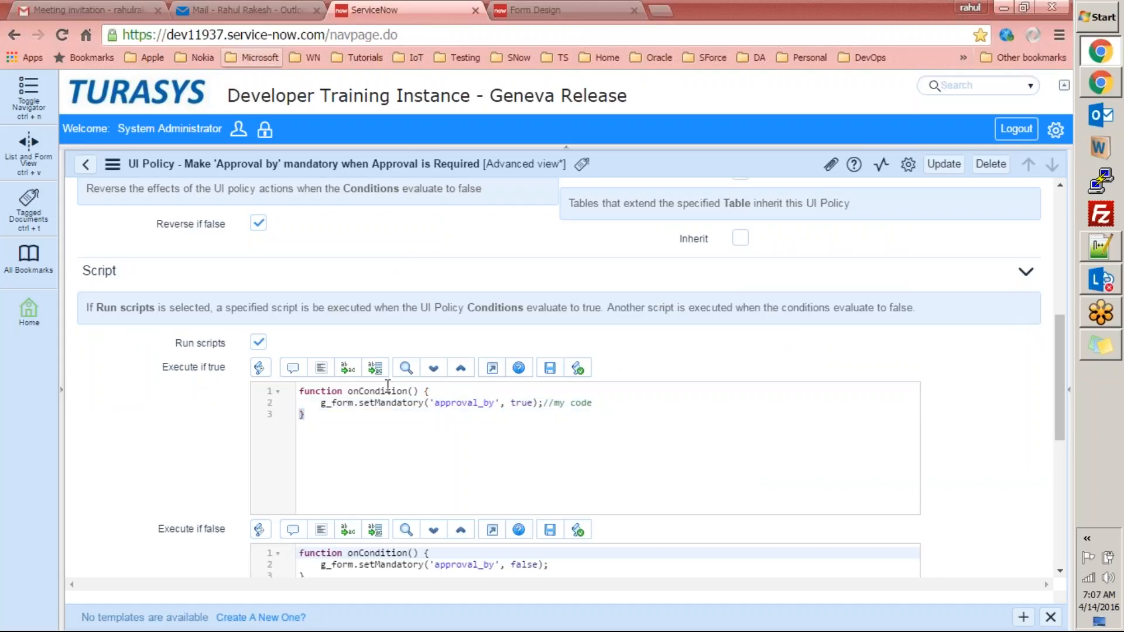
drag(1059, 361, 1059, 289)
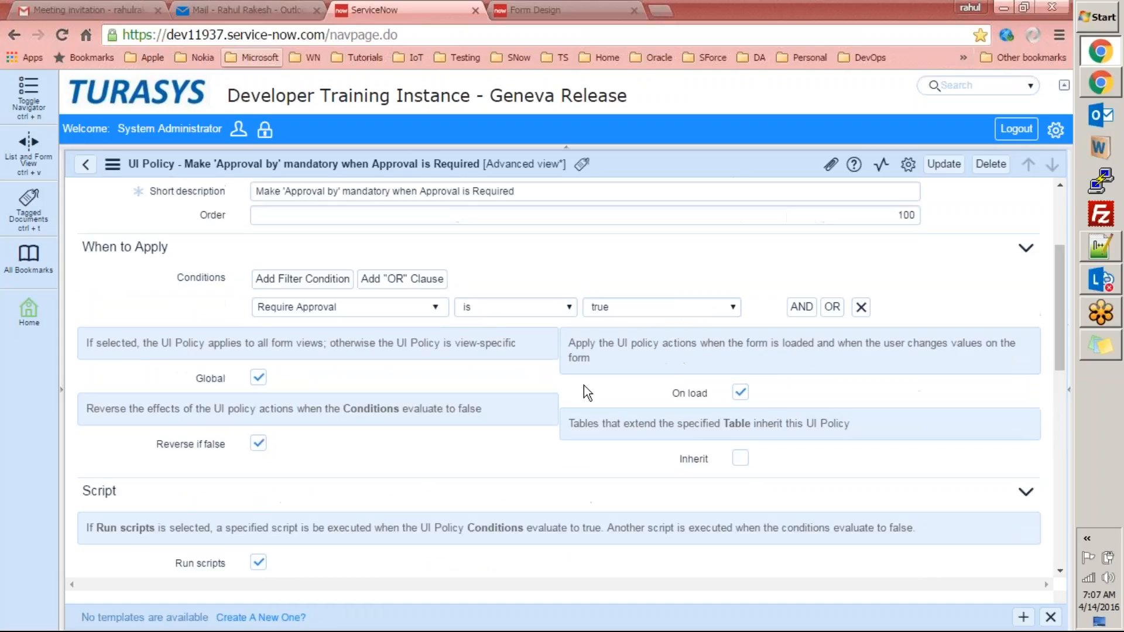
triple_click(182, 257)
drag(1056, 314, 1060, 395)
double_click(106, 234)
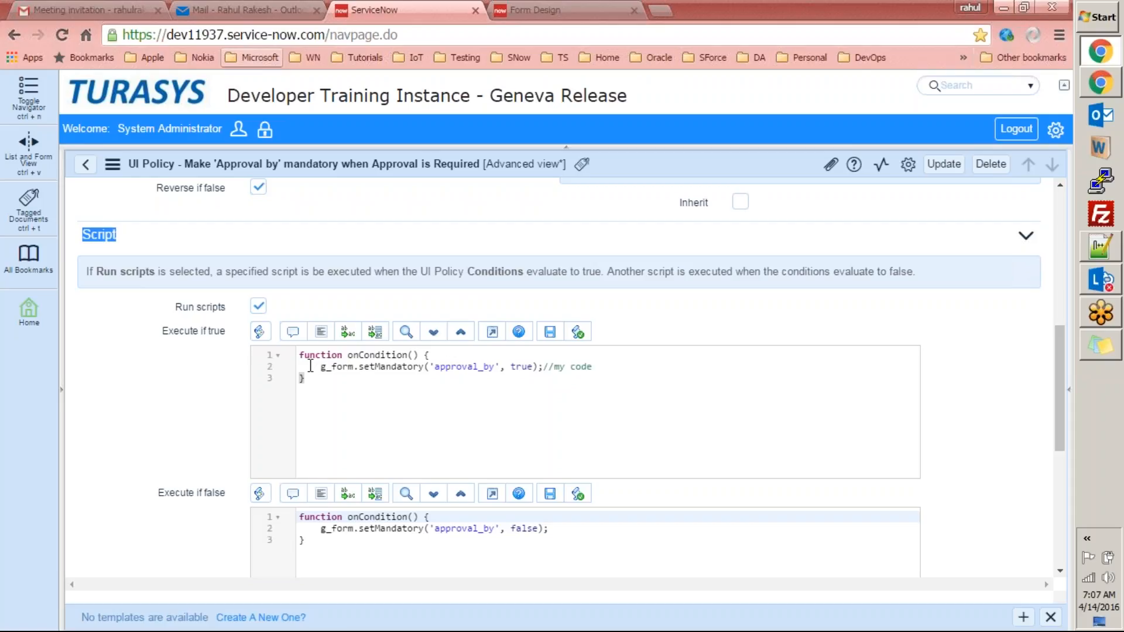
drag(322, 372, 601, 367)
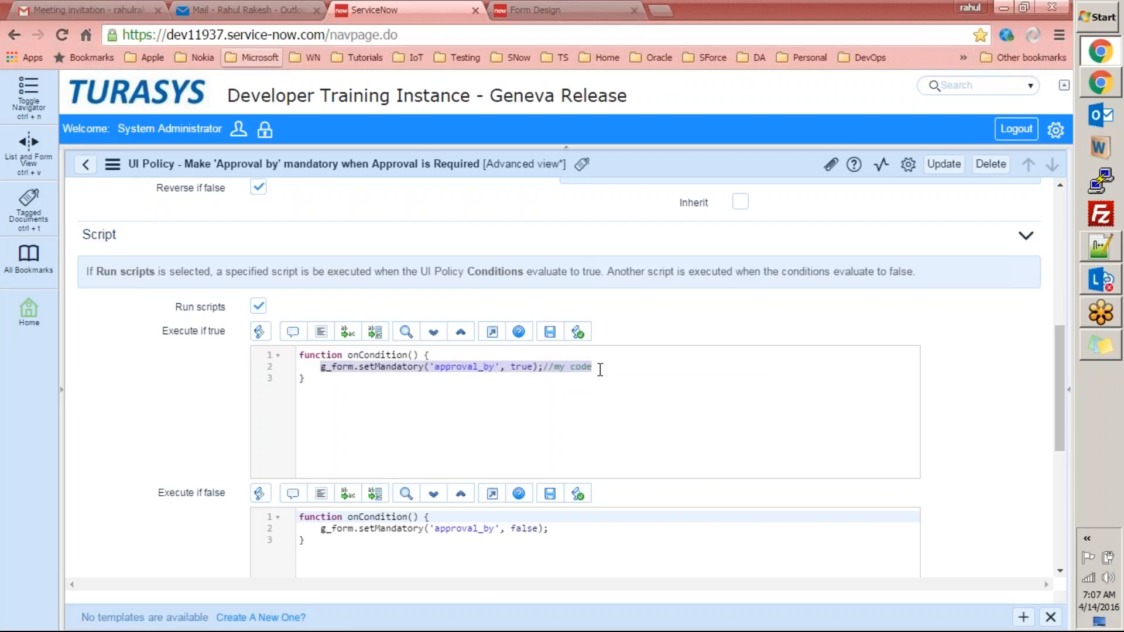
double_click(462, 369)
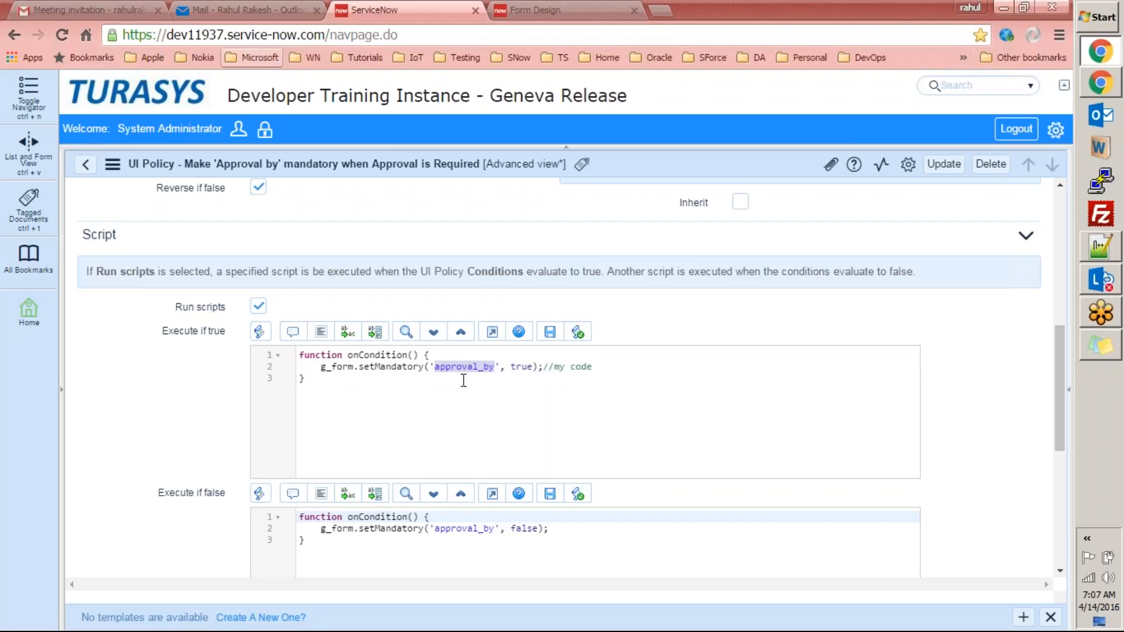
click(405, 373)
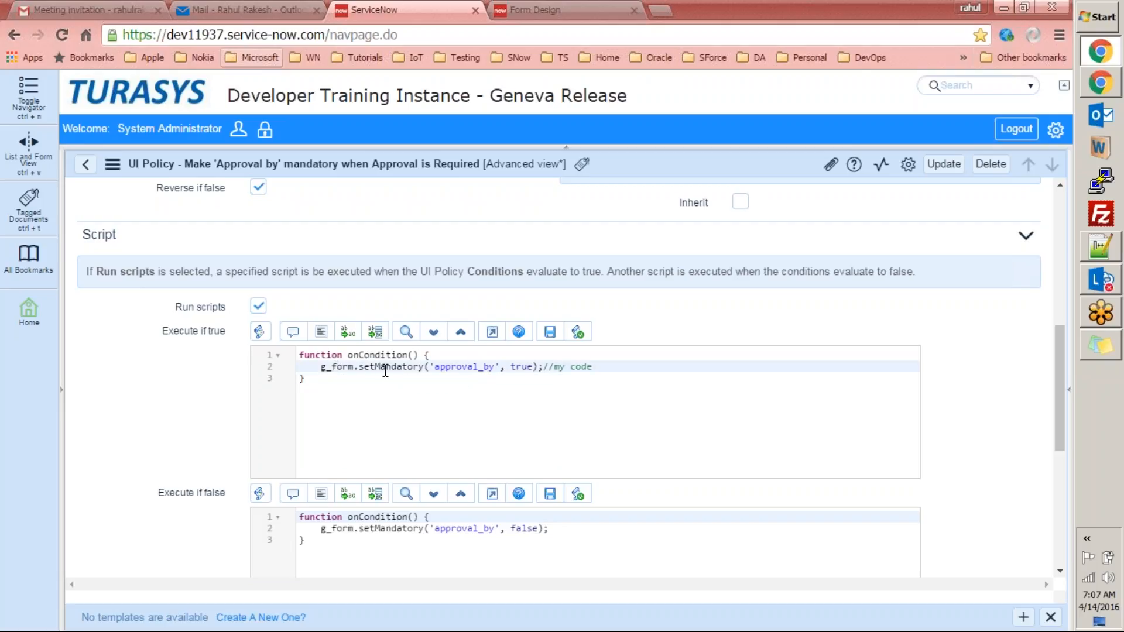
drag(434, 367, 493, 367)
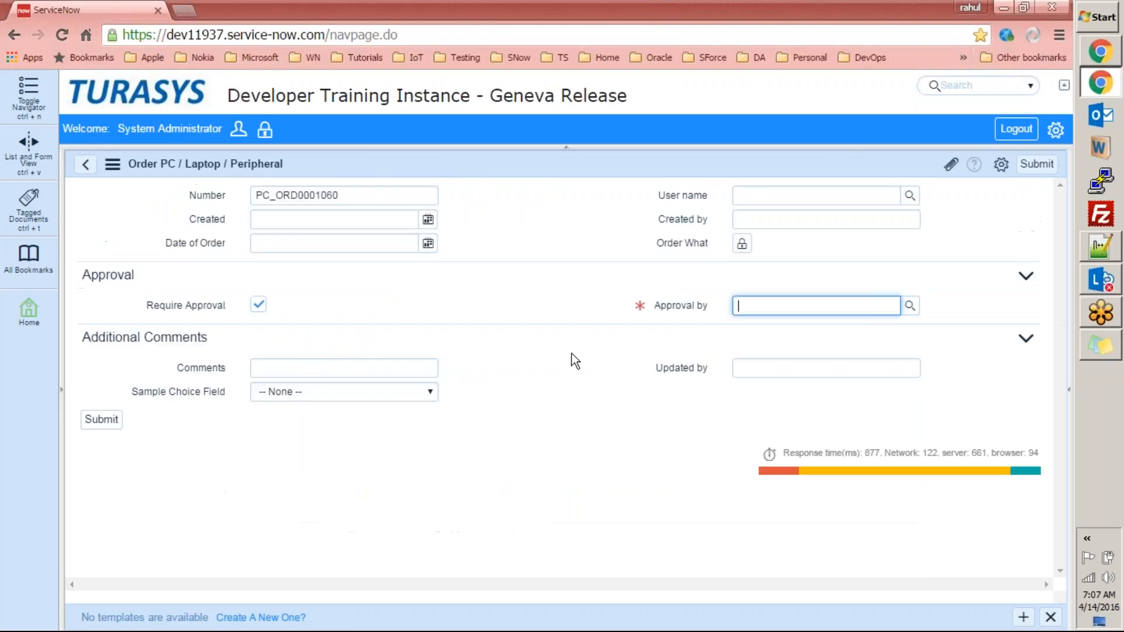
Reveal Approval by's field name, approval_by, on the order form and highlight the script's true argument.
click(664, 303)
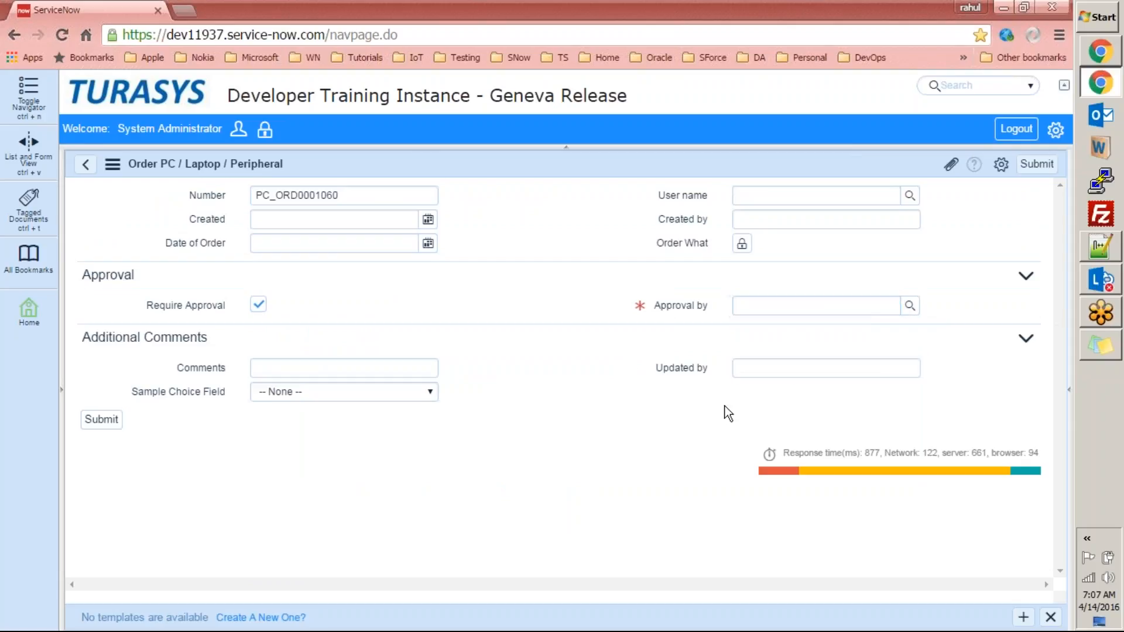
right_click(688, 307)
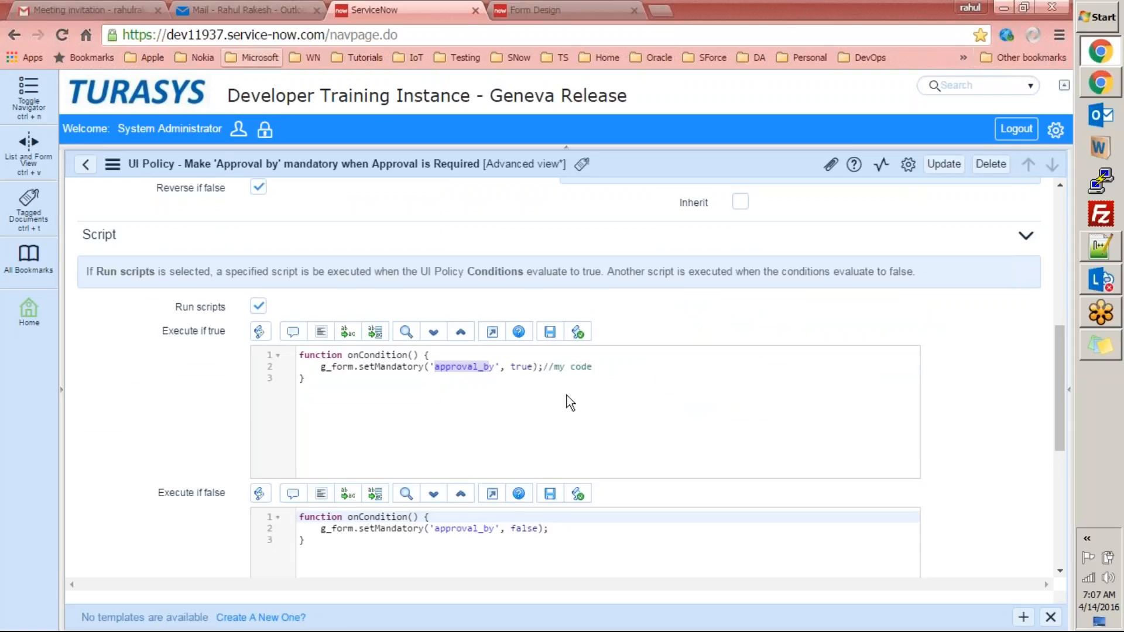
drag(510, 366, 532, 367)
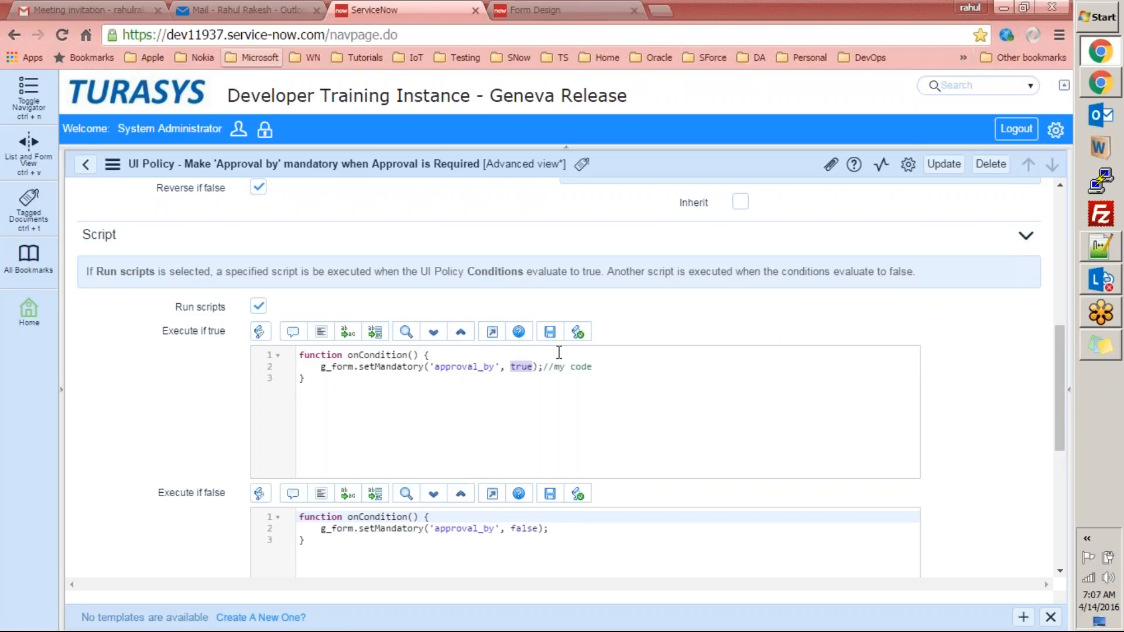
drag(1060, 345, 1022, 371)
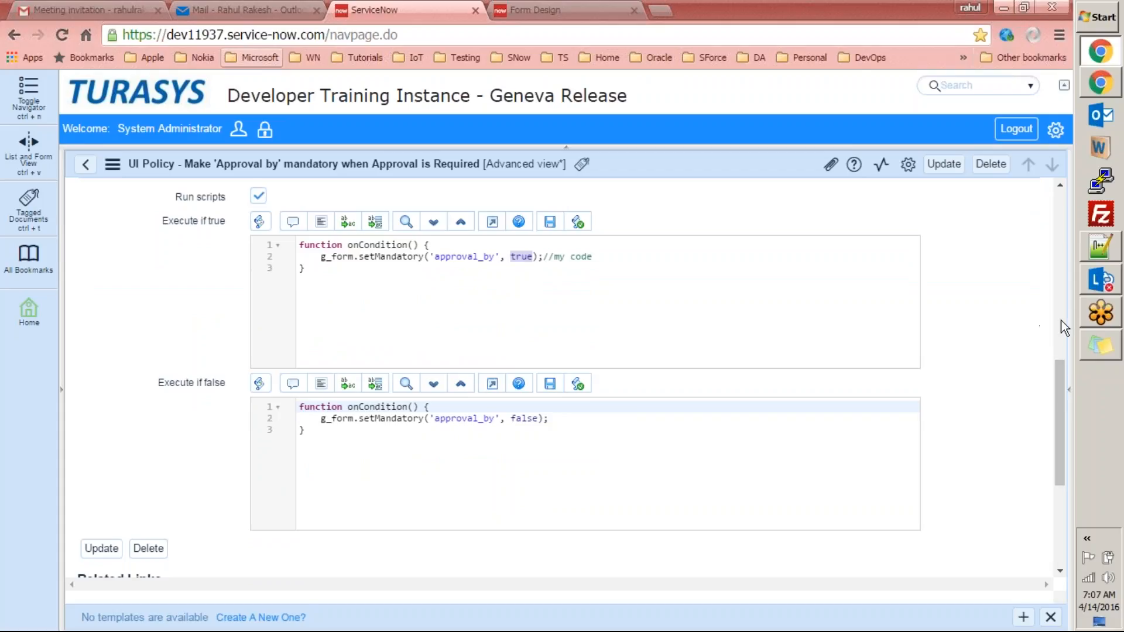
drag(1057, 406, 1046, 287)
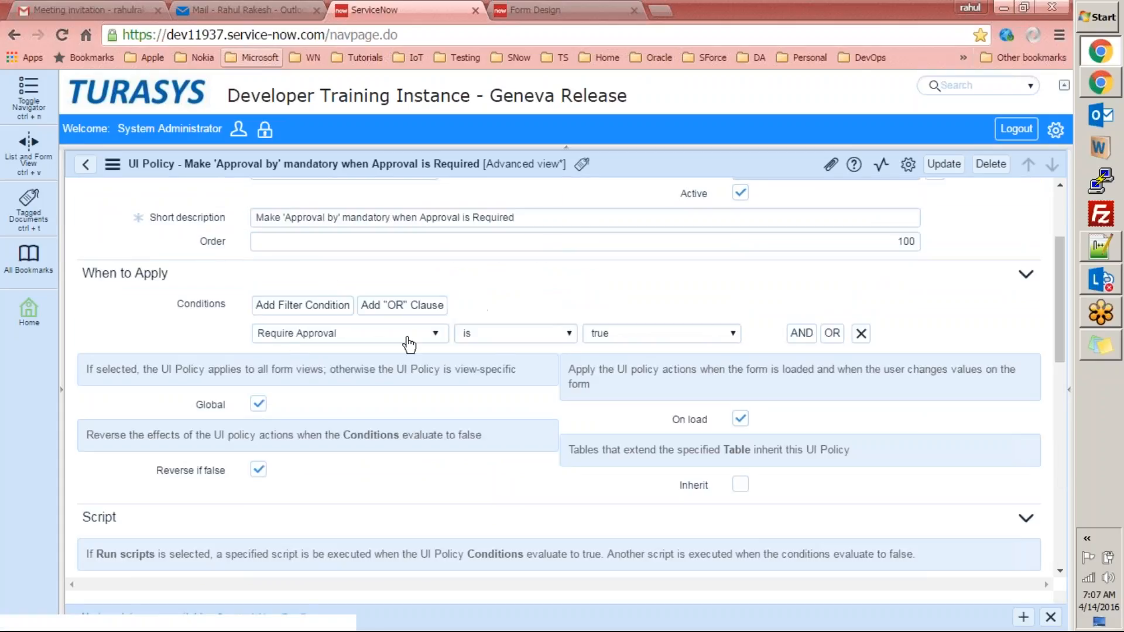
drag(1057, 240, 1068, 389)
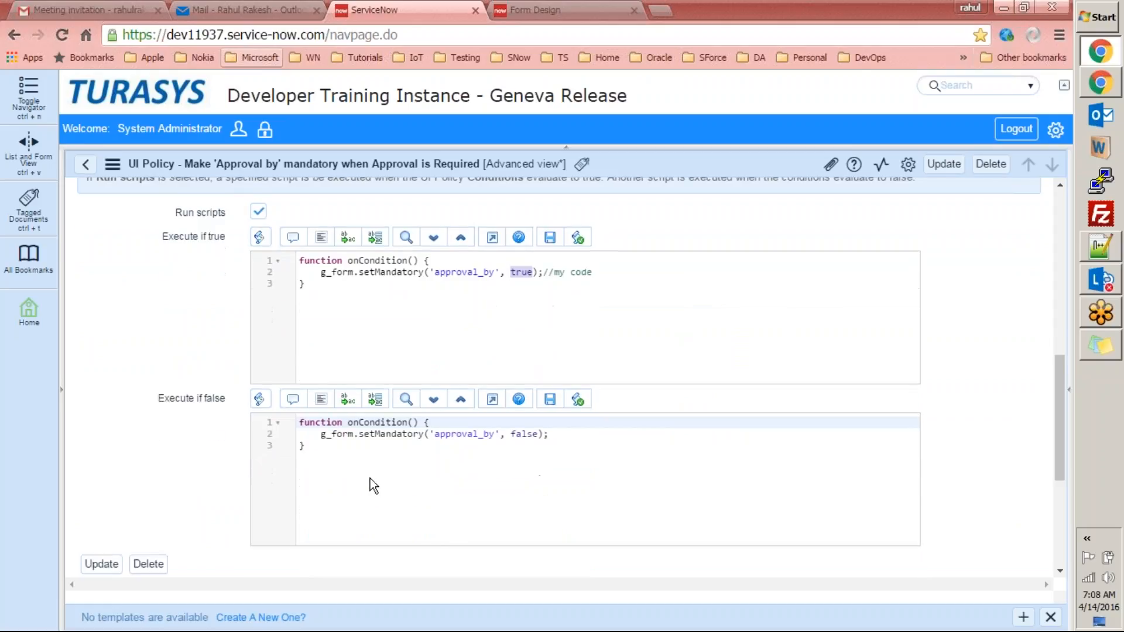
click(338, 434)
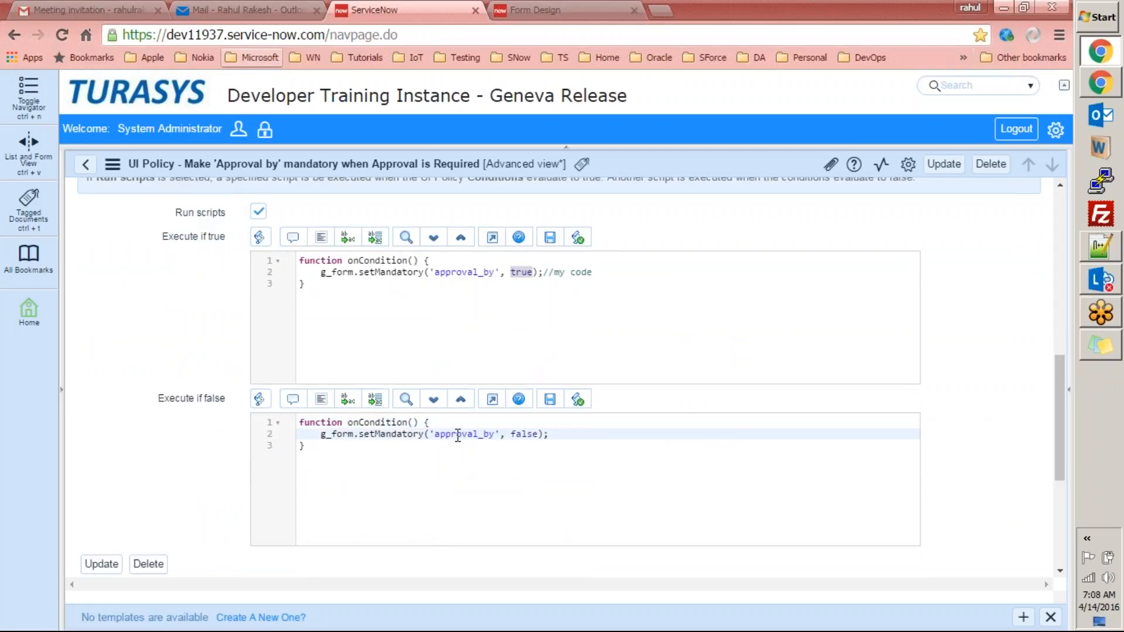
key(Down)
double_click(536, 435)
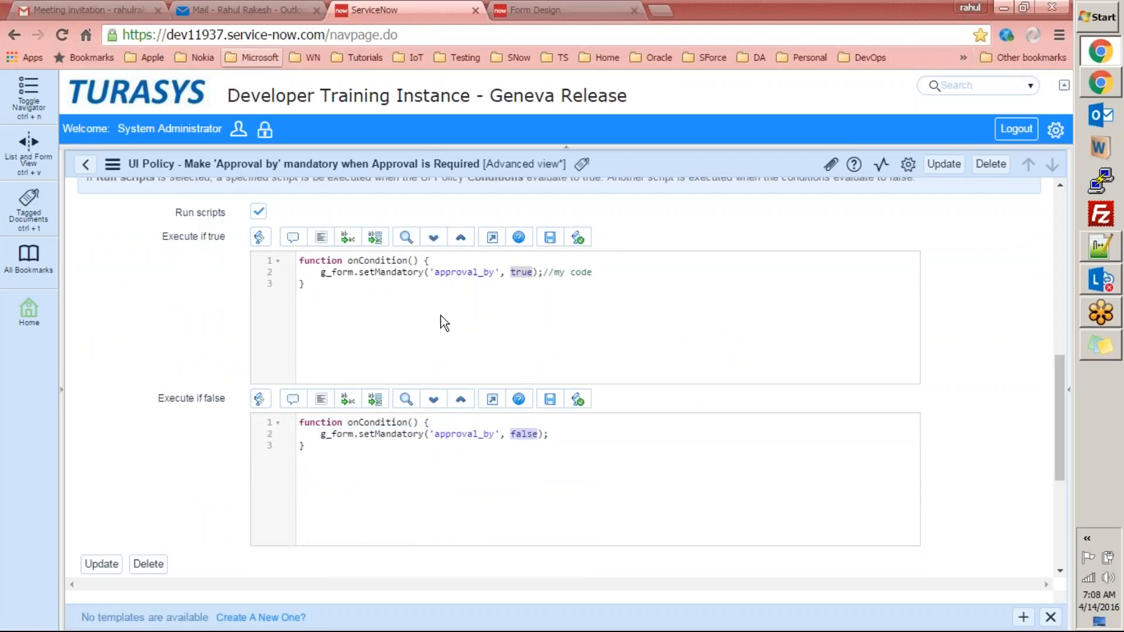
double_click(464, 270)
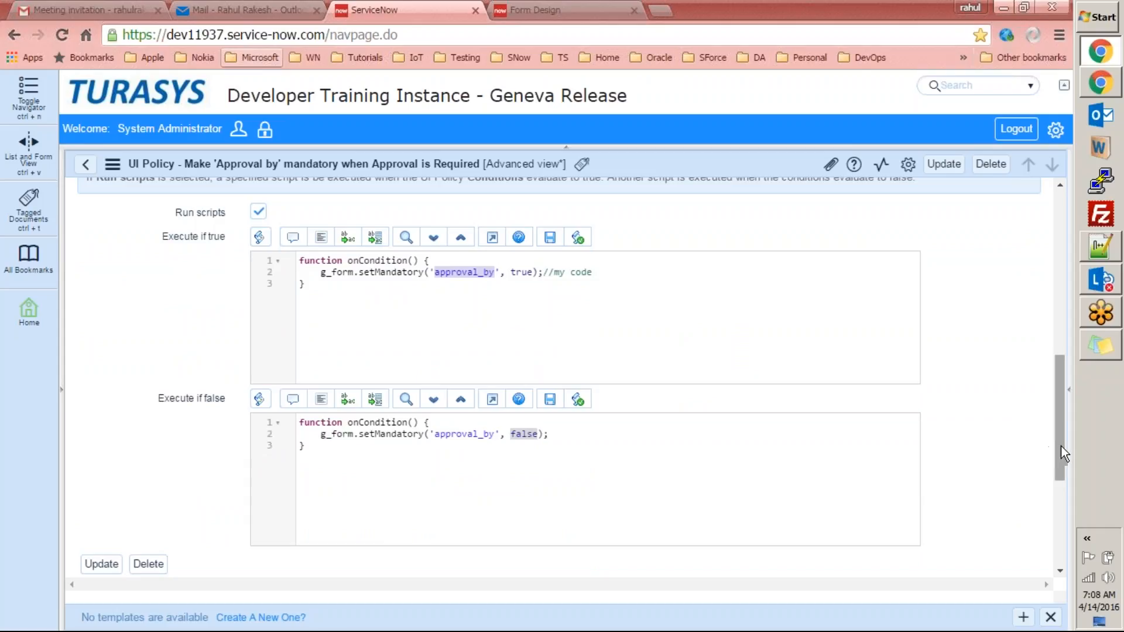
click(596, 272)
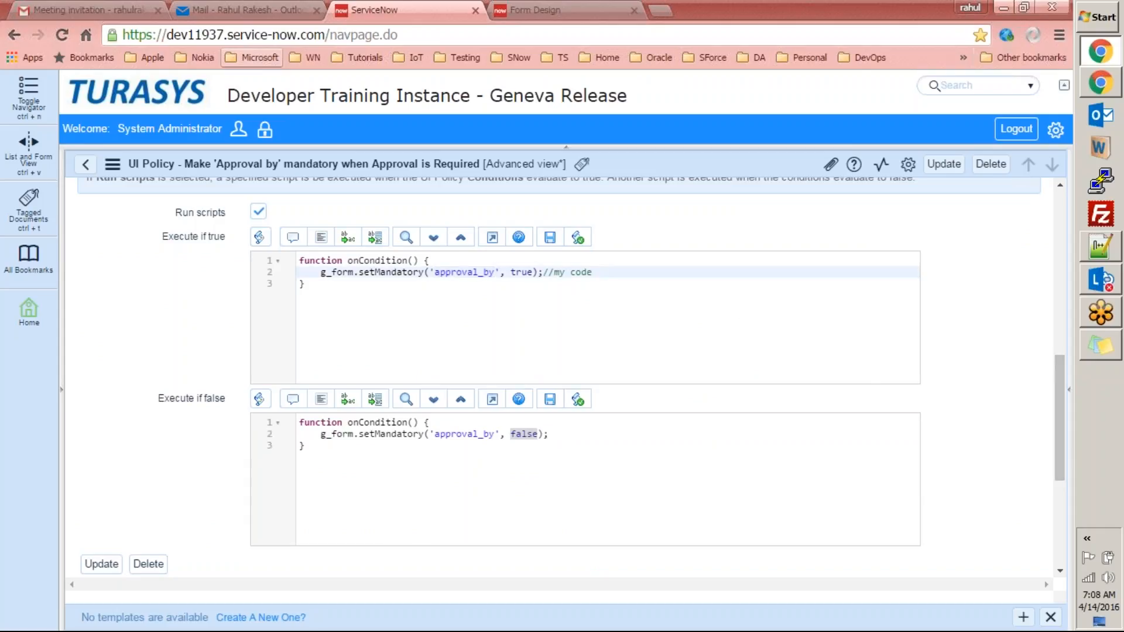
double_click(330, 273)
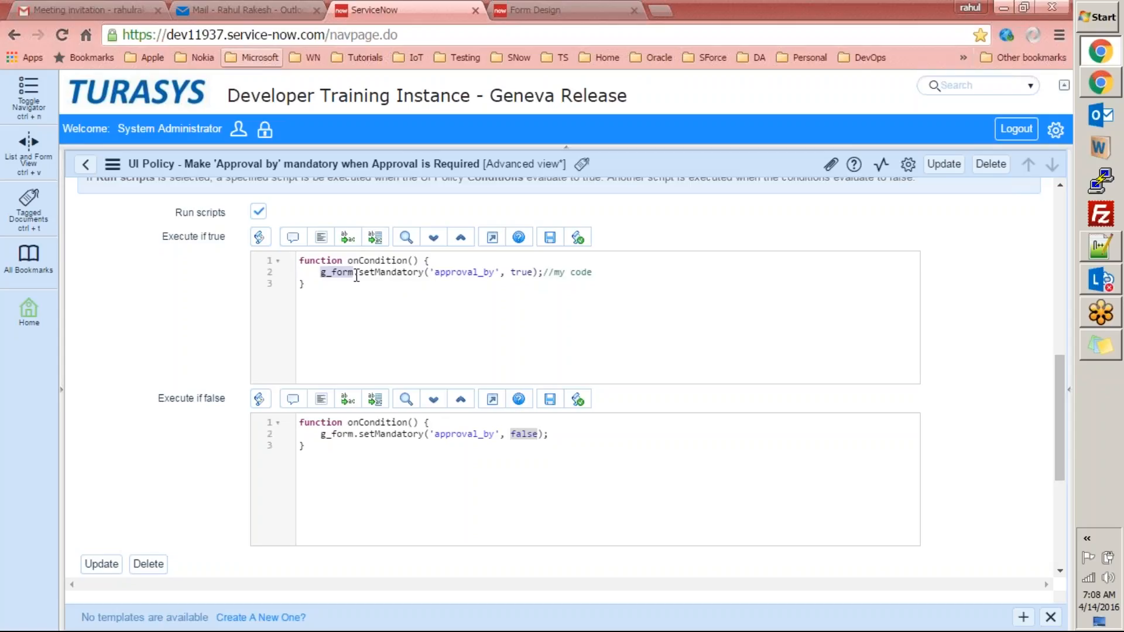
double_click(338, 275)
click(373, 261)
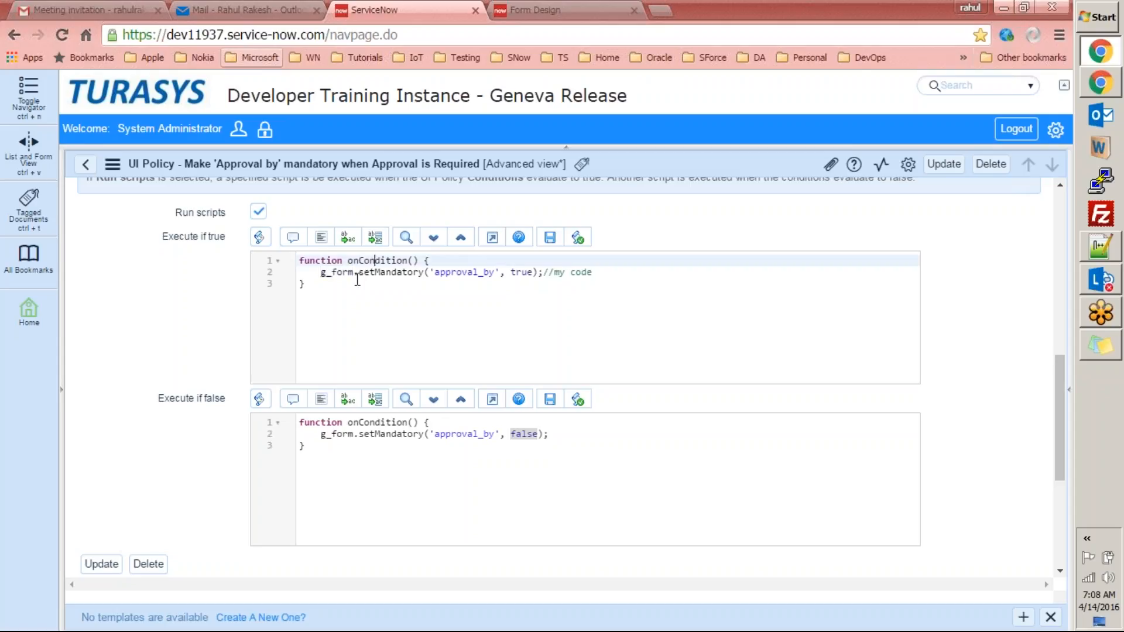
double_click(342, 272)
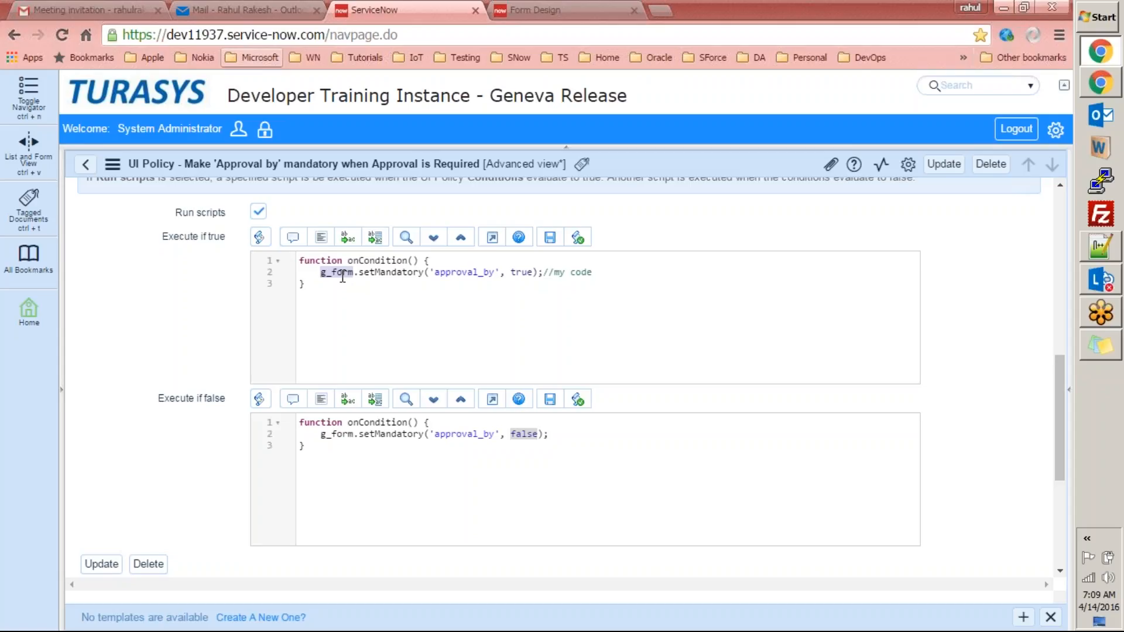
click(415, 271)
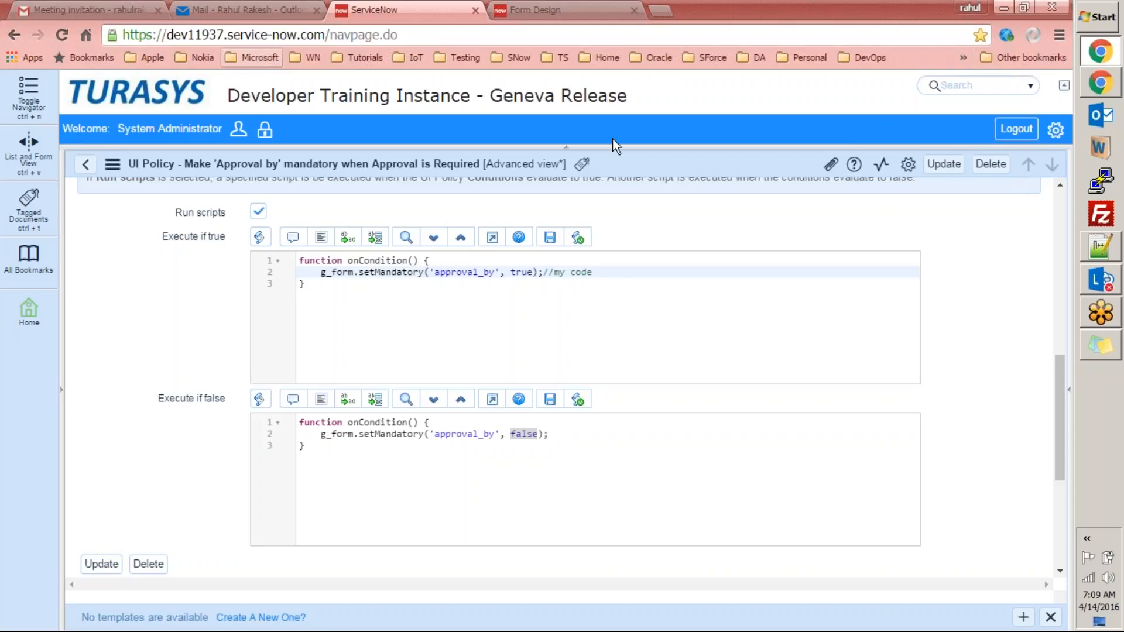
In a new tab, go to wiki.servicenow.com, search 'g_form' and open the GlideForm (g form) page.
key(ctrl+t)
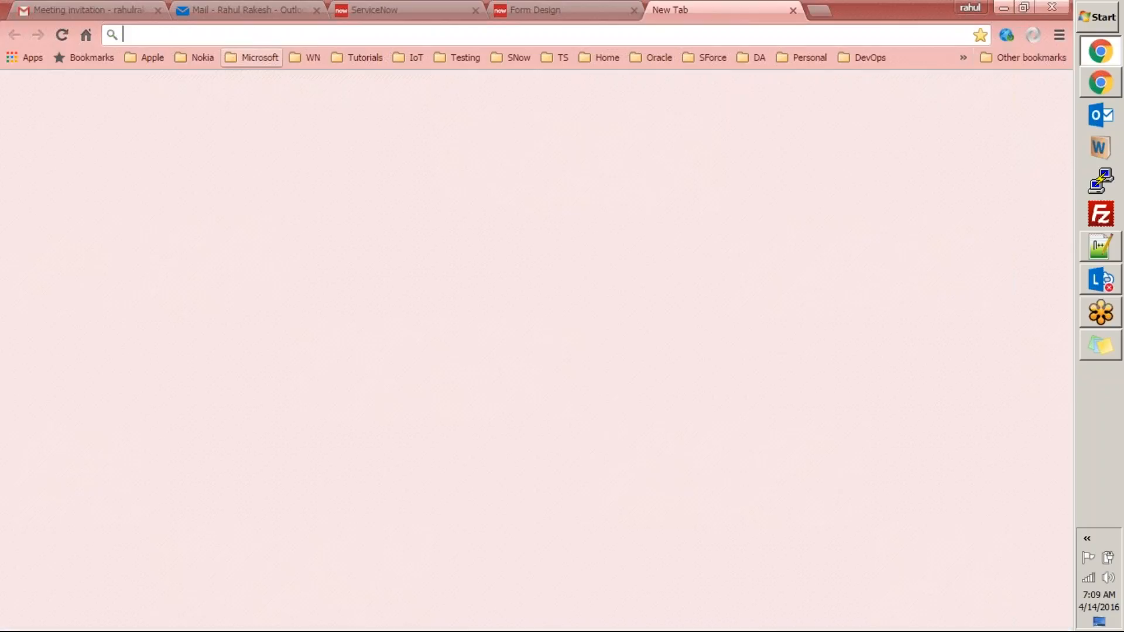
text(wiki)
key(Return)
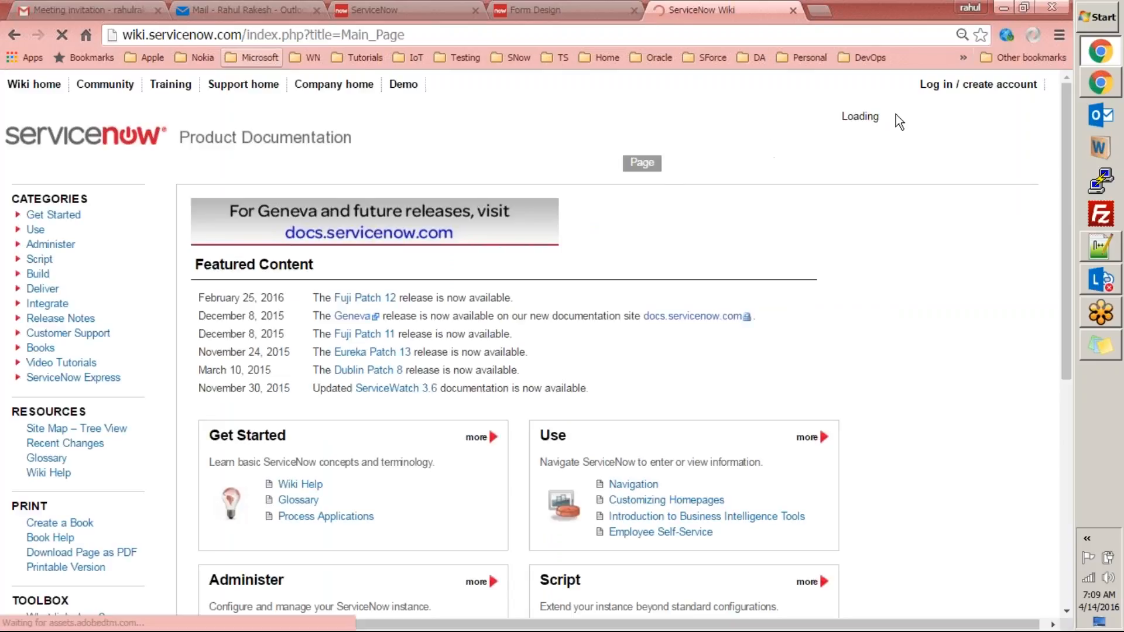
click(877, 120)
text(g_form)
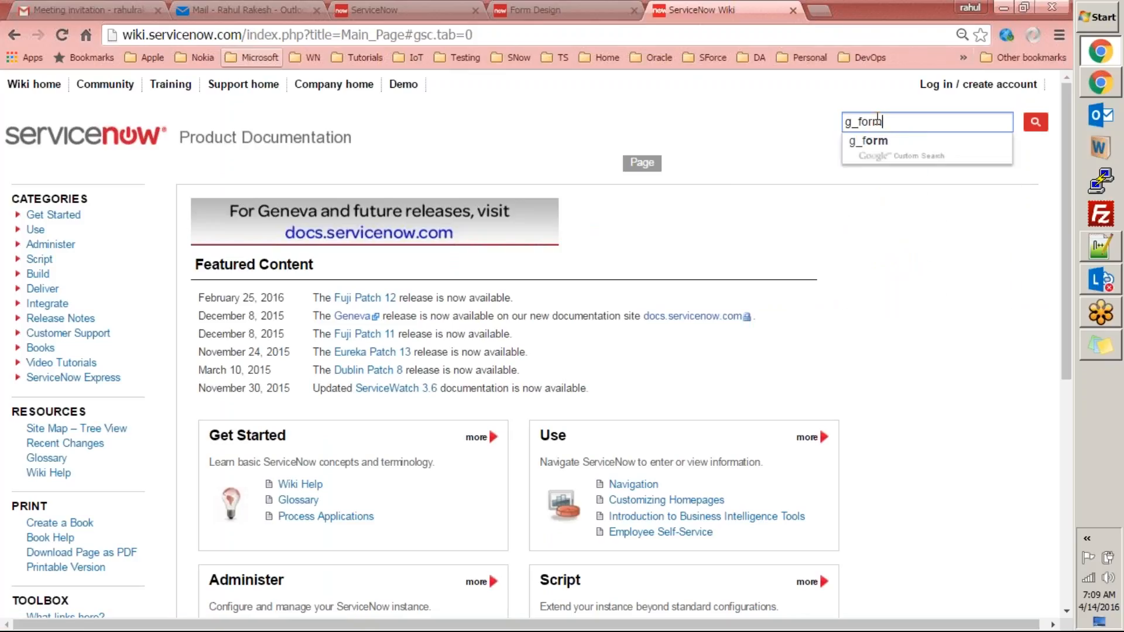
click(876, 141)
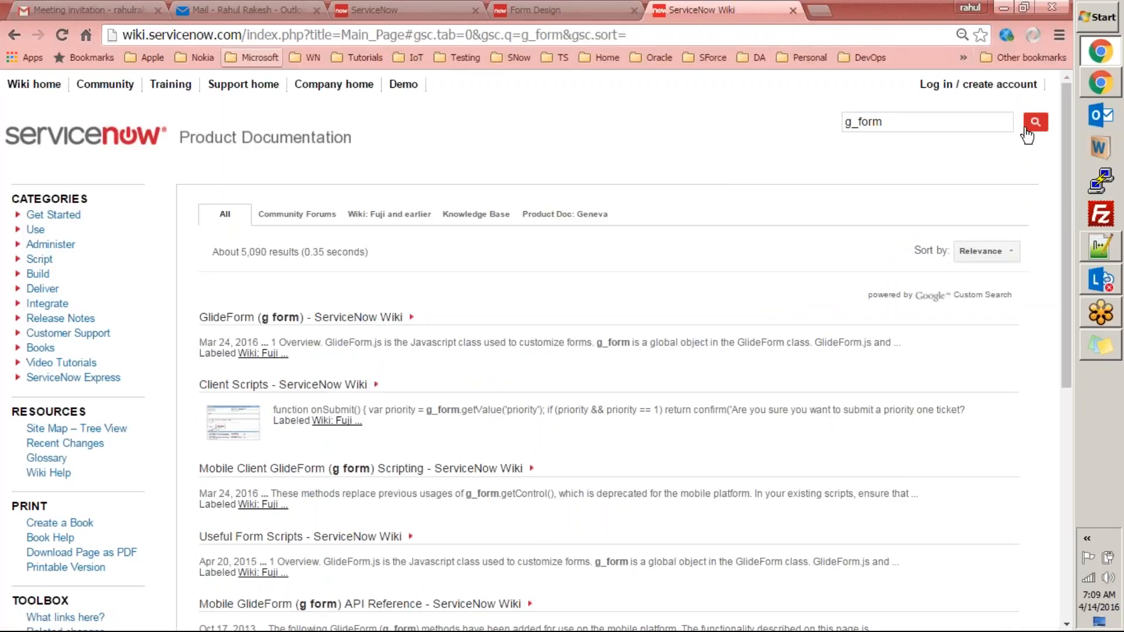
click(288, 321)
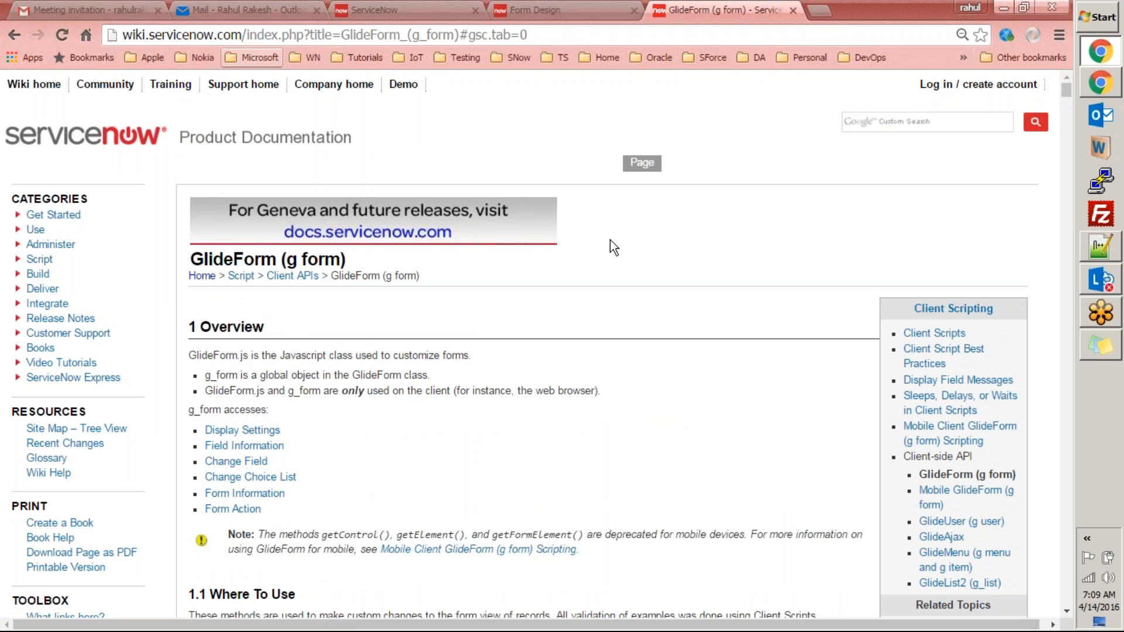
mouse_move(1071, 94)
mouse_down()
mouse_move(1070, 113)
mouse_move(1067, 89)
mouse_up()
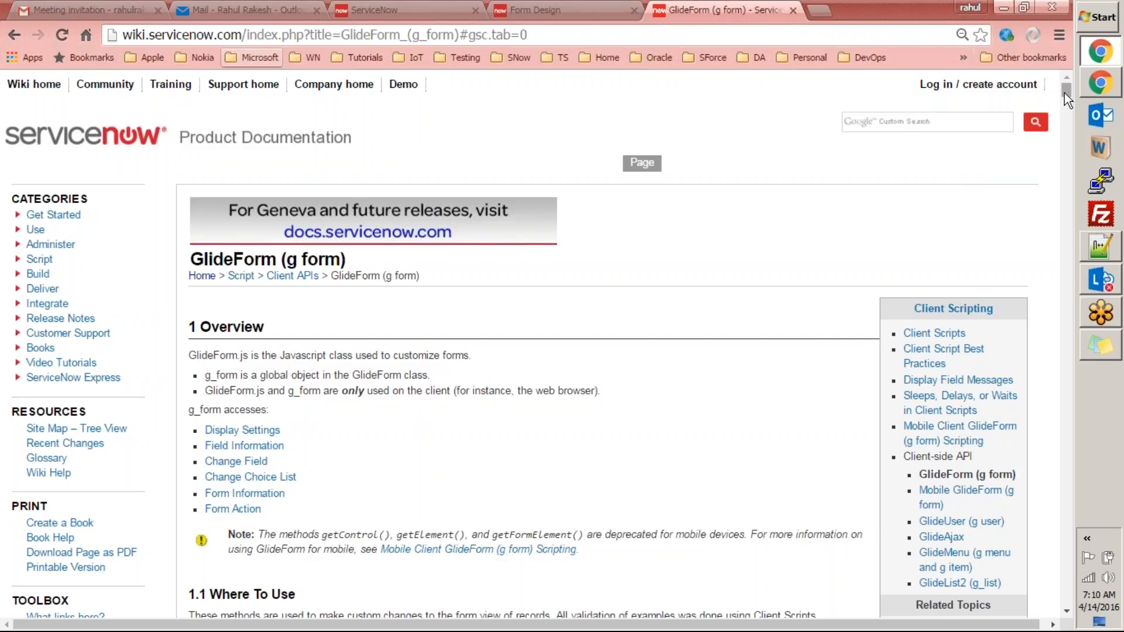
Scroll the GlideForm reference down to the Display Settings methods table.
drag(1064, 93, 1065, 103)
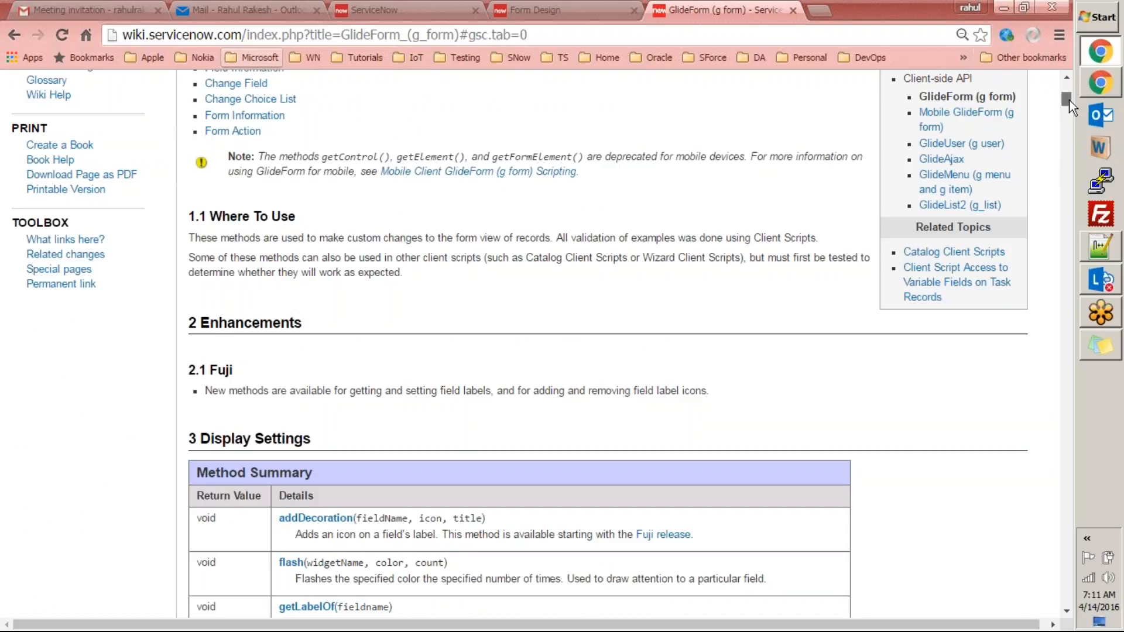
drag(1069, 101, 1069, 106)
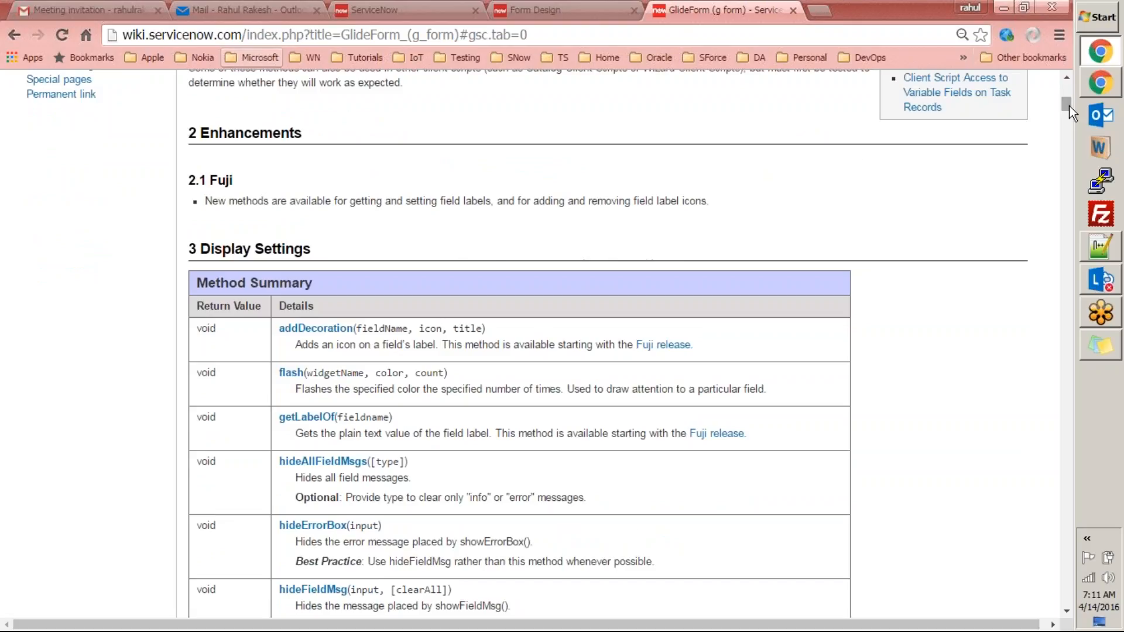
mouse_move(1069, 106)
mouse_down()
mouse_move(1073, 215)
mouse_move(1066, 110)
mouse_up()
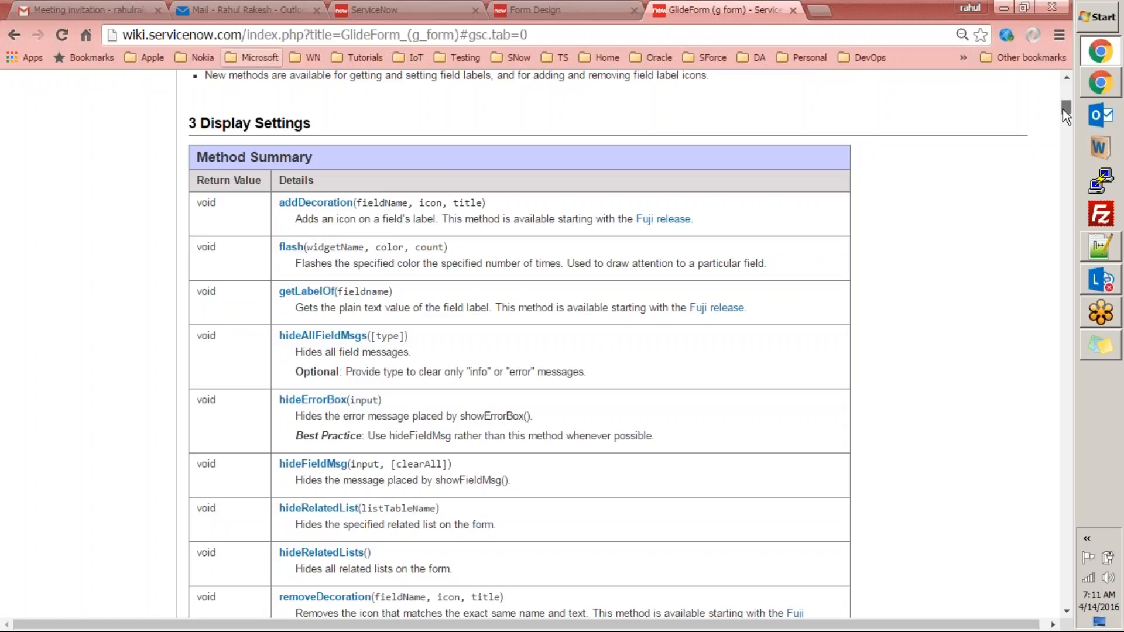
scroll(1062, 109, down, 2)
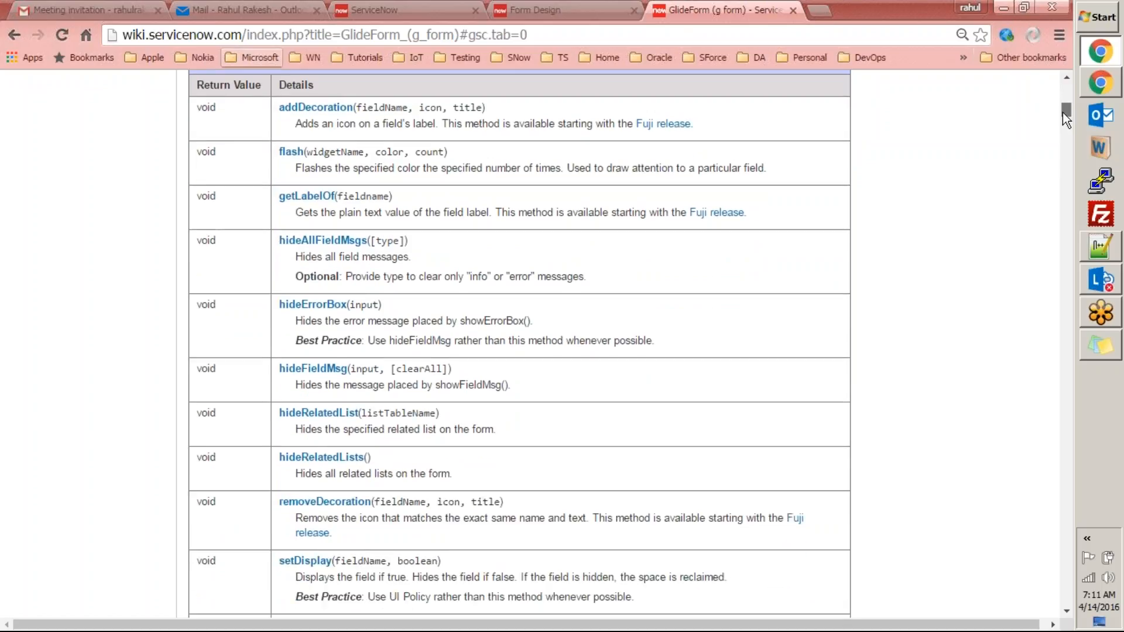
scroll(1064, 117, down, 2)
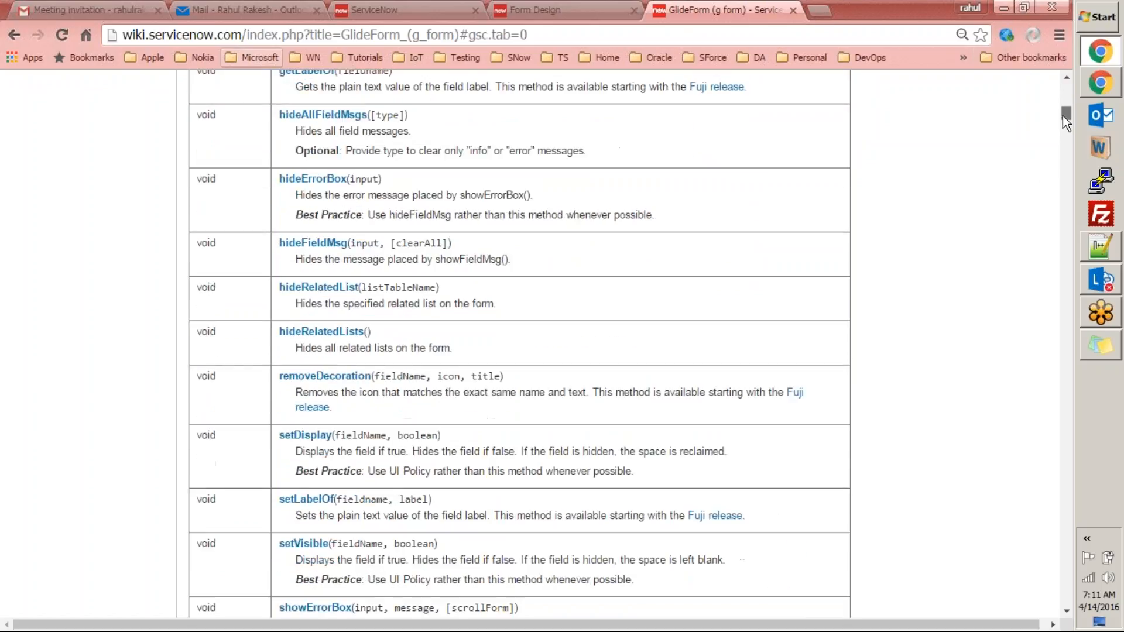
scroll(1062, 117, down, 2)
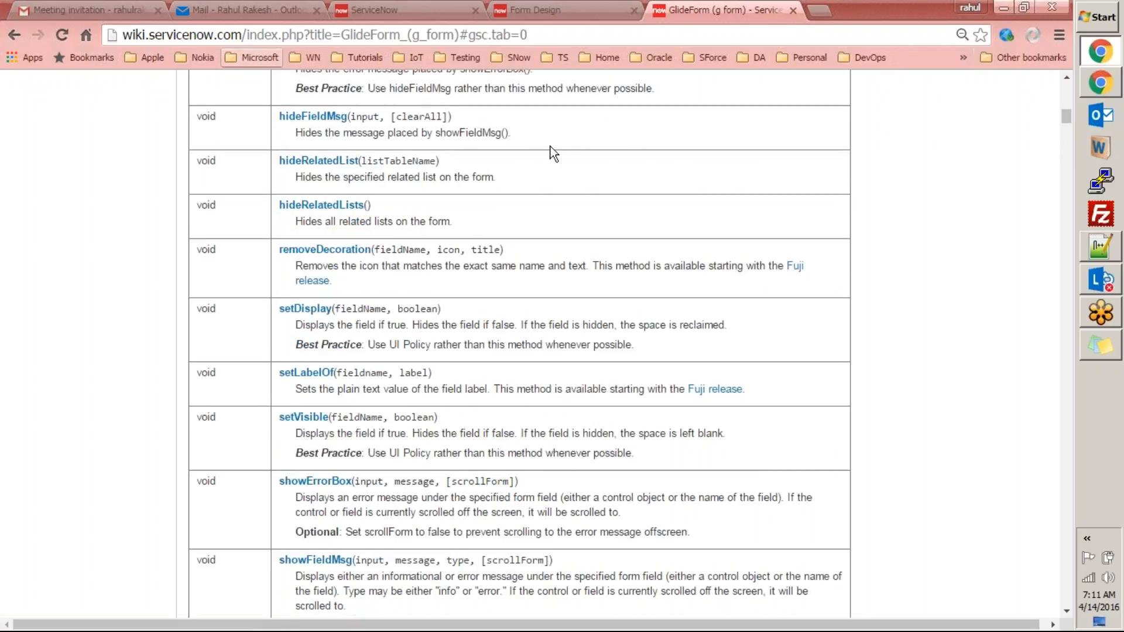
Highlight the setVisible method name, then close the Form Design tab.
drag(330, 418, 278, 418)
key(ctrl+shift+Tab)
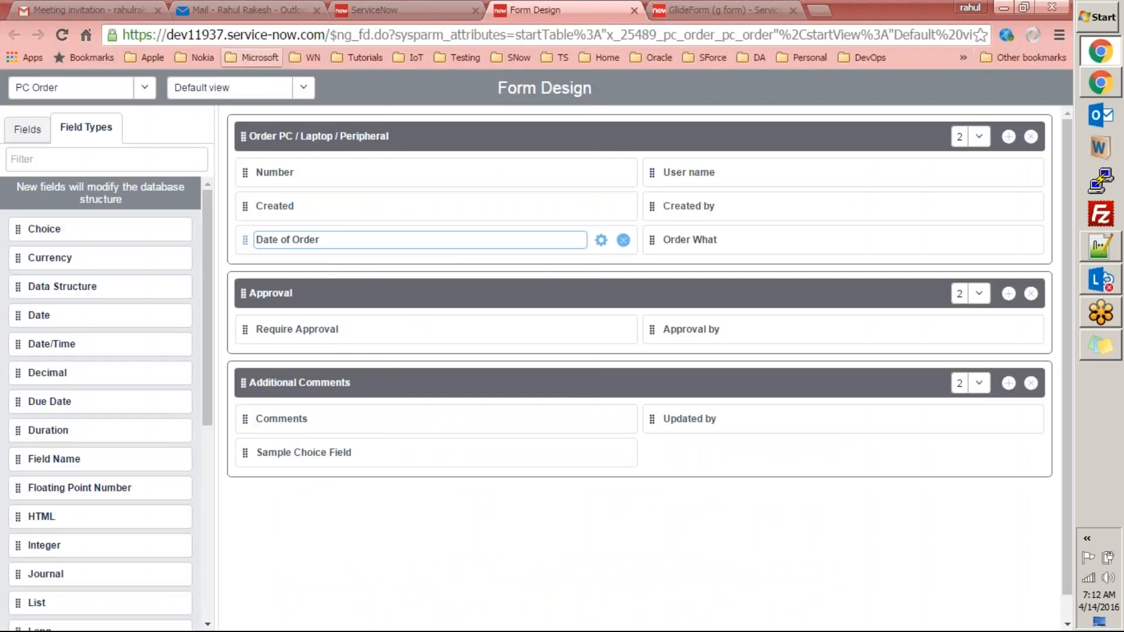
key(ctrl+w)
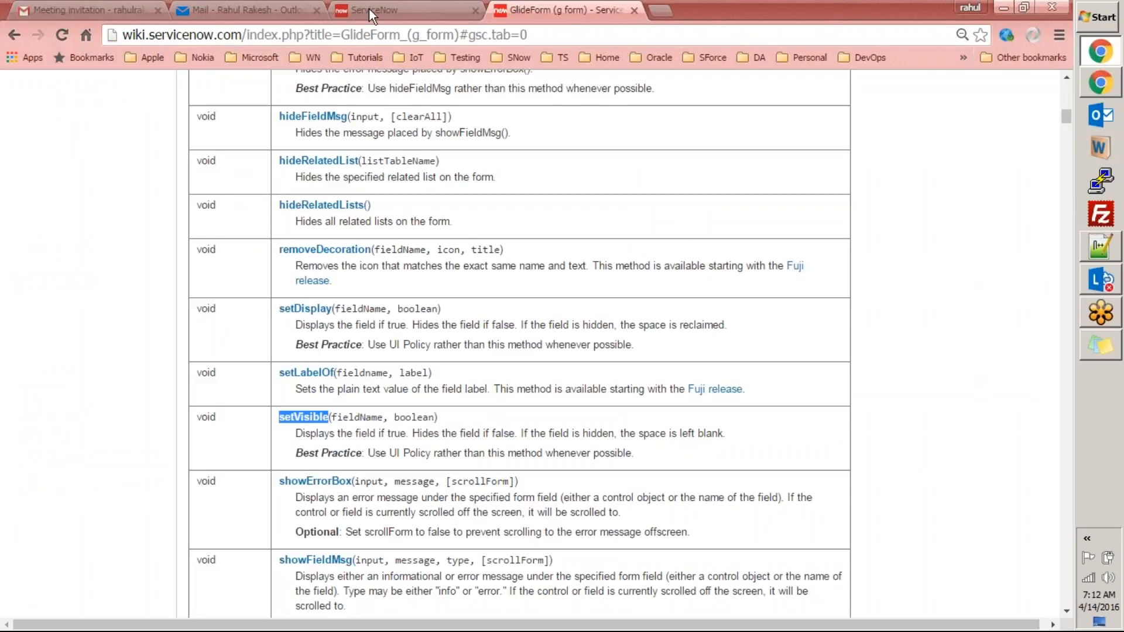
Add g_form.setVisible('approval_by', true); below the setMandatory line in Execute if false.
click(369, 8)
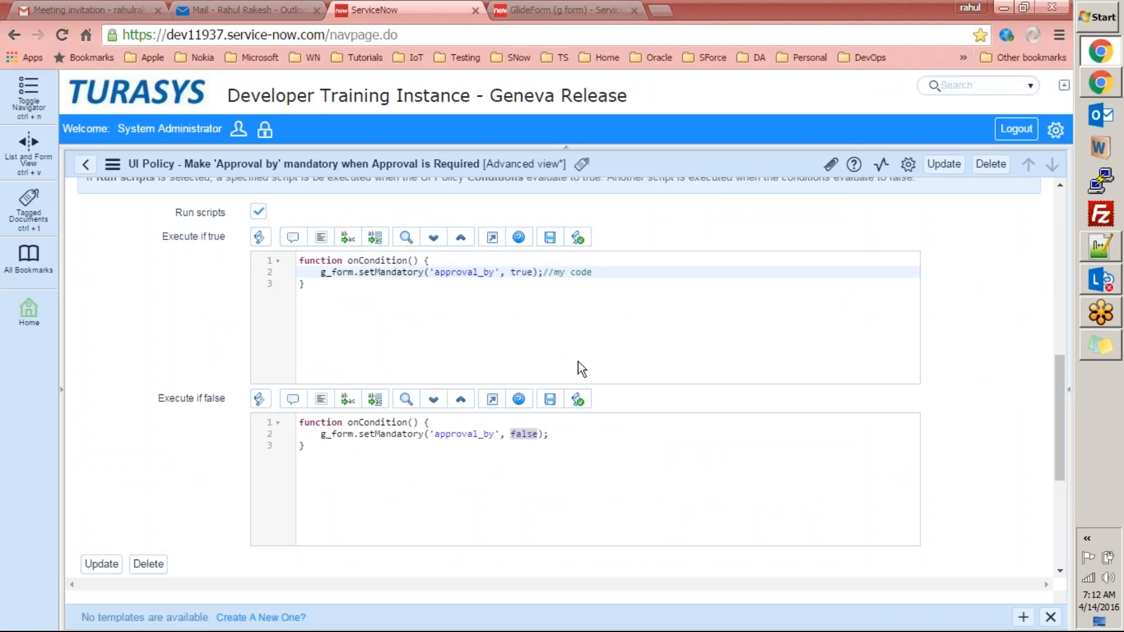
click(563, 433)
key(Return)
text(g_form)
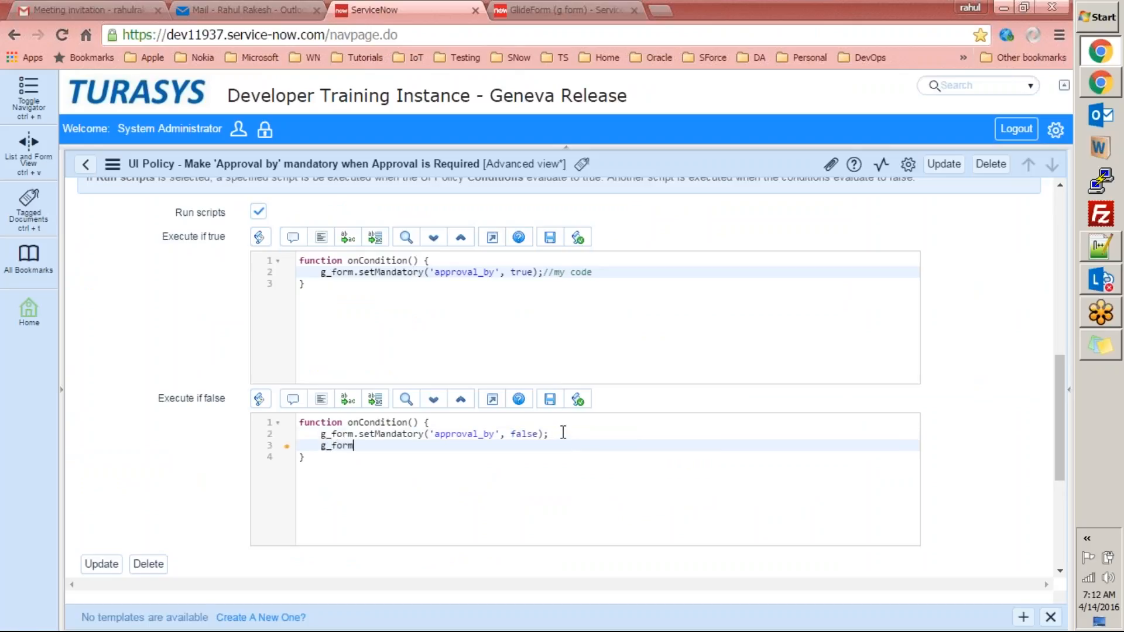
text(.setVisible)
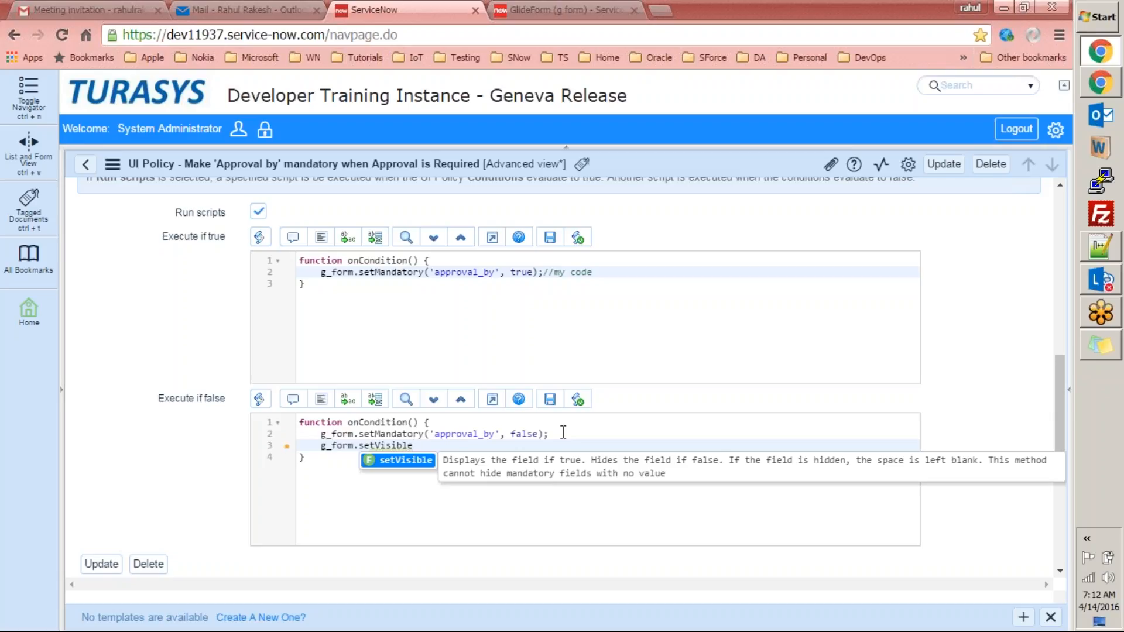
text(()
text(app)
key(BackSpace)
key(BackSpace)
key(BackSpace)
text('')
text(approval)
text(_by)
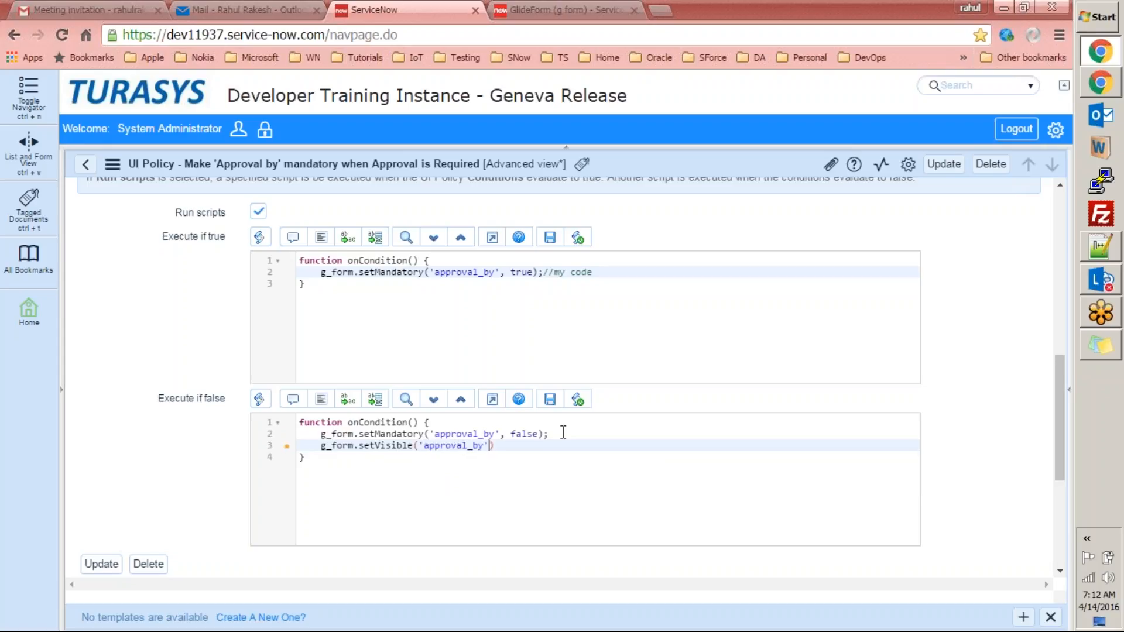
text(', true);)
click(606, 517)
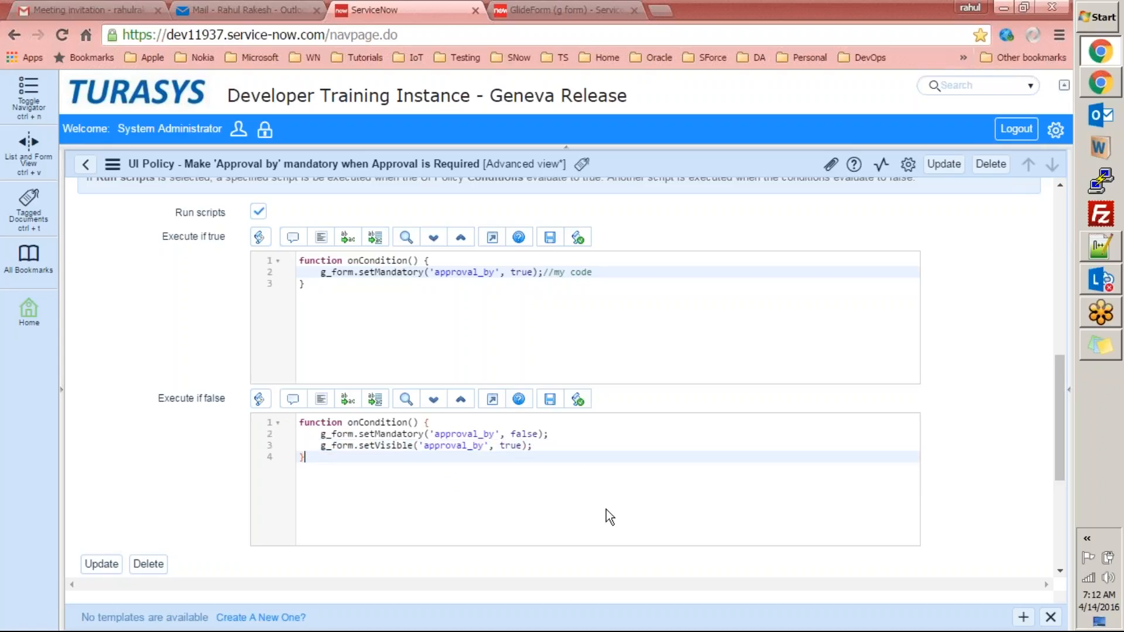
Compare setMandatory with setVisible, change the new line's value to false, and update the policy.
double_click(383, 434)
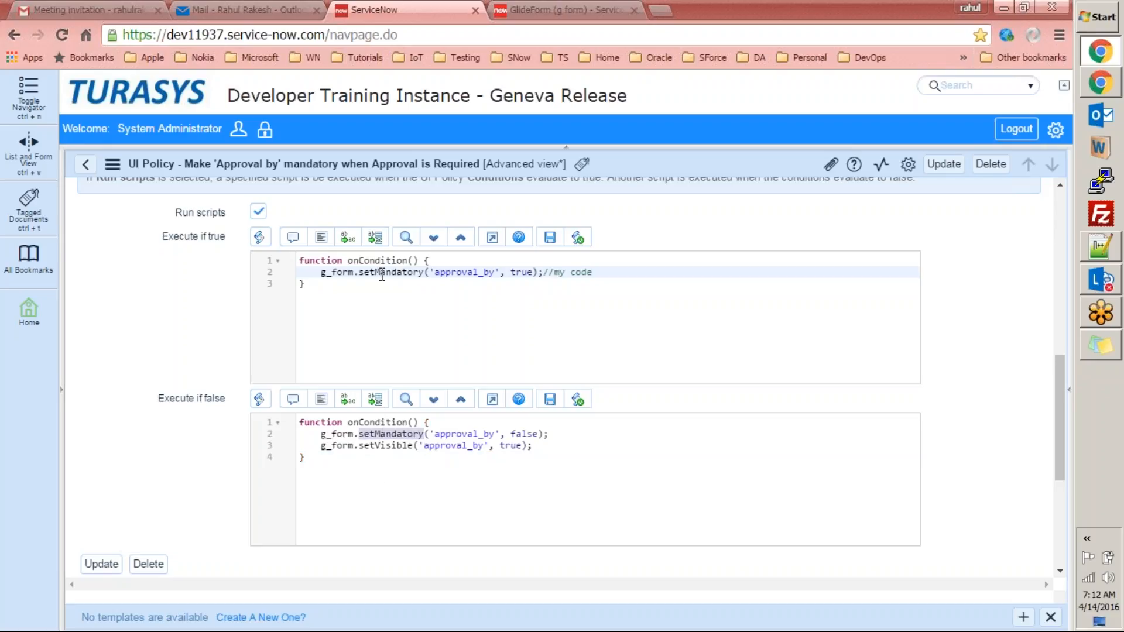
double_click(376, 445)
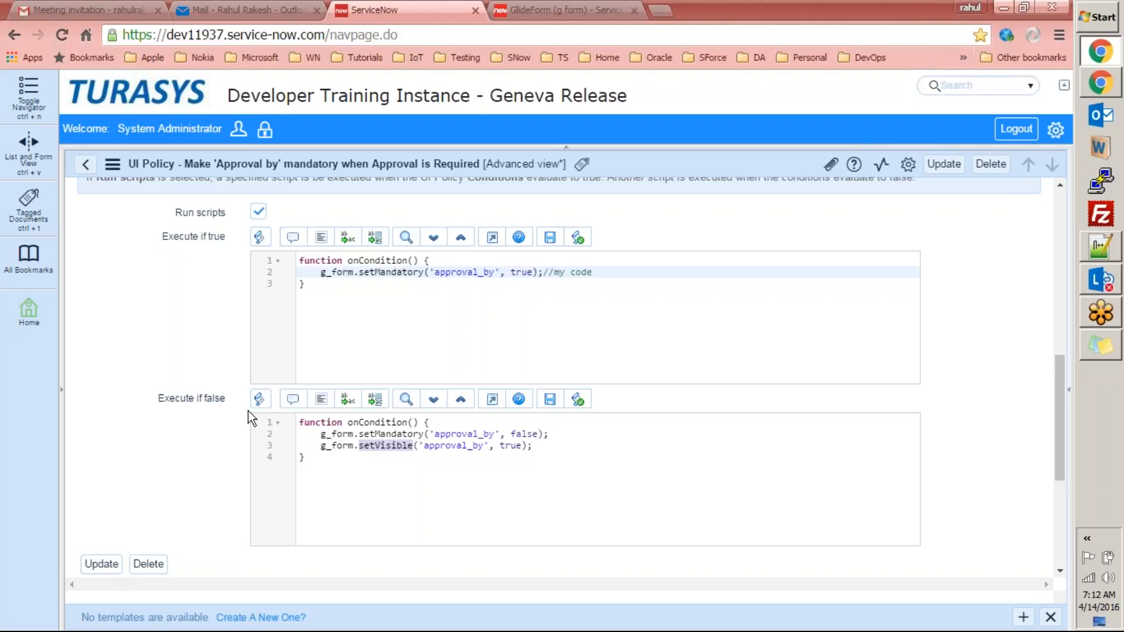
click(419, 481)
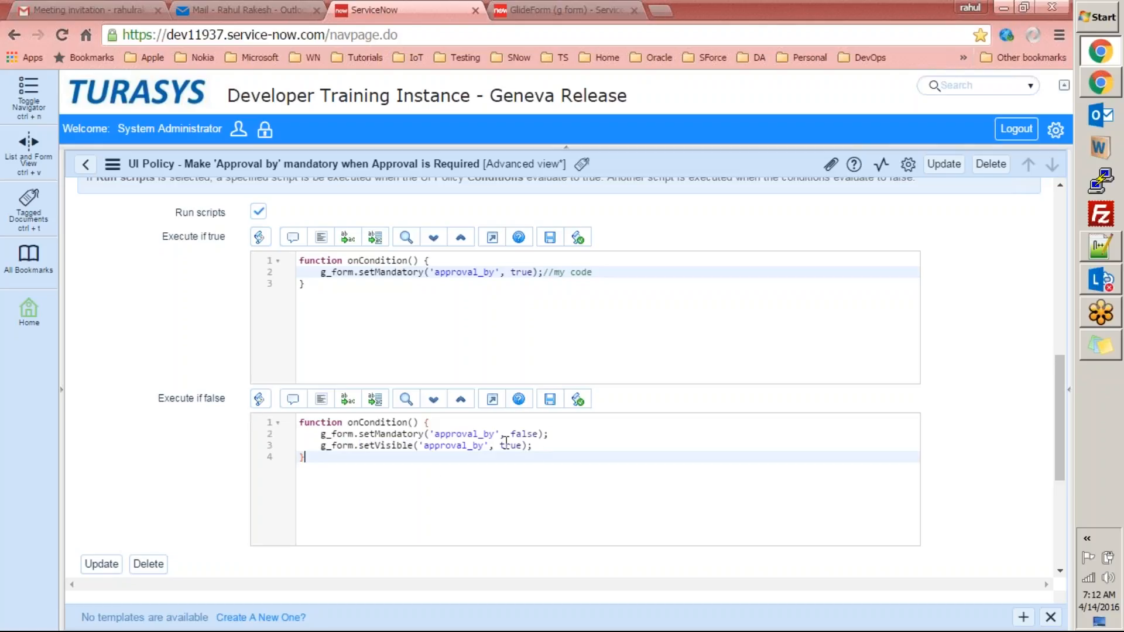
double_click(467, 447)
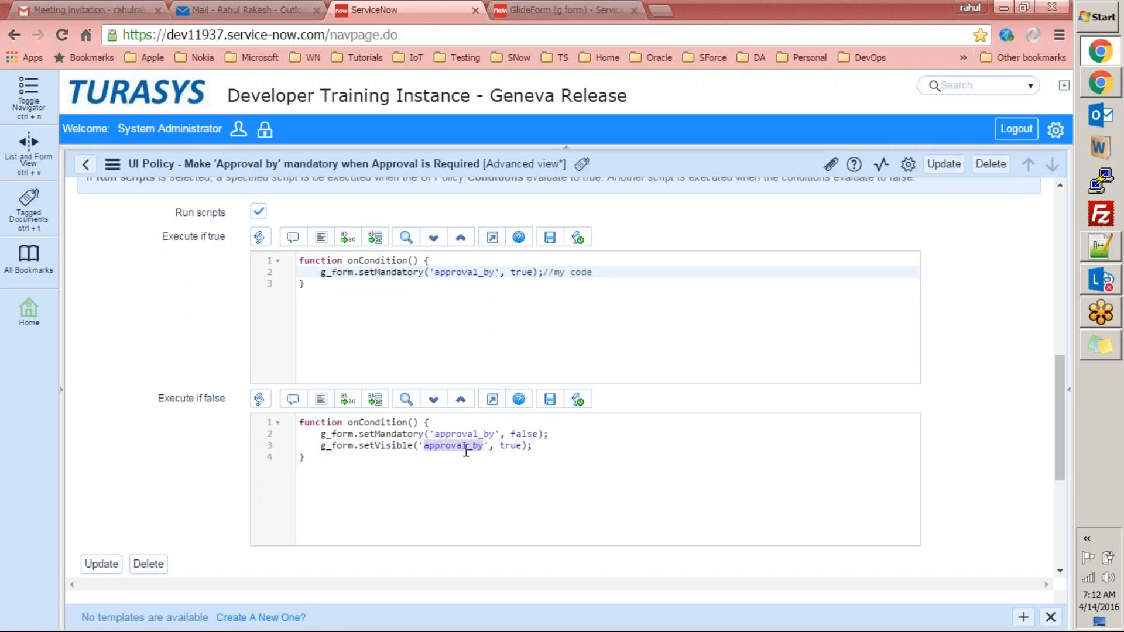
double_click(516, 447)
text(false)
key(Return)
key(BackSpace)
key(BackSpace)
key(BackSpace)
key(BackSpace)
key(BackSpace)
key(BackSpace)
key(BackSpace)
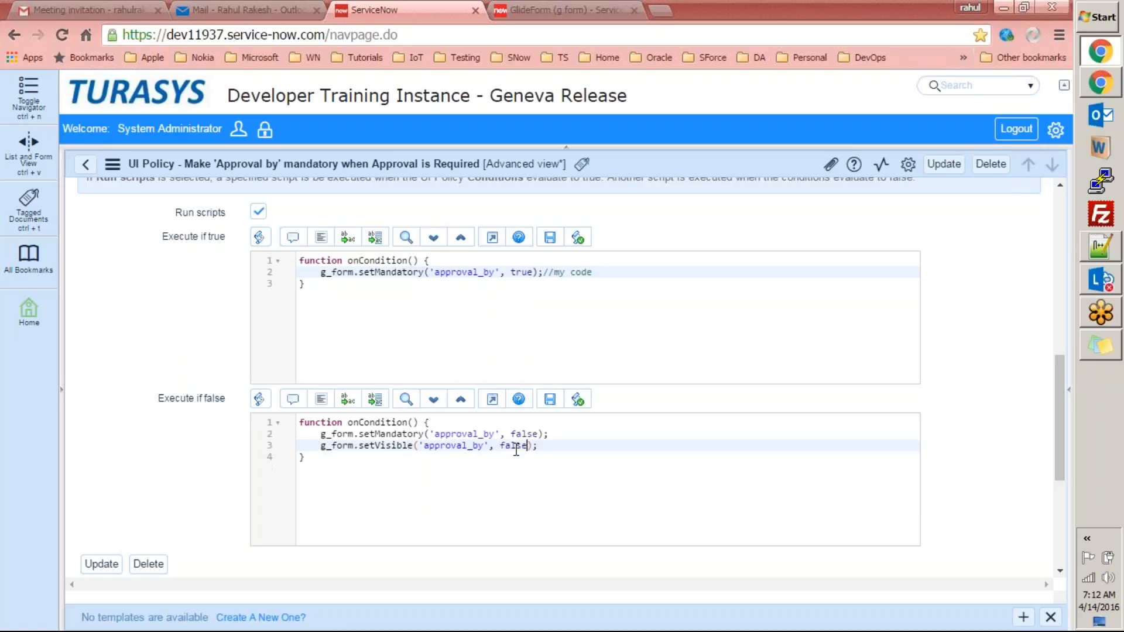
click(606, 447)
click(945, 166)
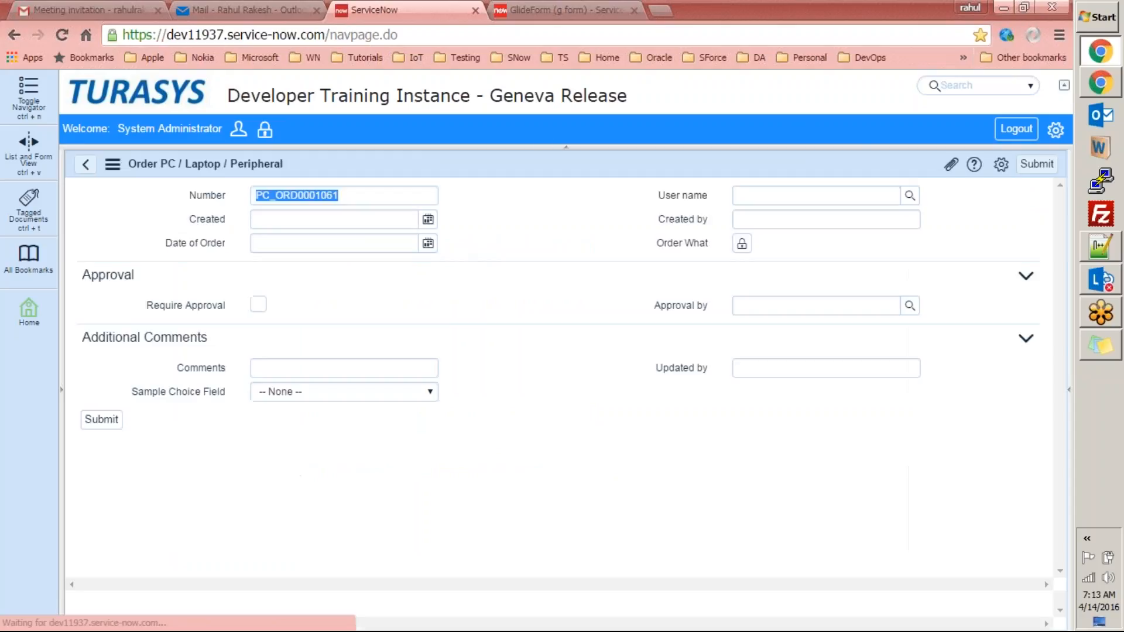
Reload the Order PC / Laptop / Peripheral form as PC_ORD0001062 and bring up its Configure menu.
right_click(523, 161)
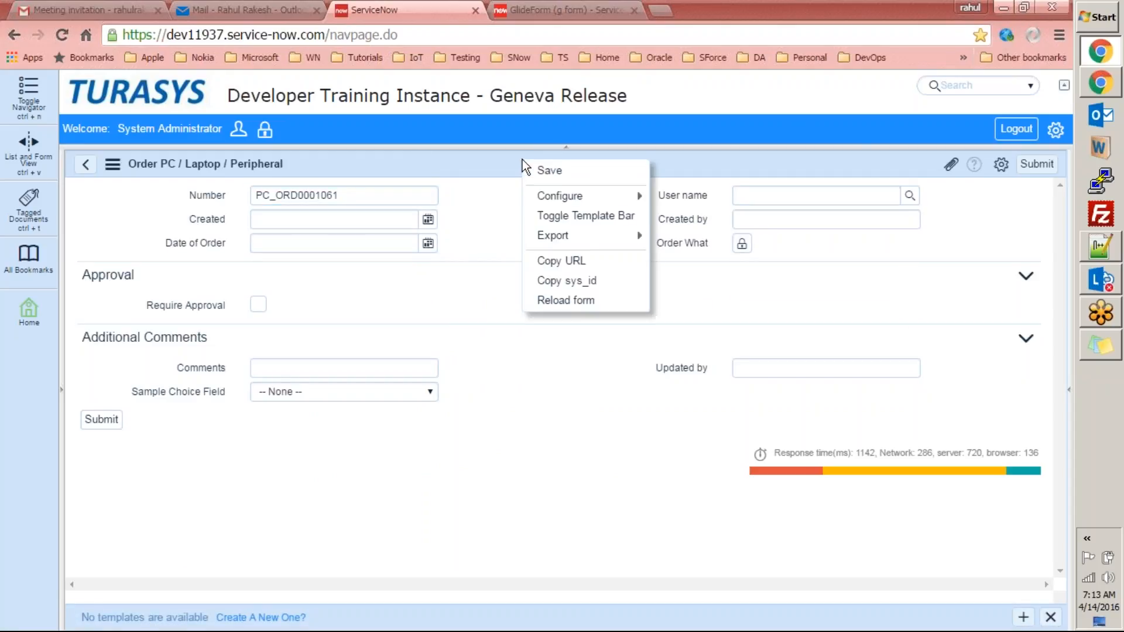
click(545, 297)
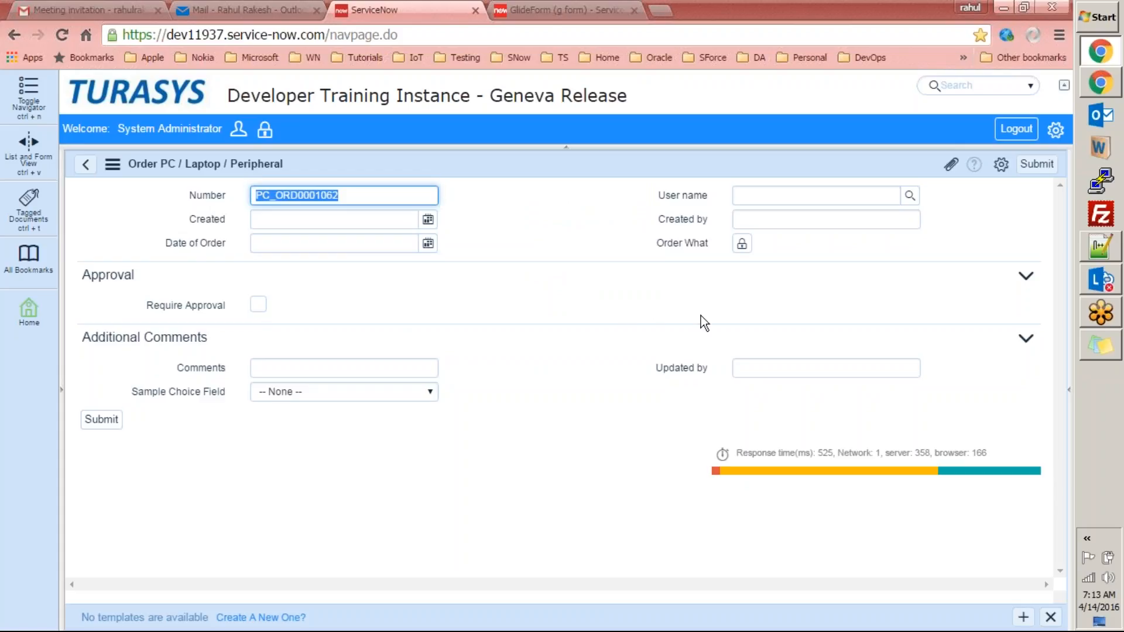
click(267, 301)
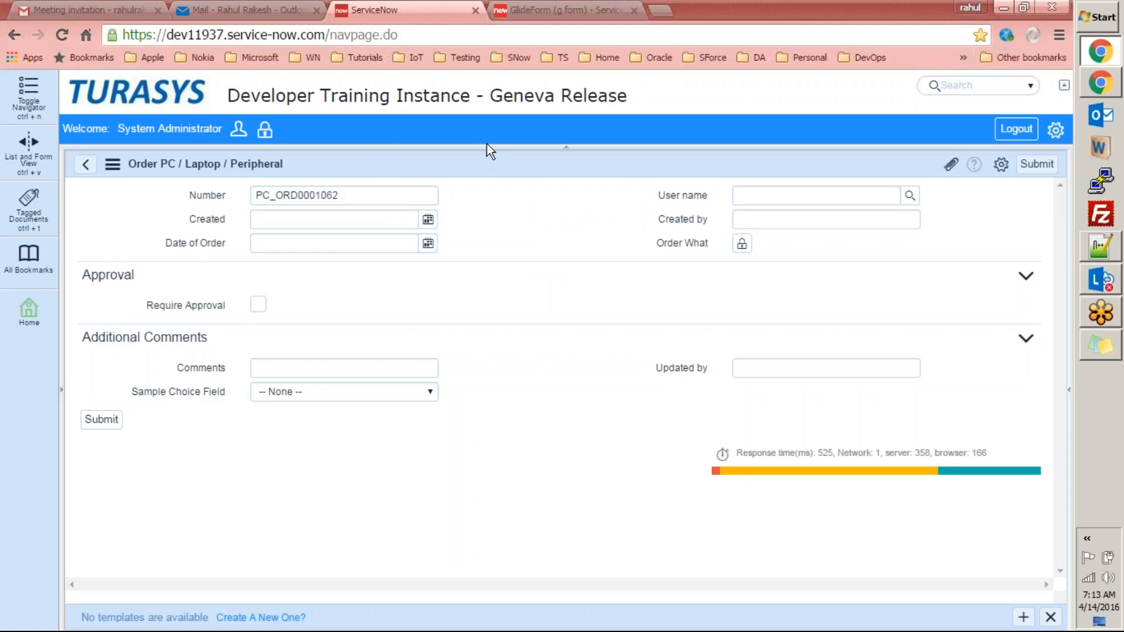
right_click(488, 163)
mouse_move(556, 201)
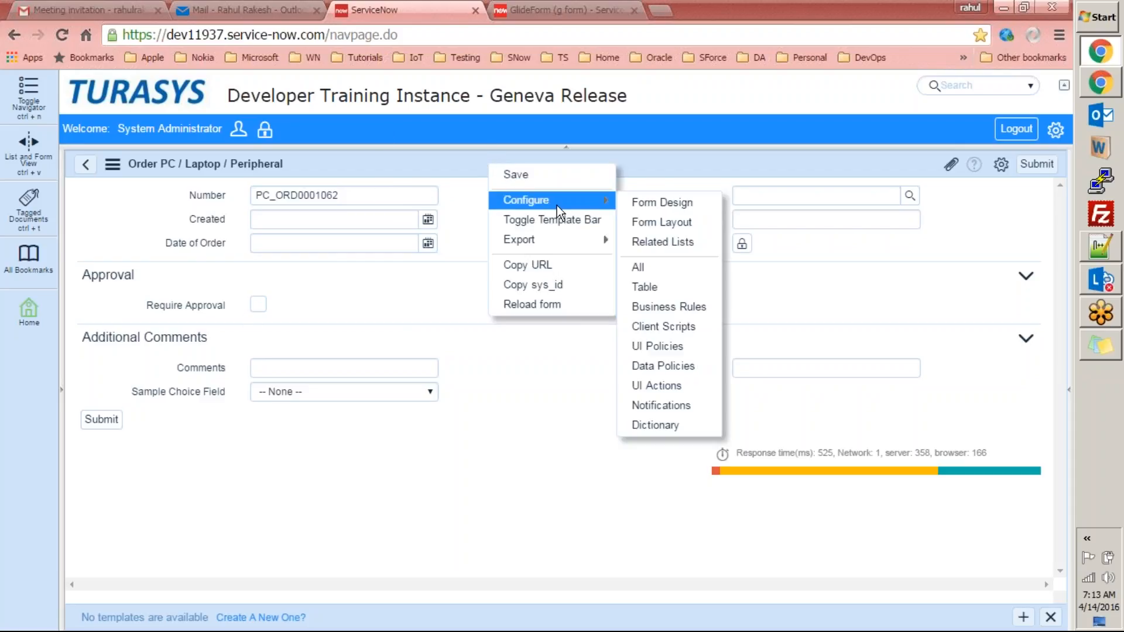
Open the 'Make Approval by mandatory' UI policy and copy the setVisible line from Execute if false.
click(657, 347)
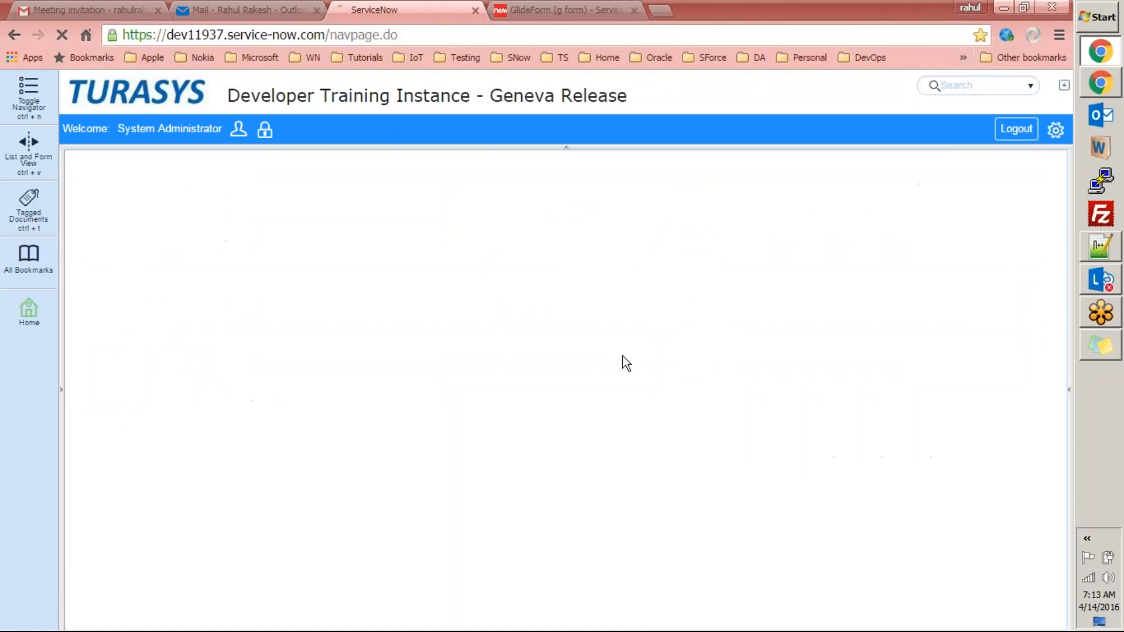
click(343, 248)
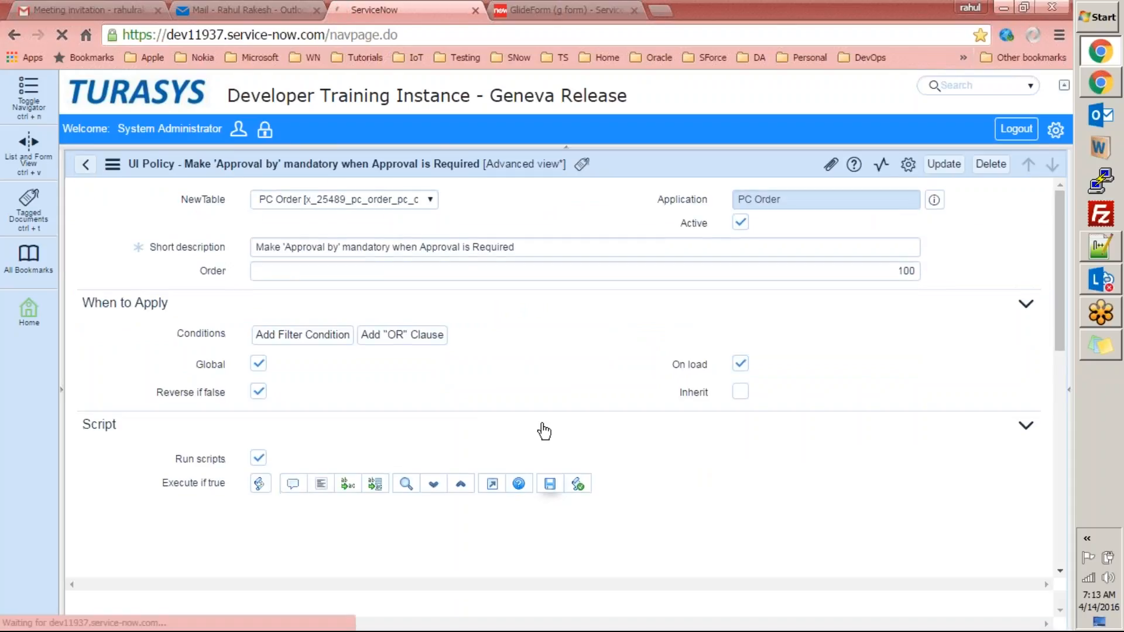
drag(1062, 249, 1061, 405)
click(558, 476)
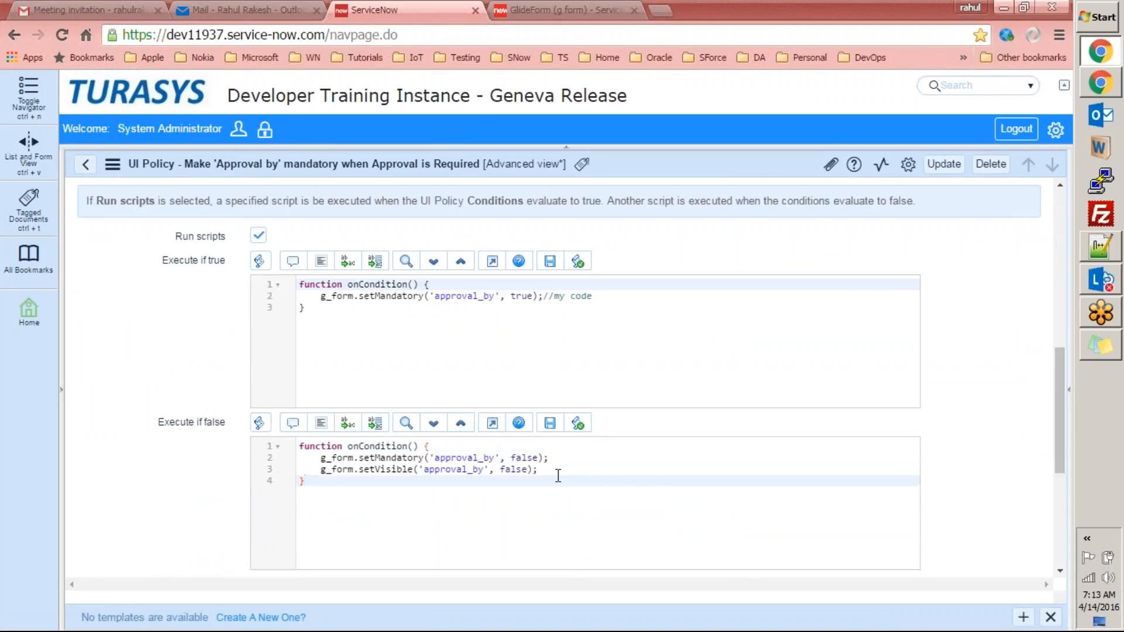
key(Up)
key(Home)
key(shift+End)
key(ctrl+c)
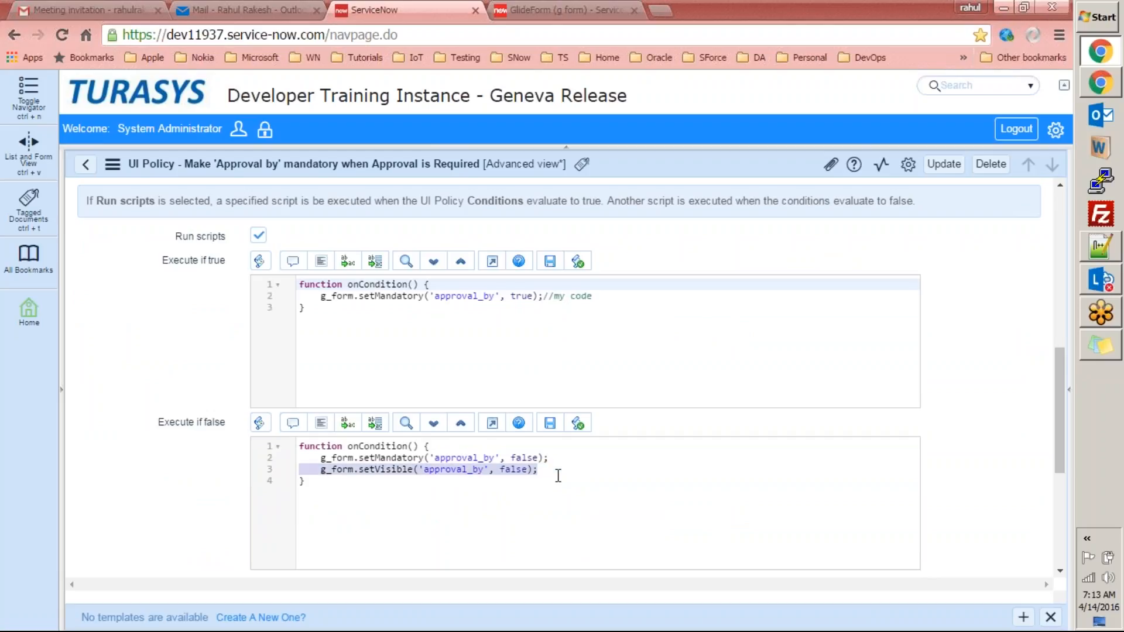
Paste it into Execute if true as setVisible('approval_by', true) and update the policy.
click(620, 297)
key(Return)
key(ctrl+v)
double_click(533, 307)
text(true)
click(645, 348)
click(944, 165)
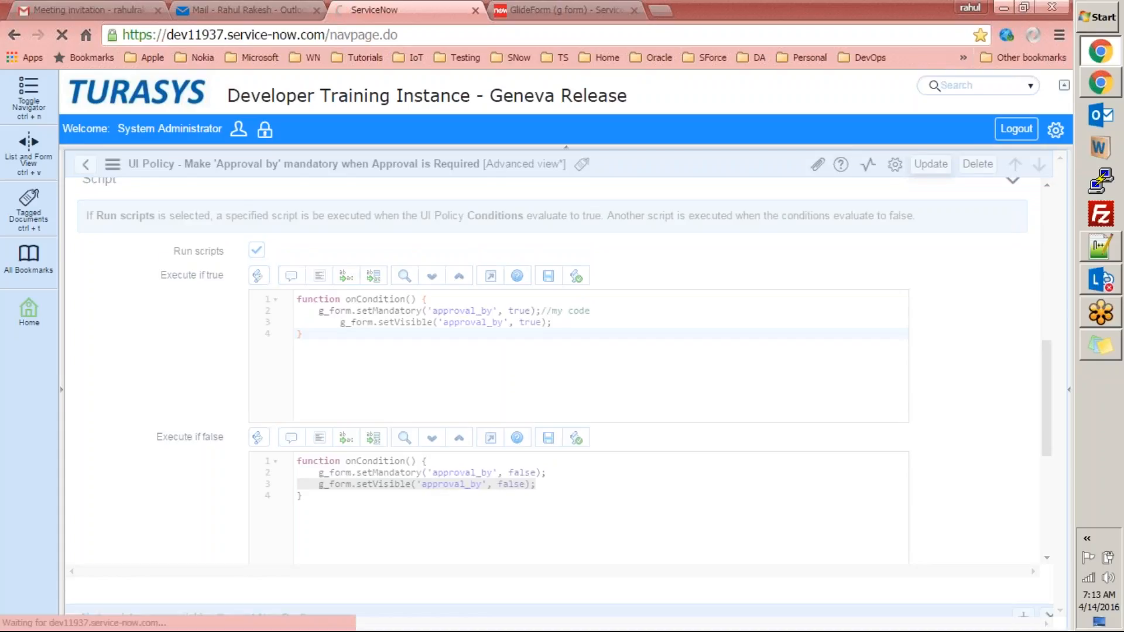
click(177, 165)
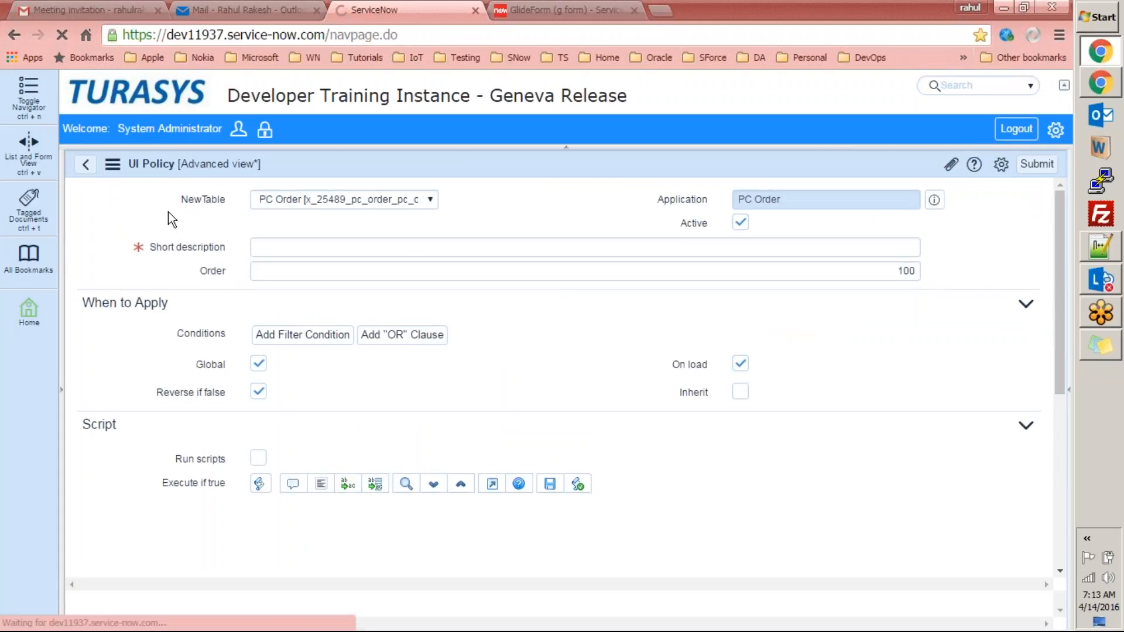
Create a new PC order, PC_ORD0001063, from the PC Orders list.
click(29, 93)
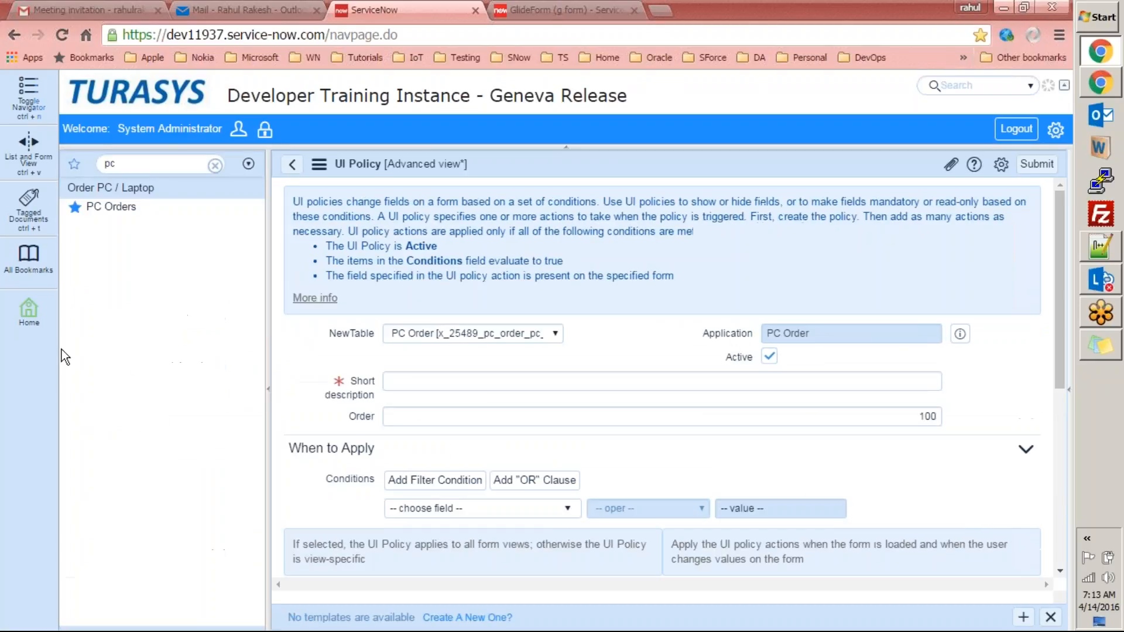
click(112, 207)
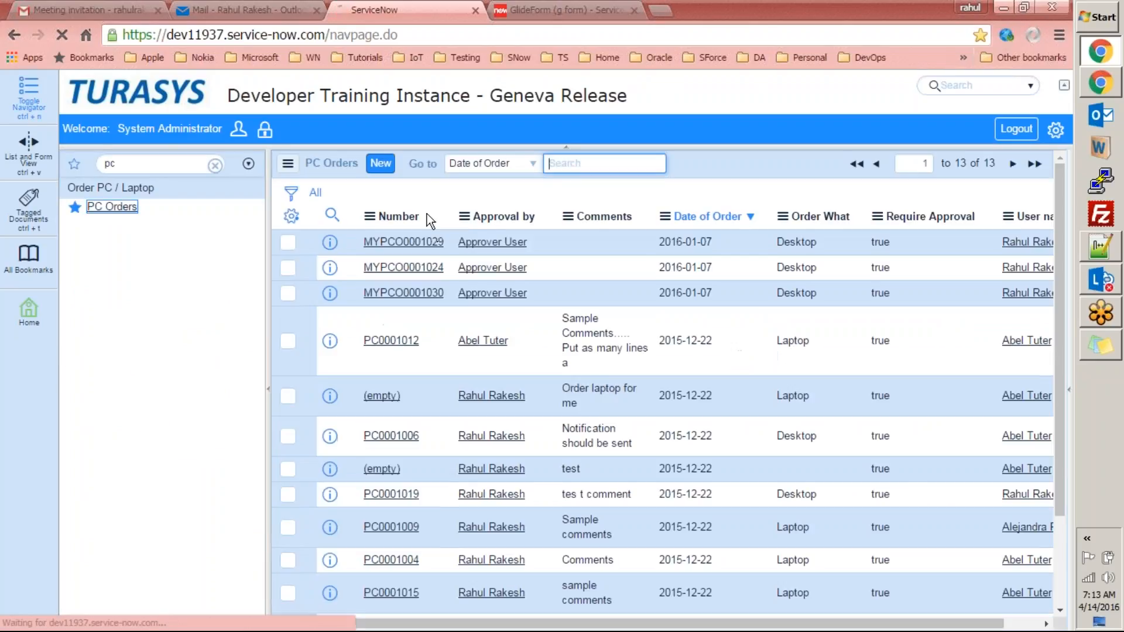
click(387, 165)
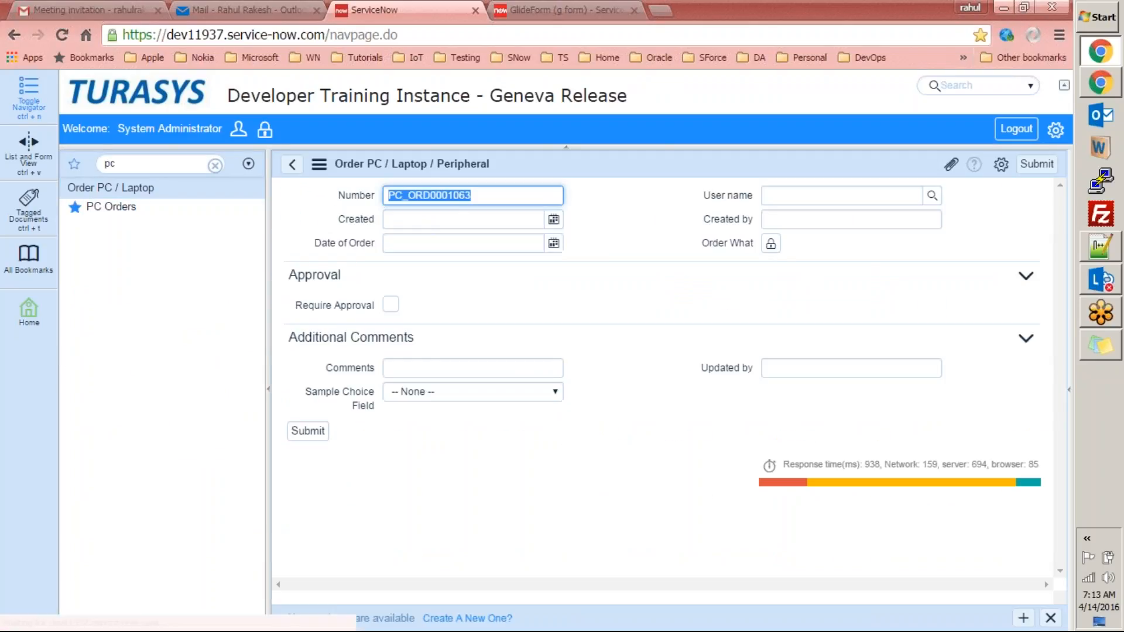
Toggle Require Approval repeatedly to confirm Approval by shows only when it is checked.
click(390, 305)
click(391, 305)
click(391, 305)
click(391, 304)
click(391, 304)
click(391, 305)
click(391, 305)
click(391, 304)
click(391, 304)
click(392, 305)
click(391, 304)
click(391, 304)
click(391, 304)
click(391, 304)
click(391, 305)
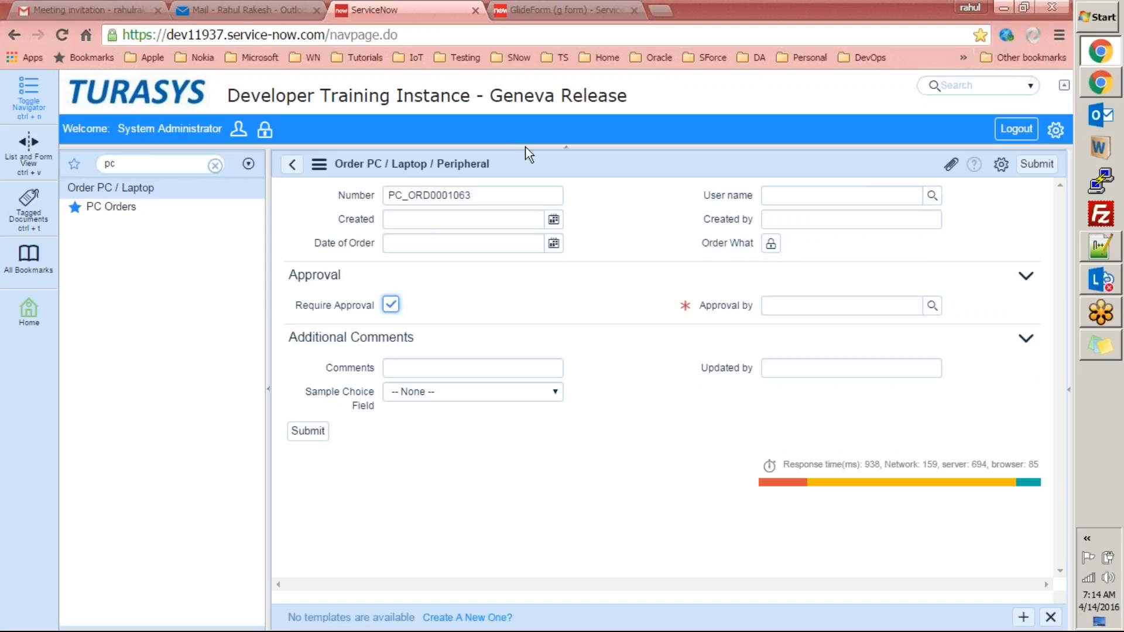
key(ctrl+Tab)
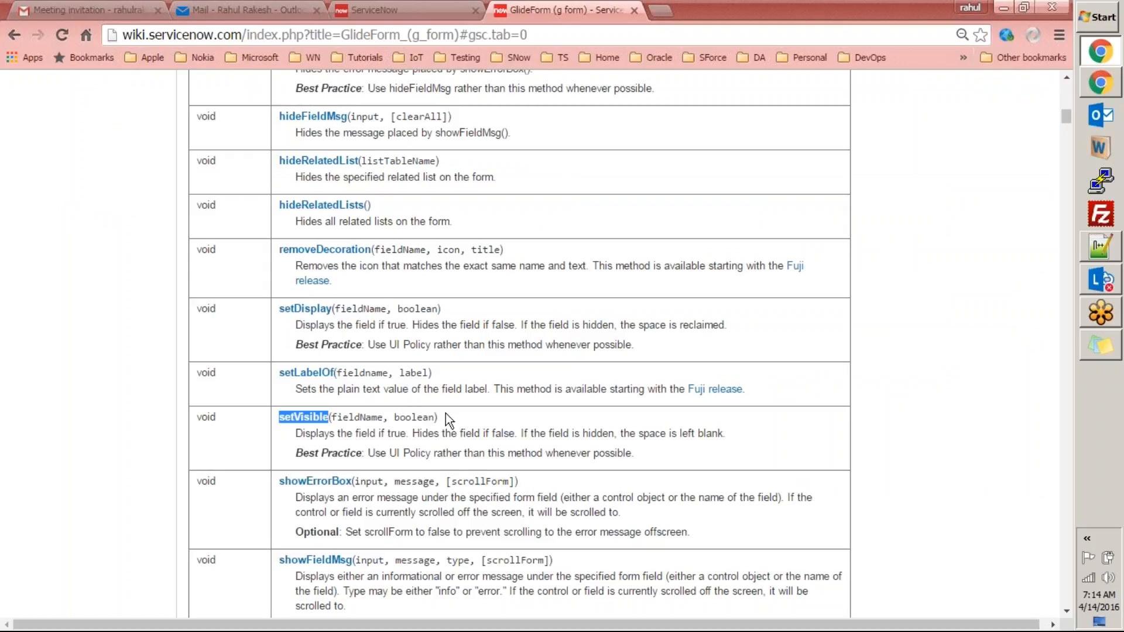
Read the showErrorBox and showFieldMsg entries in the GlideForm reference, then return to ServiceNow.
click(296, 483)
drag(306, 567, 355, 564)
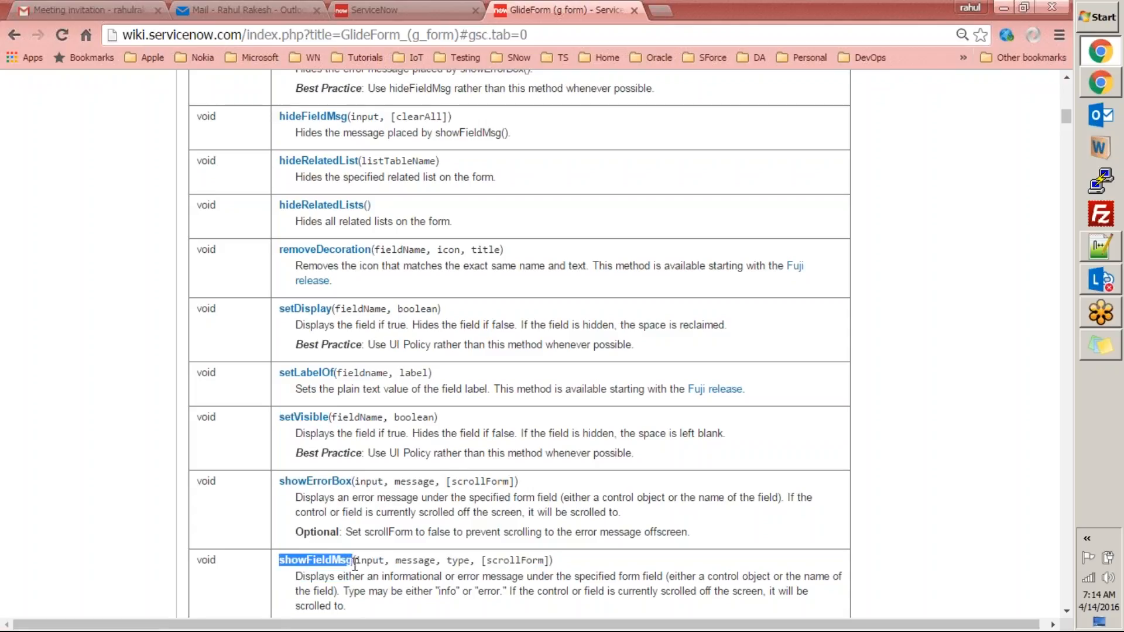
click(410, 11)
Open the PC order table's UI Policies, discarding the unsaved order, and open the Approval by policy.
right_click(662, 161)
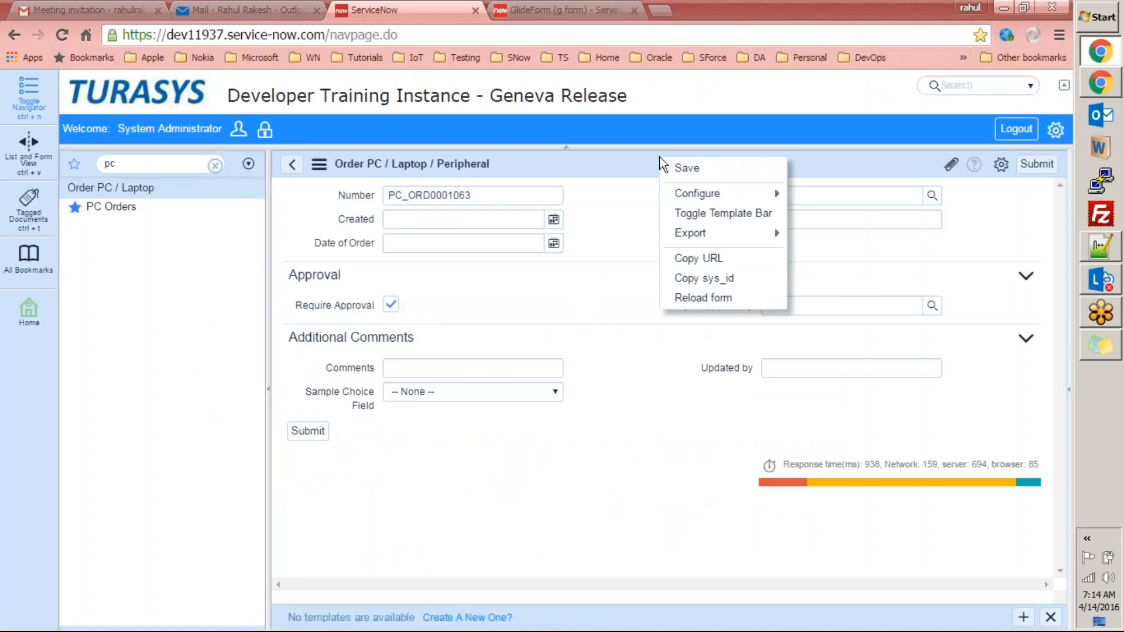
mouse_move(738, 198)
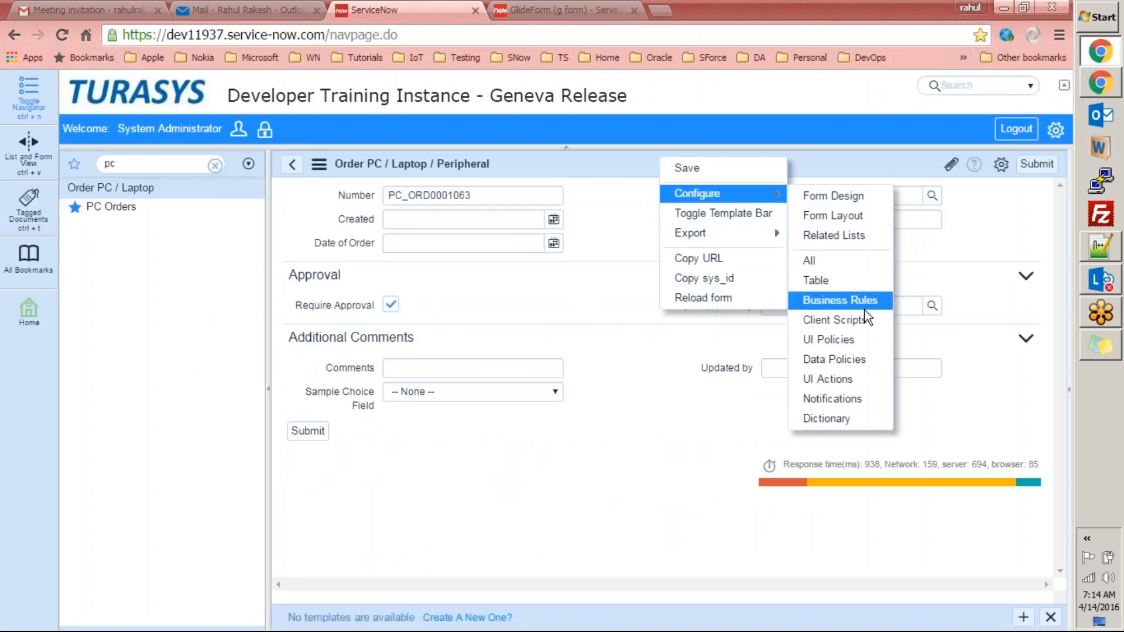
click(835, 350)
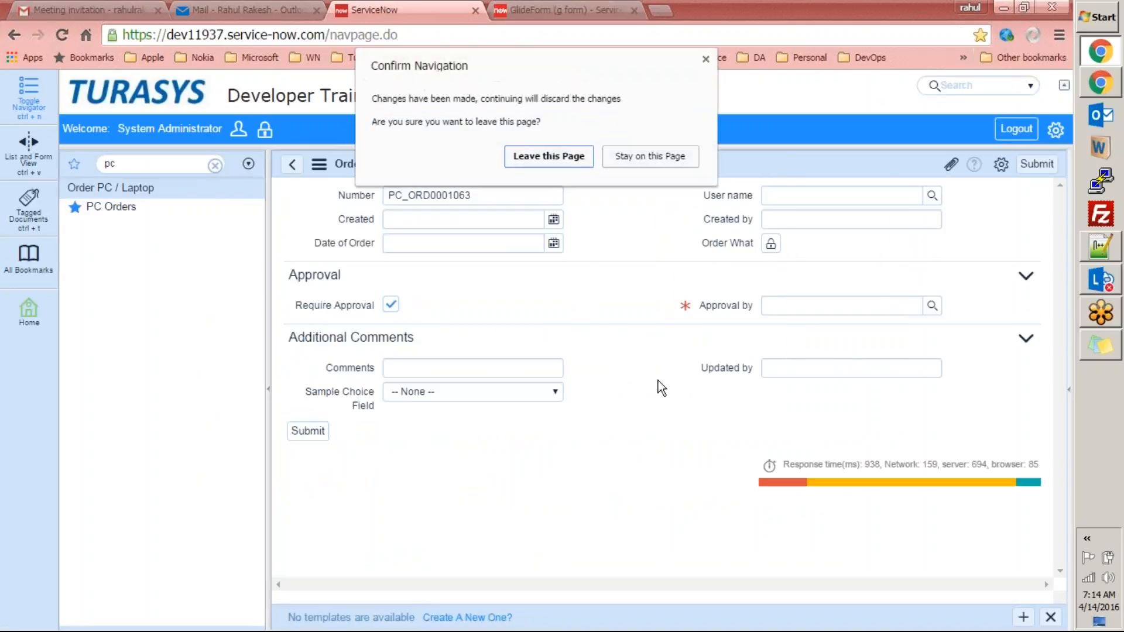
click(554, 164)
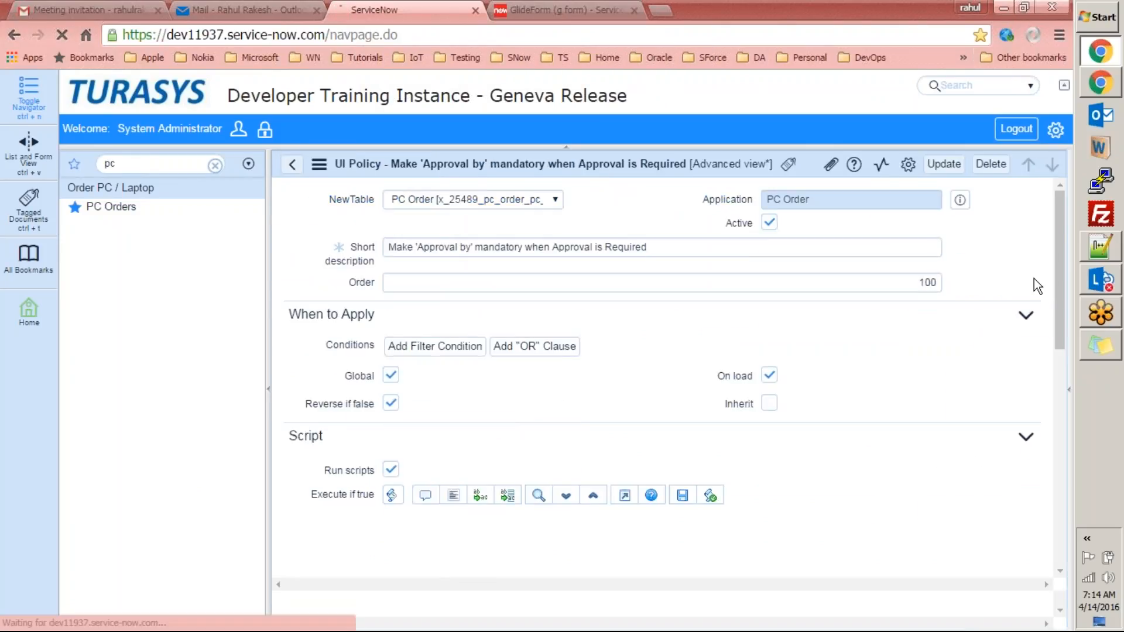
drag(1057, 275, 1059, 393)
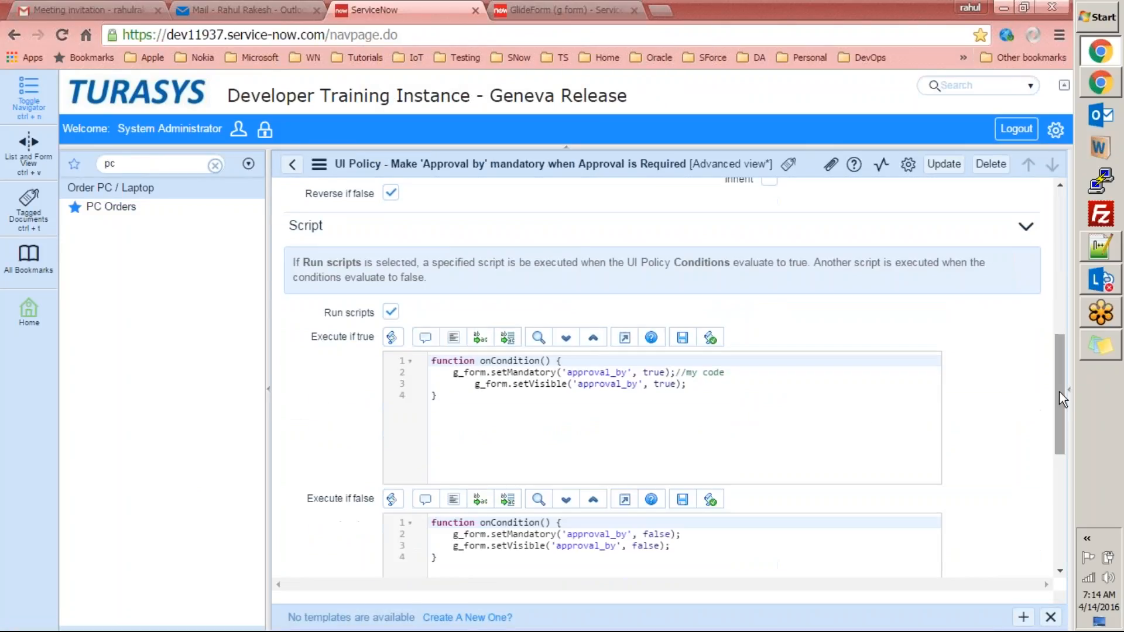
Add an alert("test"); line after setVisible in the Execute if true script.
click(708, 384)
key(Return)
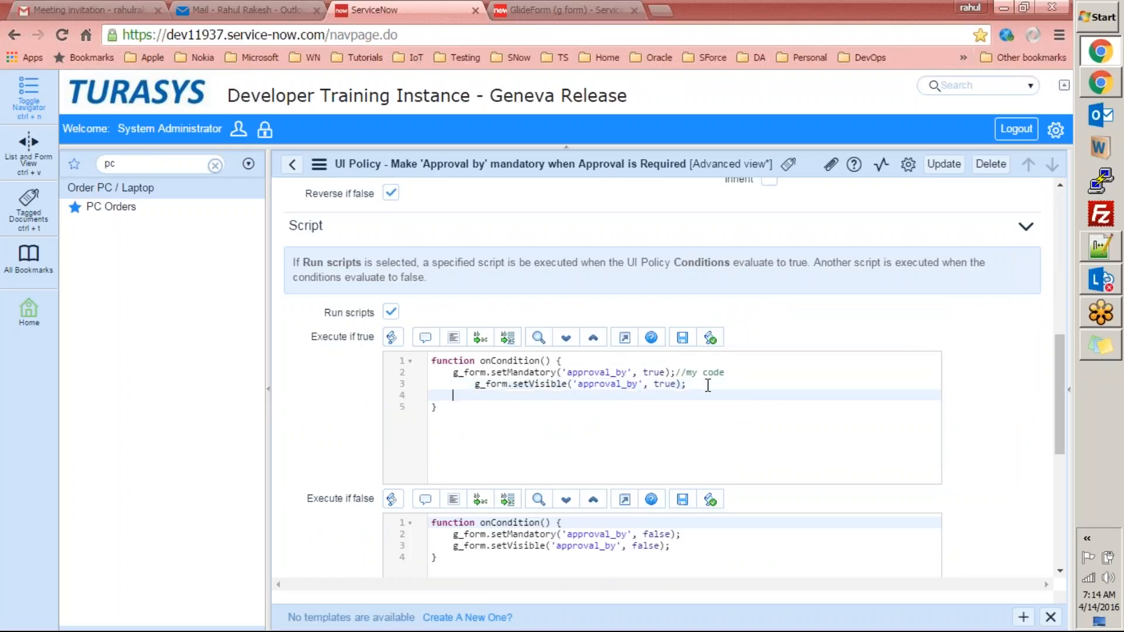
text(alert();)
key(Left)
text("test")
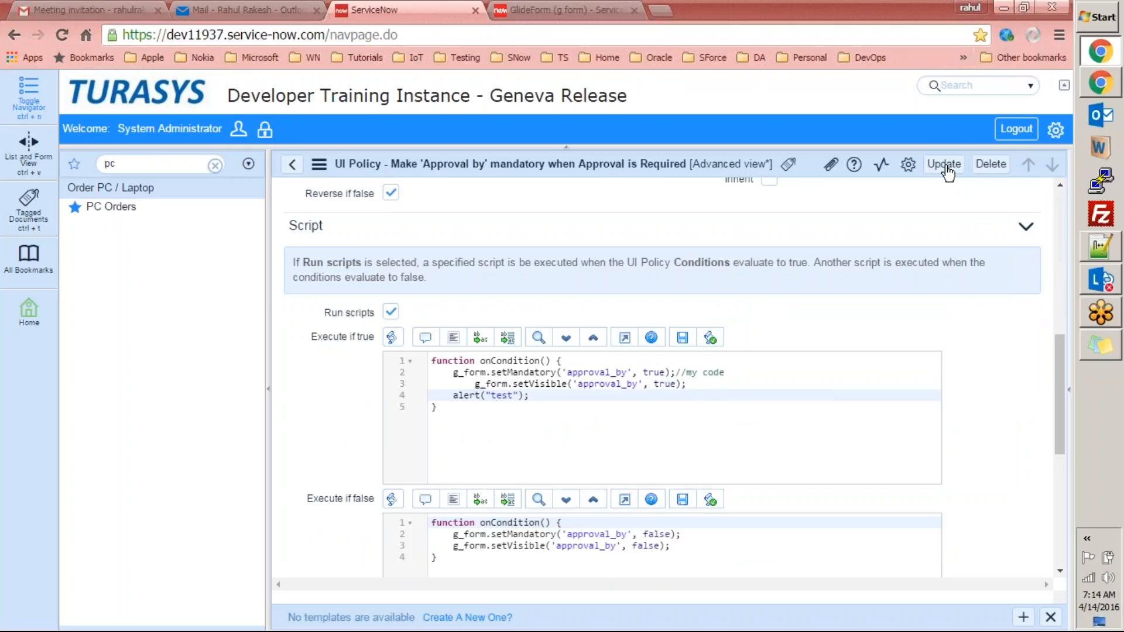
Update the policy, tick Require Approval on new order PC_ORD0001064, and dismiss the "test" alert.
click(945, 168)
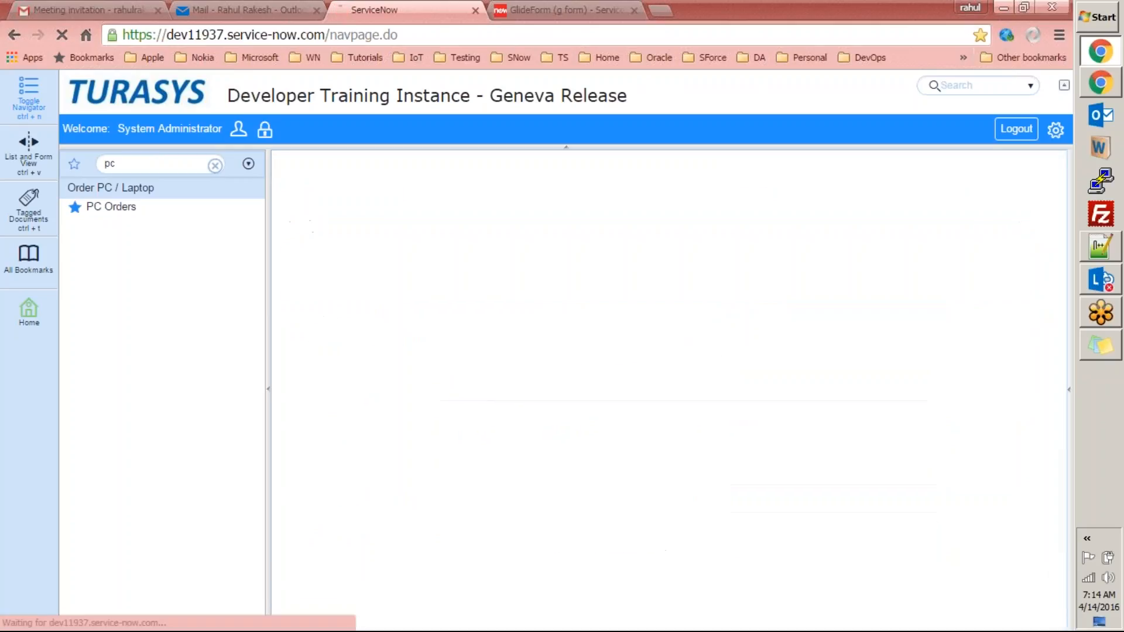
click(130, 207)
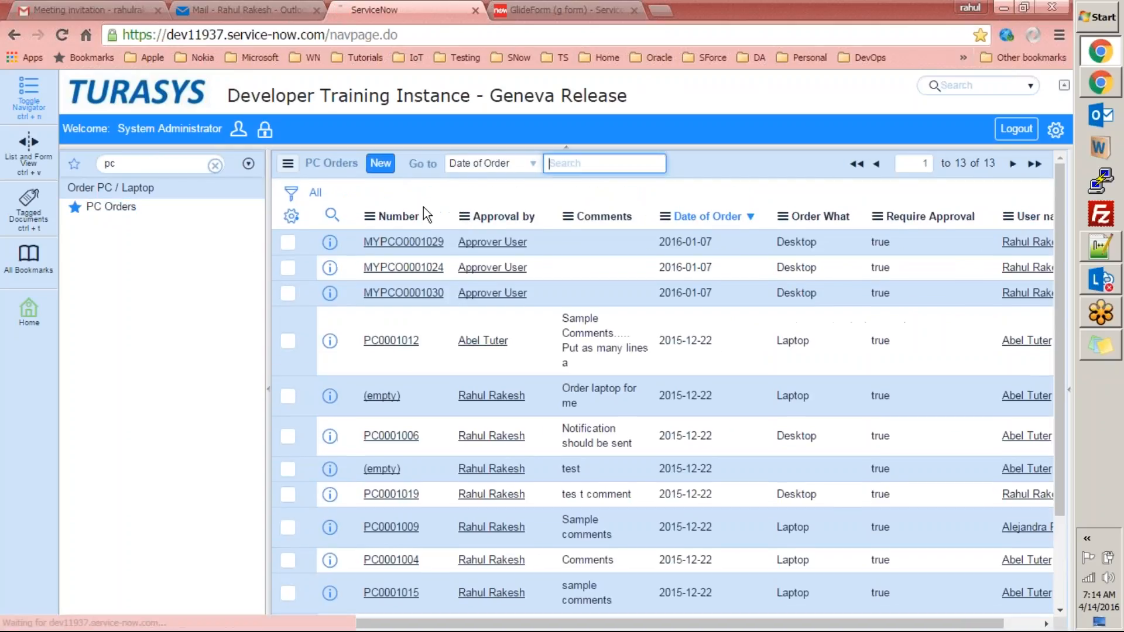
click(389, 168)
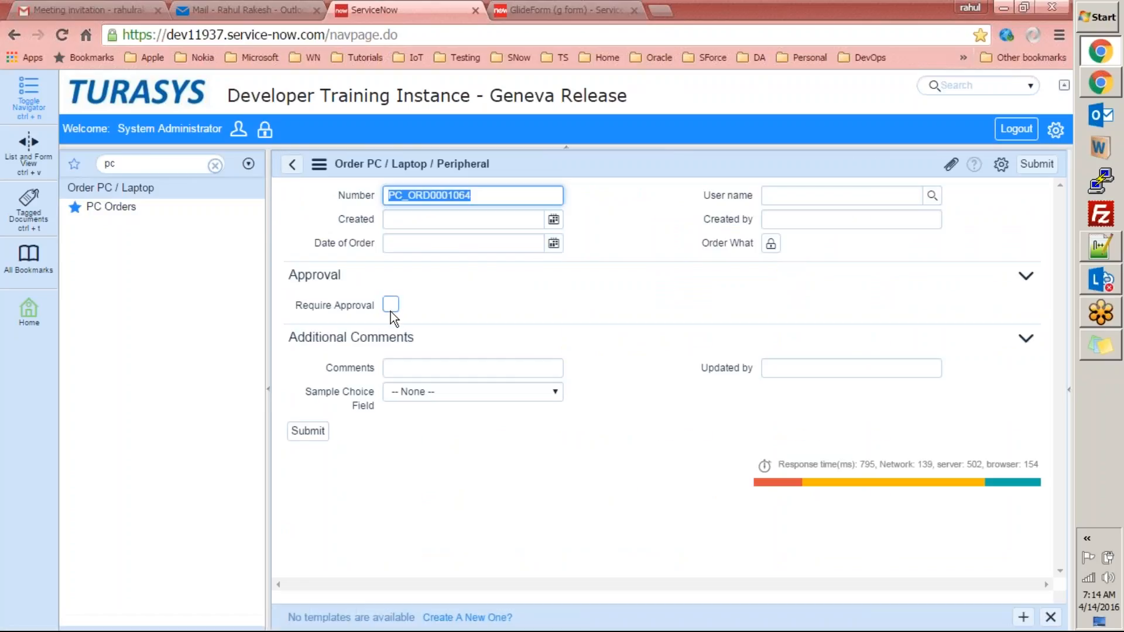
click(391, 306)
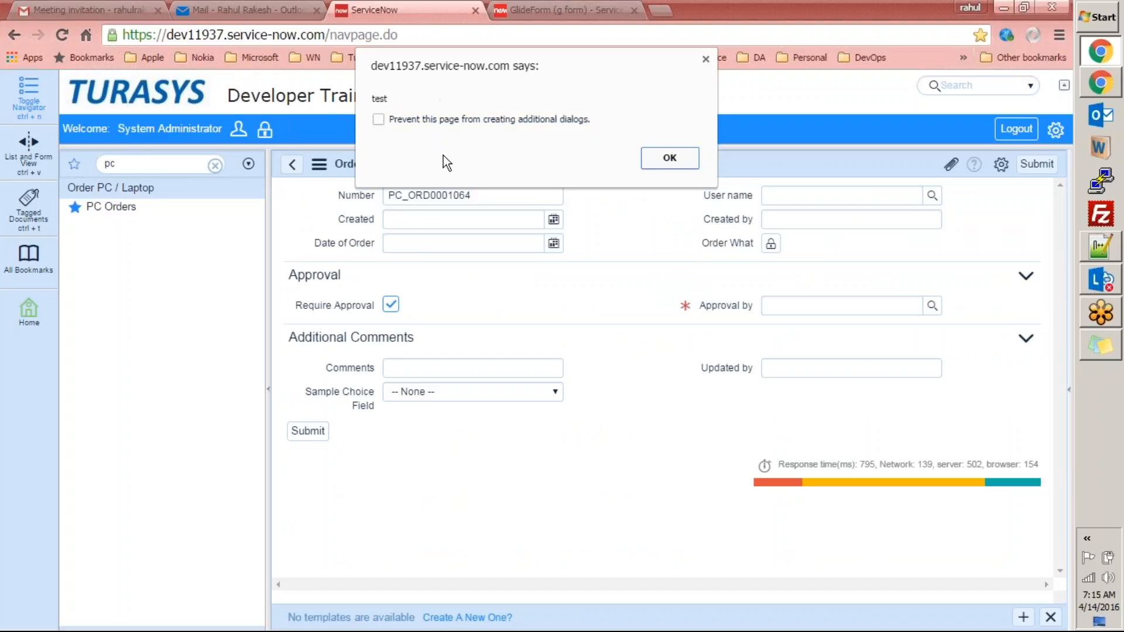
click(680, 159)
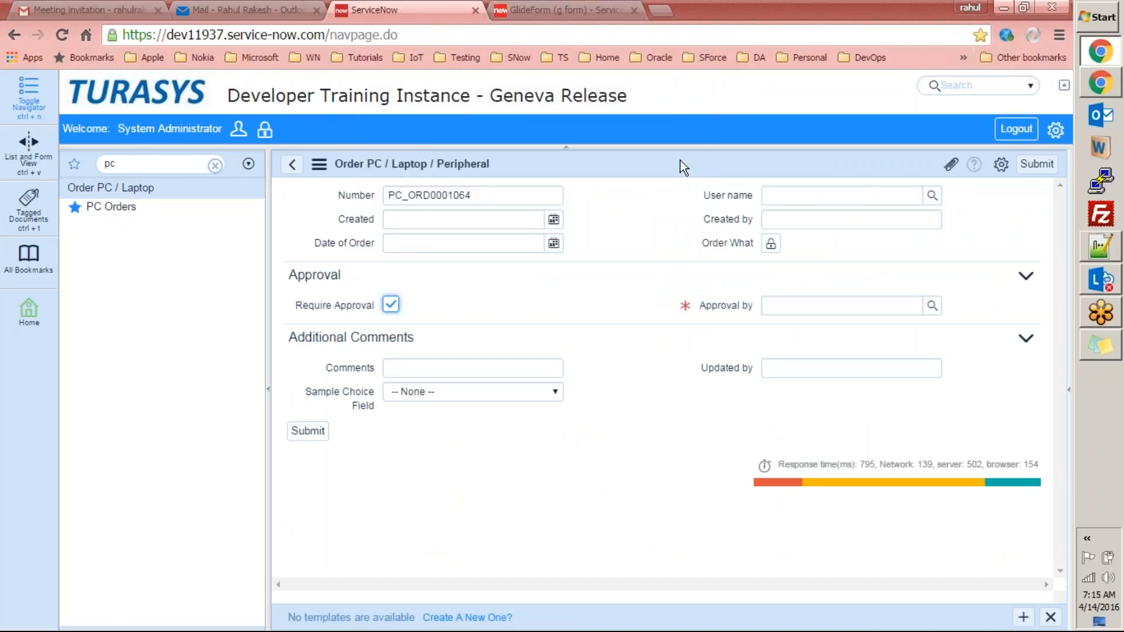
Look at the PC order table's UI Actions, then return to PC Orders and browse its list views.
right_click(669, 161)
mouse_move(746, 197)
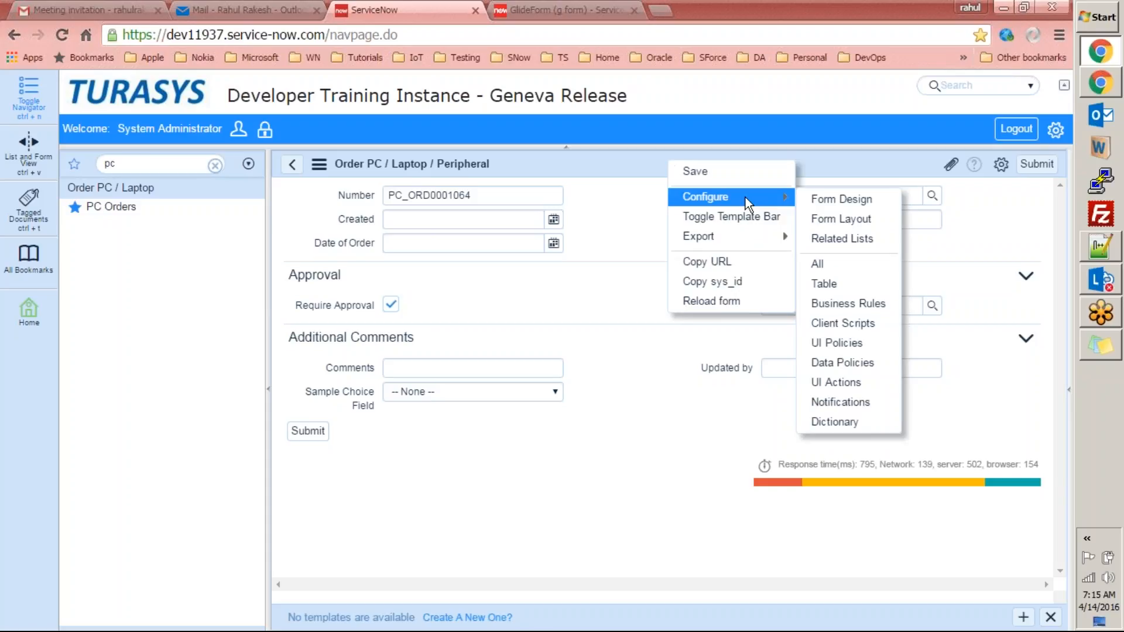
click(837, 383)
click(576, 179)
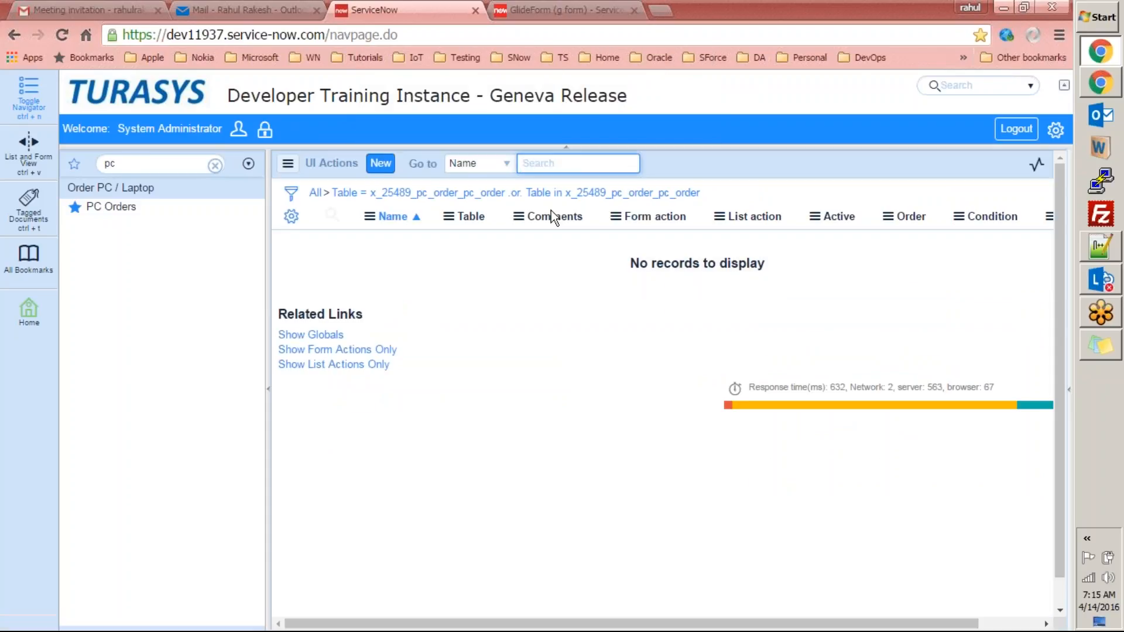
click(118, 209)
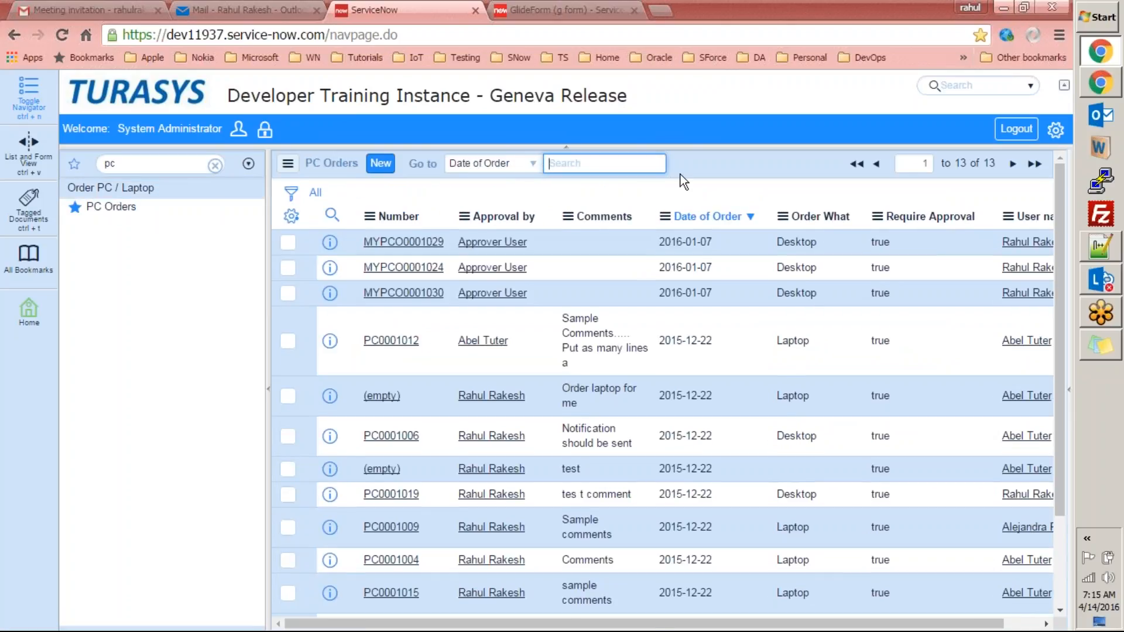
right_click(694, 156)
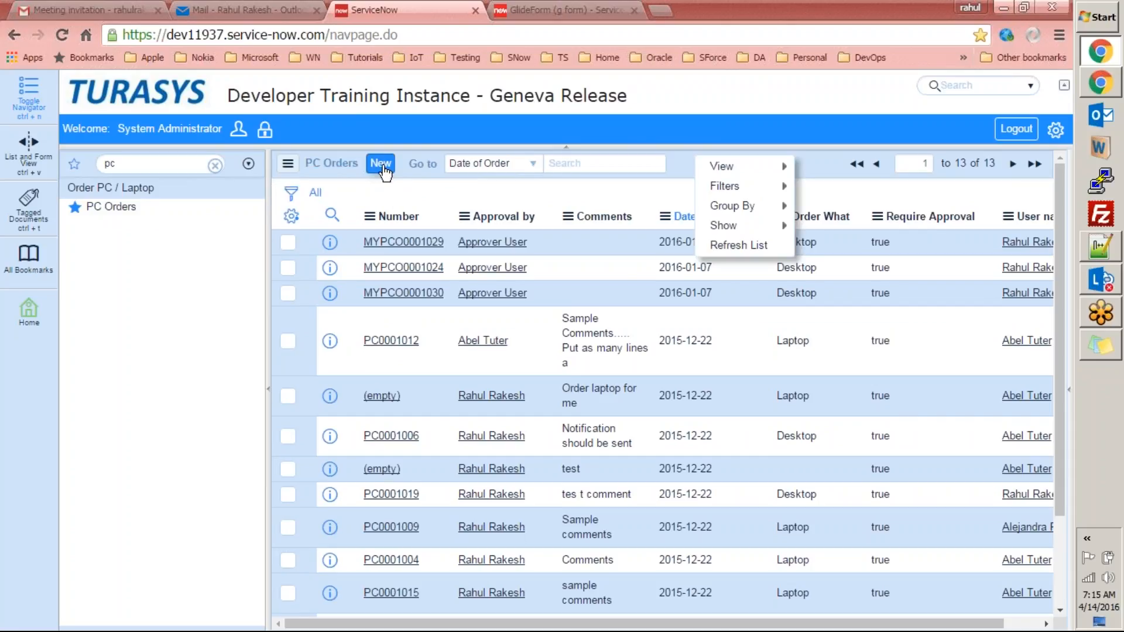
click(343, 167)
mouse_move(373, 171)
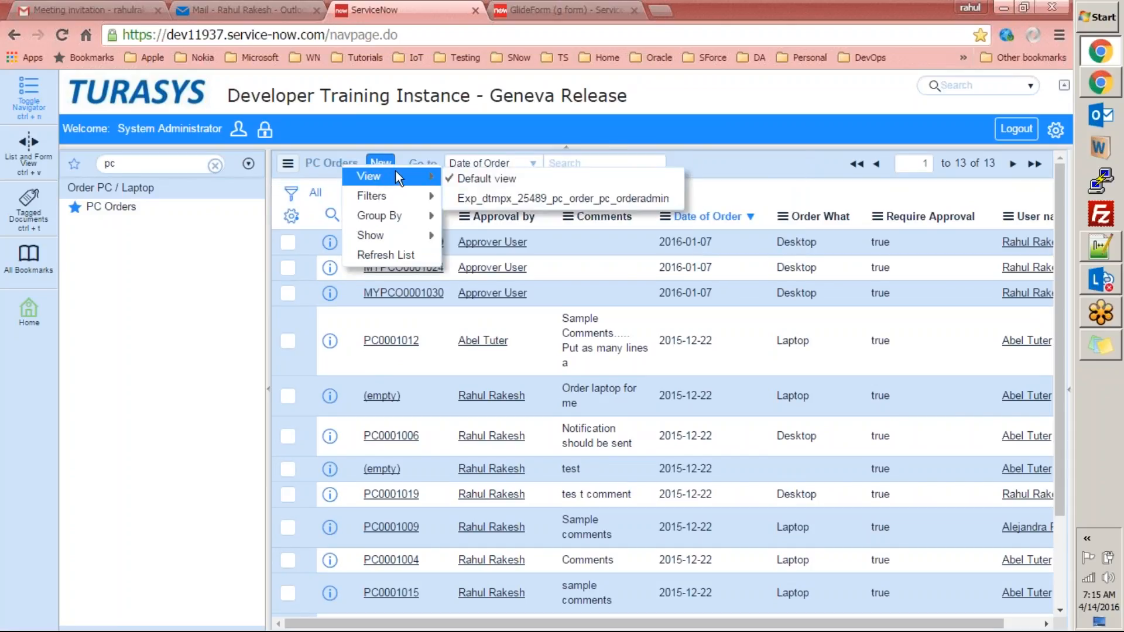
click(705, 152)
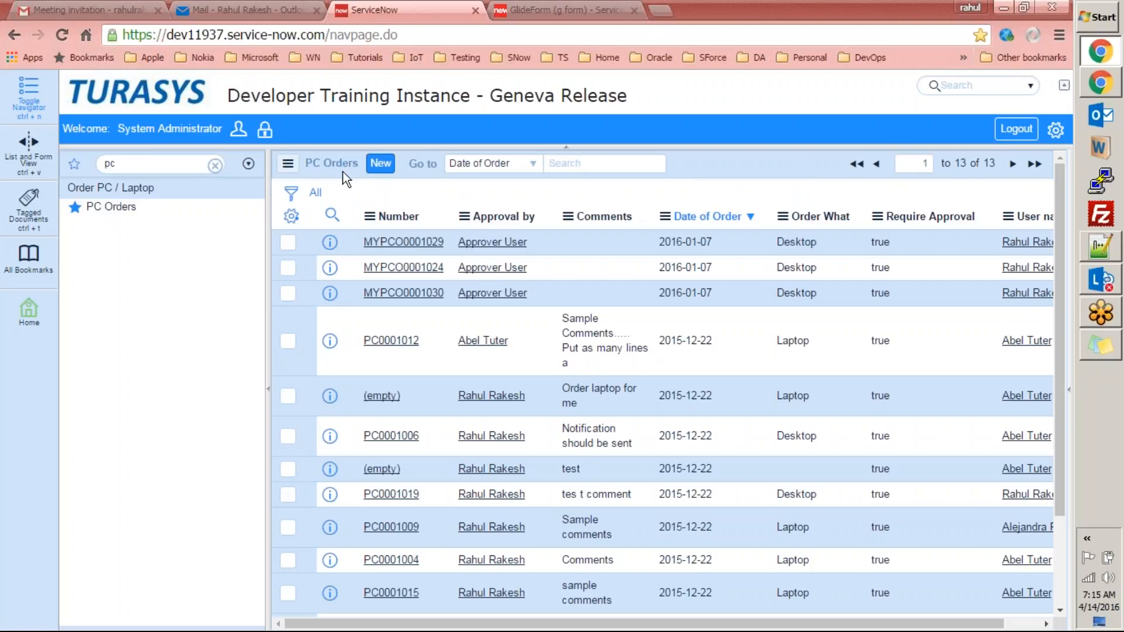
From a new PC order, open the 'Make Approval by mandatory' policy via Configure > UI Policies.
click(381, 163)
right_click(651, 163)
mouse_move(741, 198)
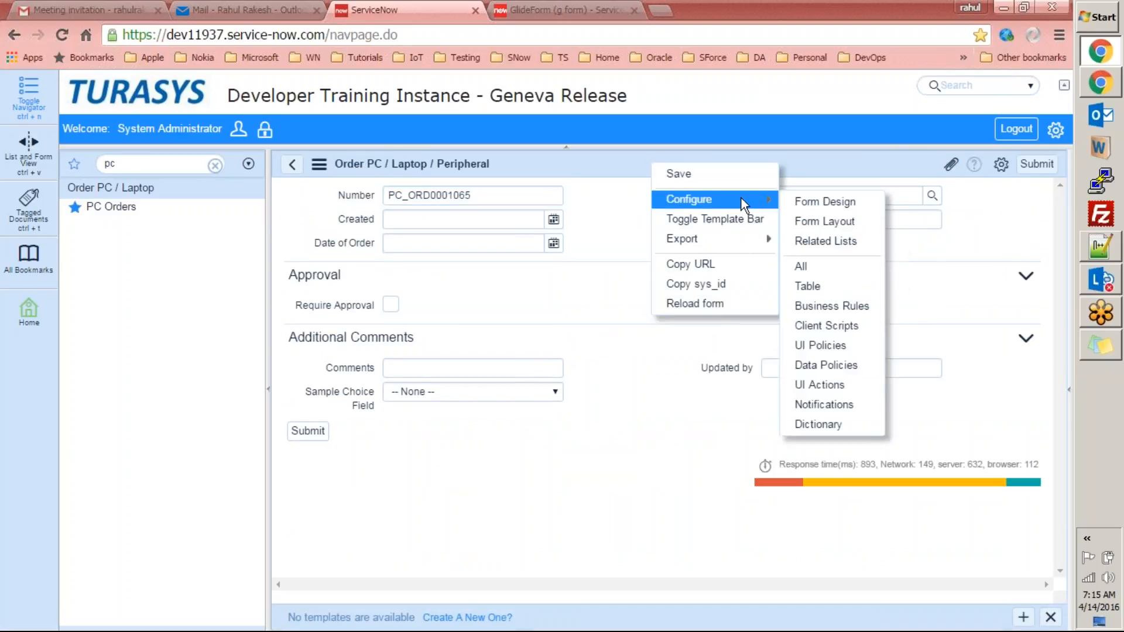
click(830, 347)
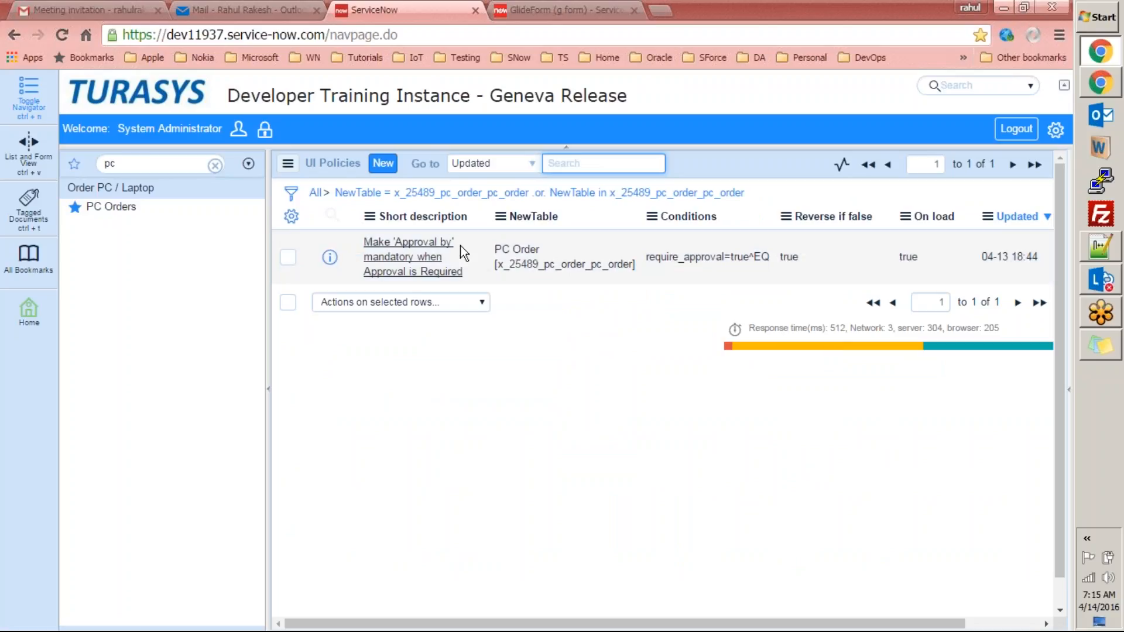
click(429, 256)
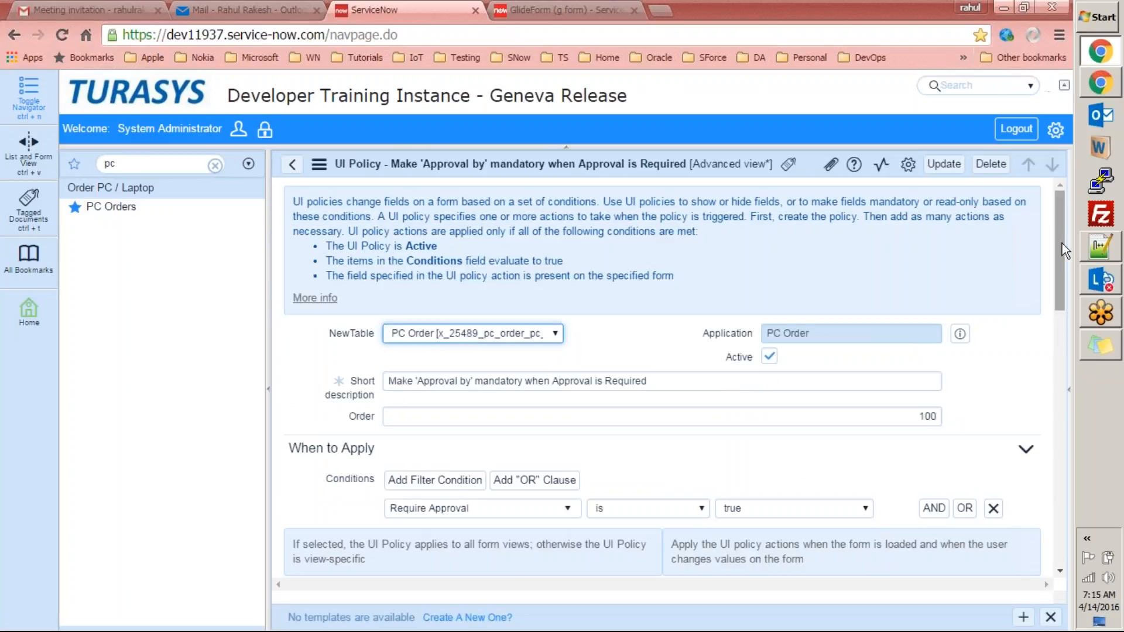
Add an empty if/else skeleton after the alert line in Execute if true.
drag(1064, 243, 1073, 391)
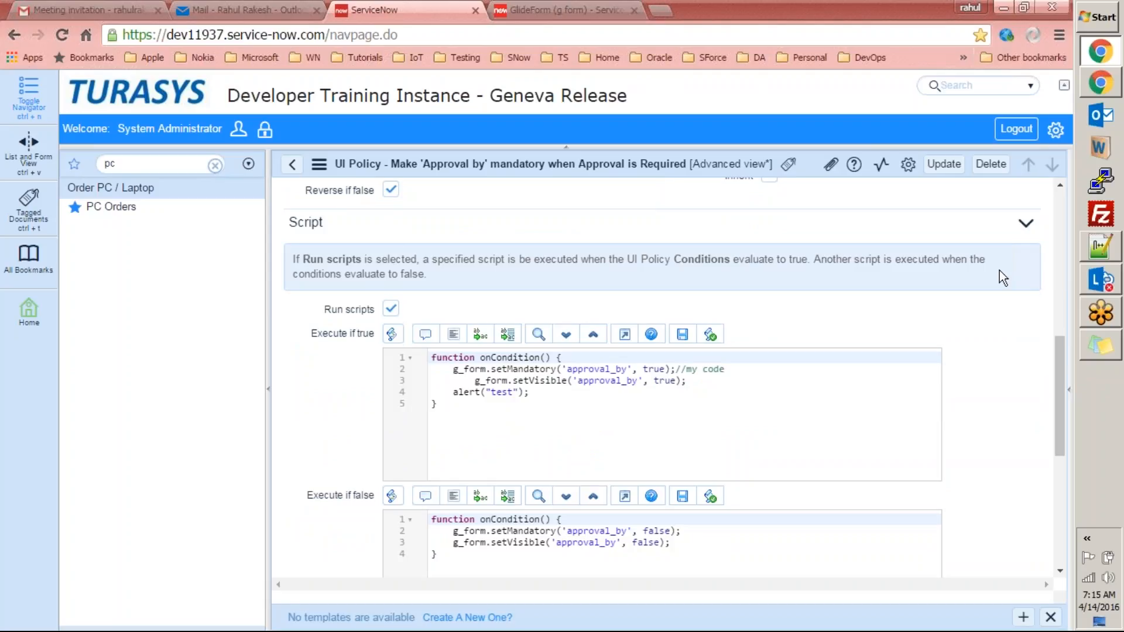
click(605, 392)
key(Return)
text(if)
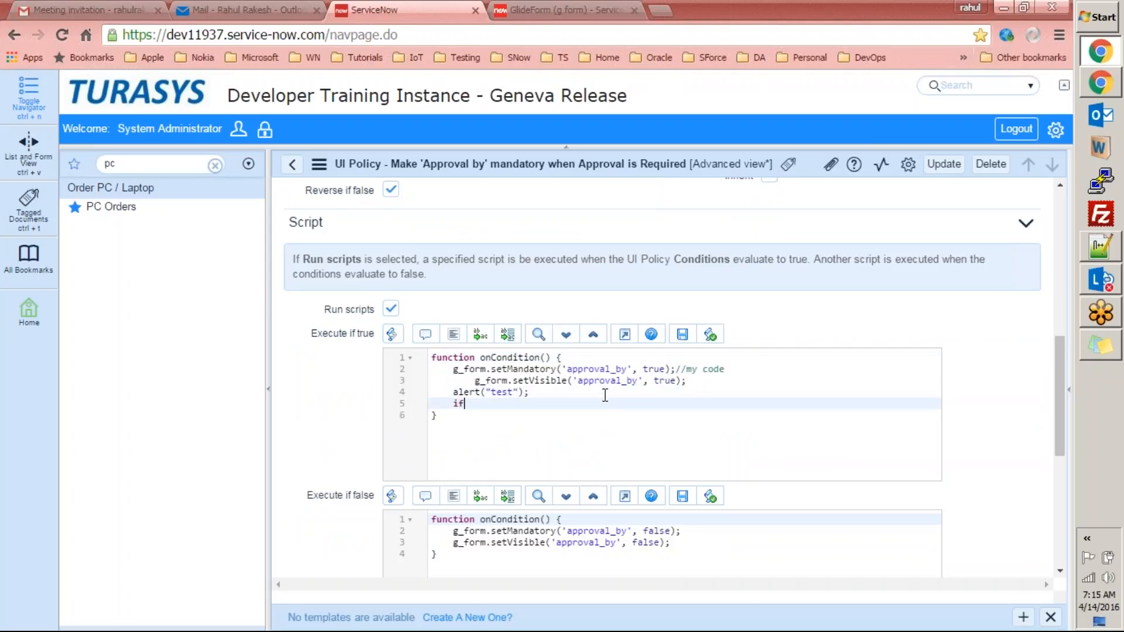
text((){})
key(Return)
key(Down)
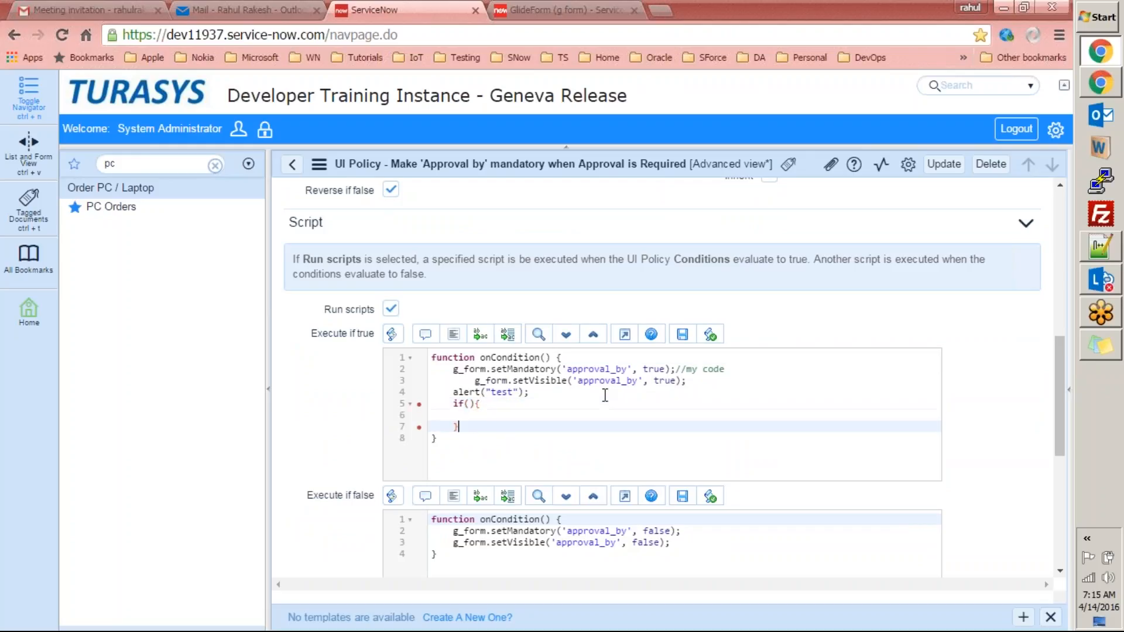
key(Return)
text(else)
key(Return)
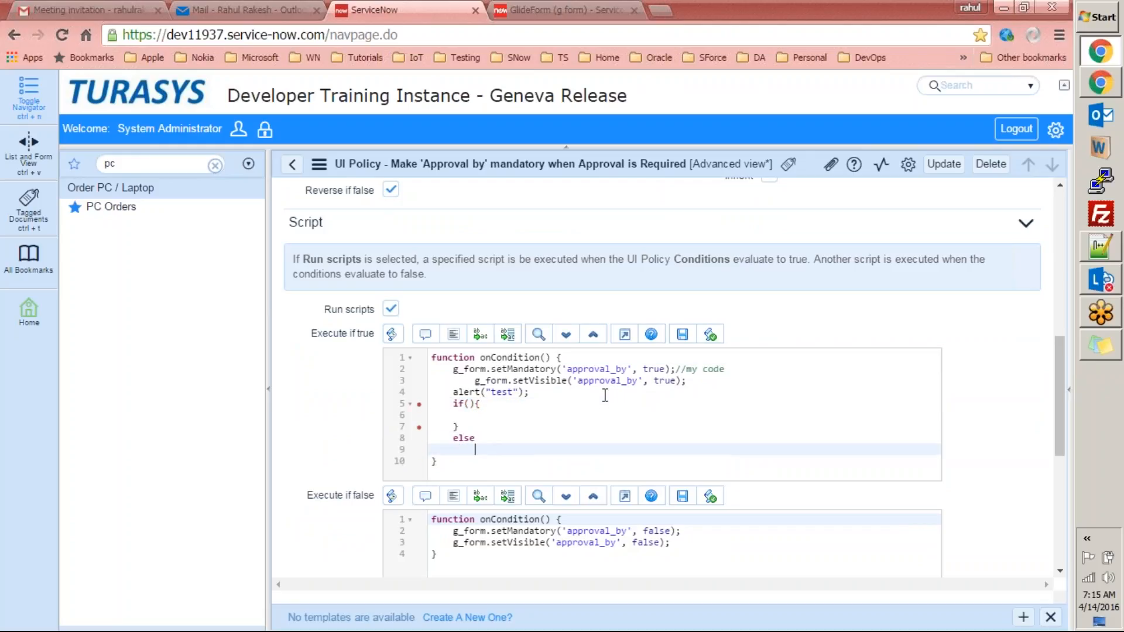
text({})
key(Return)
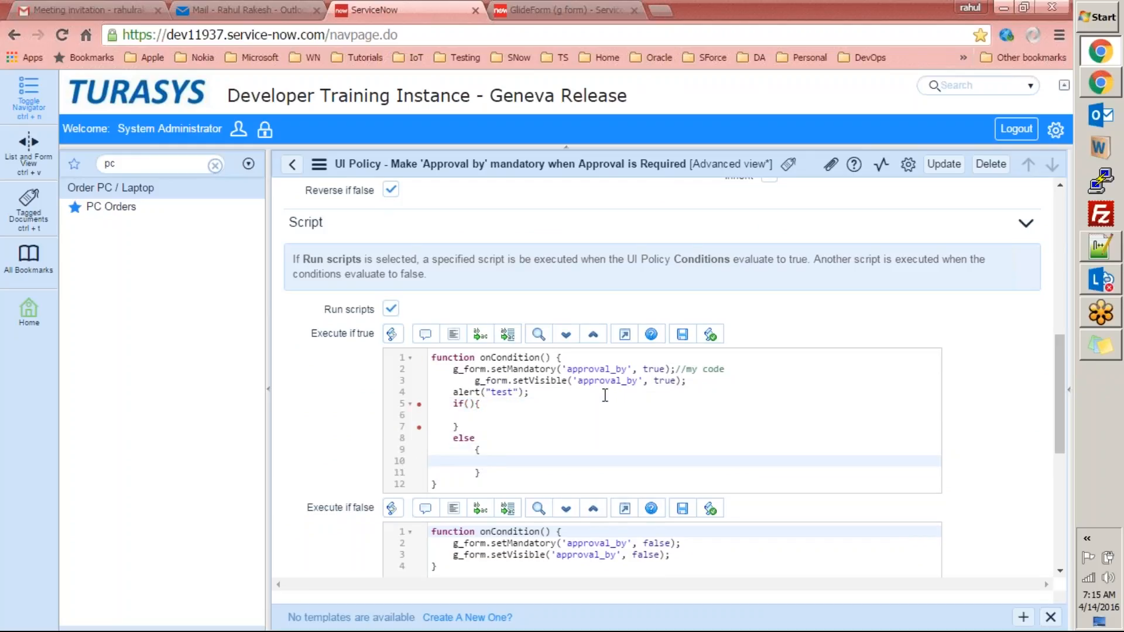
Insert the for-loop snippet over myArray after the else block.
key(Up)
key(Up)
key(Up)
key(Up)
key(Down)
key(Down)
key(Down)
key(Down)
key(Down)
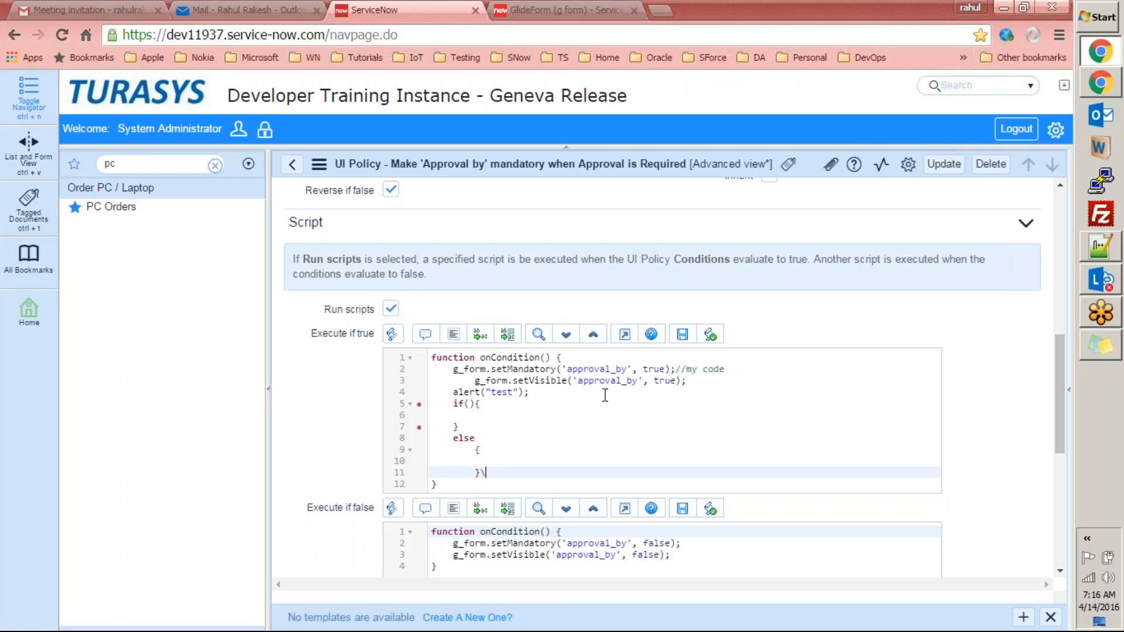
key(Return)
text(for)
key(Tab)
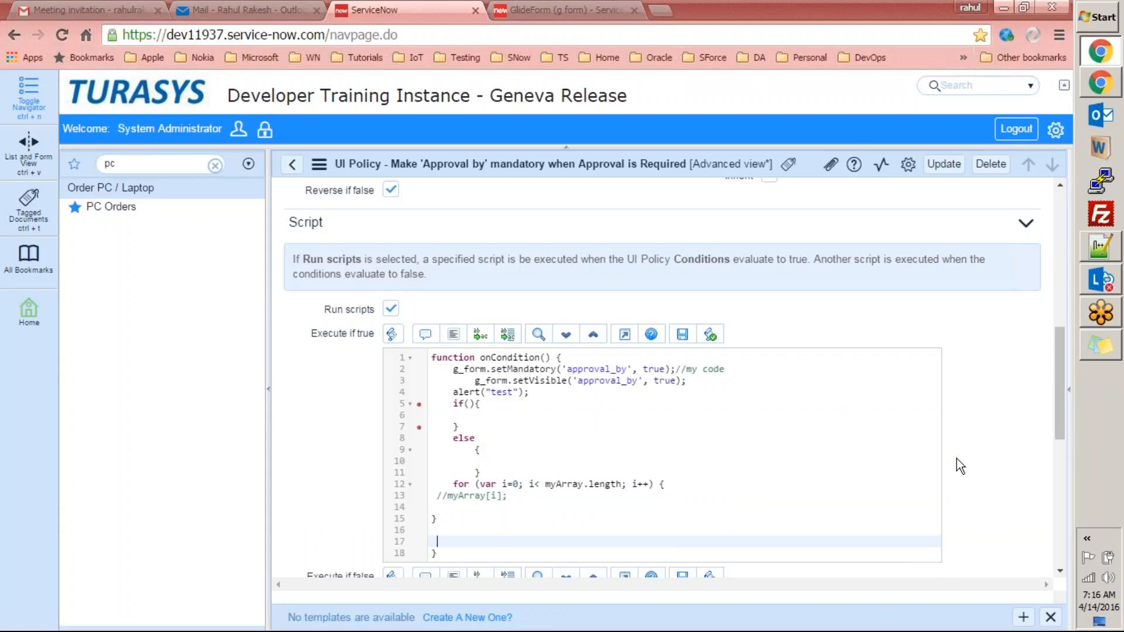
scroll(1059, 422, down, 2)
Add a g_form.addDecoration line after setVisible in the Execute if false script, then delete it.
scroll(1063, 455, down, 2)
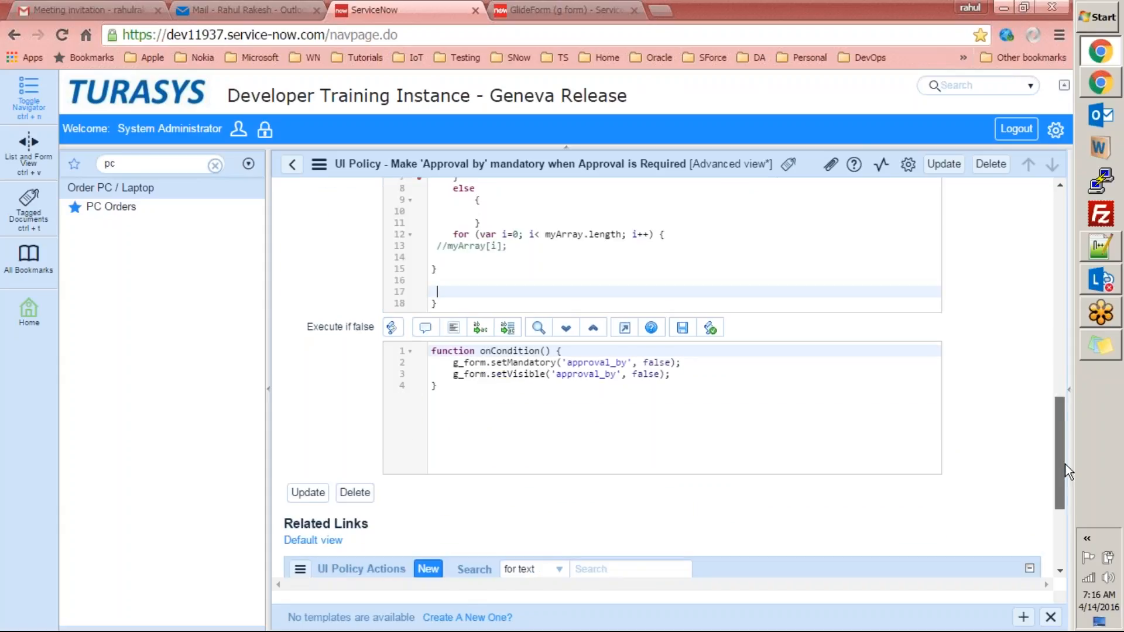
click(715, 370)
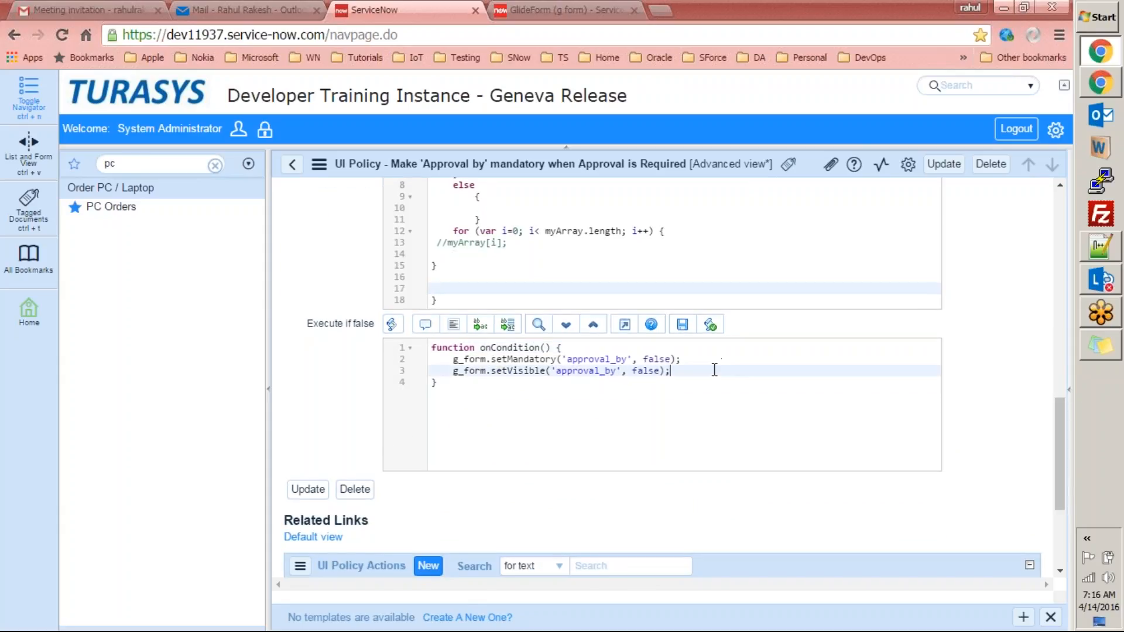
key(Return)
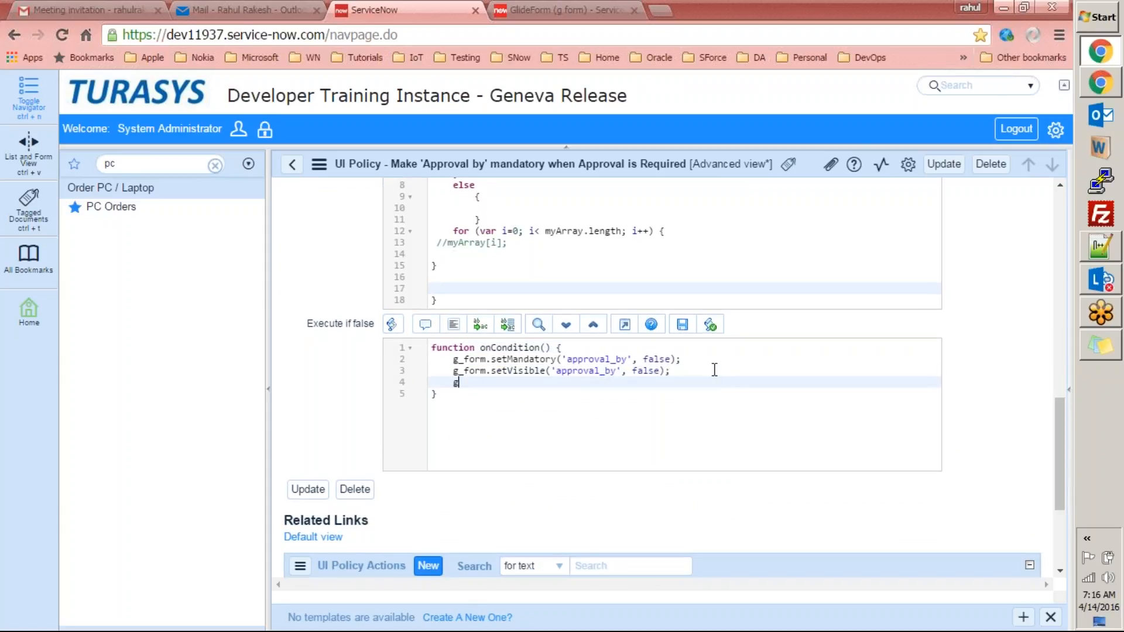
text(g_form.)
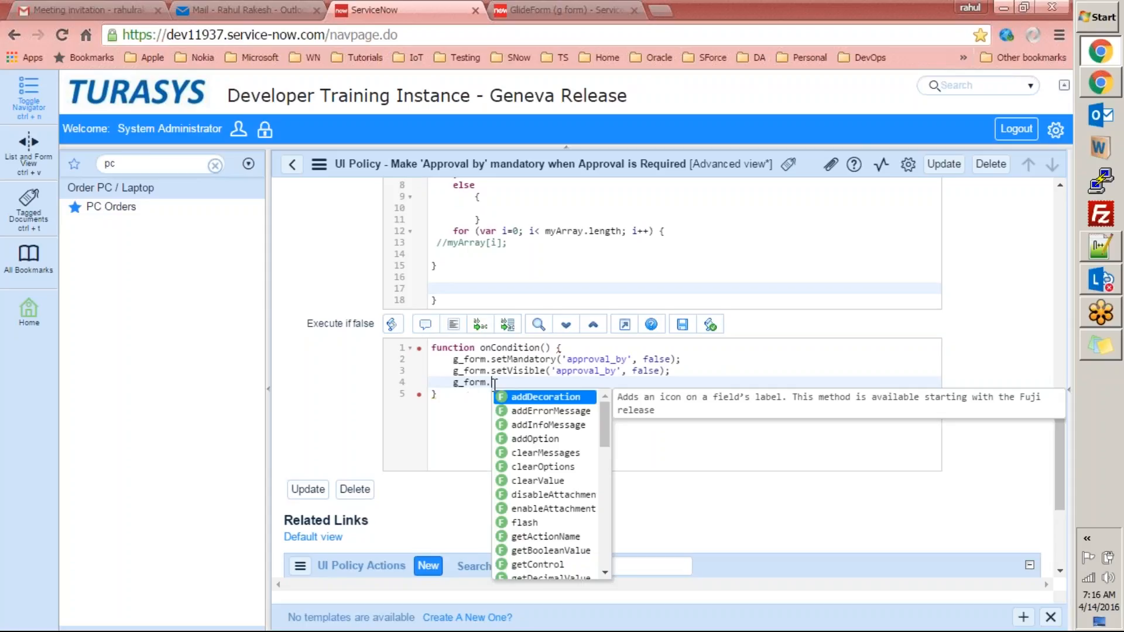
drag(606, 413, 597, 387)
click(565, 402)
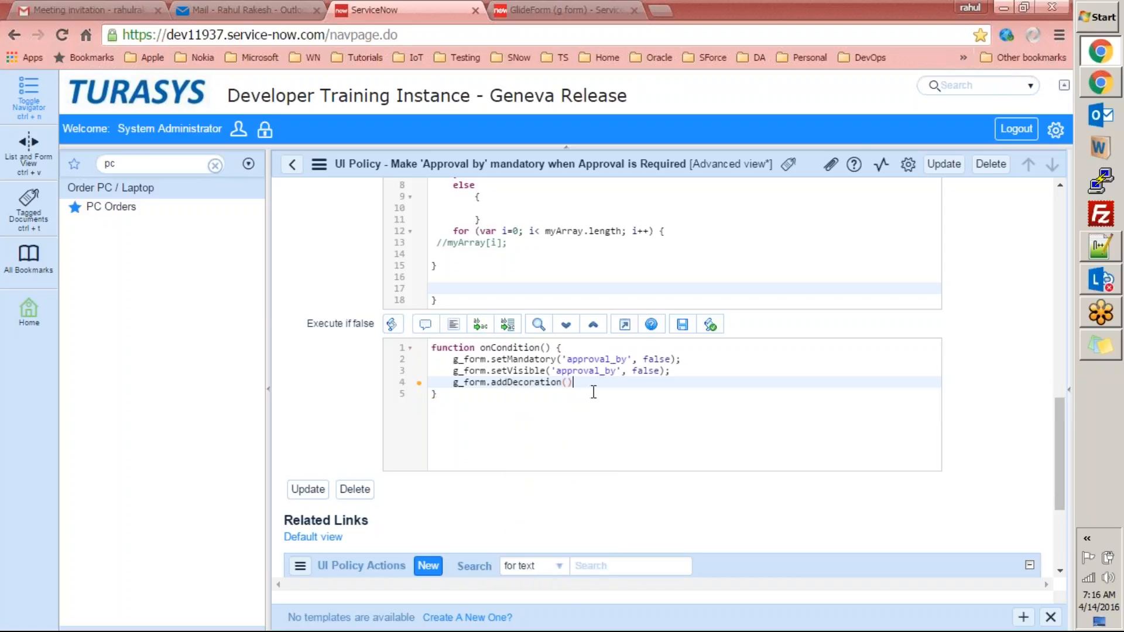
key(shift+Home)
key(Delete)
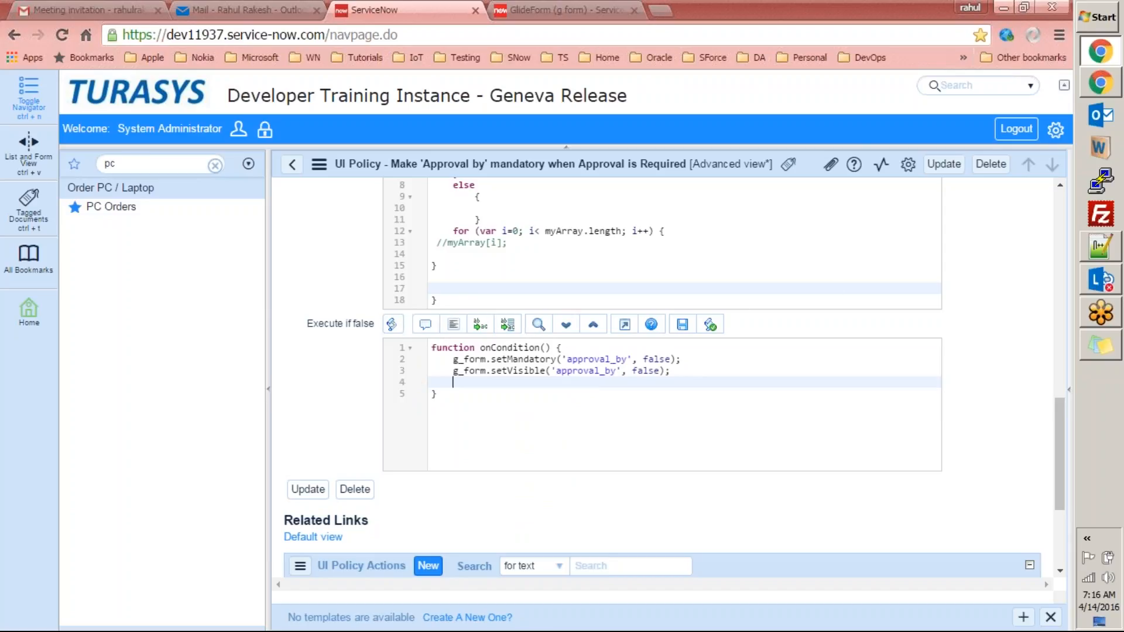
Toggle syntax highlighting off and on, and comment then uncomment the setVisible line.
click(391, 324)
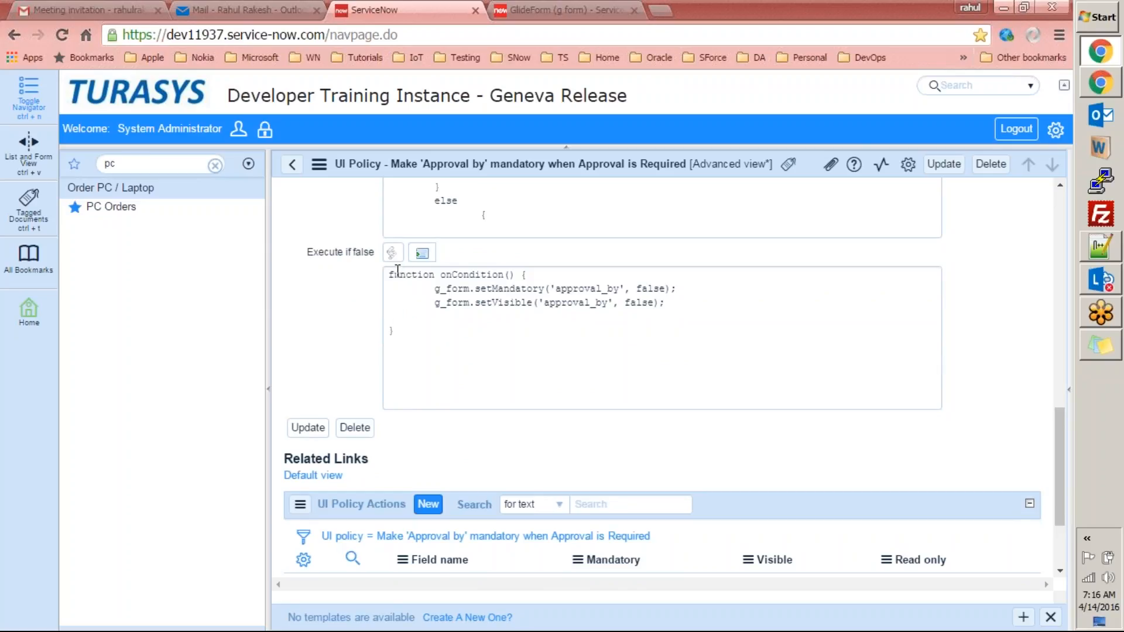
click(473, 313)
click(392, 252)
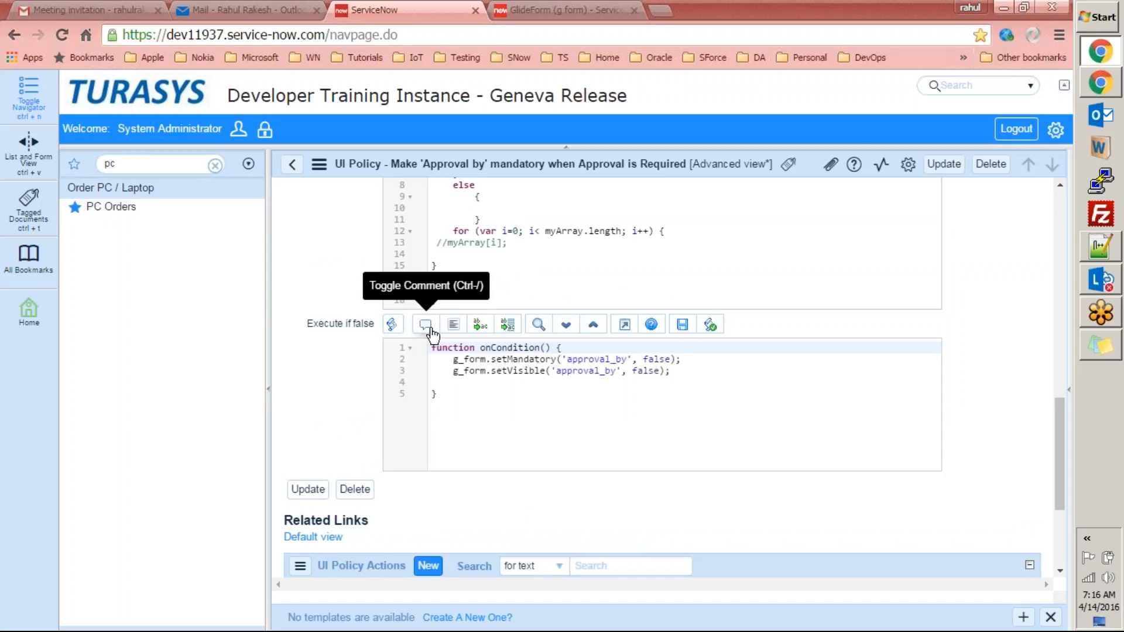
click(466, 371)
click(425, 325)
click(425, 325)
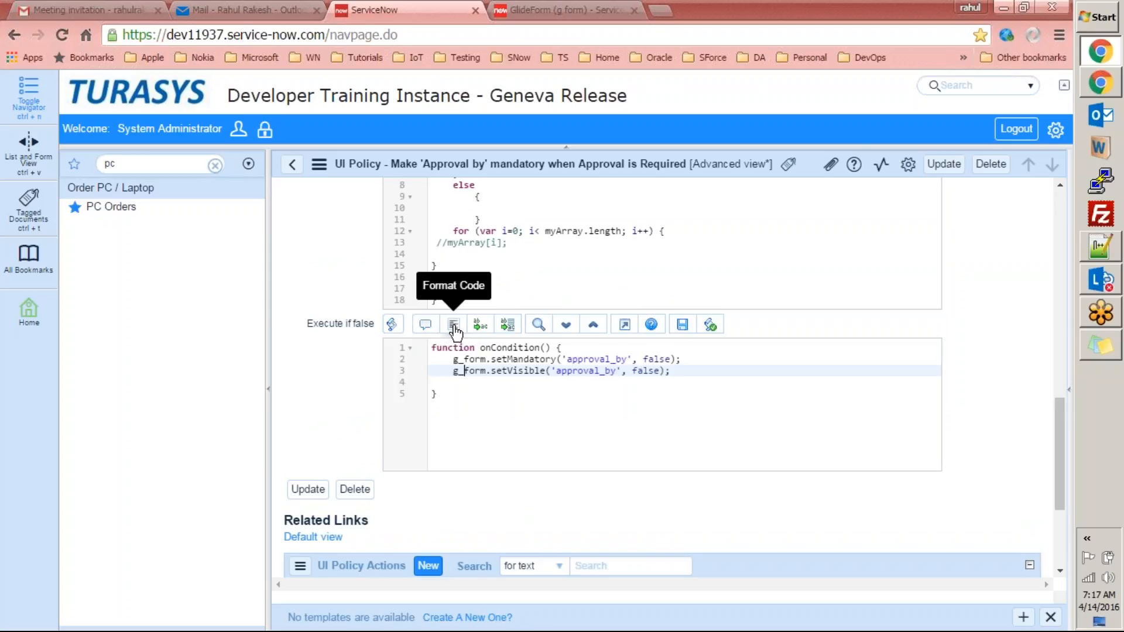
Unindent setVisible, insert a blank line before it, and auto-format the false script.
key(Home)
key(BackSpace)
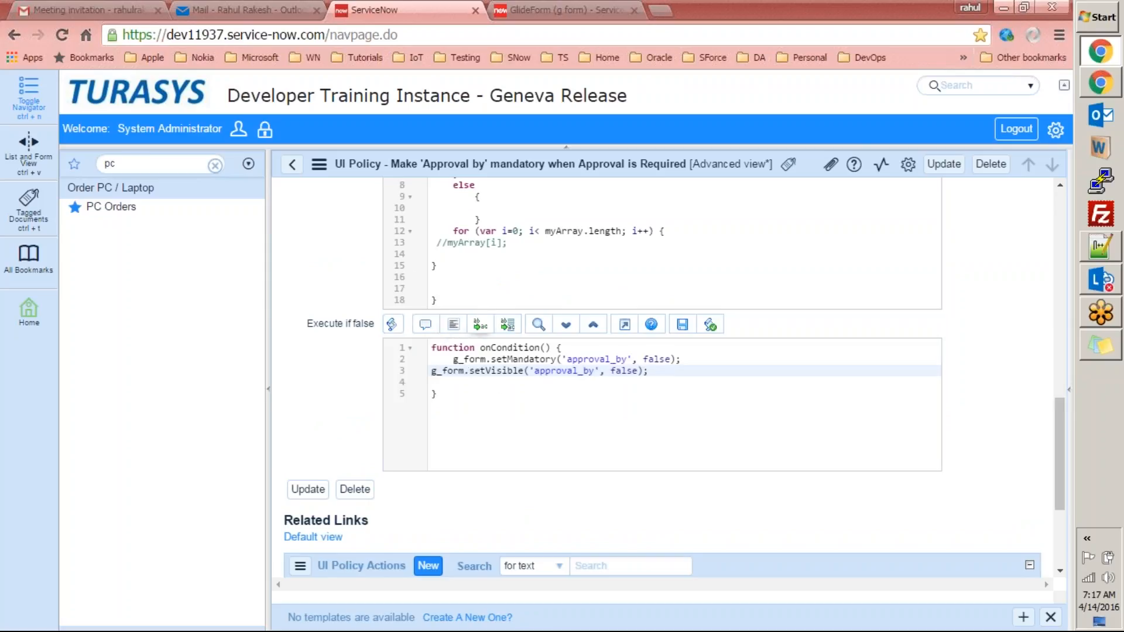
click(454, 326)
click(472, 370)
key(BackSpace)
key(Return)
key(BackSpace)
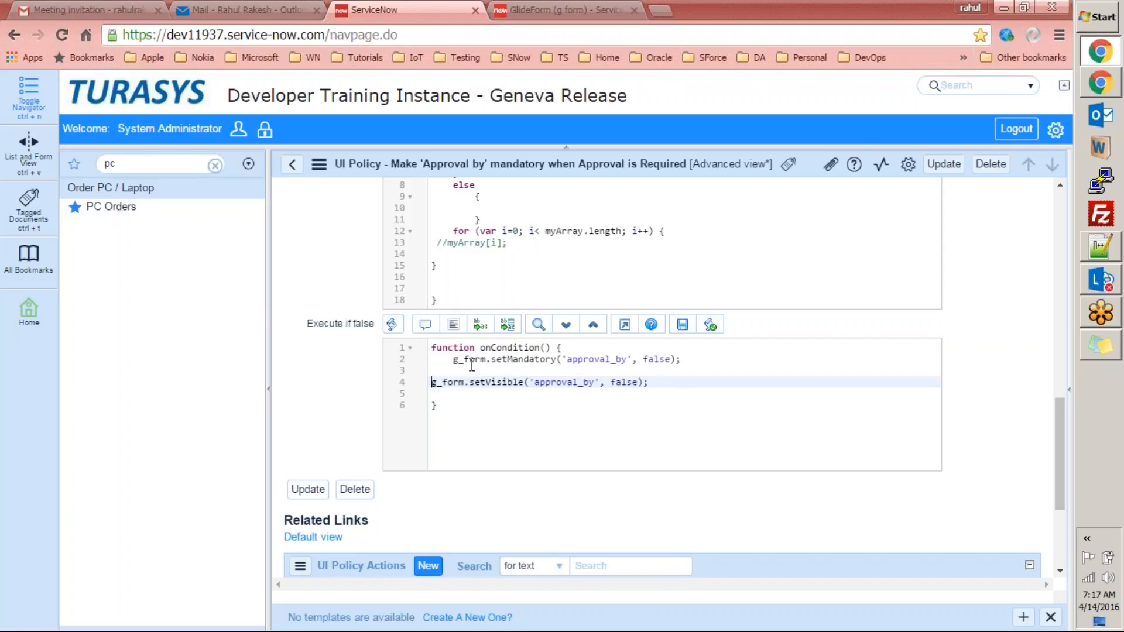
click(480, 325)
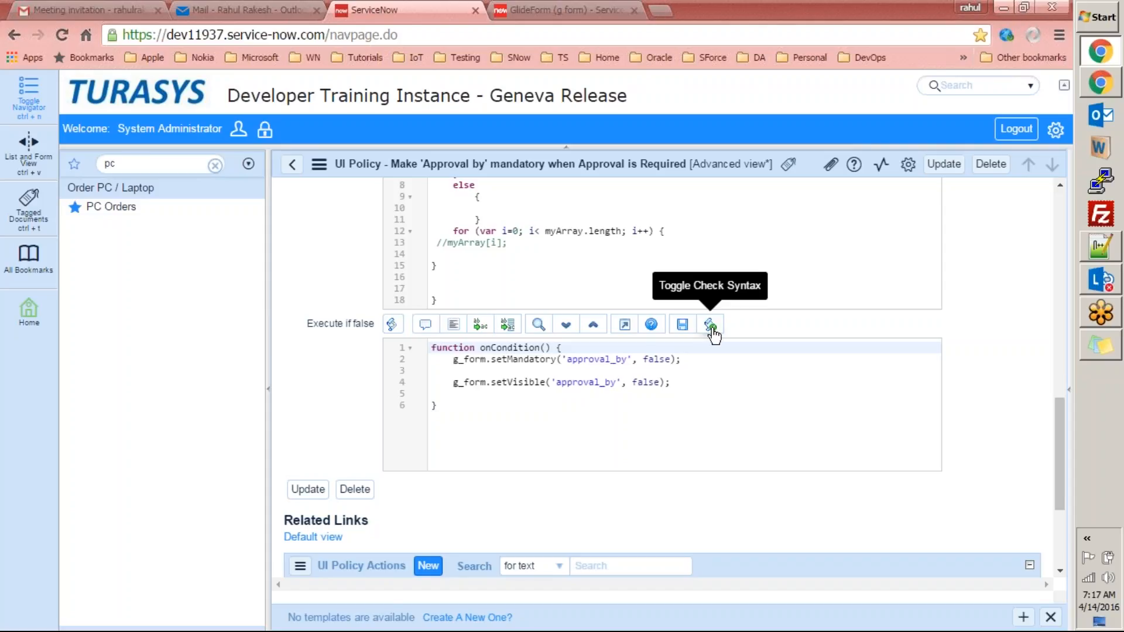
Delete the trailing semicolon and stray space after setVisible while toggling syntax checking.
click(673, 382)
key(BackSpace)
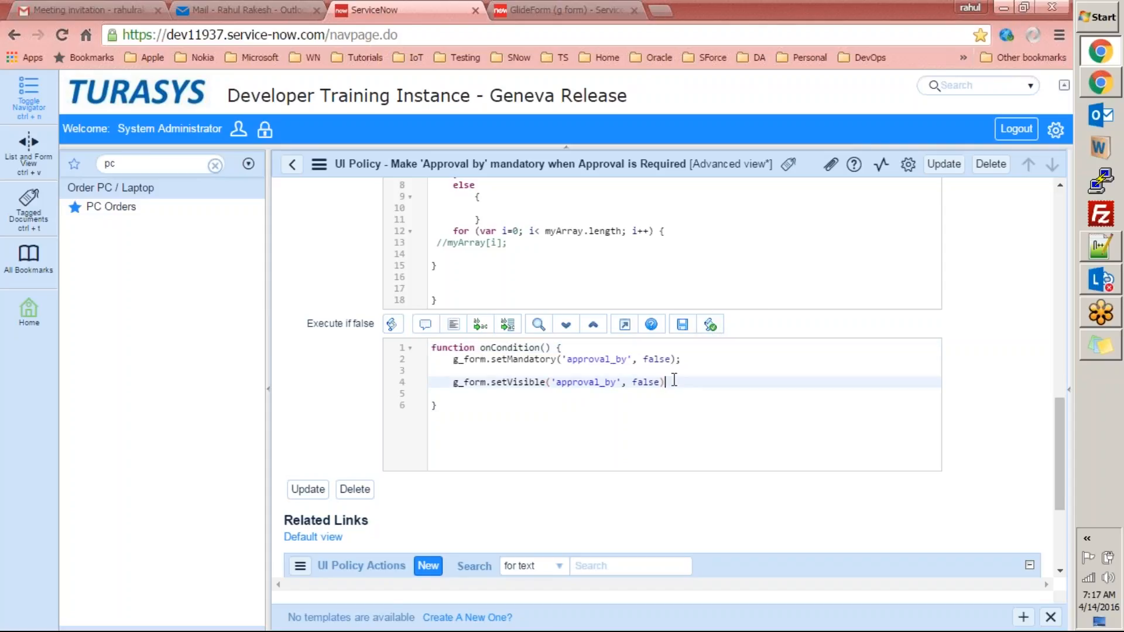
click(710, 326)
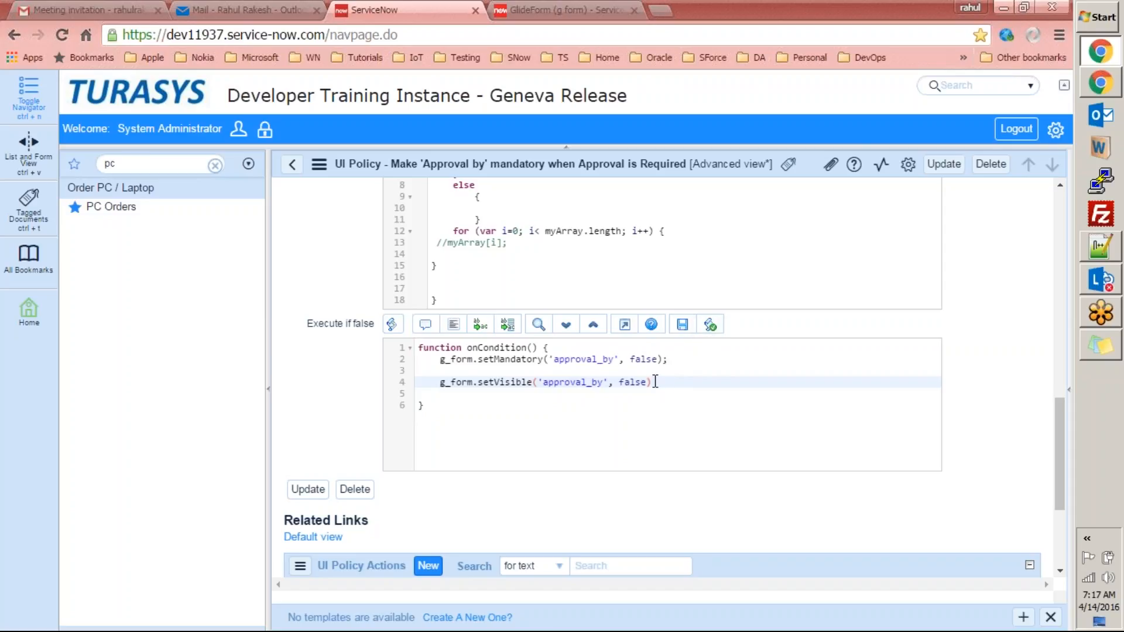
click(535, 382)
click(715, 324)
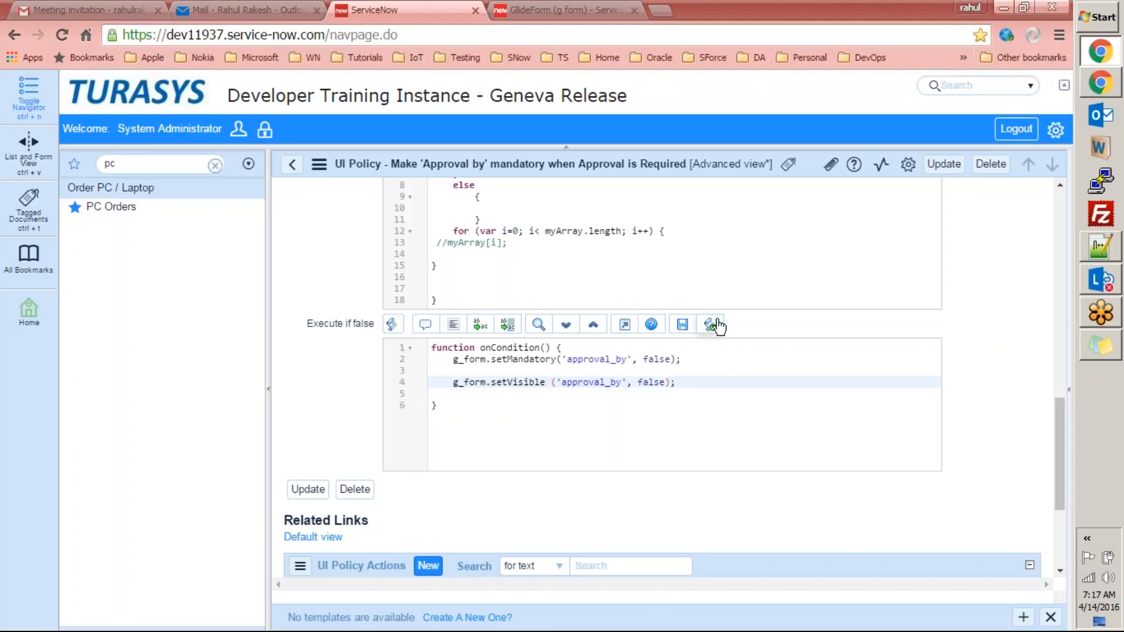
click(551, 382)
key(BackSpace)
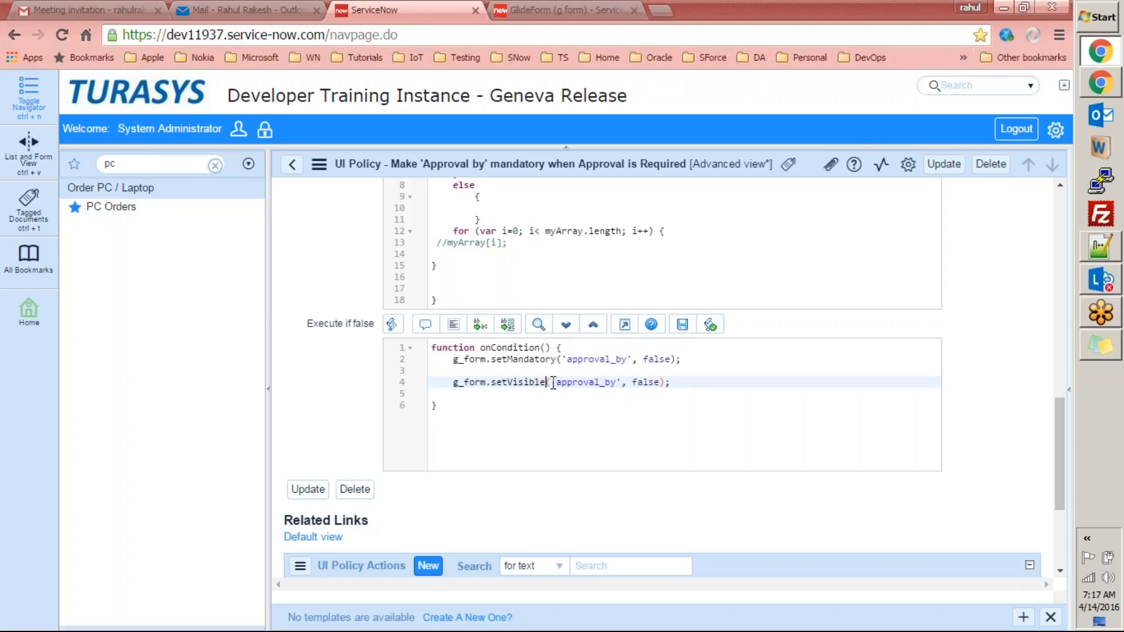
Add an extra comma so the call reads setMandatory('approval_by',, false), with syntax checking off.
click(640, 359)
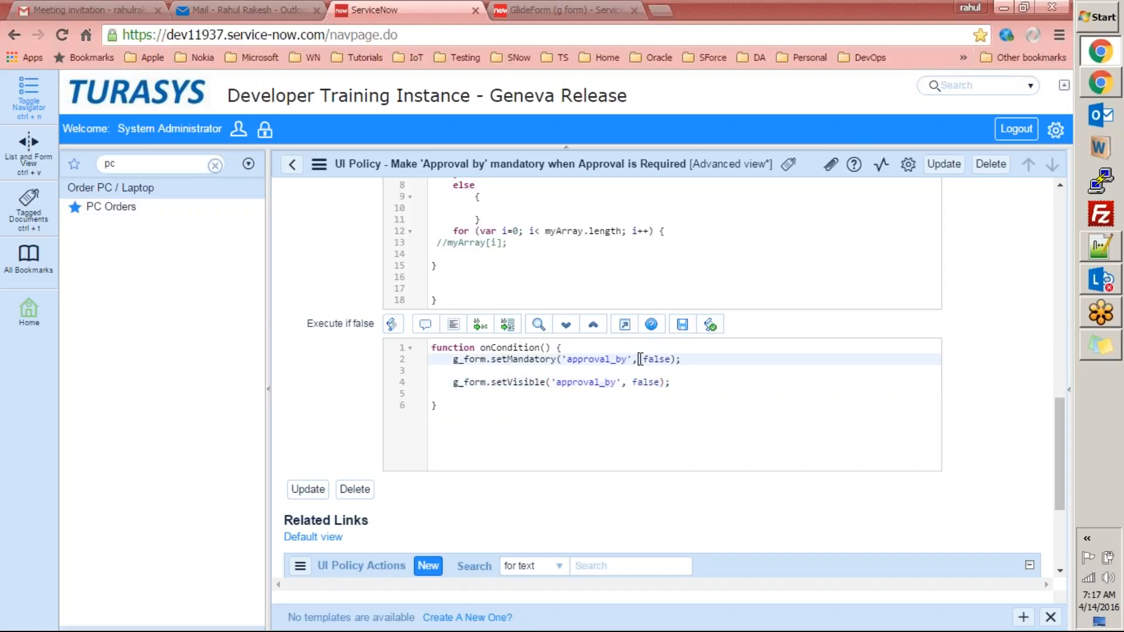
text(,)
click(721, 326)
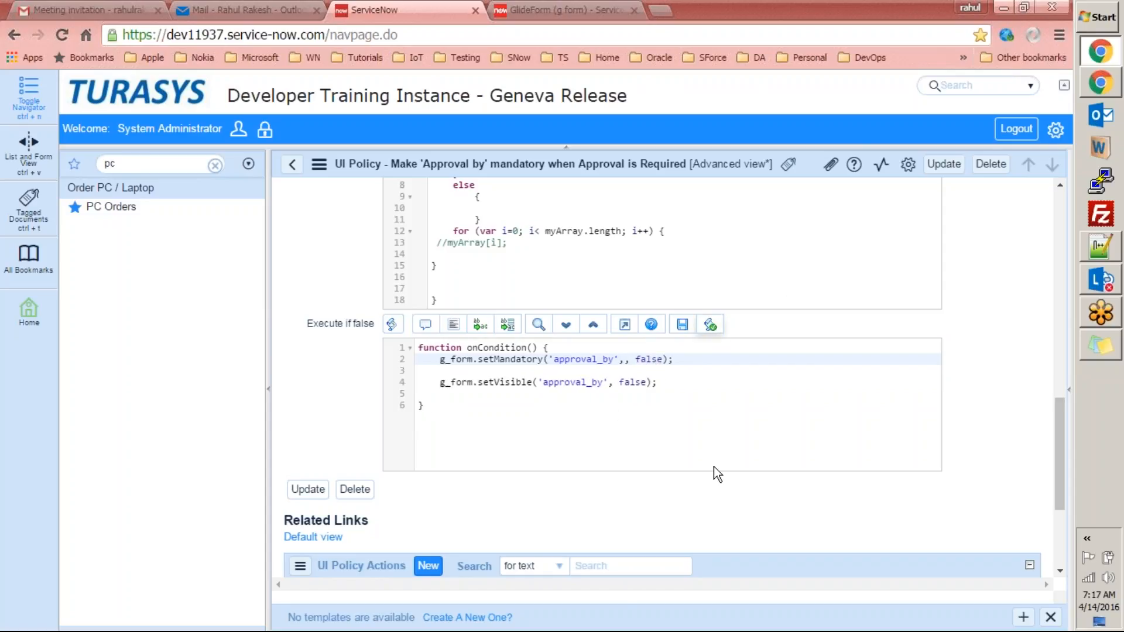
drag(1063, 424, 1055, 370)
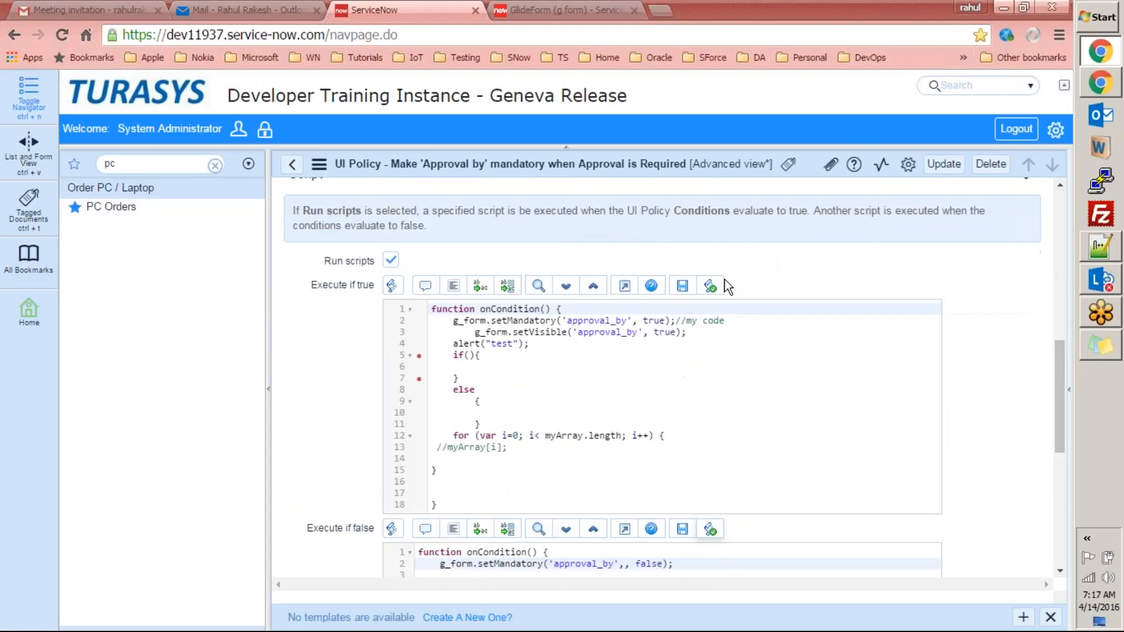
Turn on syntax checking to flag the error and remove the duplicate comma in setMandatory.
click(710, 287)
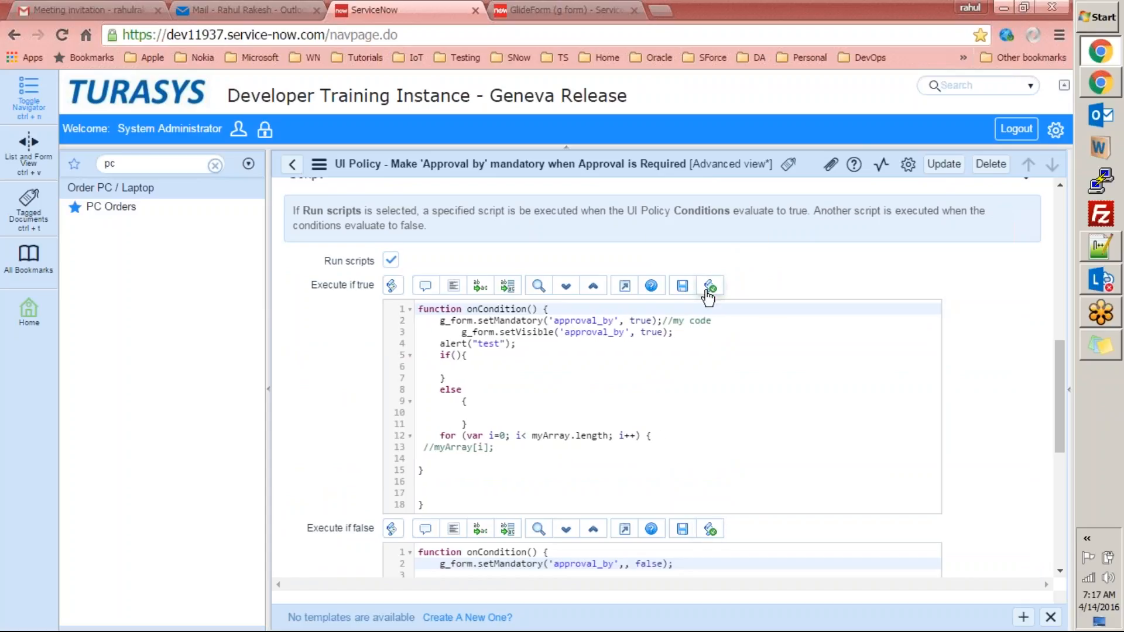
click(709, 293)
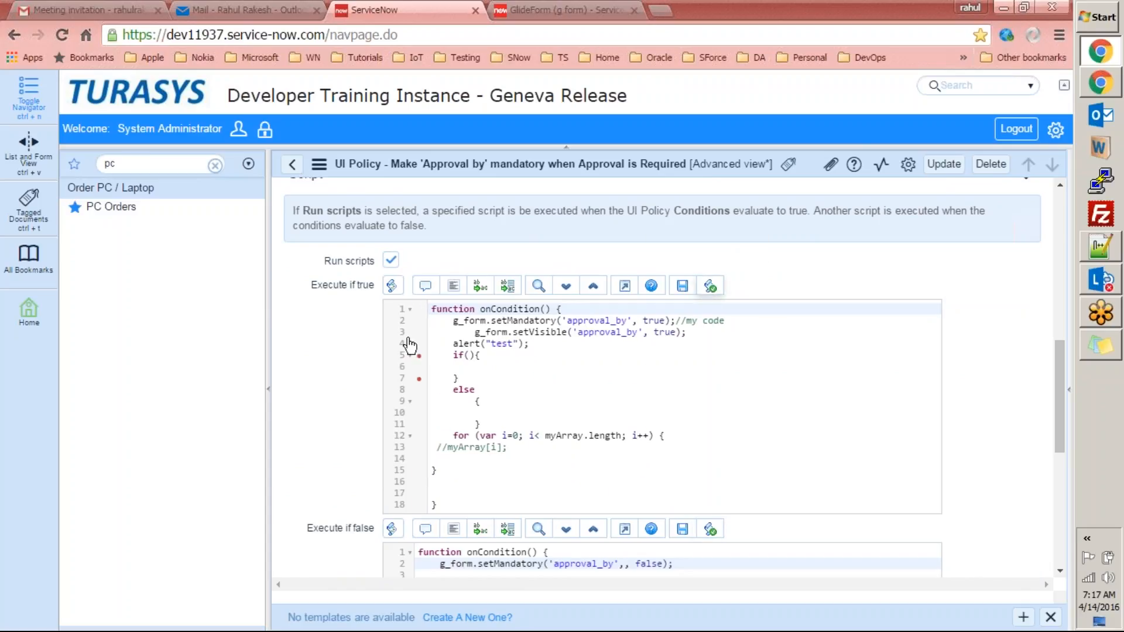
mouse_move(418, 356)
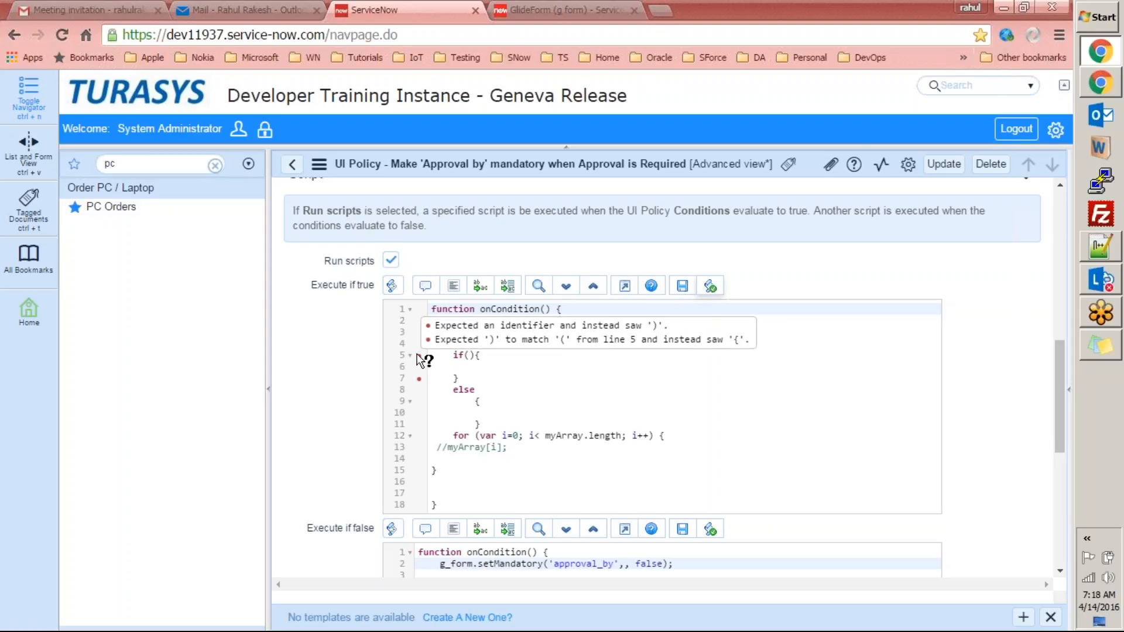
drag(1058, 378, 1064, 458)
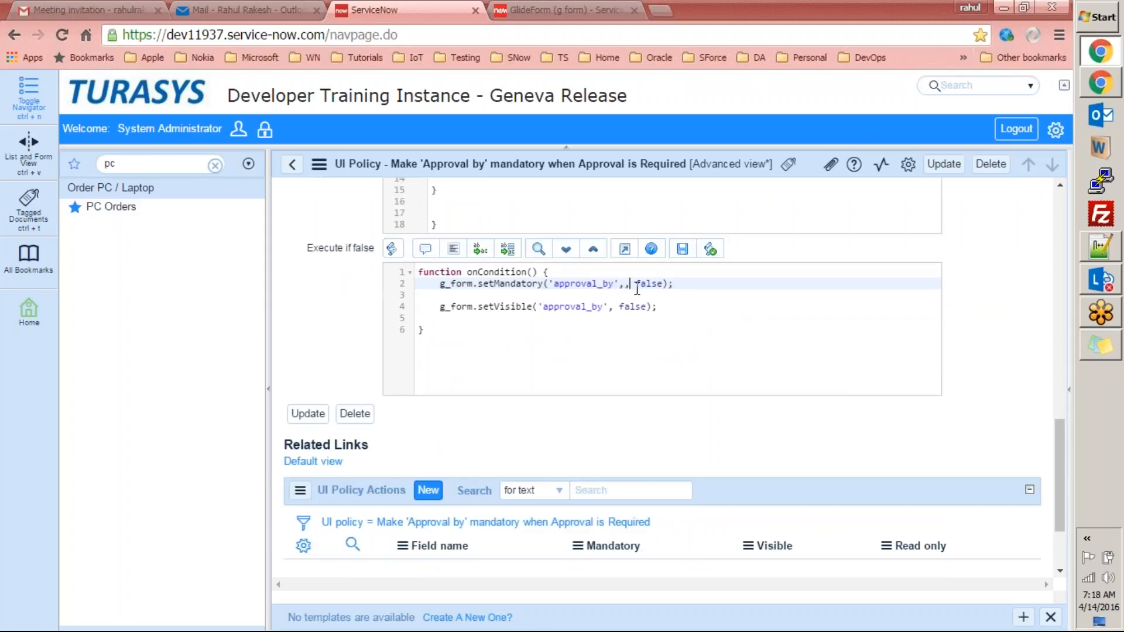
click(710, 250)
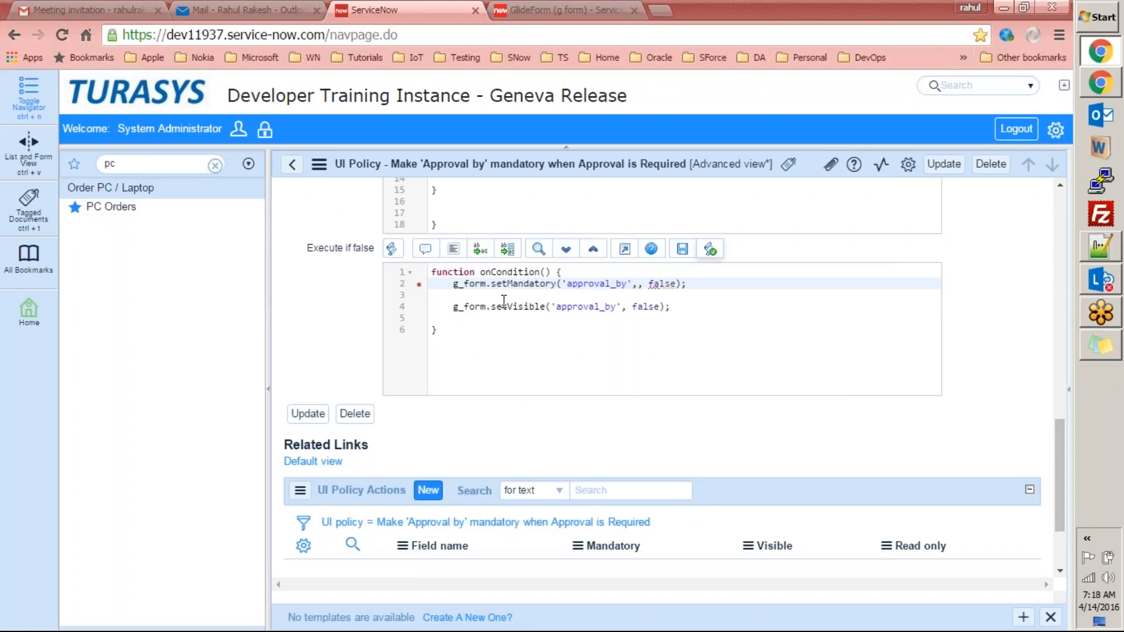
mouse_move(420, 285)
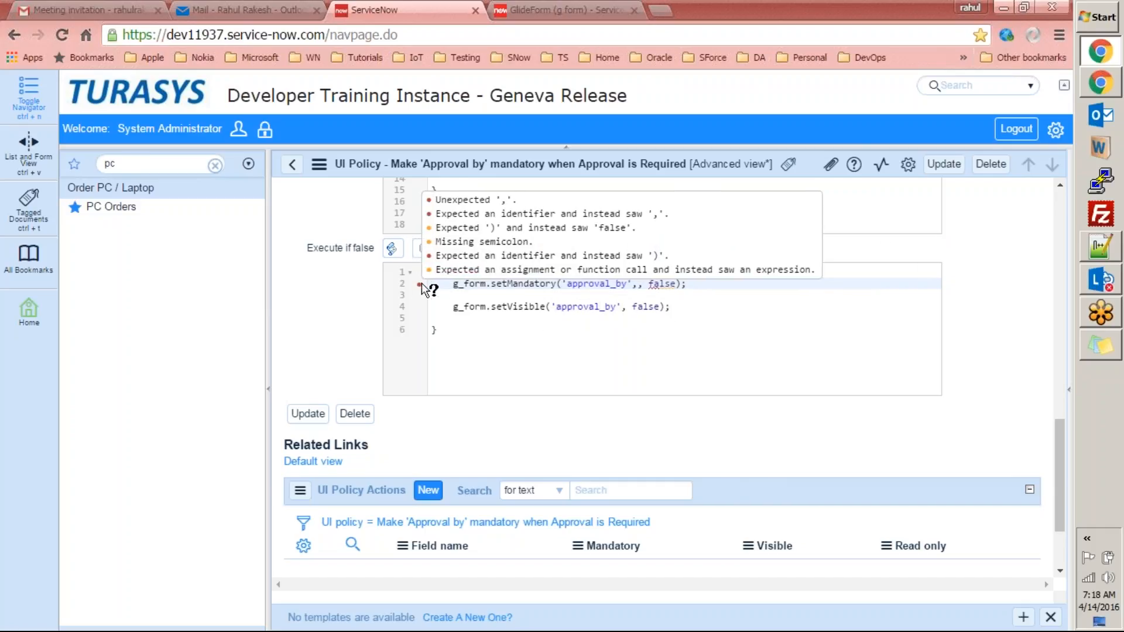
key(BackSpace)
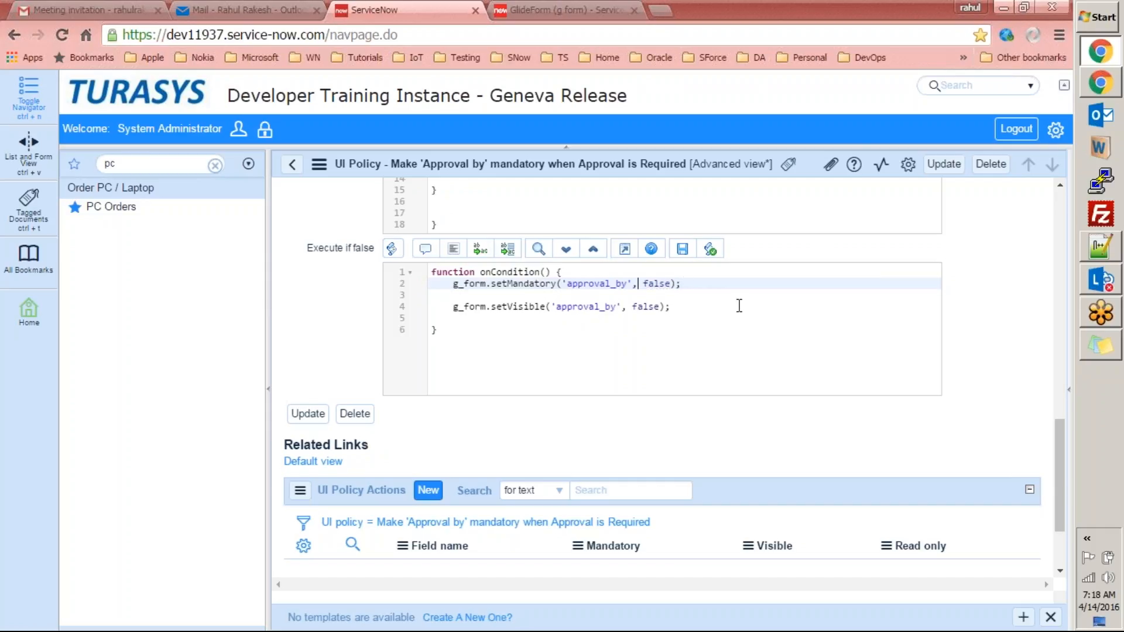
Delete the if/else and for-loop lines from the Execute if true script and save with Update.
drag(1063, 440, 1056, 368)
drag(440, 328, 492, 444)
key(Delete)
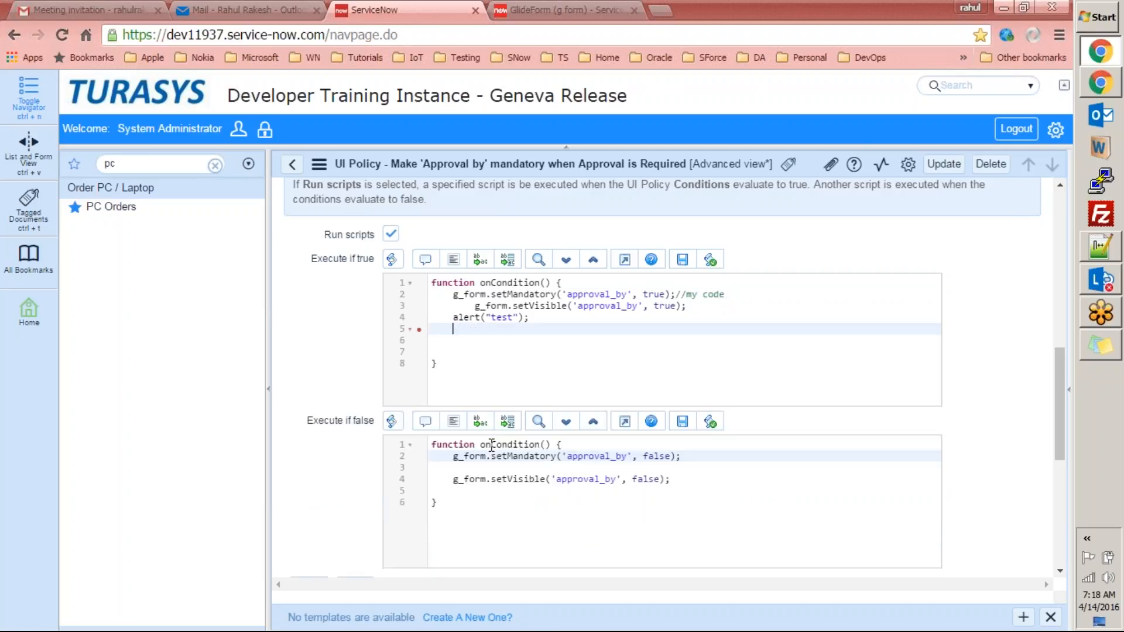
key(Delete)
key(Delete)
click(470, 296)
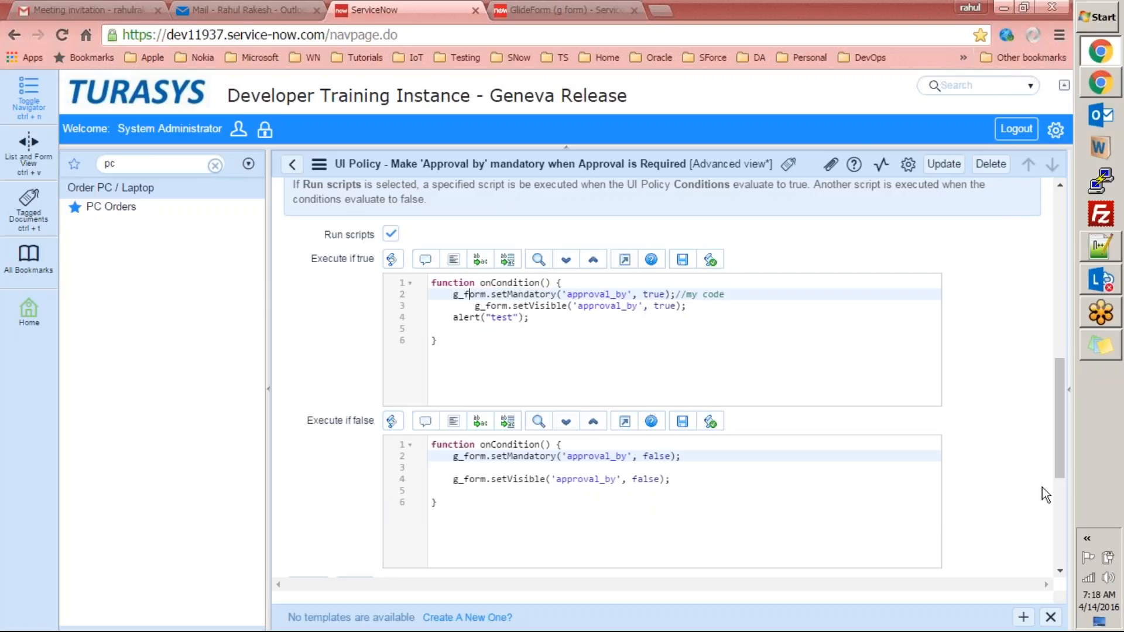
drag(1056, 420, 1054, 290)
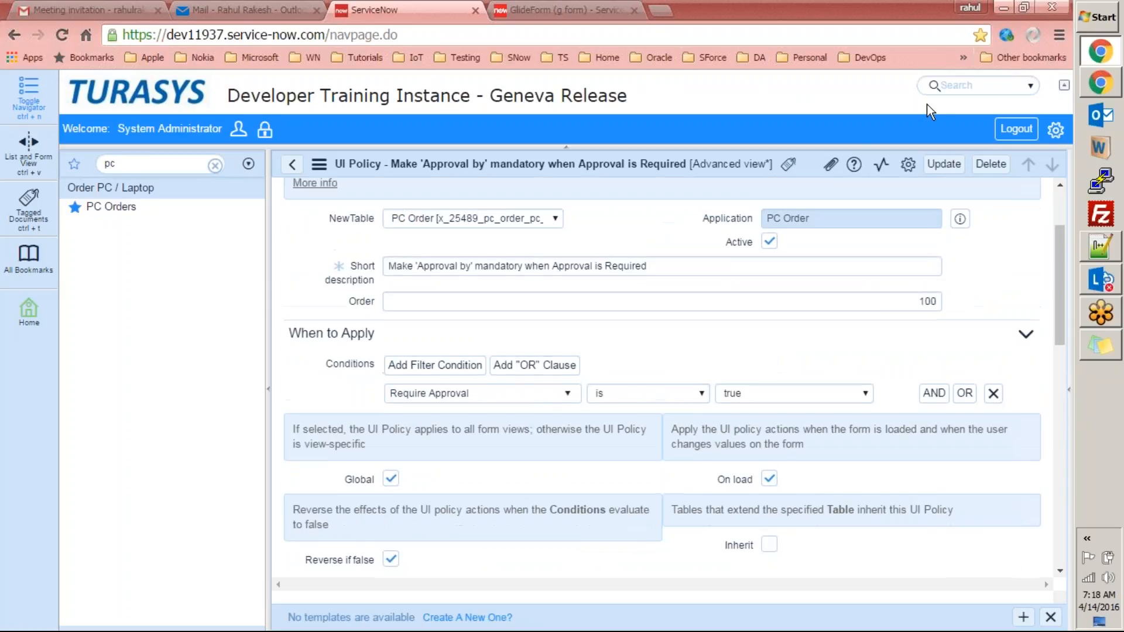
click(943, 166)
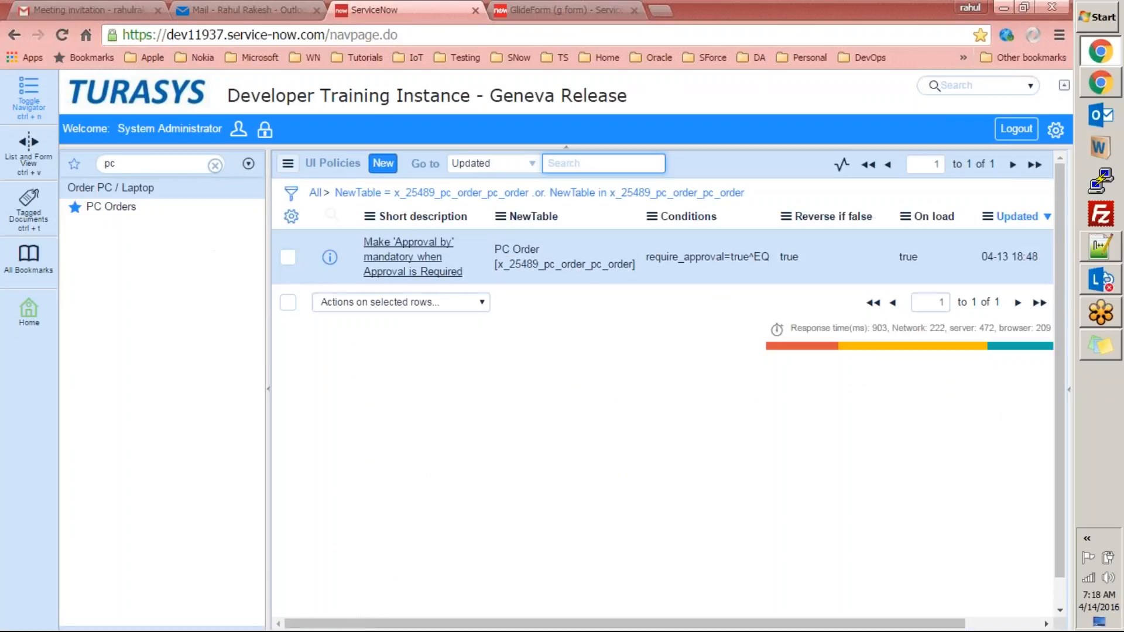
From the PC Orders form header's context menu, choose Configure > All.
click(107, 208)
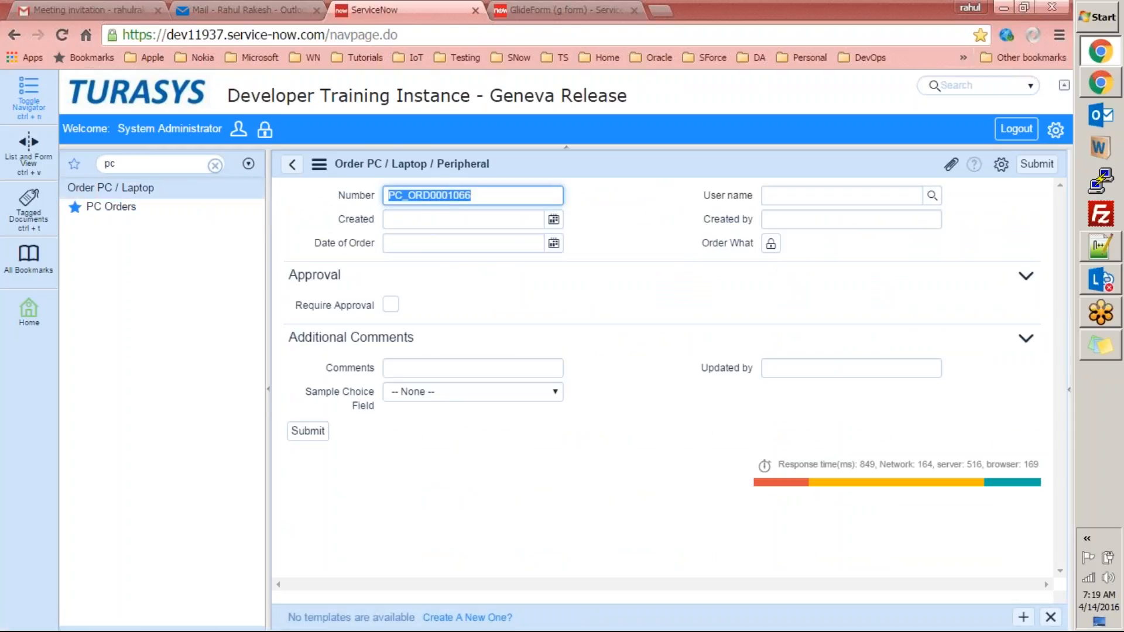
right_click(562, 169)
mouse_move(642, 205)
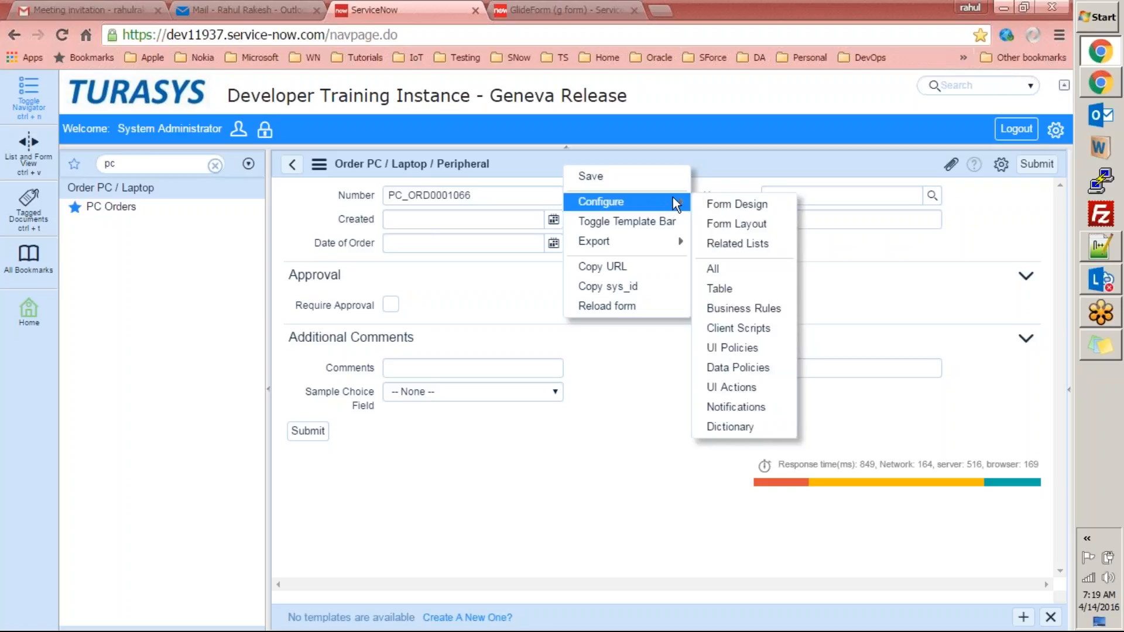
click(720, 264)
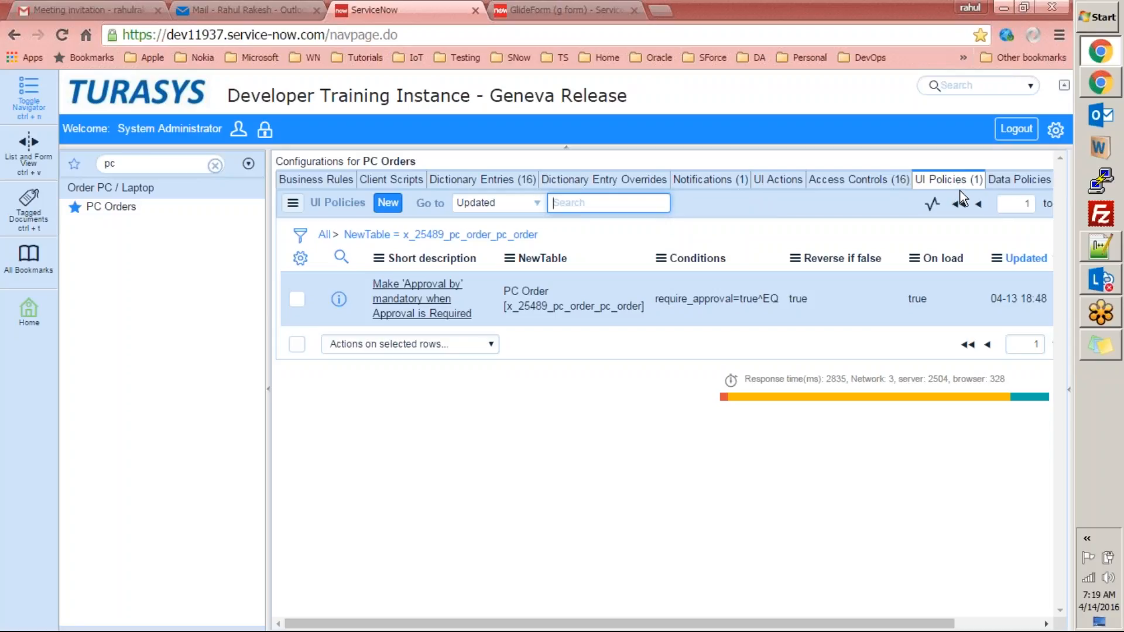
Compare the PC Orders Data Policies and UI Policies tabs.
click(1026, 175)
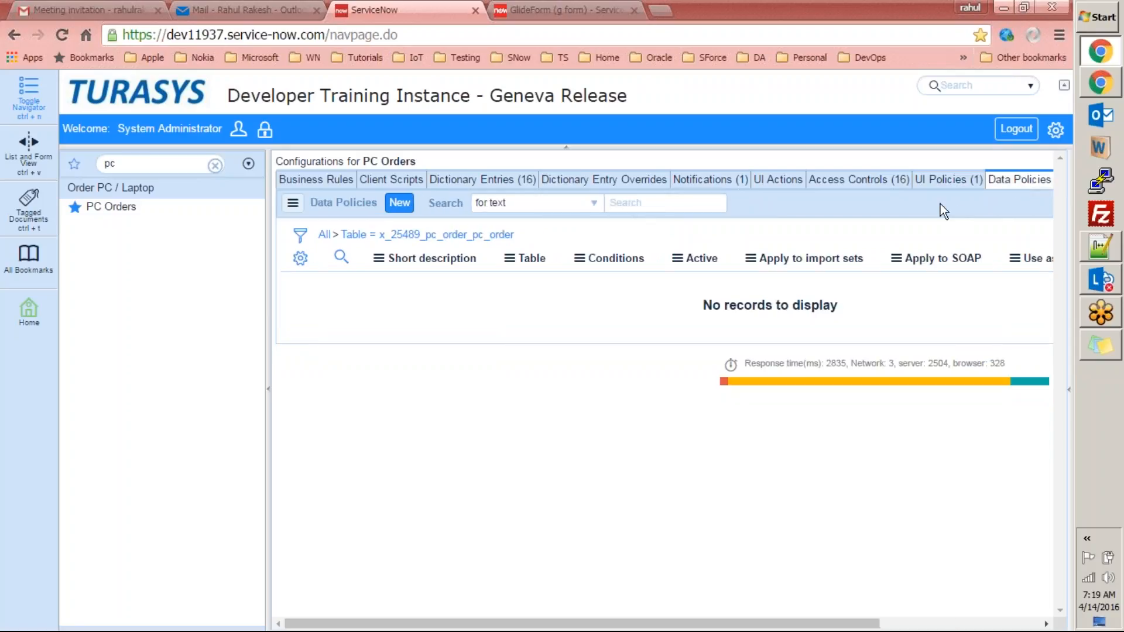
click(940, 182)
click(1008, 183)
click(950, 182)
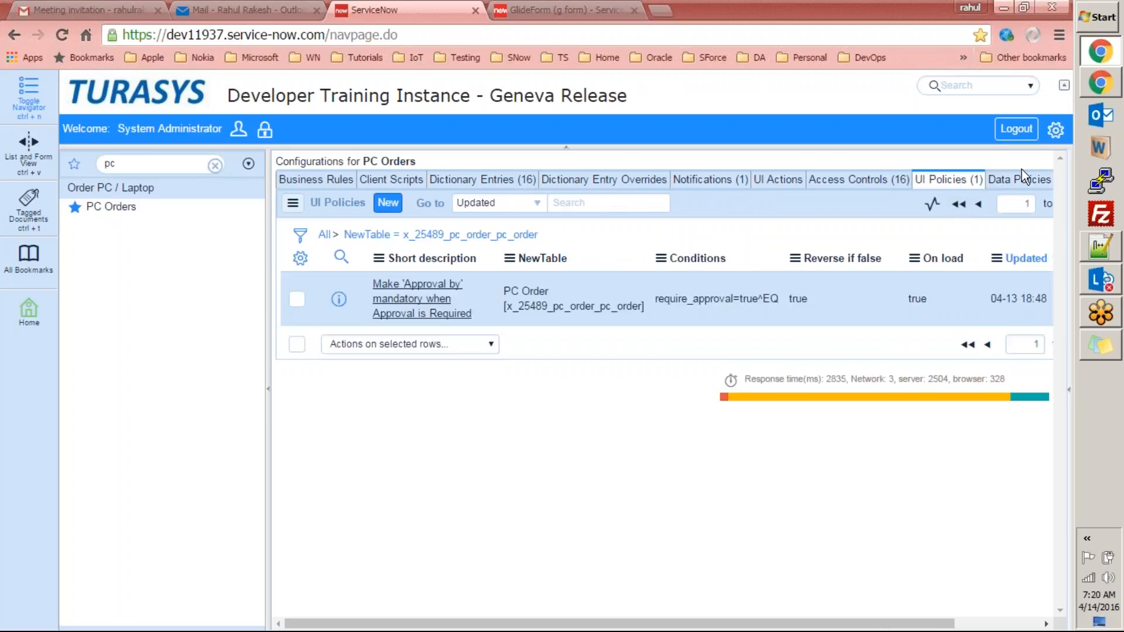
click(1022, 185)
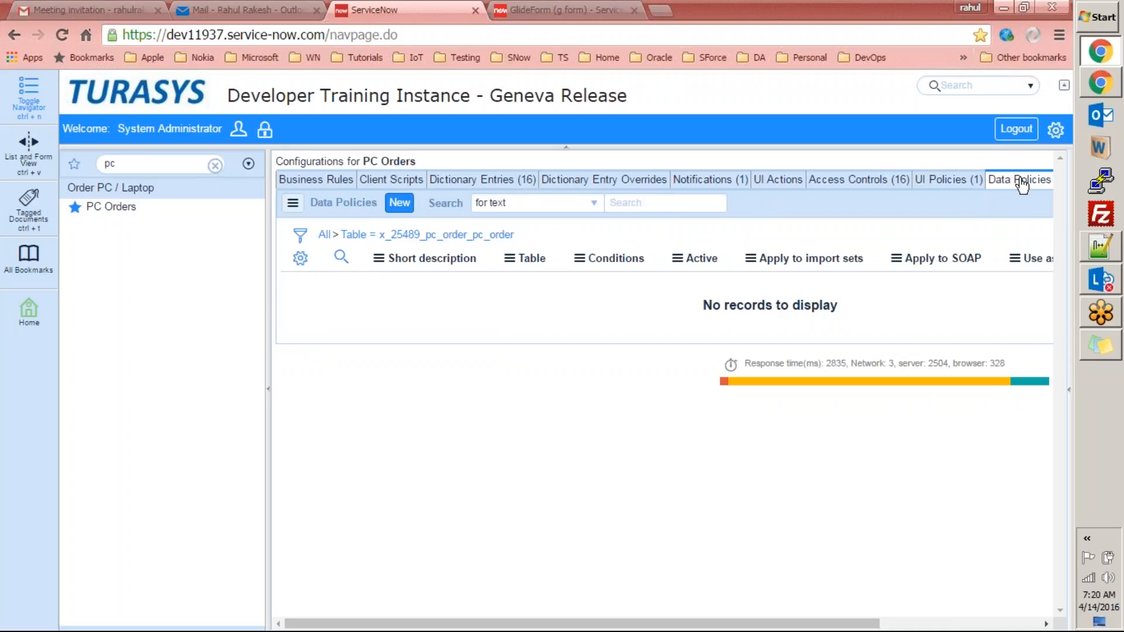
Check the Access Controls, UI Actions and Notifications tabs, then go to the Outlook inbox.
click(853, 186)
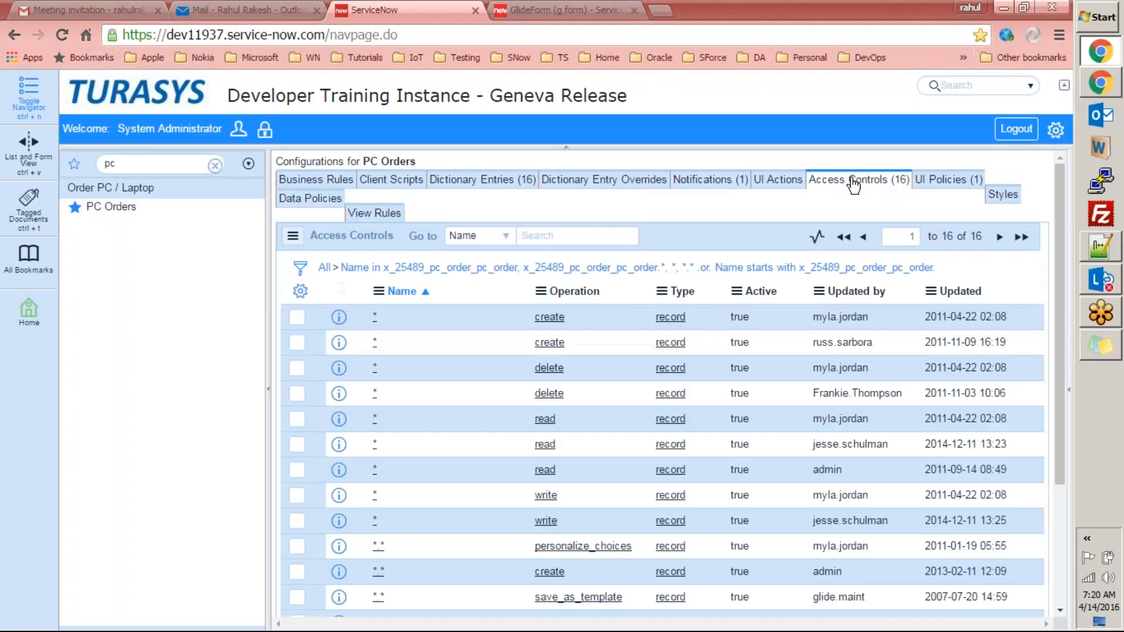
click(791, 181)
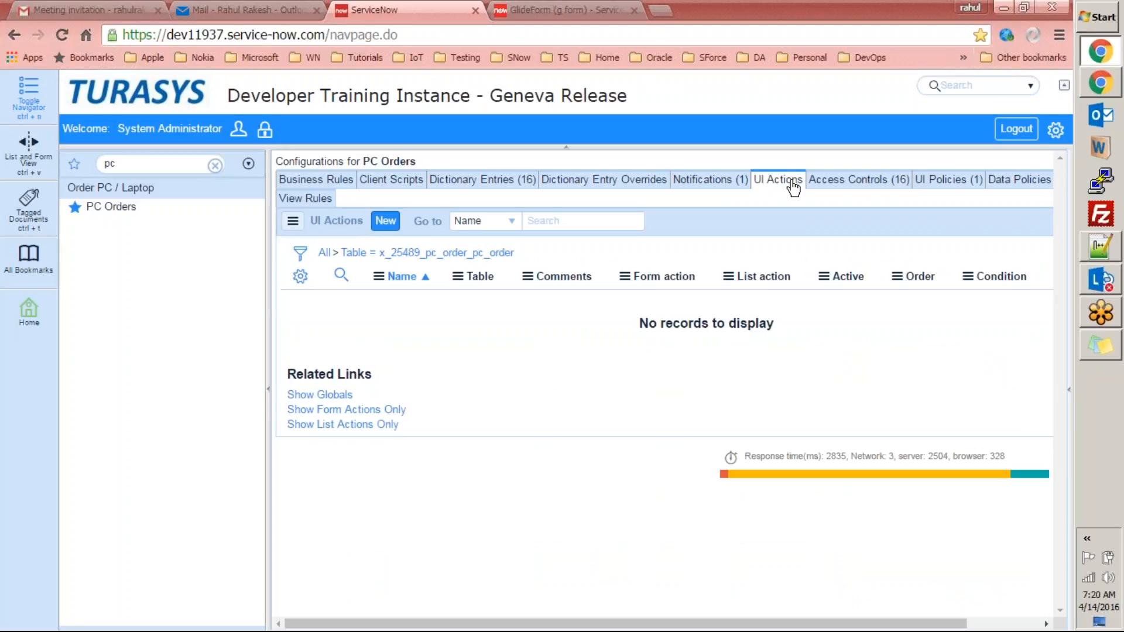
click(725, 185)
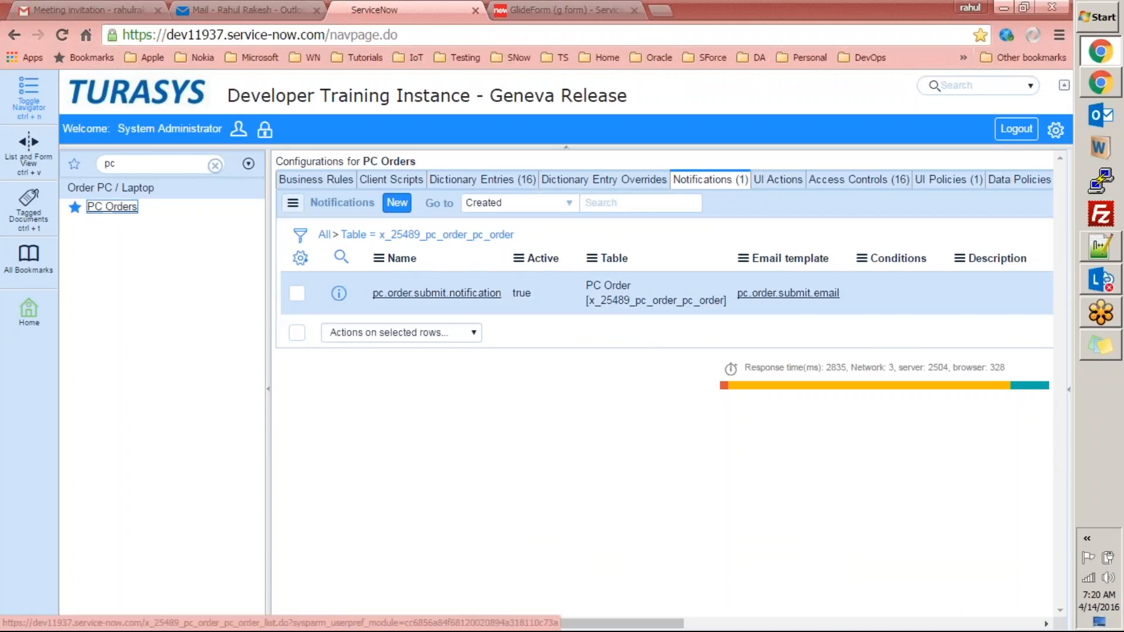
click(120, 208)
click(234, 9)
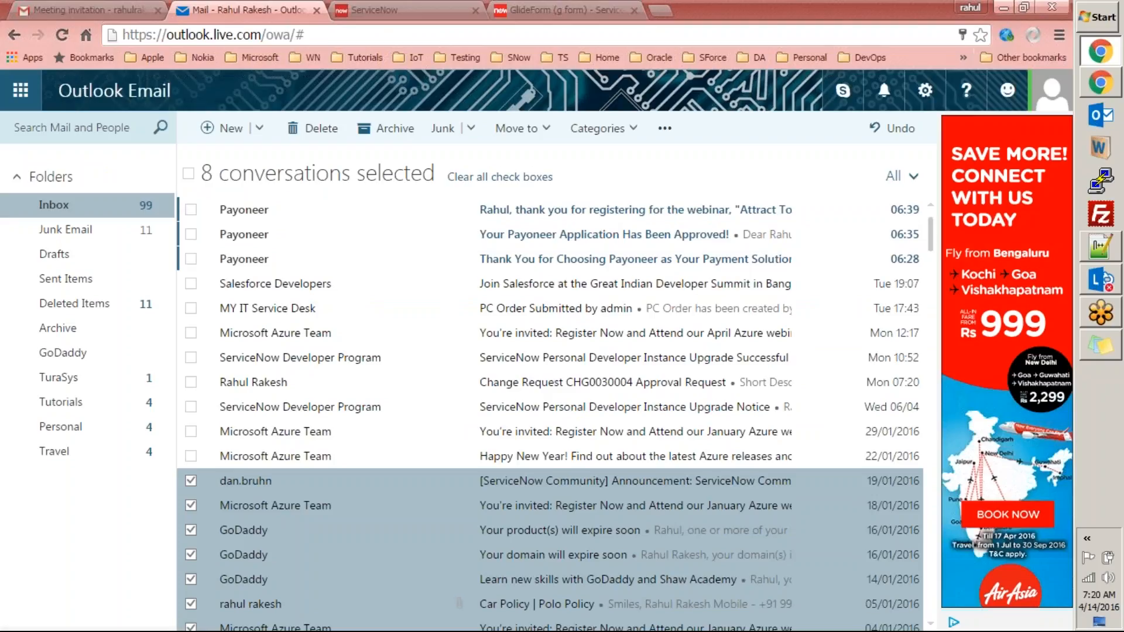
Reload Outlook, read the 'PC Order Submitted by admin' email and sender card, then return to ServiceNow.
click(341, 33)
key(Return)
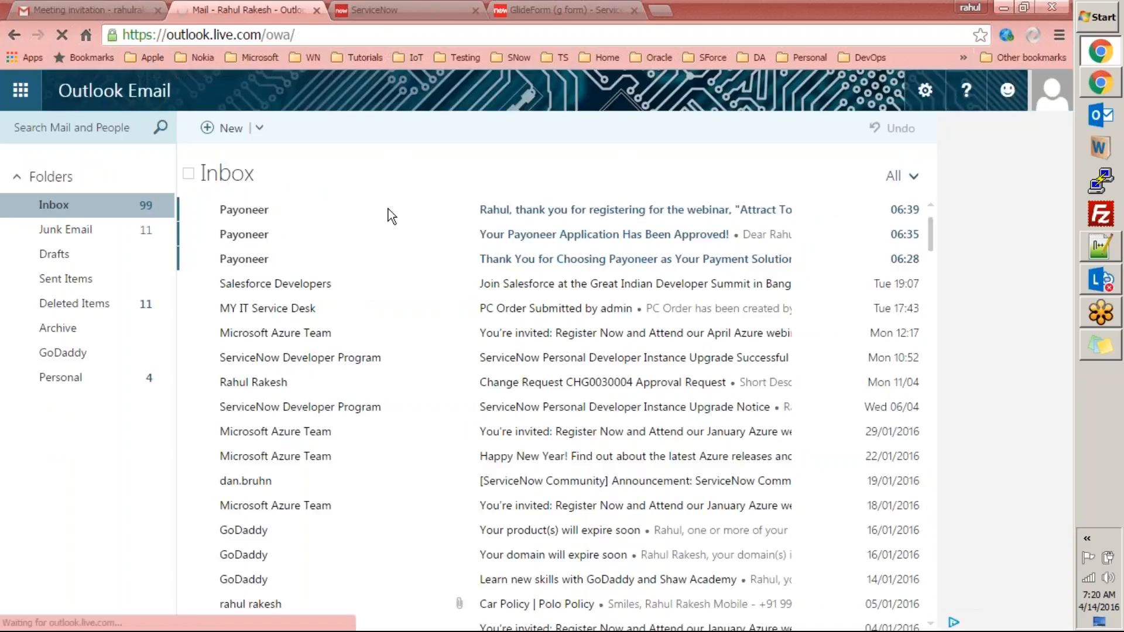
click(510, 308)
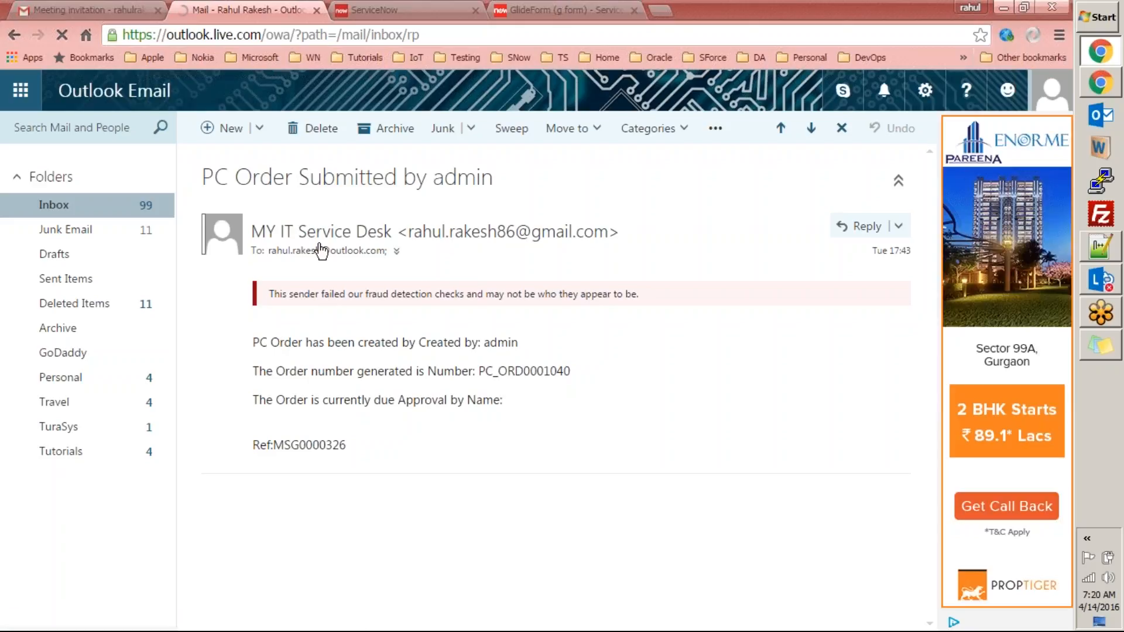
click(293, 236)
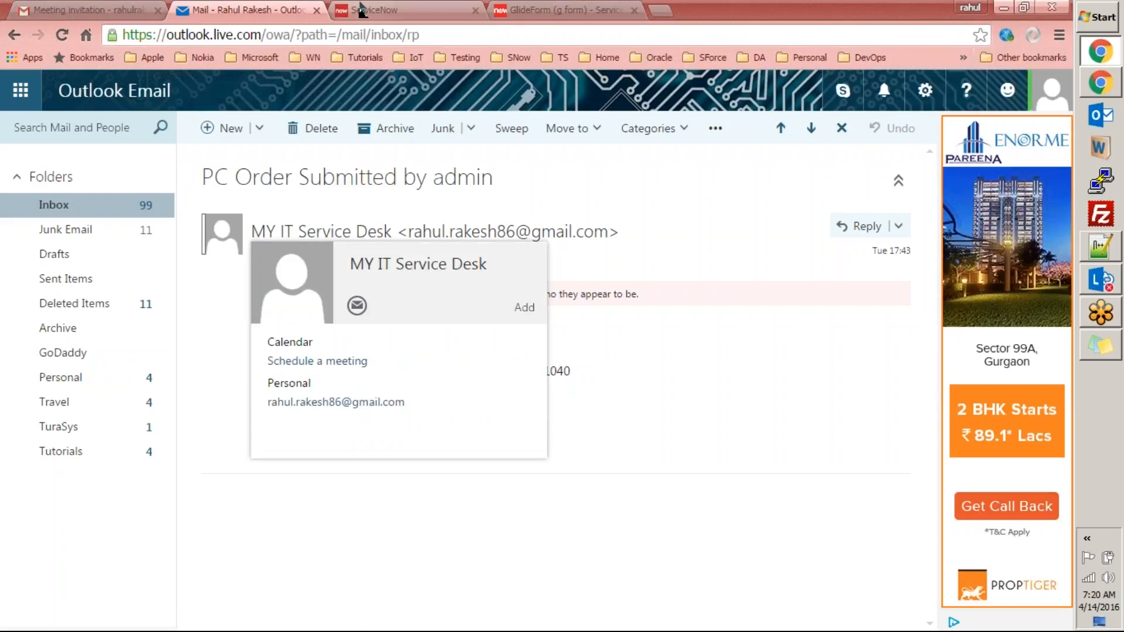
click(361, 9)
click(188, 165)
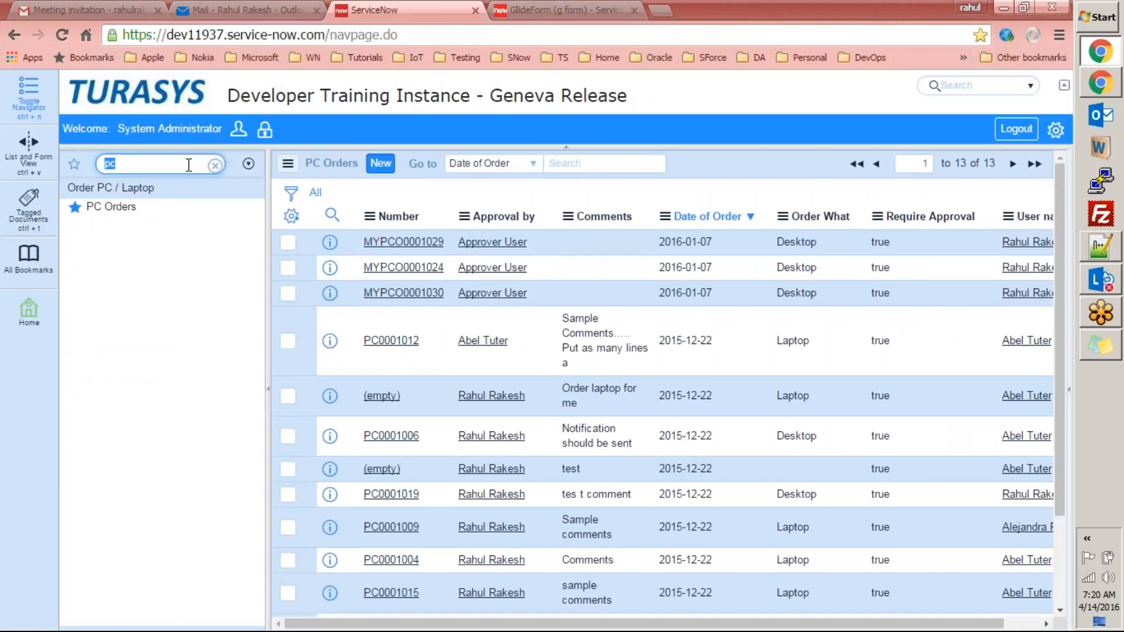
Filter the navigator for 'system pro' and scroll through the Email Properties page.
text(system)
text(properti)
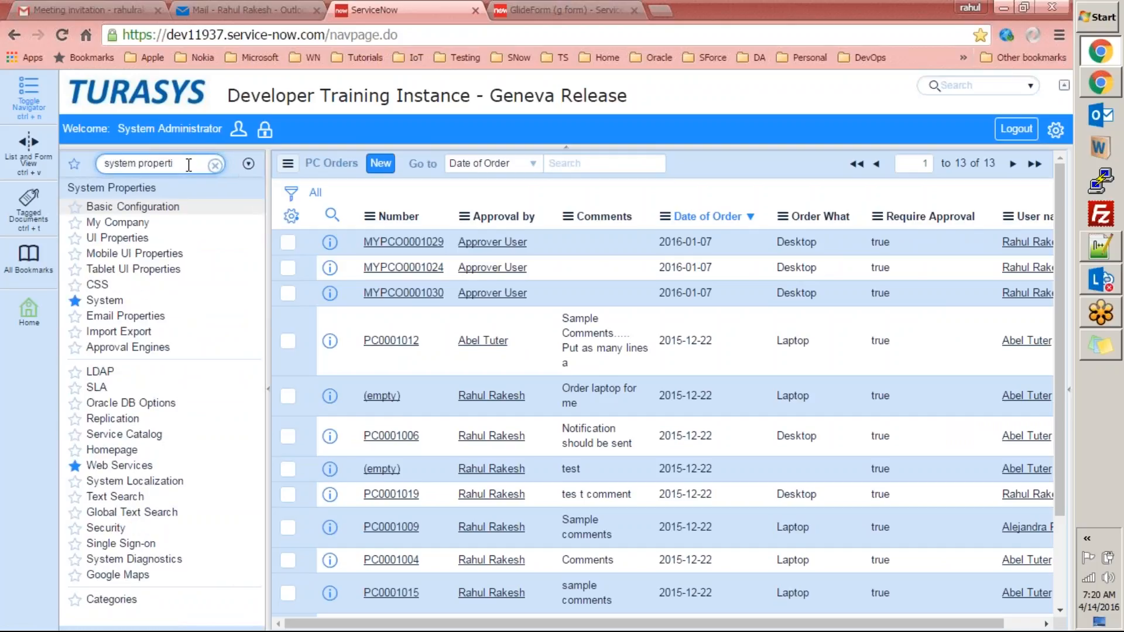
click(126, 316)
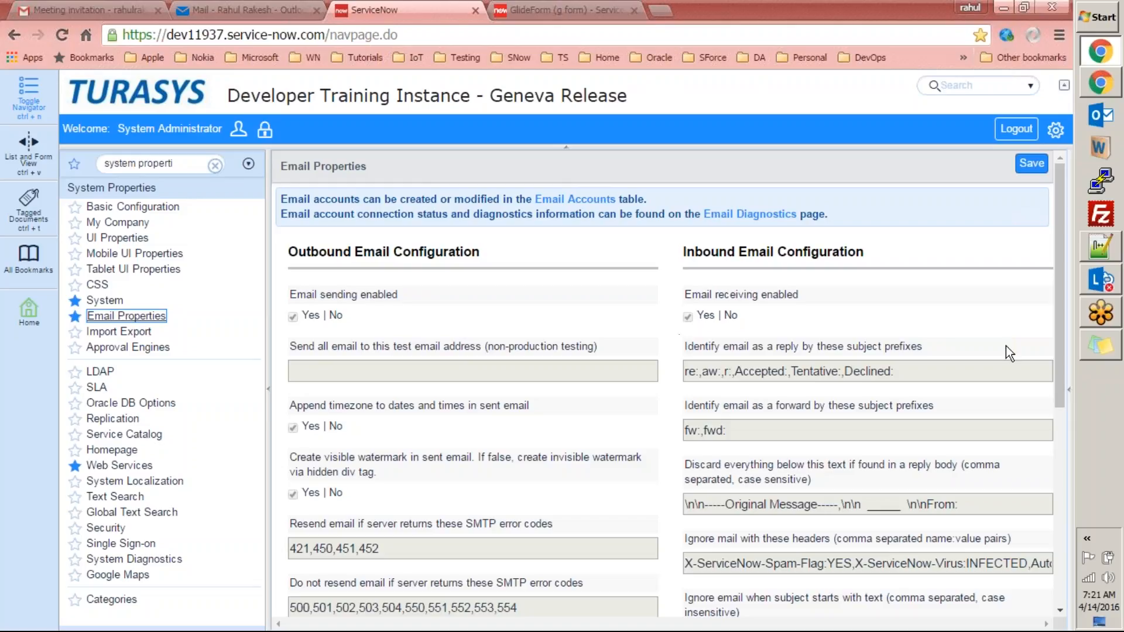
mouse_move(1061, 268)
mouse_down()
mouse_move(1080, 480)
mouse_move(1059, 258)
mouse_up()
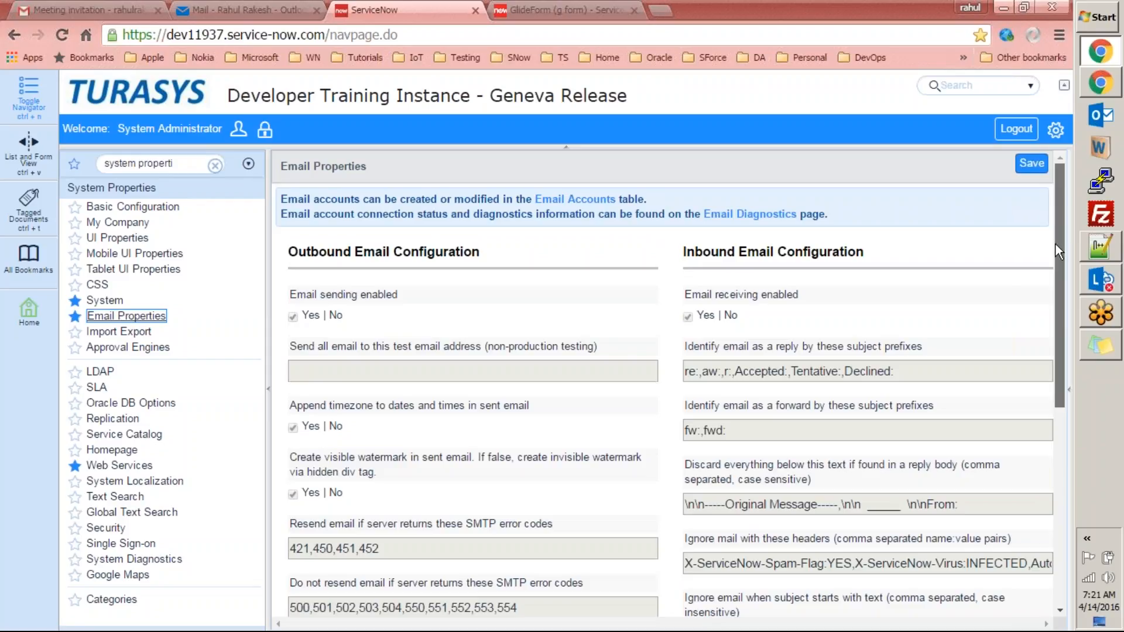
drag(1054, 258, 1058, 284)
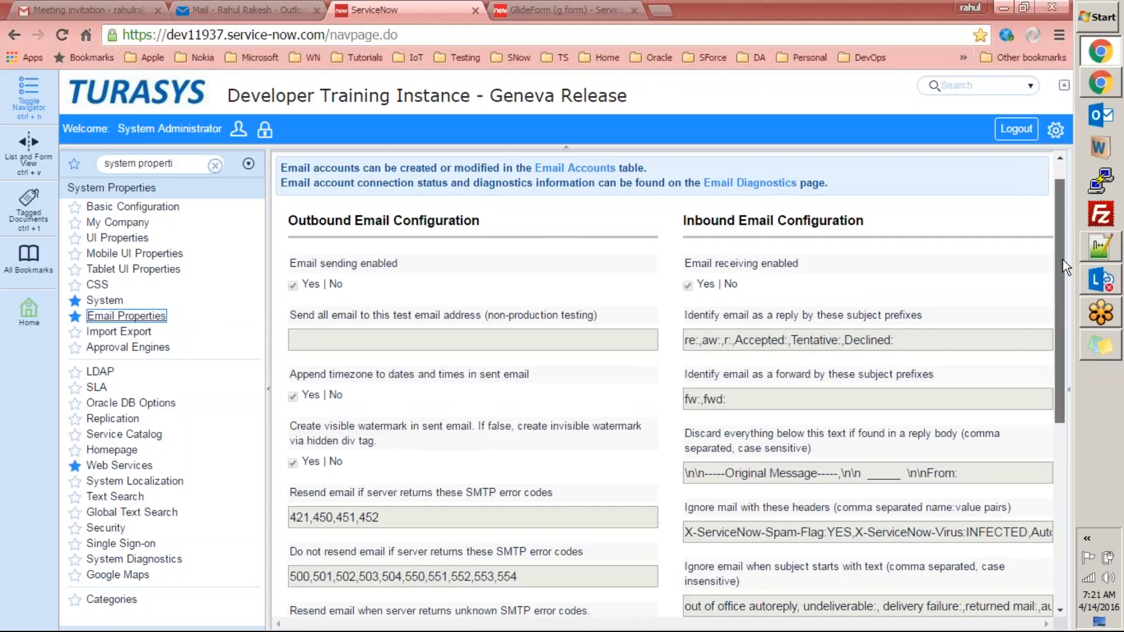
drag(1064, 232, 1071, 186)
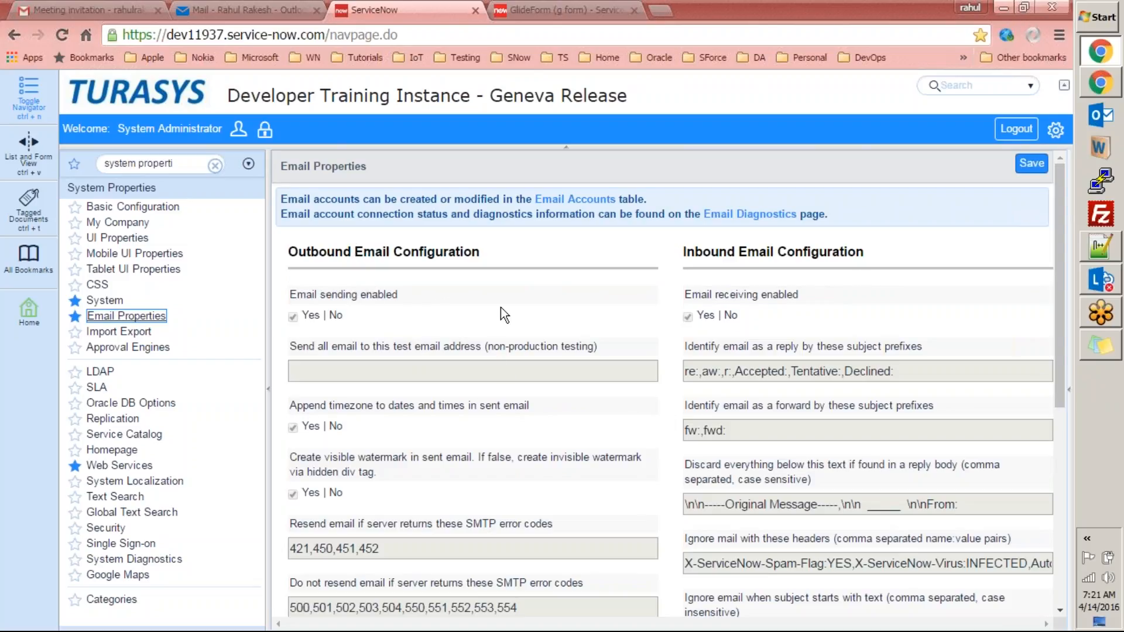
drag(1063, 223, 1085, 422)
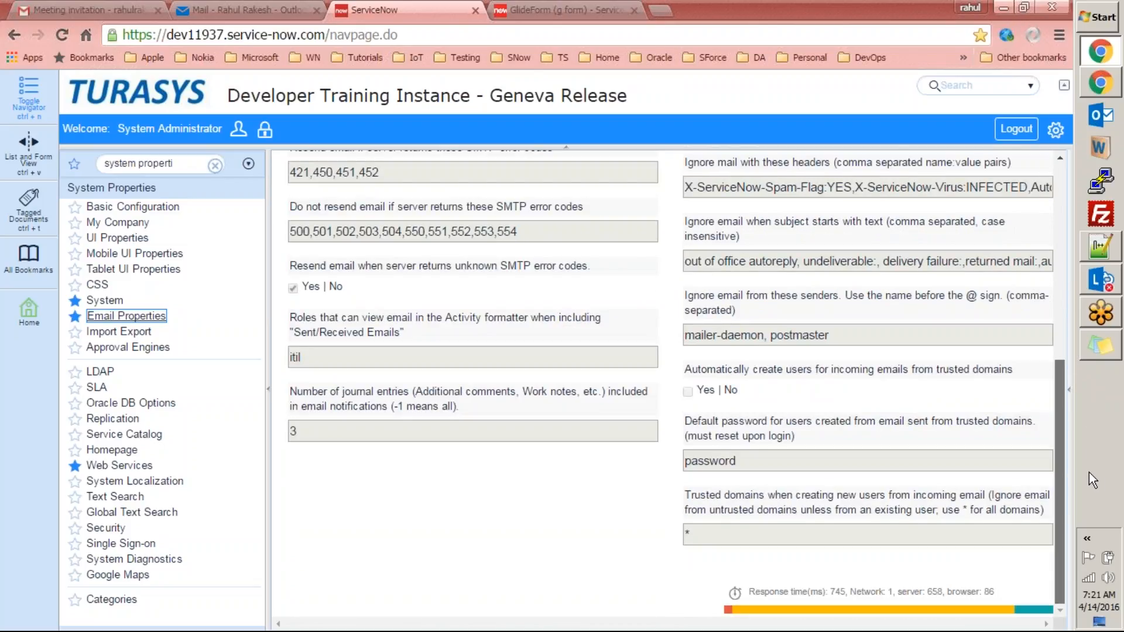
drag(1079, 423, 1051, 212)
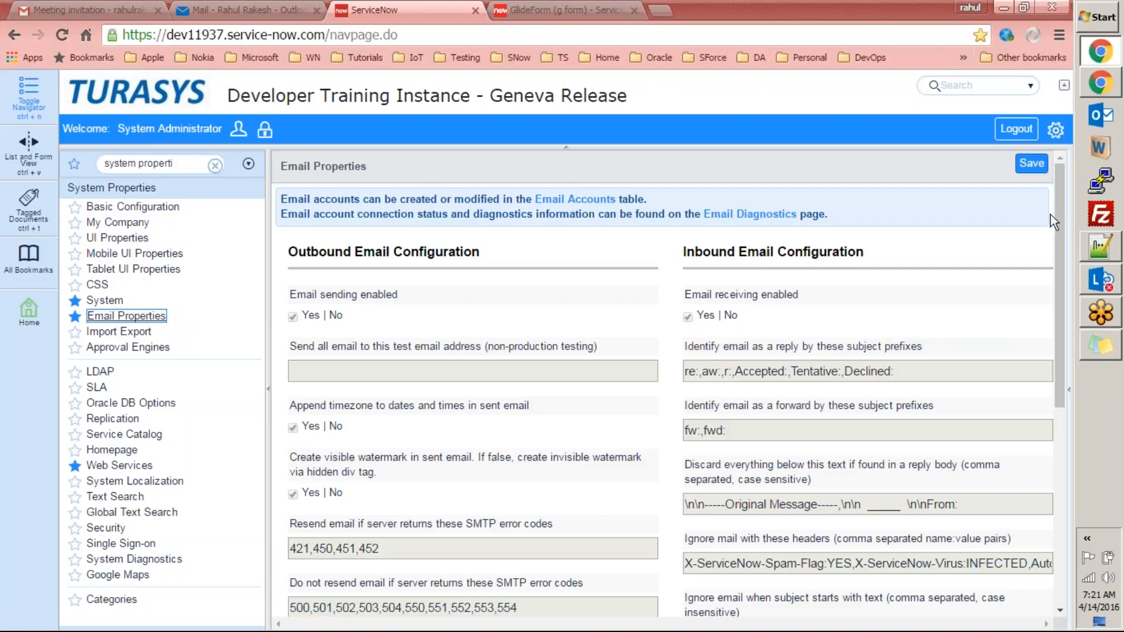
drag(1060, 226, 1076, 476)
drag(1069, 432, 1053, 209)
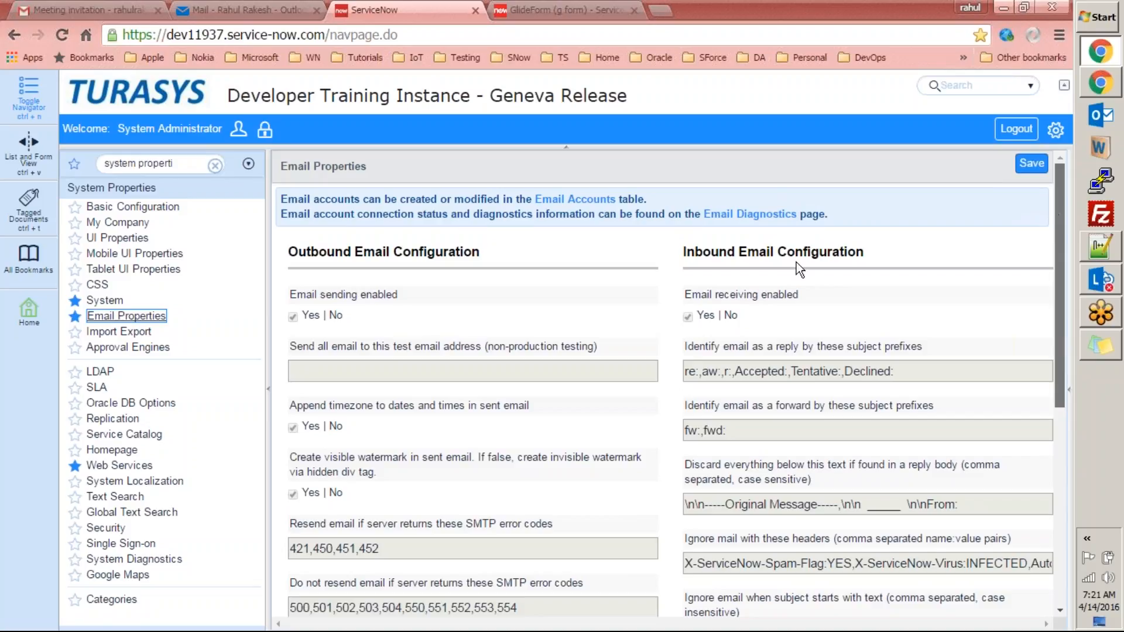
Review Email Diagnostics showing sending and receiving operational, then open a new browser tab.
click(711, 217)
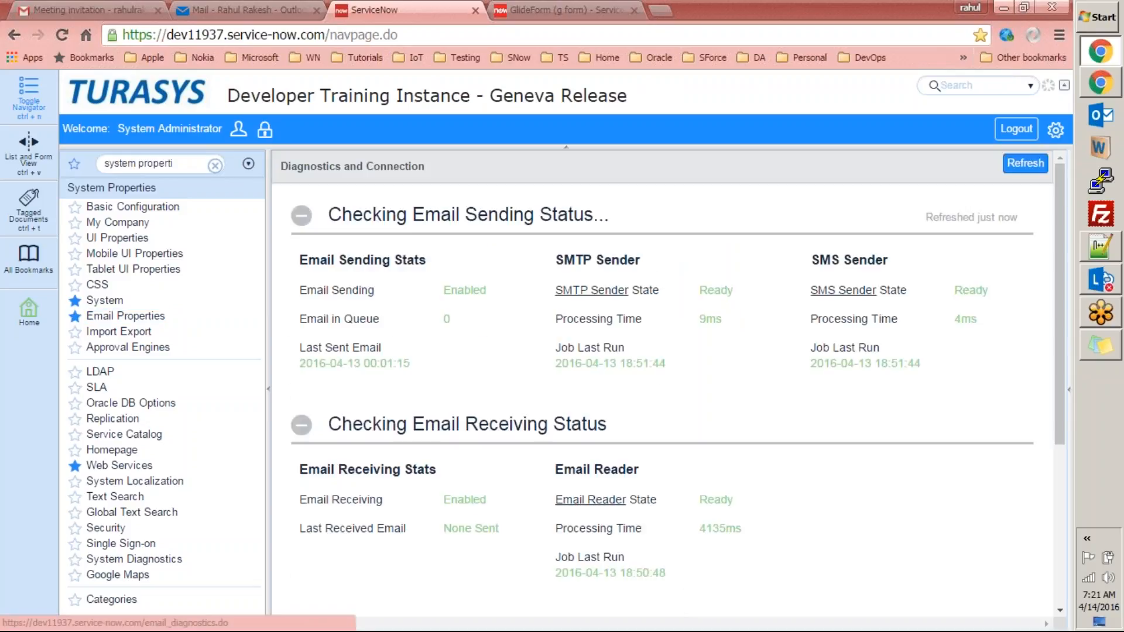
scroll(1060, 213, down, 3)
scroll(1076, 349, down, 1)
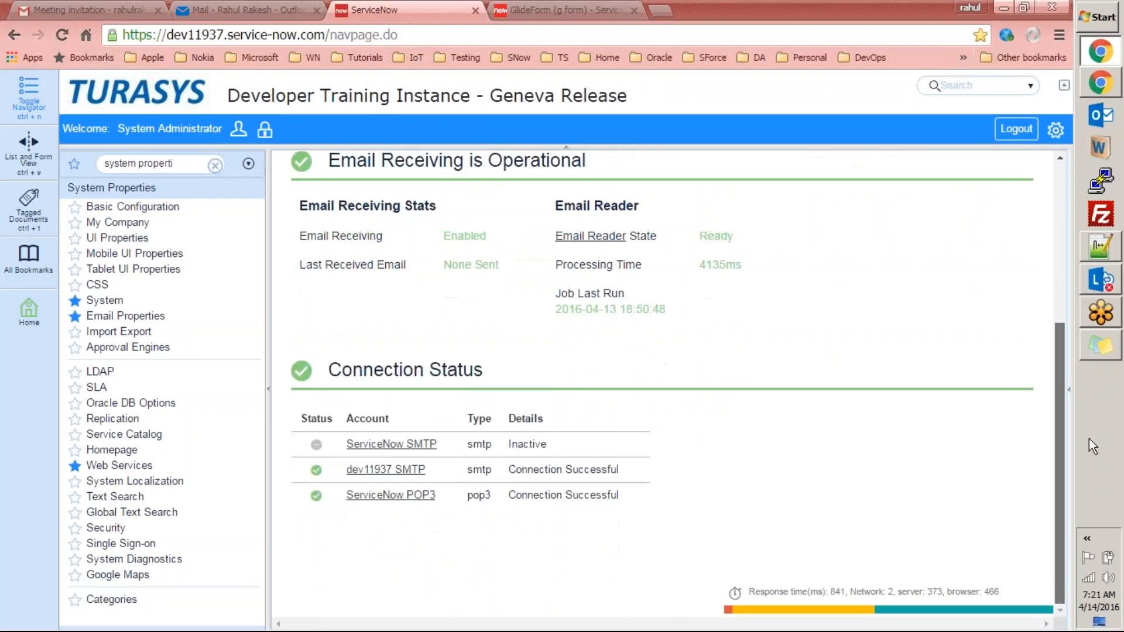
scroll(1089, 428, up, 4)
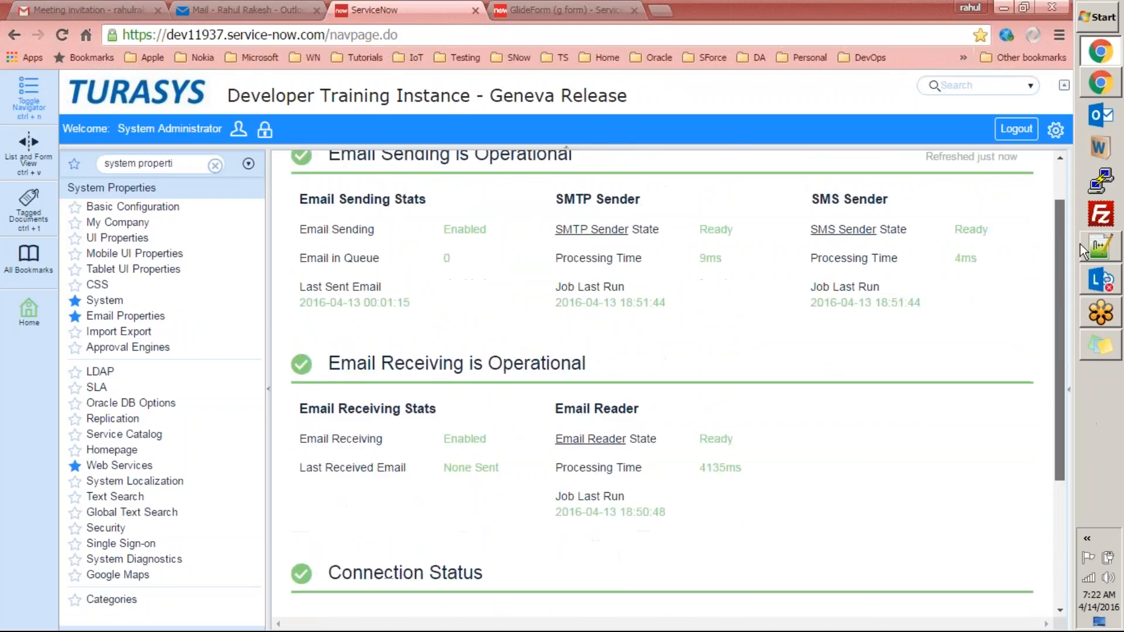
scroll(1080, 231, up, 1)
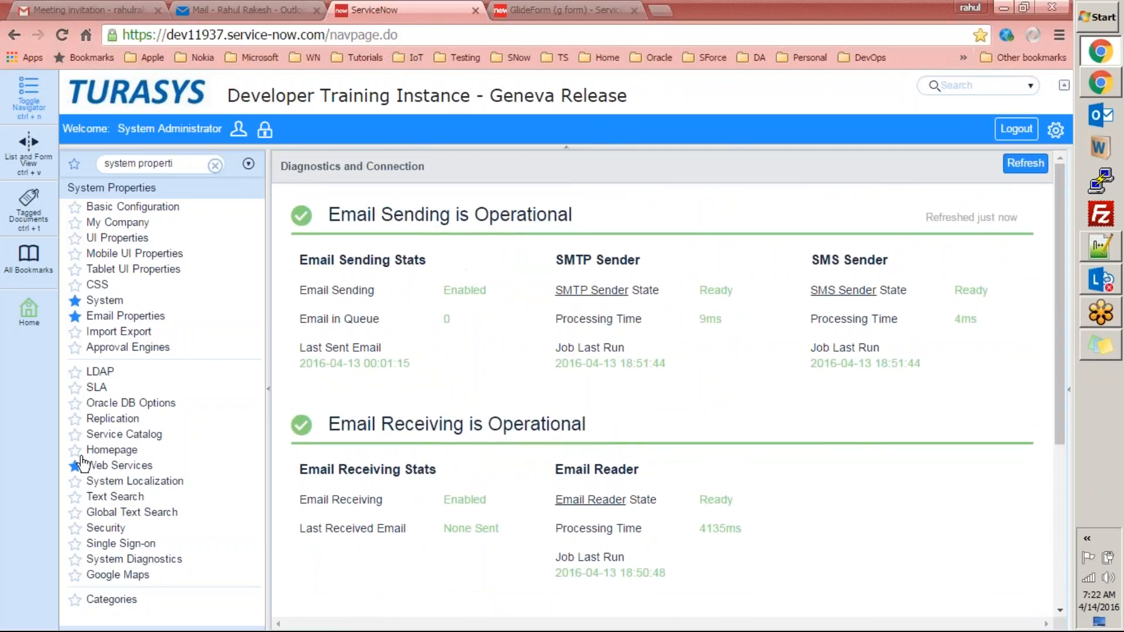
key(ctrl+t)
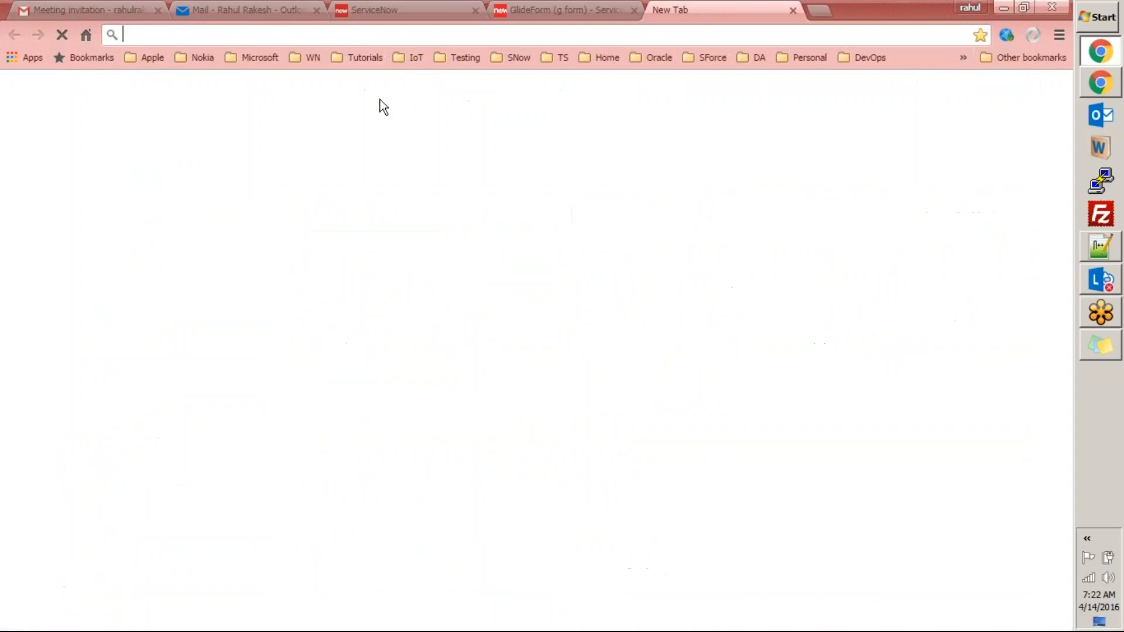
Open myInstance1 from the SNow bookmarks and review its Email Properties' outgoing mail display name.
click(515, 57)
mouse_move(551, 130)
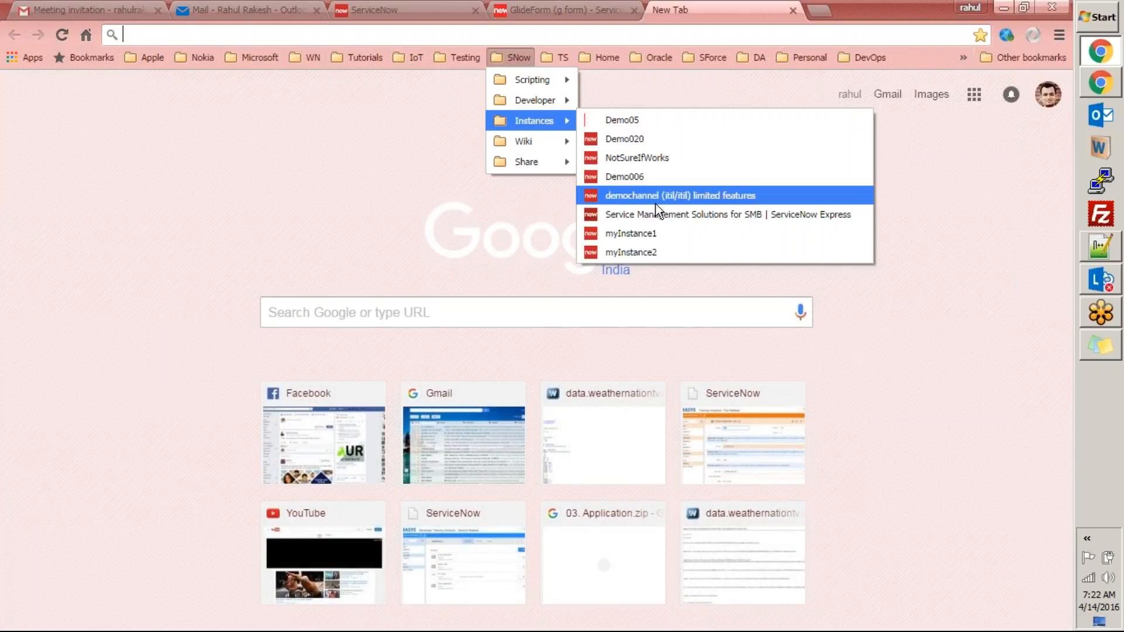
click(653, 234)
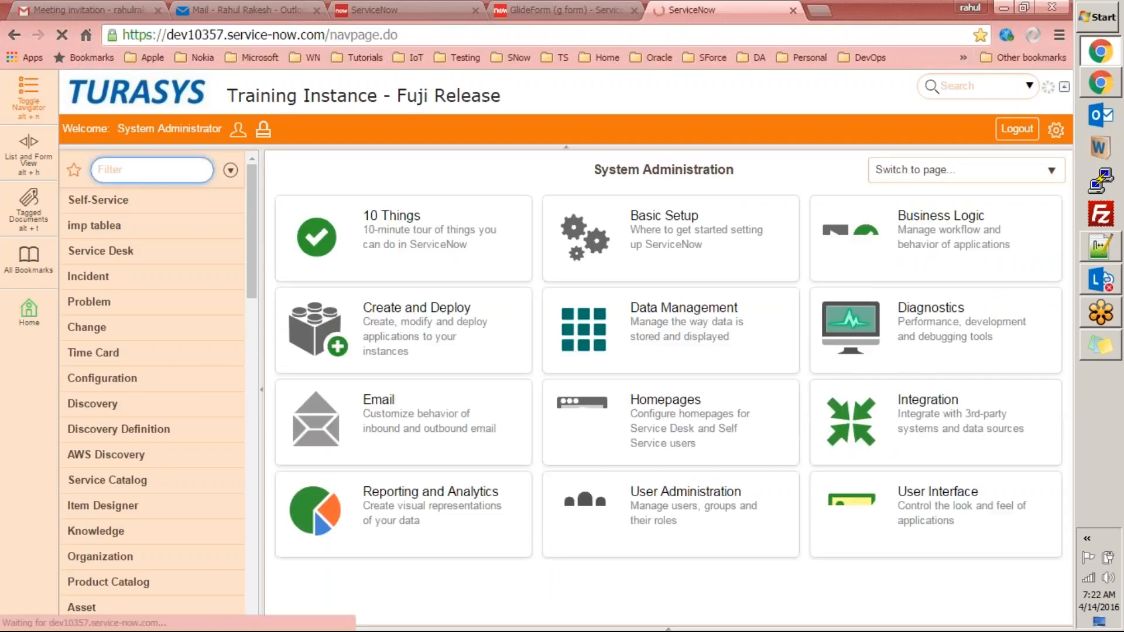
text(s)
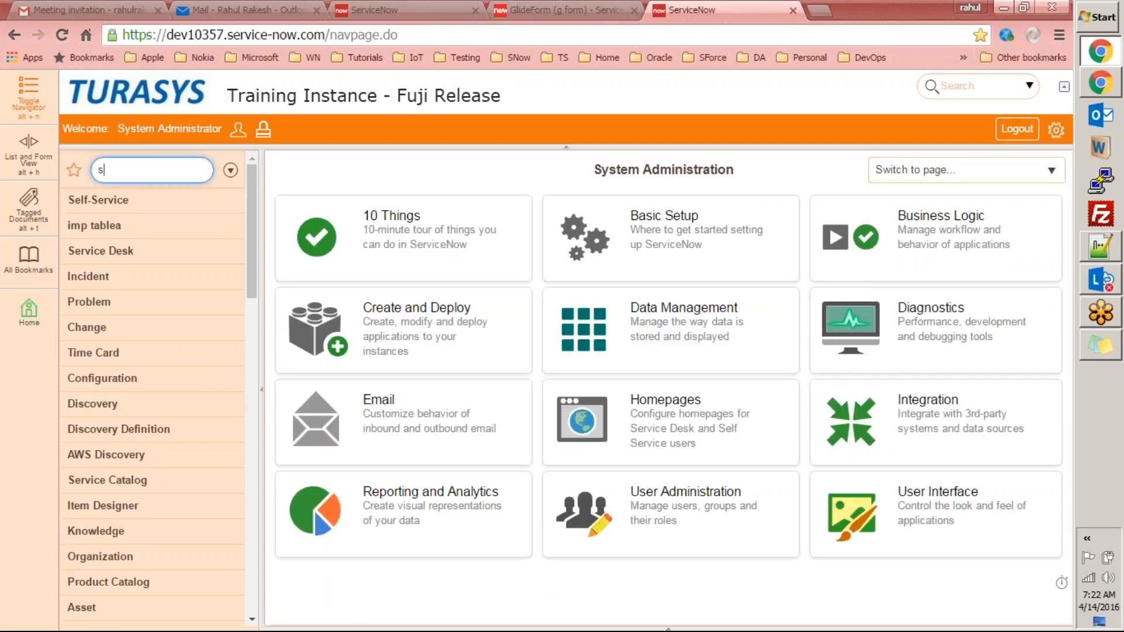
text(ystem proper)
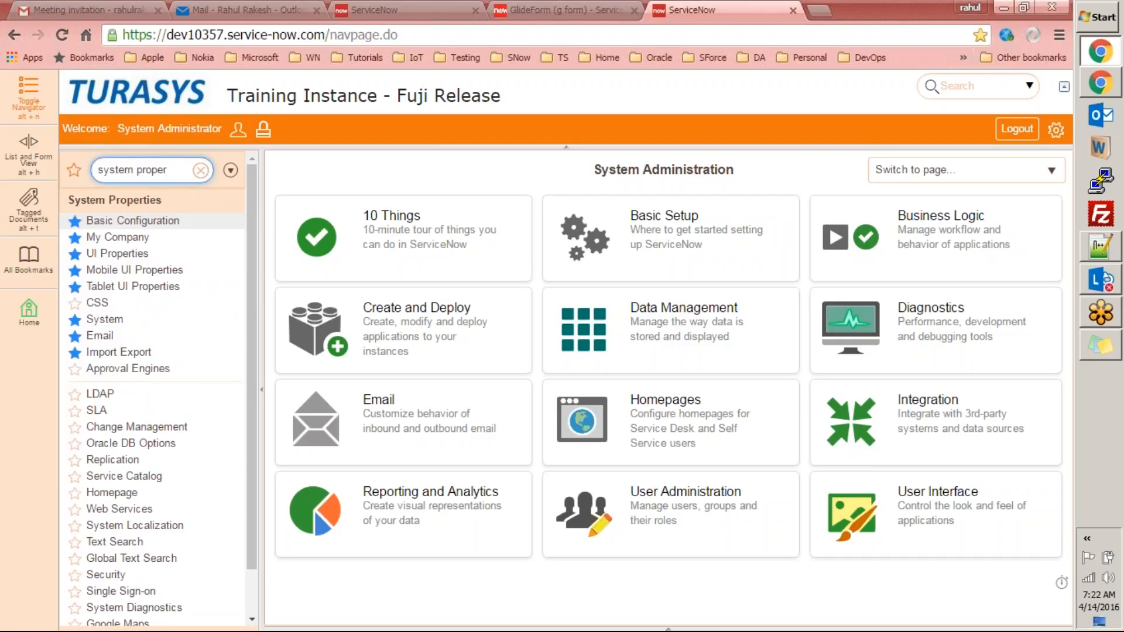
click(103, 336)
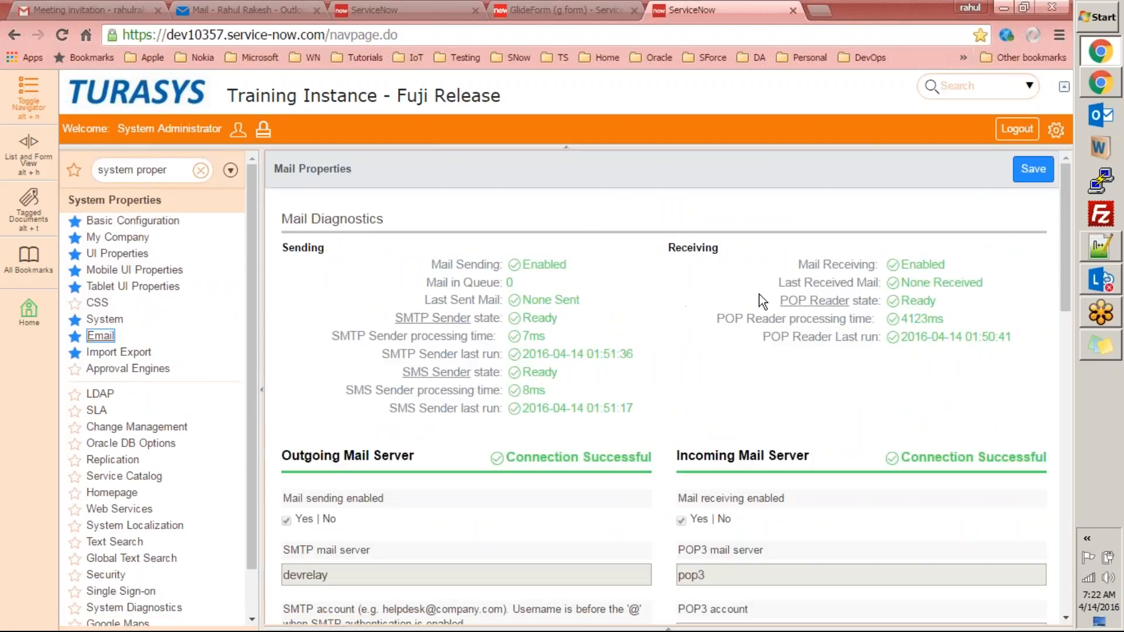
drag(1064, 218, 1069, 322)
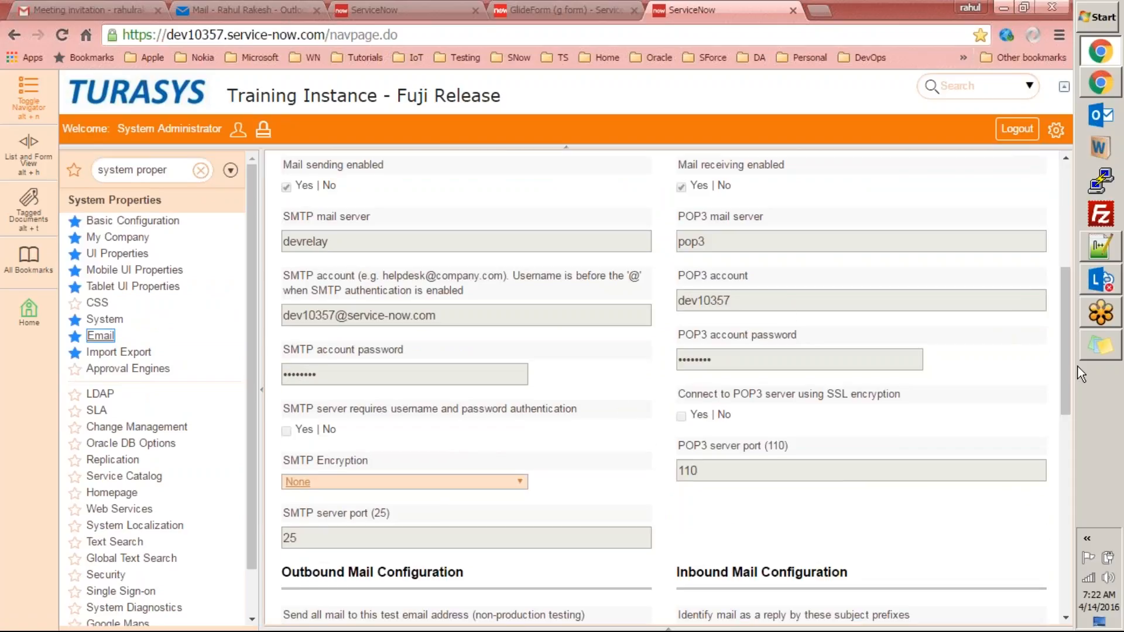
drag(1069, 342, 1084, 410)
drag(349, 521, 277, 498)
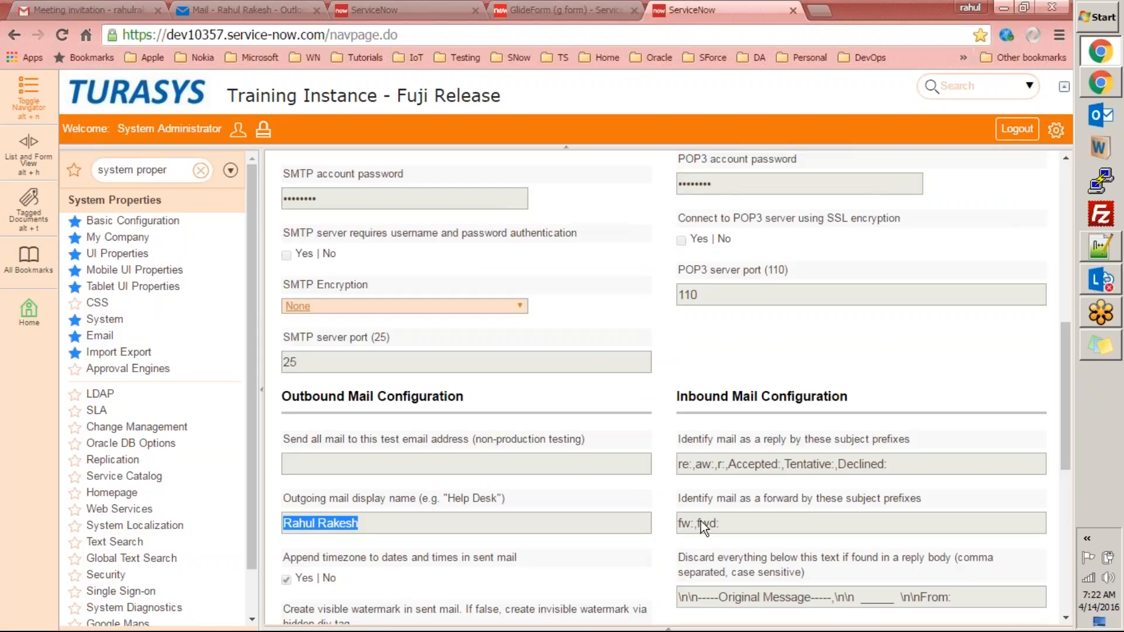
drag(1063, 377, 1071, 411)
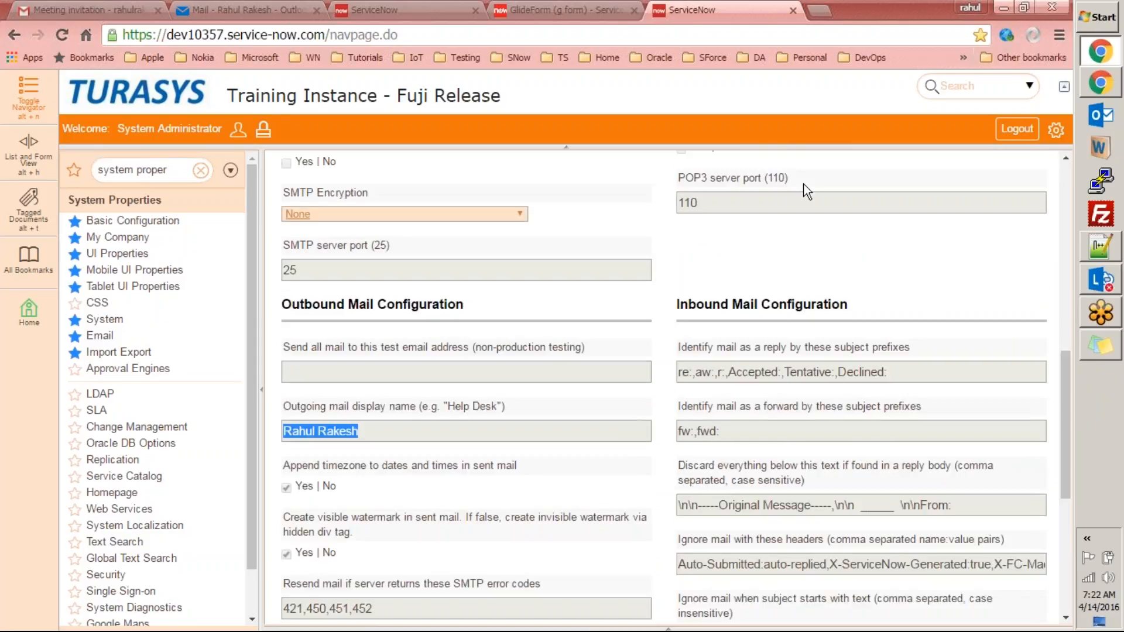
Glance at the PC Order email in Outlook, then go to the Geneva diagnostics tab.
click(276, 9)
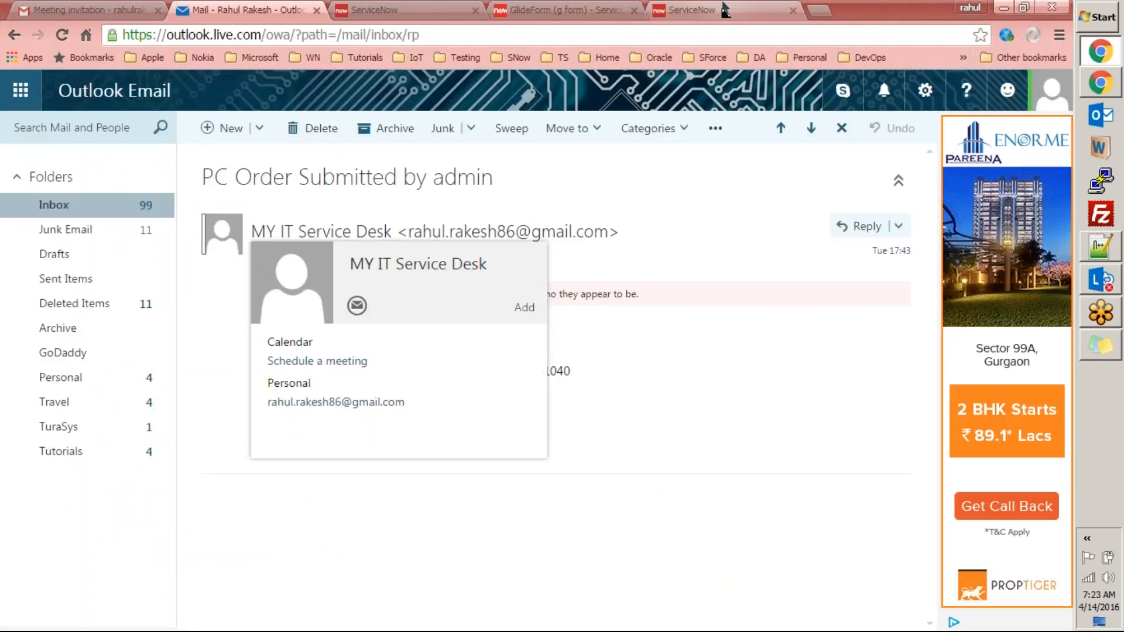
click(725, 10)
key(ctrl+shift+Tab)
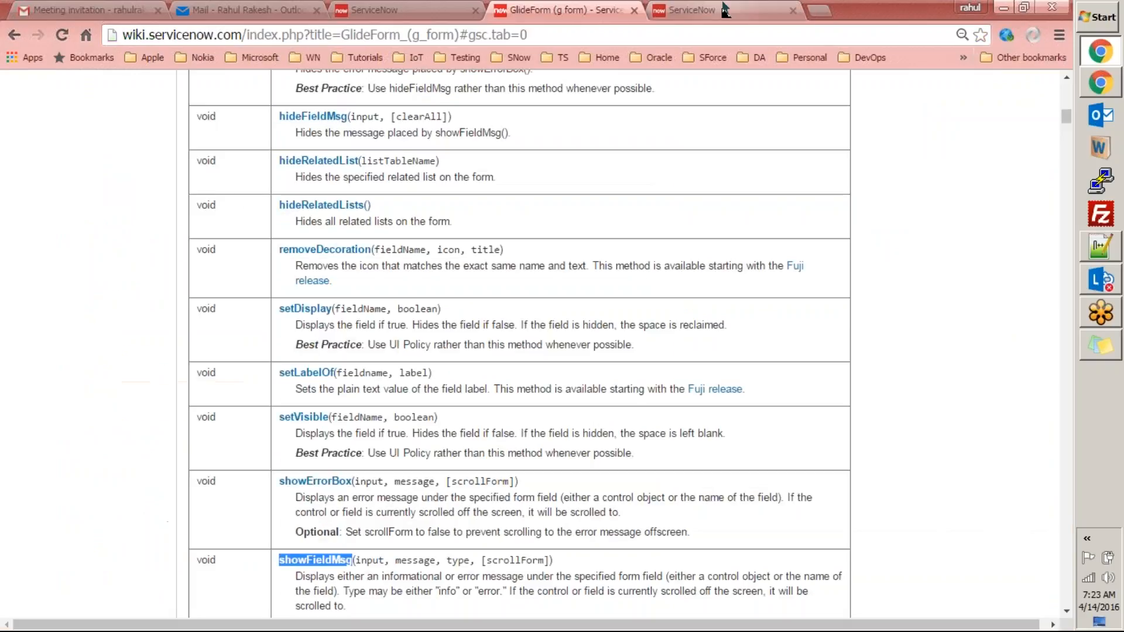
key(ctrl+shift+Tab)
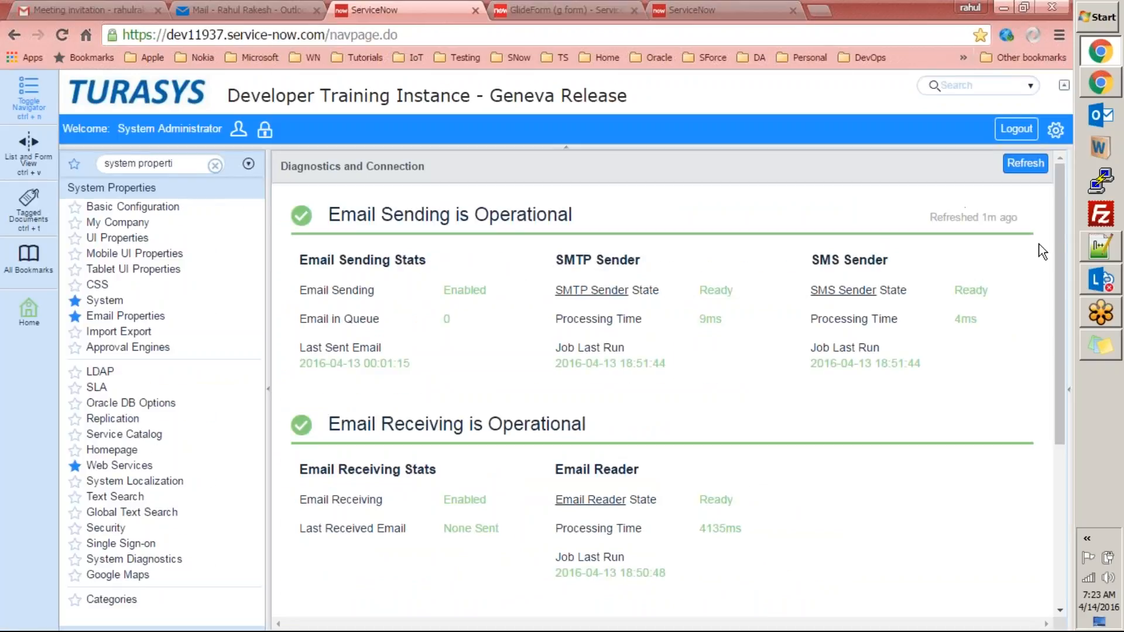
drag(1064, 237, 1038, 138)
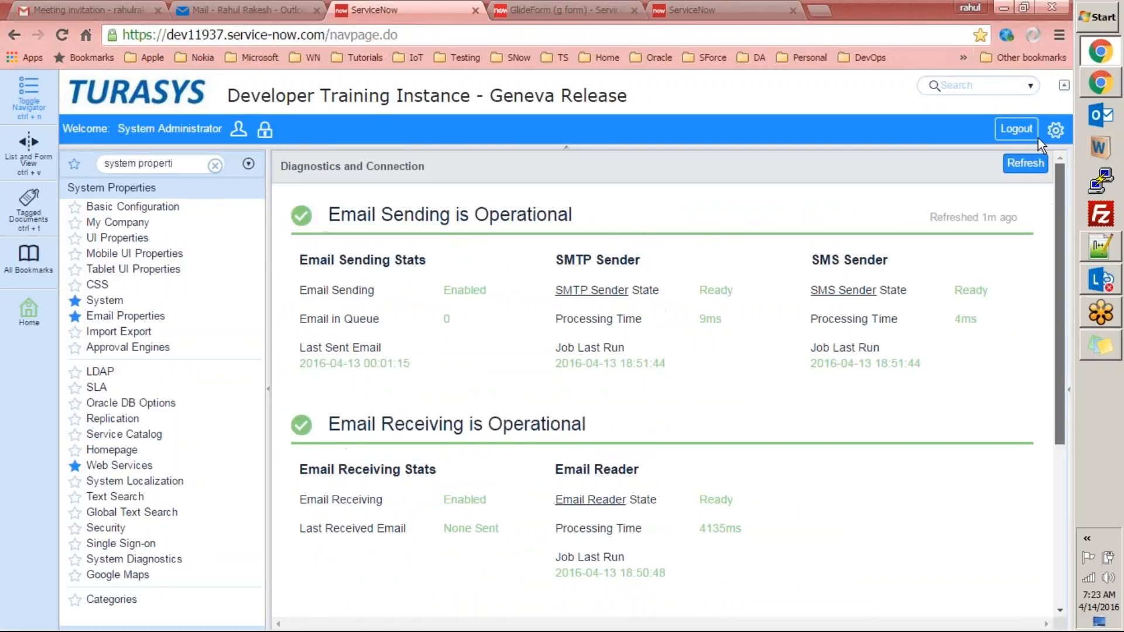
Review Geneva's Email Properties, System properties and Email Accounts, then scroll Email Properties to the bottom.
click(146, 317)
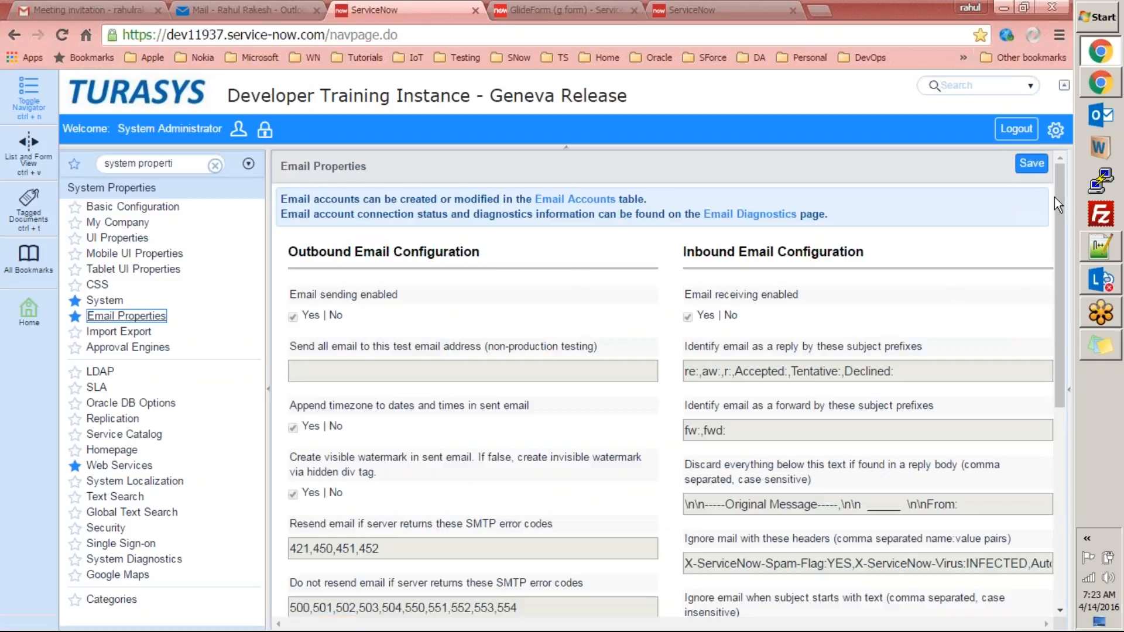
drag(1059, 204, 1083, 470)
drag(1078, 417, 1059, 192)
click(108, 297)
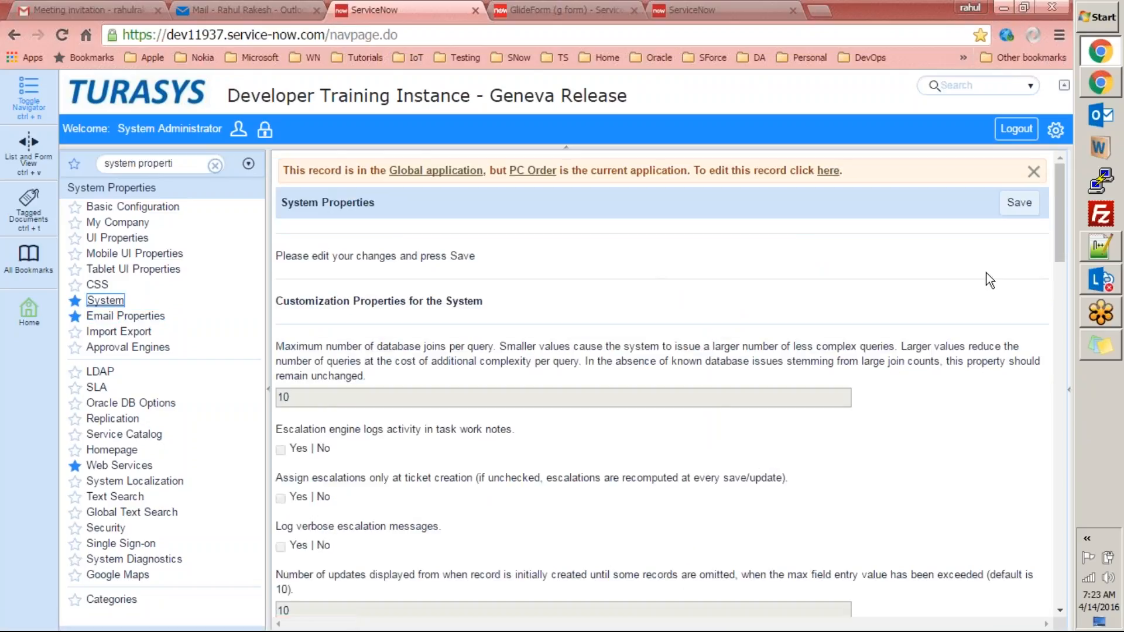
drag(1061, 189, 1070, 419)
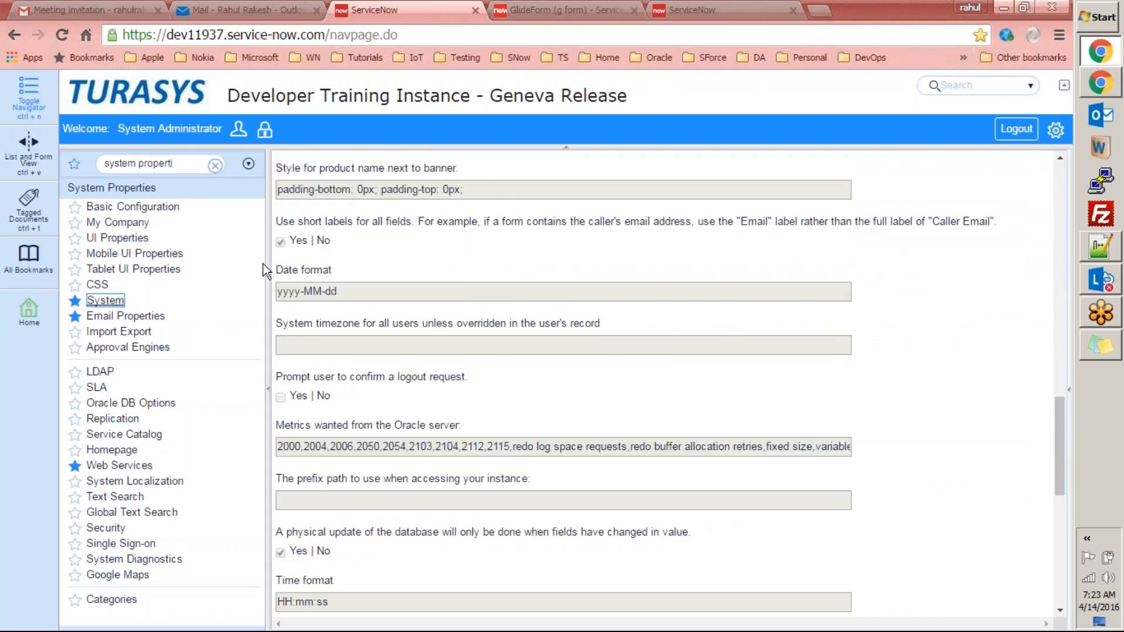
click(120, 317)
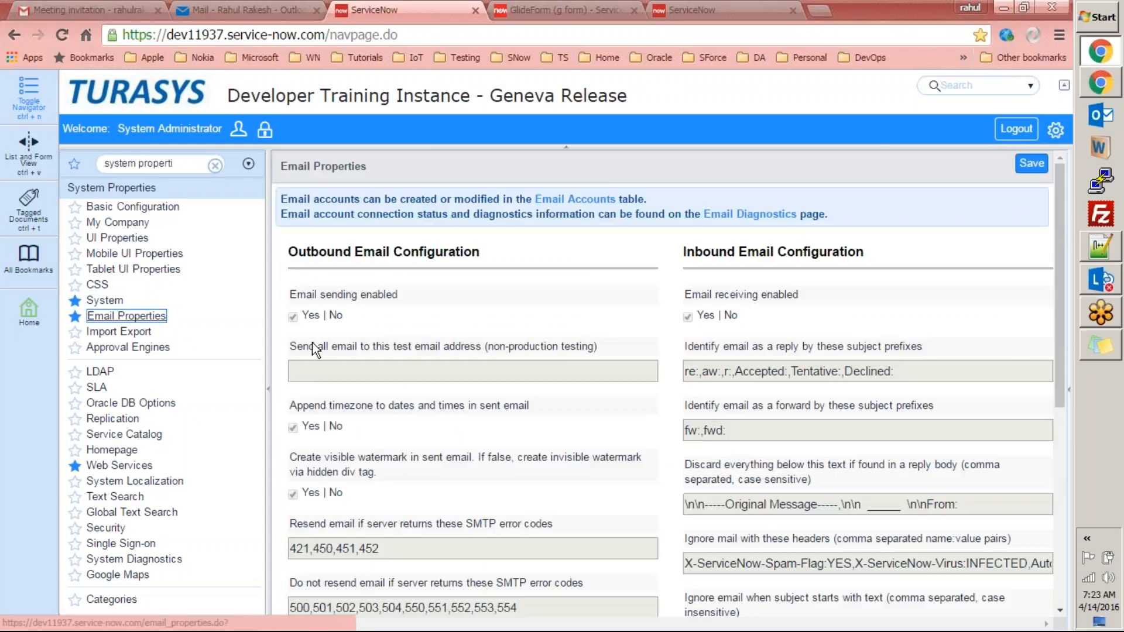
click(556, 200)
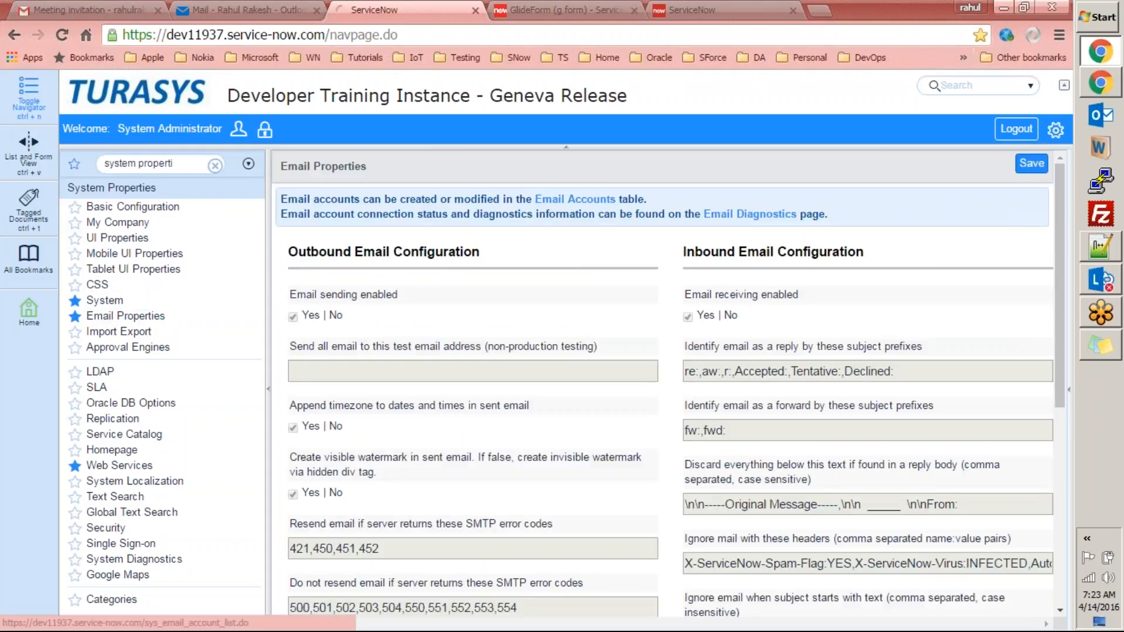
click(126, 316)
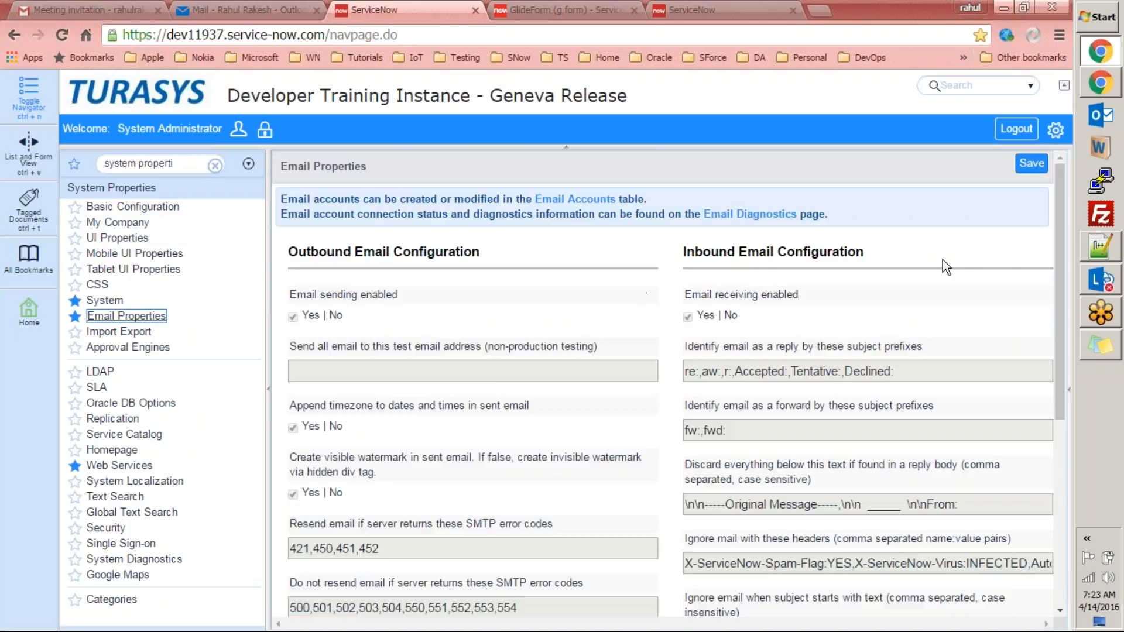
drag(1056, 230, 1072, 435)
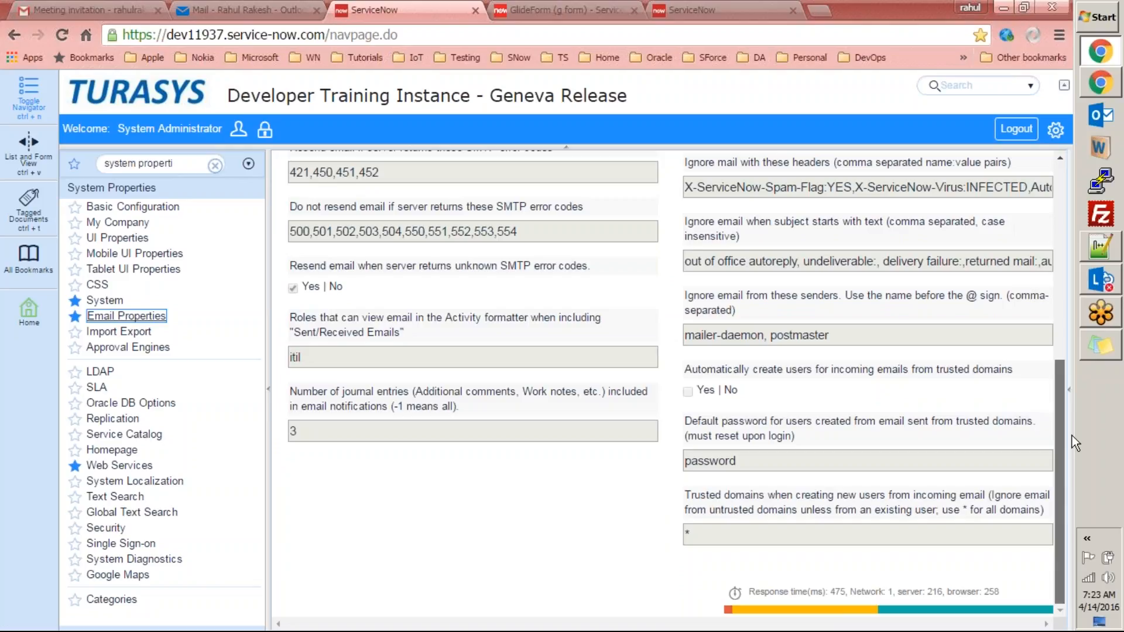
drag(1074, 461, 1071, 257)
Find and copy the 'Outgoing mail display name' label, then return to the Geneva instance.
key(ctrl+f)
text(di)
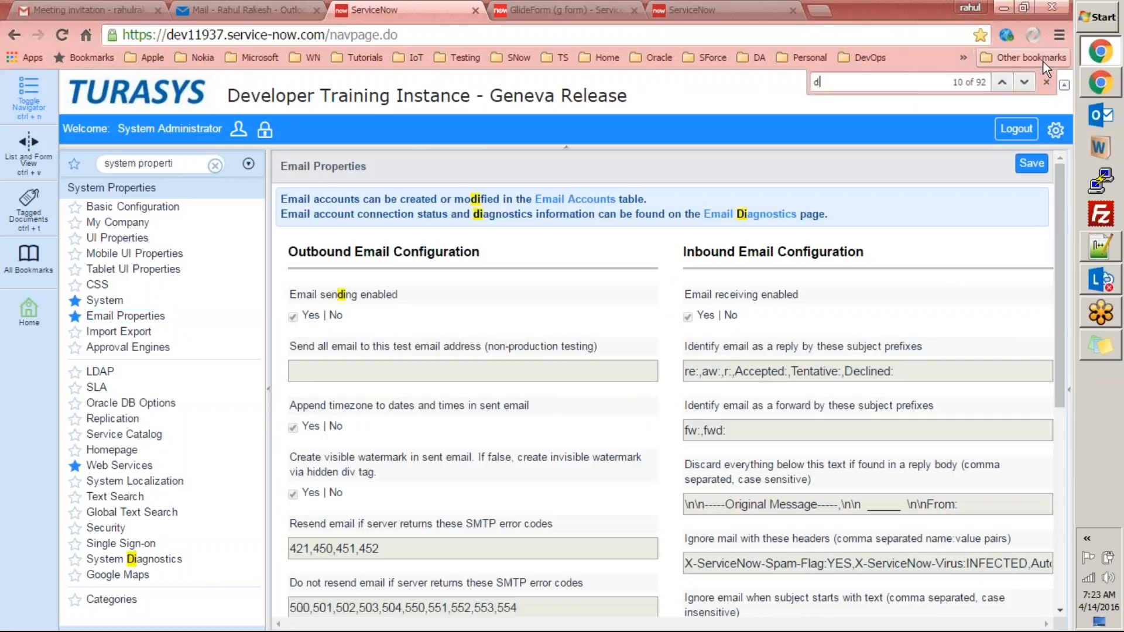
text(splay)
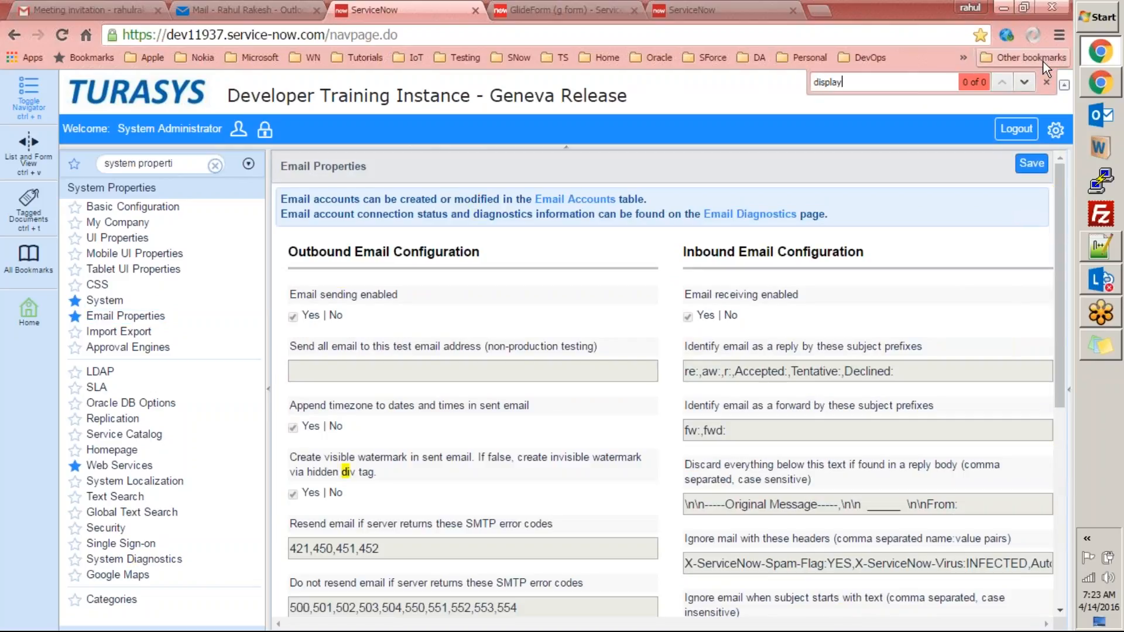
click(743, 9)
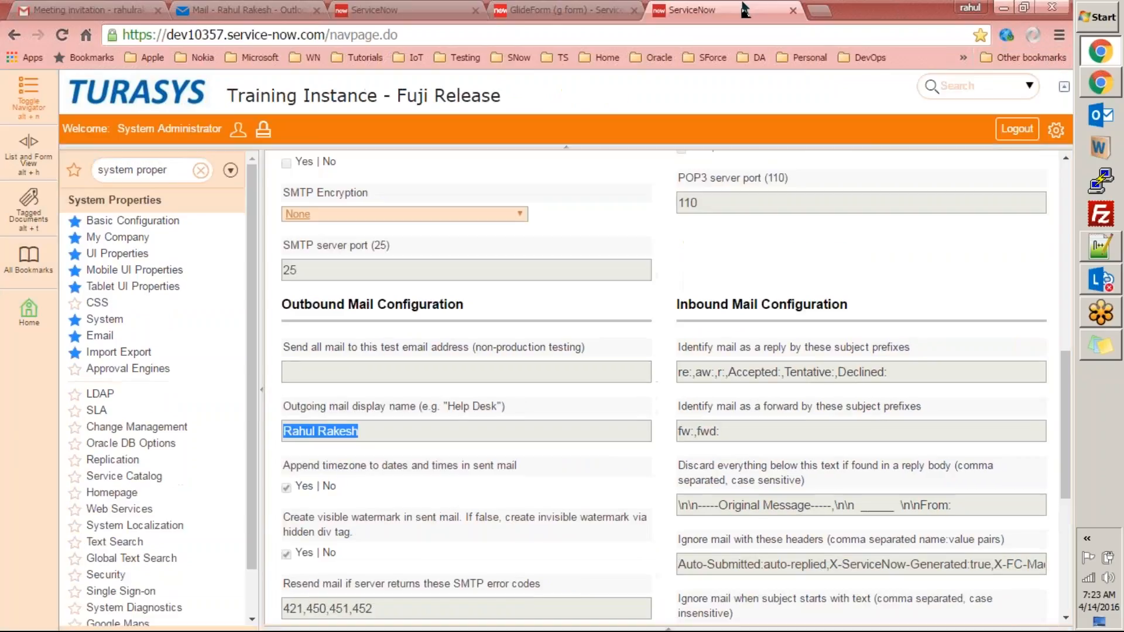
drag(286, 404, 416, 417)
key(ctrl+c)
key(ctrl+shift+Tab)
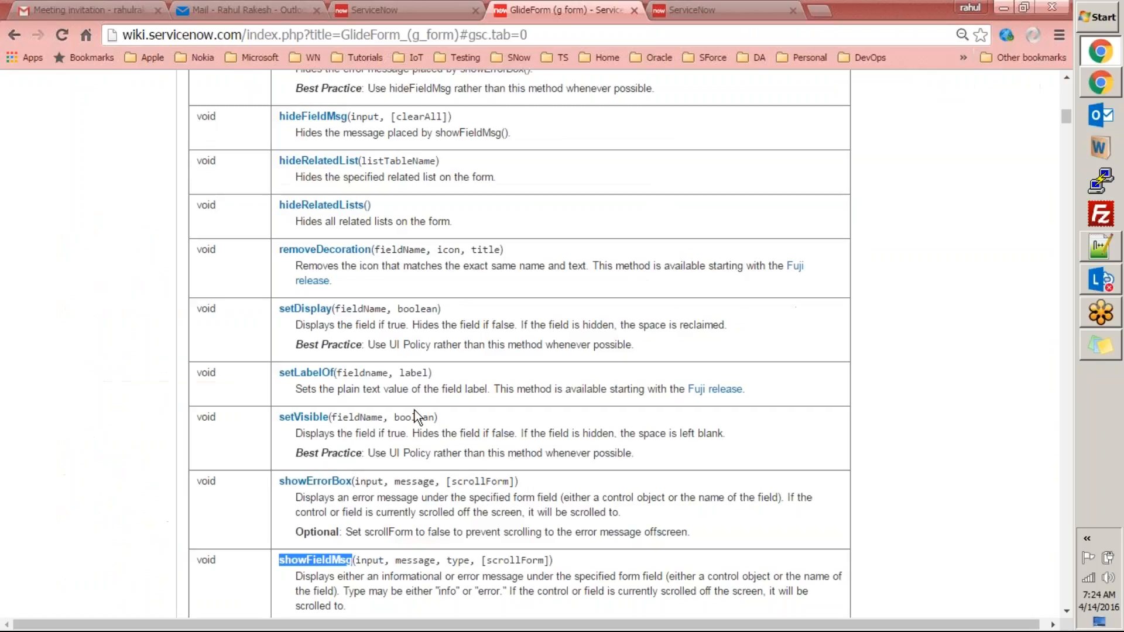
key(ctrl+shift+Tab)
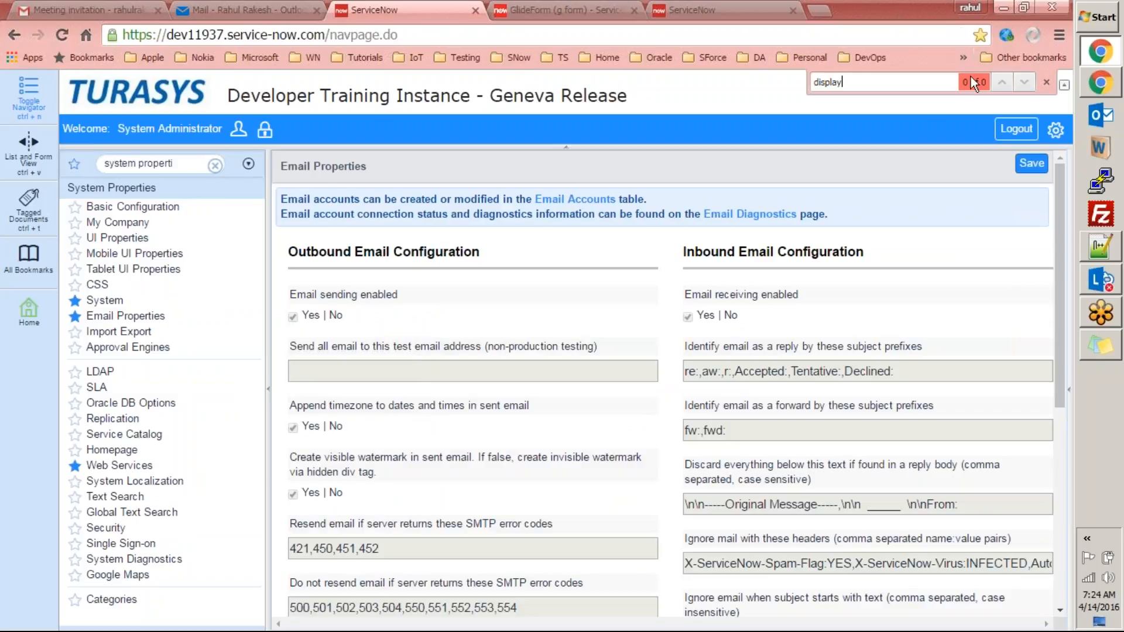
Search the label to open glide.email.username (IT Service Desk) and its Global application.
click(1047, 82)
click(1047, 86)
key(ctrl+v)
key(Return)
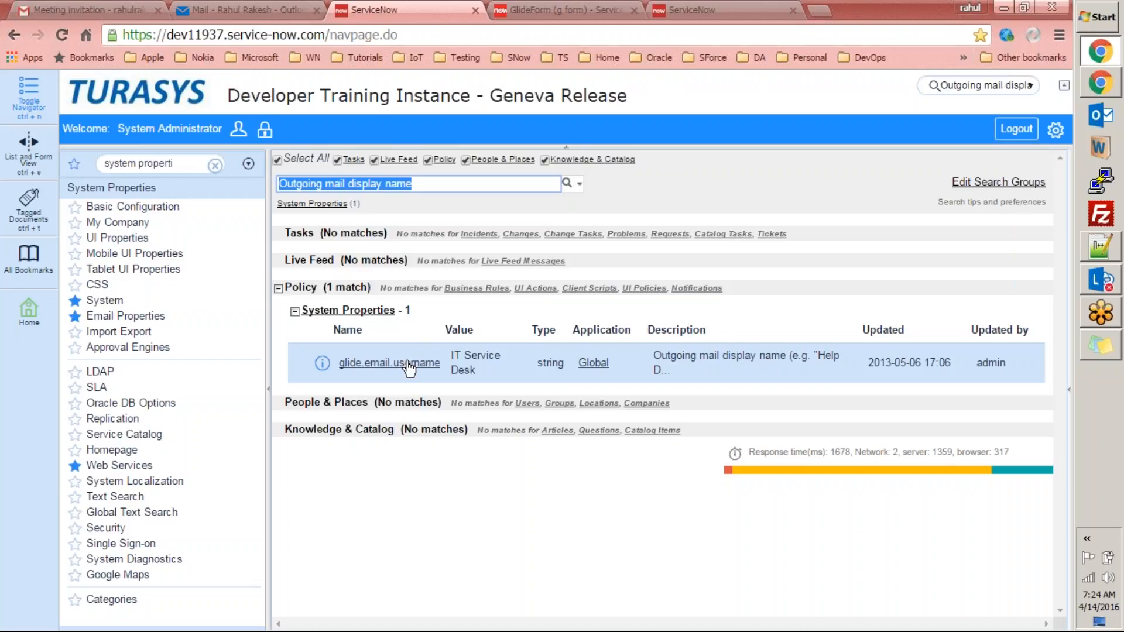
click(410, 363)
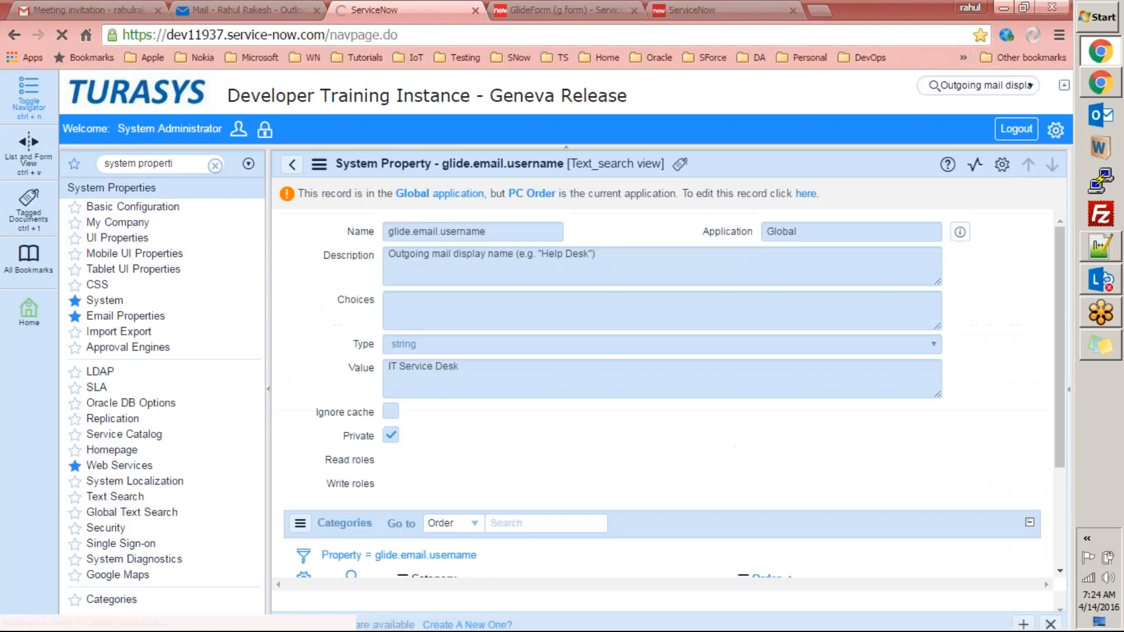
drag(1062, 242, 1059, 293)
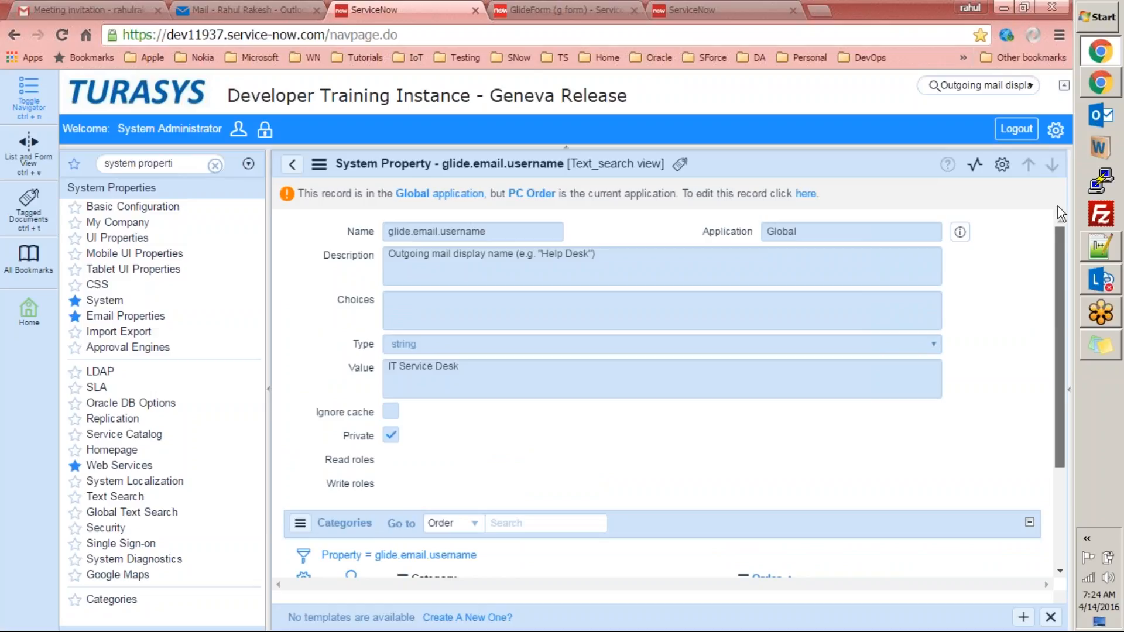
drag(1063, 227, 1057, 200)
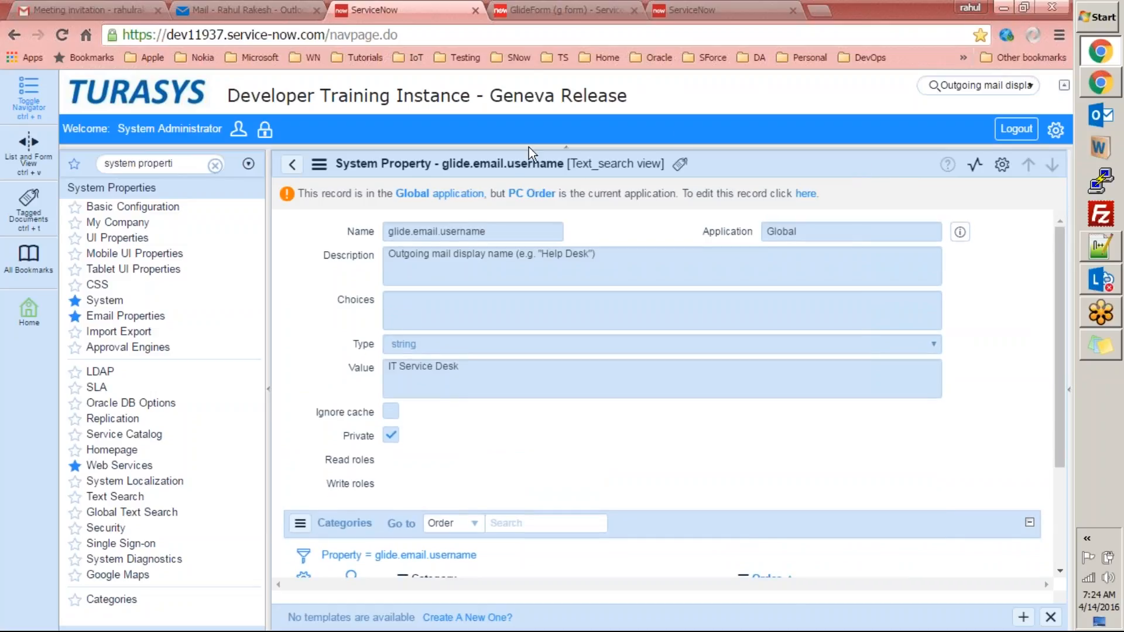
click(467, 202)
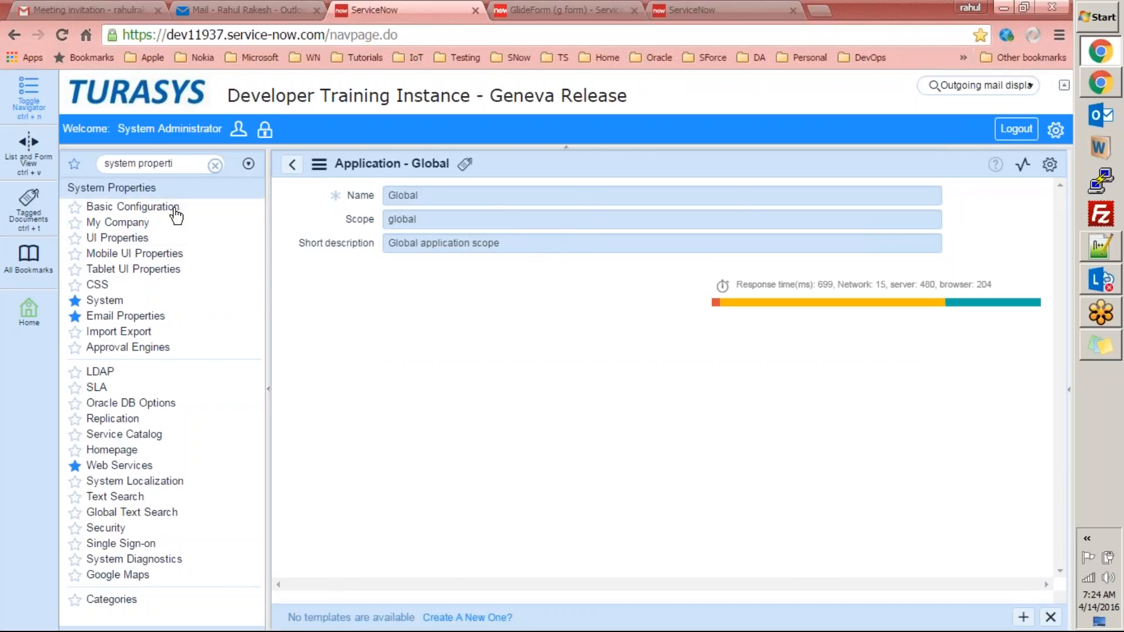
click(130, 316)
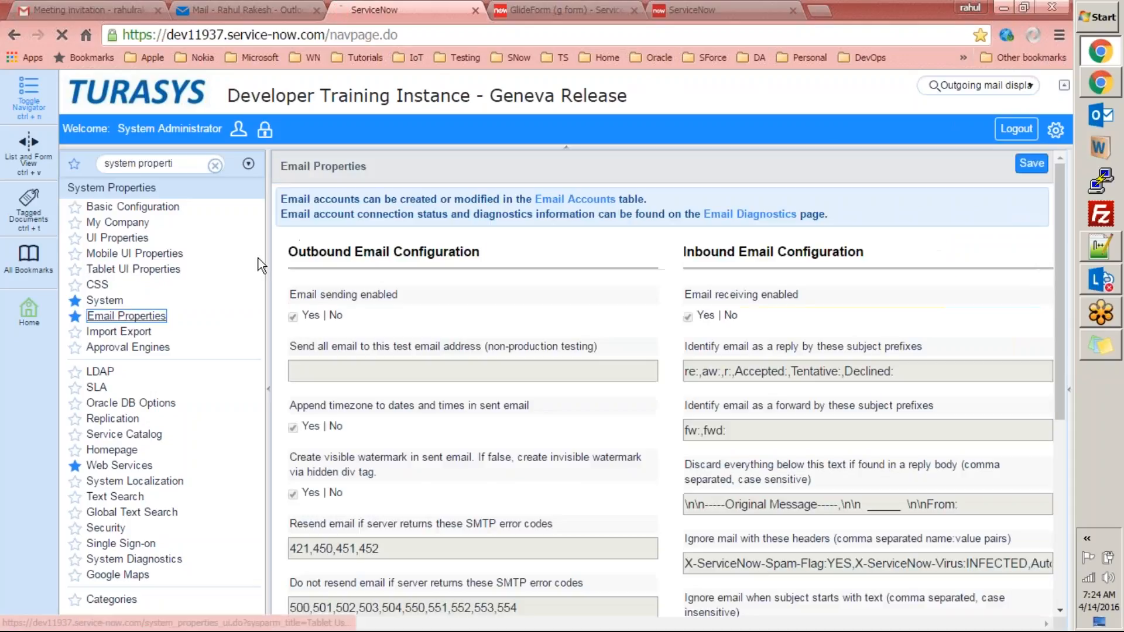
Compare the Fuji instance's email properties with the Geneva instance's email properties.
drag(1056, 260, 1000, 415)
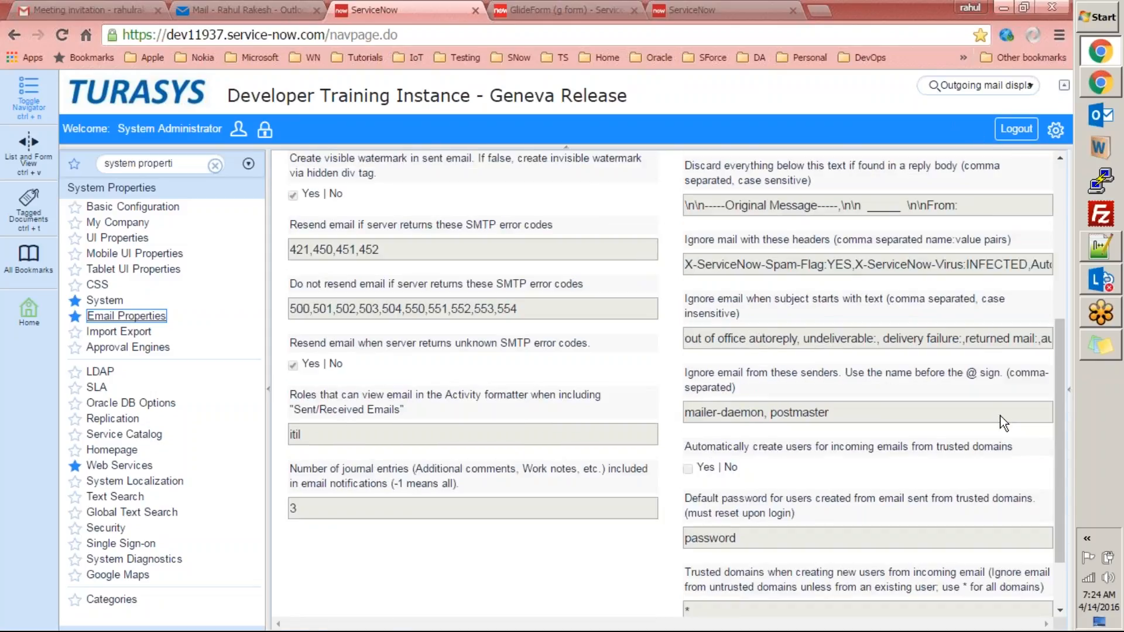
mouse_move(1059, 410)
mouse_down()
mouse_move(1065, 521)
mouse_move(1054, 401)
mouse_up()
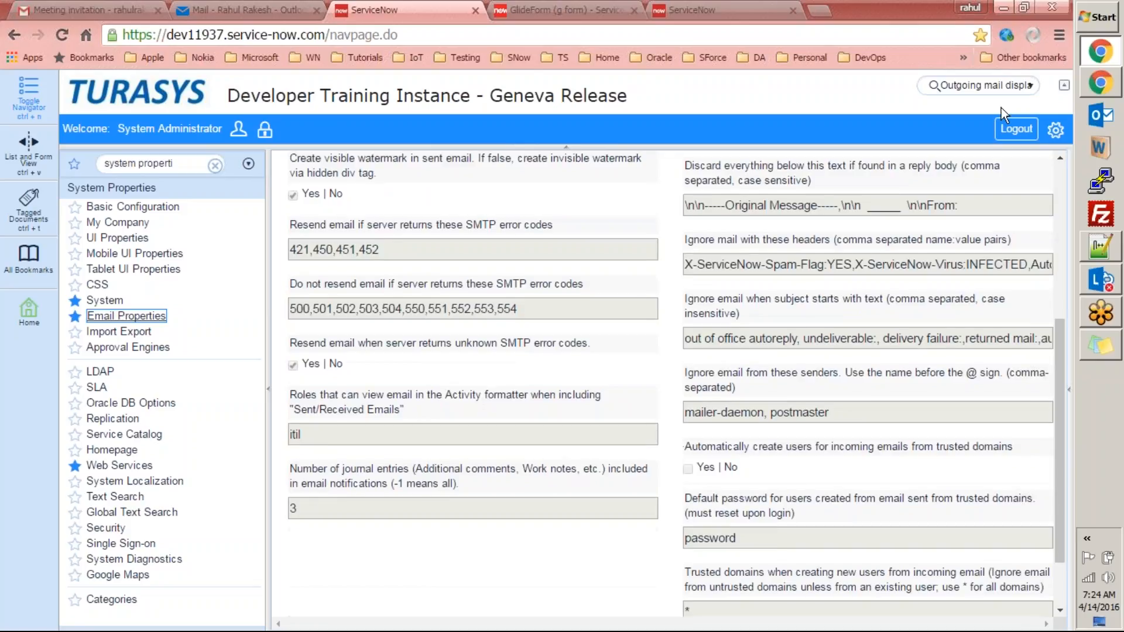
click(676, 10)
double_click(404, 407)
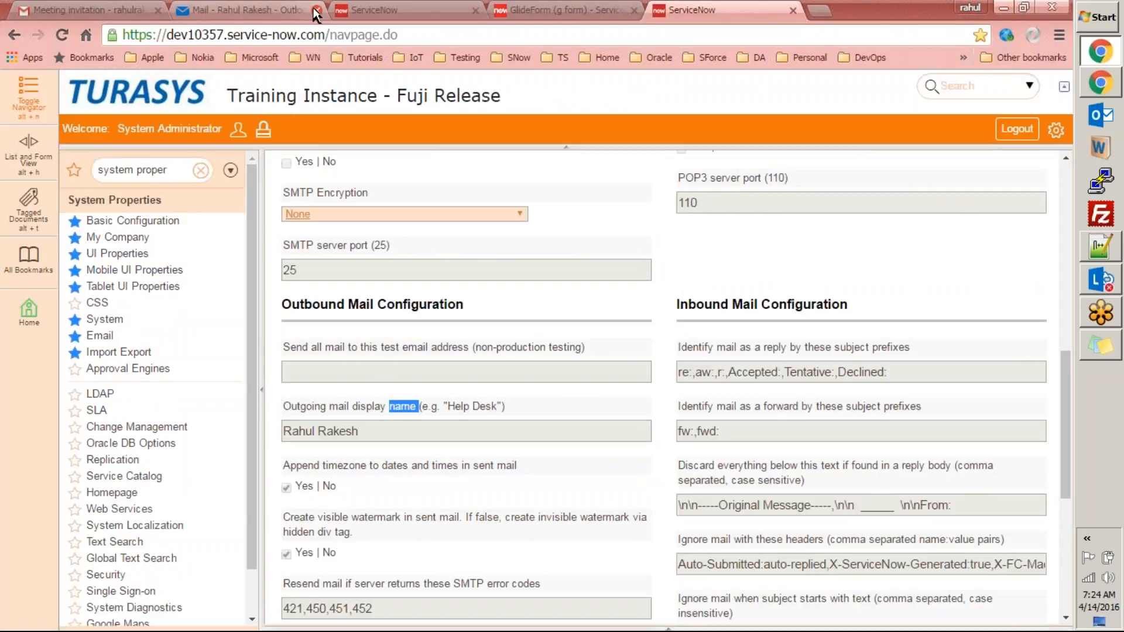
click(352, 9)
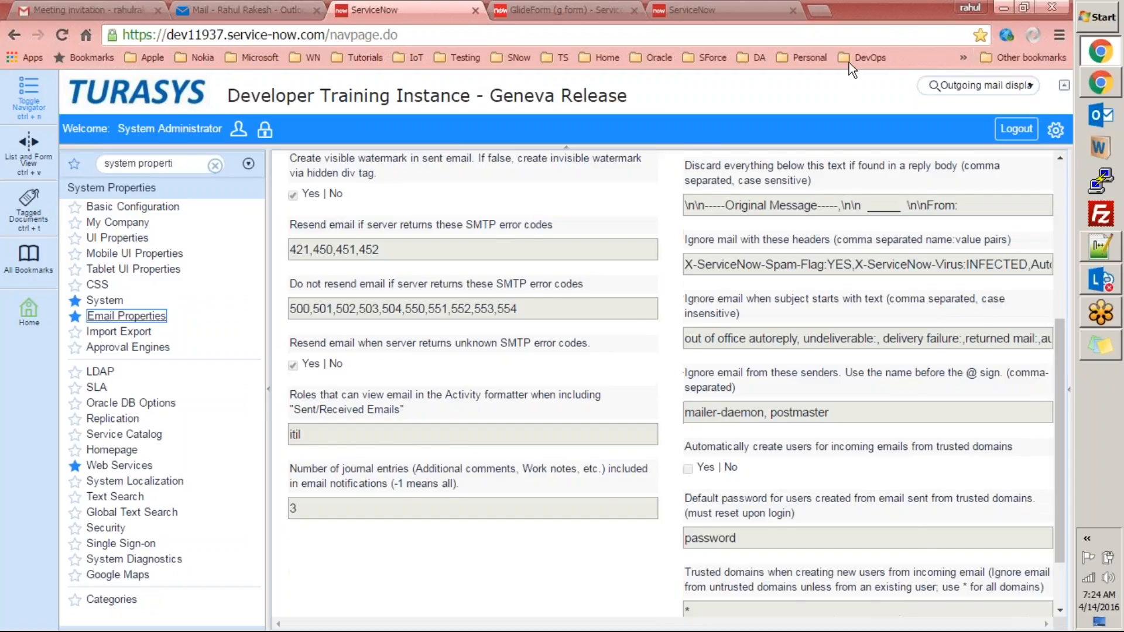
Filter the navigator for 'pc', open the PC Orders list, and view the PC Order email in Outlook.
click(214, 165)
click(188, 166)
text(pc)
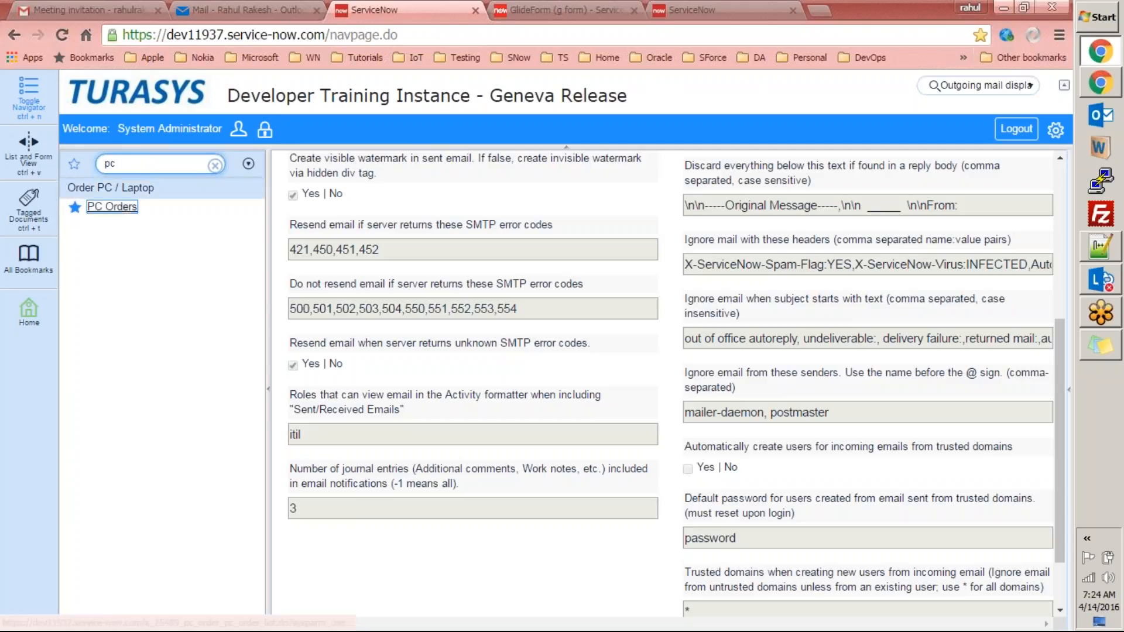
click(124, 208)
click(237, 12)
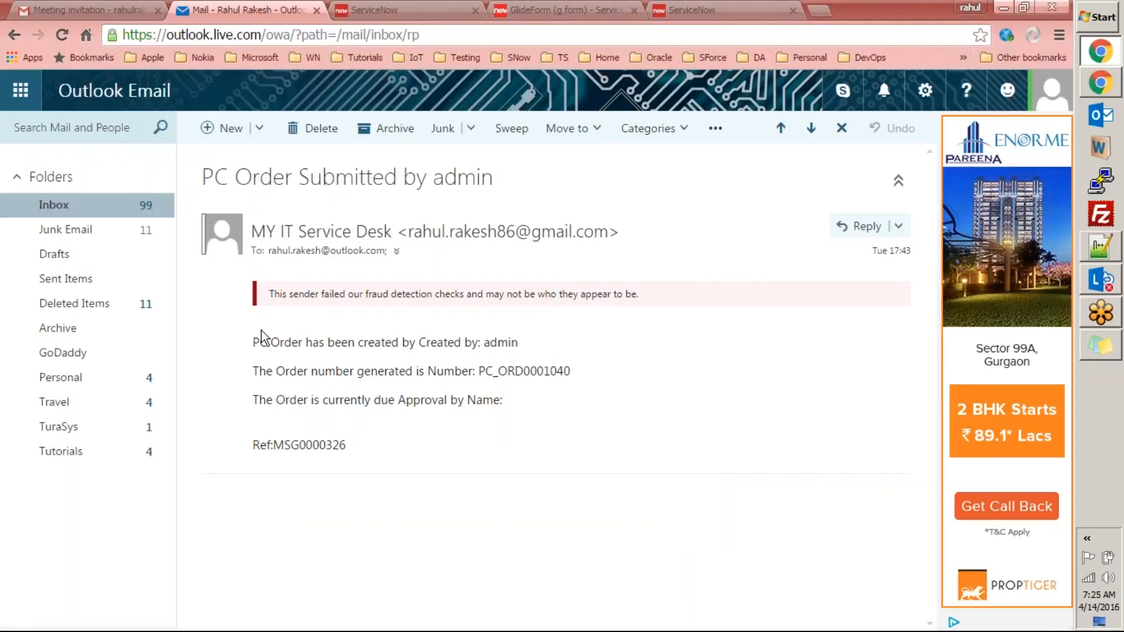
Expand the email's sender details and check order number PC_ORD0001040, then return to ServiceNow.
drag(253, 341, 387, 471)
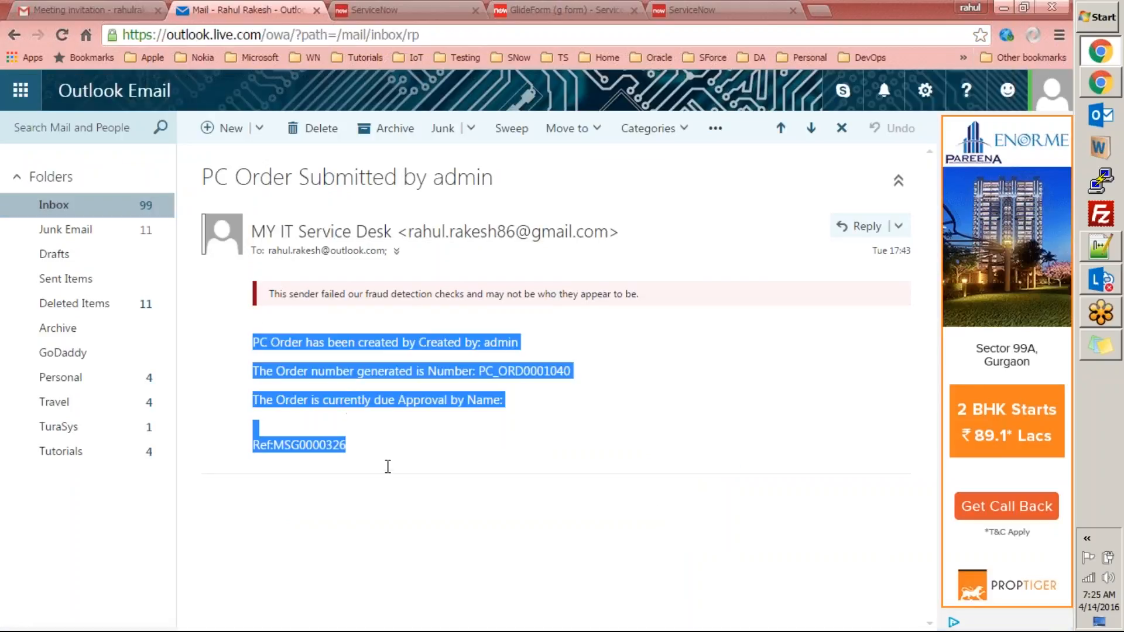
click(397, 251)
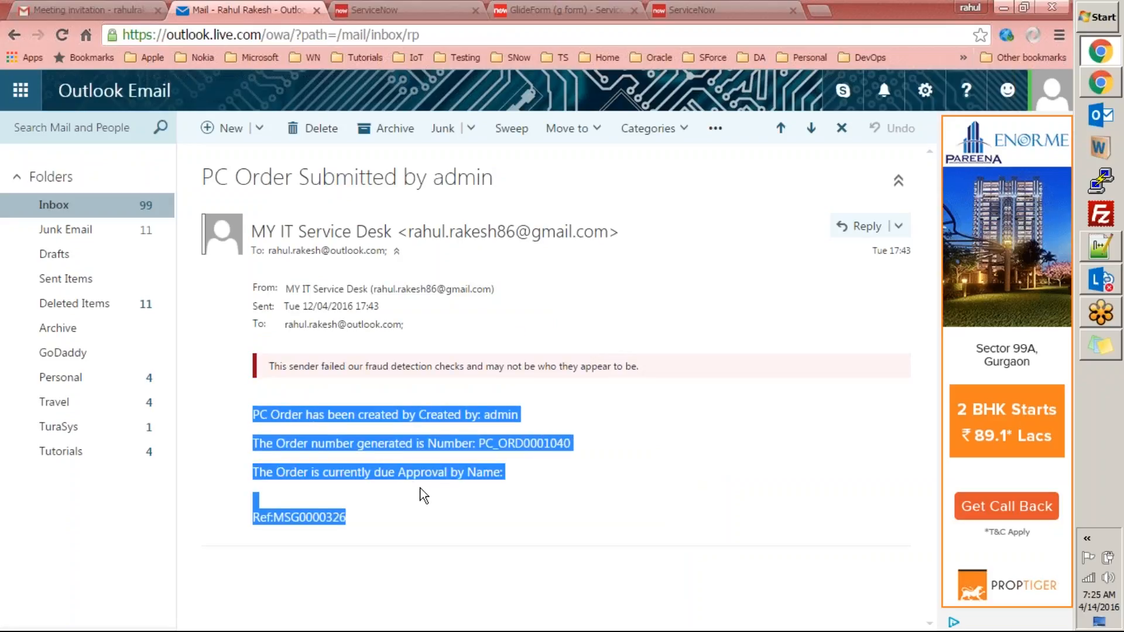
click(559, 477)
double_click(517, 447)
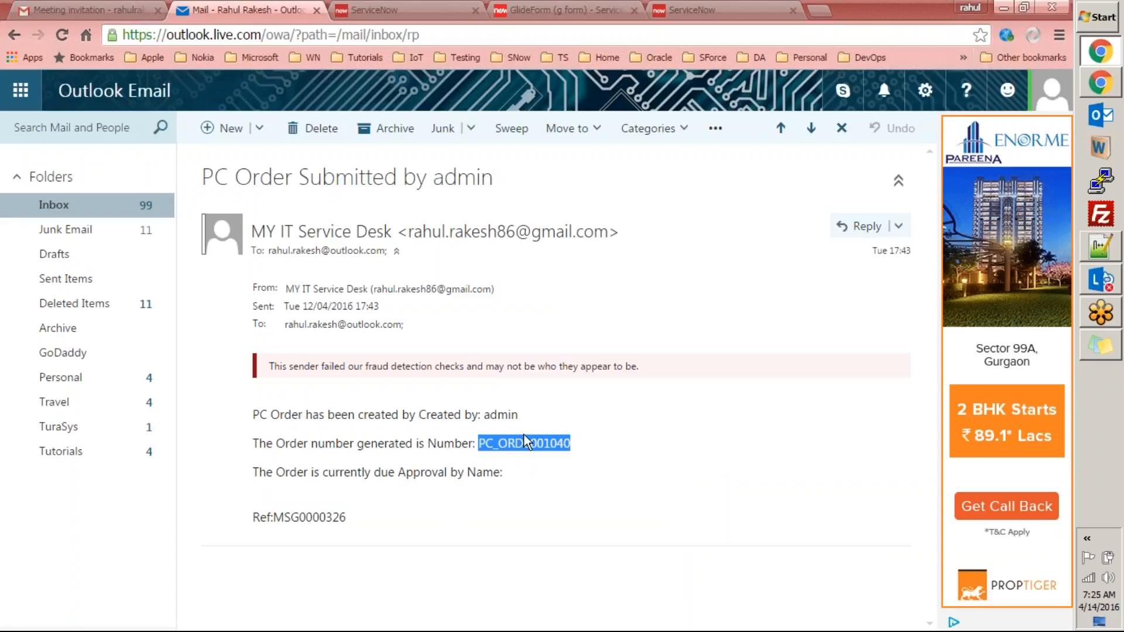
click(525, 443)
double_click(512, 443)
drag(259, 412, 516, 481)
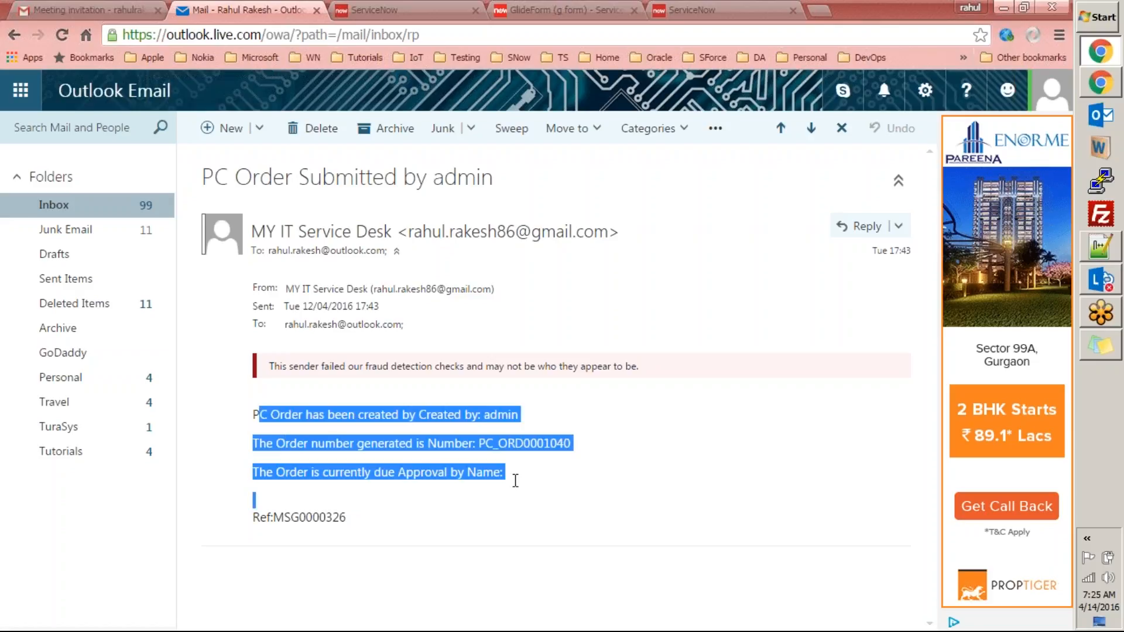
click(504, 465)
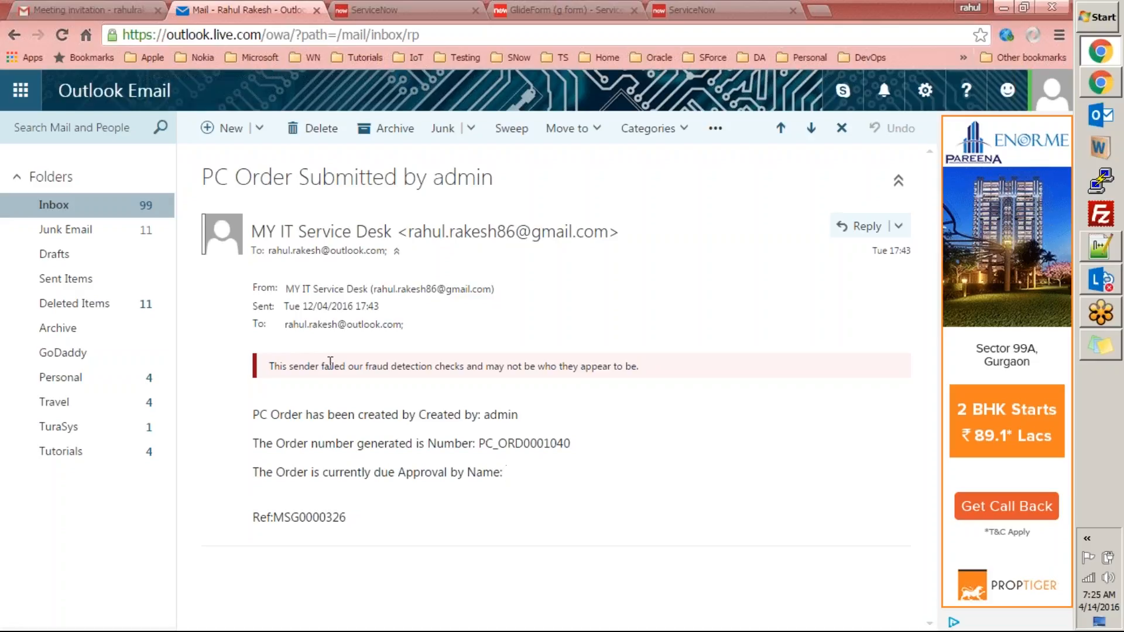
key(ctrl+Tab)
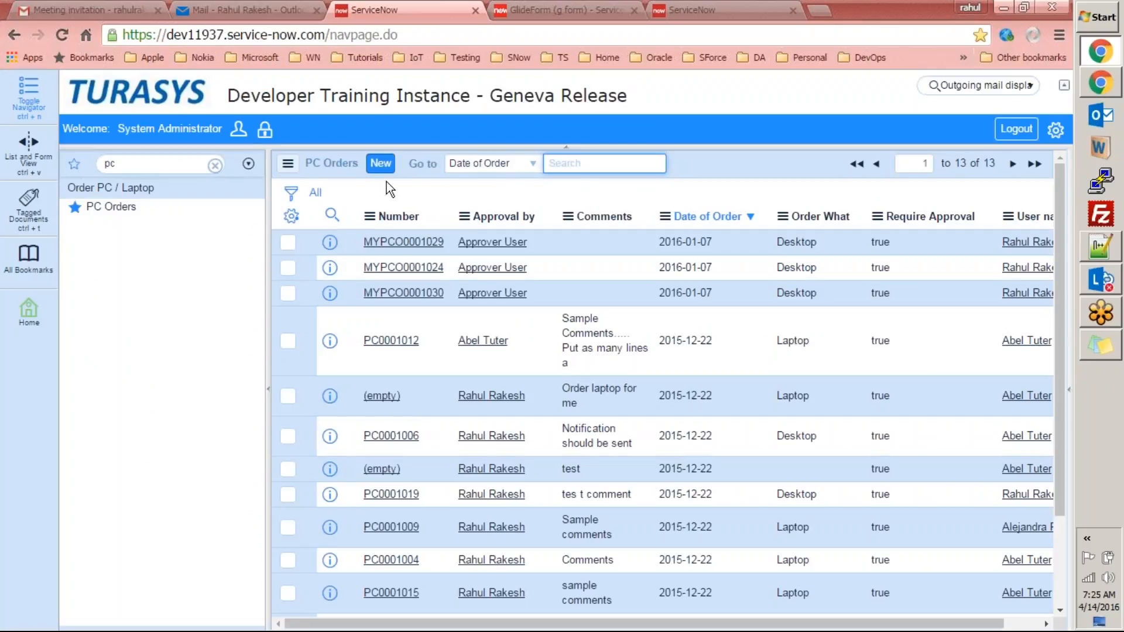
From a new PC Order form, list the notifications configured for the PC Order table.
click(378, 165)
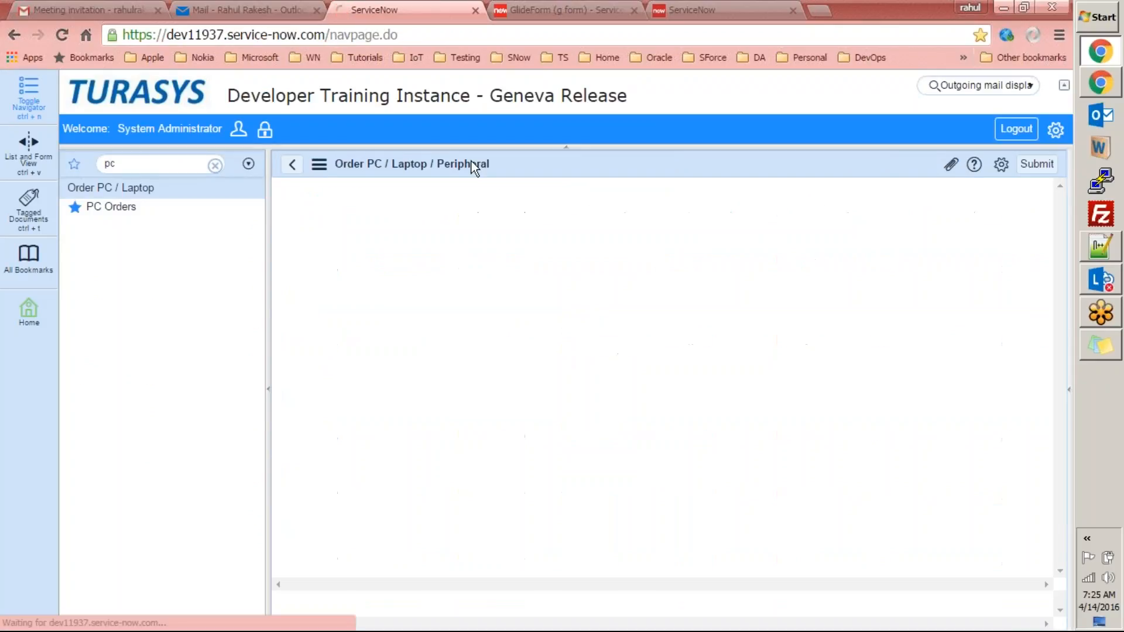
right_click(610, 161)
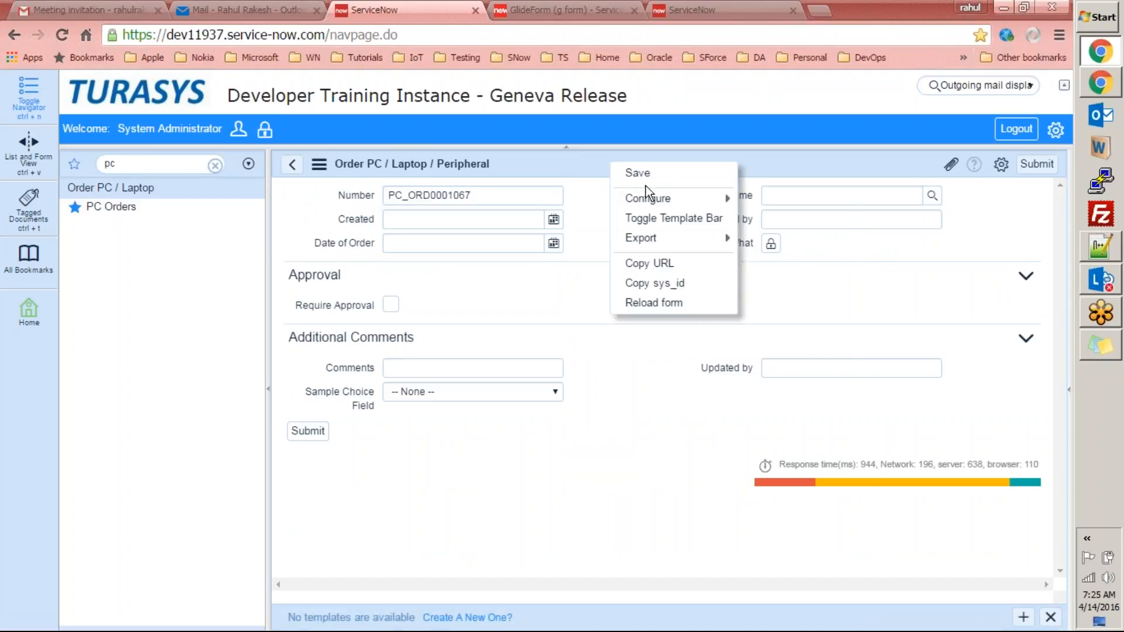
mouse_move(732, 196)
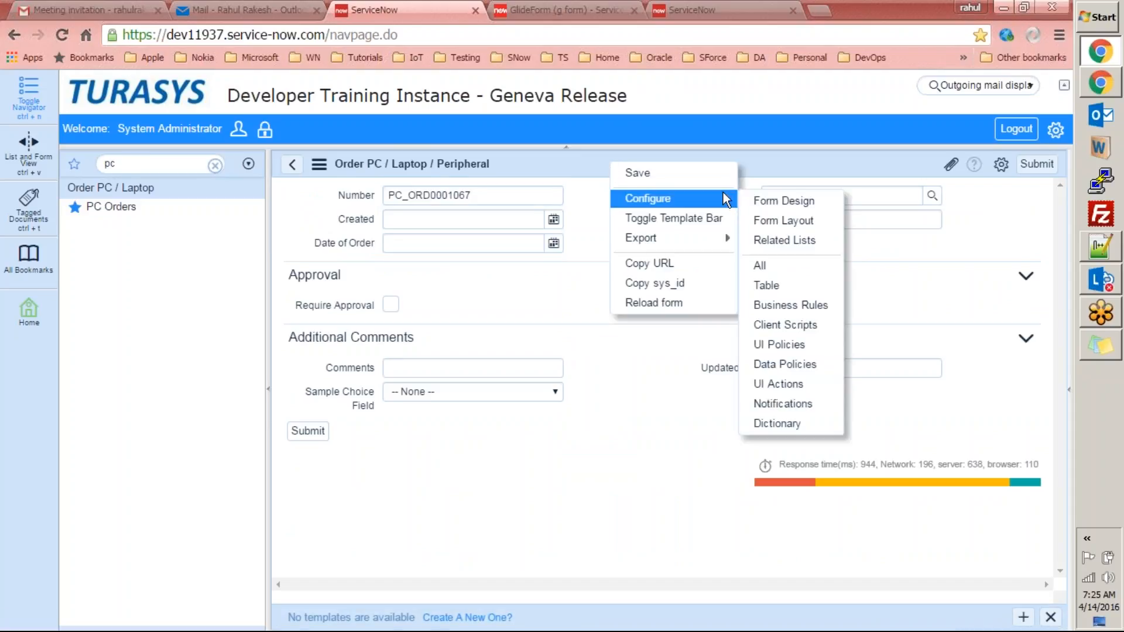
click(776, 407)
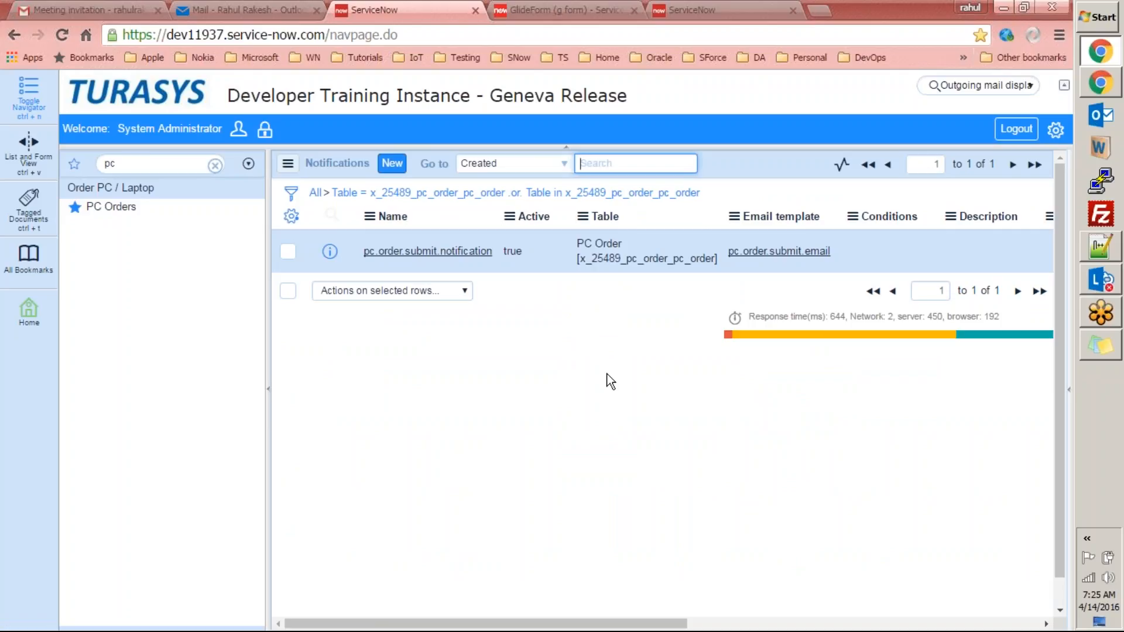
Highlight the pc.order.submit.notification name, then go back to the Outlook email.
drag(496, 251, 362, 256)
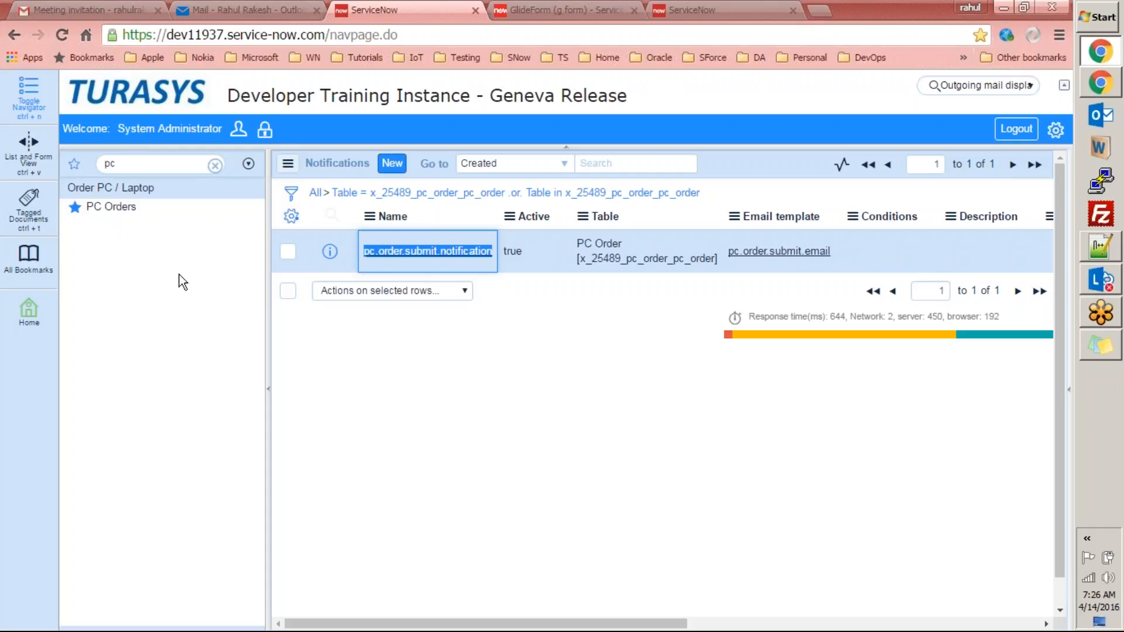
click(570, 336)
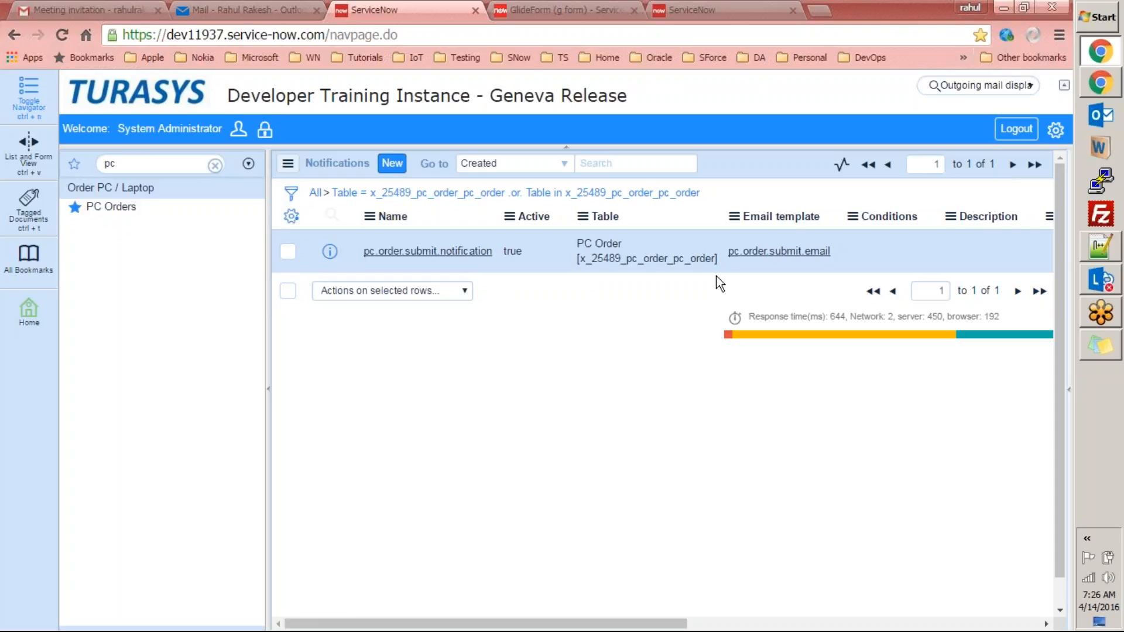
click(249, 10)
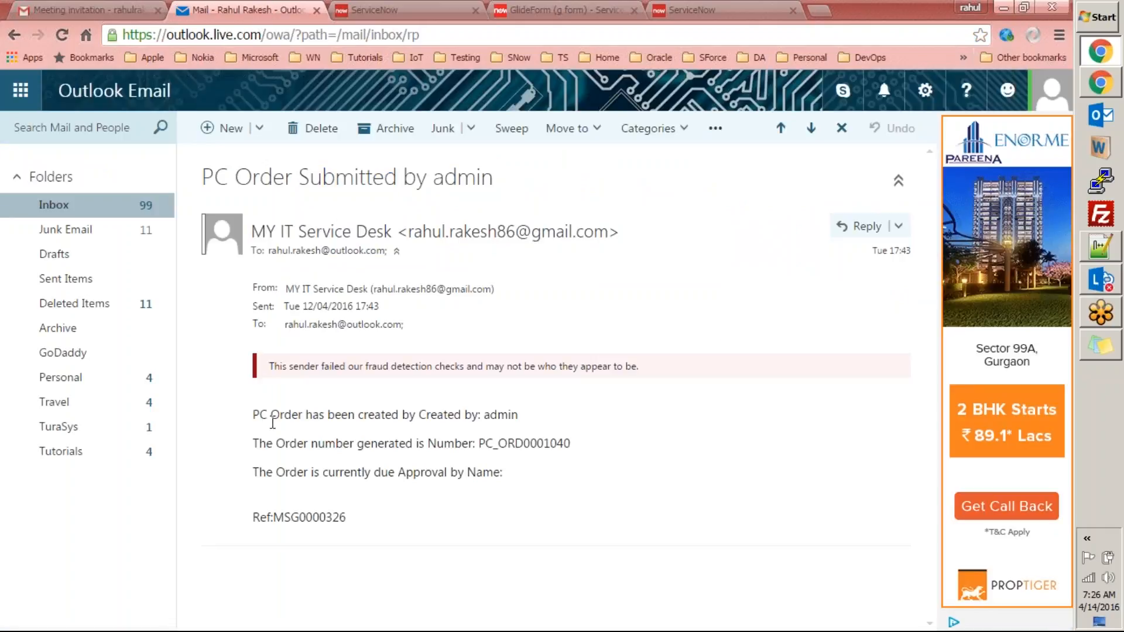
Review the email's Created by 'admin', order number PC_ORD0001040 and Approval by lines.
drag(253, 414, 483, 410)
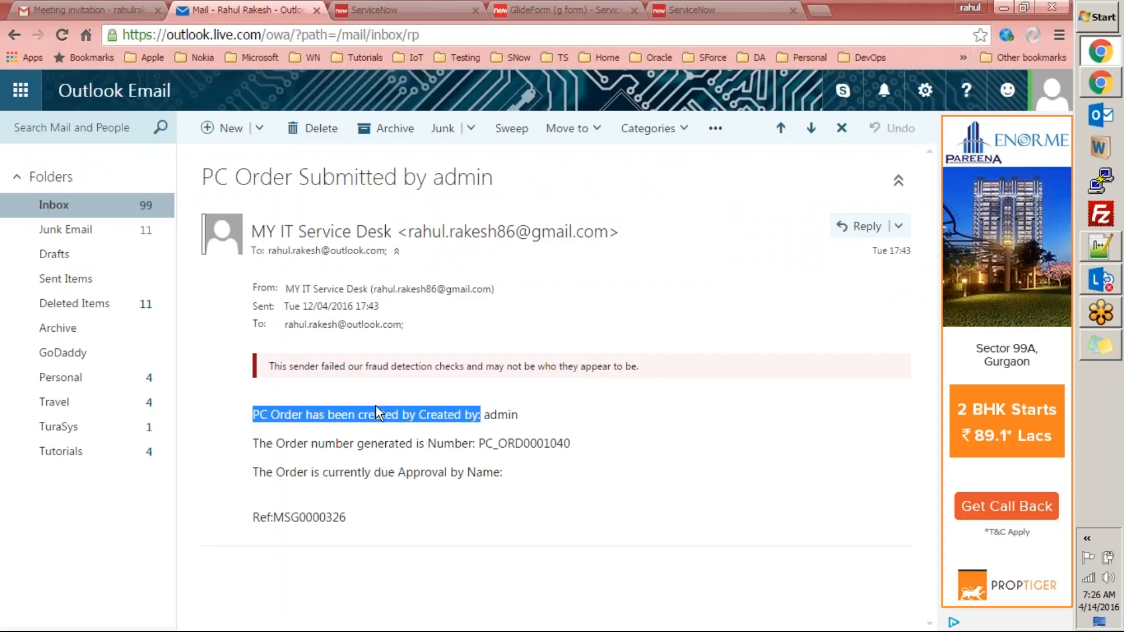
double_click(501, 414)
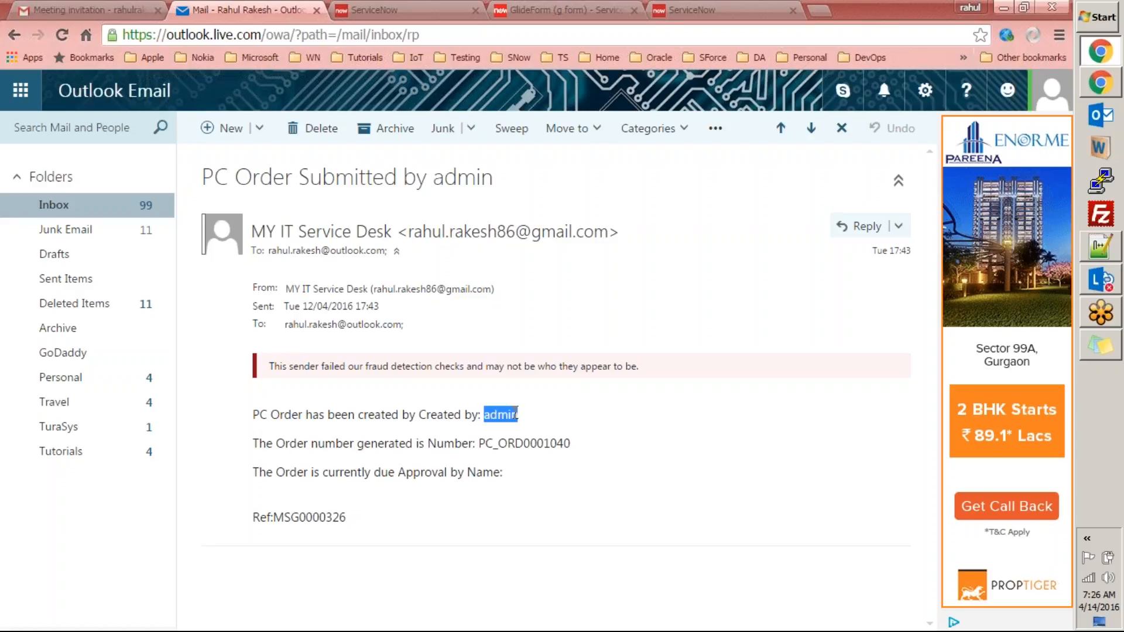
click(257, 446)
drag(349, 445, 477, 443)
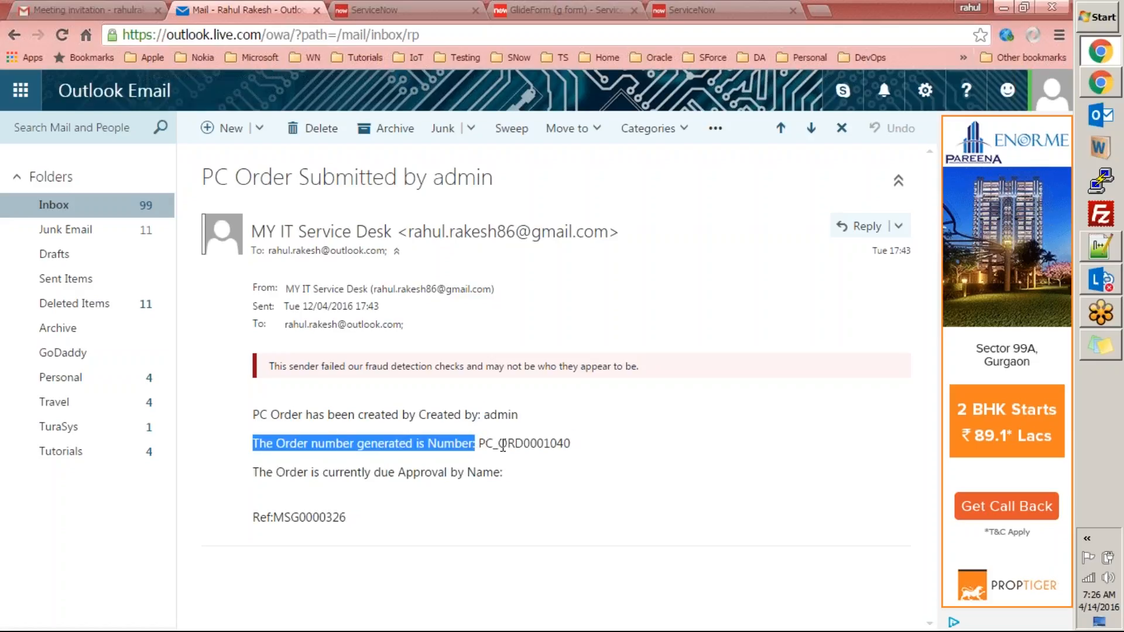
double_click(503, 443)
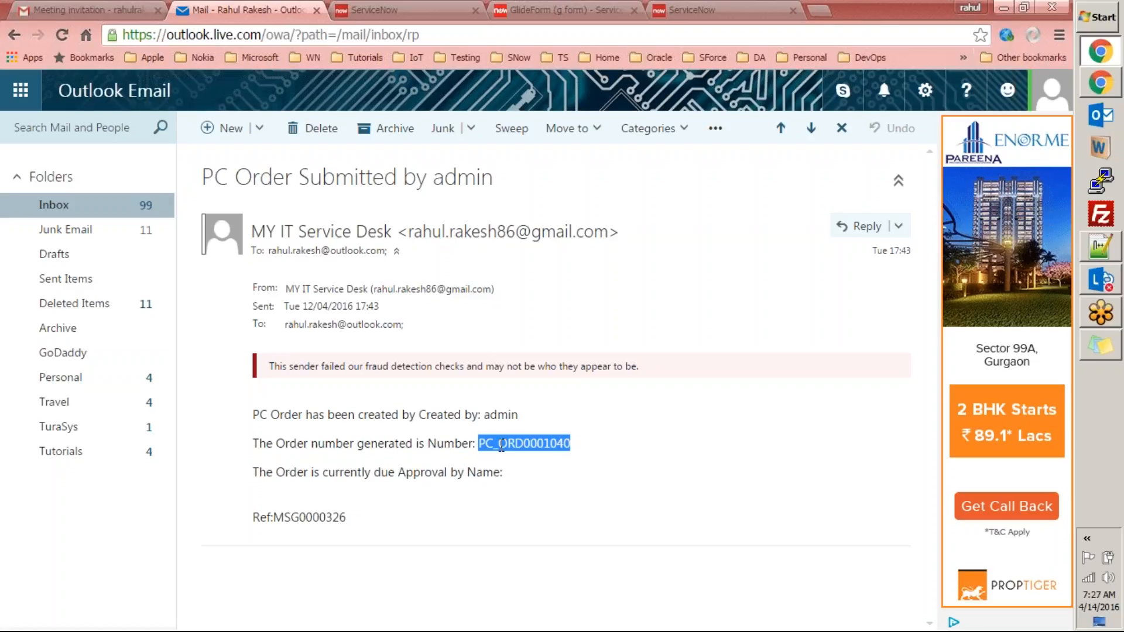
drag(257, 472, 504, 470)
click(531, 476)
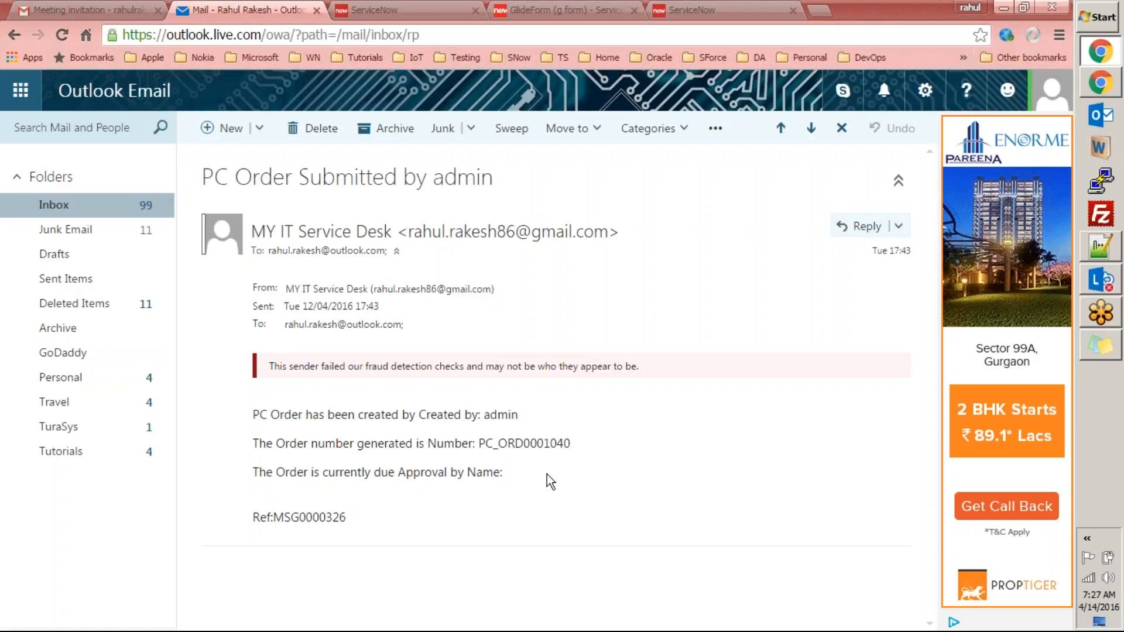
key(ctrl+Tab)
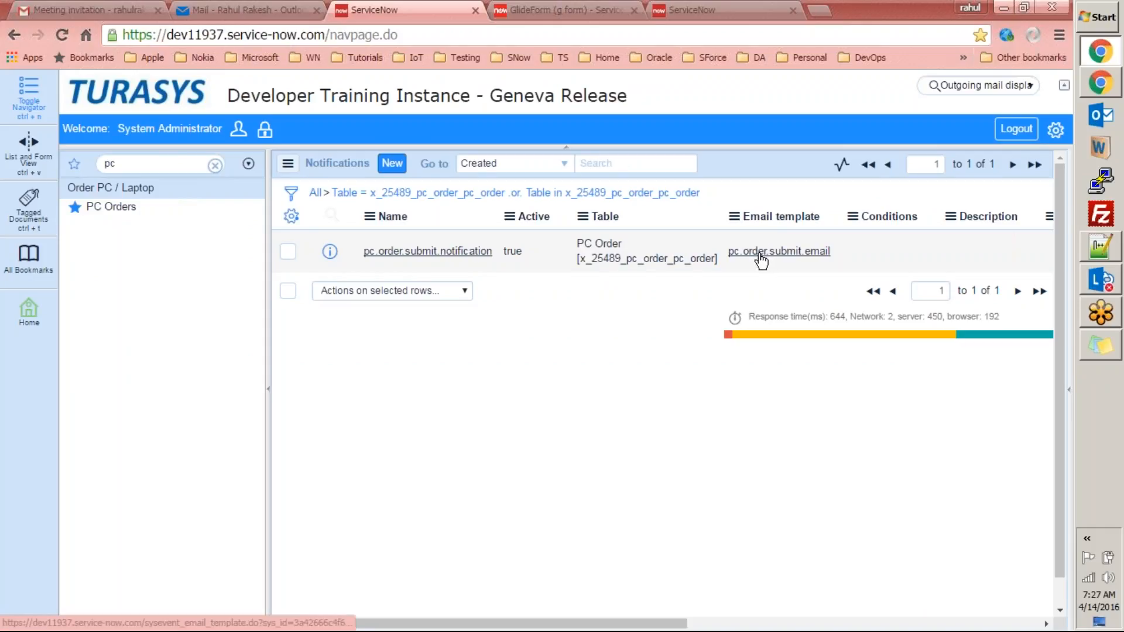
Open pc.order.submit.notification and review its table, When to send and Who will receive settings.
click(402, 252)
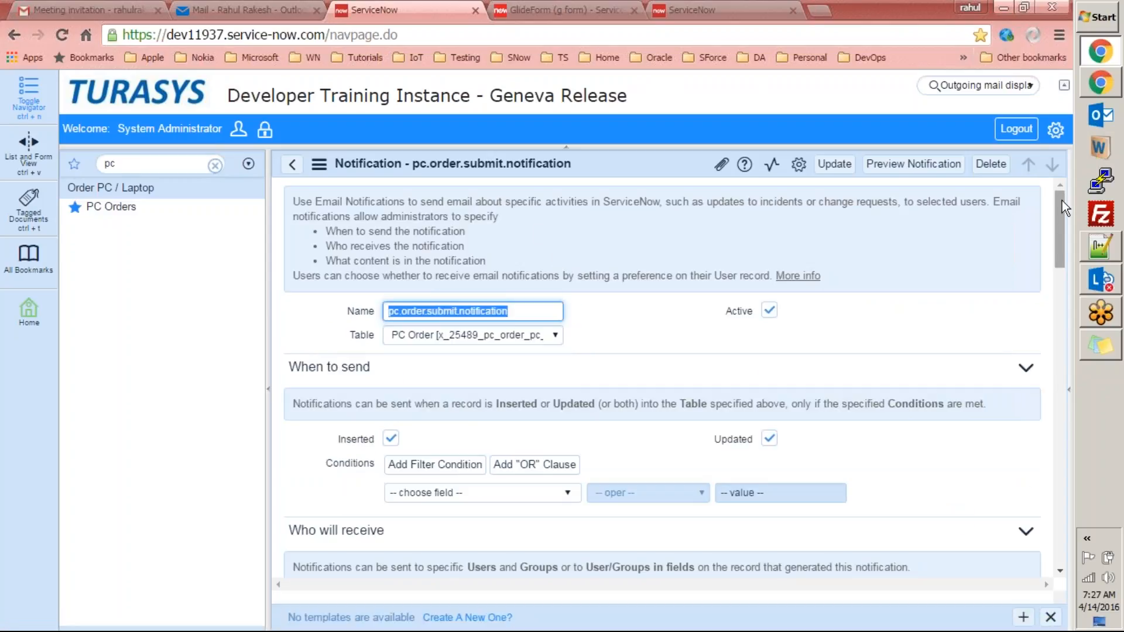
drag(1062, 200, 1063, 212)
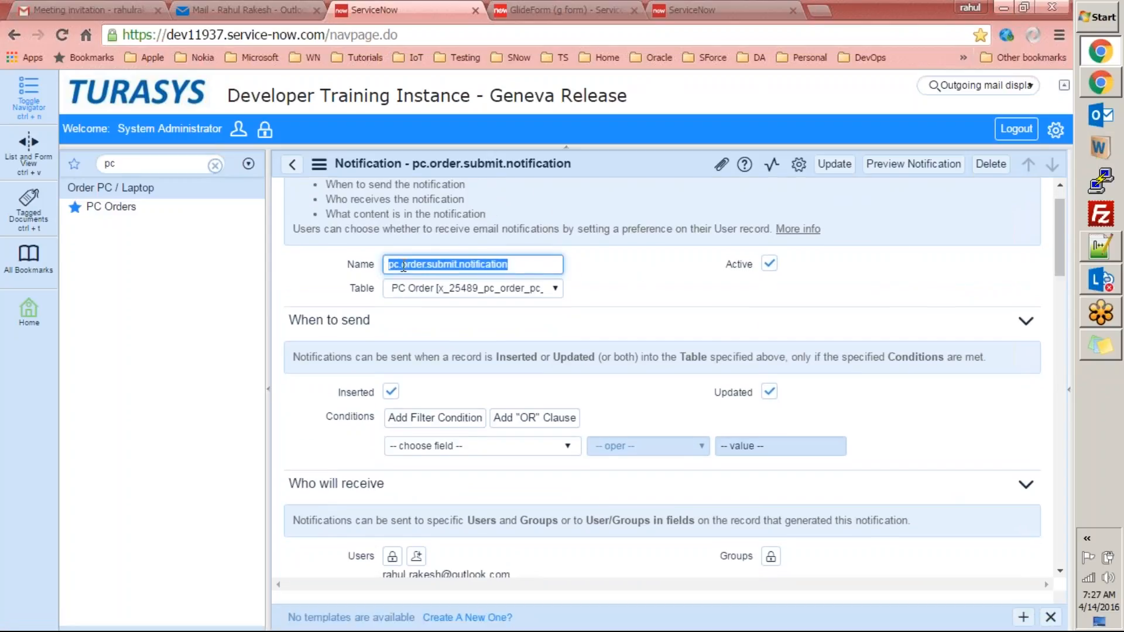
click(360, 290)
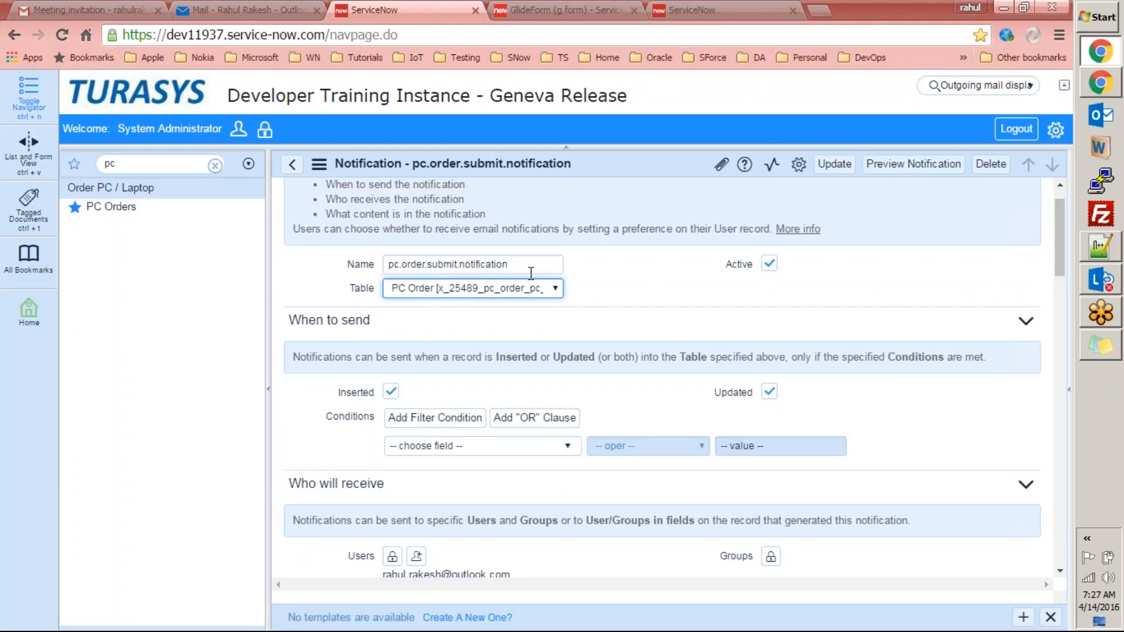
click(602, 290)
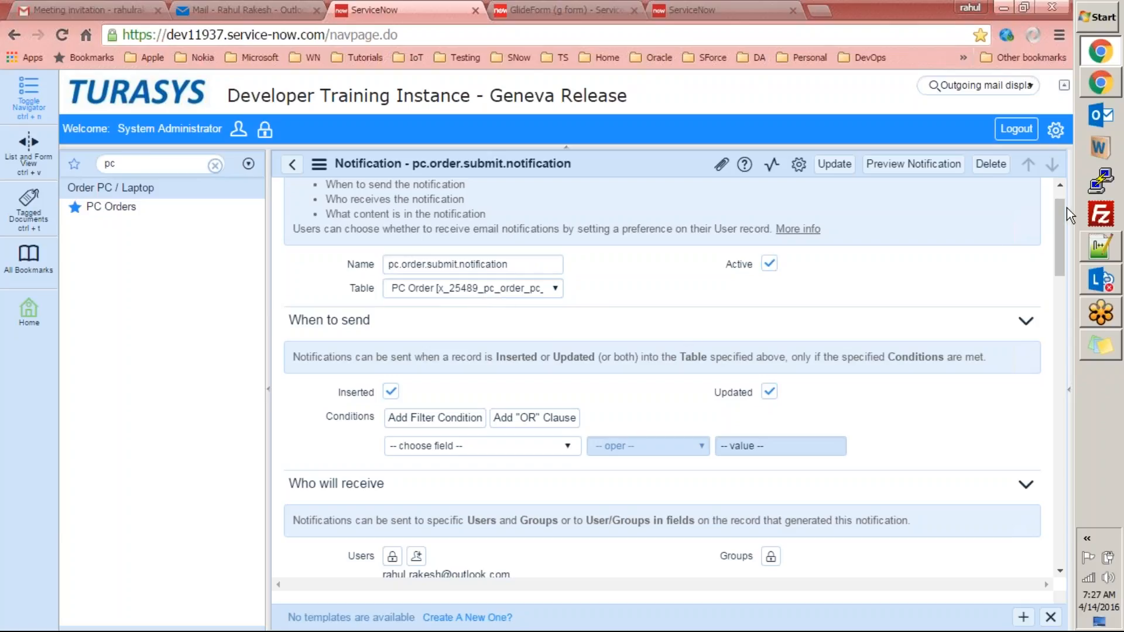
drag(1063, 210, 1061, 238)
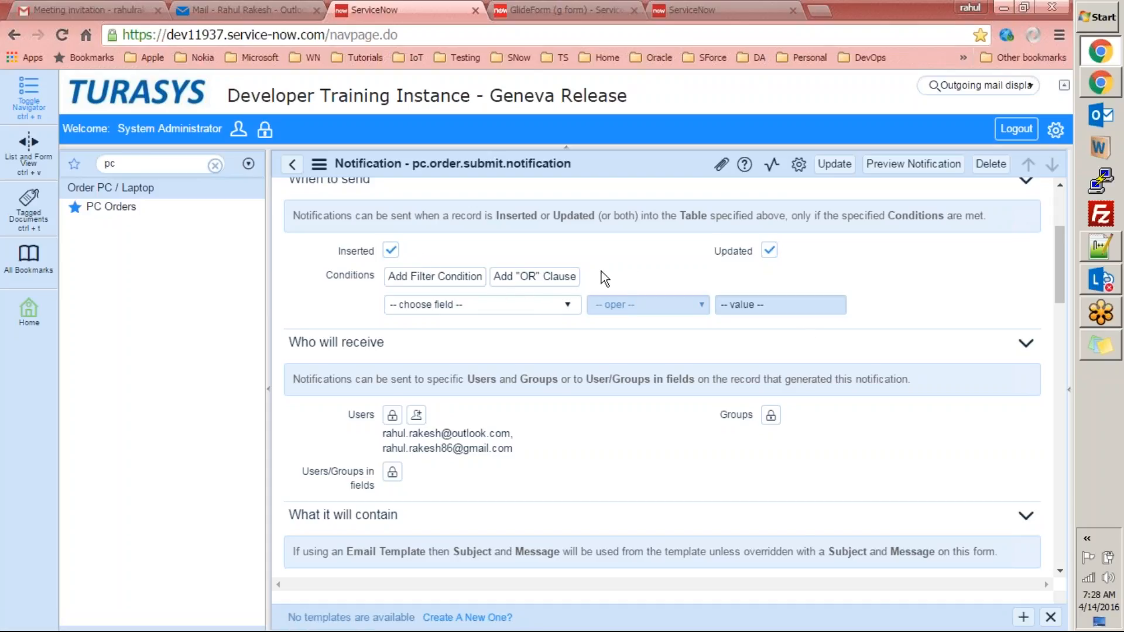
click(536, 310)
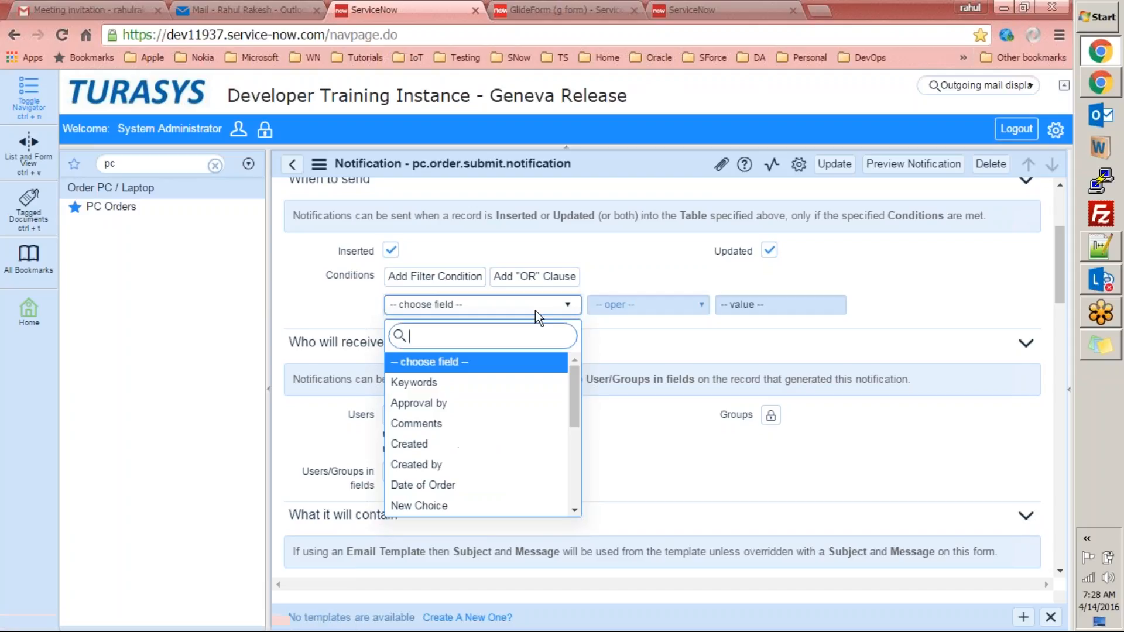
click(469, 405)
click(698, 306)
click(658, 359)
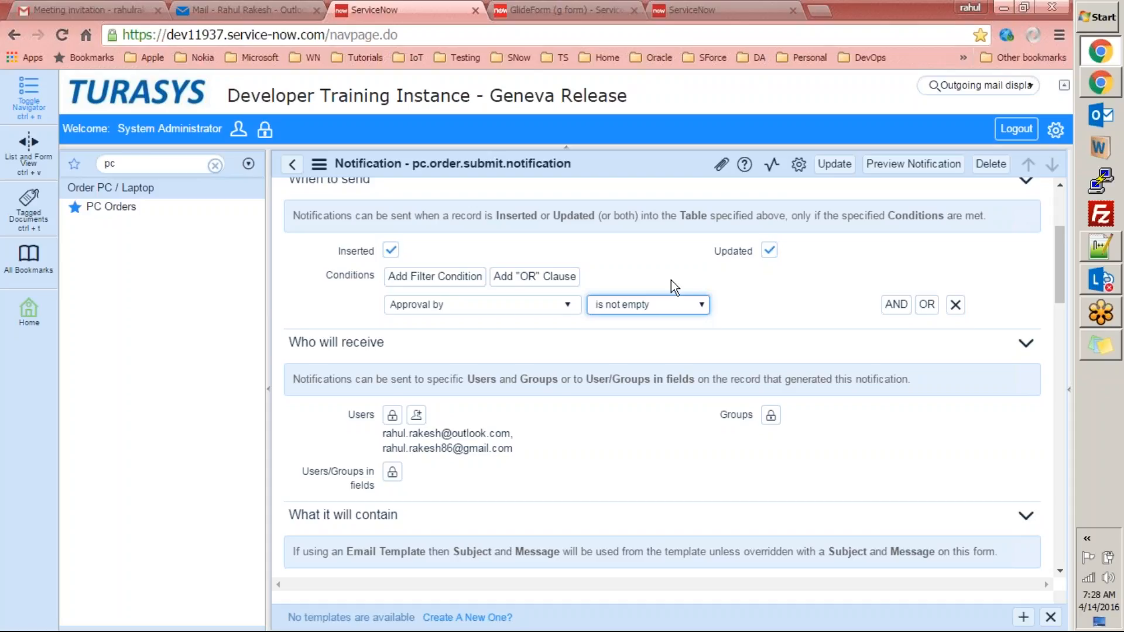
click(955, 305)
drag(1060, 287, 1058, 282)
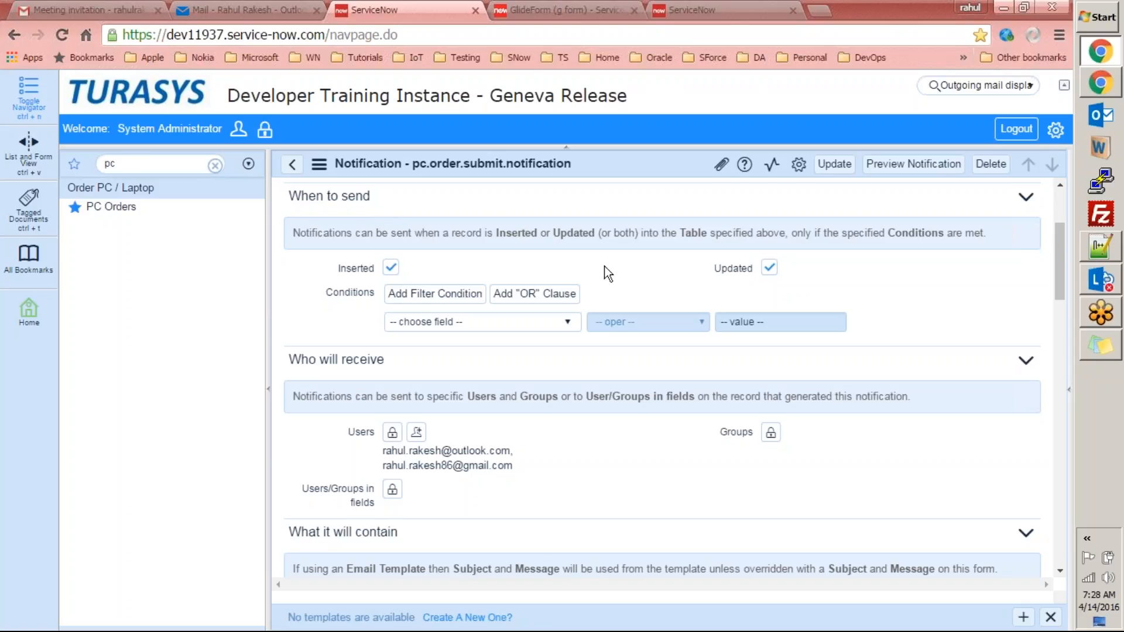
Unlock the Users recipients and add another user from the user lookup list.
drag(1058, 259, 1057, 279)
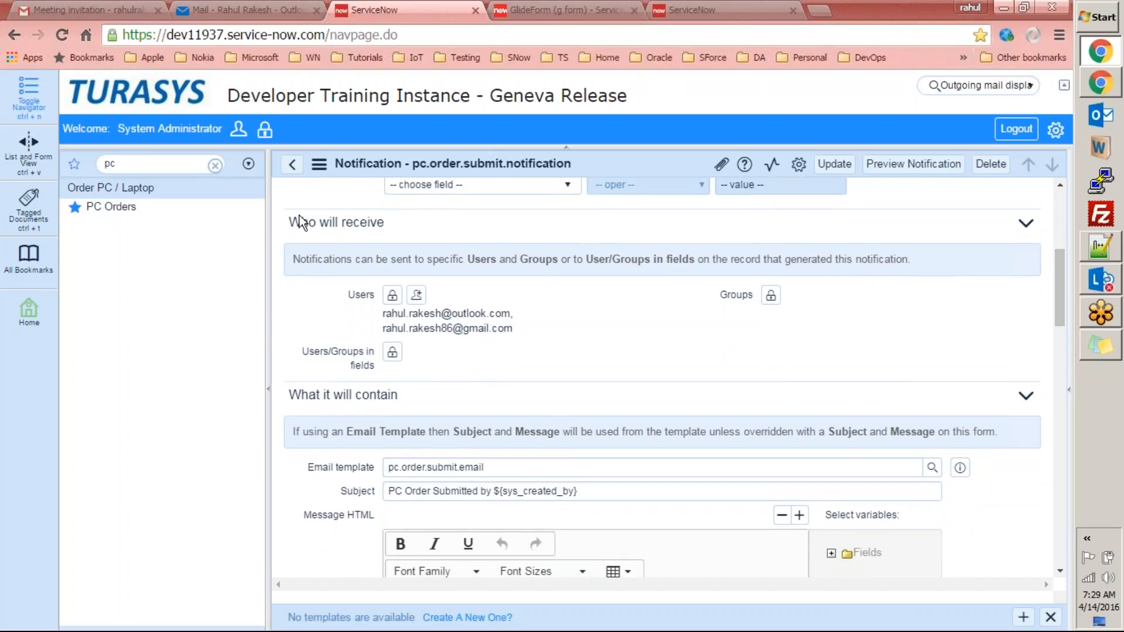
triple_click(381, 220)
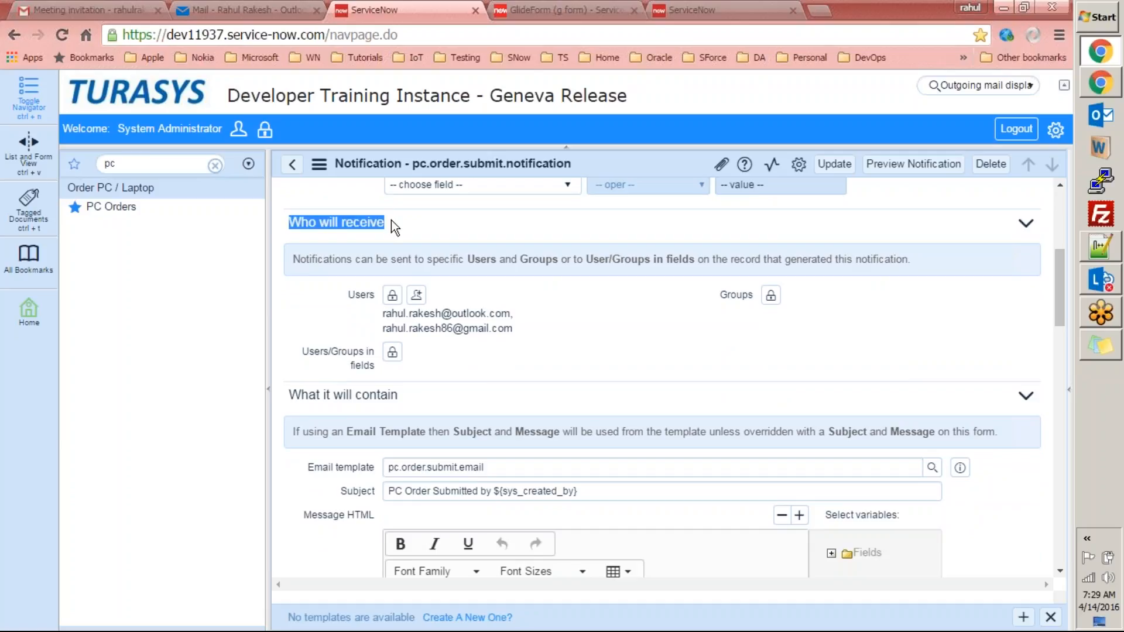
click(393, 296)
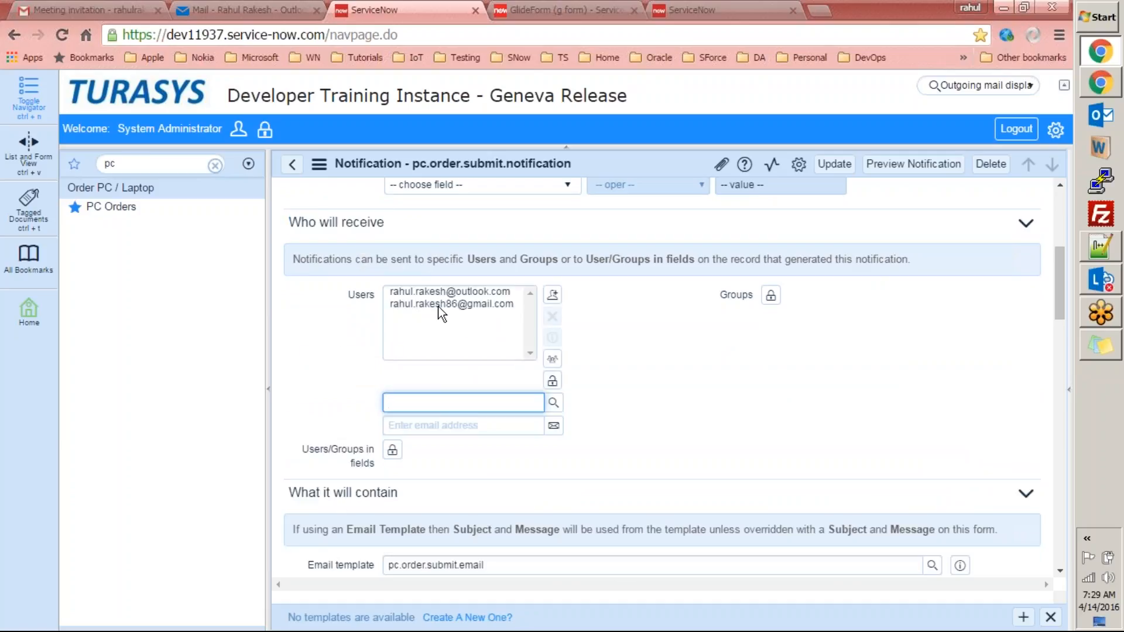
click(553, 403)
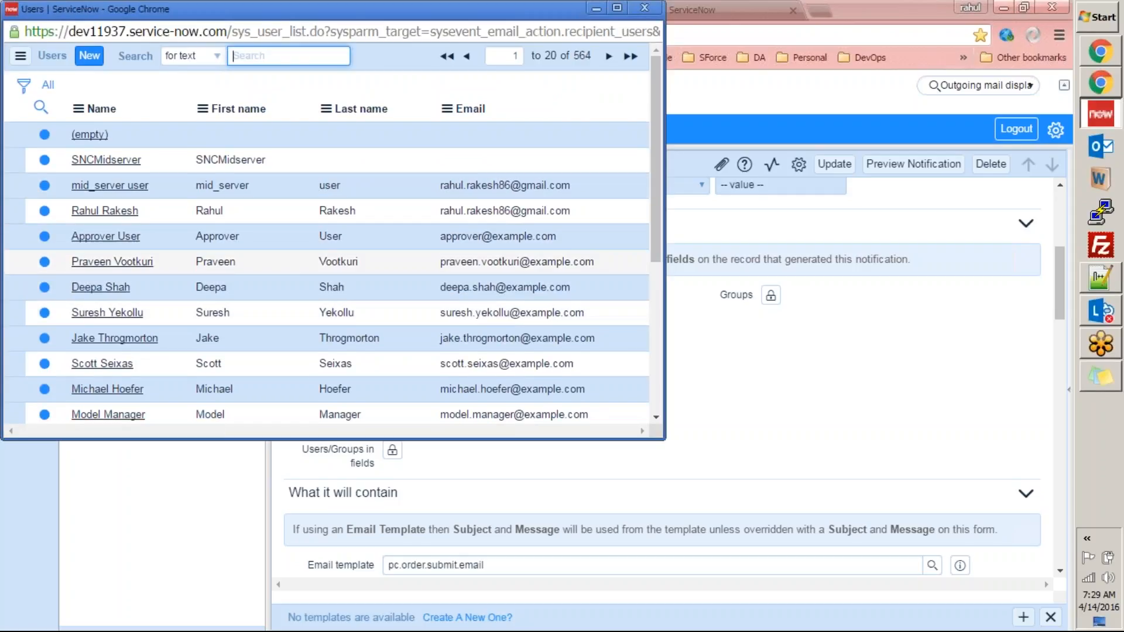
drag(655, 171, 648, 75)
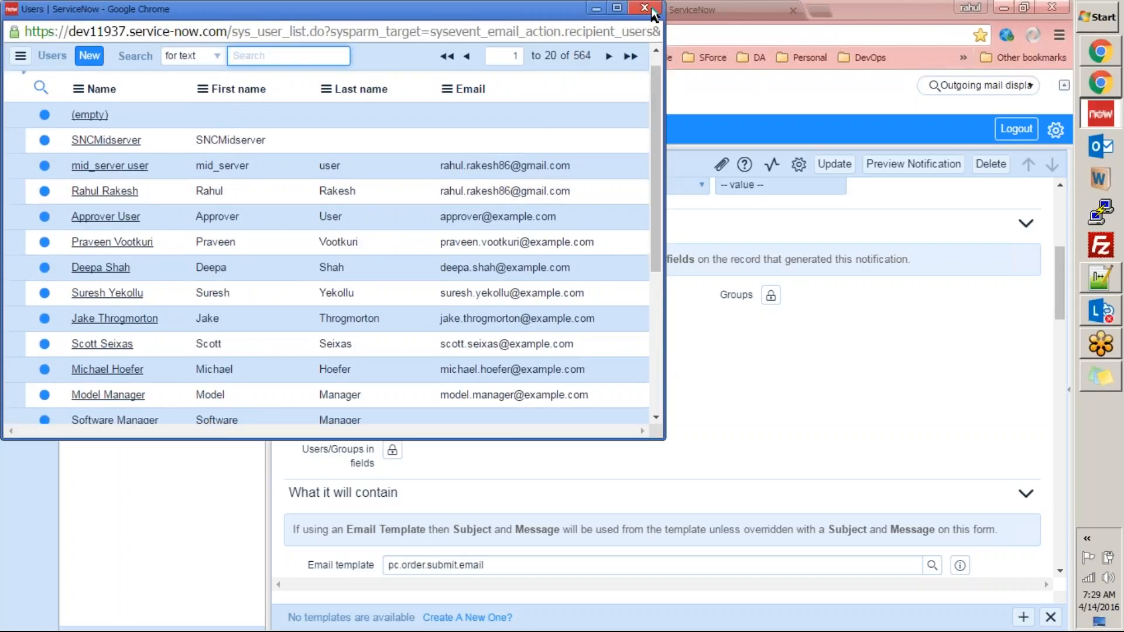
click(111, 270)
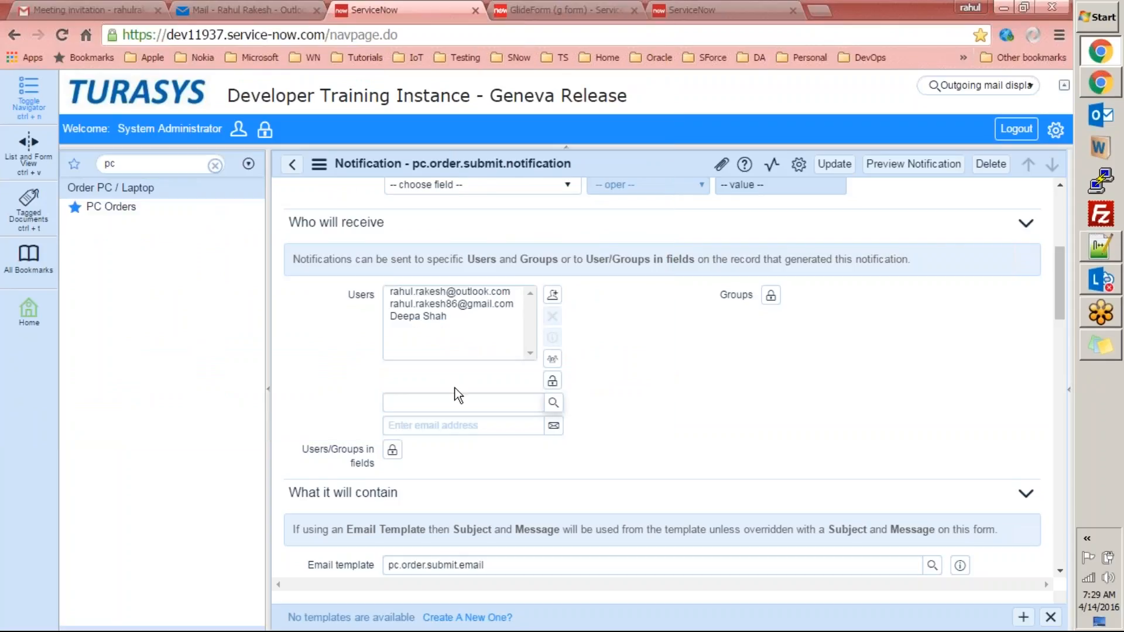
click(450, 318)
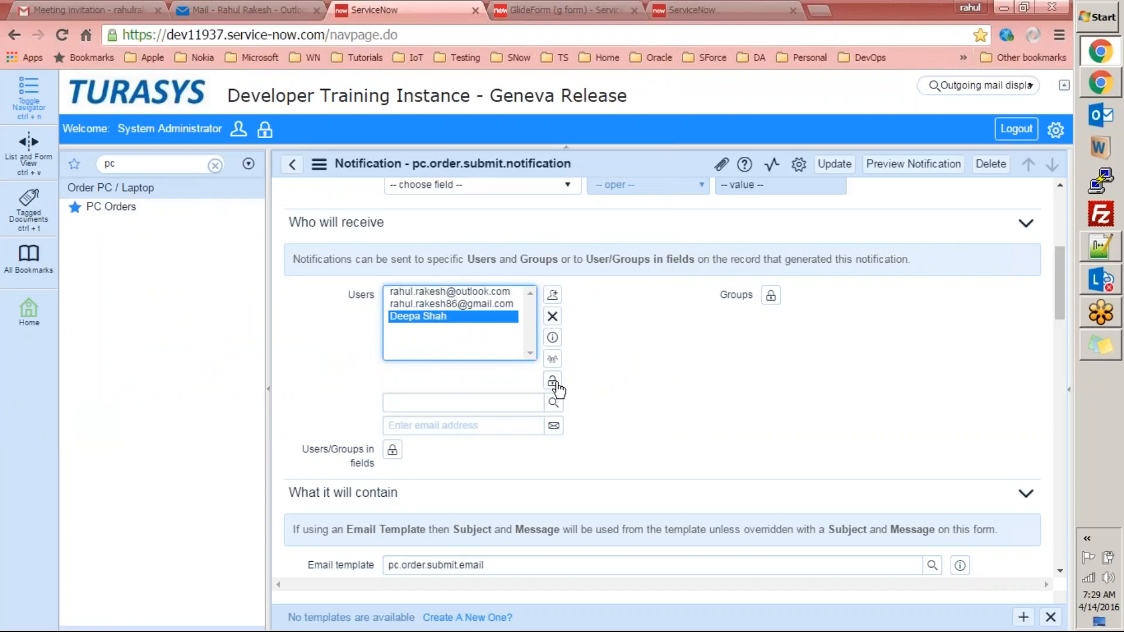
Add a trial test email address as a notification recipient.
click(520, 403)
click(514, 425)
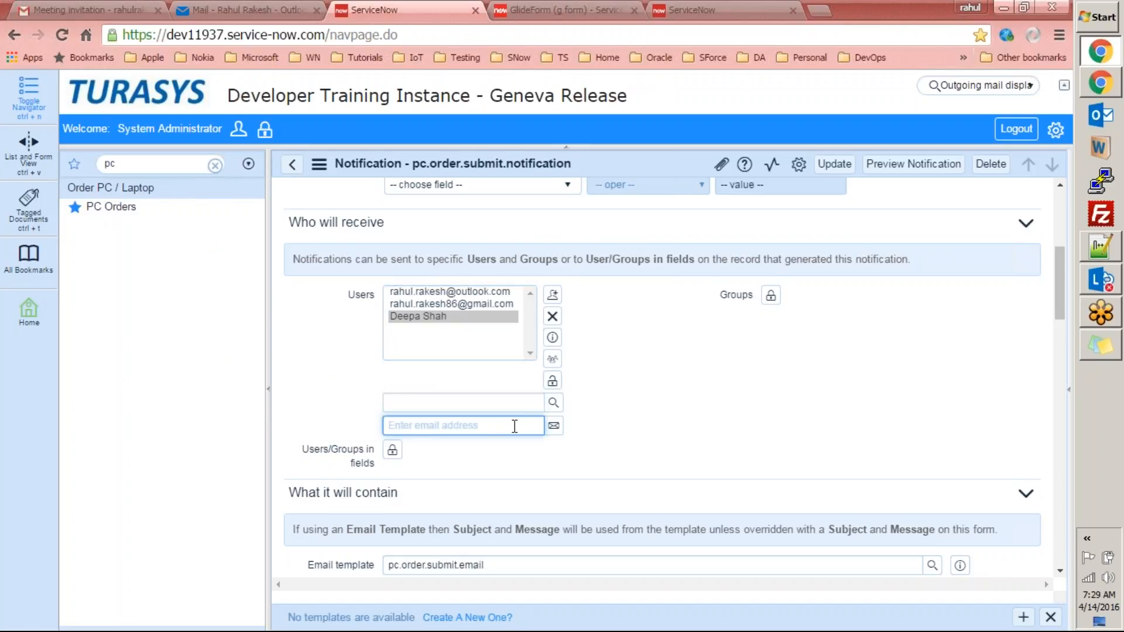
text(abc.test@)
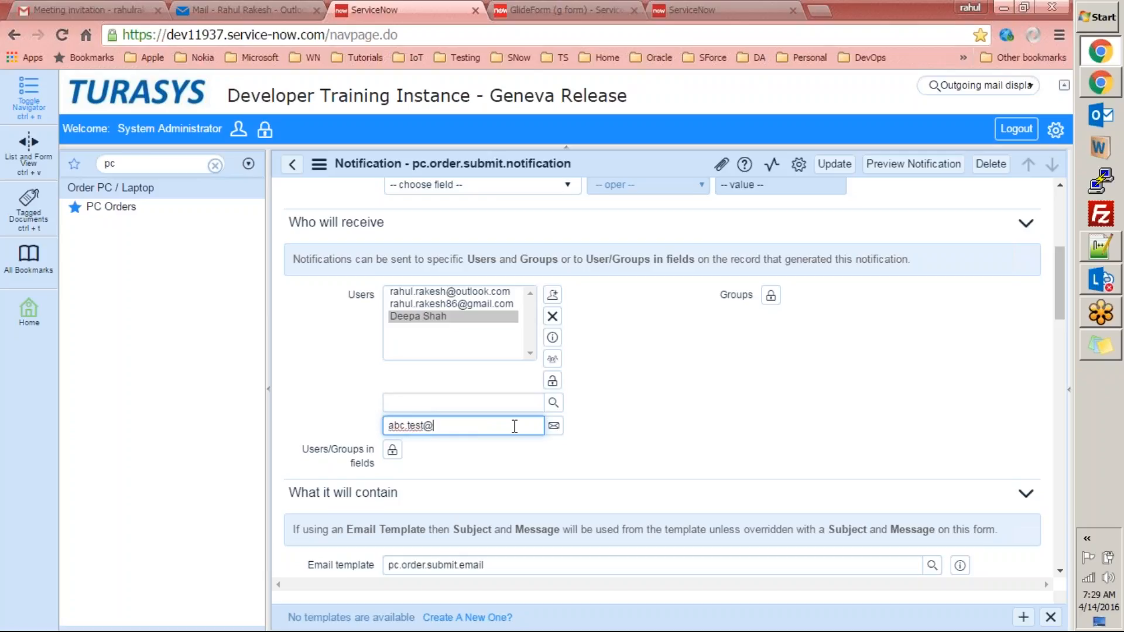
text(test.com)
click(553, 427)
click(452, 329)
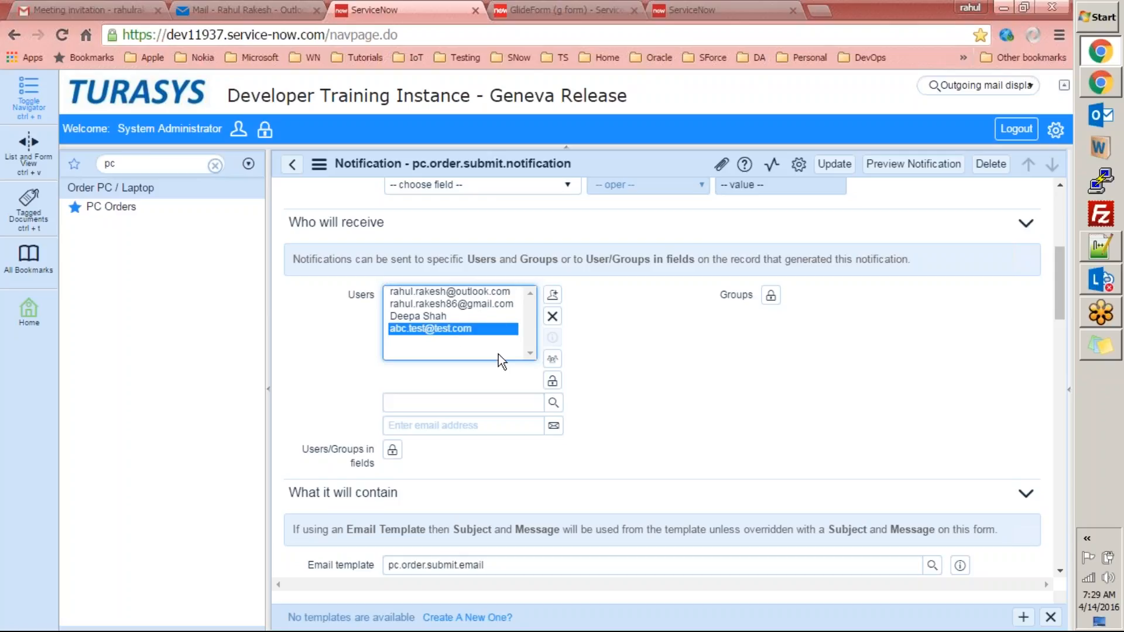
Remove the test email address and lock the Users field with its final recipients.
click(479, 425)
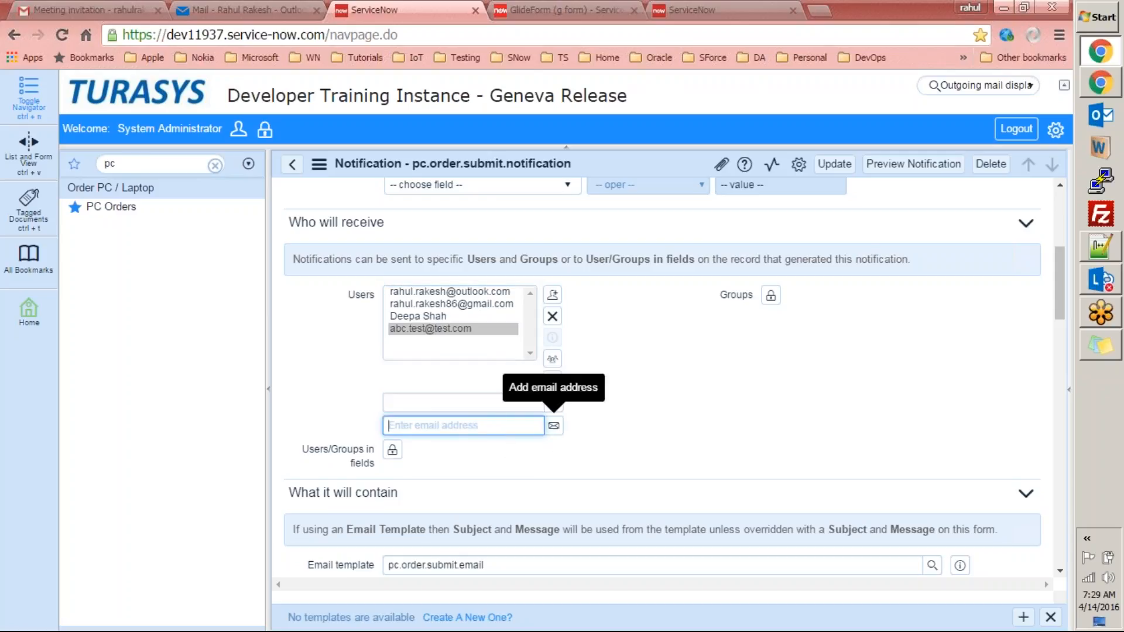
click(510, 305)
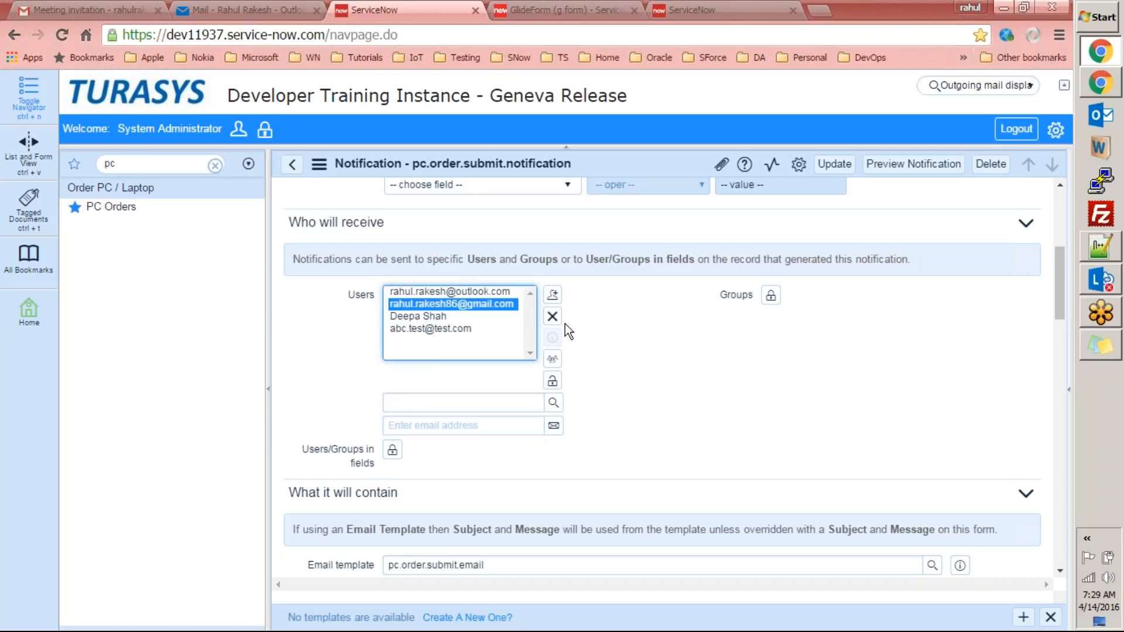
click(473, 329)
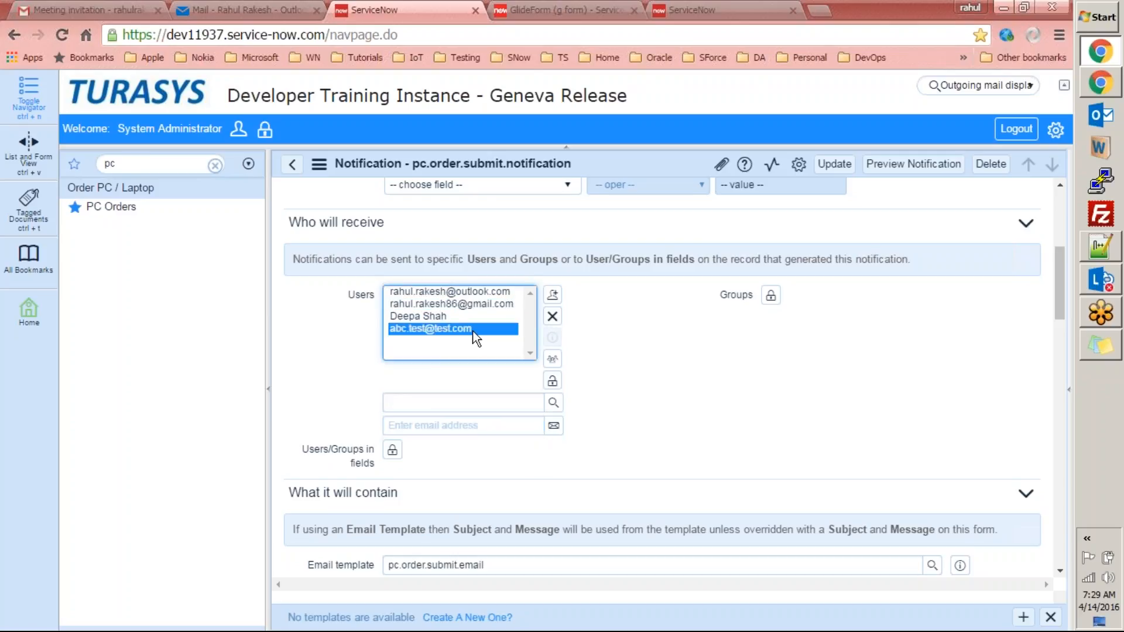
click(552, 316)
click(552, 381)
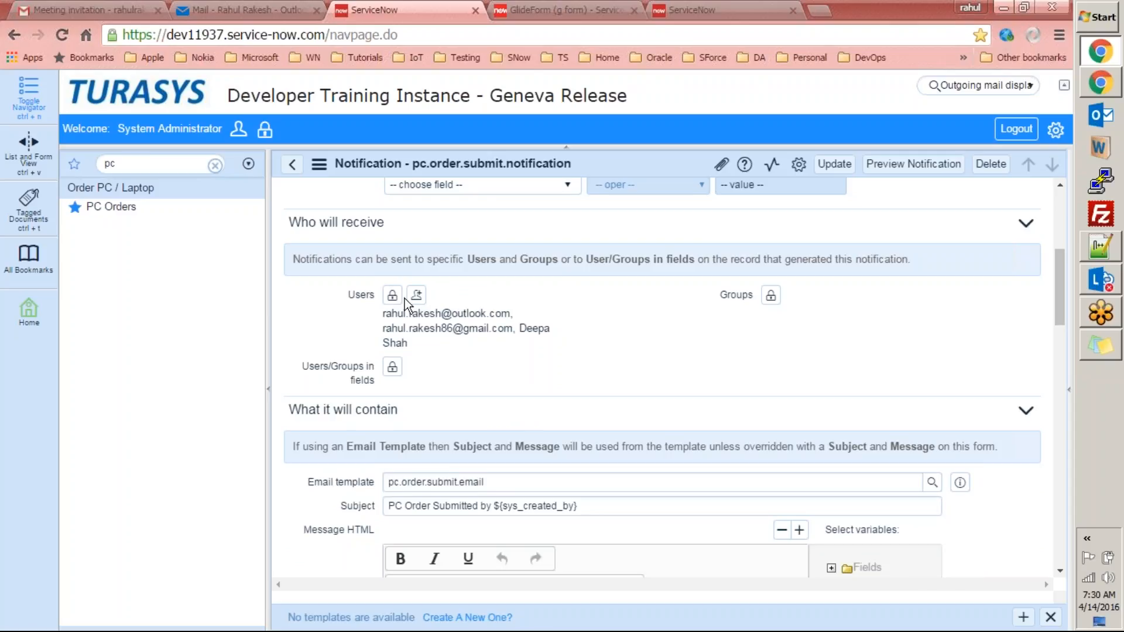
Unlock the Users/Groups in fields and Groups recipient editors and browse the group lookup list.
click(393, 369)
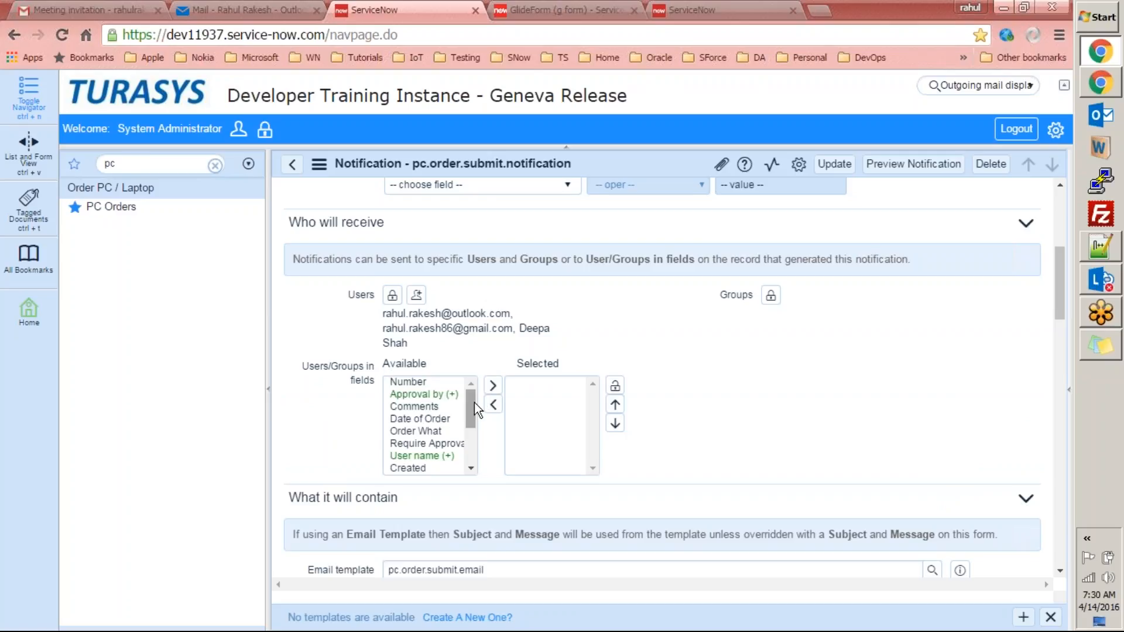
click(771, 295)
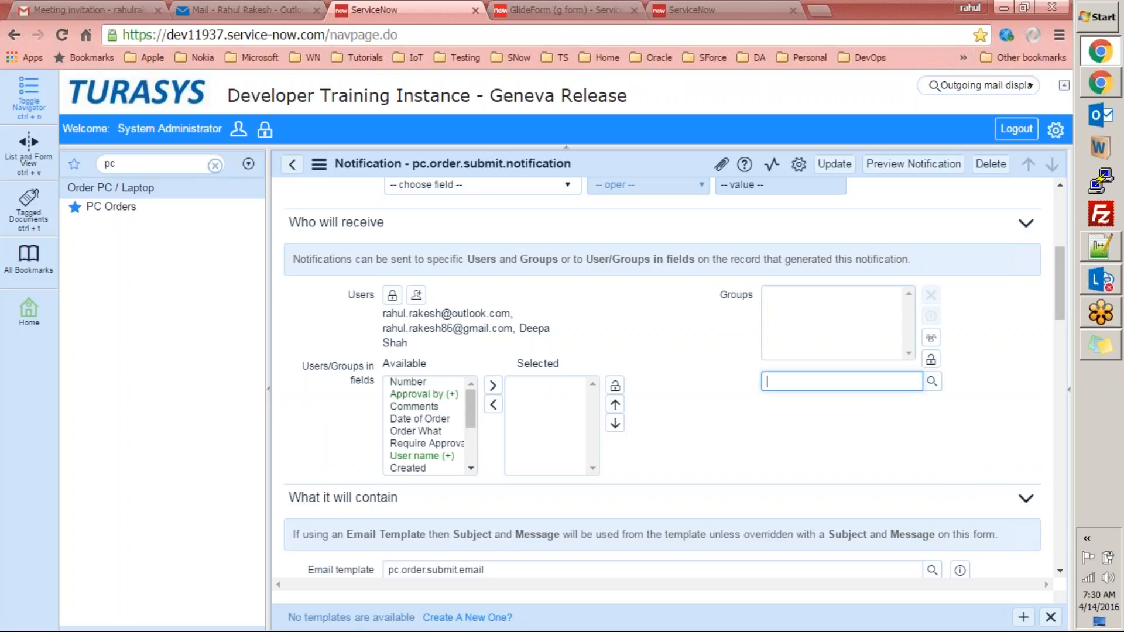
click(932, 381)
drag(480, 223, 585, 120)
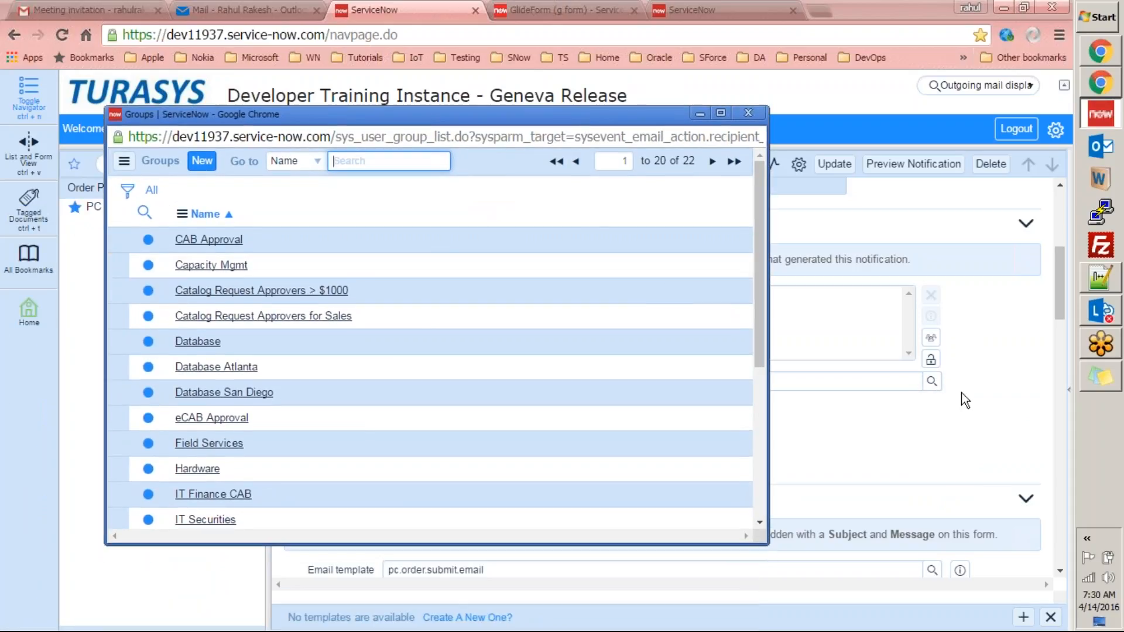
click(746, 113)
click(932, 381)
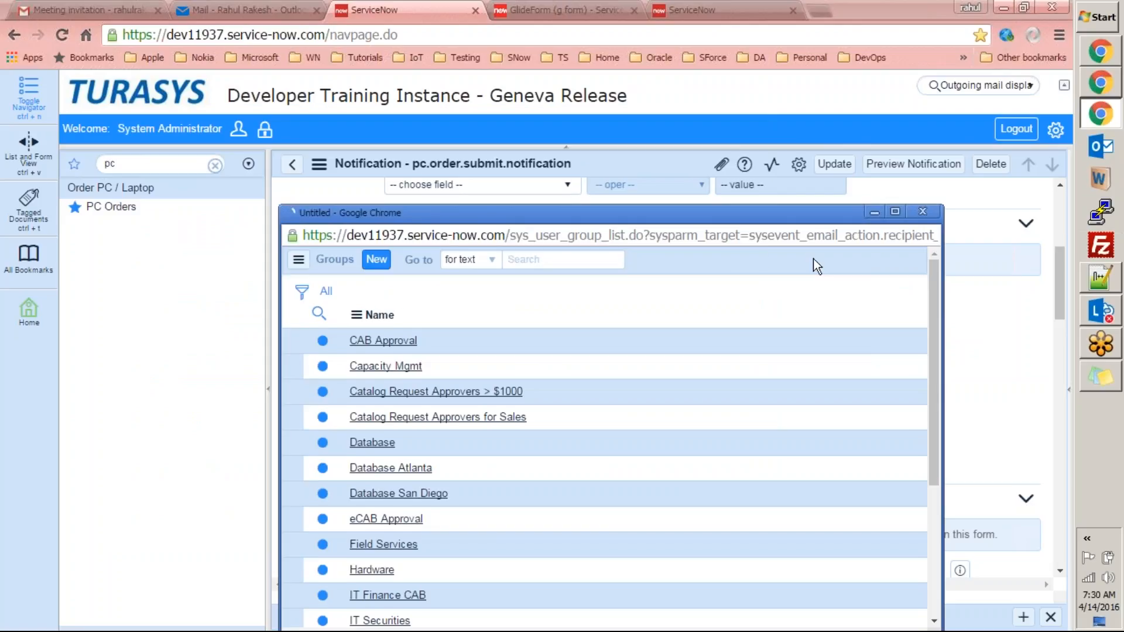
drag(761, 213, 772, 119)
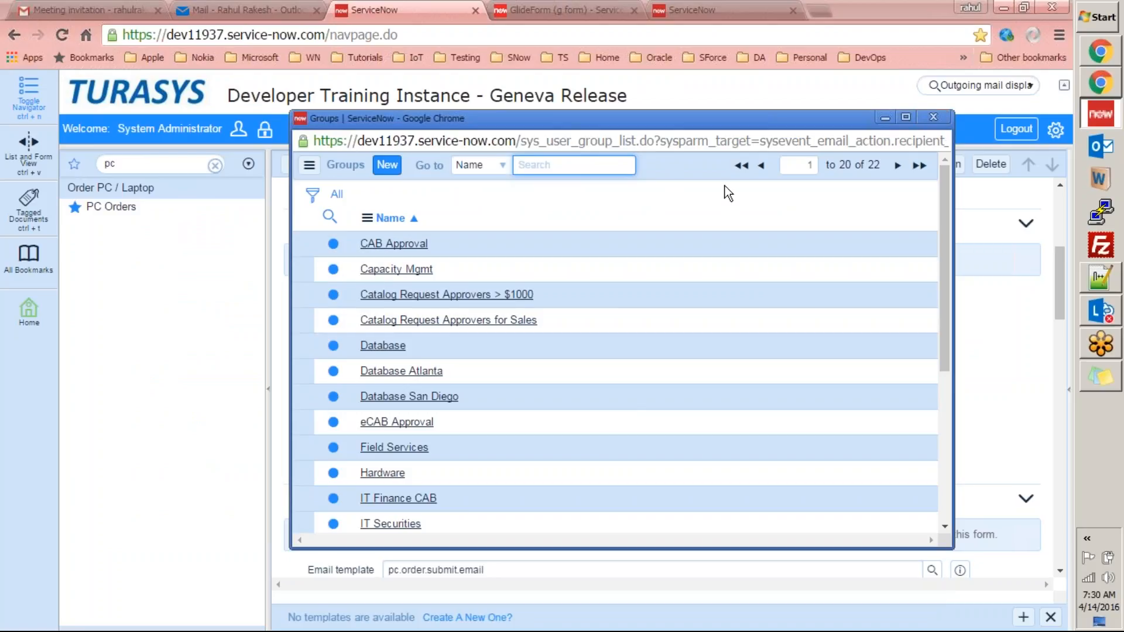
click(933, 118)
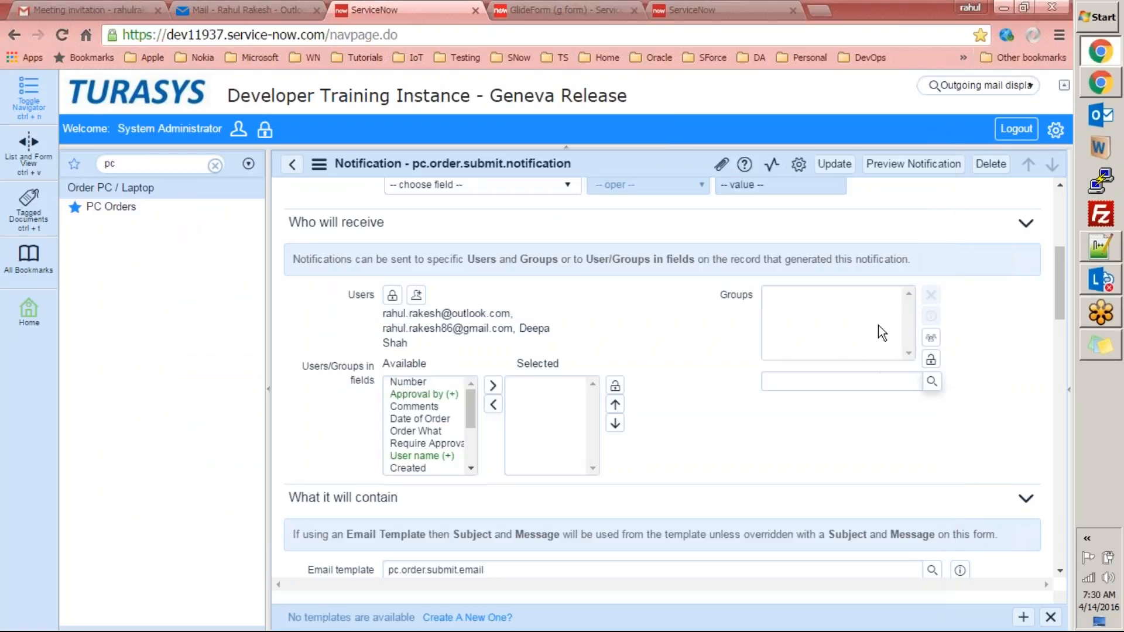
Add the Capacity Mgmt group as a recipient group and select it.
click(931, 359)
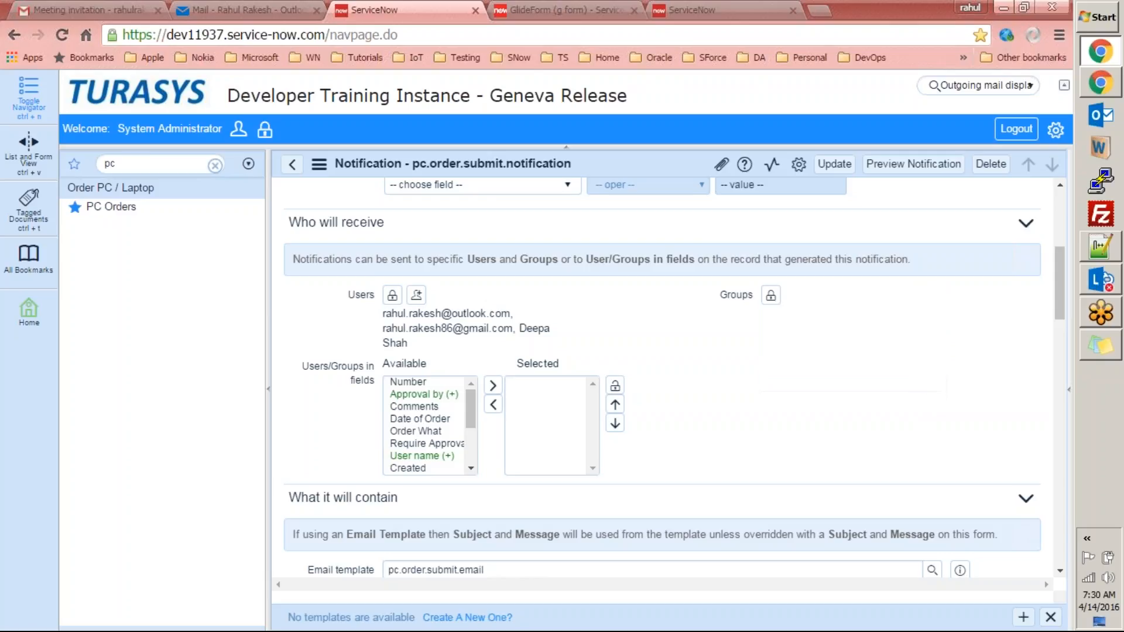
click(771, 295)
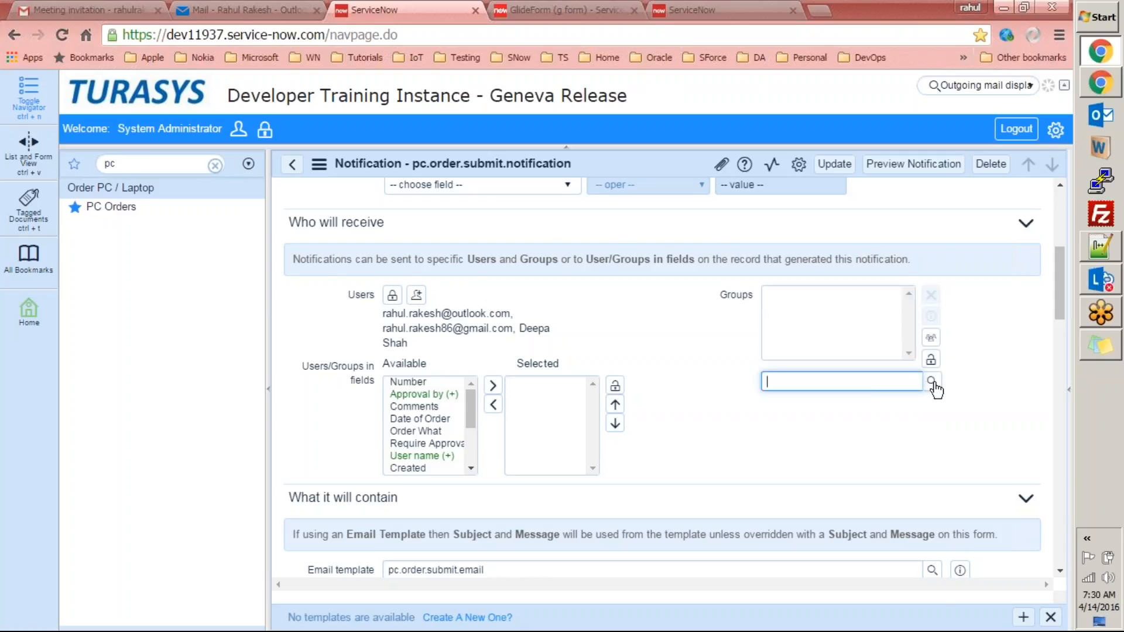
click(934, 384)
click(382, 364)
click(802, 292)
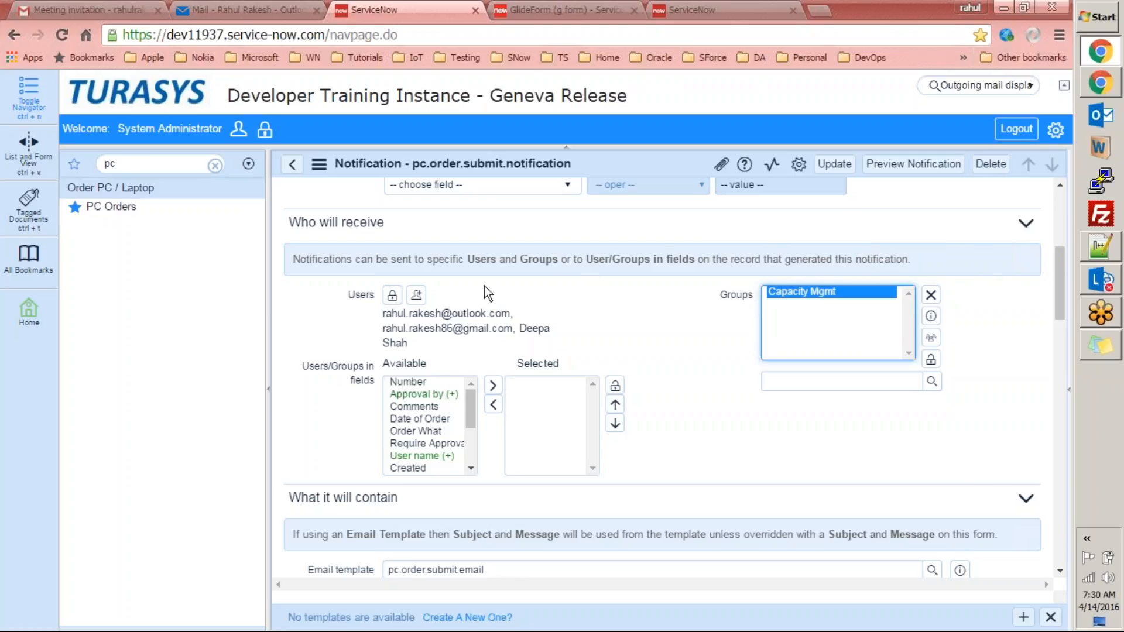
click(380, 315)
drag(382, 313, 388, 343)
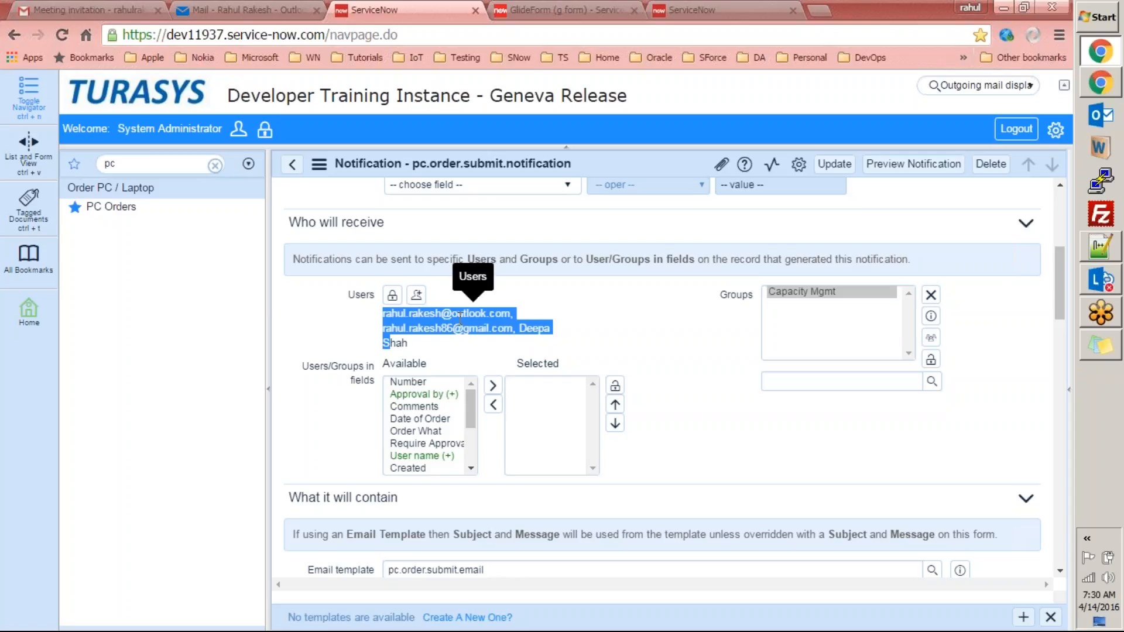
click(838, 291)
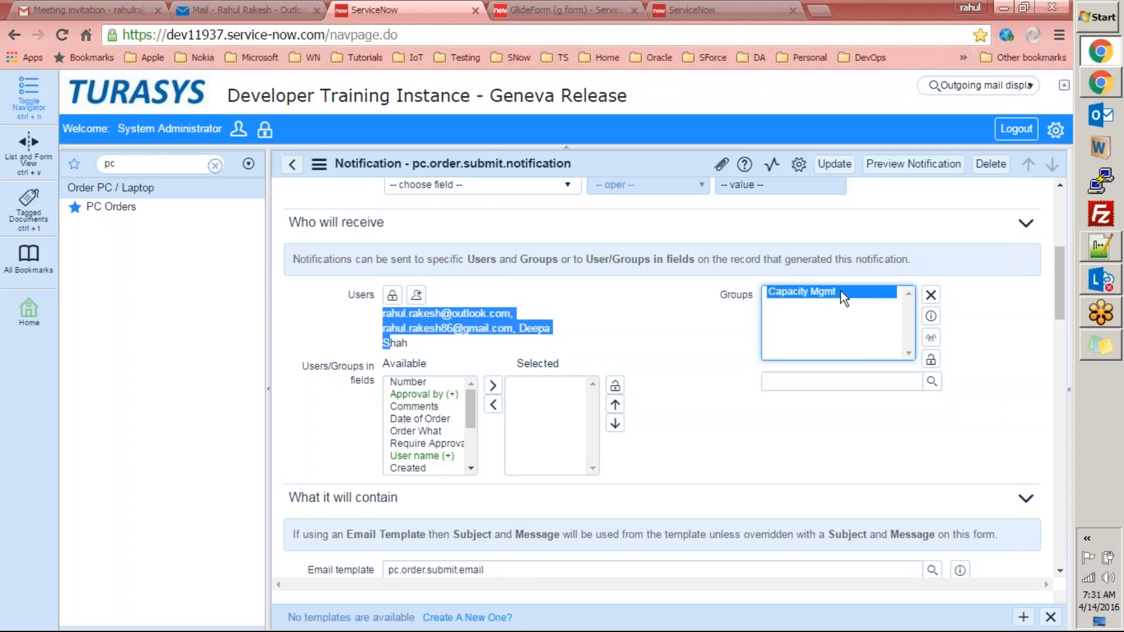
Remove Capacity Mgmt from the Groups and scroll the available fields list.
click(931, 295)
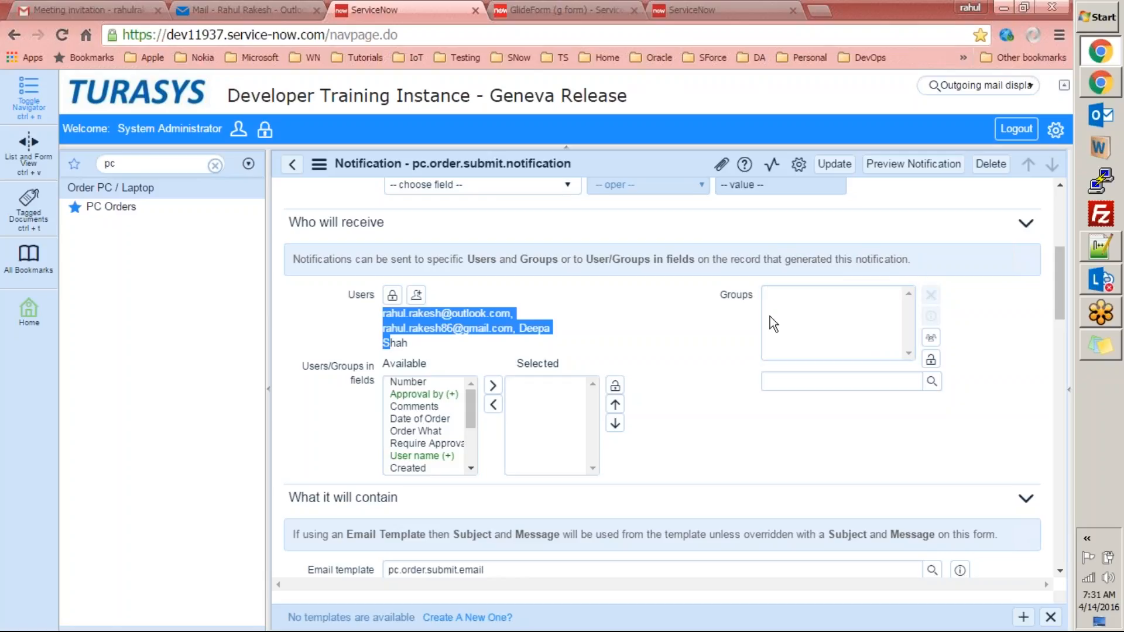
click(582, 350)
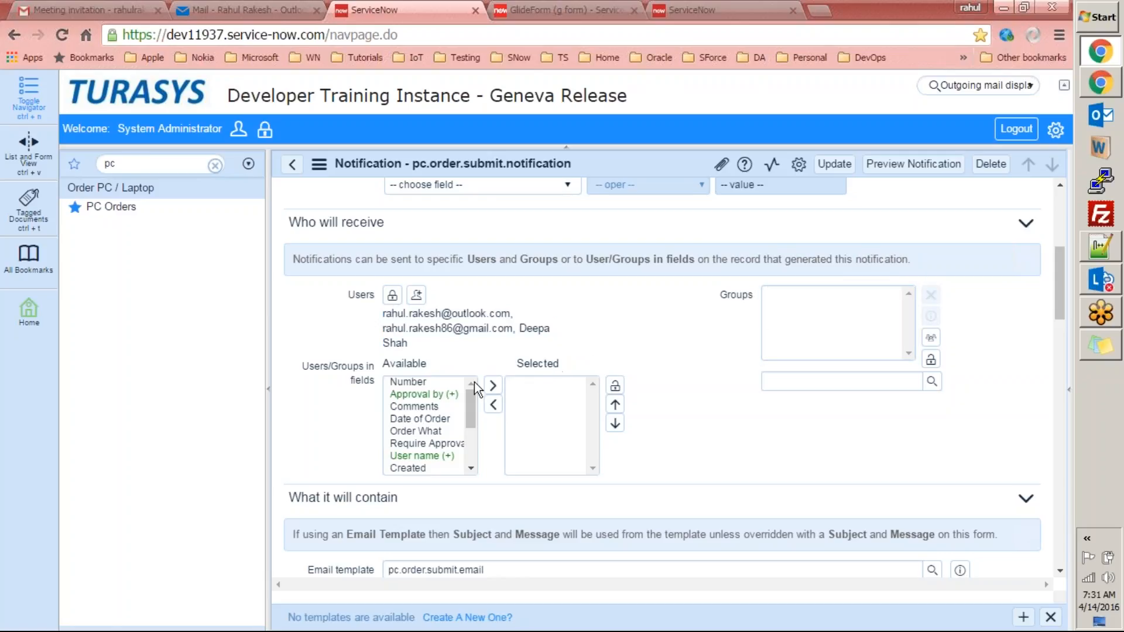
mouse_move(472, 392)
mouse_down()
mouse_move(464, 477)
mouse_move(463, 408)
mouse_up()
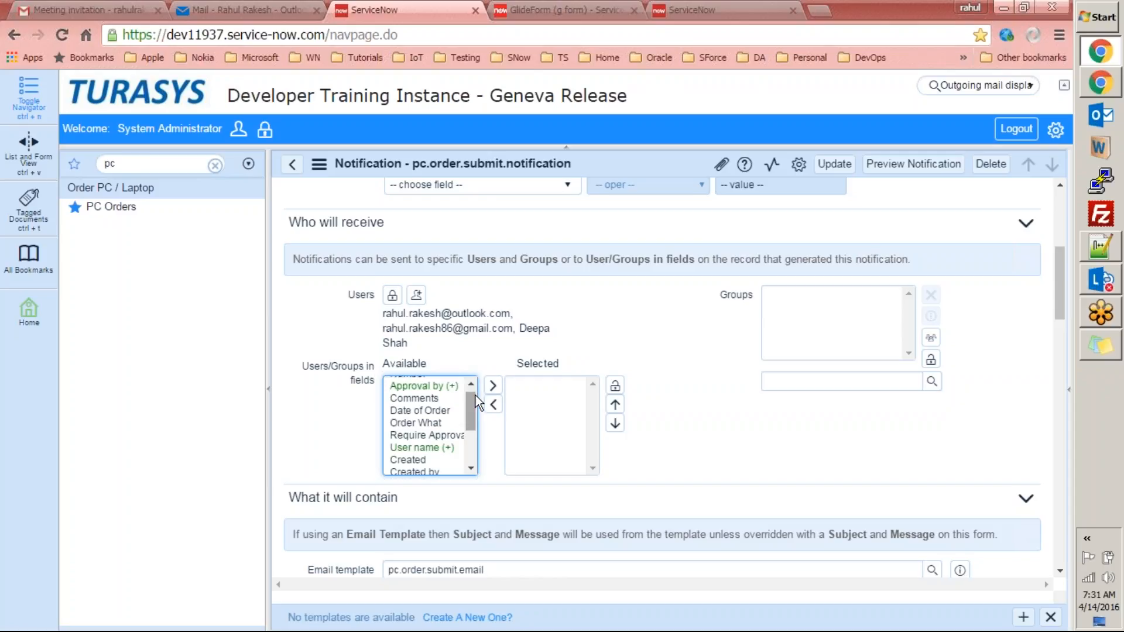
scroll(471, 410, up, 1)
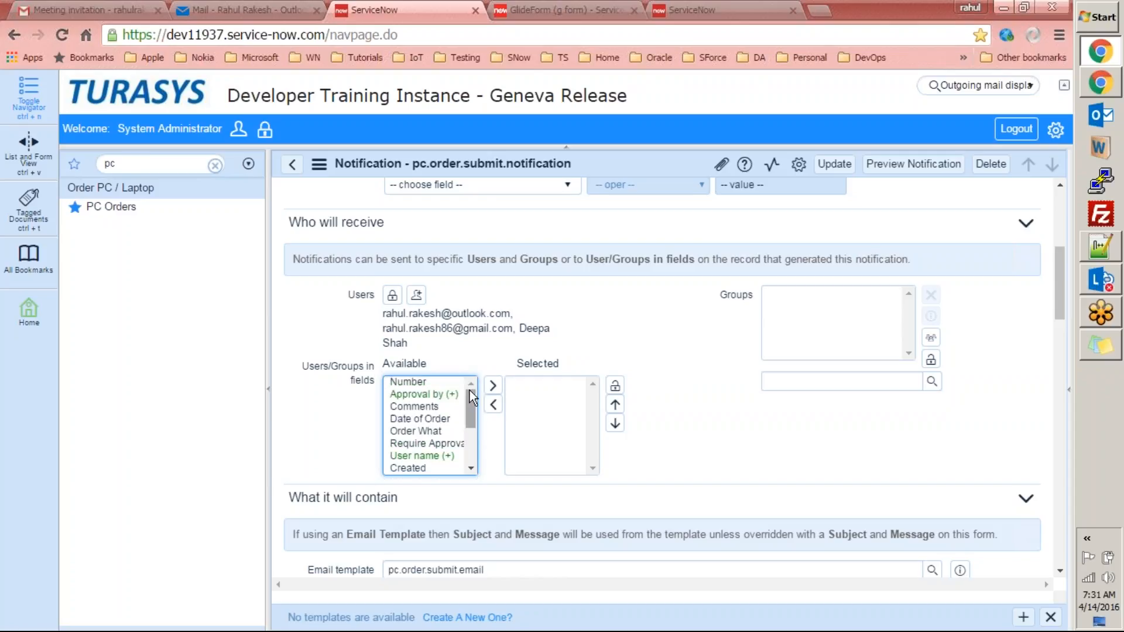
drag(470, 386, 466, 332)
Move 'Approval by' into the selected Users/Groups in fields recipients.
double_click(438, 394)
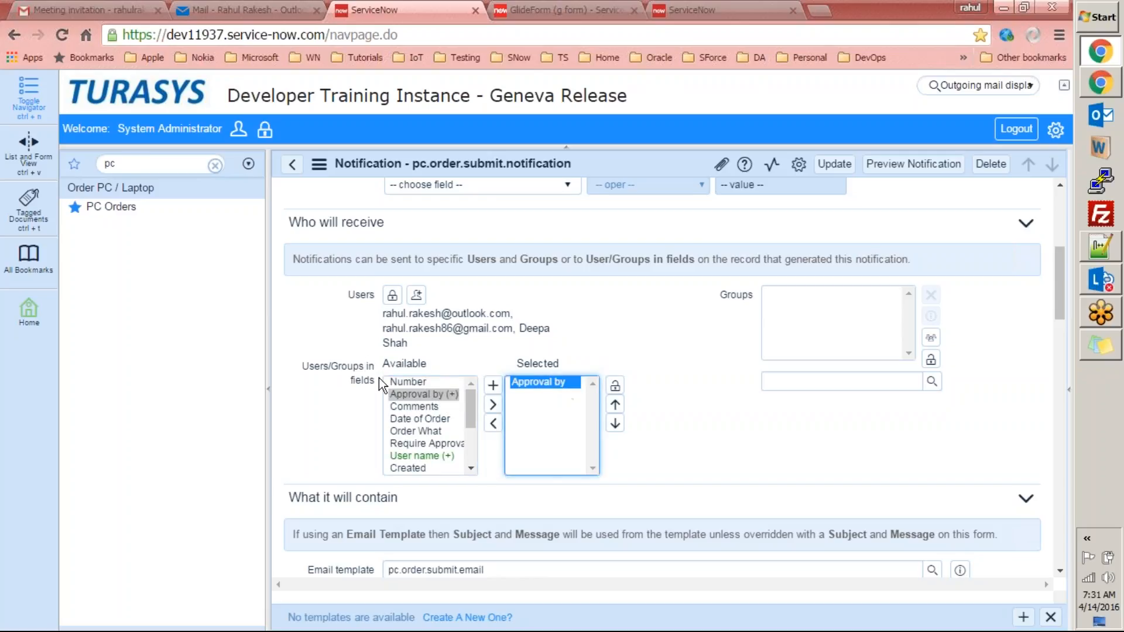
mouse_move(366, 375)
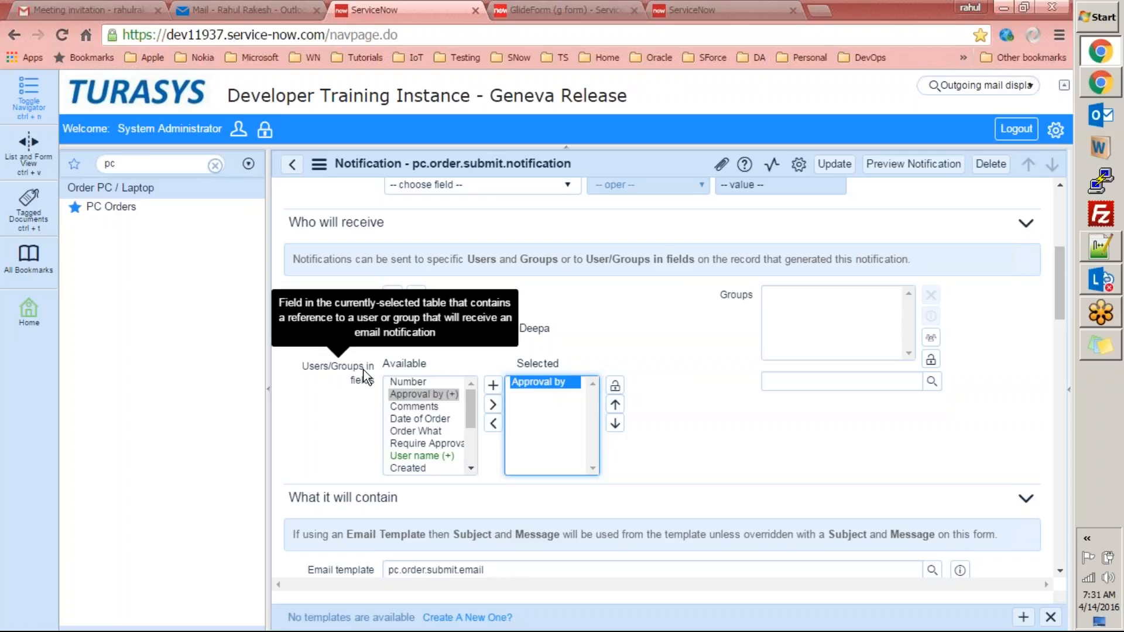
mouse_move(474, 399)
mouse_down()
mouse_move(472, 448)
mouse_move(471, 380)
mouse_up()
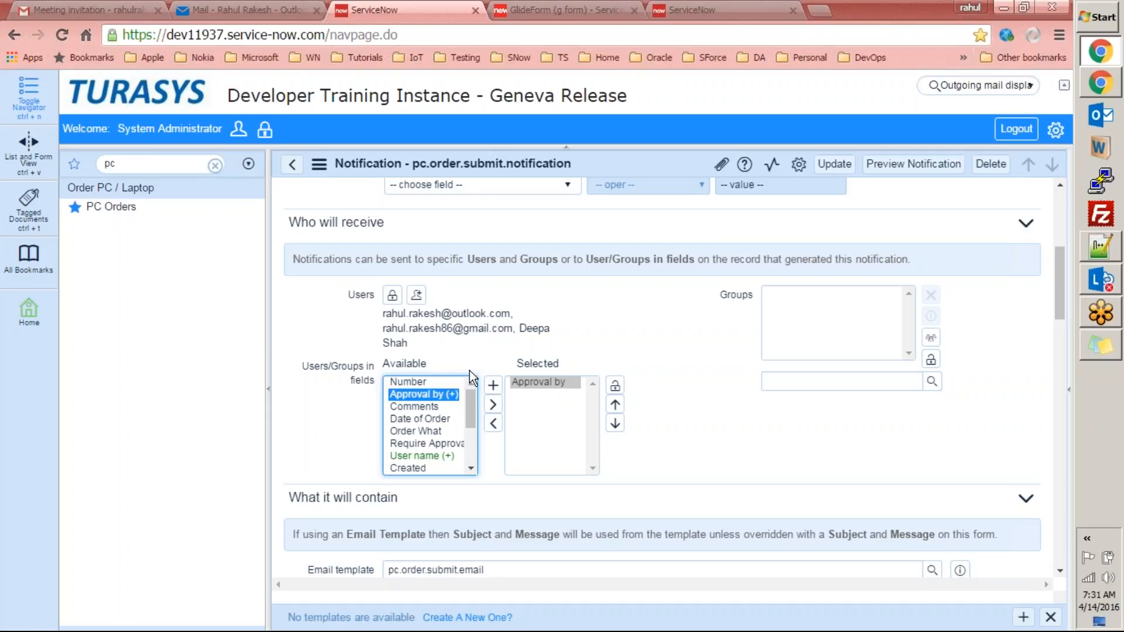
click(469, 371)
drag(441, 397, 454, 396)
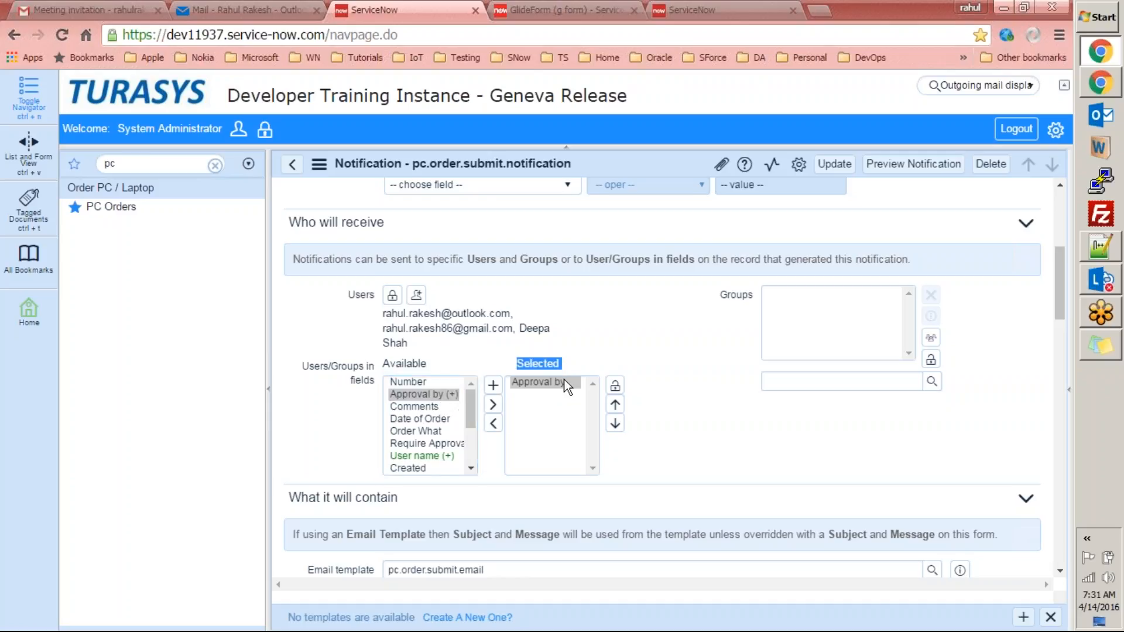
click(560, 363)
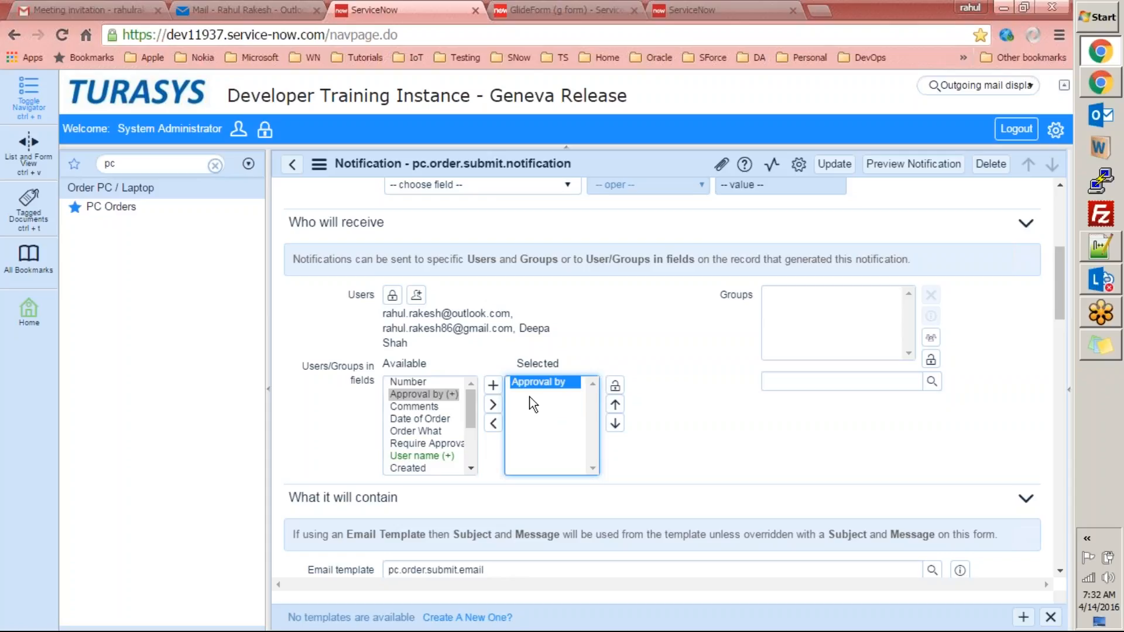
Review the notification's assigned email template and open the Email template lookup.
drag(1057, 294, 1039, 196)
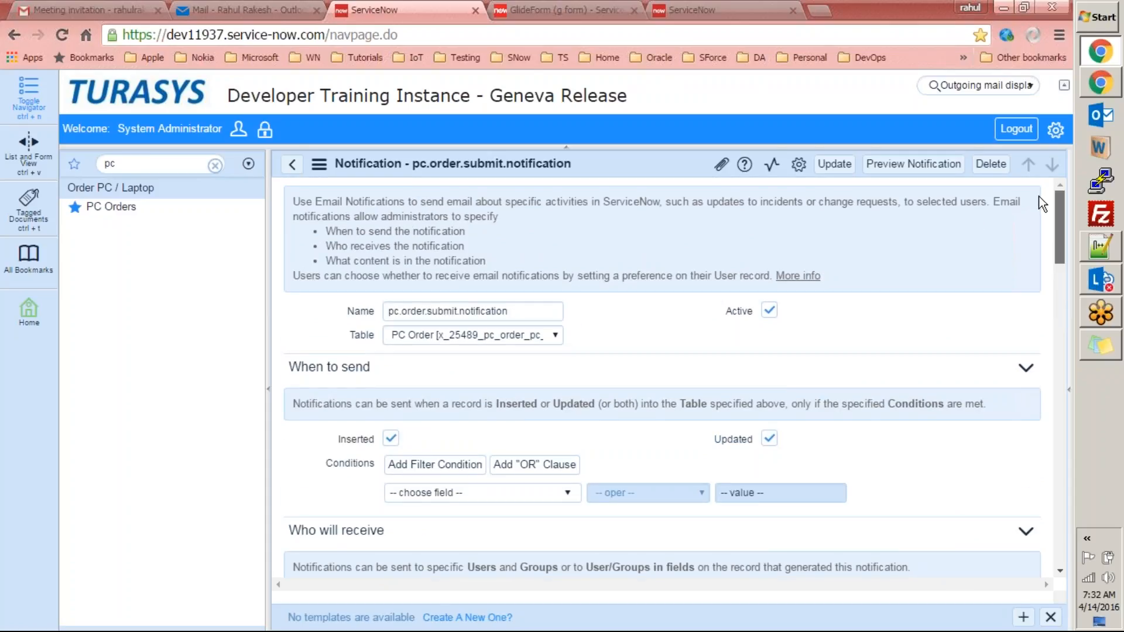
drag(1063, 207, 1059, 309)
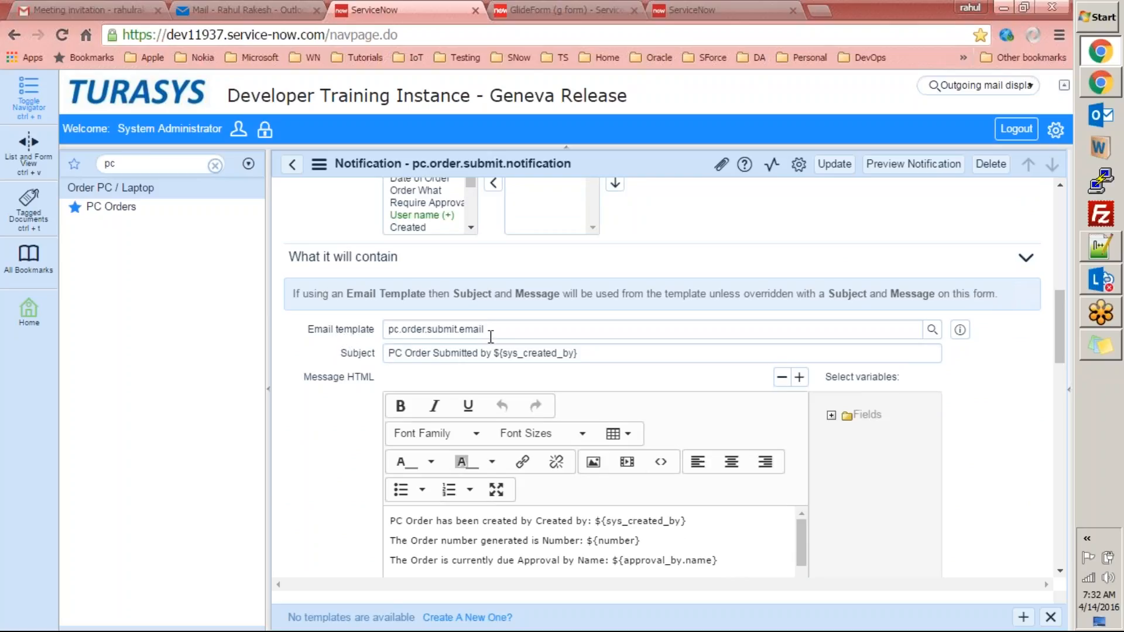
drag(500, 329, 380, 331)
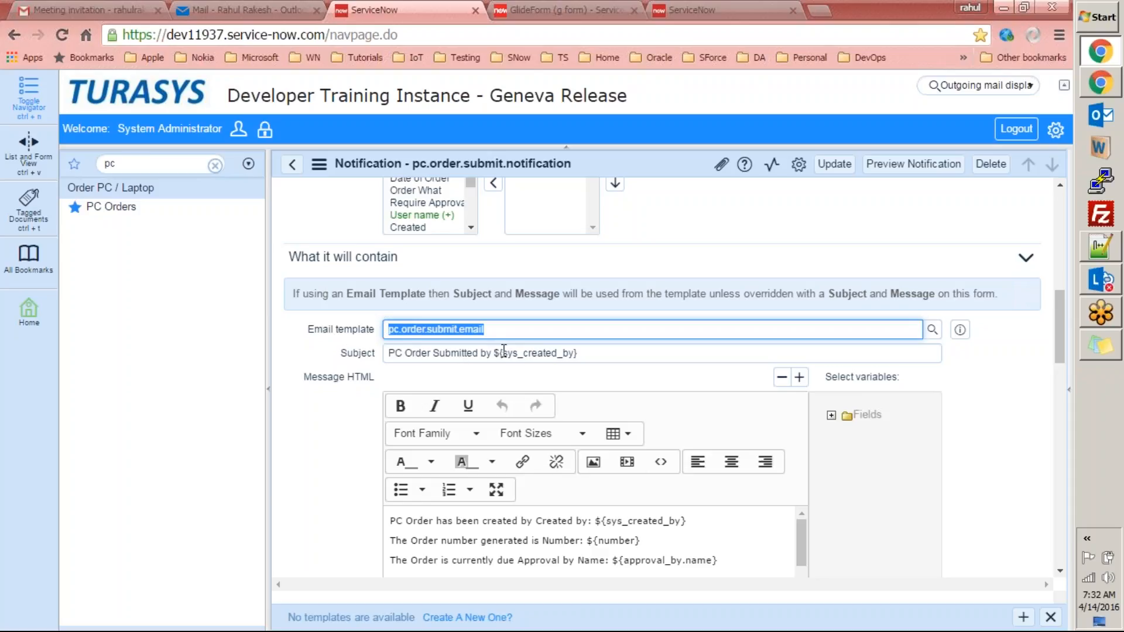
mouse_move(1063, 318)
mouse_down()
mouse_move(1064, 350)
mouse_move(1055, 297)
mouse_move(1055, 315)
mouse_up()
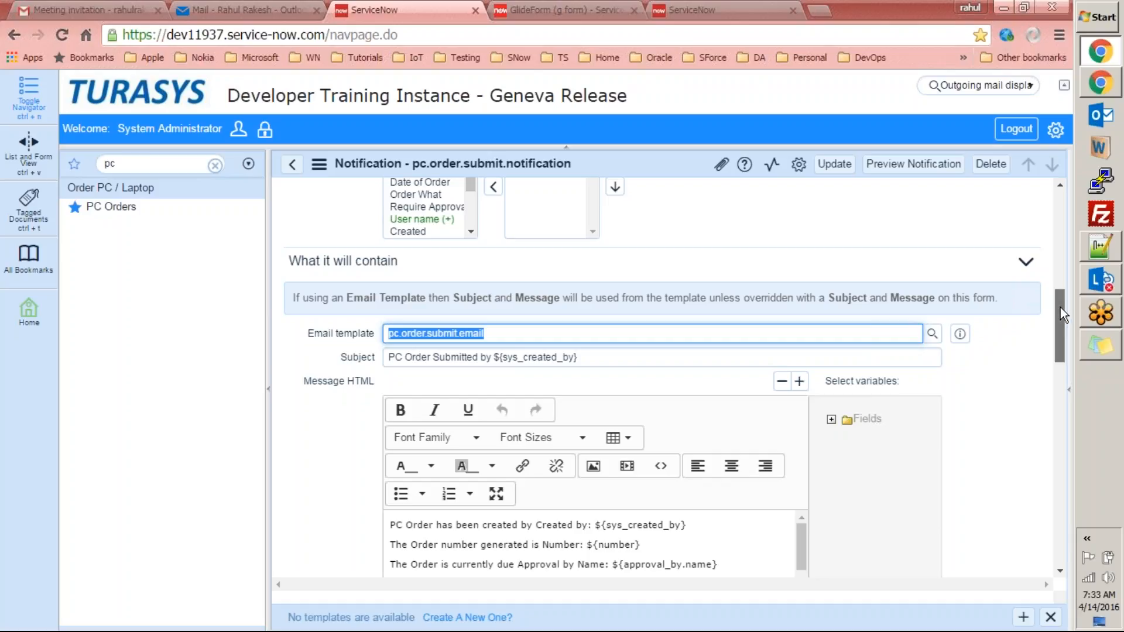
drag(1059, 307, 1049, 343)
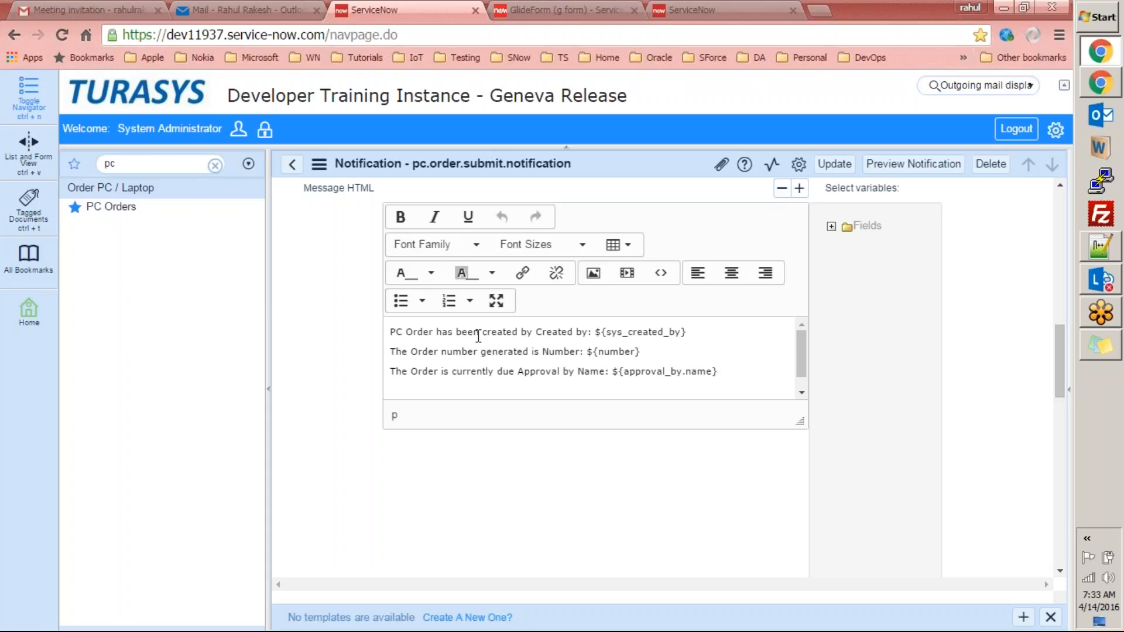
drag(1060, 335, 1056, 282)
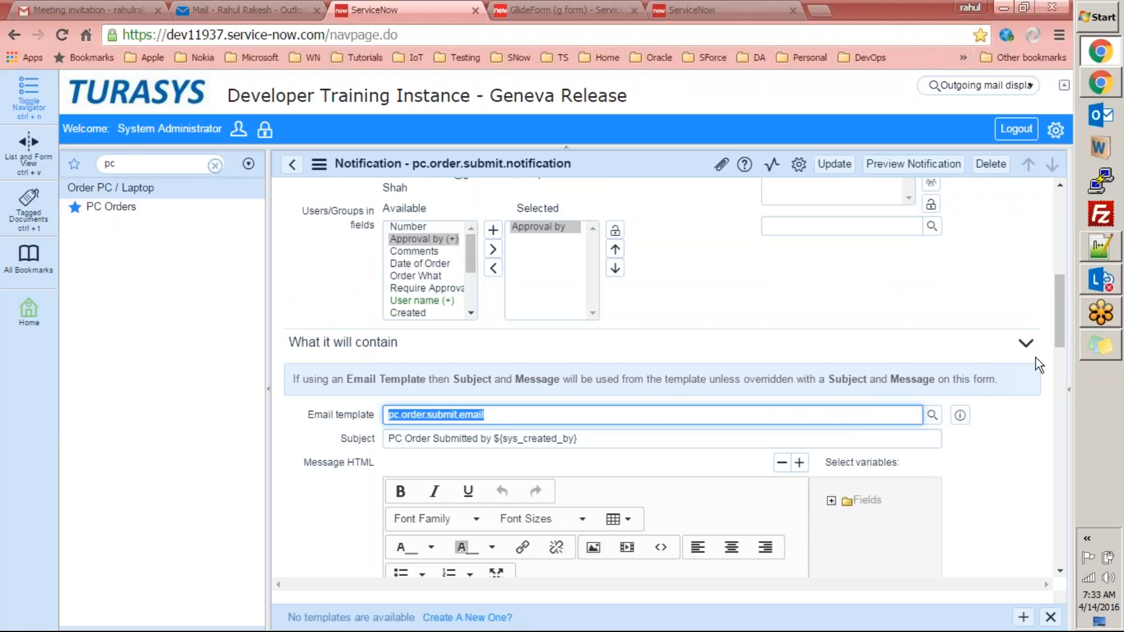
drag(1060, 315, 1059, 348)
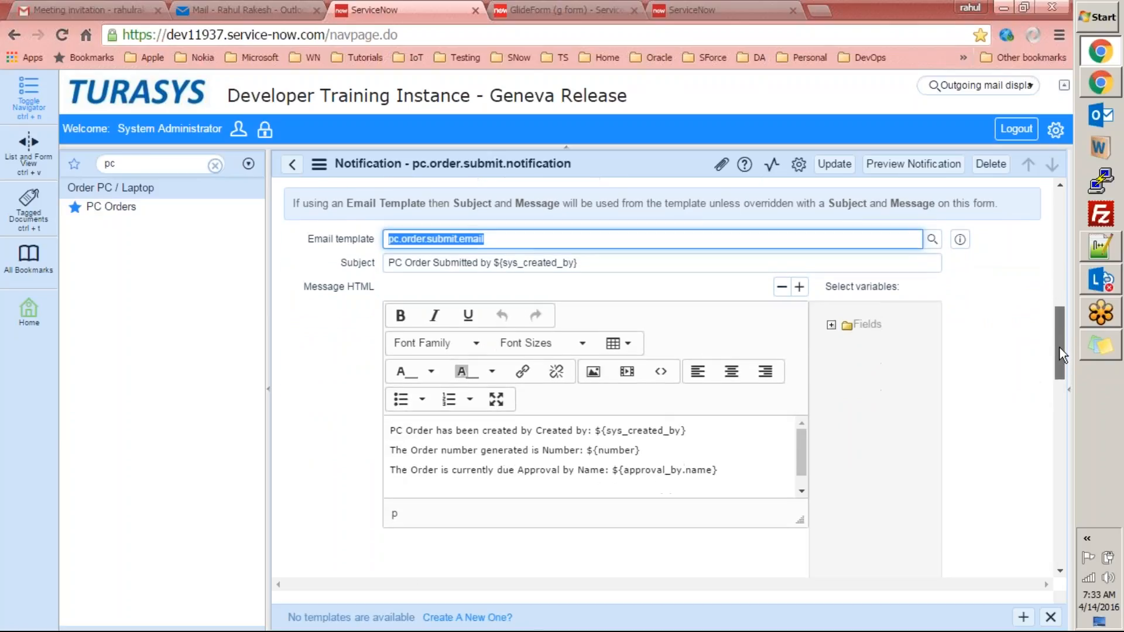
click(433, 268)
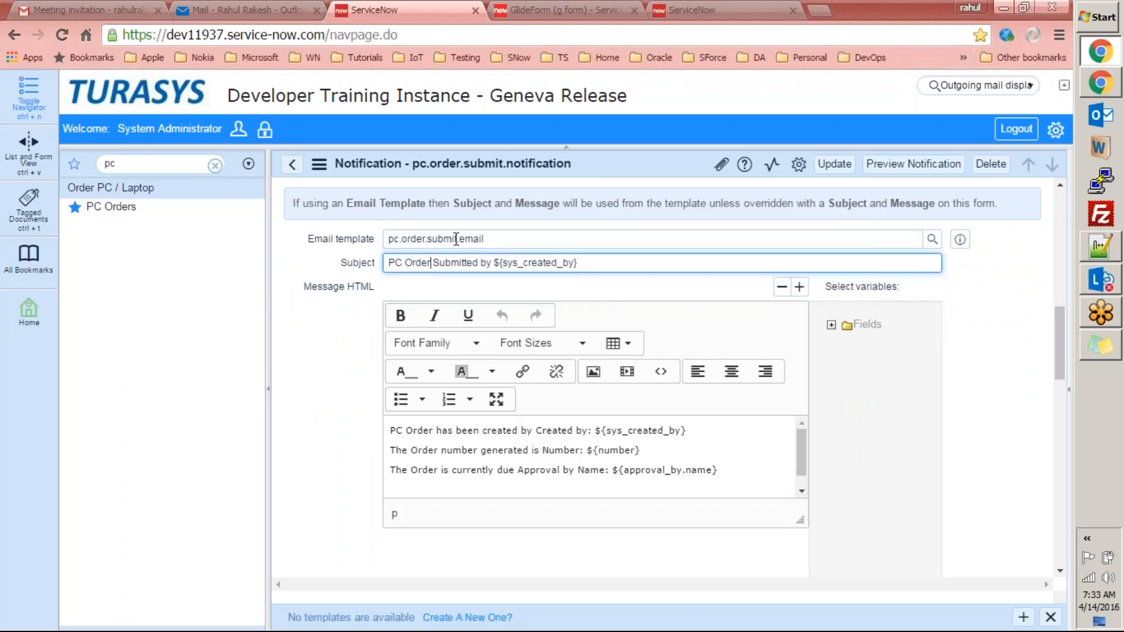
click(932, 240)
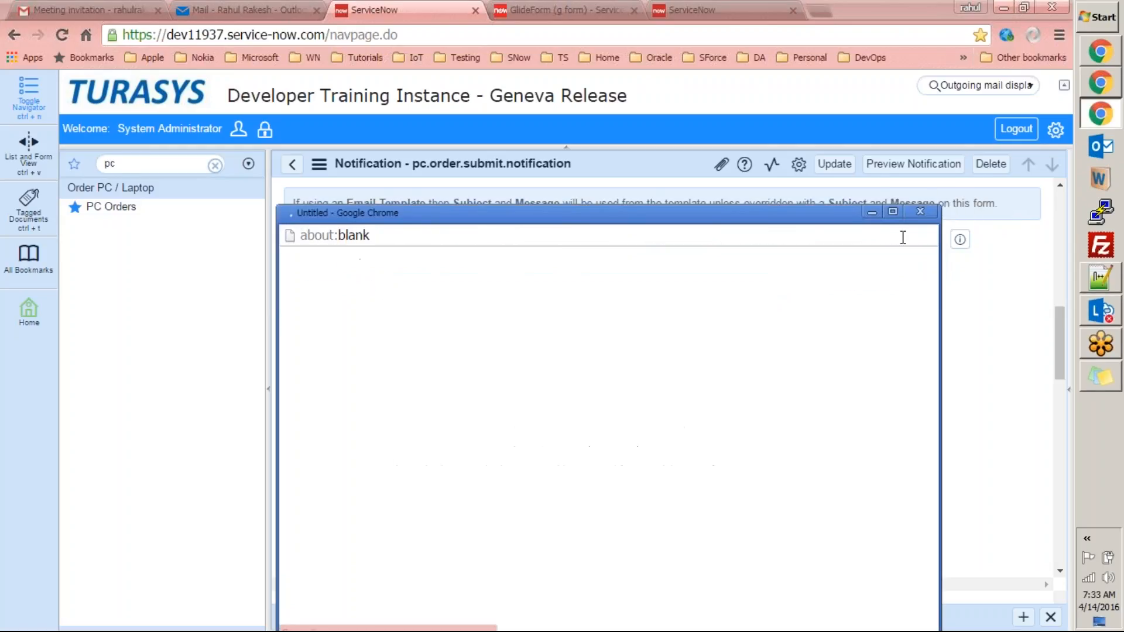
Check the Email Templates list, which holds only pc.order.submit.email, and close it.
drag(811, 210, 809, 113)
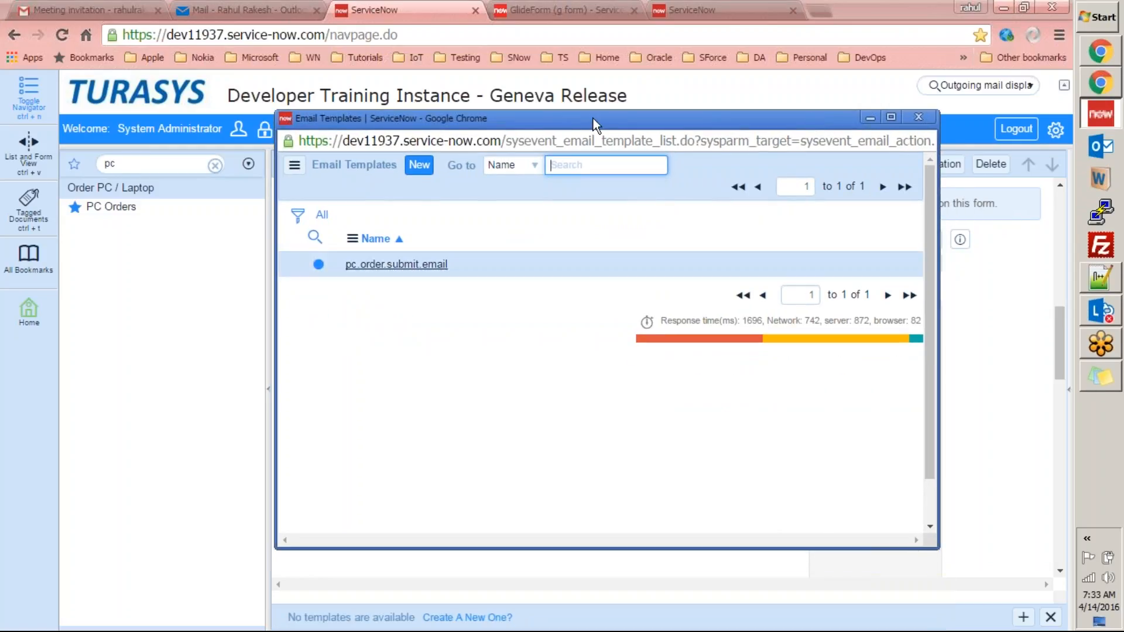
drag(588, 118, 651, 125)
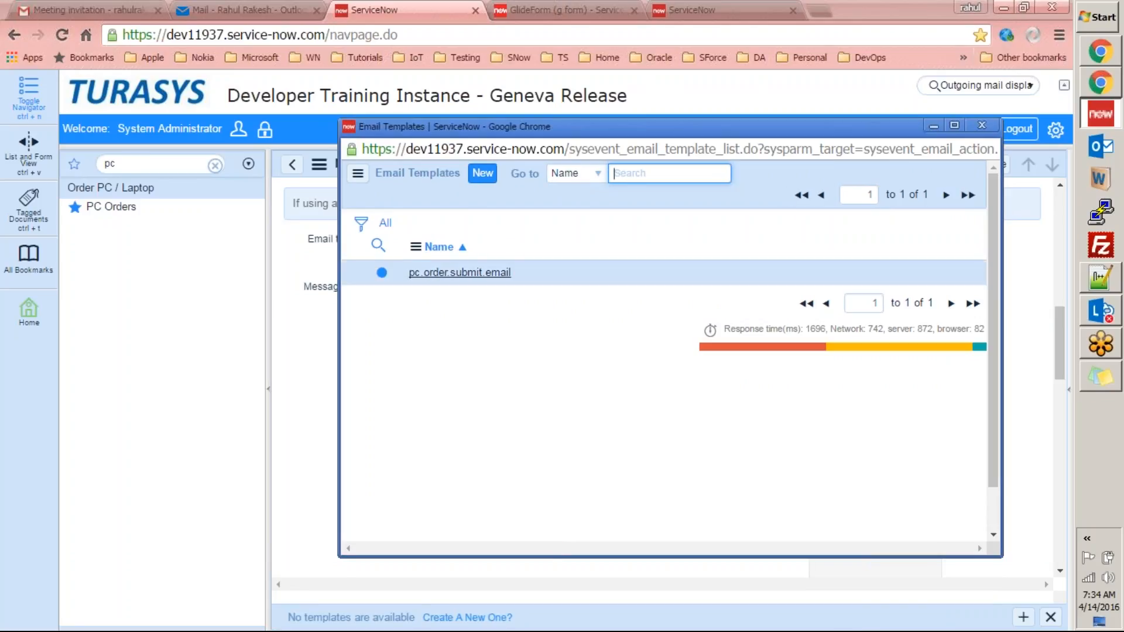
click(984, 125)
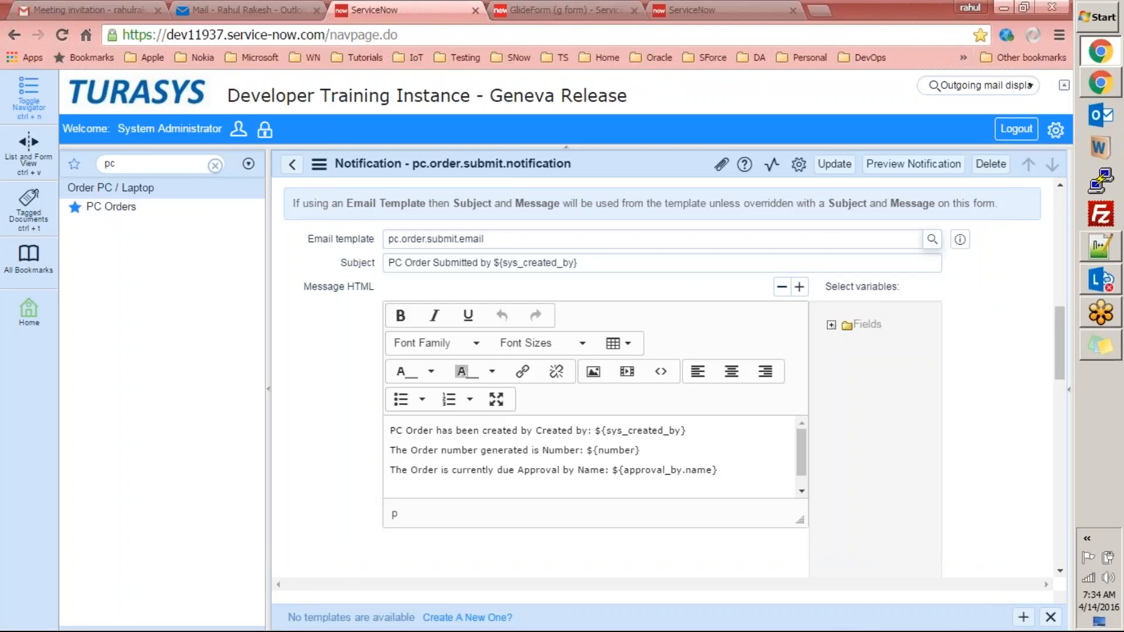
click(932, 240)
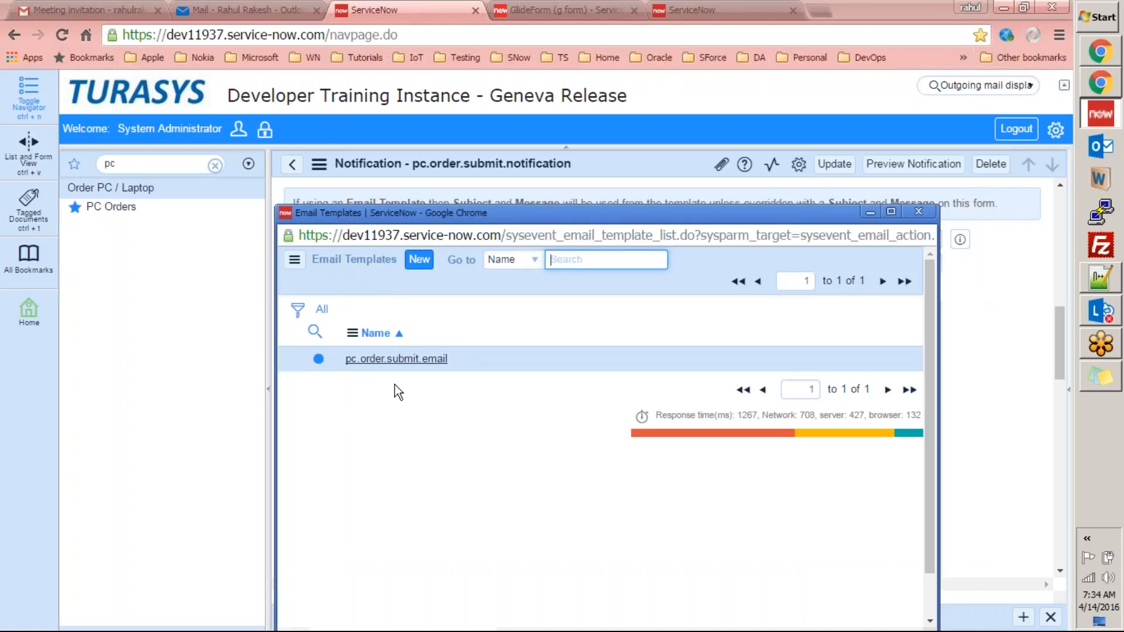
click(922, 212)
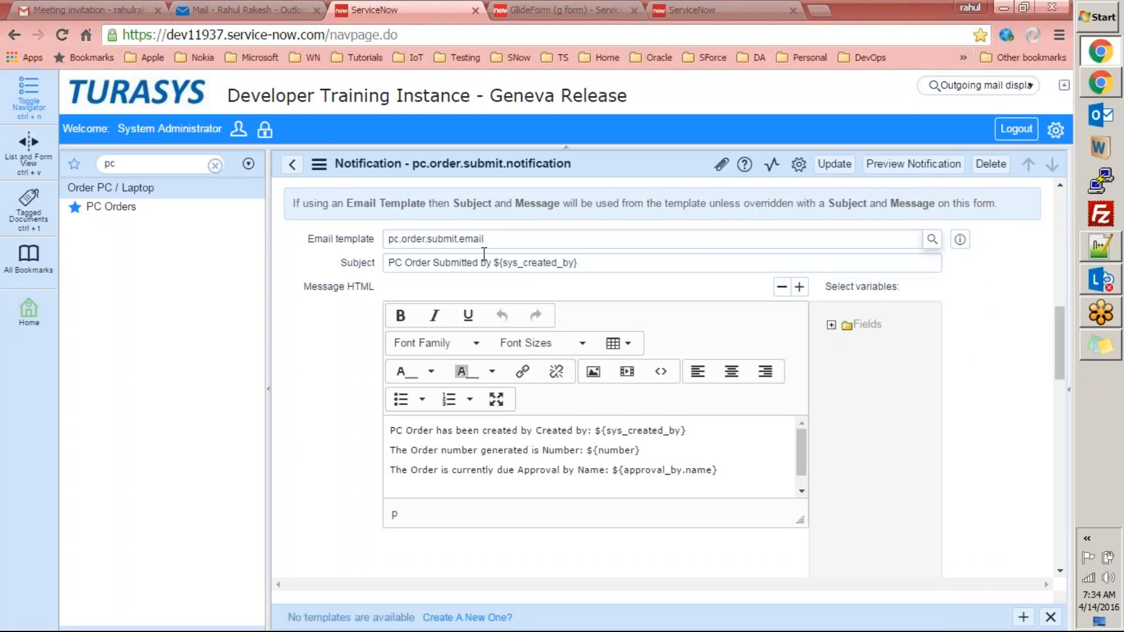
Review the template name, the subject's sys_created_by variable and the message body lines.
drag(502, 238, 421, 240)
click(391, 267)
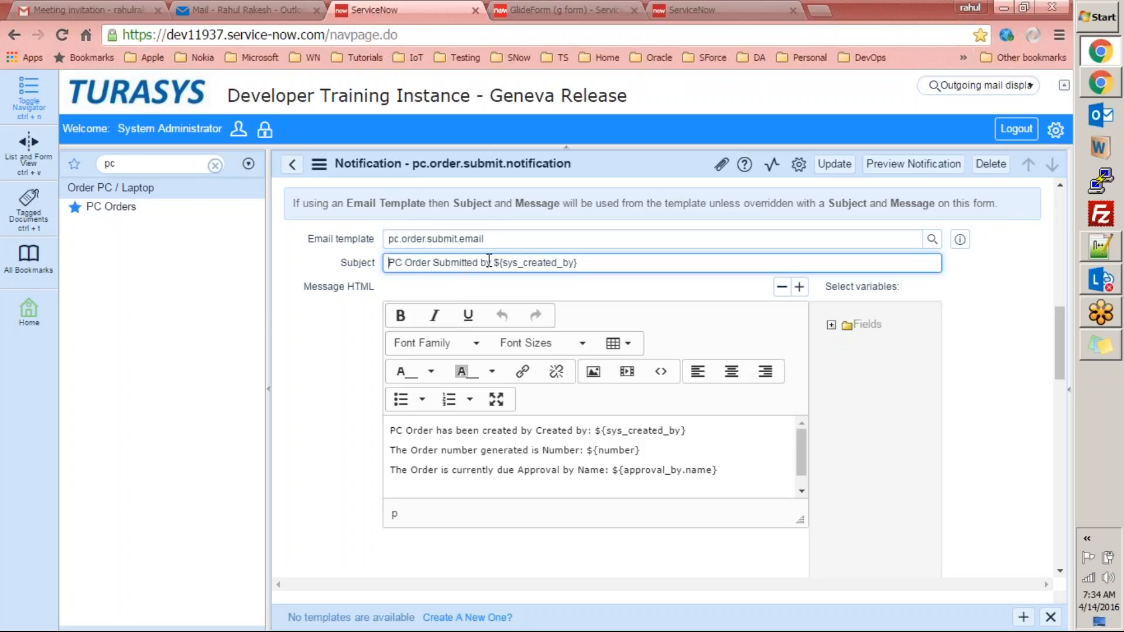
drag(501, 262, 580, 263)
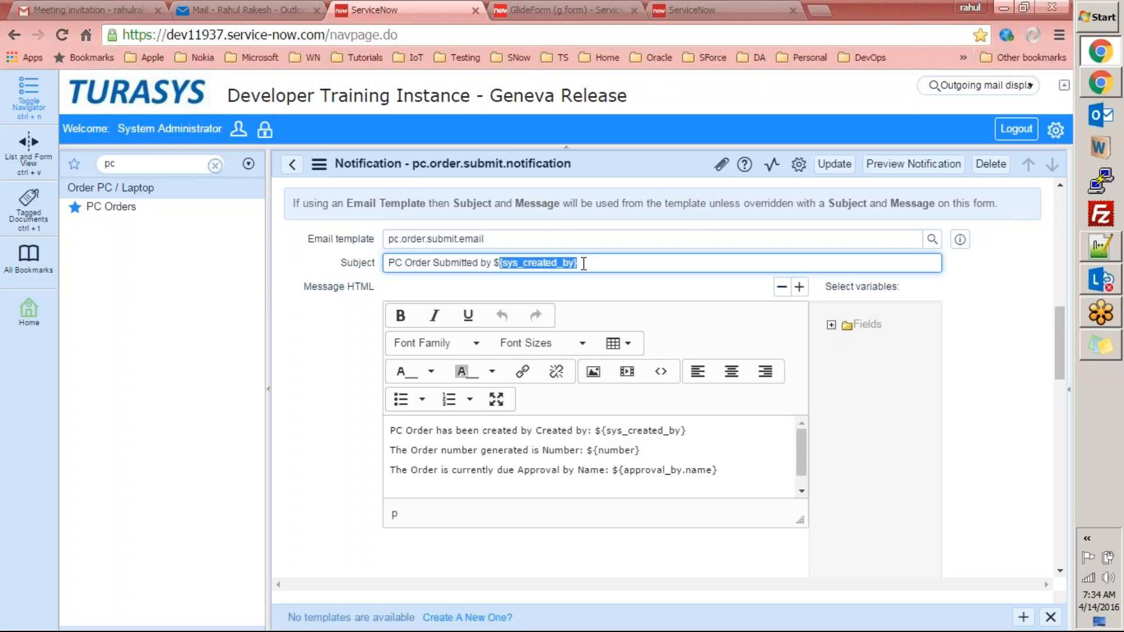
click(393, 431)
drag(481, 472, 735, 466)
click(748, 446)
click(484, 431)
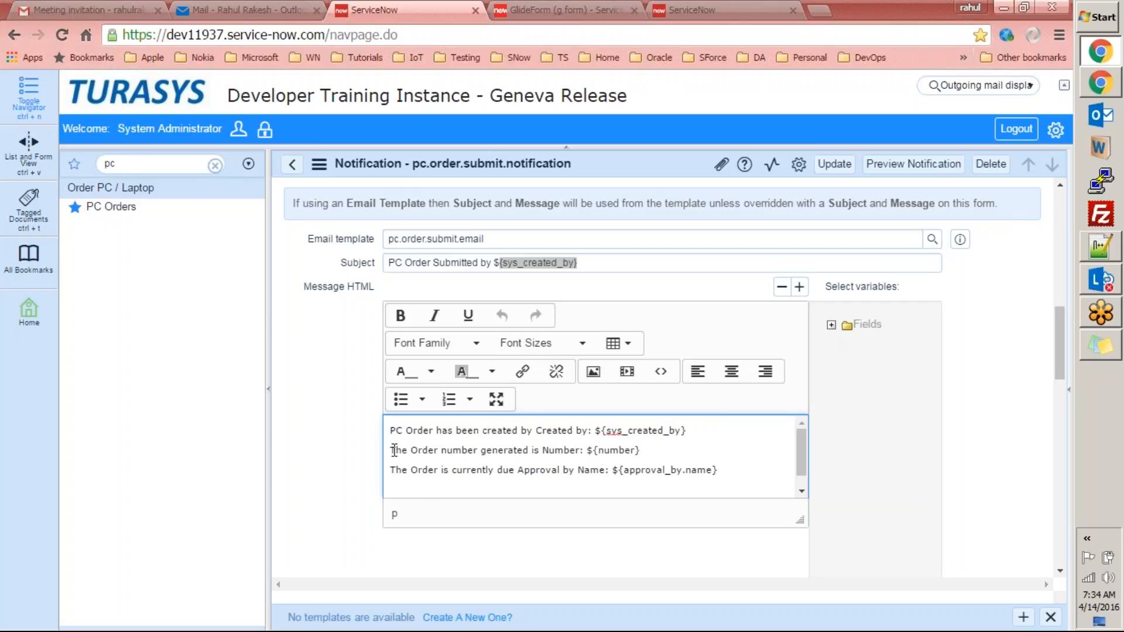
drag(391, 449, 563, 446)
drag(429, 476, 553, 505)
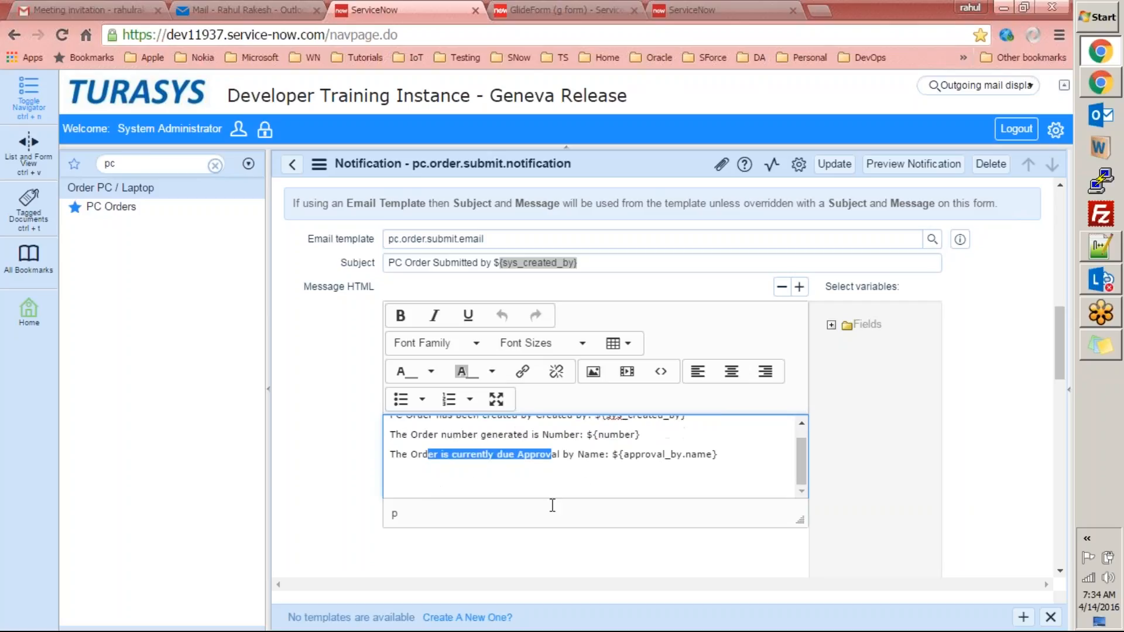
Inspect the sys_created_by and approval_by message variables, then expand the Fields variable list.
drag(804, 454, 803, 424)
drag(595, 430, 687, 432)
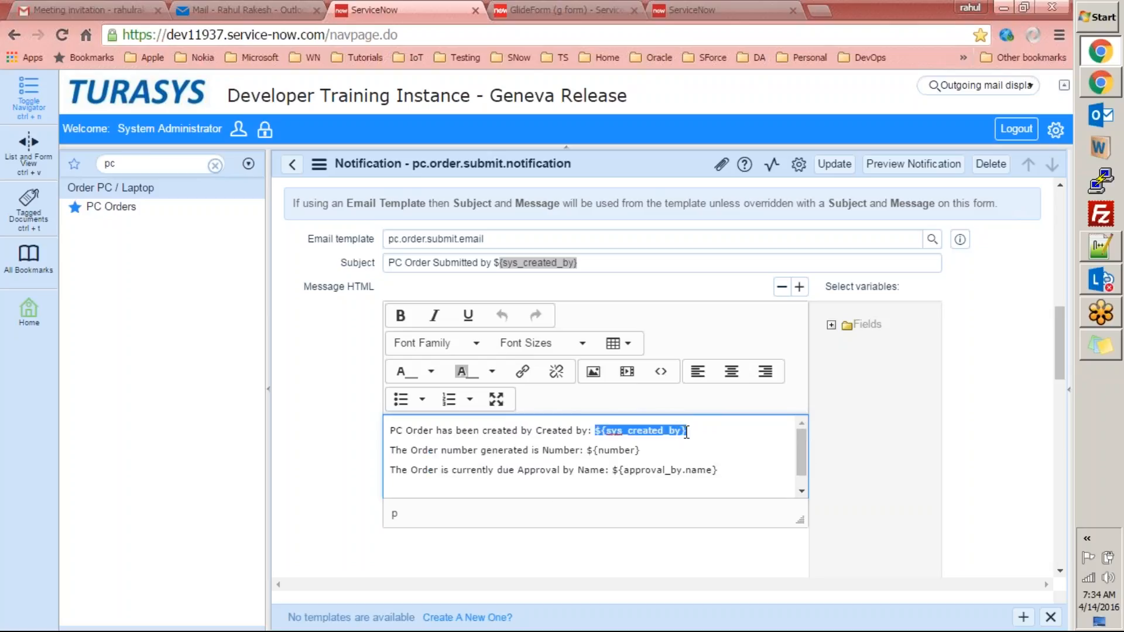
click(700, 431)
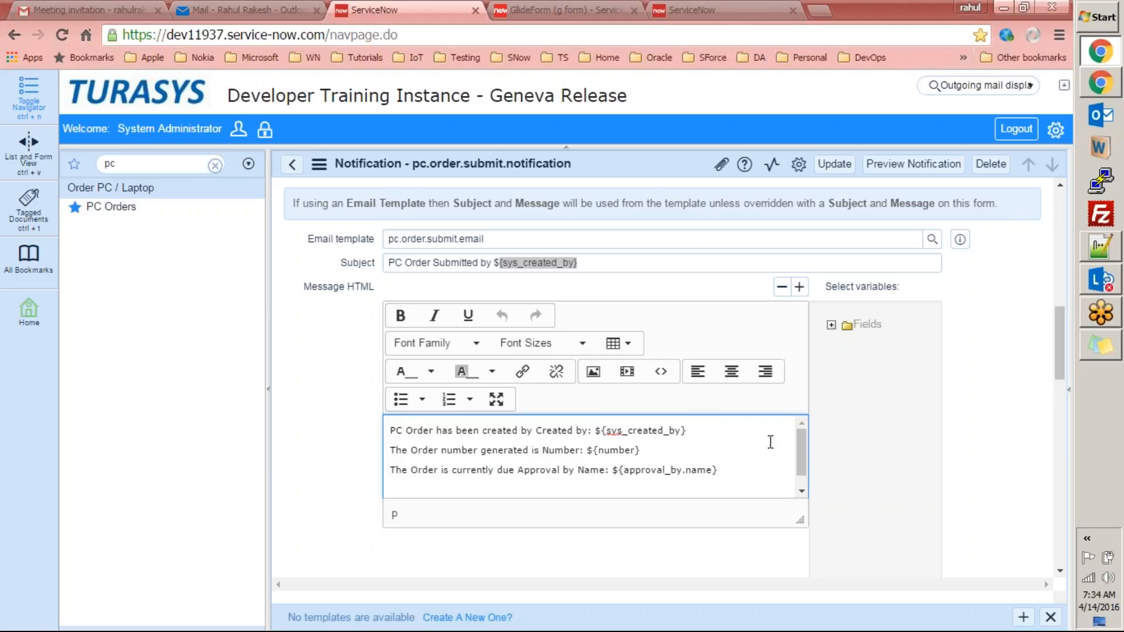
double_click(613, 431)
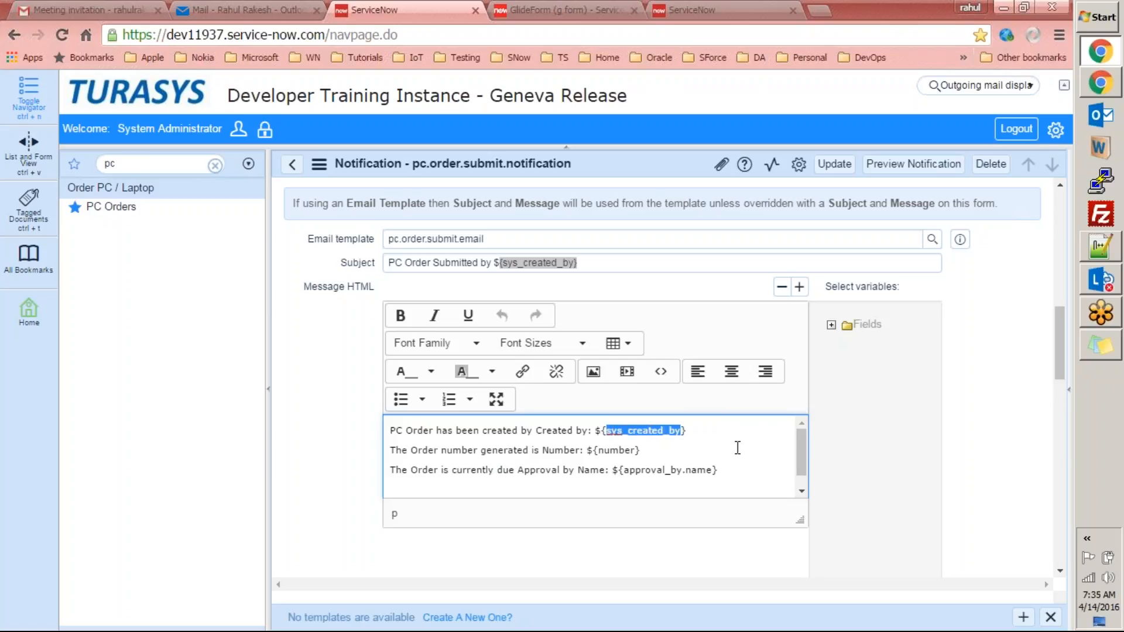
click(661, 440)
scroll(806, 458, down, 1)
double_click(668, 457)
click(698, 462)
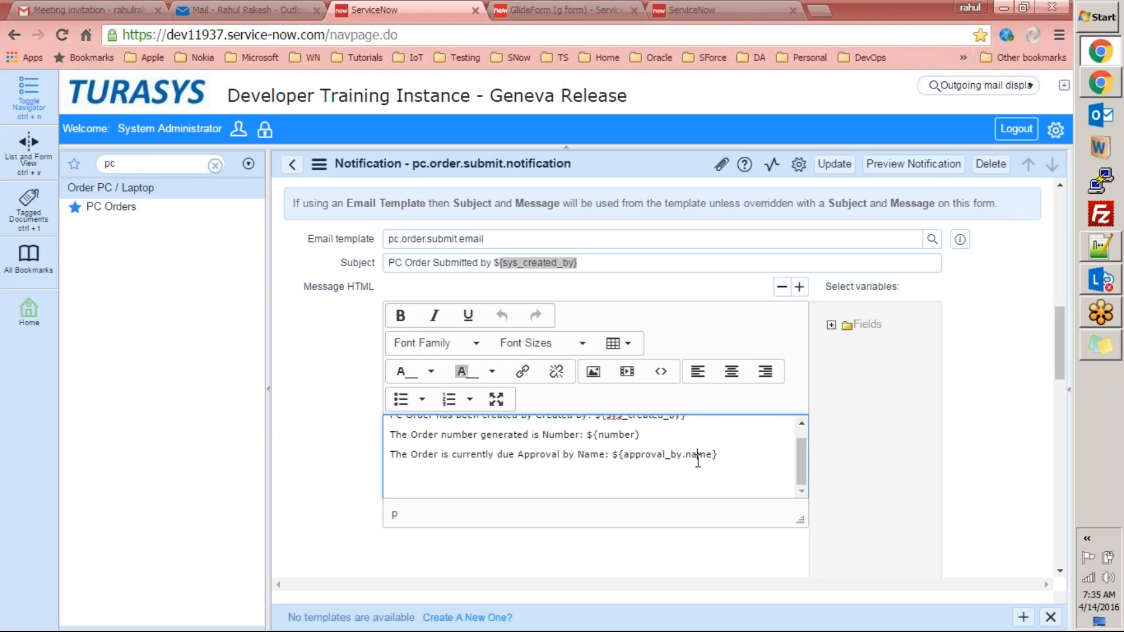
scroll(804, 450, up, 1)
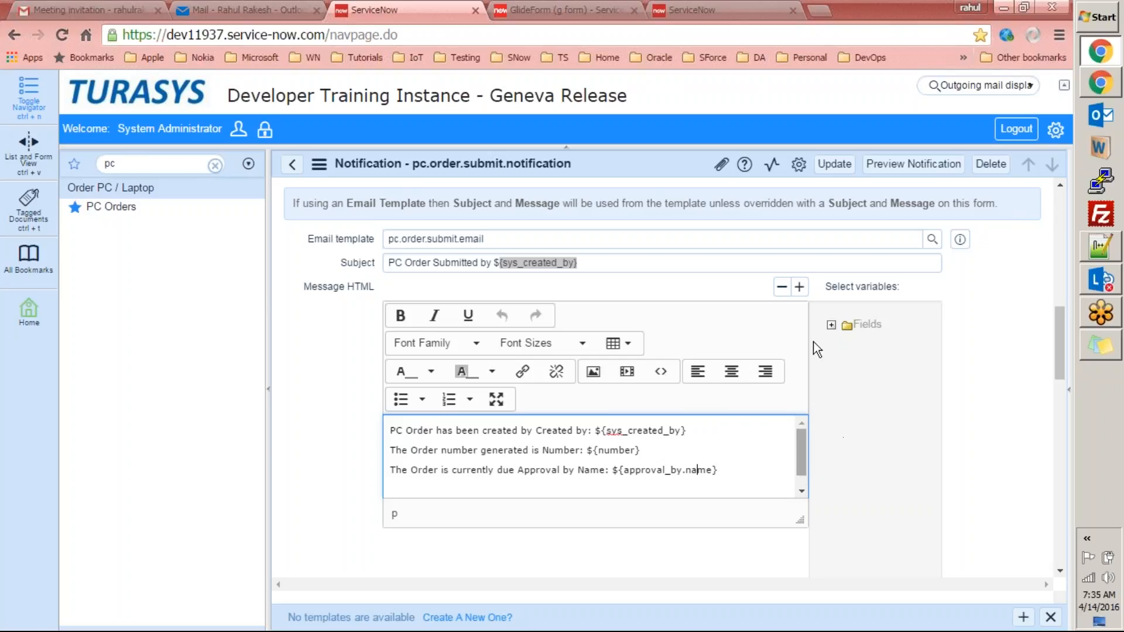
click(831, 325)
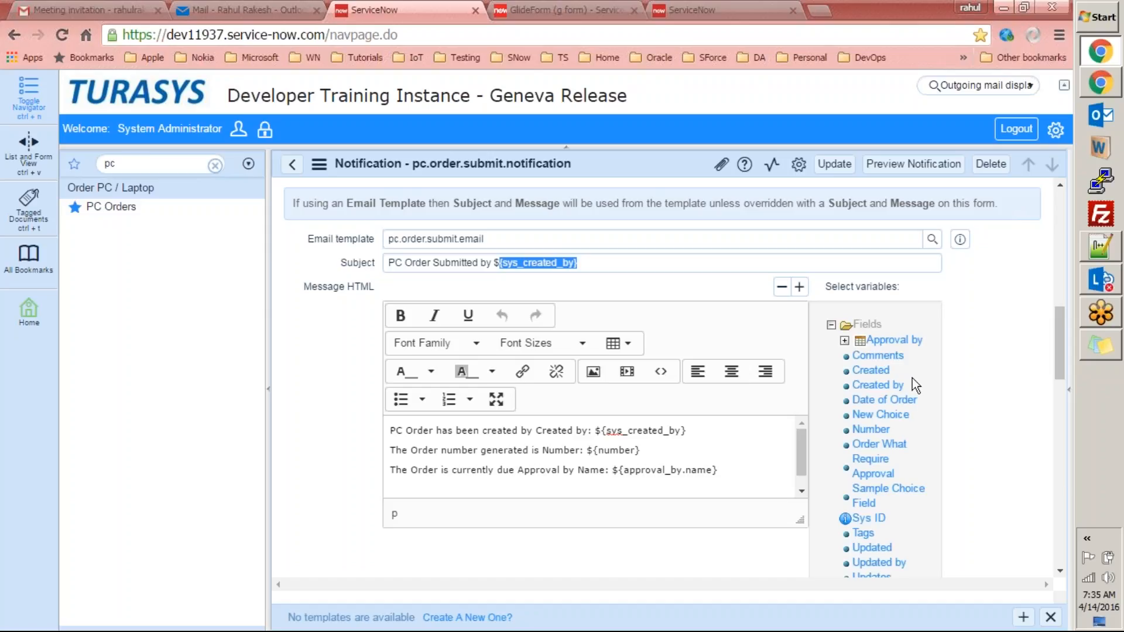
Add a Created line to the message, removing the incomplete duplicate and leftover empty line.
mouse_move(1060, 365)
mouse_down()
mouse_move(1058, 393)
mouse_move(1058, 367)
mouse_up()
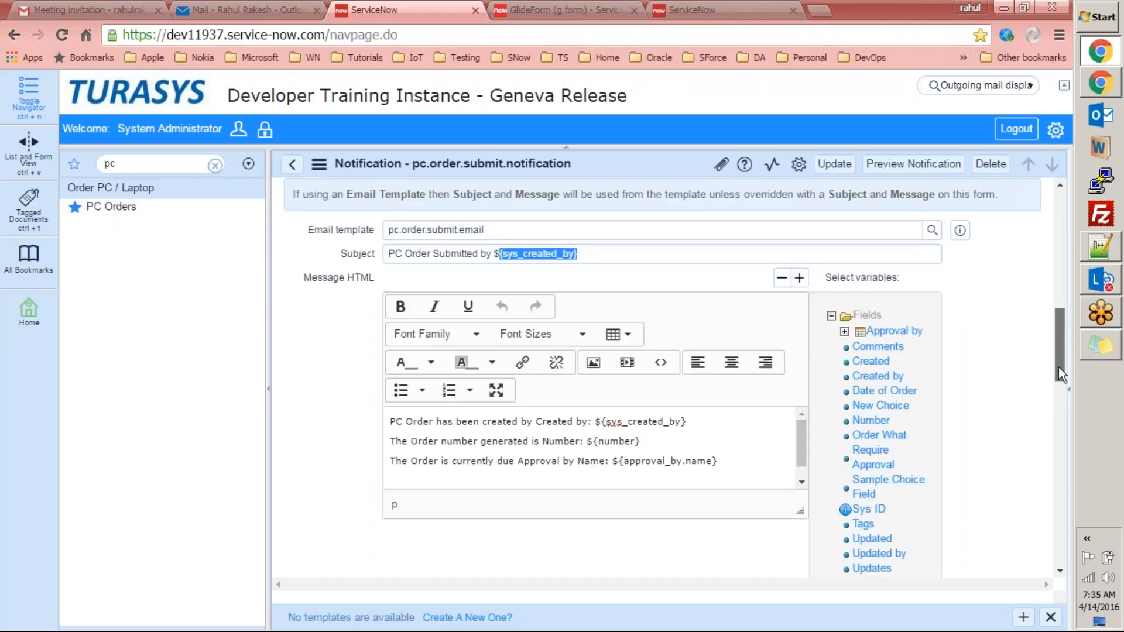
scroll(1059, 367, down, 1)
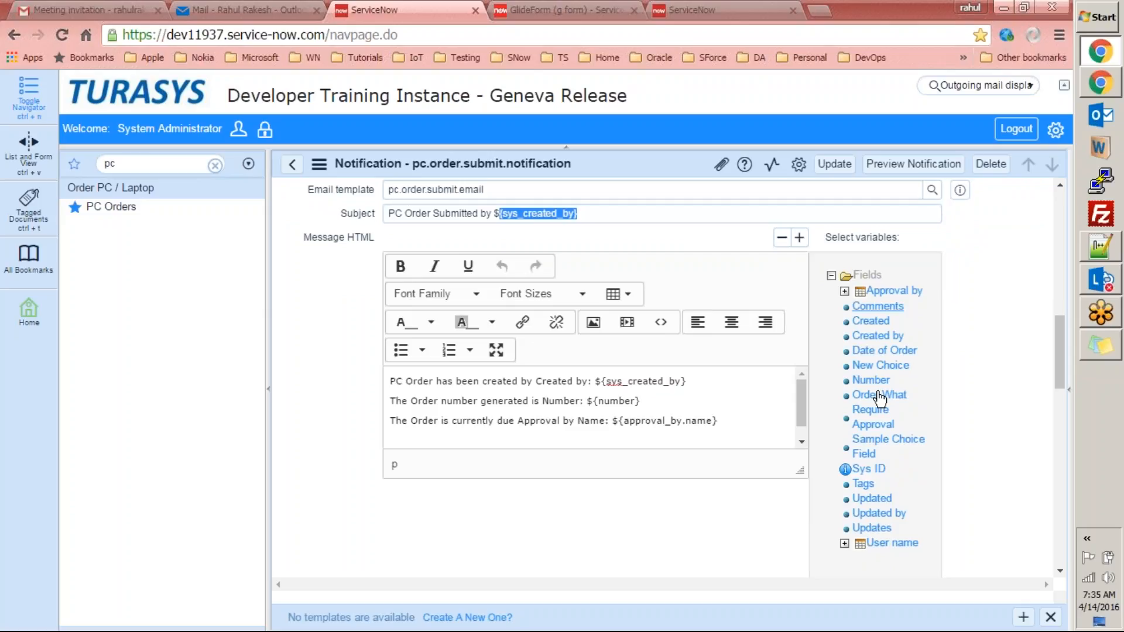
click(730, 419)
key(Return)
key(Return)
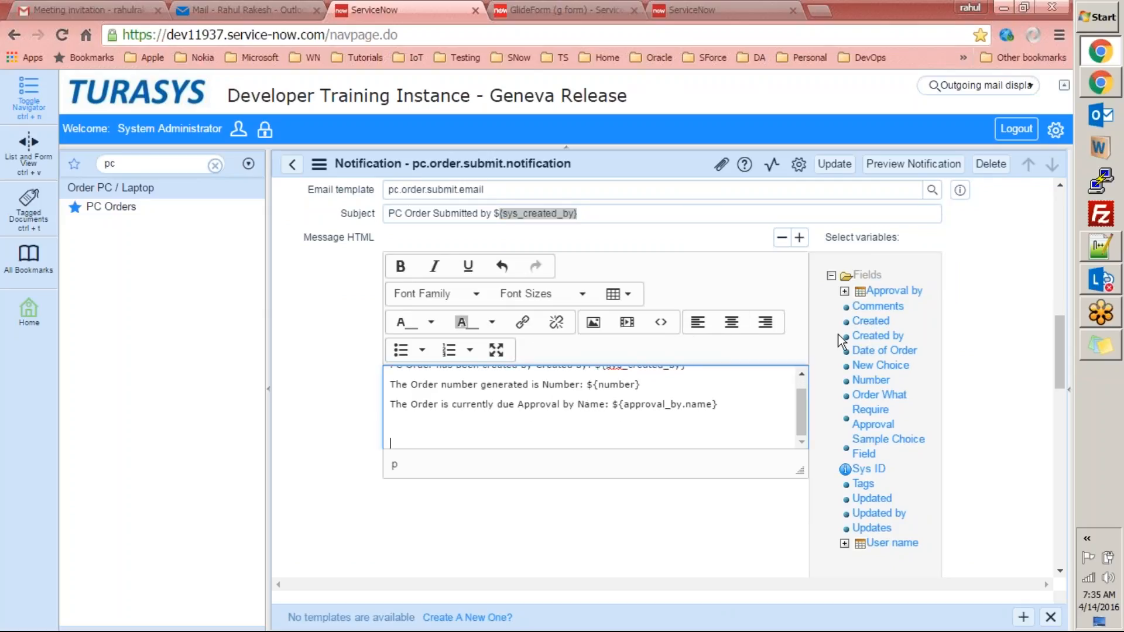
click(871, 321)
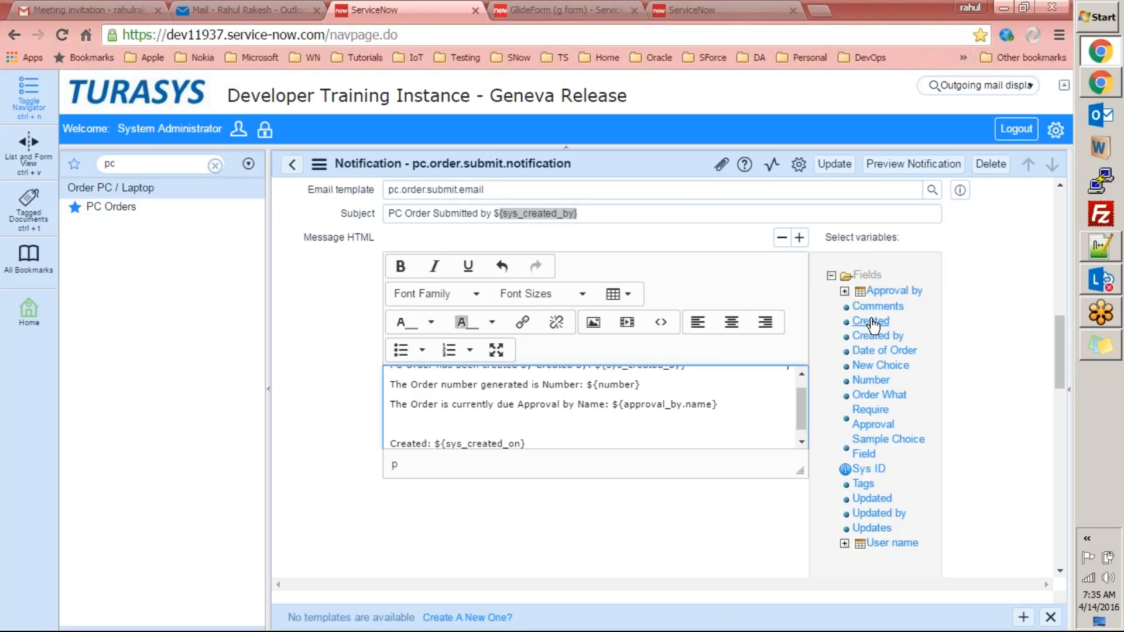
click(800, 434)
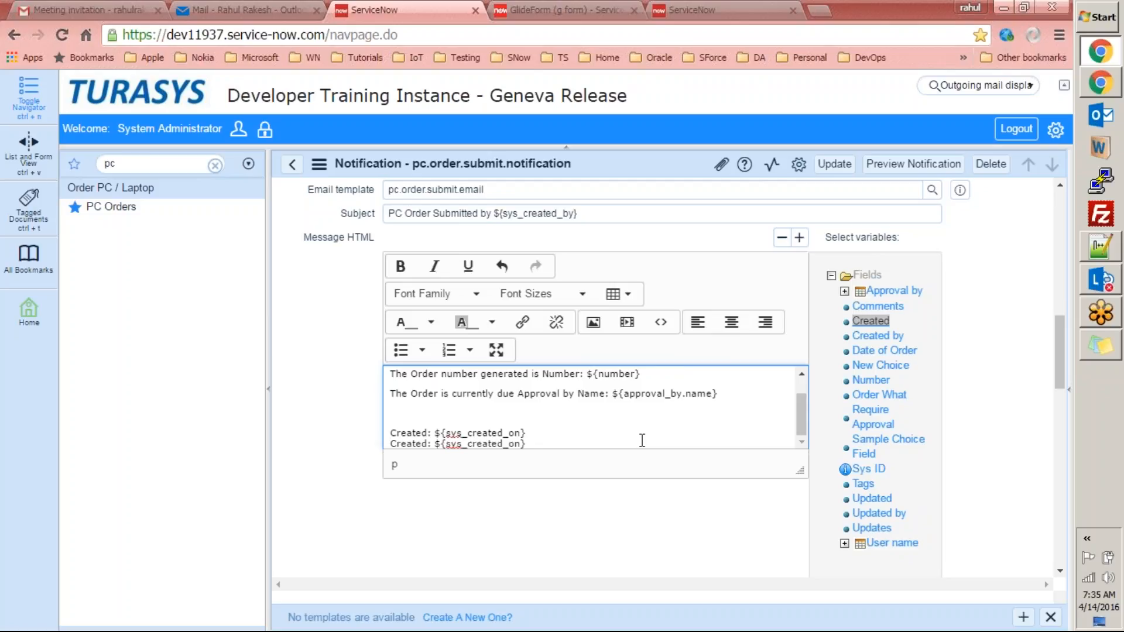
key(shift+Home)
key(BackSpace)
key(BackSpace)
click(565, 423)
key(Delete)
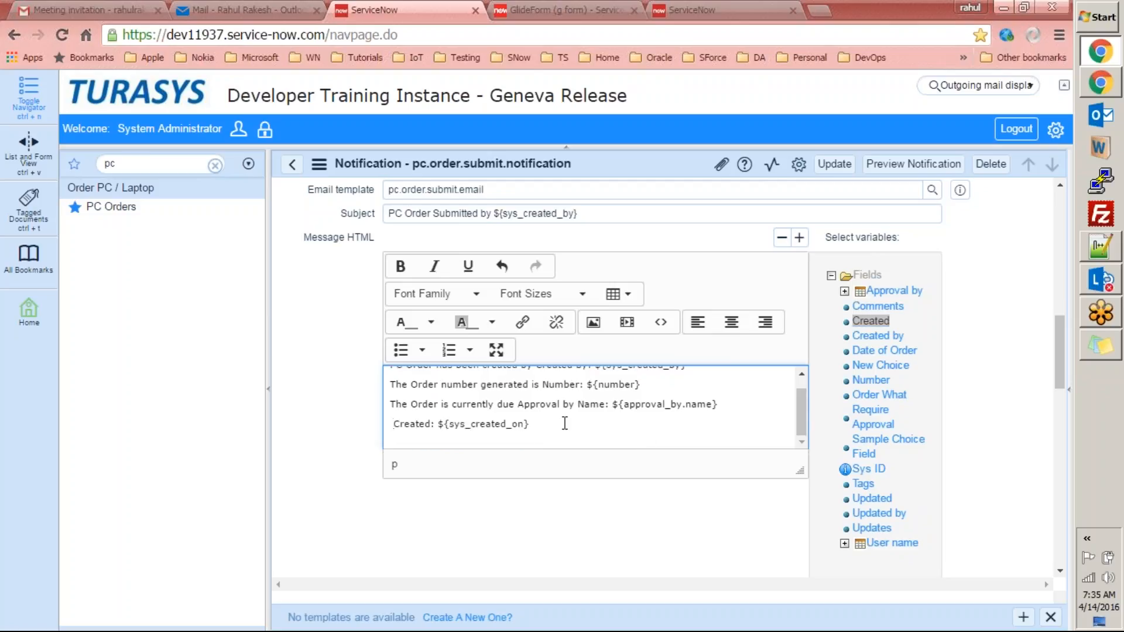
click(604, 429)
key(Return)
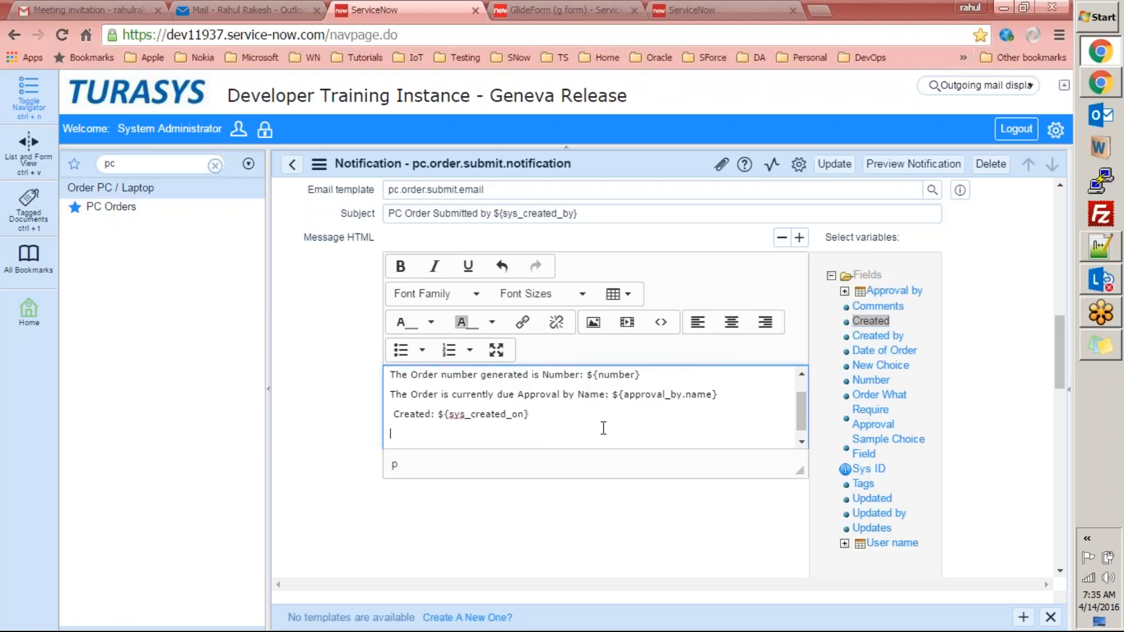
Insert Date of Order, Number, Require Approval, Sys ID, Updated, Updates and Created variables on separate lines.
click(883, 350)
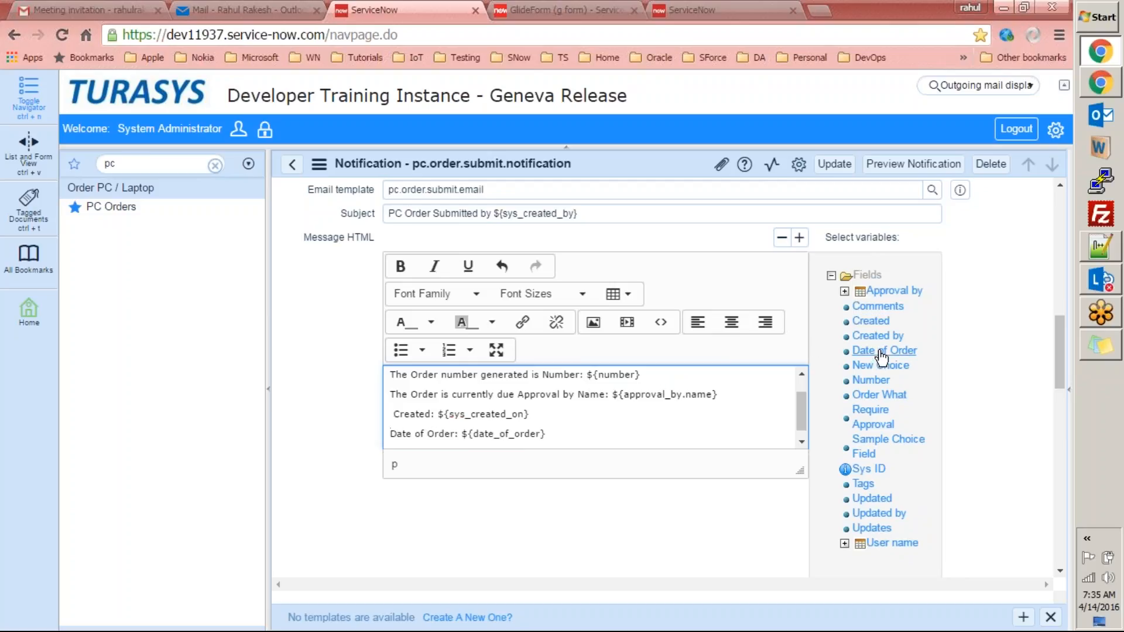
click(572, 434)
key(Return)
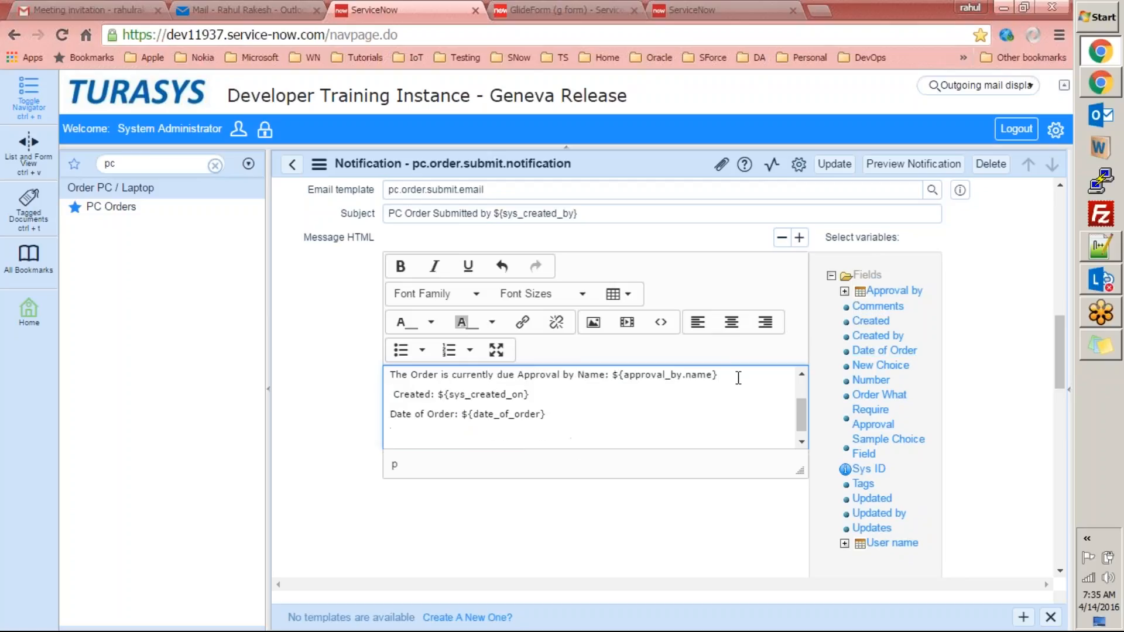
click(875, 381)
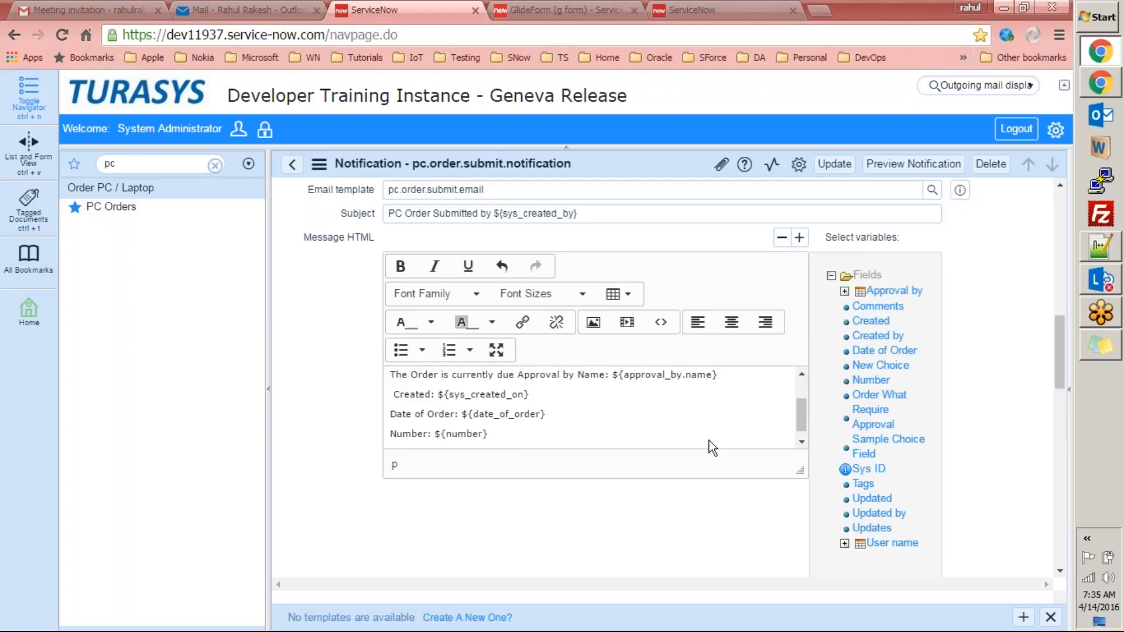
key(Return)
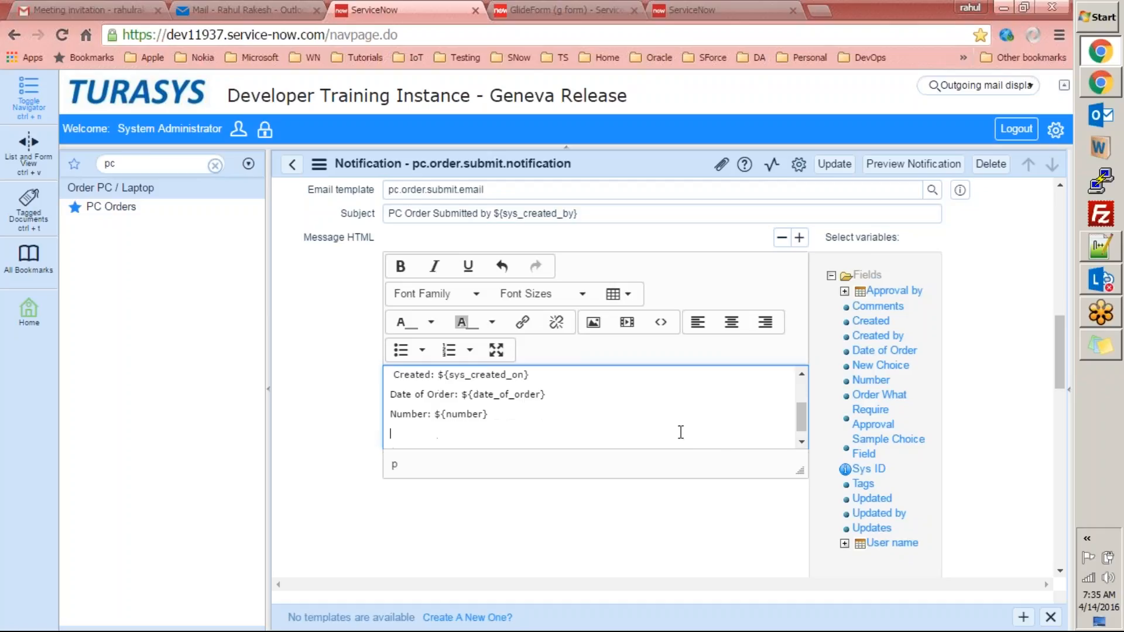
click(871, 413)
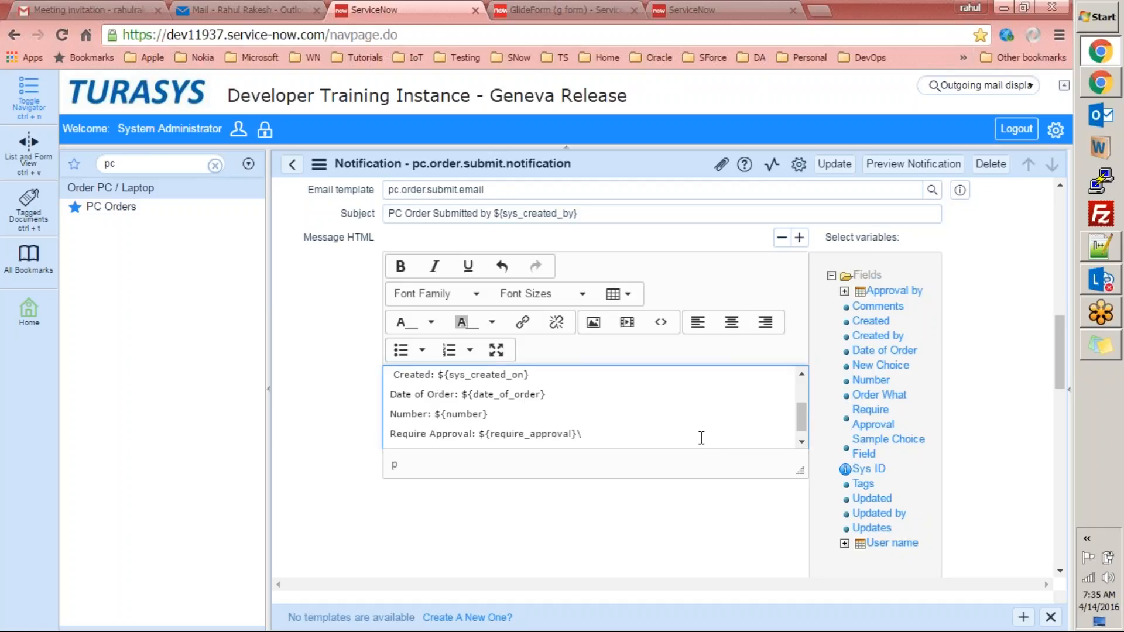
key(Return)
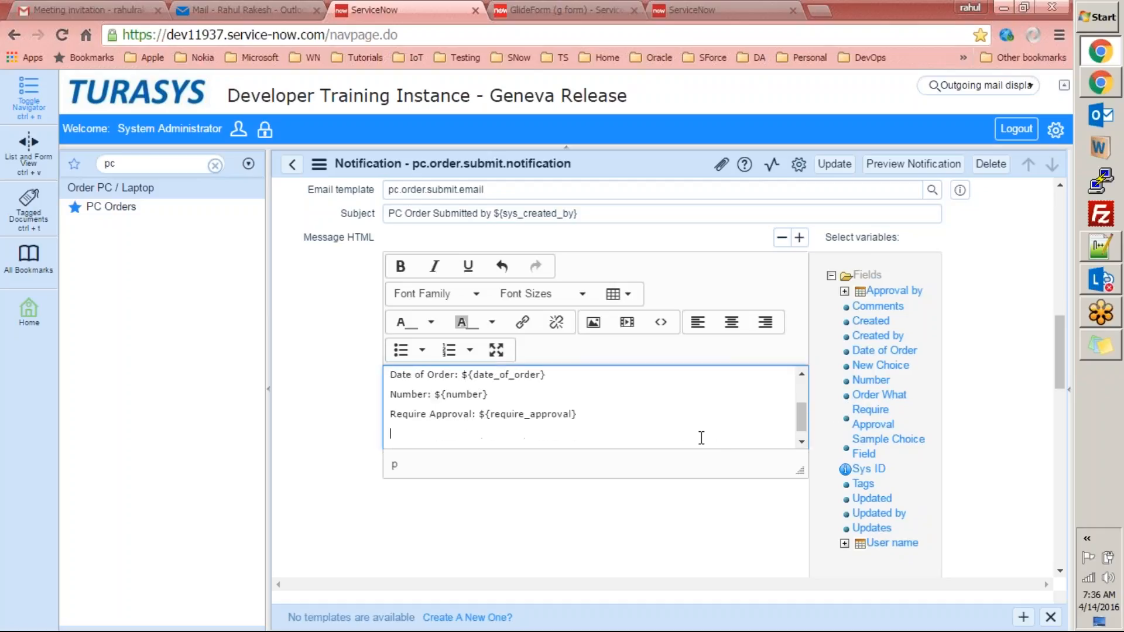
click(869, 468)
key(Return)
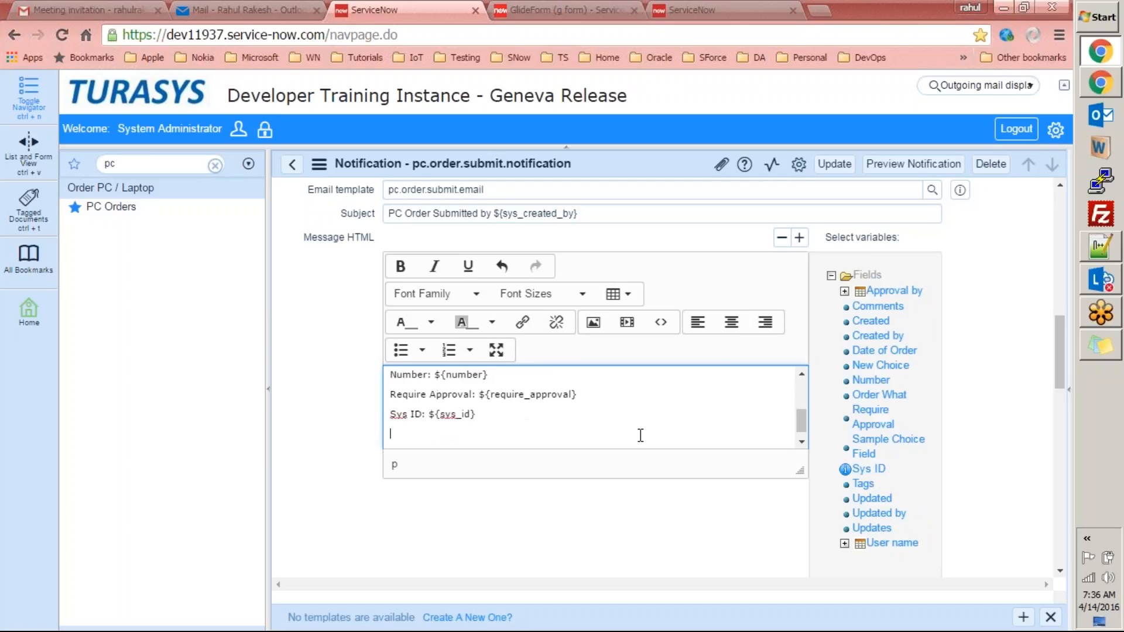
click(878, 501)
key(Return)
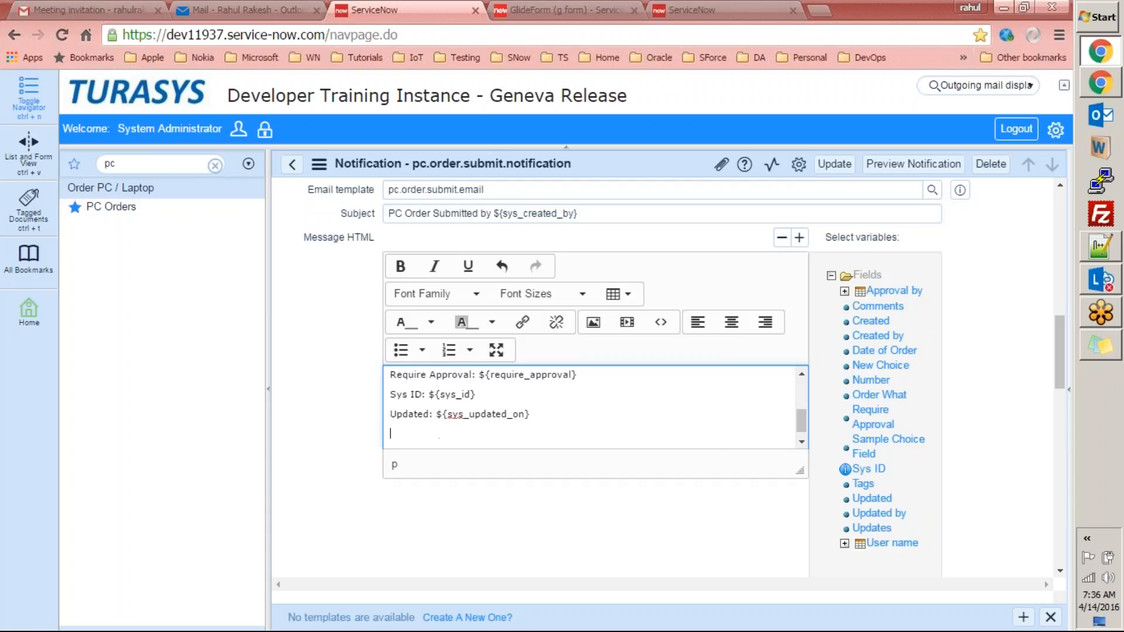
click(872, 527)
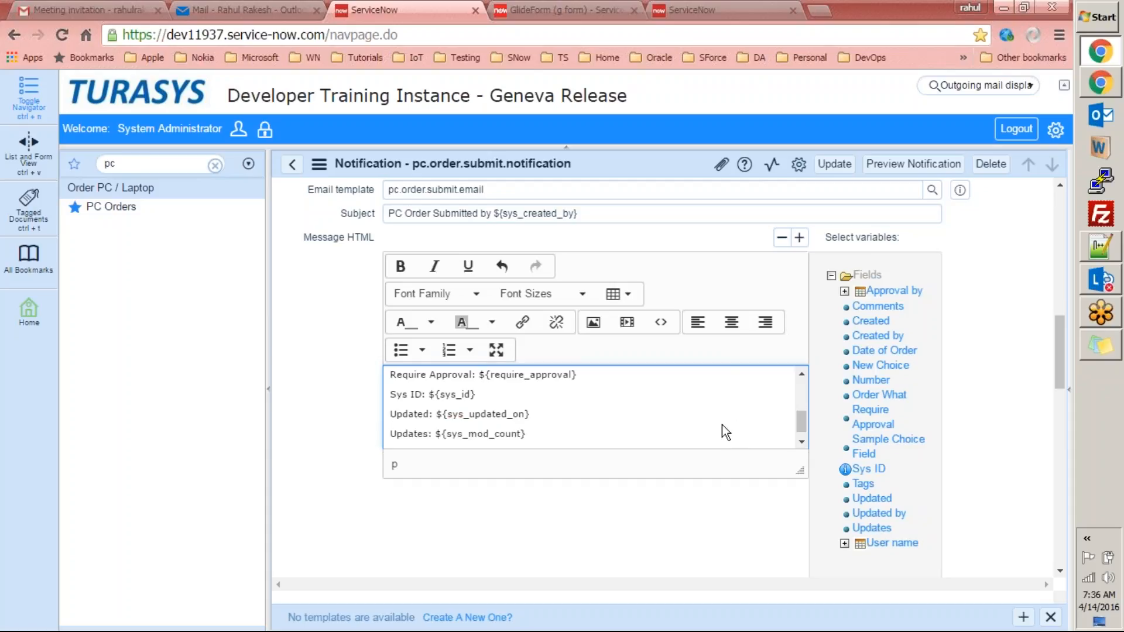
key(Return)
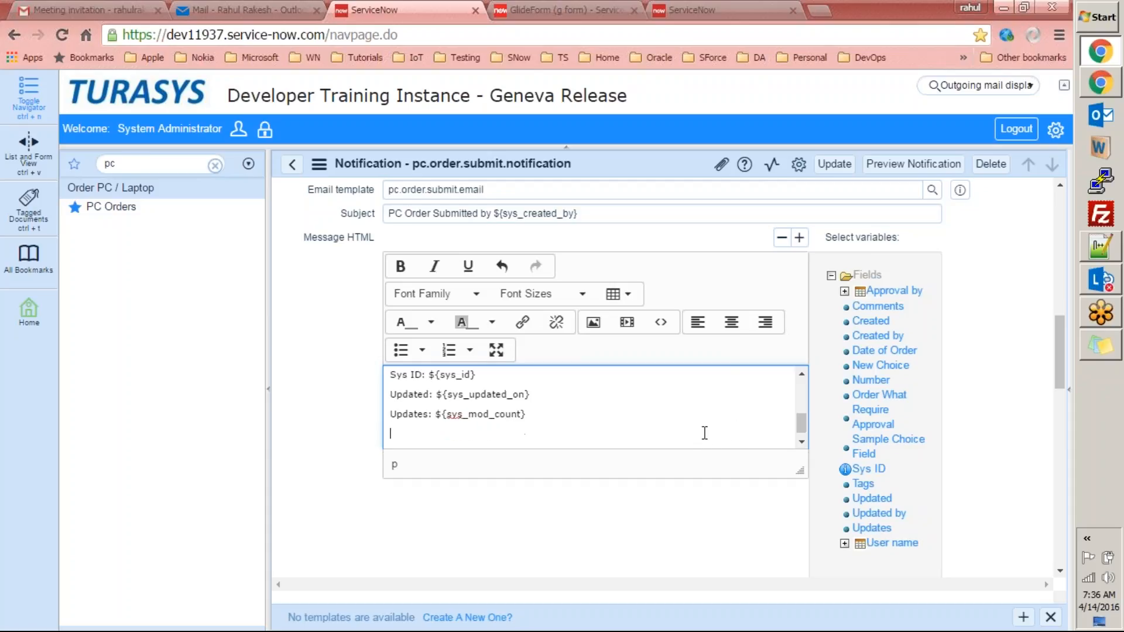
click(869, 321)
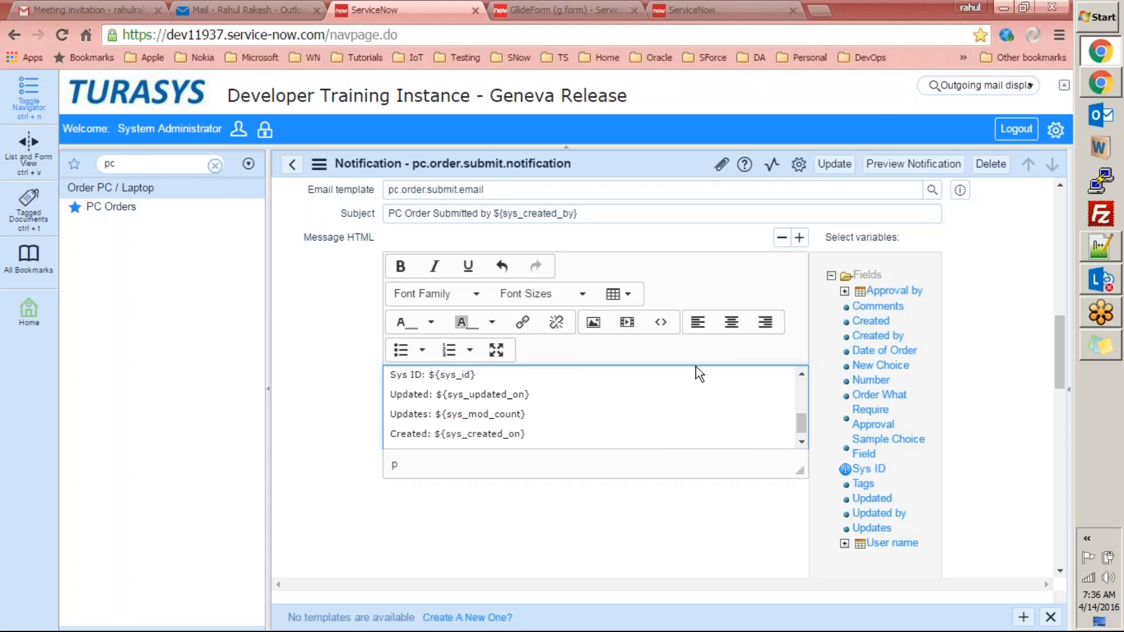
key(Return)
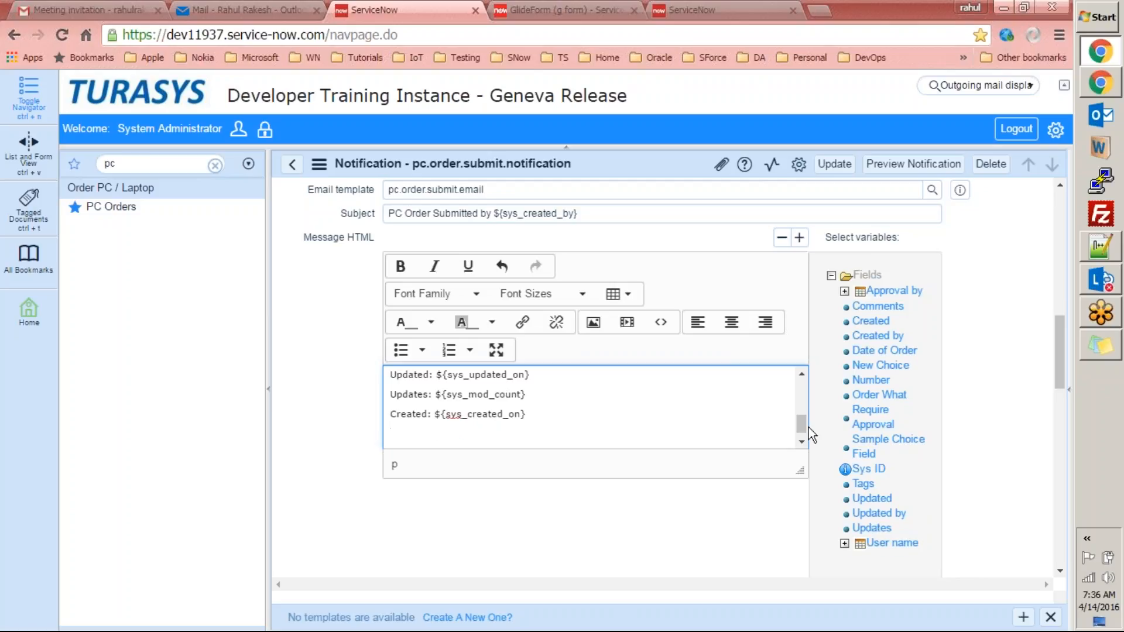
Review the message's sys_created_by line and save the notification with Update.
mouse_move(804, 433)
mouse_down()
mouse_move(796, 369)
mouse_move(804, 424)
mouse_up()
drag(796, 322, 798, 342)
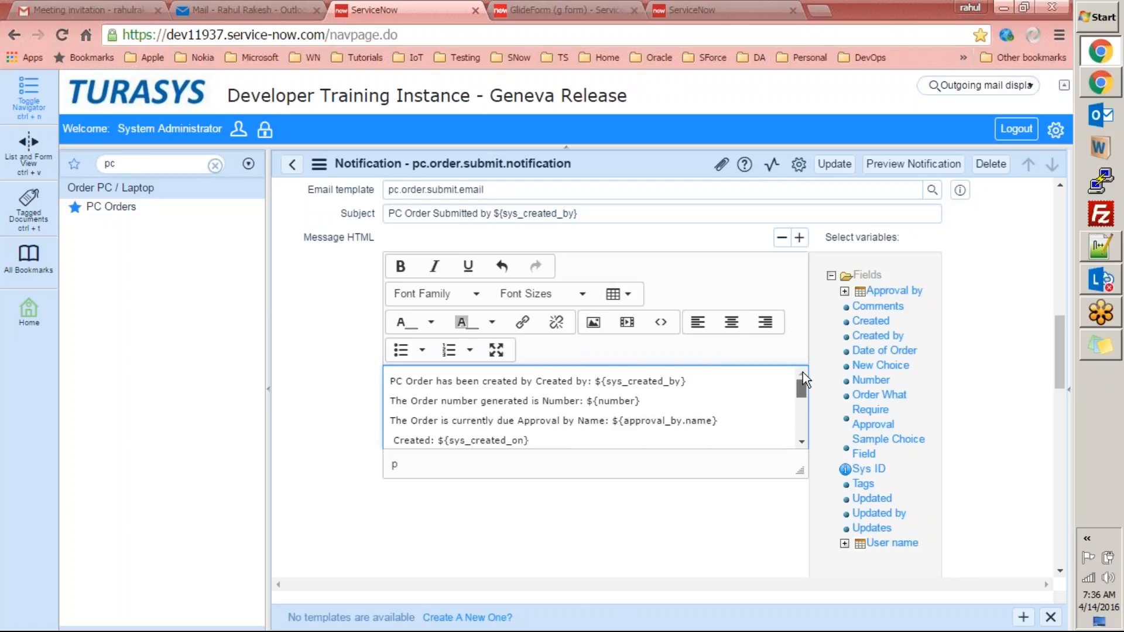
drag(682, 381, 606, 381)
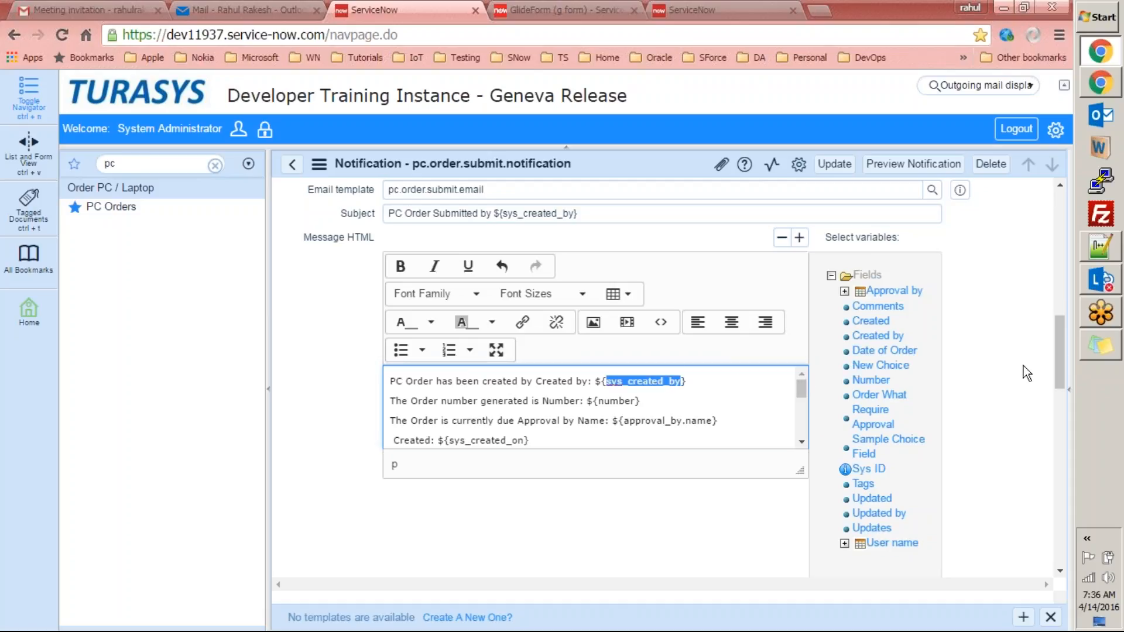
mouse_move(1059, 339)
mouse_down()
mouse_move(1056, 327)
mouse_move(1058, 343)
mouse_up()
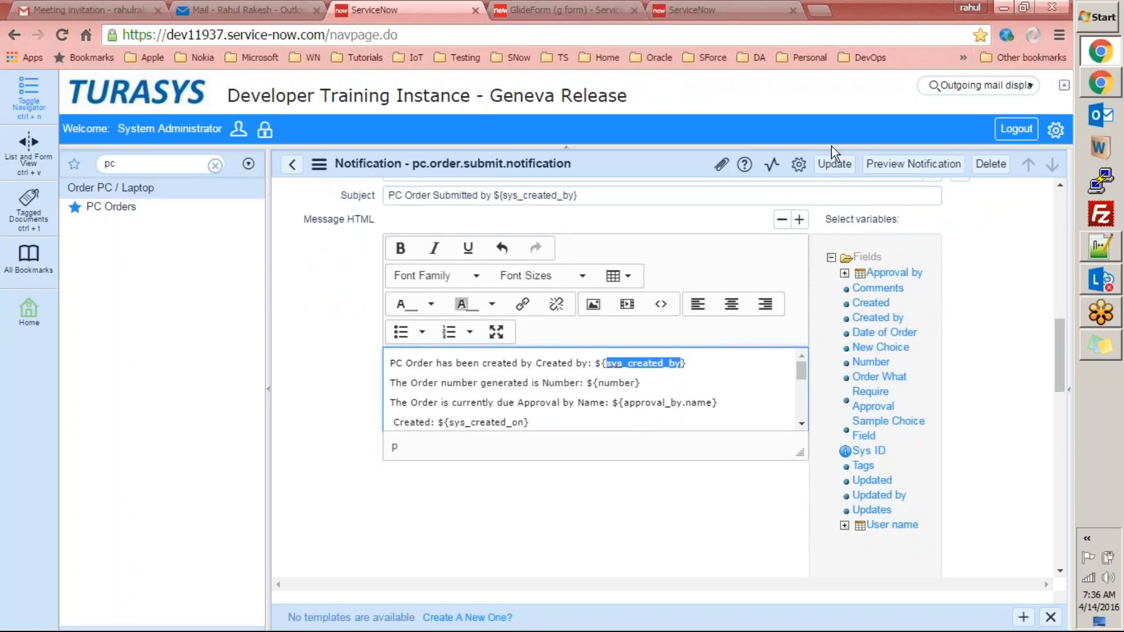
click(834, 164)
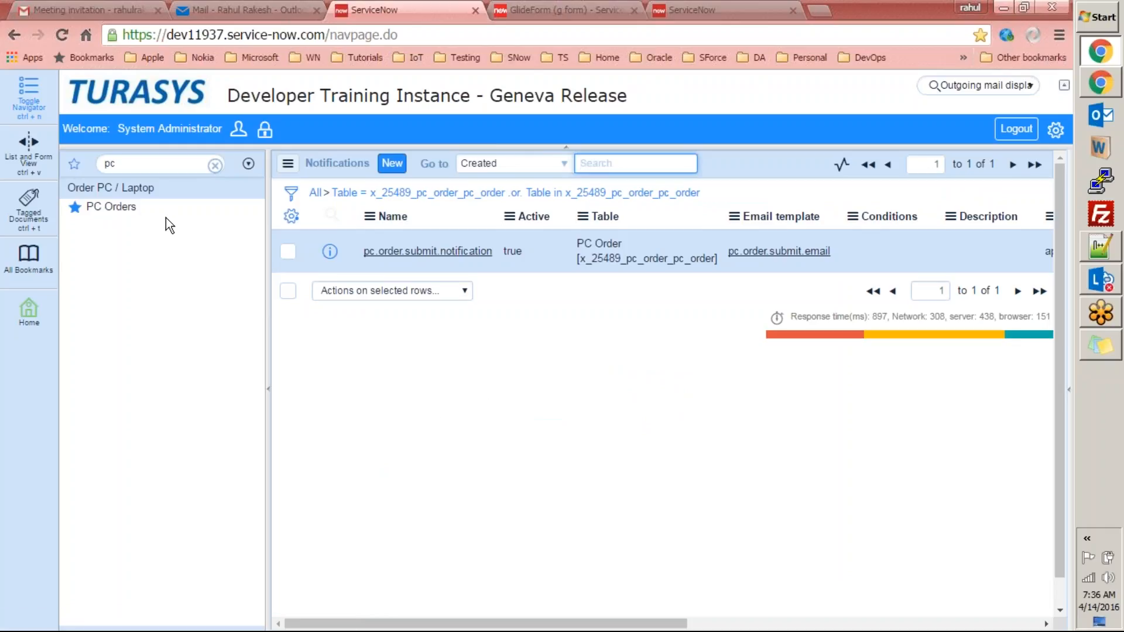
Create a new PC order for user SNCMidserver, Date of Order 2016-04-13, and enter the creator's name.
click(120, 208)
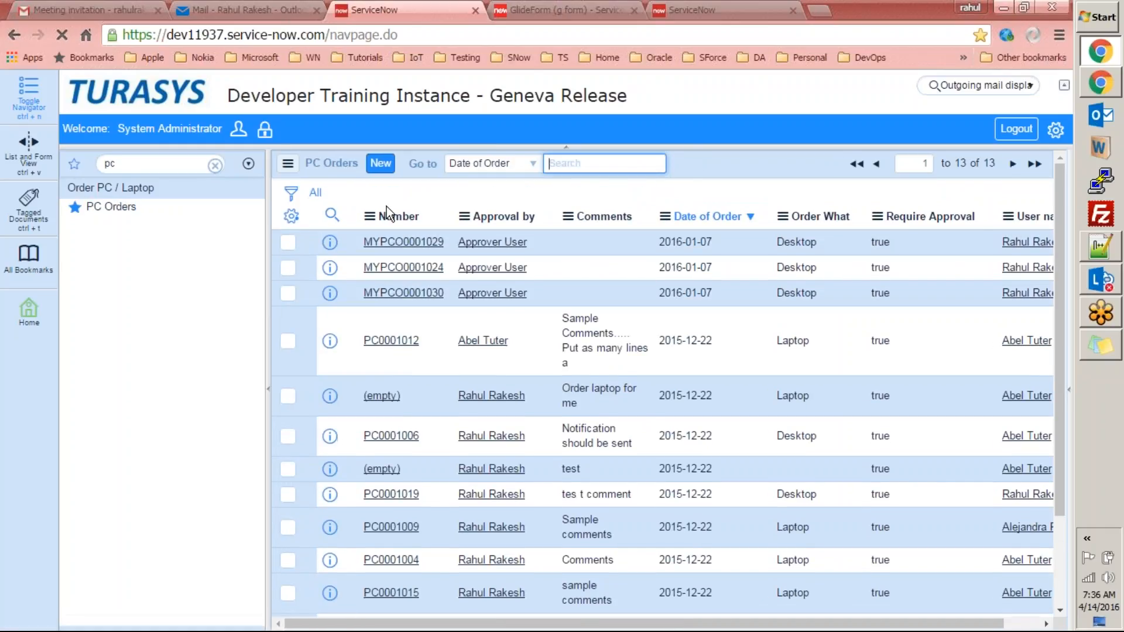
click(381, 164)
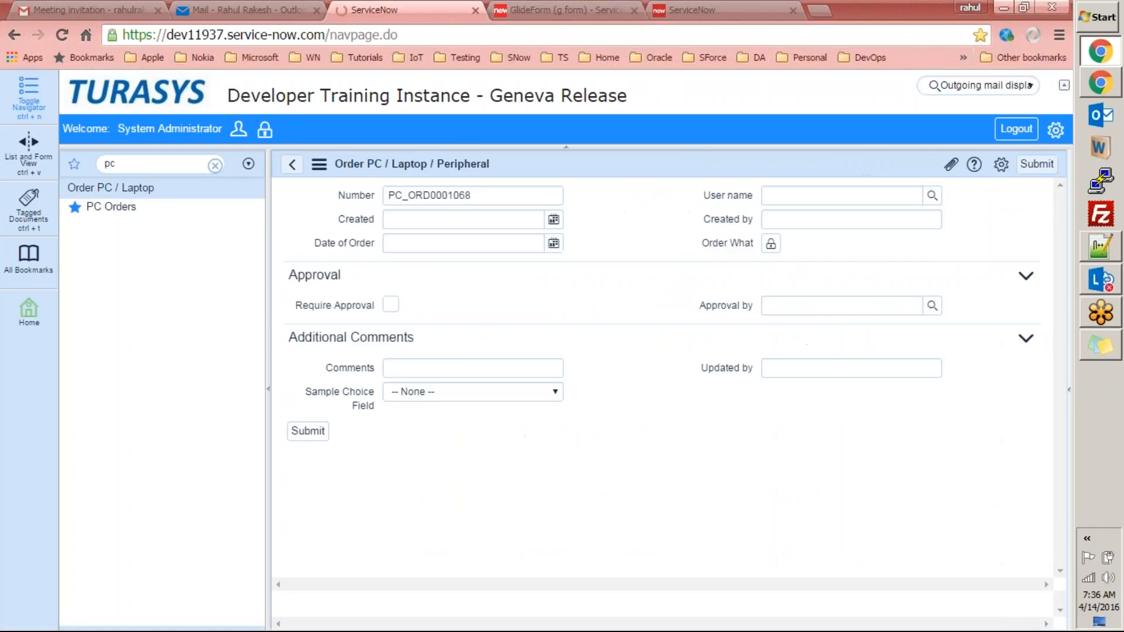
click(932, 196)
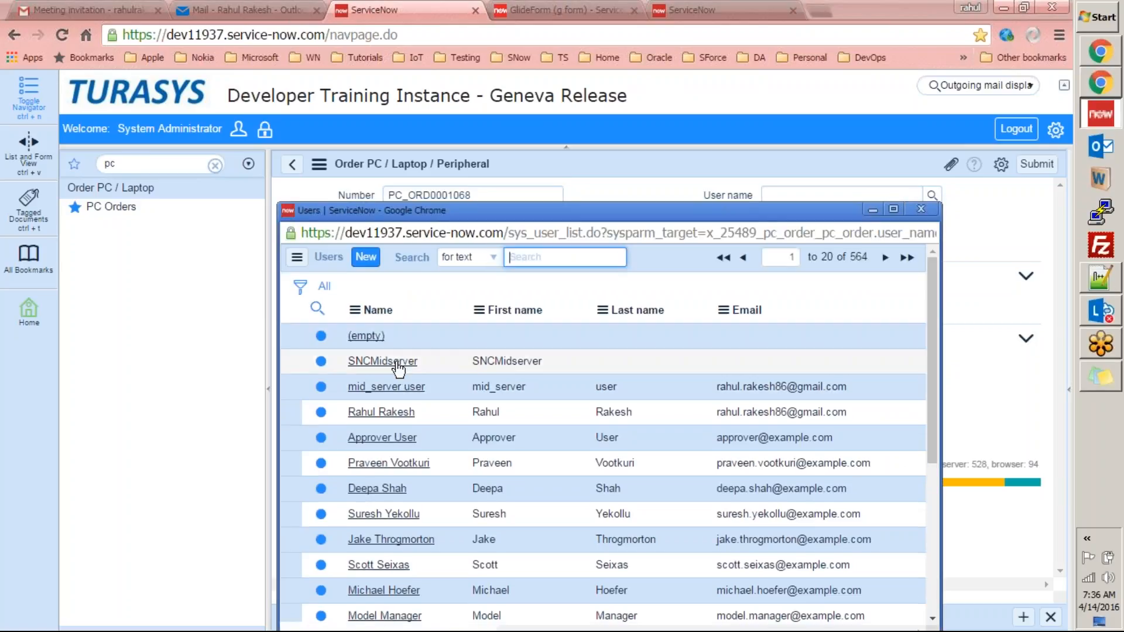
click(405, 361)
click(553, 219)
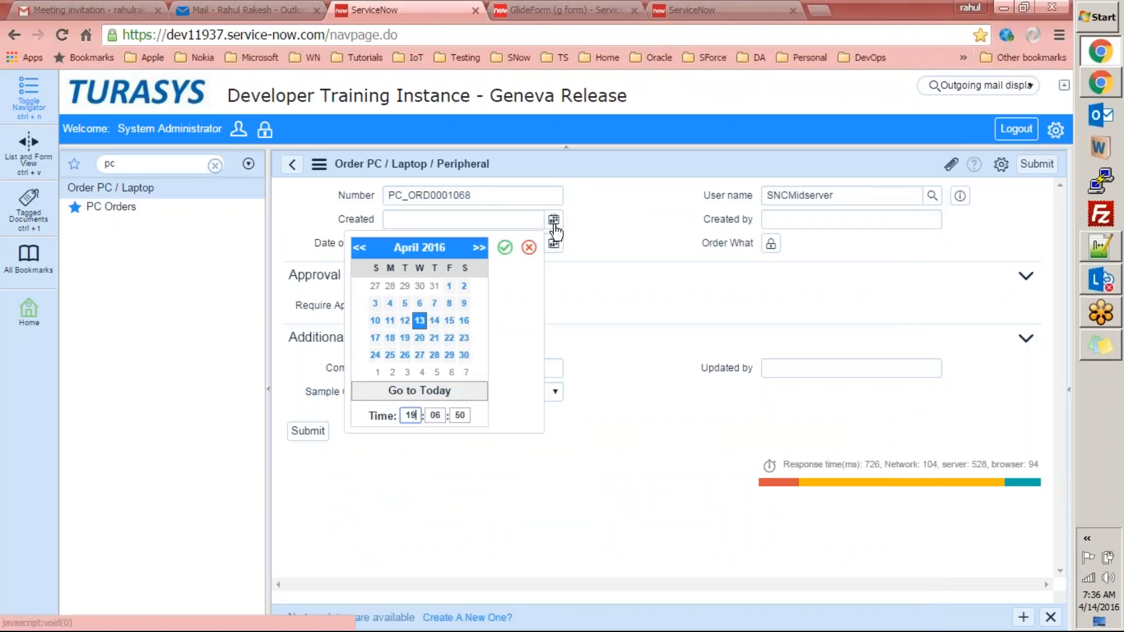
click(594, 314)
click(553, 243)
click(480, 342)
click(808, 221)
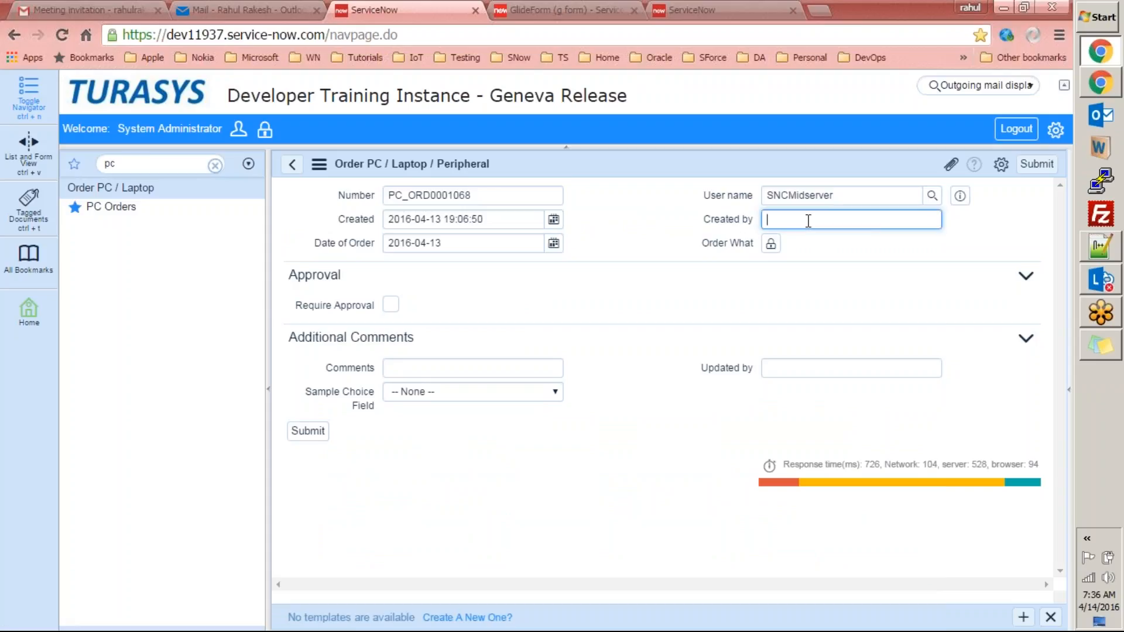
Set Order What to Desktop, require approval, and choose an approver from the user list.
click(771, 244)
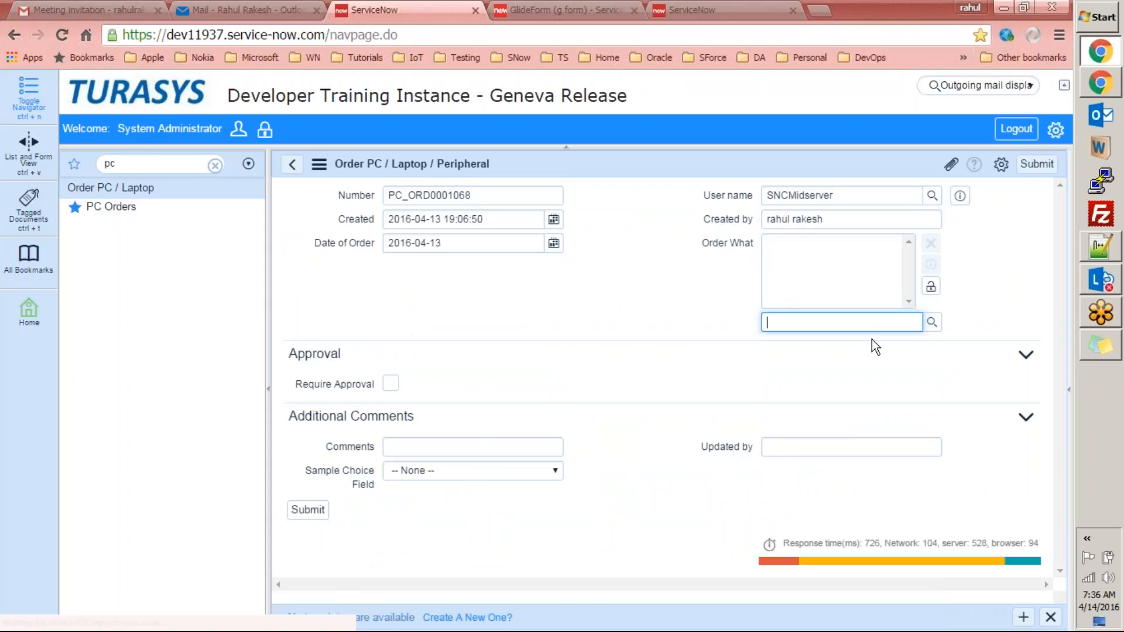
text(d)
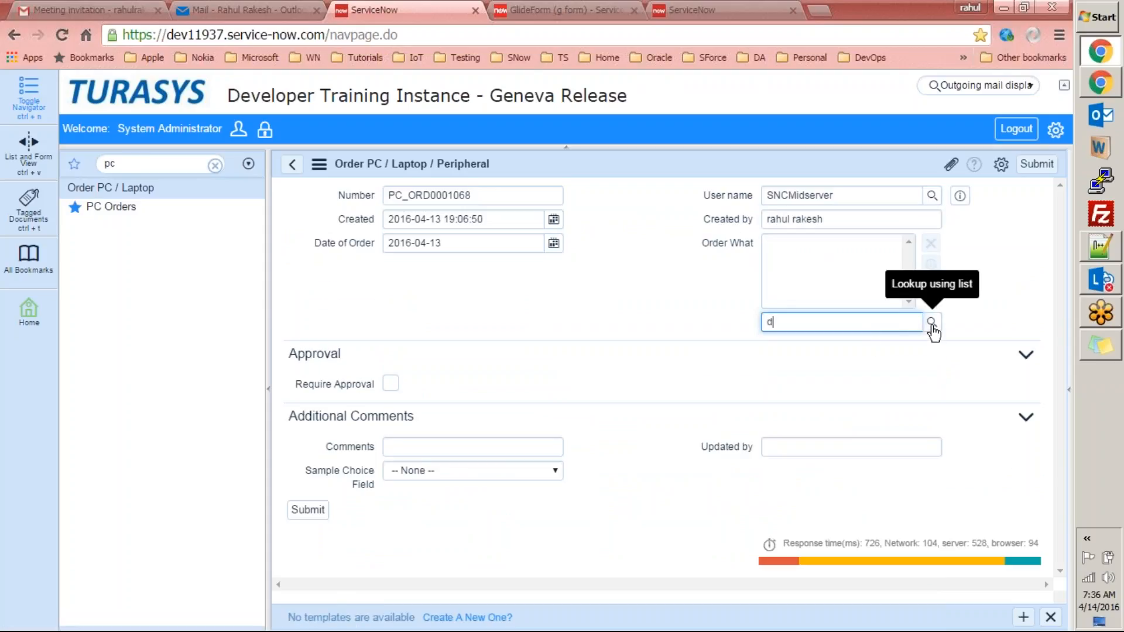
text(esk)
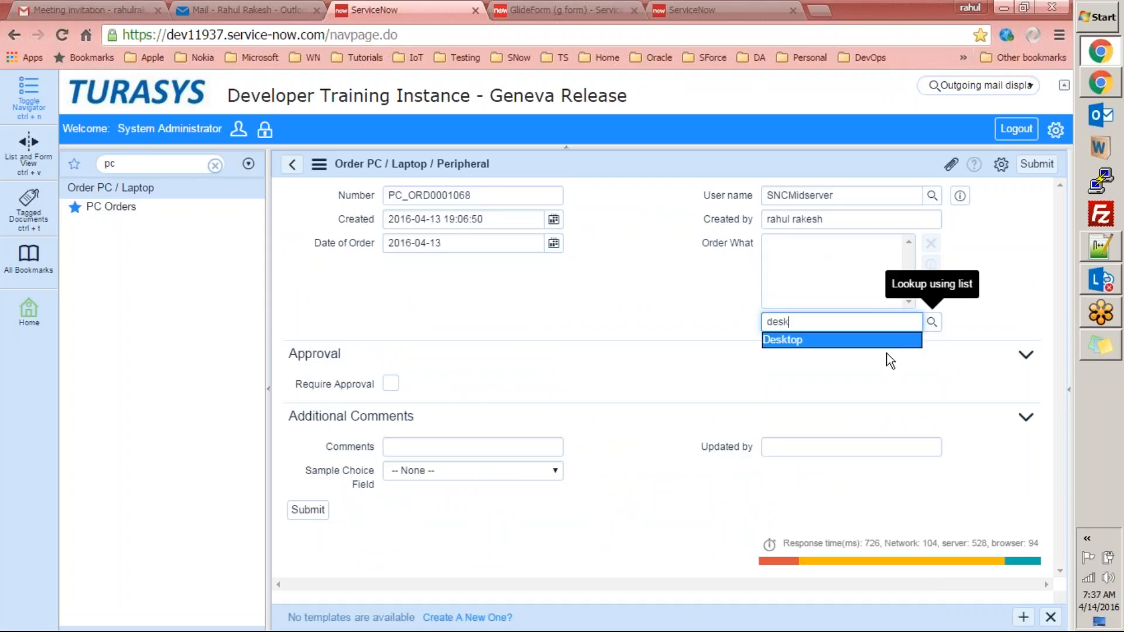
click(884, 342)
click(931, 286)
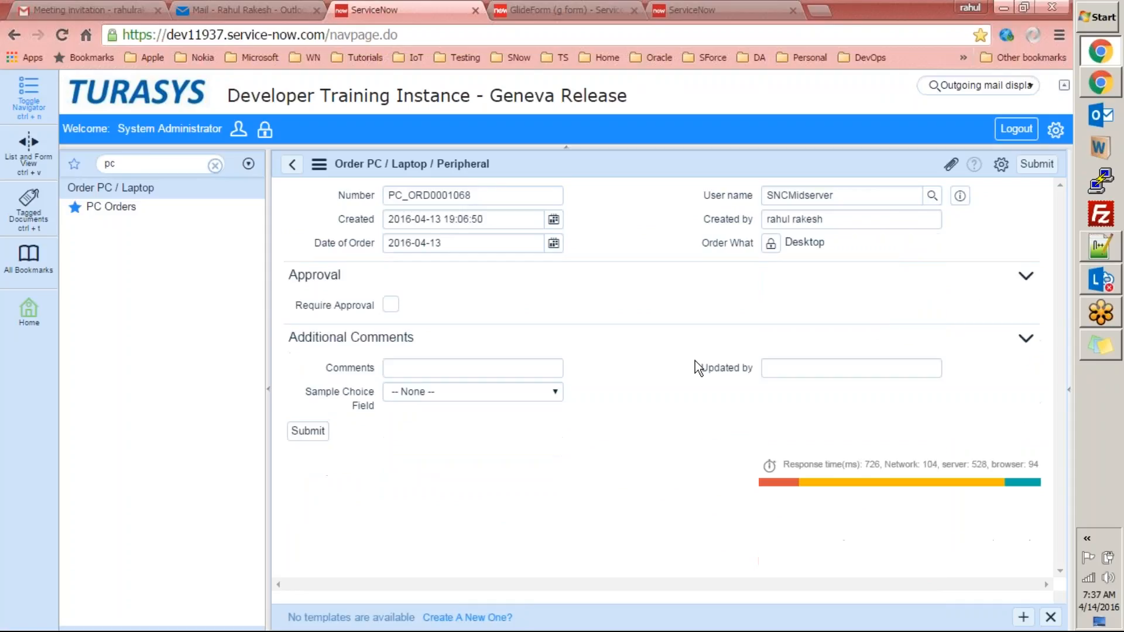
click(390, 303)
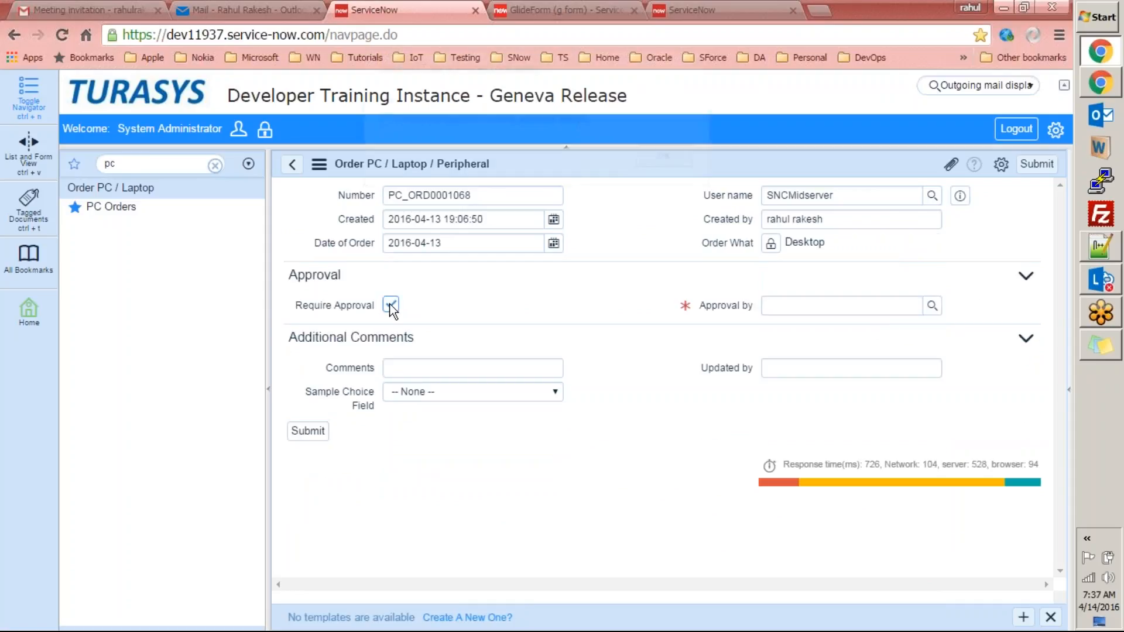
click(671, 158)
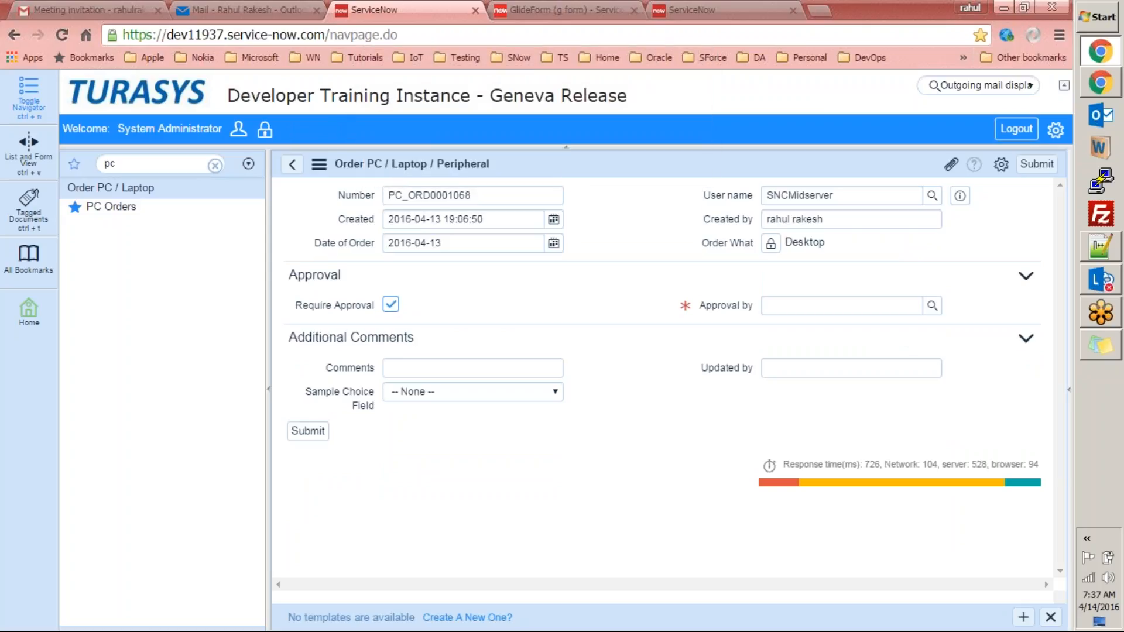
click(932, 305)
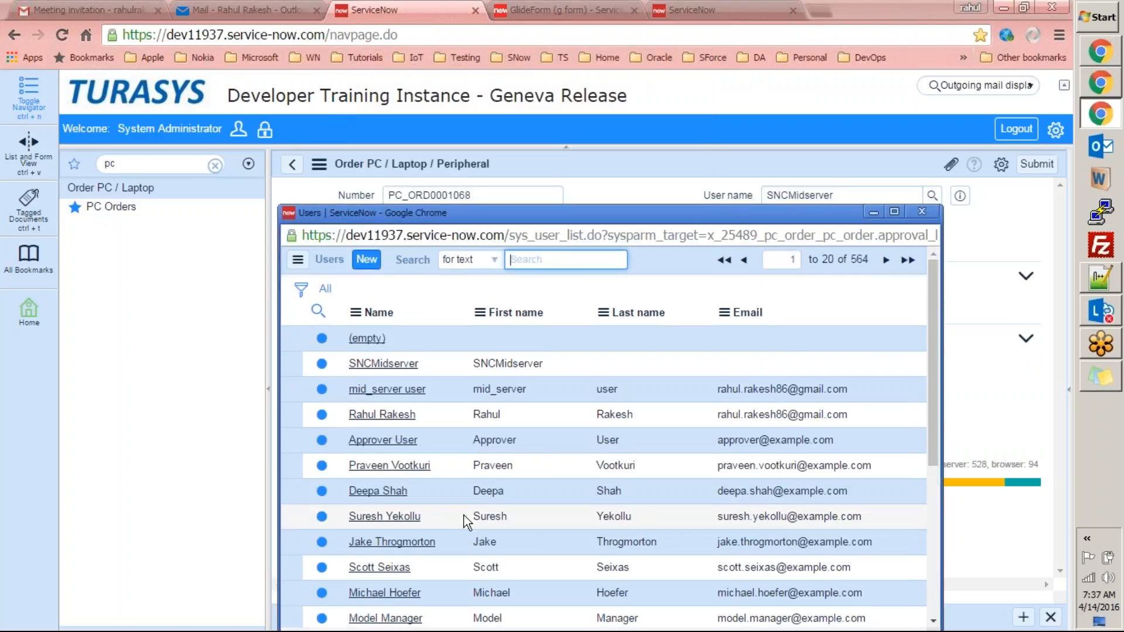
click(377, 492)
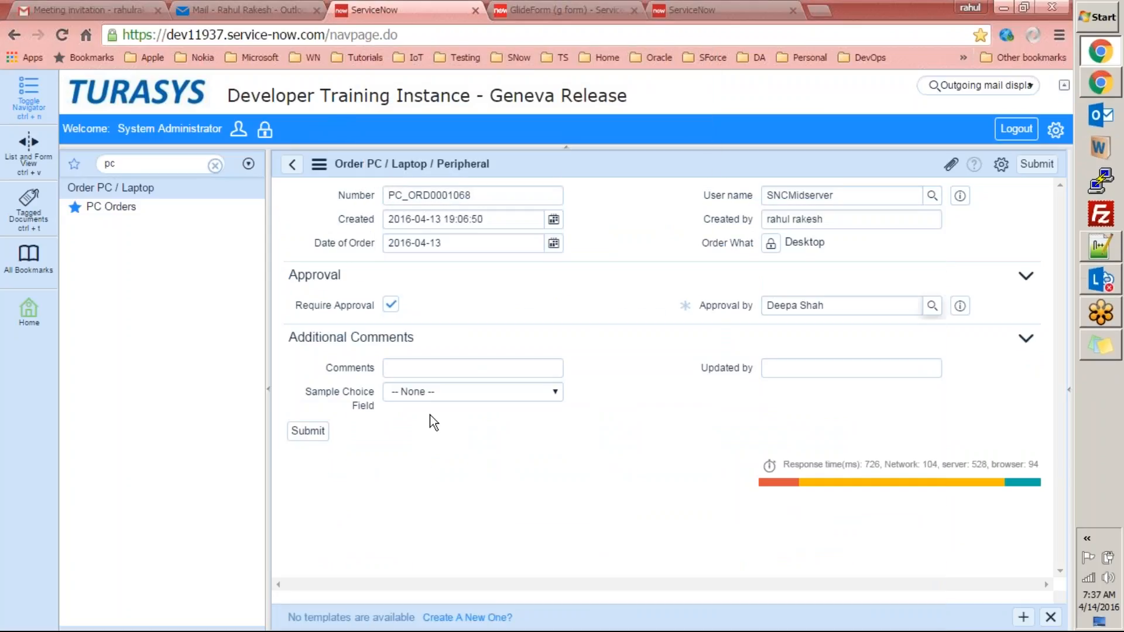
Add the comment 'try to see if email gets out', an Updated by name, Sample Choice 4, and submit.
click(445, 368)
text(try to se)
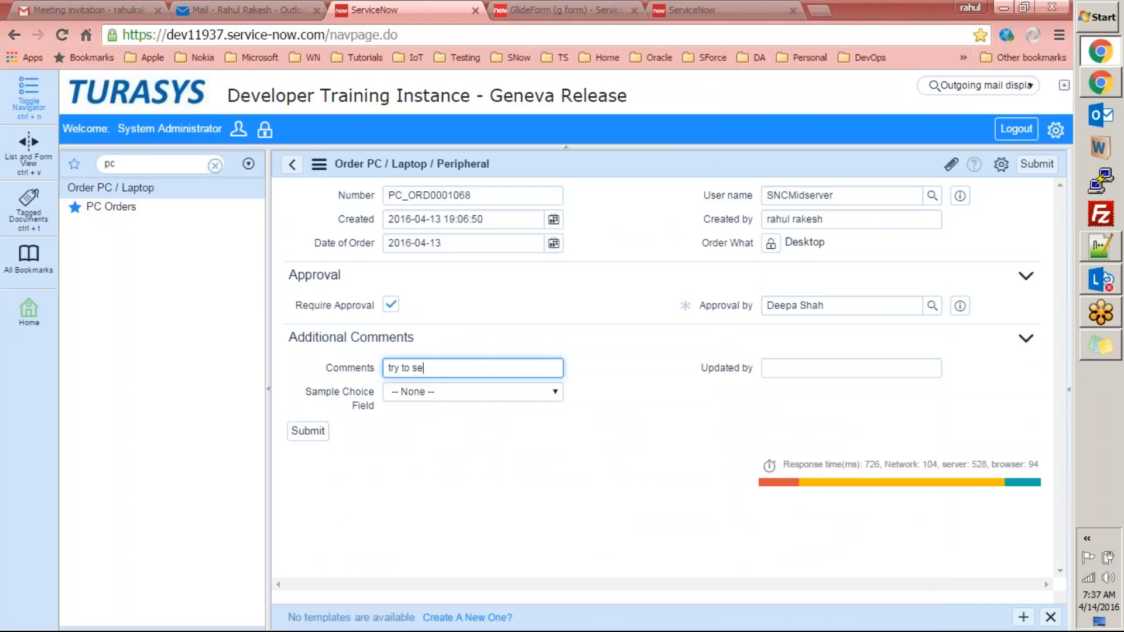
text(e if email gets out)
click(797, 369)
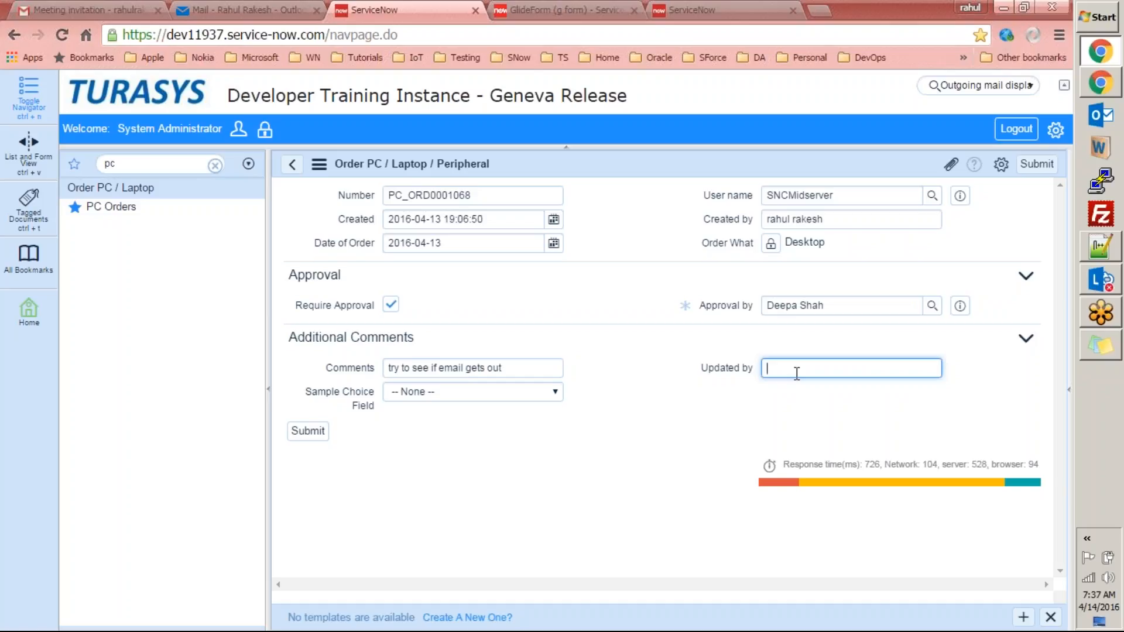
click(539, 392)
click(476, 459)
click(323, 433)
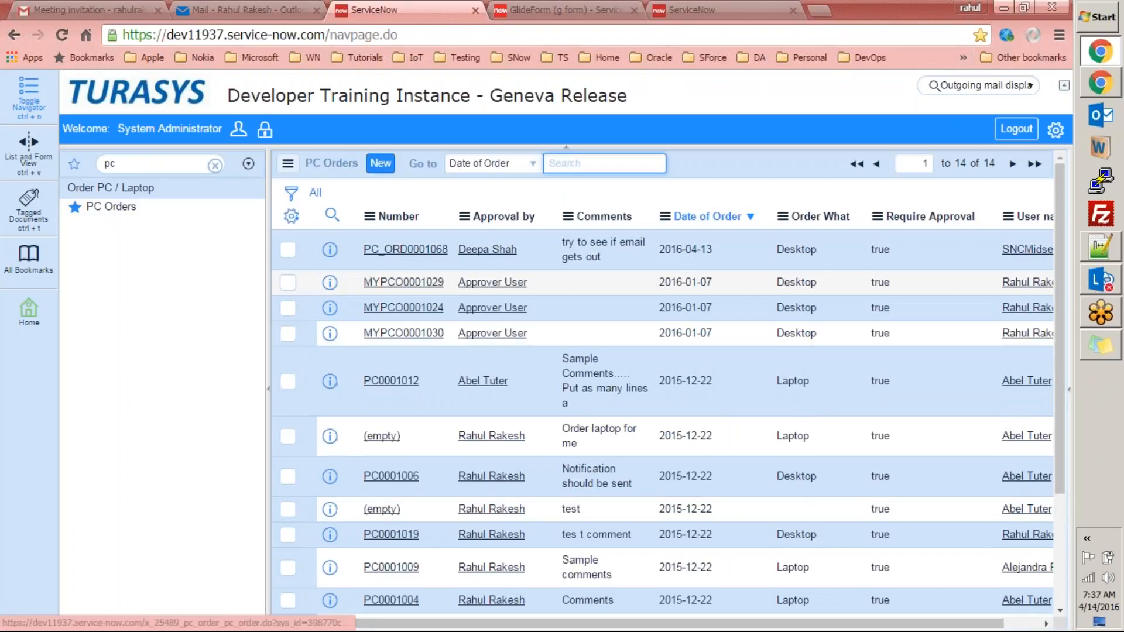
Open order PC_ORD0001068 and check the Outlook inbox for its notification.
click(405, 249)
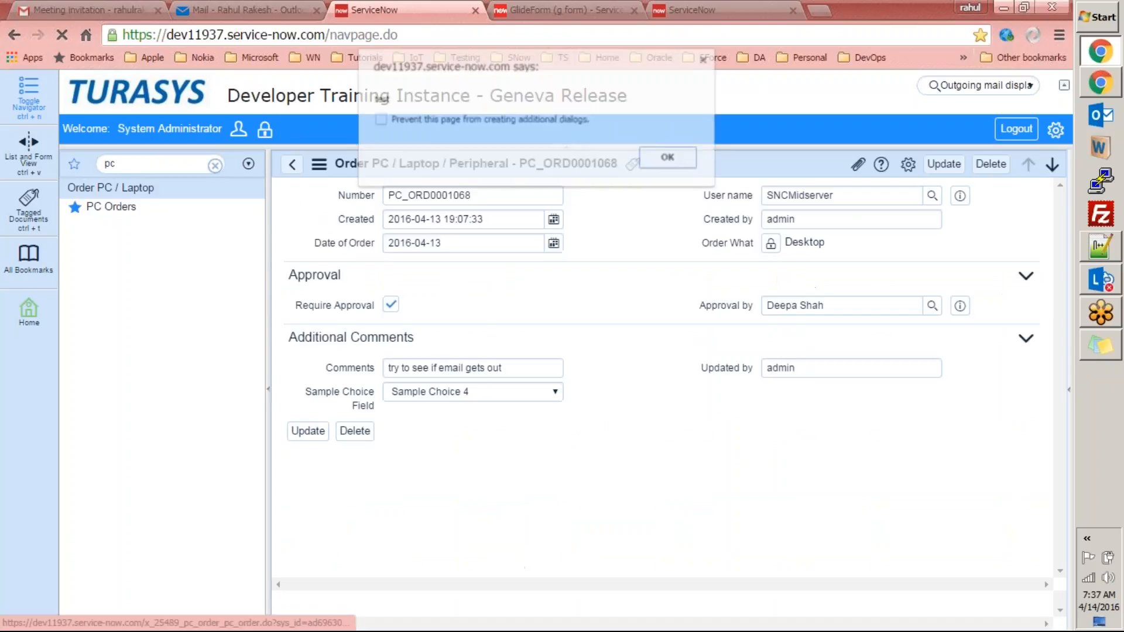
click(684, 160)
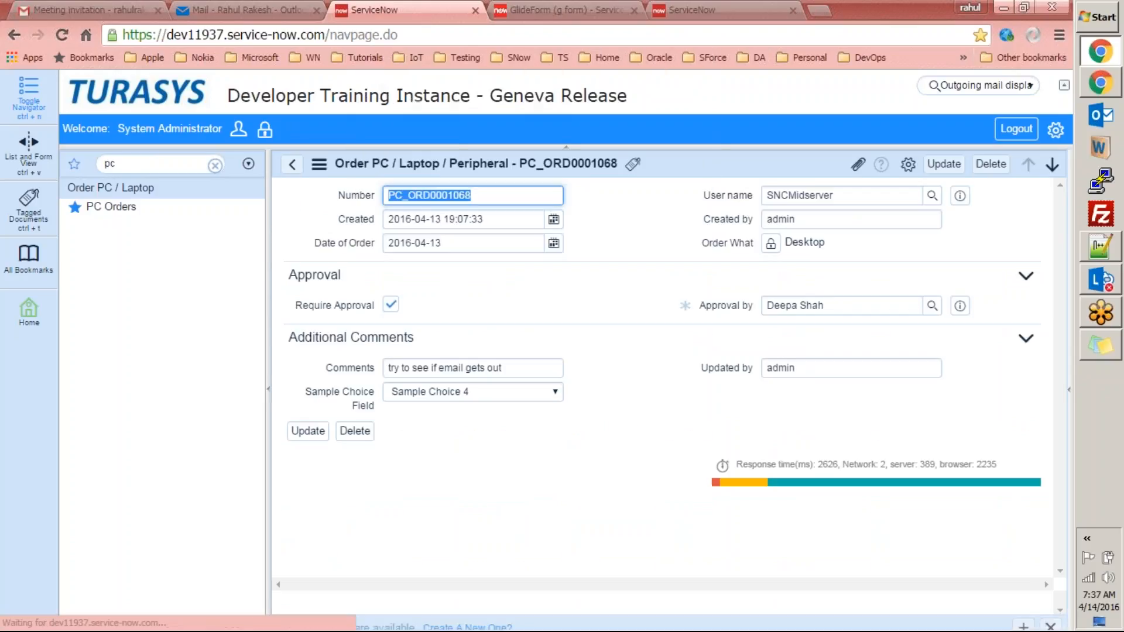
click(225, 10)
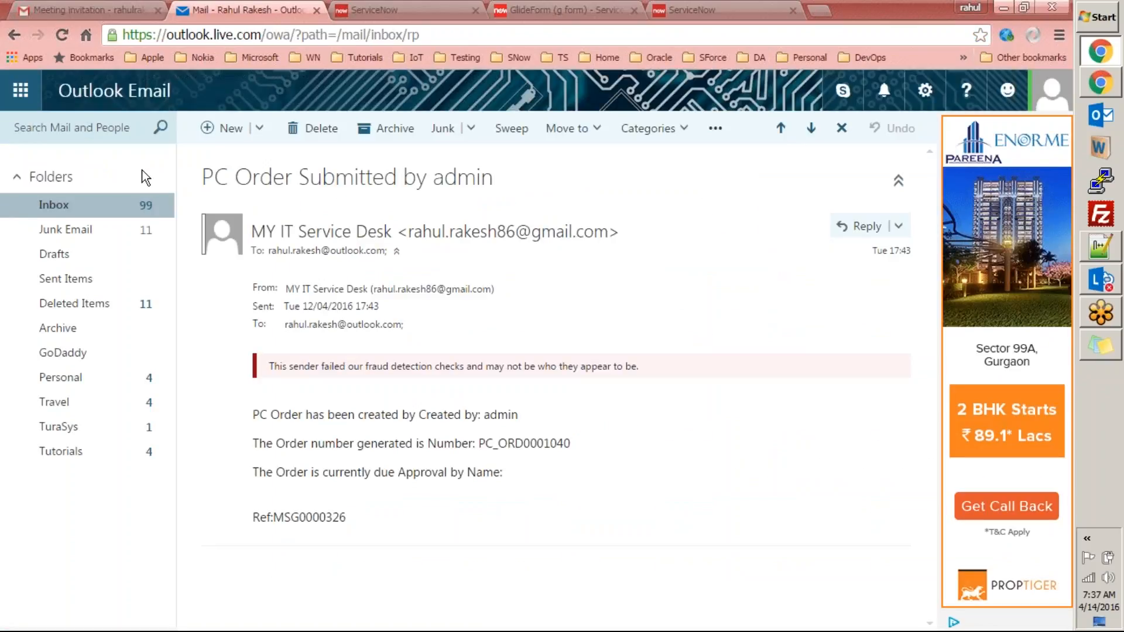
click(89, 208)
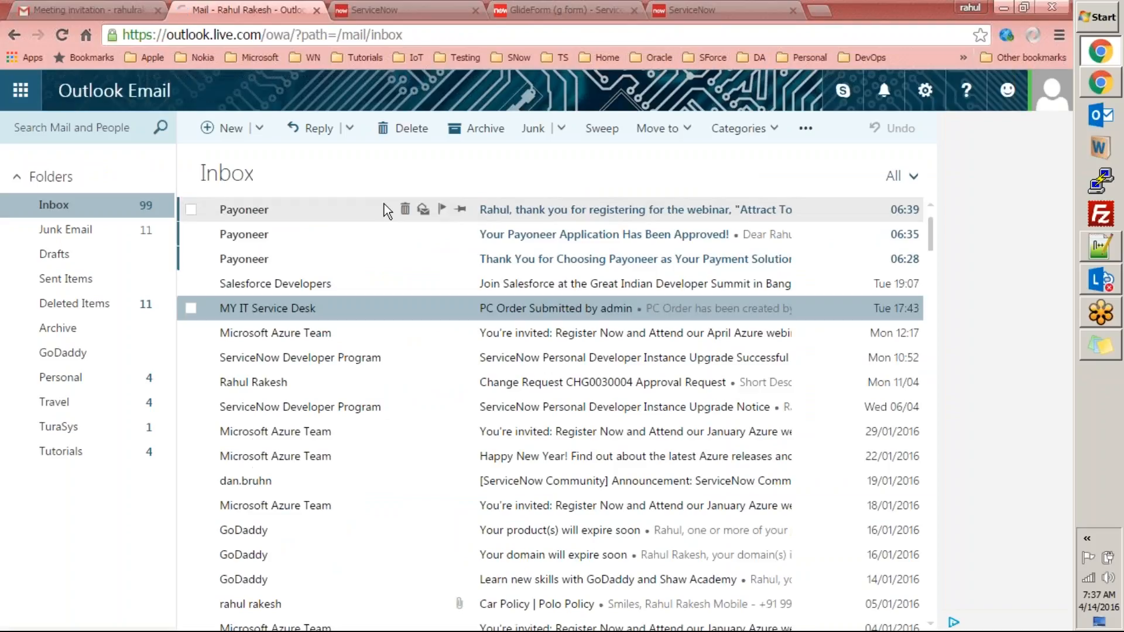
click(369, 10)
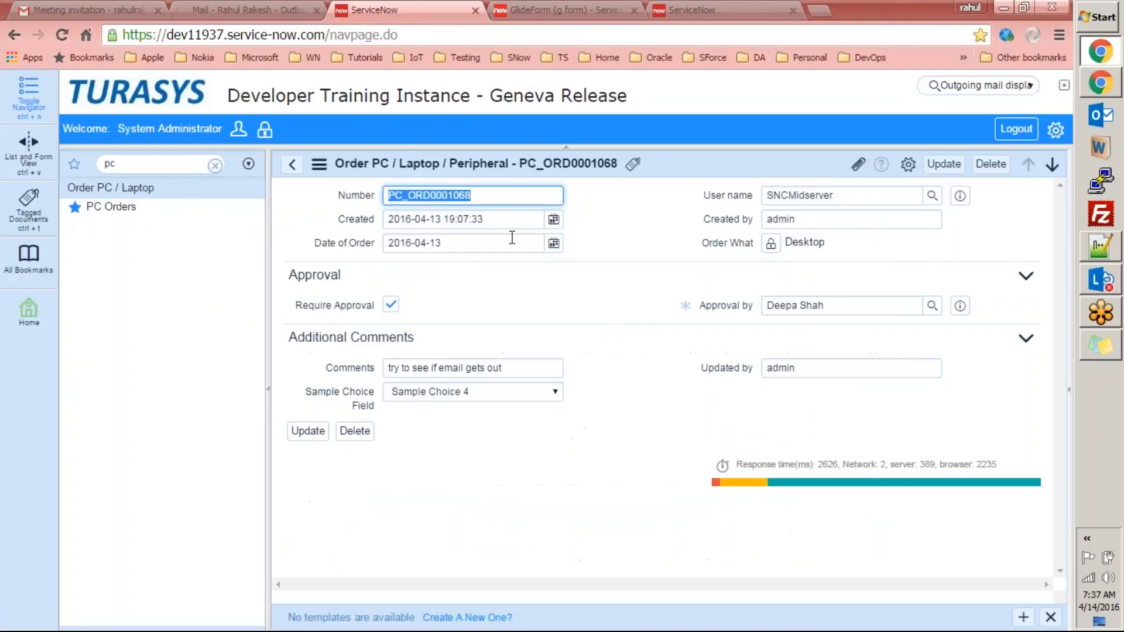
Select the order number PC_ORD0001068 and recheck the Outlook inbox.
click(494, 195)
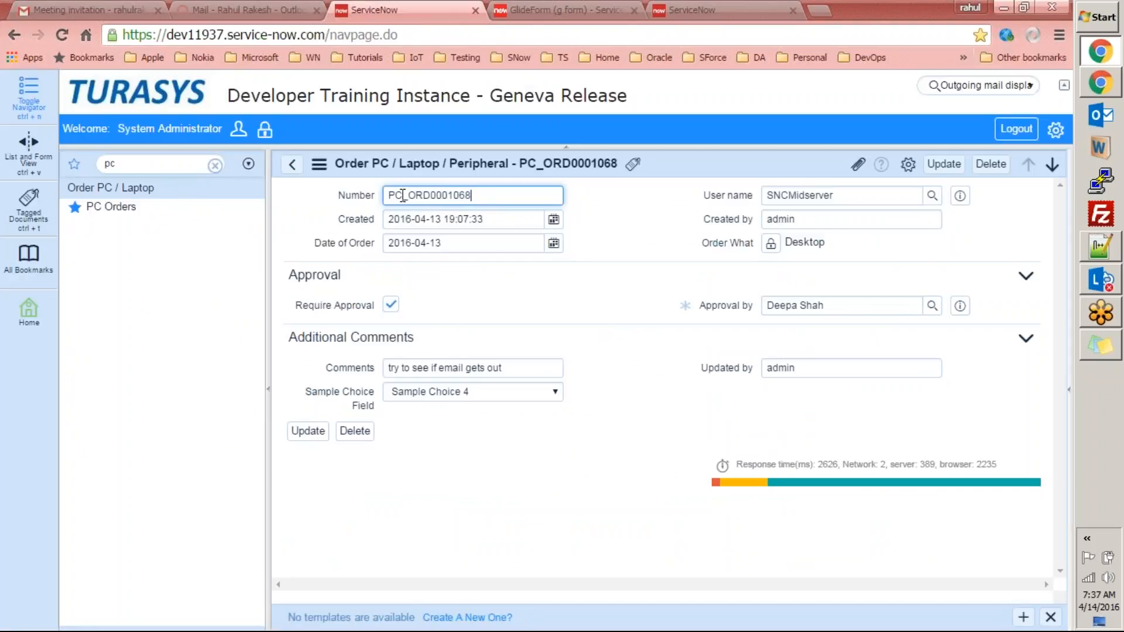
key(ctrl+a)
key(ctrl+c)
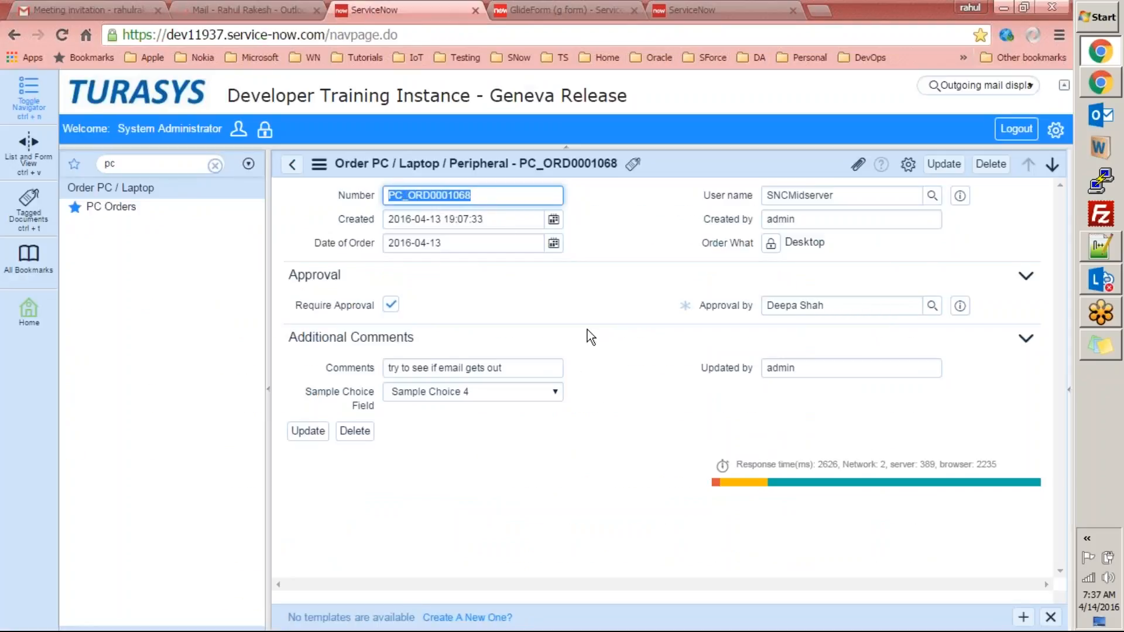
click(237, 10)
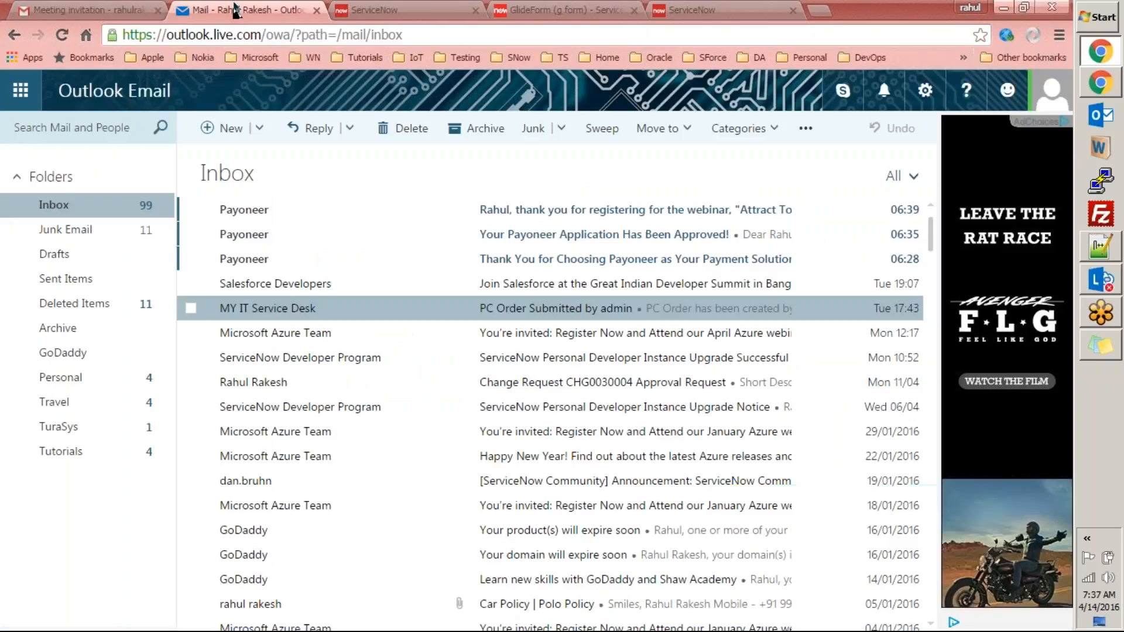
click(369, 10)
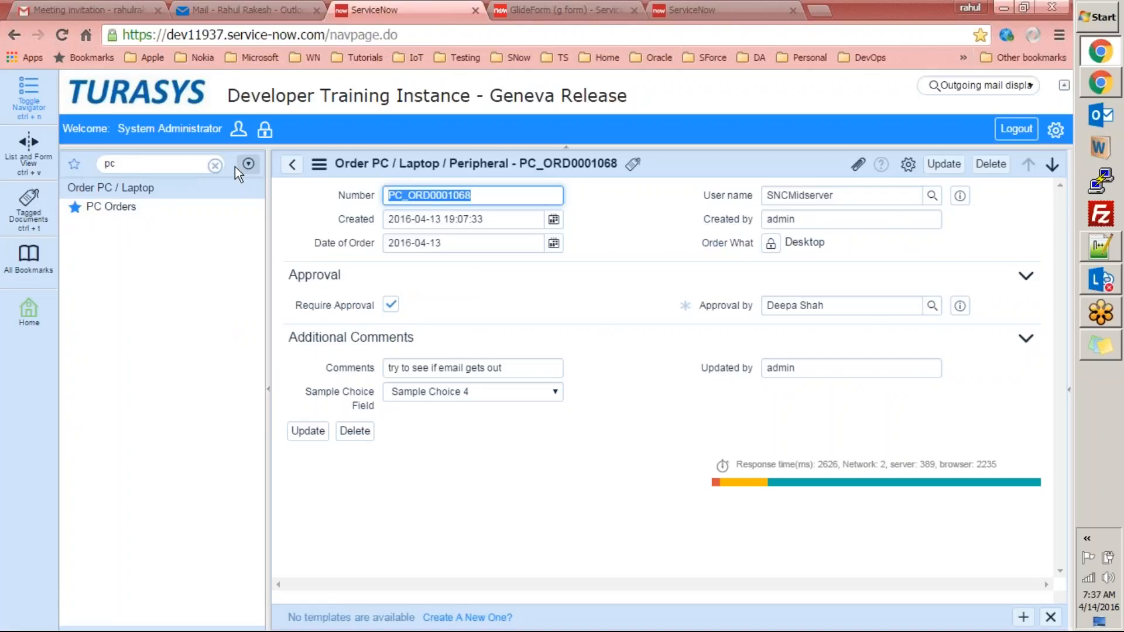
Open System Properties > Email Properties by filtering the navigator for 'system pro'.
click(196, 157)
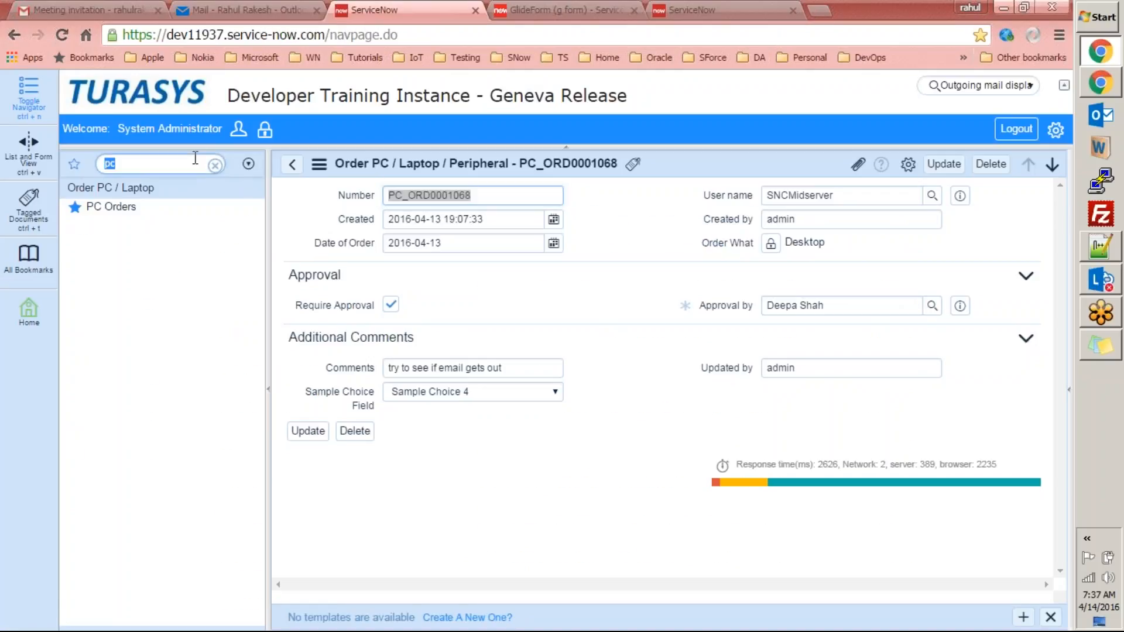
text(s)
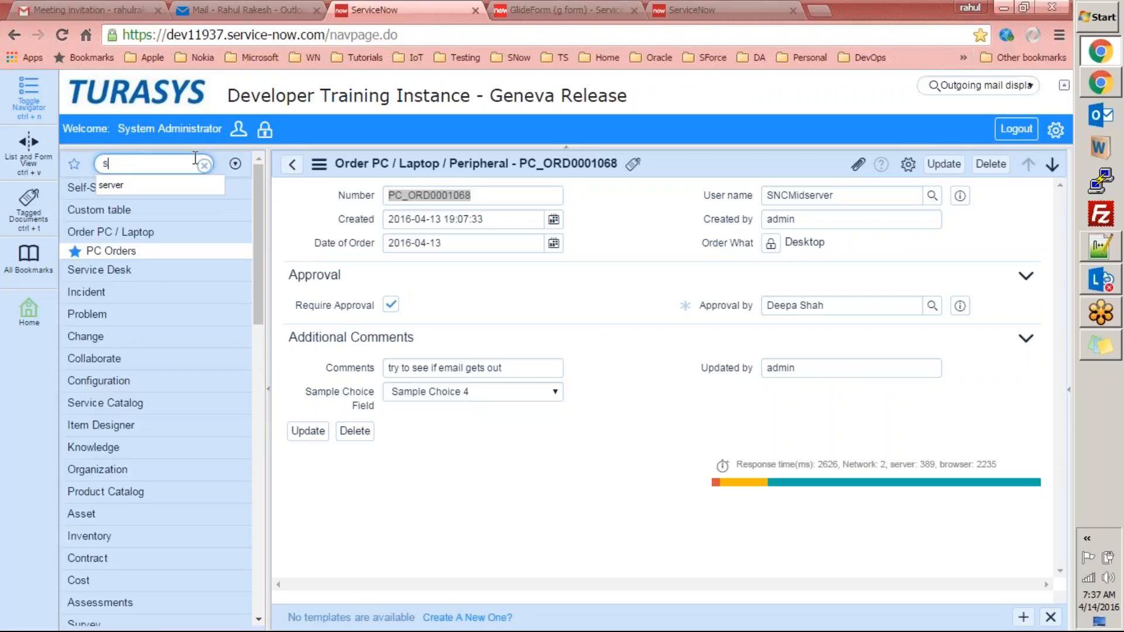
text(ystem pro)
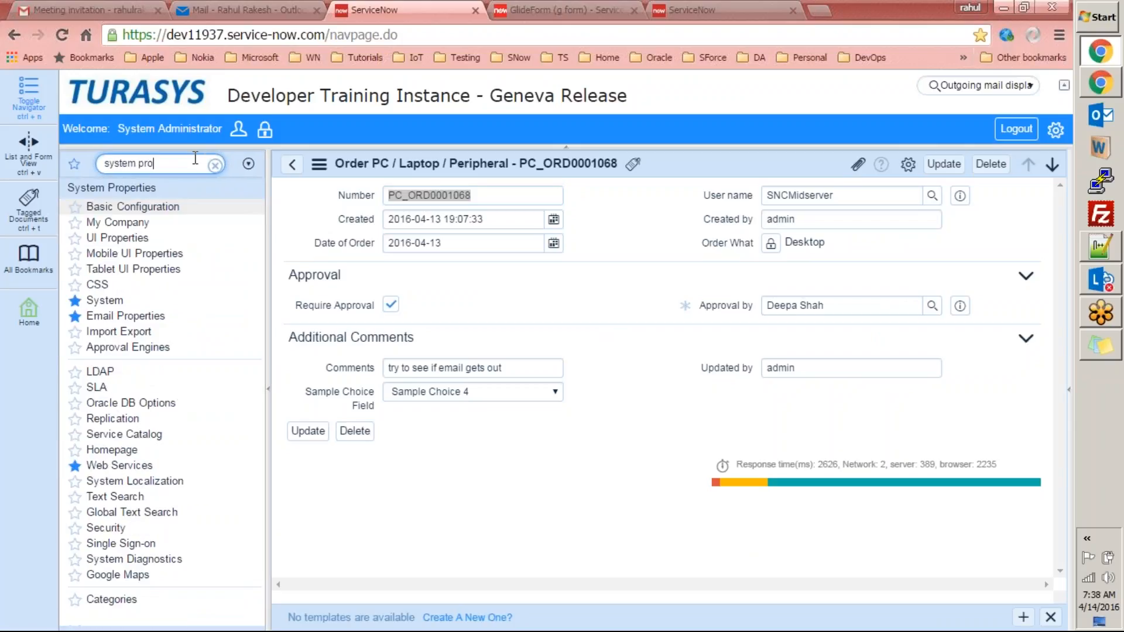
click(115, 317)
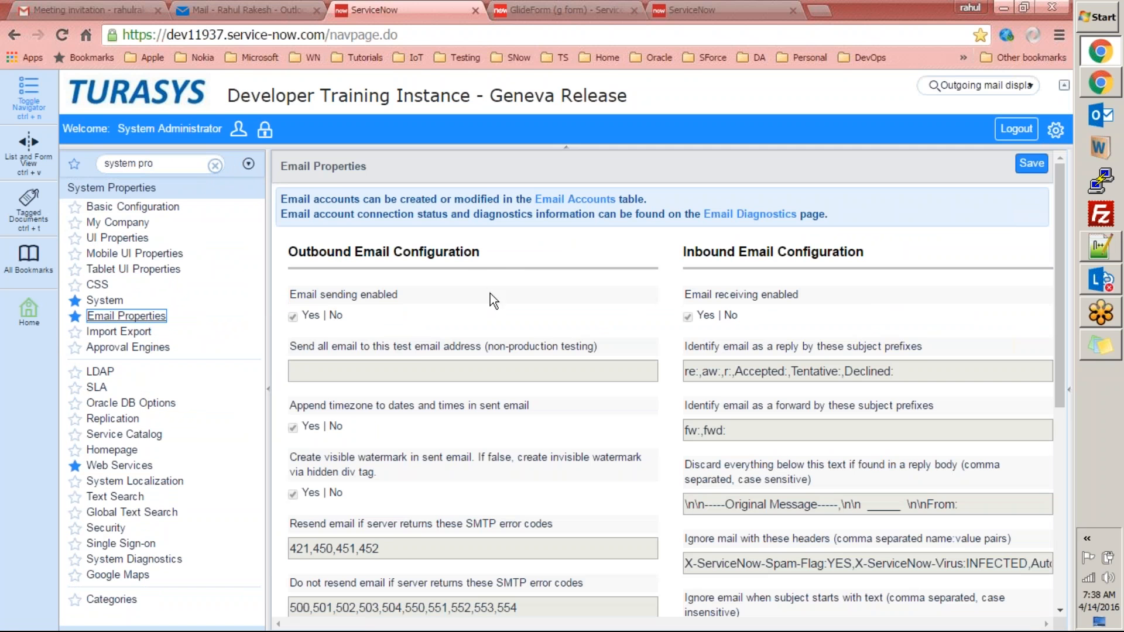
mouse_move(1065, 251)
mouse_down()
mouse_move(1062, 284)
mouse_move(1063, 246)
mouse_up()
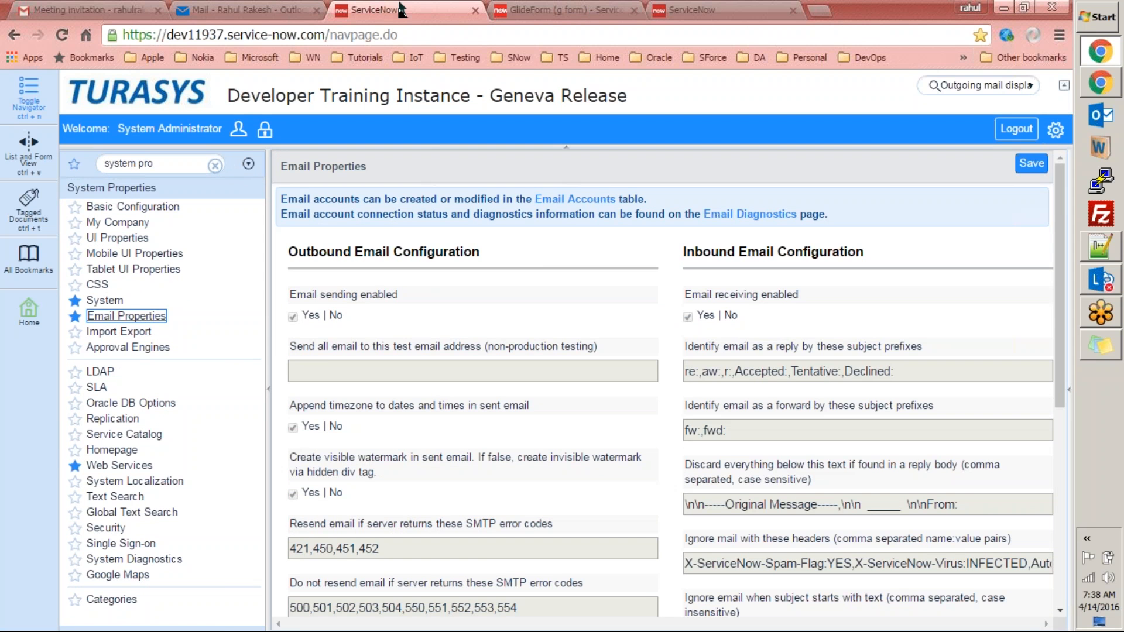
click(279, 10)
Check Gmail's Primary and Promotions tabs, then search the mailbox for PC_ORD0001068.
click(65, 10)
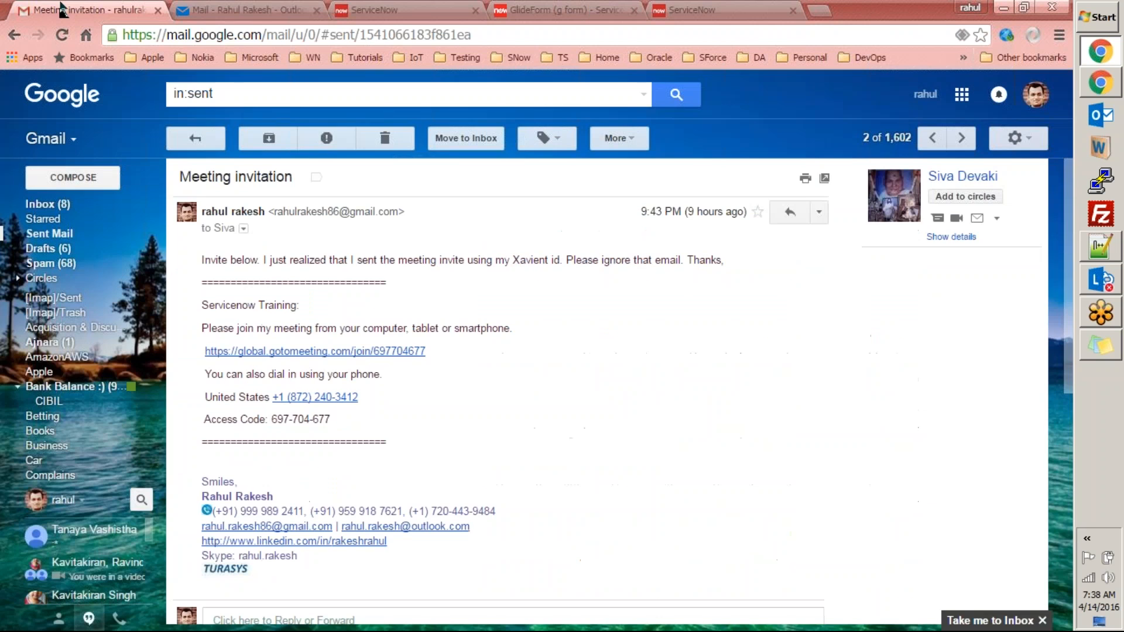
click(90, 204)
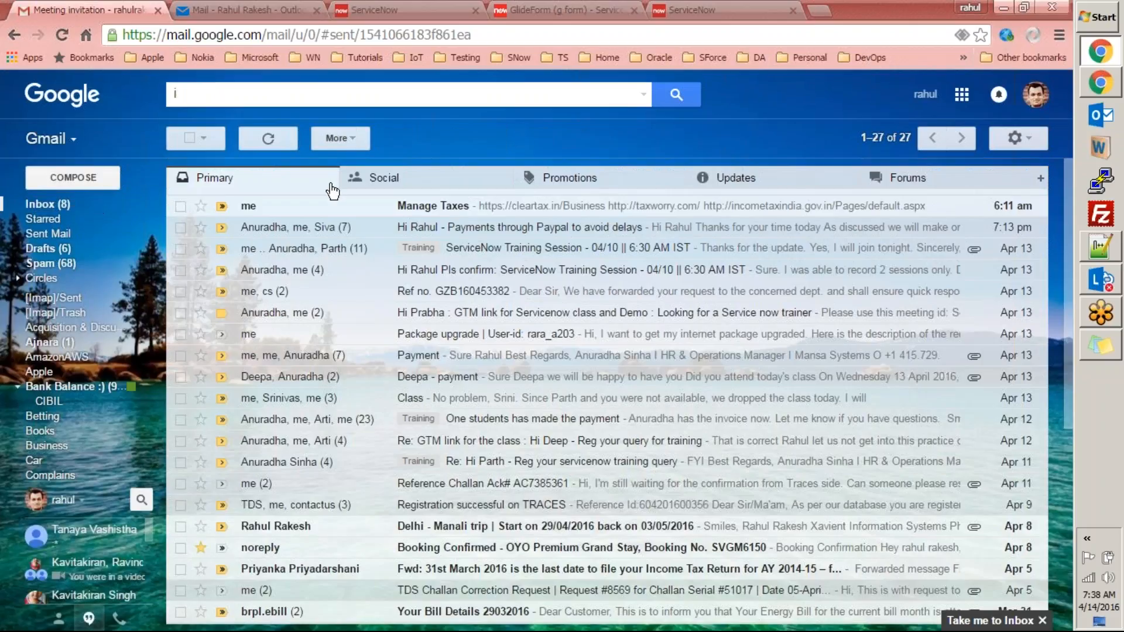
click(272, 134)
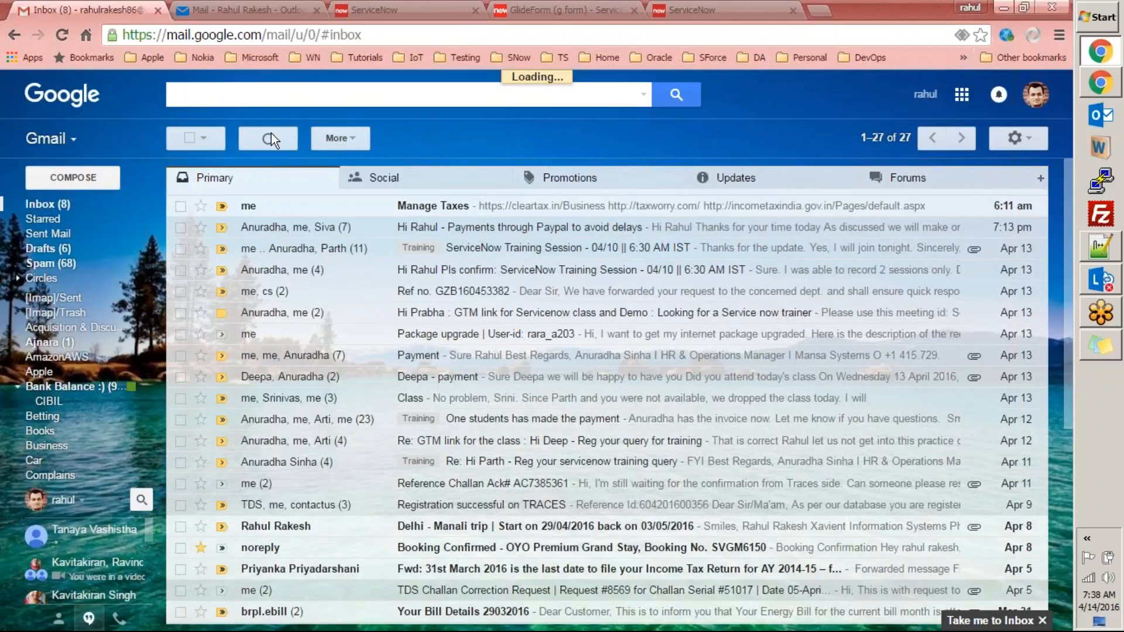
click(589, 182)
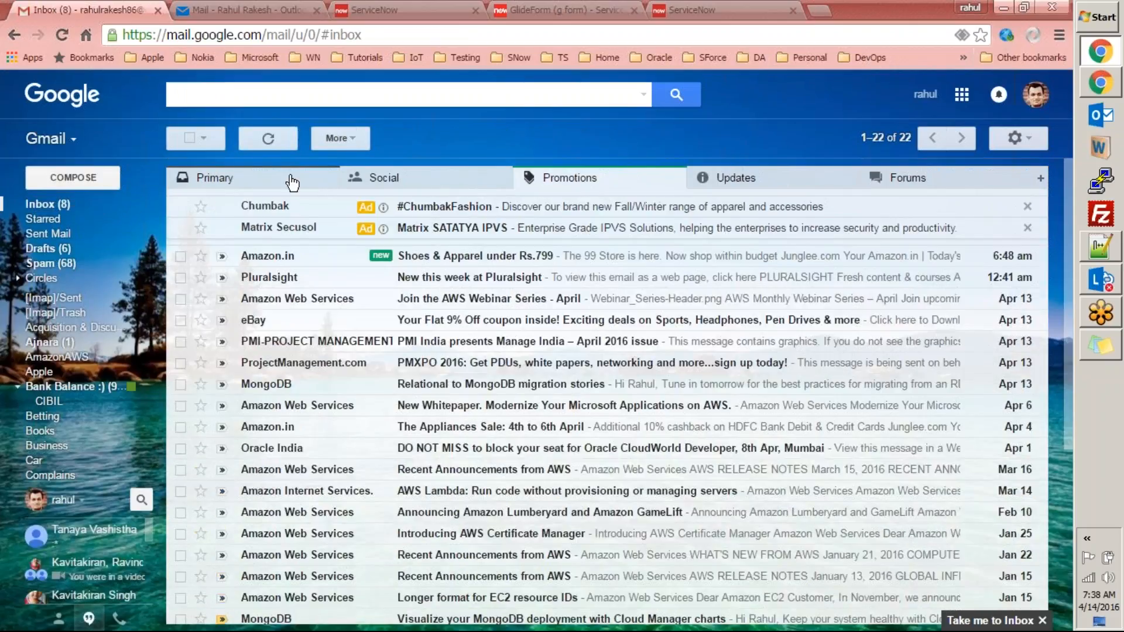
click(289, 180)
click(337, 92)
key(ctrl+v)
key(Return)
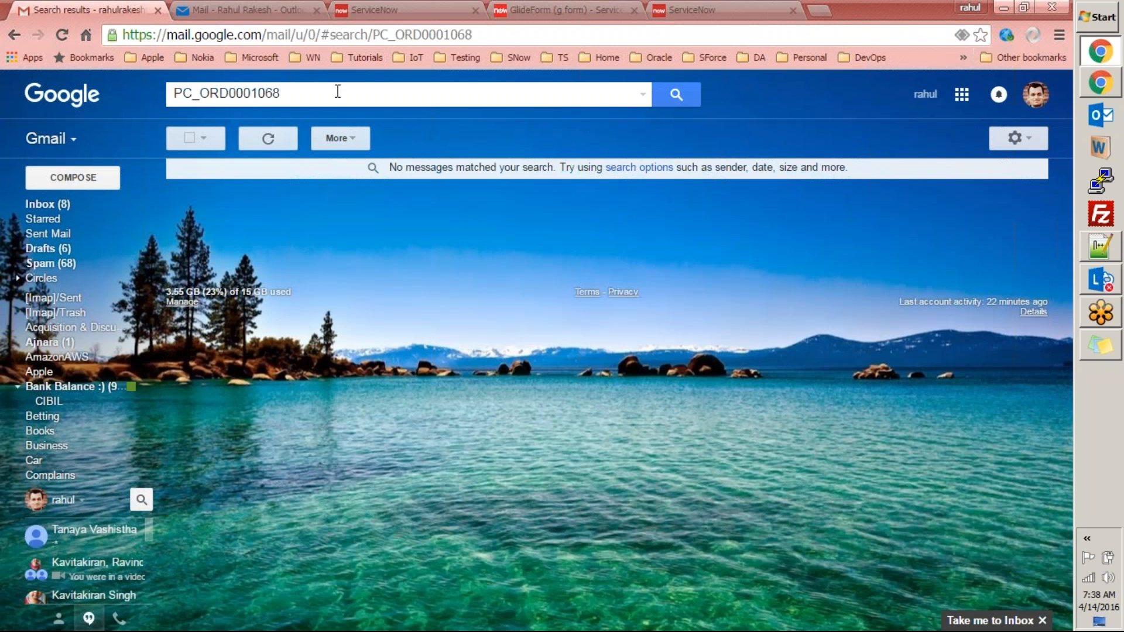
click(286, 13)
click(360, 9)
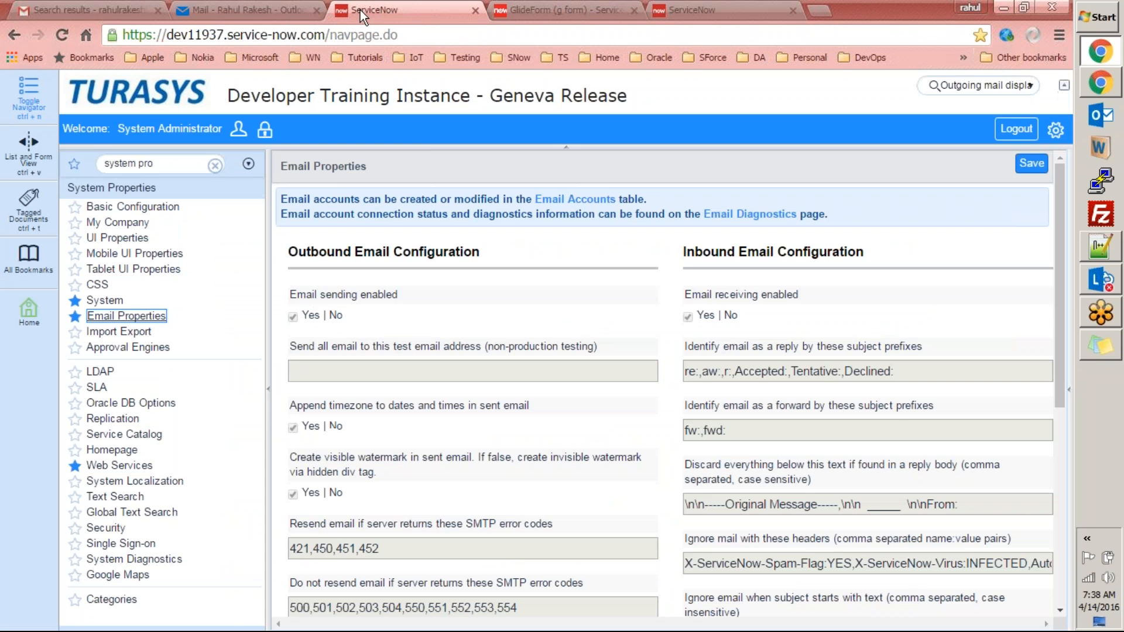
Replace the navigator filter with 'logs' and scroll down to the System Logs section.
click(197, 165)
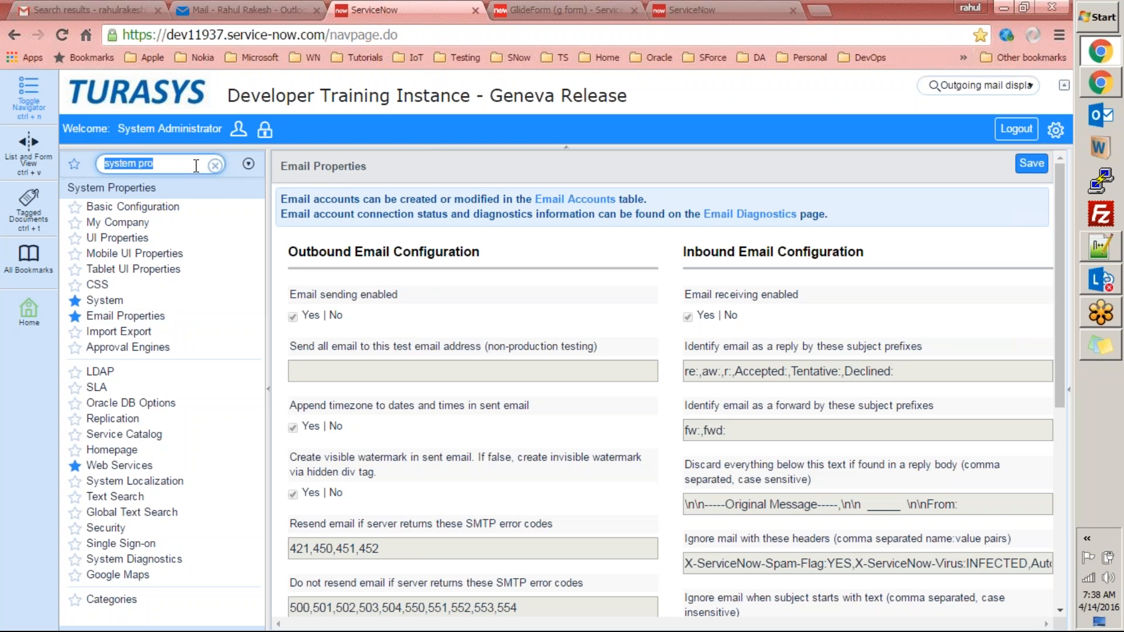
key(BackSpace)
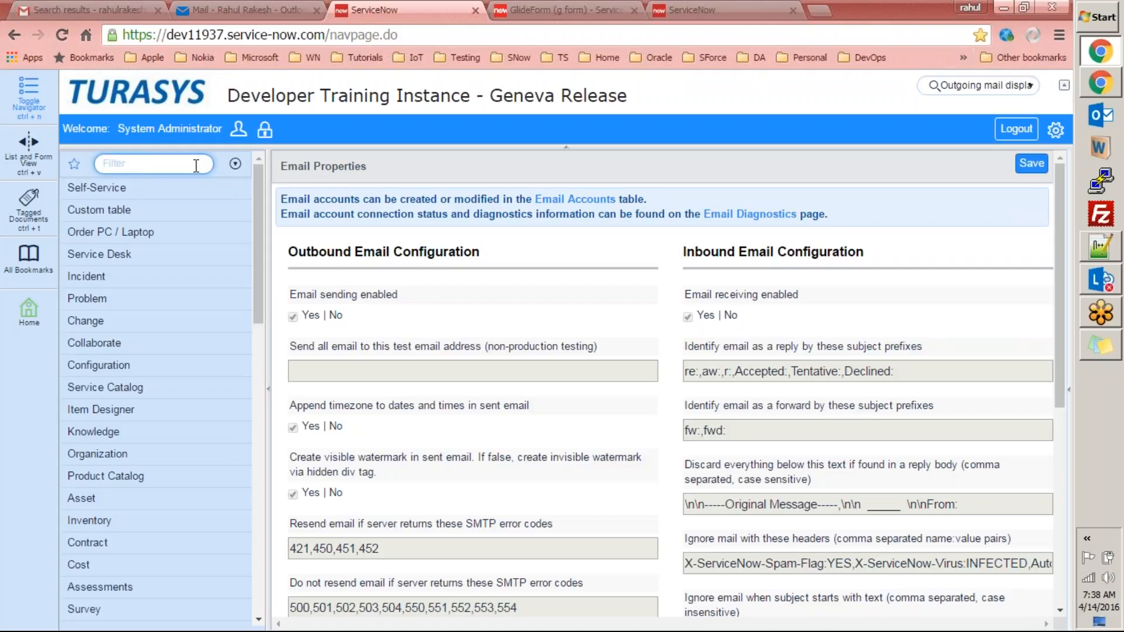
text(de)
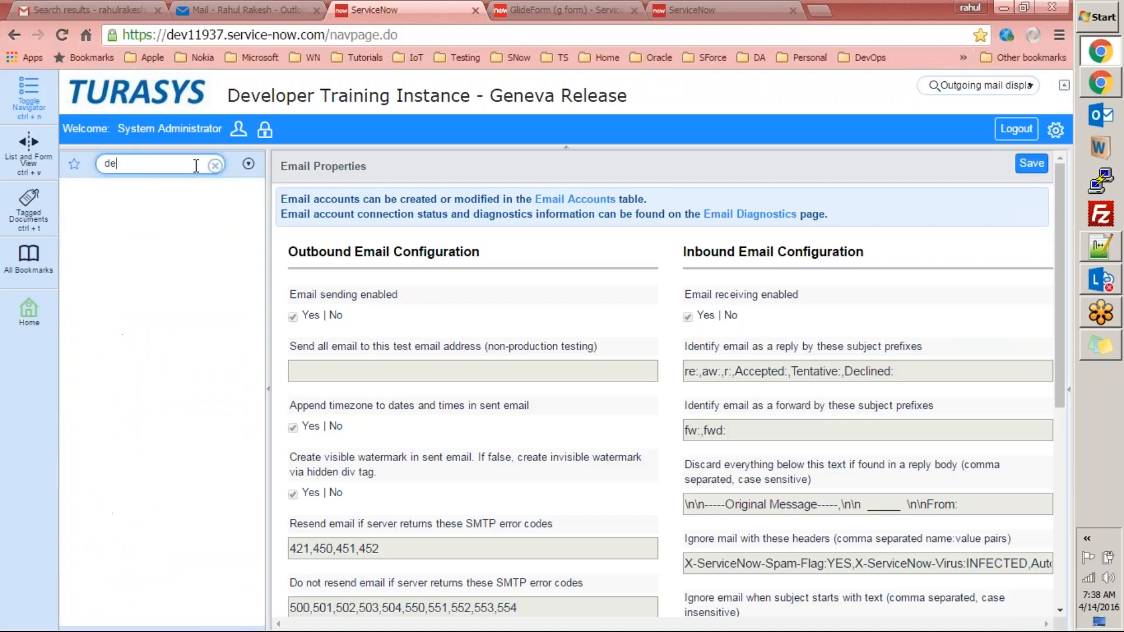
text(ubug)
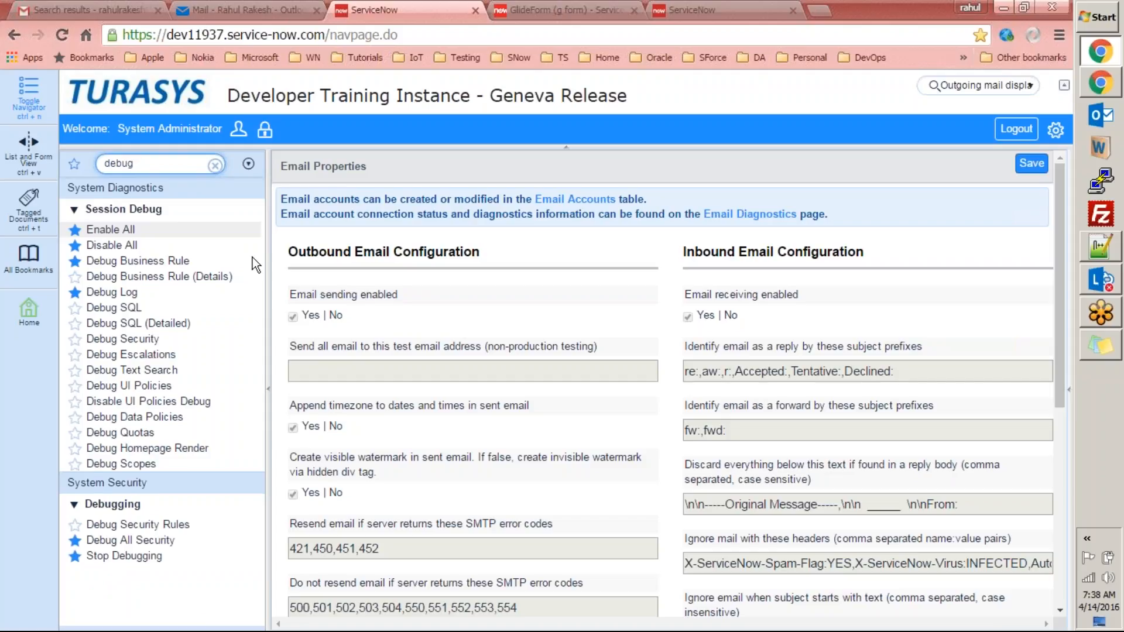
key(ctrl+a)
text(logs)
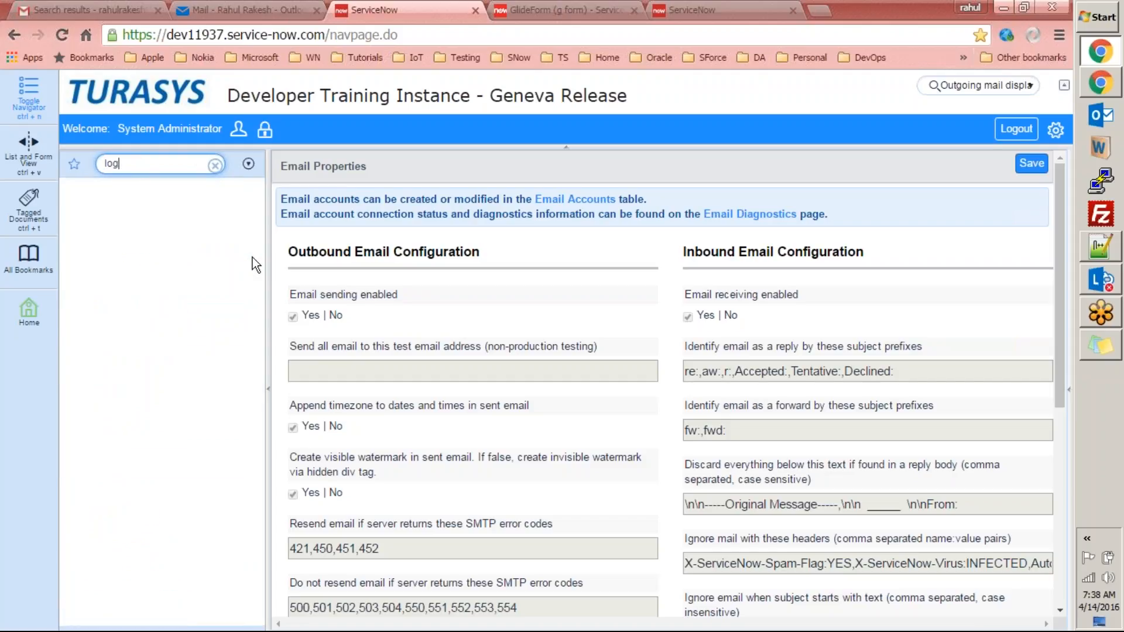
drag(258, 237, 253, 423)
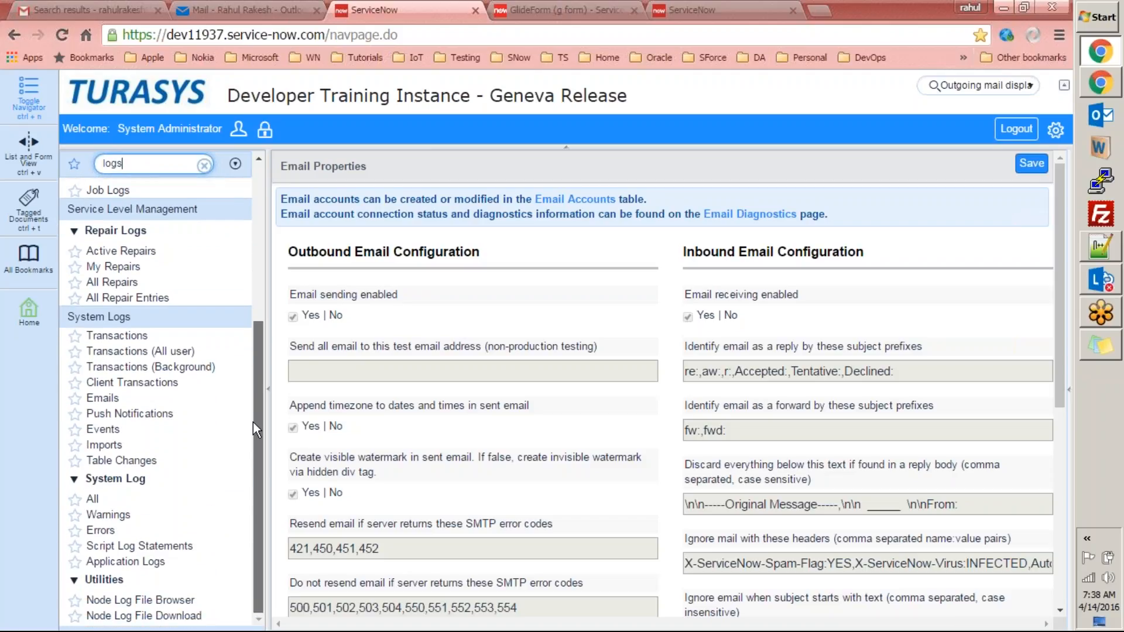
Open System Logs > Emails and compare today's three logged emails with the current time.
click(110, 399)
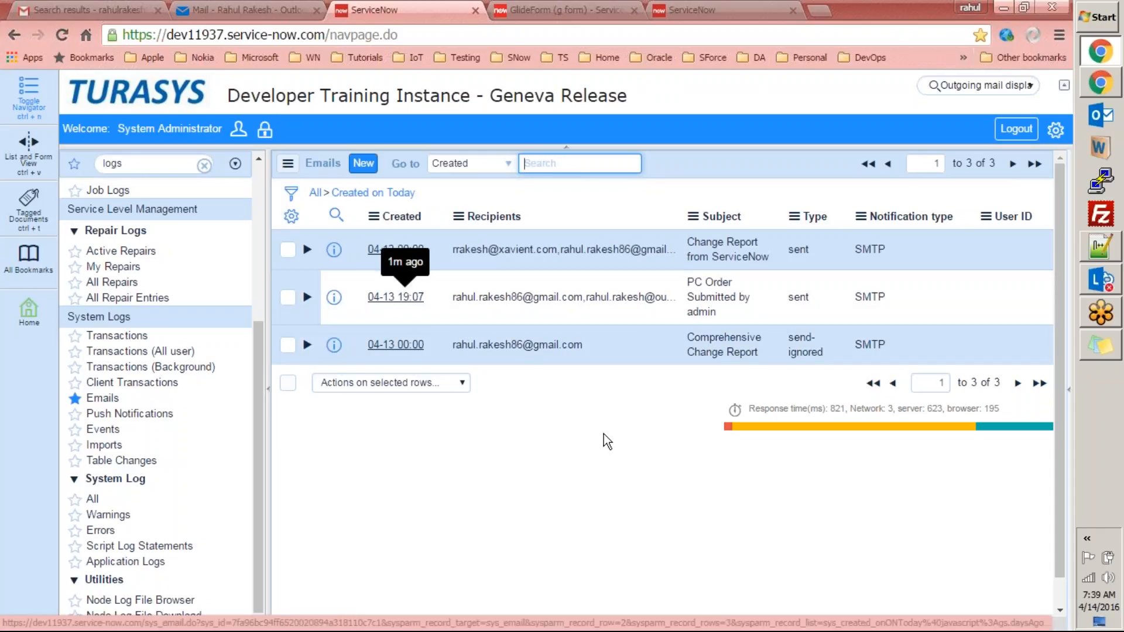
click(1093, 608)
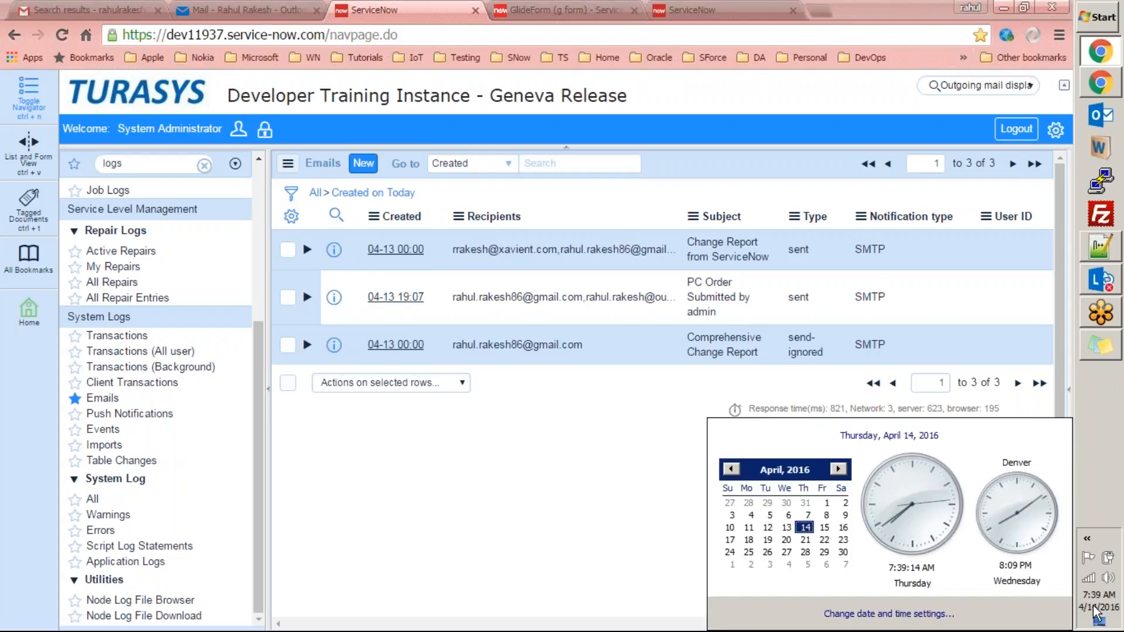
click(606, 481)
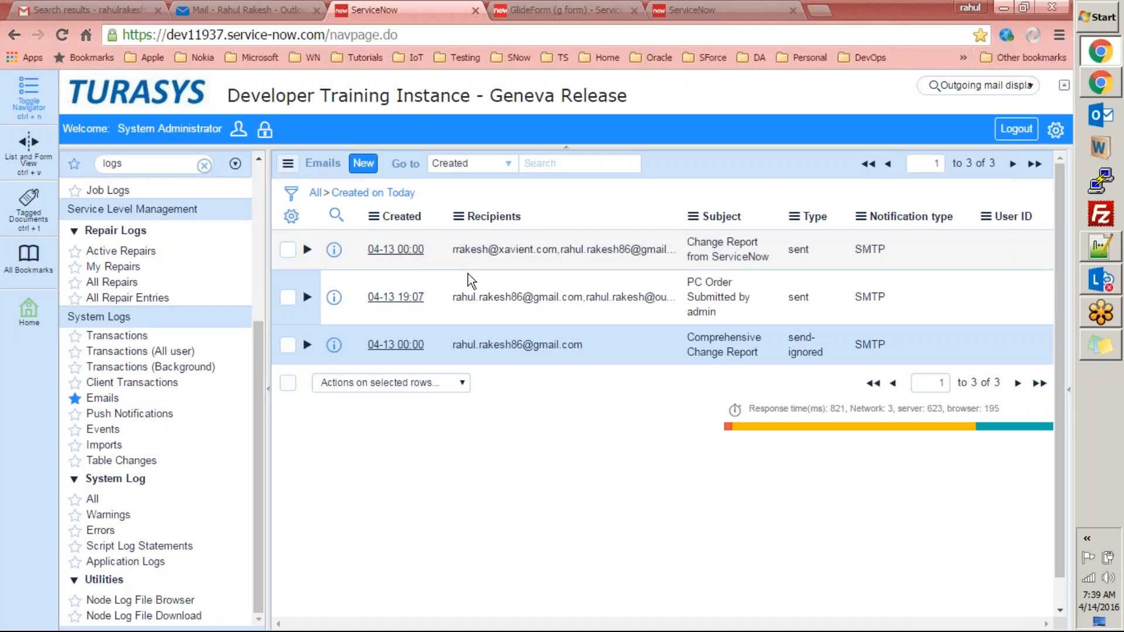
mouse_move(410, 306)
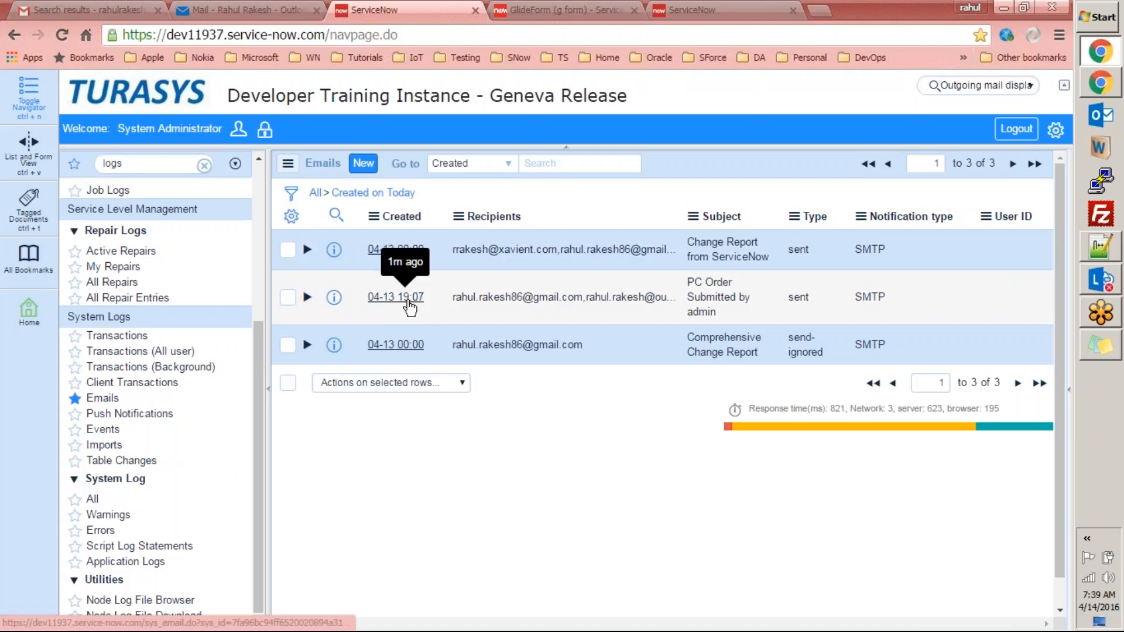
Open the 04-13 19:07 PC Order Submitted by admin email and preview its HTML body with Date of Order, Number and Sys ID.
click(408, 299)
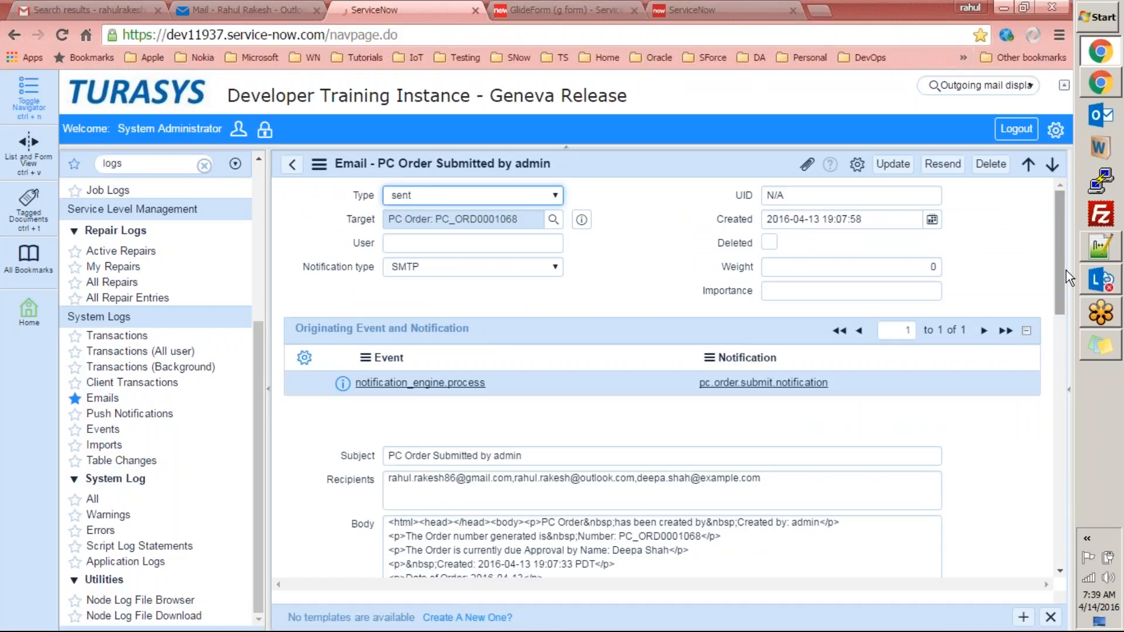
drag(1063, 254, 746, 433)
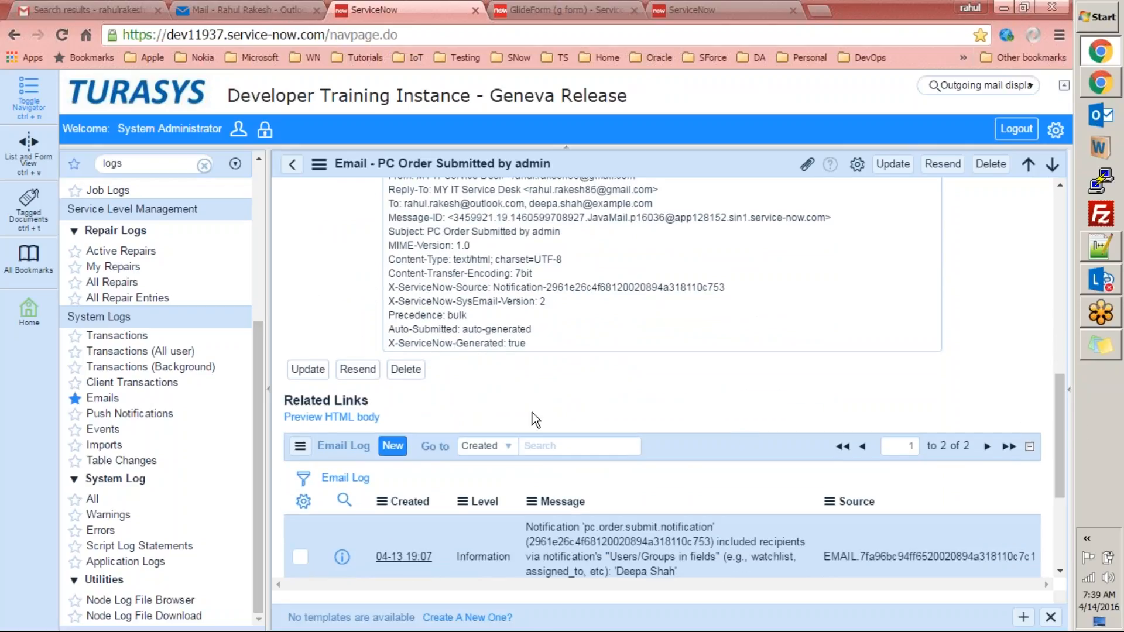
click(338, 417)
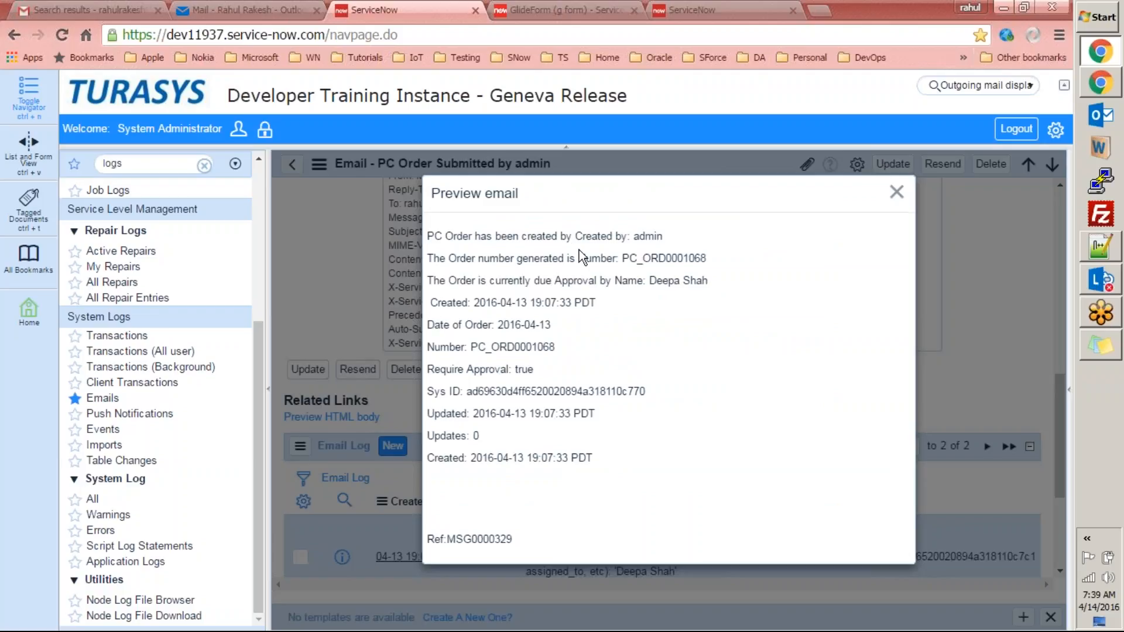
key(super+r)
text(PC_ORD0001068)
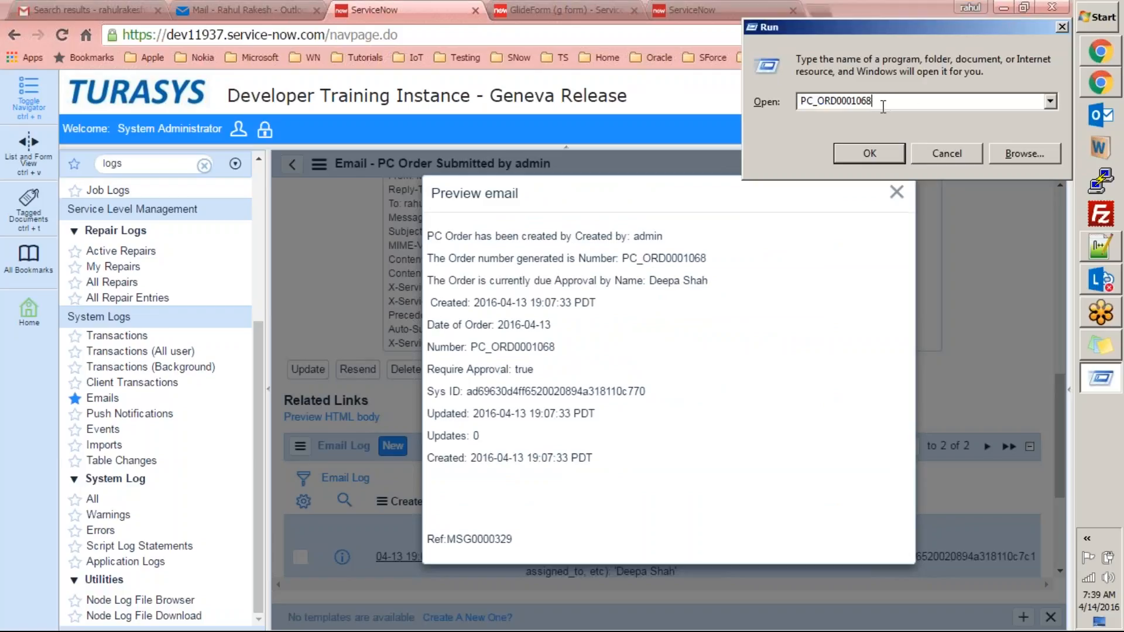
drag(883, 105, 775, 110)
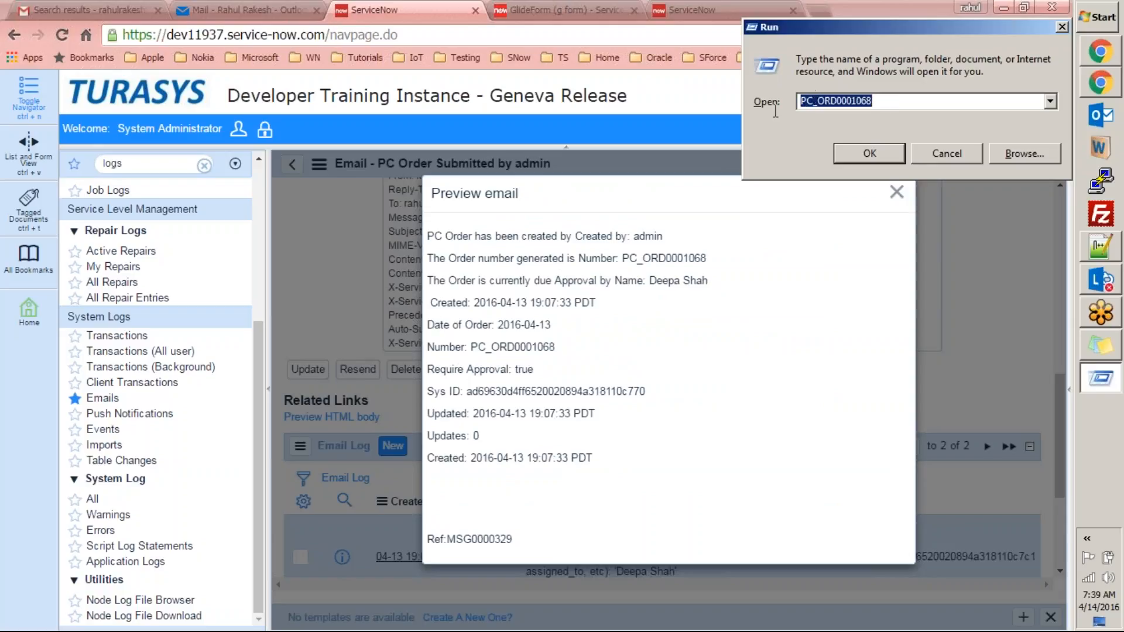
click(883, 151)
click(728, 326)
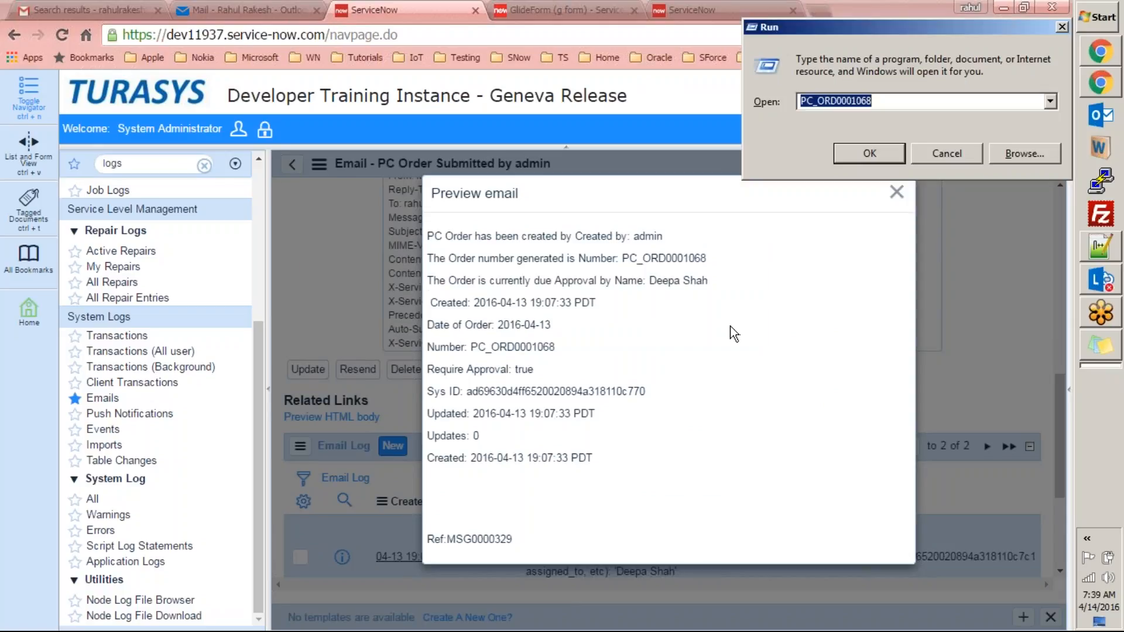
key(Escape)
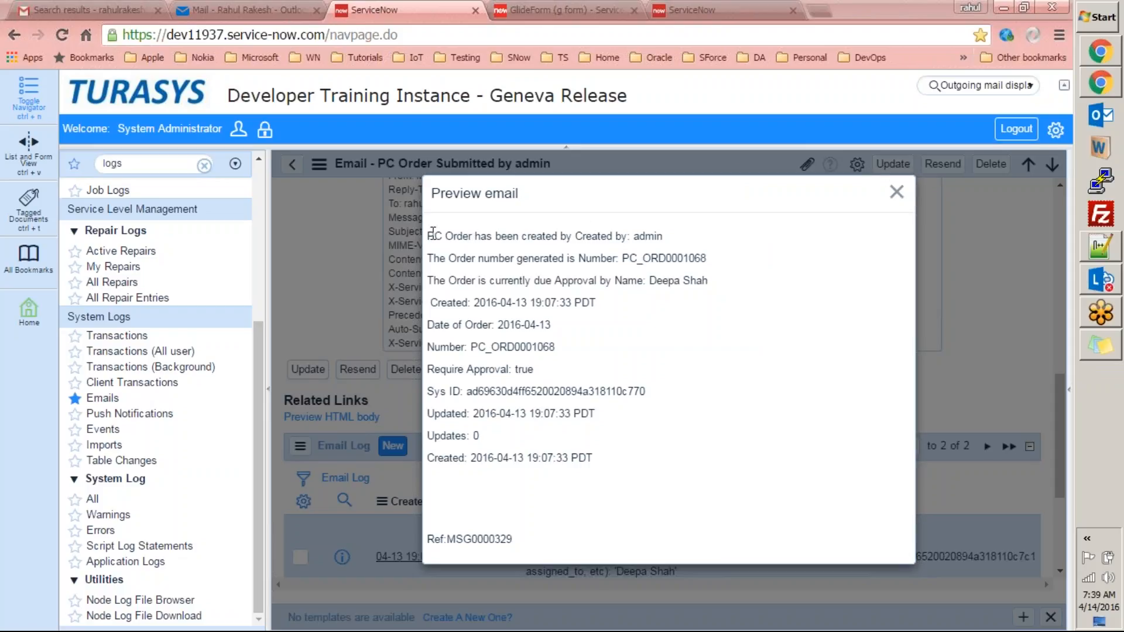
drag(428, 234, 514, 348)
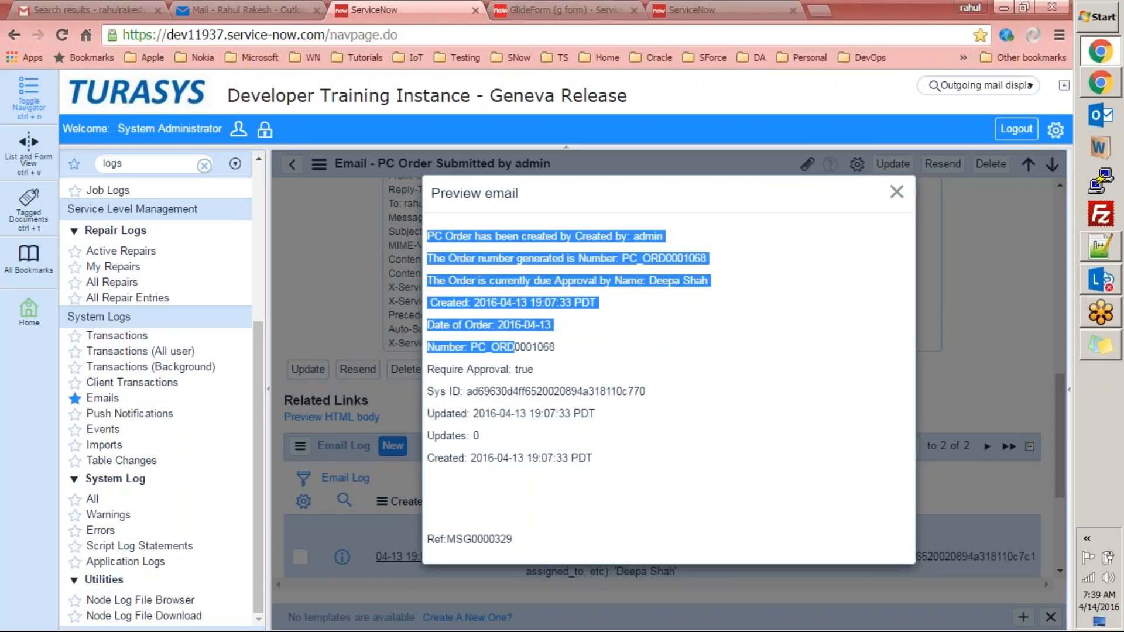
click(594, 408)
drag(430, 301, 616, 457)
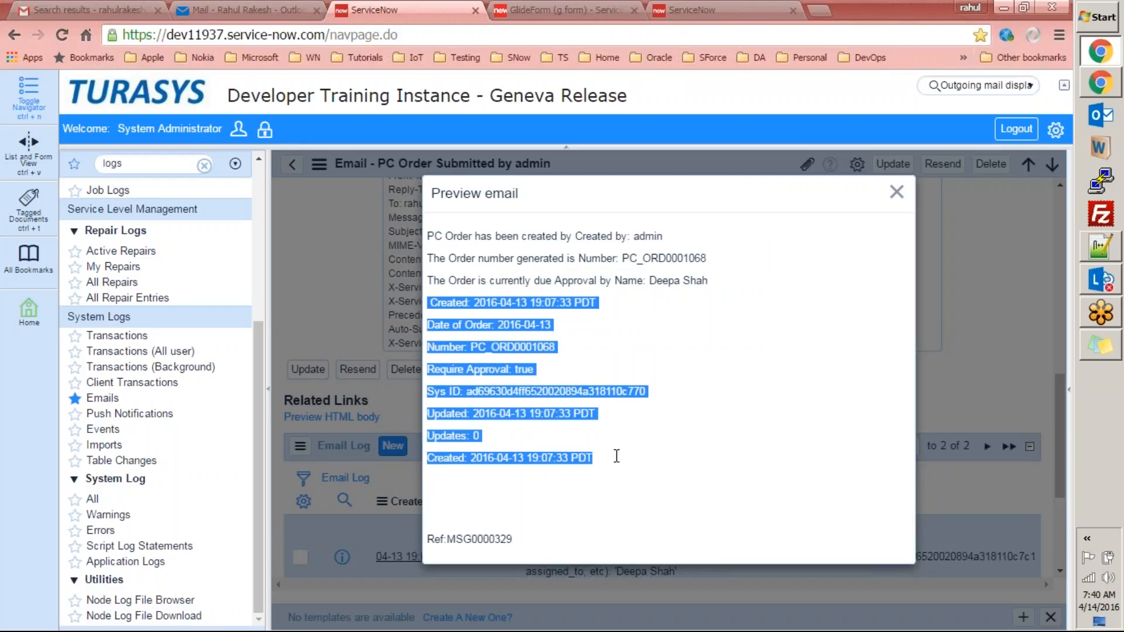
click(659, 364)
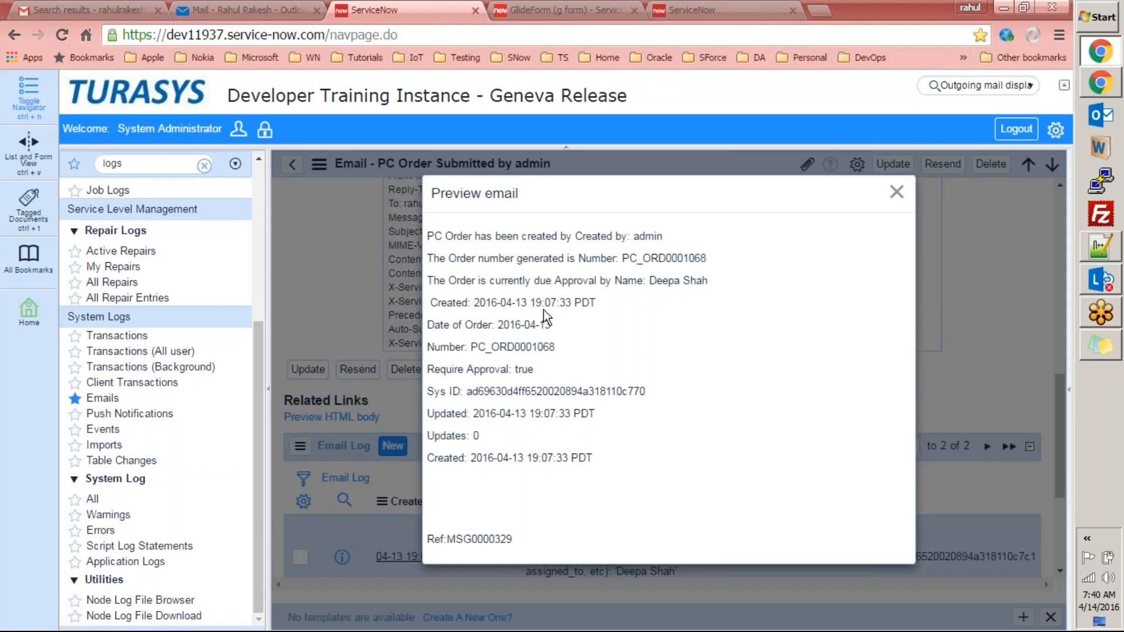
double_click(648, 234)
double_click(644, 257)
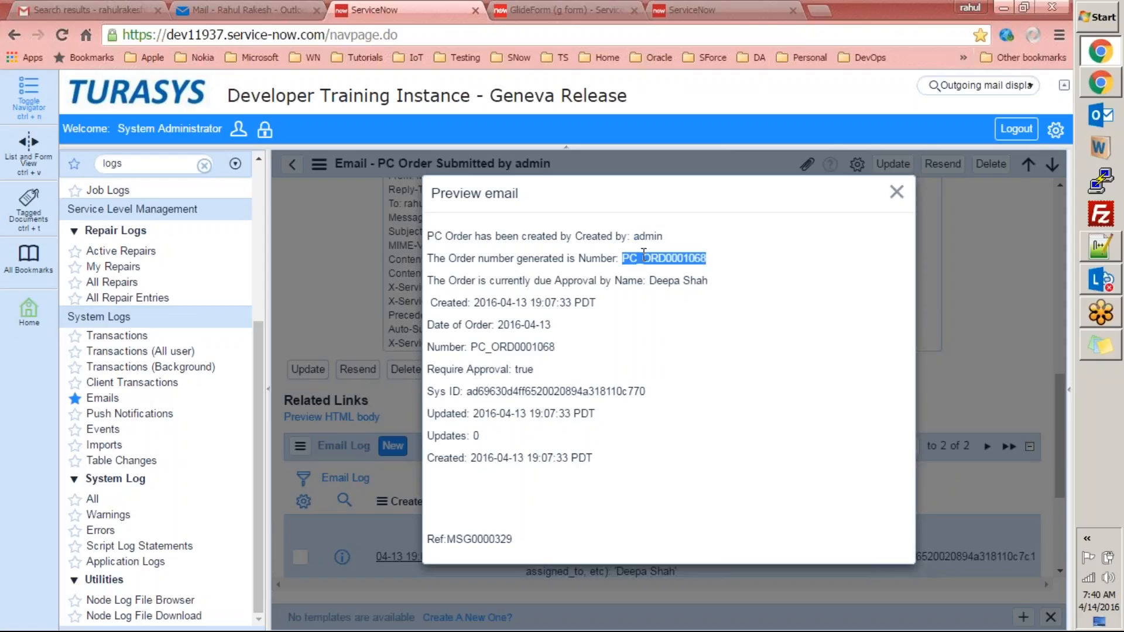
click(675, 285)
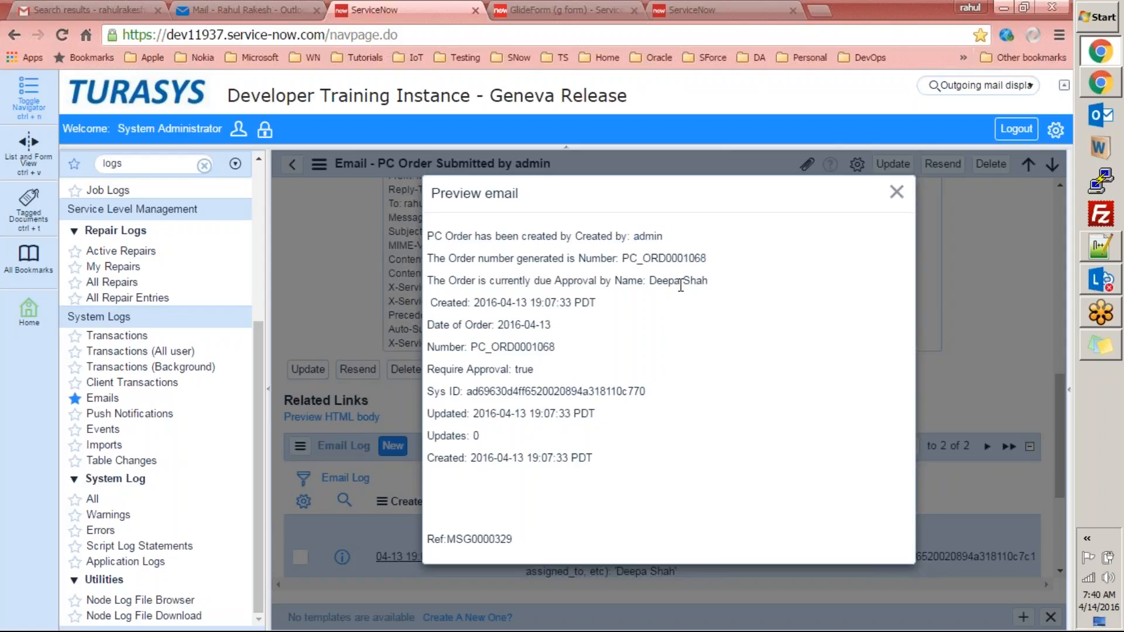
drag(473, 304, 587, 299)
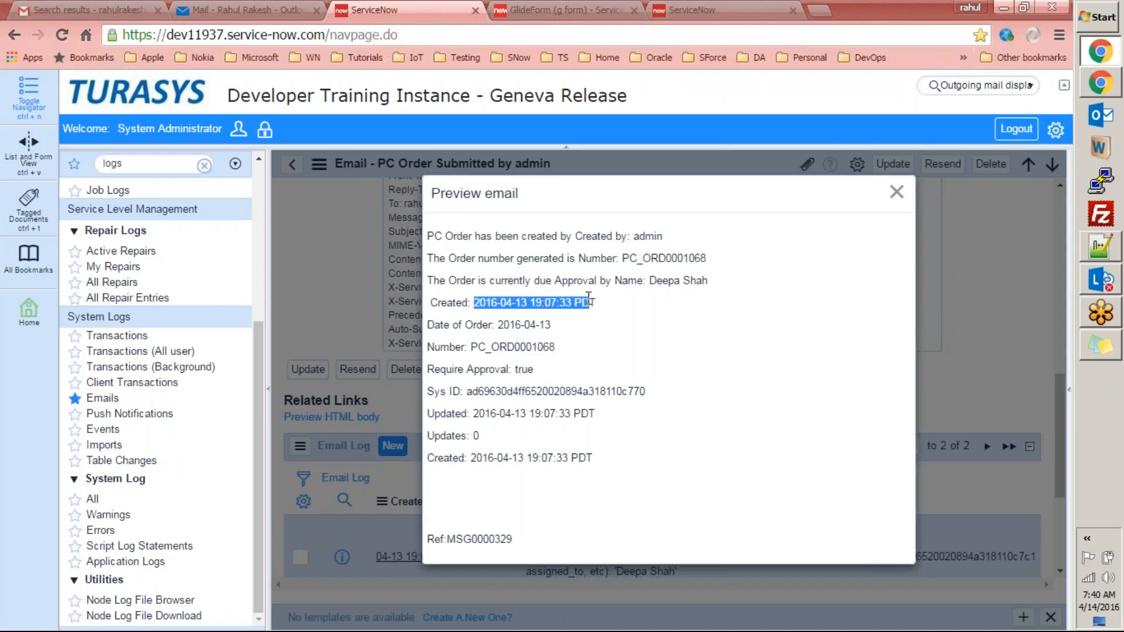
drag(498, 325, 549, 332)
drag(477, 348, 538, 346)
click(538, 345)
double_click(524, 369)
drag(466, 391, 653, 387)
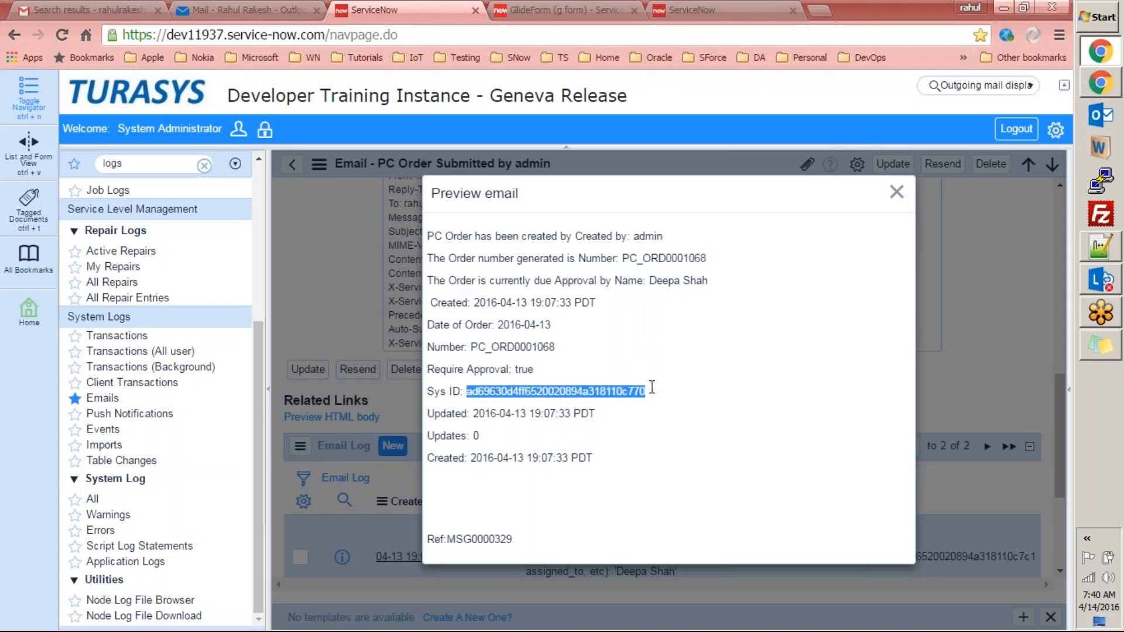
drag(475, 413, 530, 433)
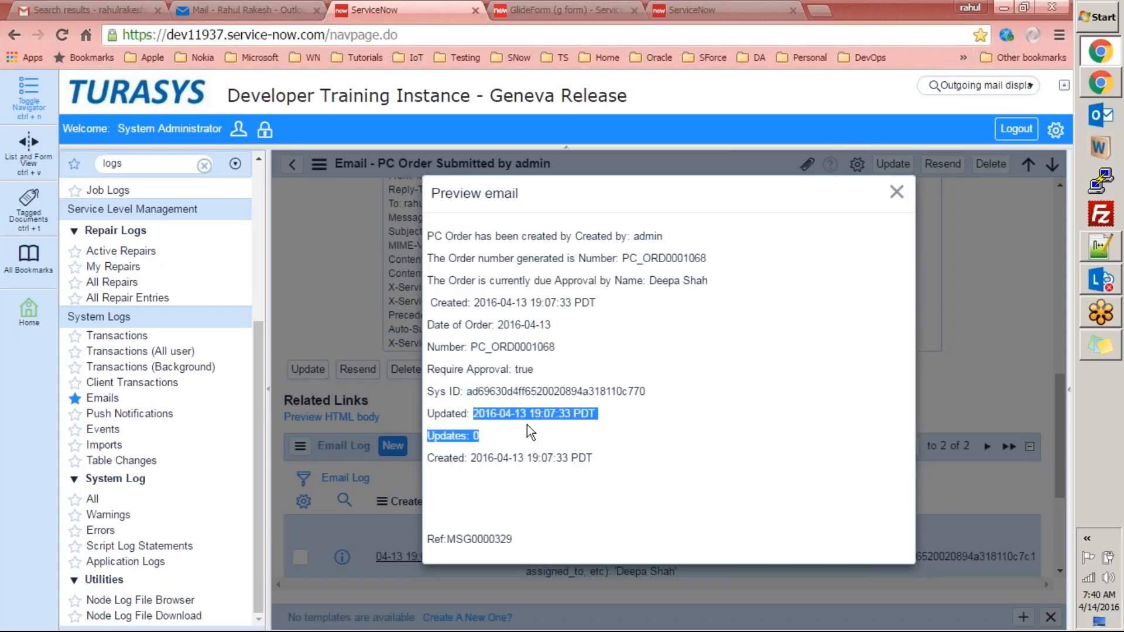
click(500, 435)
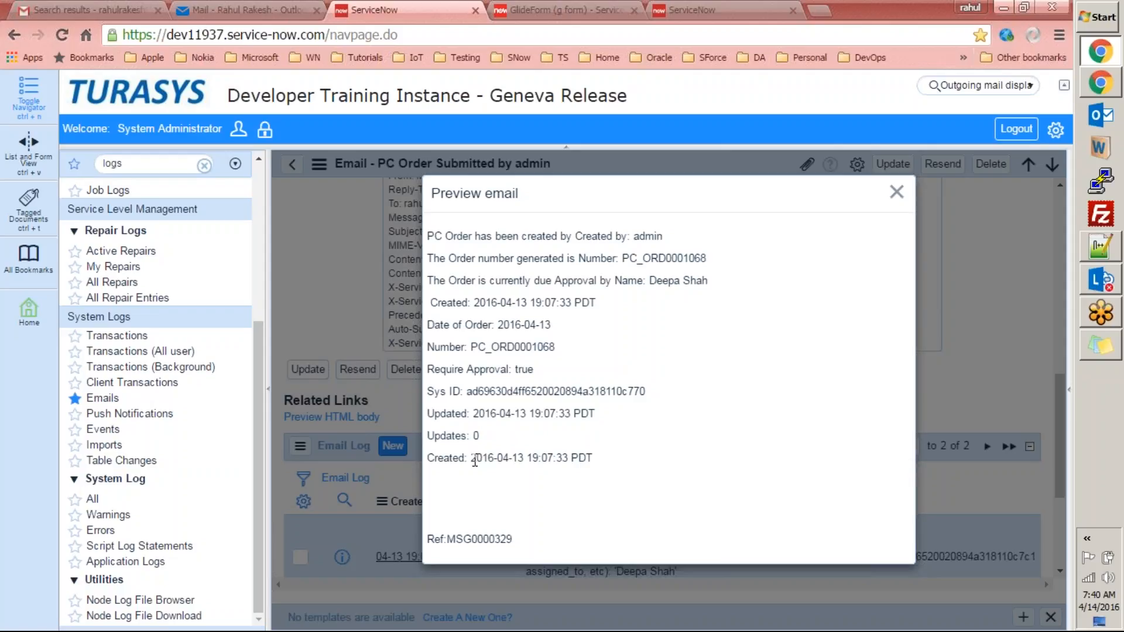
drag(476, 461, 592, 457)
click(592, 457)
double_click(589, 417)
In Outlook, read the newest PC Order Submitted by admin email, then return to ServiceNow.
click(266, 9)
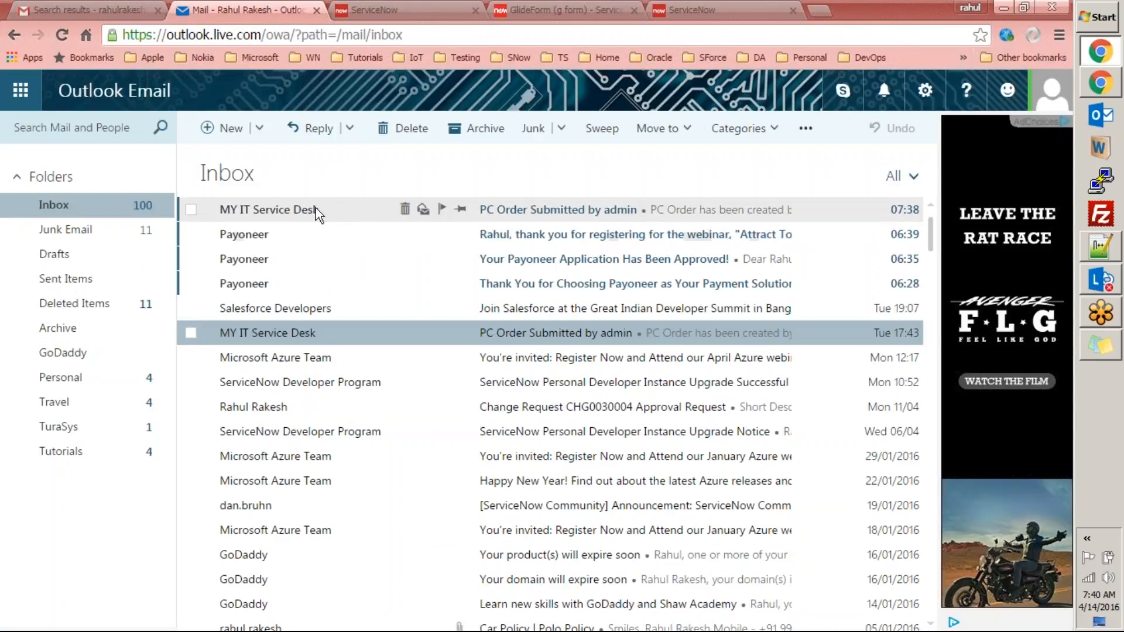
click(530, 212)
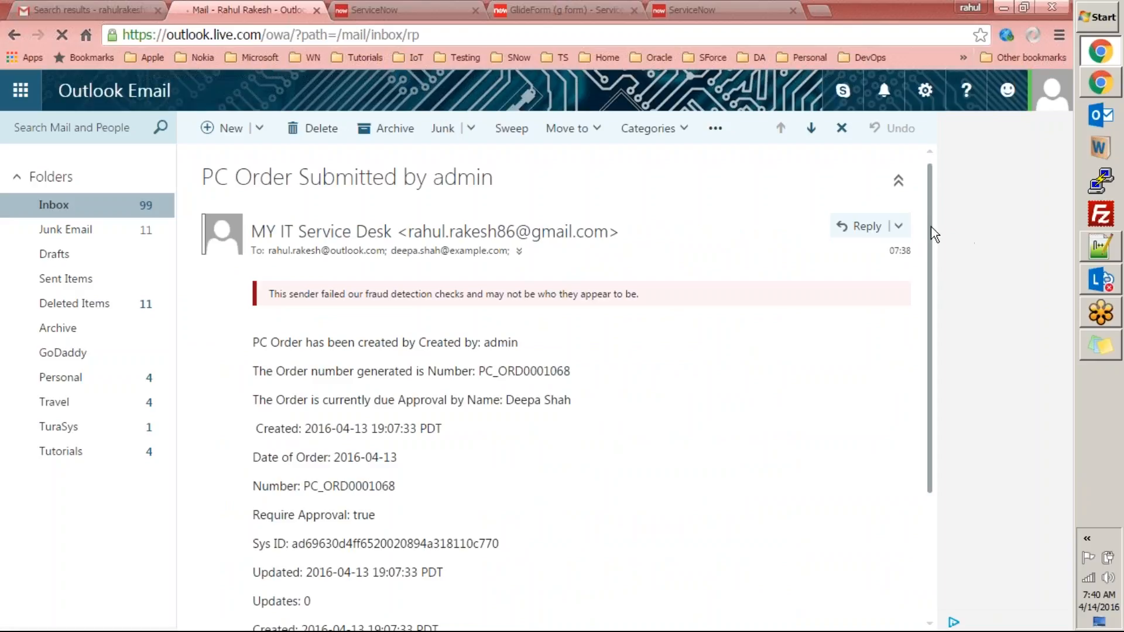
drag(931, 226, 919, 188)
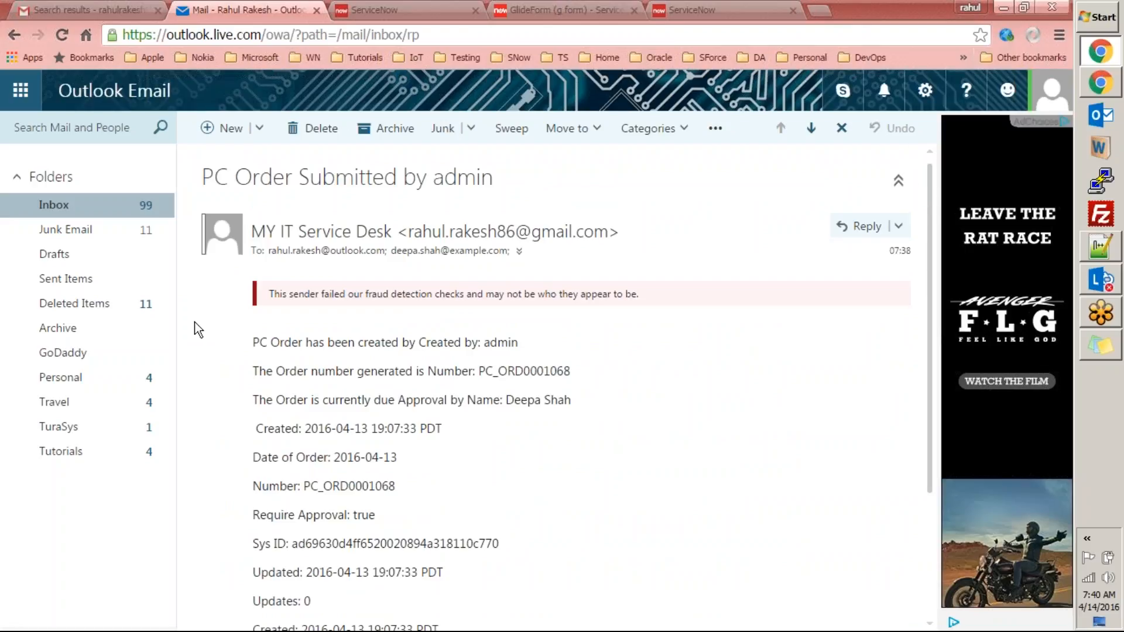
click(53, 206)
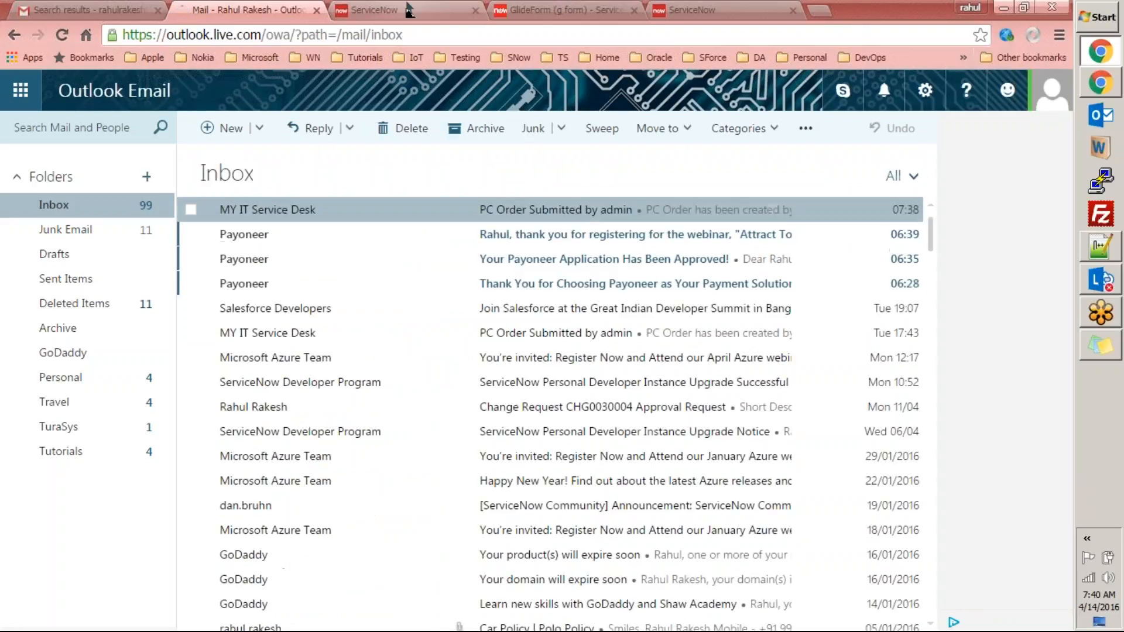
click(374, 10)
Check pc.order.submit.notification's recipients: two email addresses, one user and Approval by.
click(168, 165)
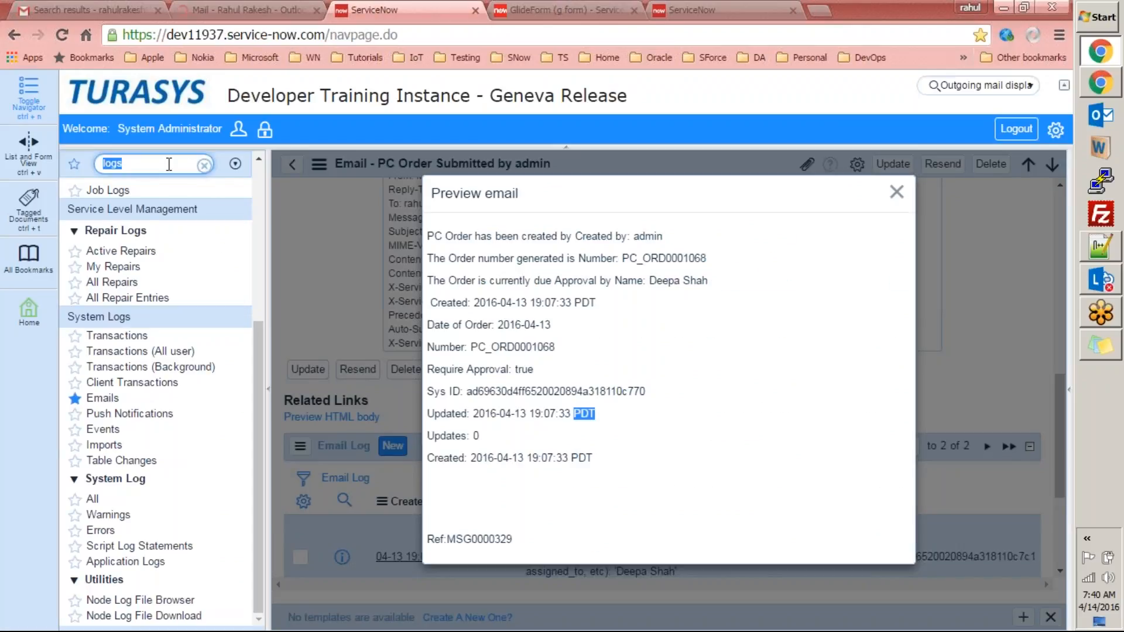
text(notification)
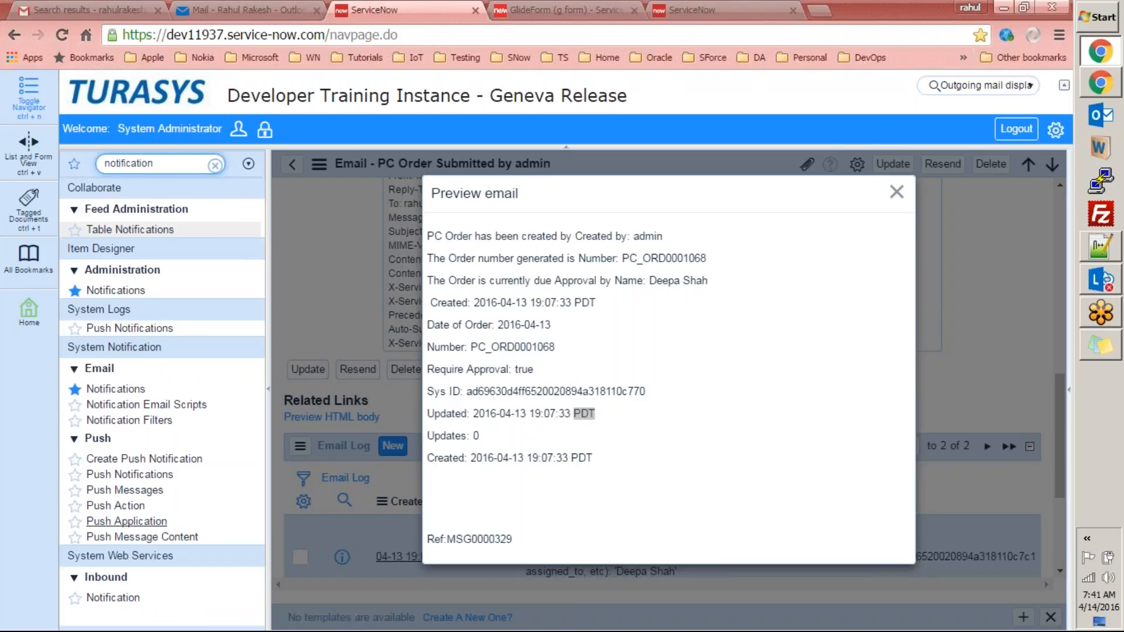
click(117, 389)
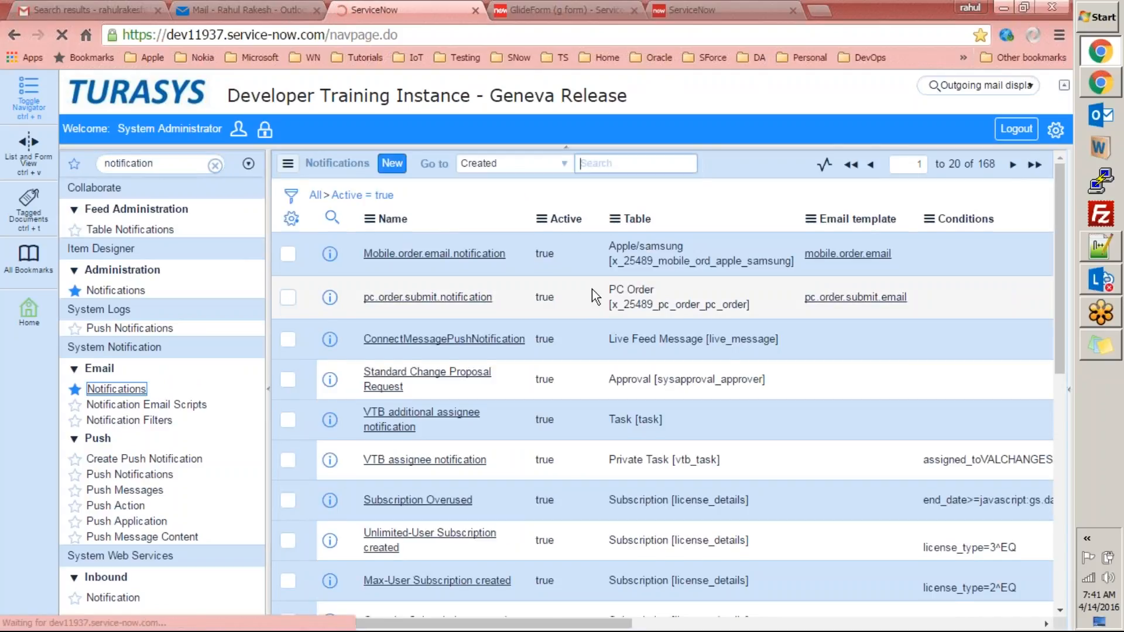
click(477, 294)
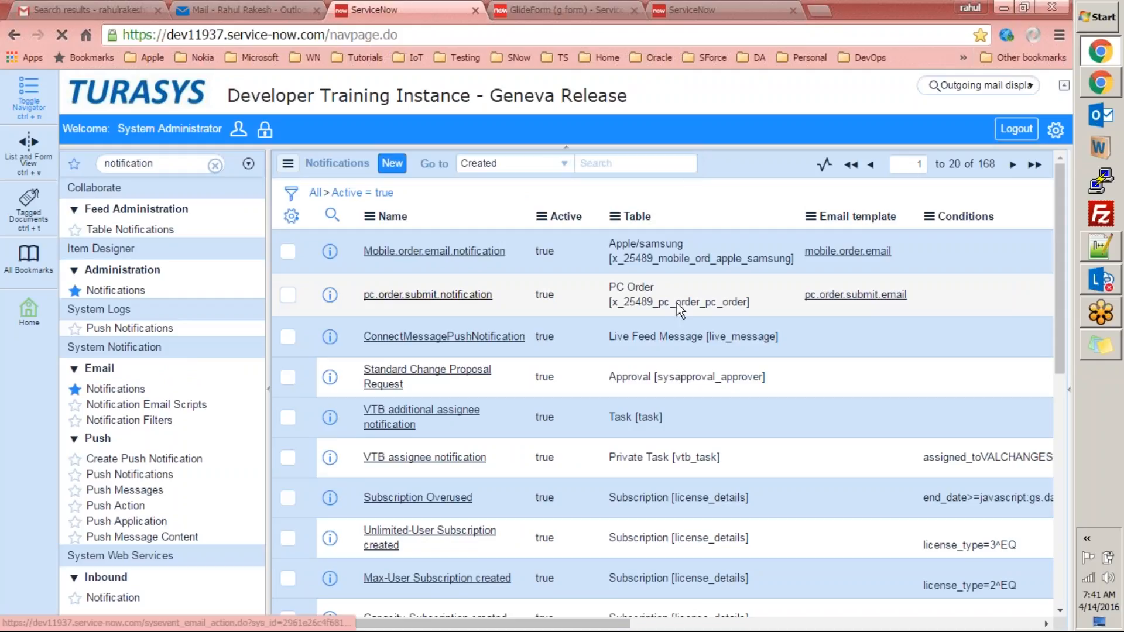
drag(1060, 236, 1056, 311)
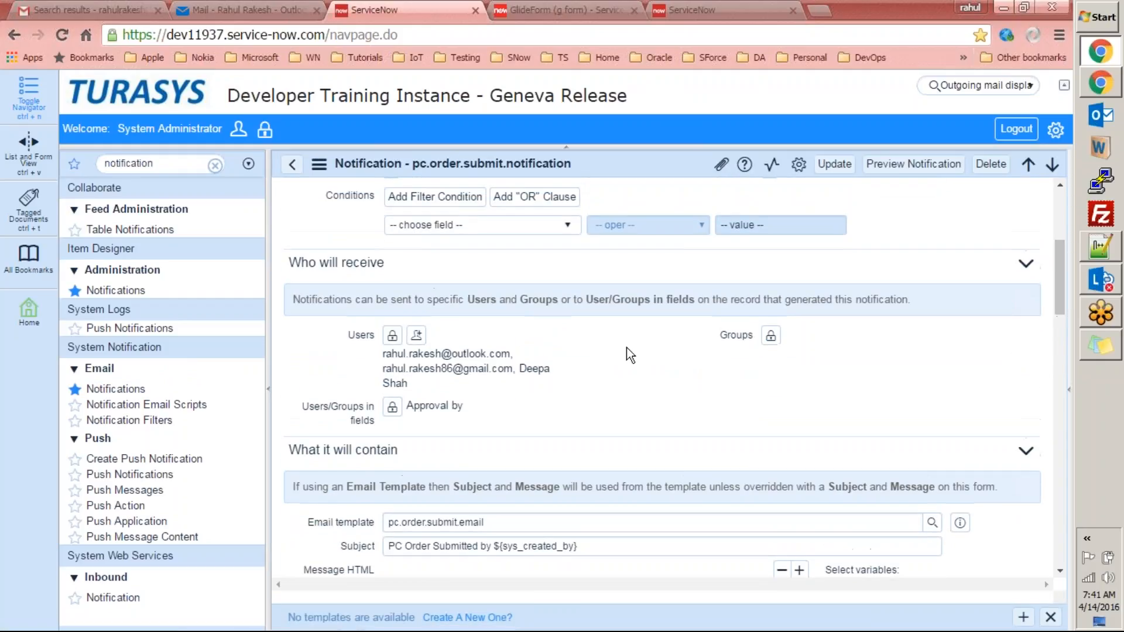
drag(383, 354, 502, 353)
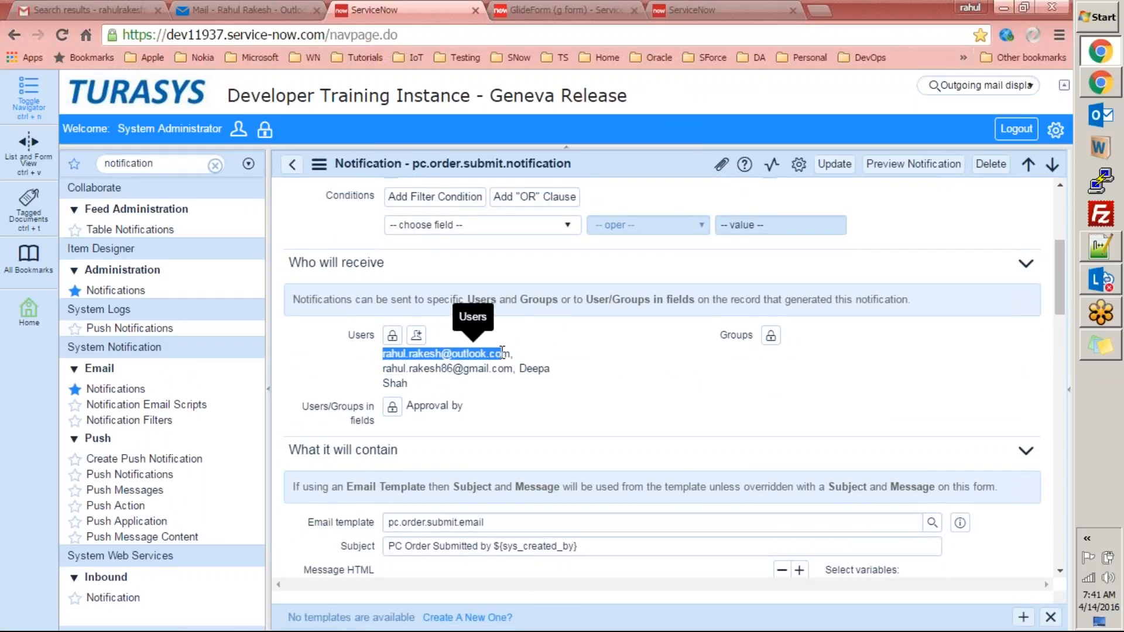
click(245, 10)
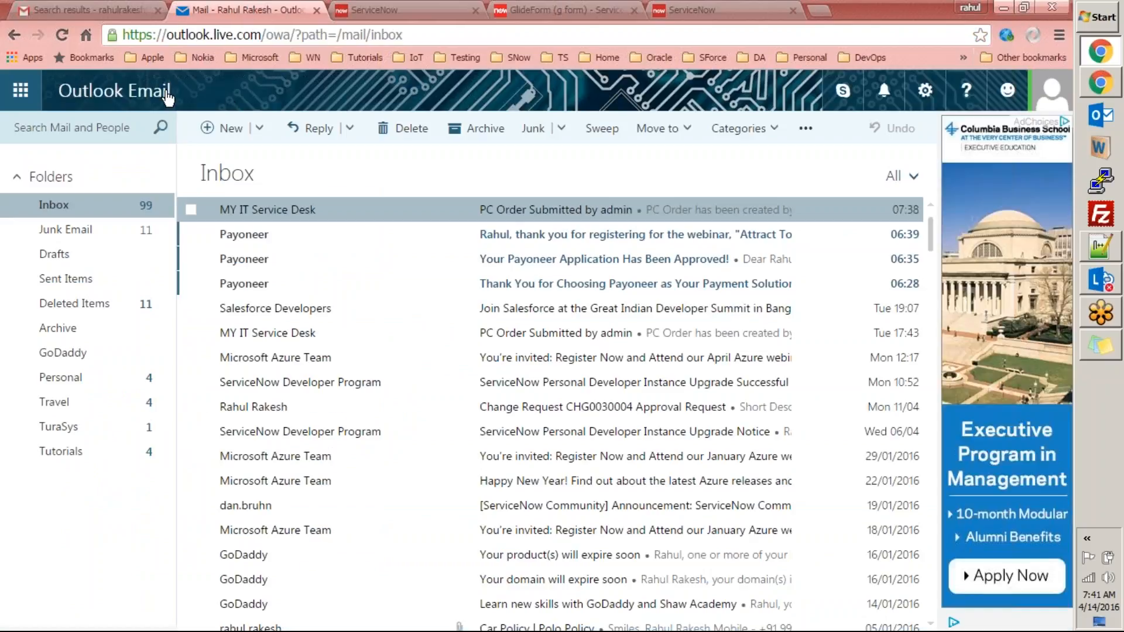
In Outlook, open the latest PC Order email and check its two recipient addresses.
click(534, 211)
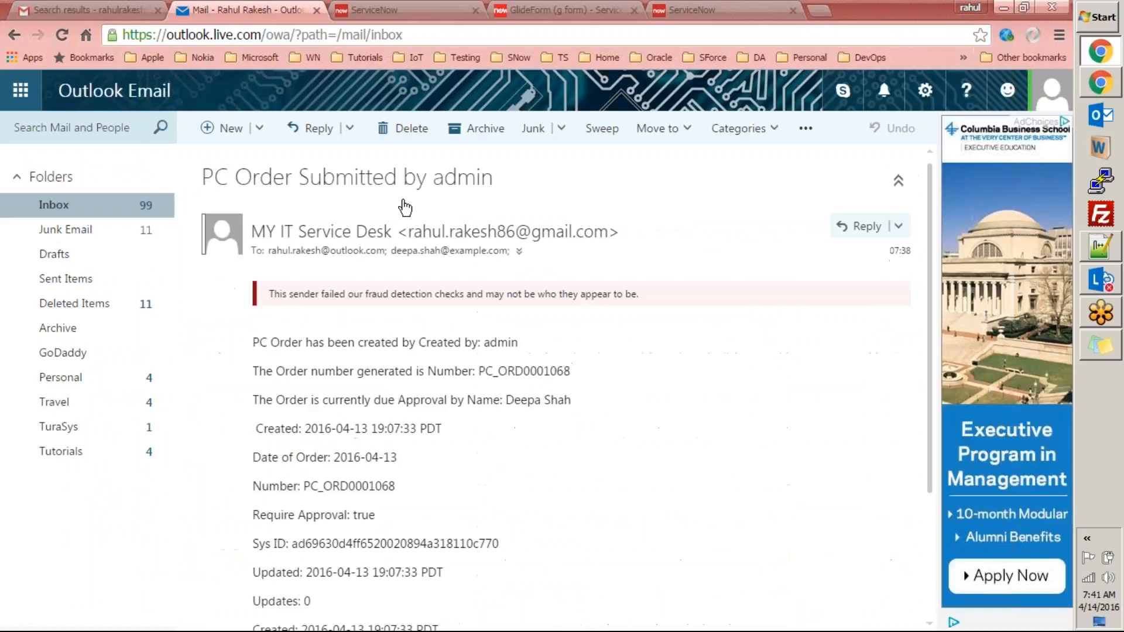
click(519, 251)
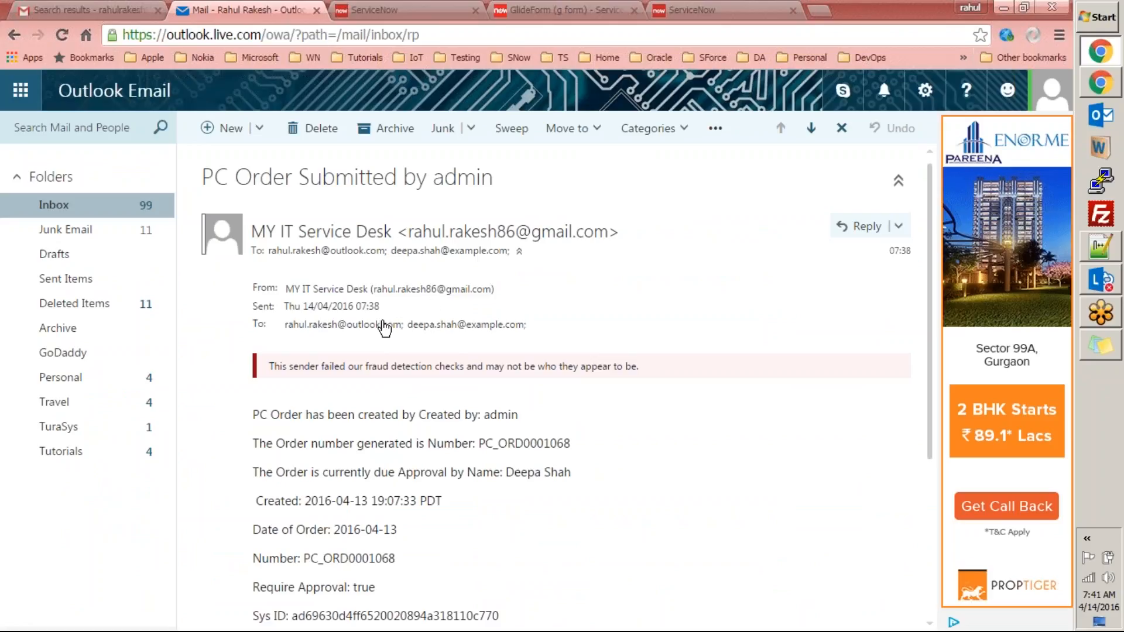
drag(285, 325, 404, 332)
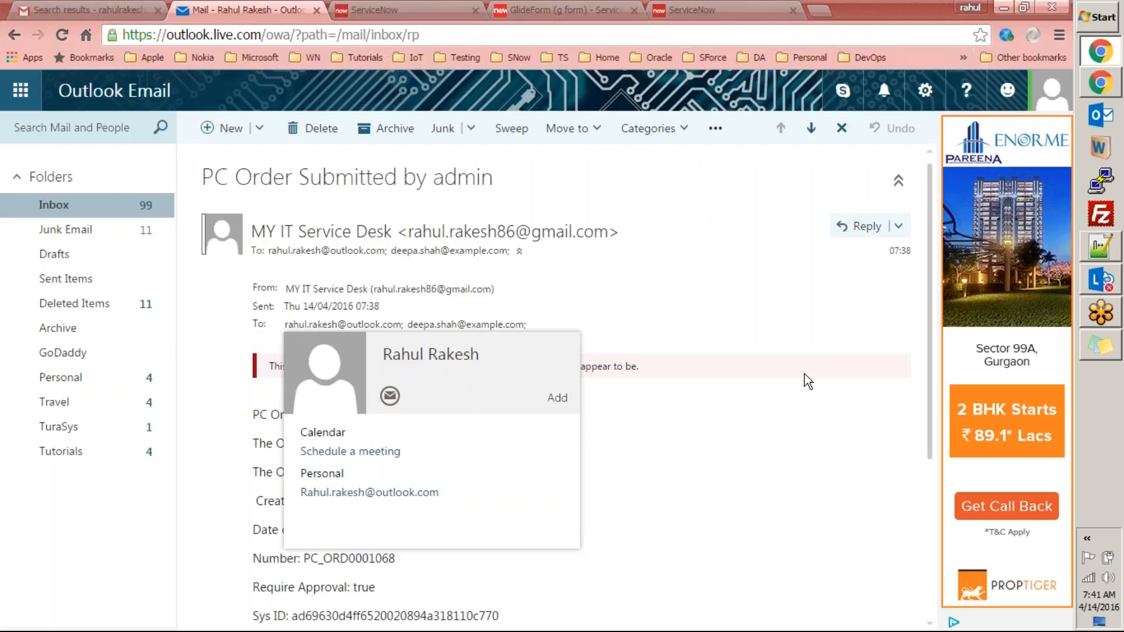
Return to the ServiceNow Notifications list and select the navigator search term.
click(379, 10)
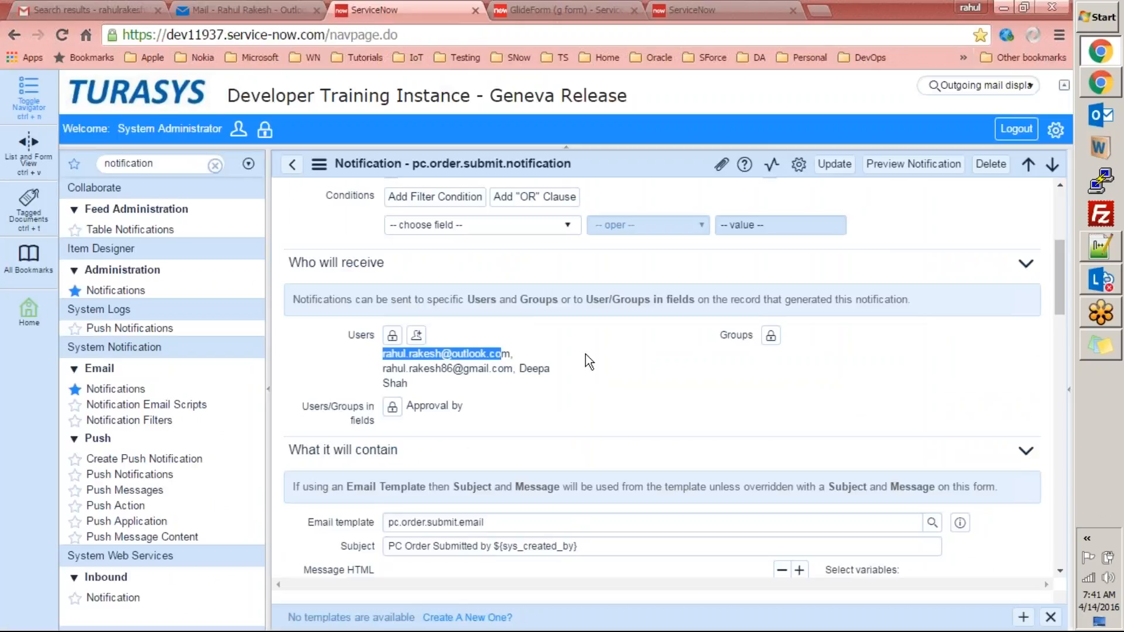
click(293, 165)
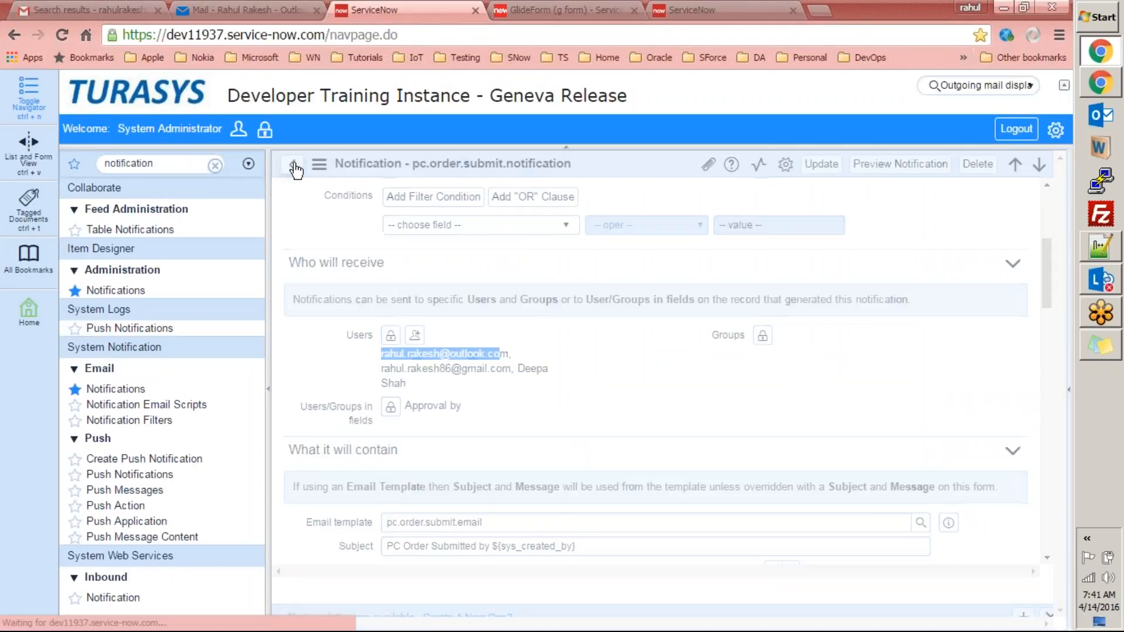
double_click(174, 163)
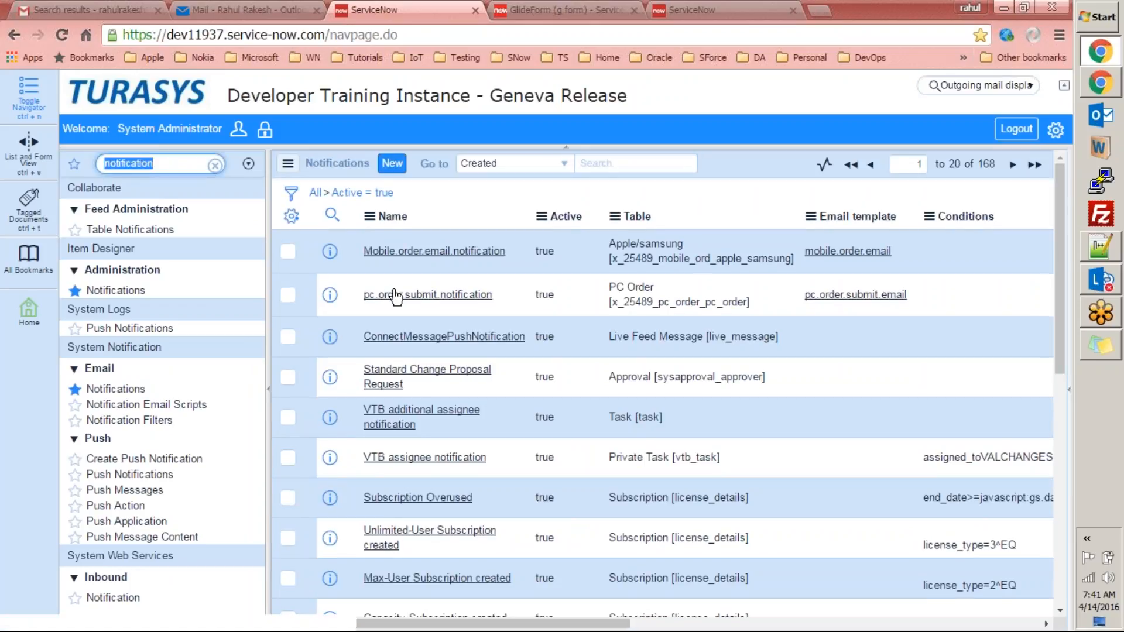
Filter the navigator for 'templ', open Email > Templates and start a new template.
text(temp)
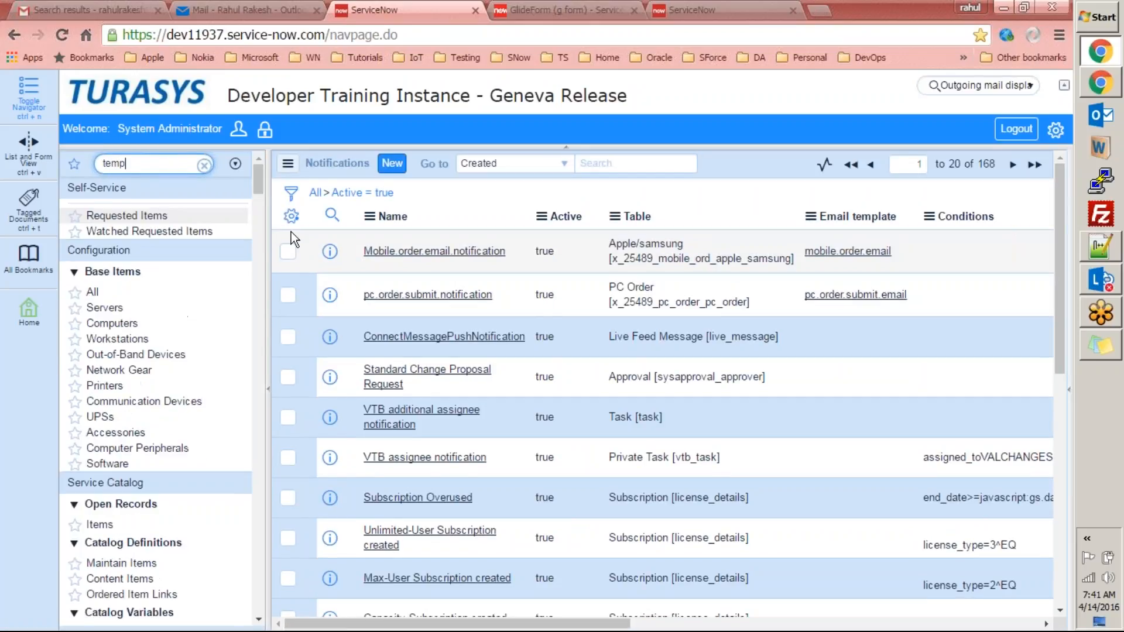
text(l)
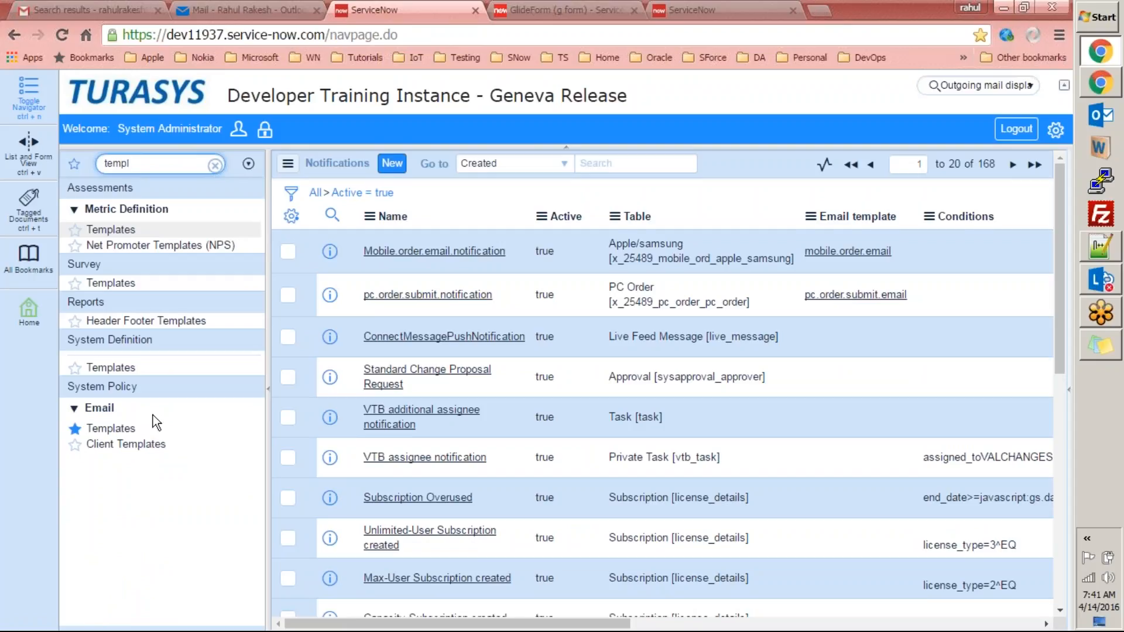
click(110, 428)
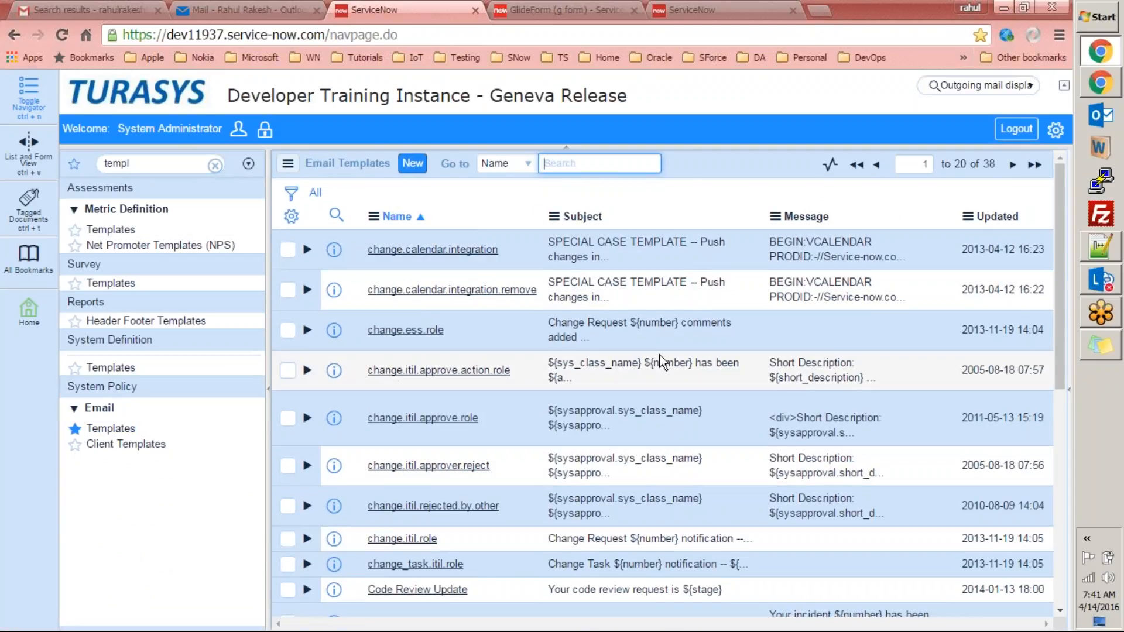
click(412, 164)
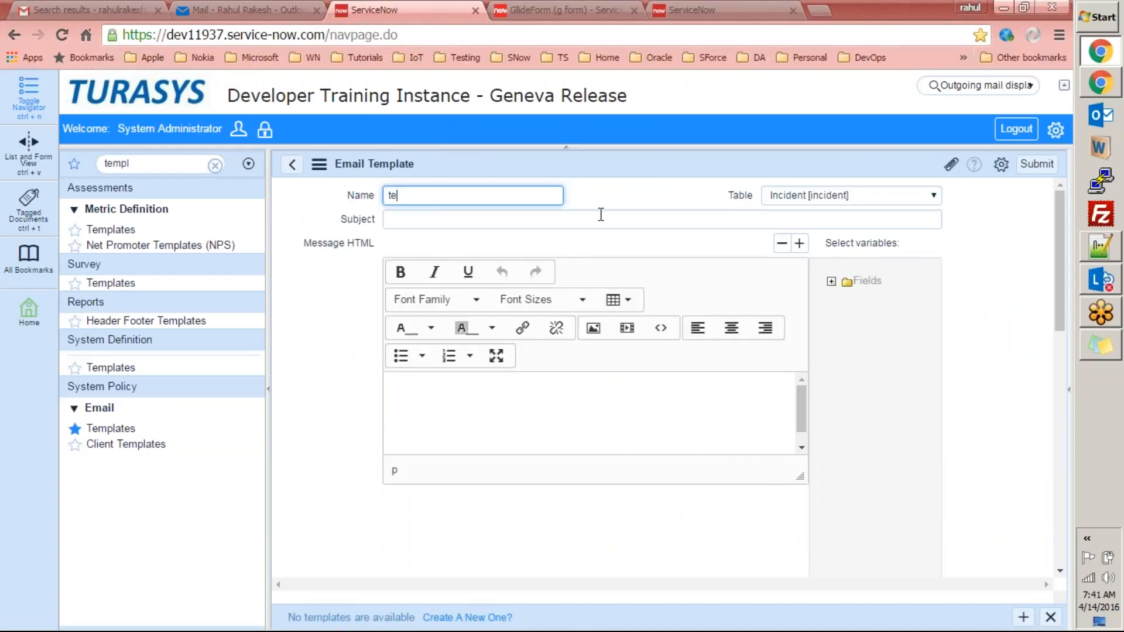
Enter 'test' as the subject and set the template table to PC Order, listing its fields.
click(569, 222)
text(test)
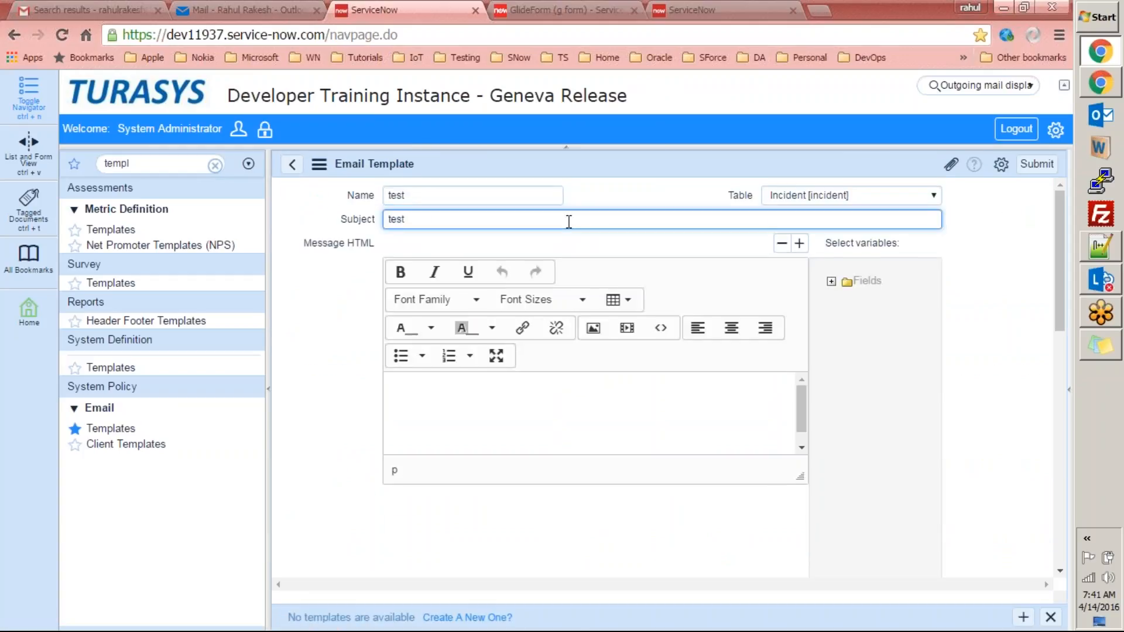
click(836, 196)
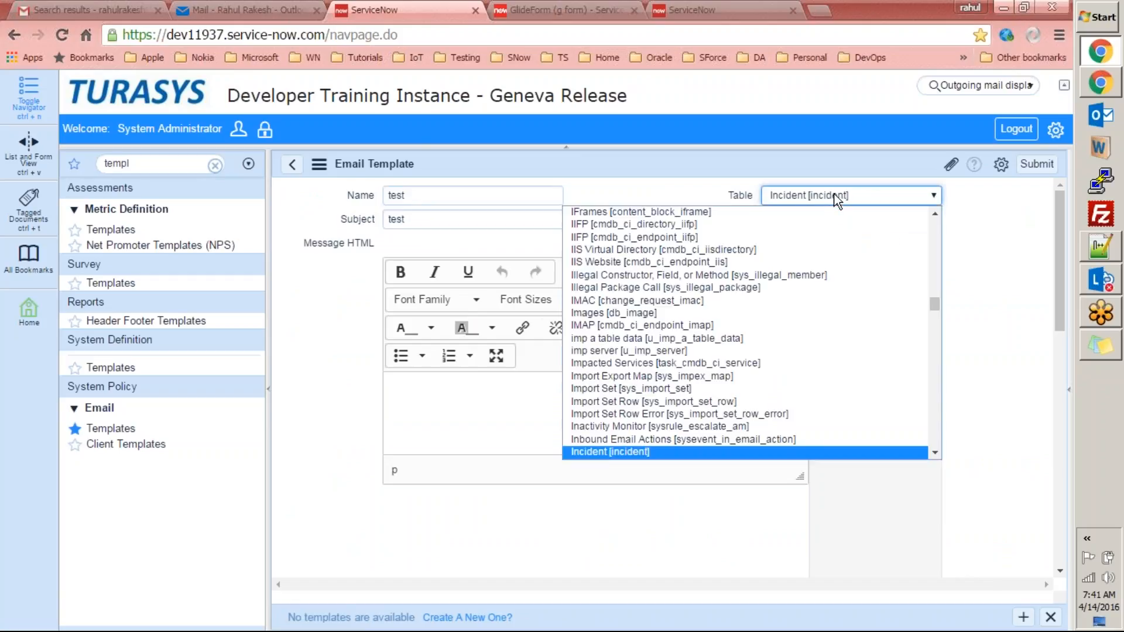
key(p)
key(c)
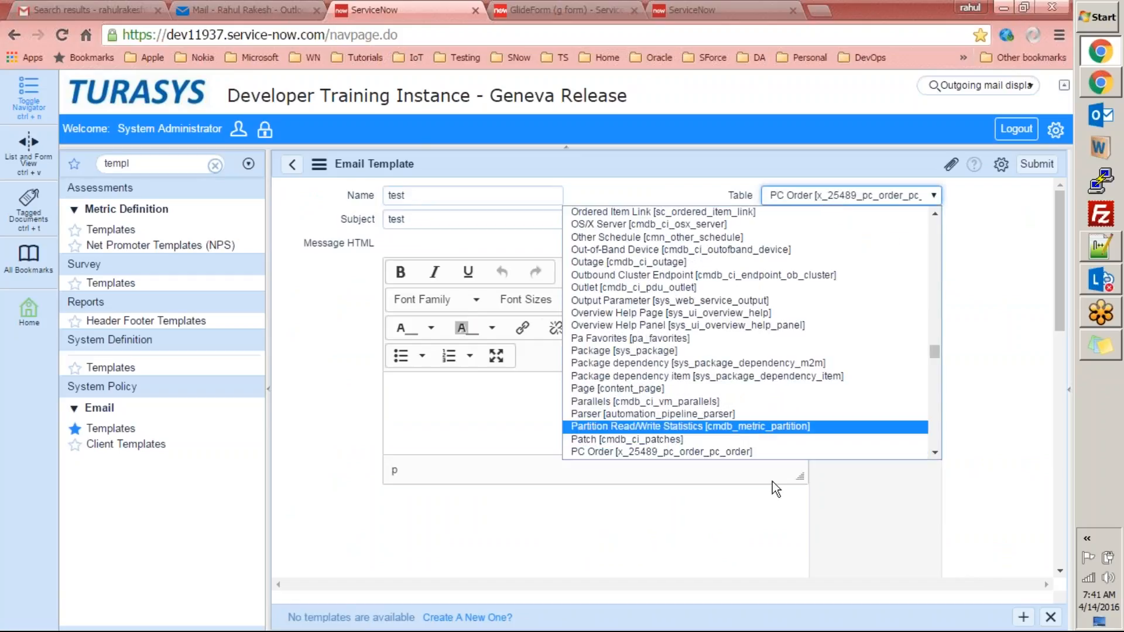
click(773, 455)
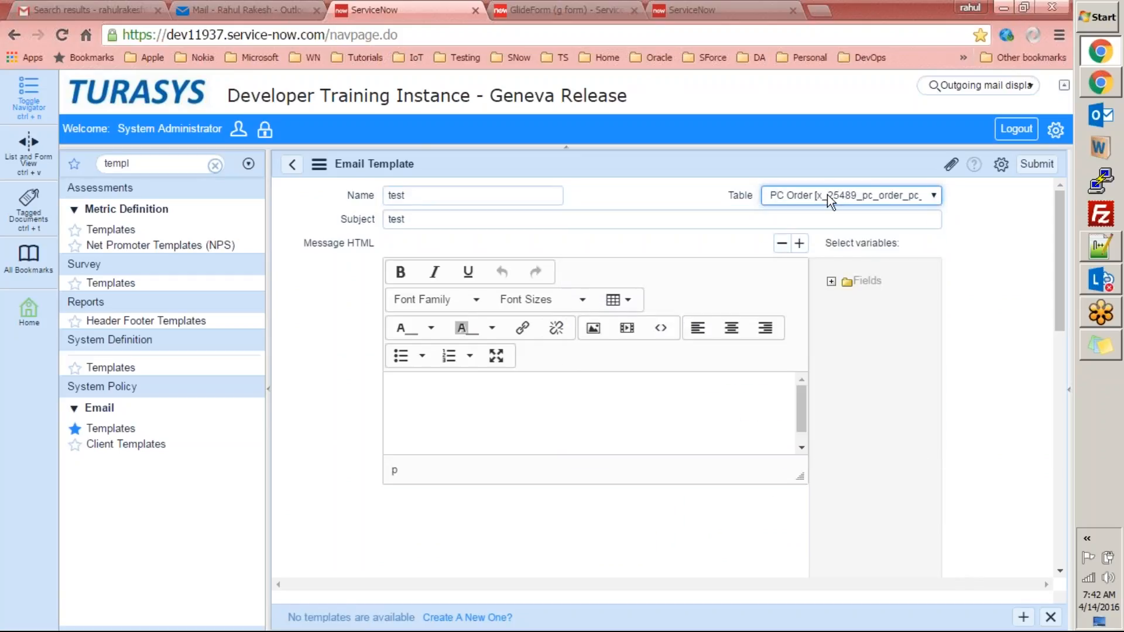
click(829, 281)
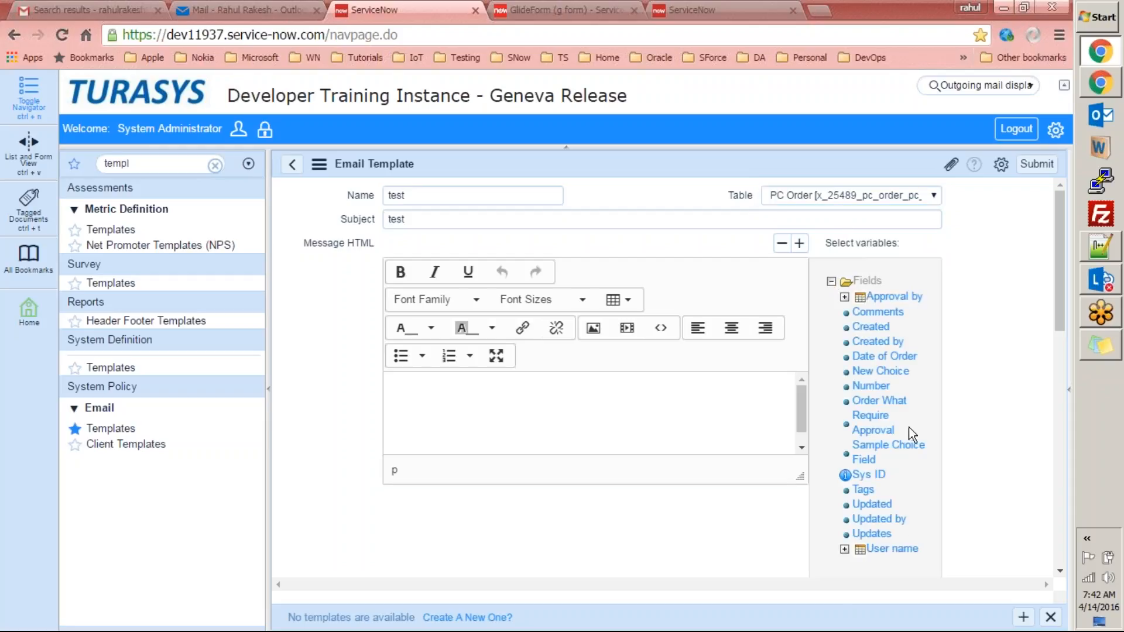
Switch the template's table to Change Request [change_request] and show its fields.
click(870, 199)
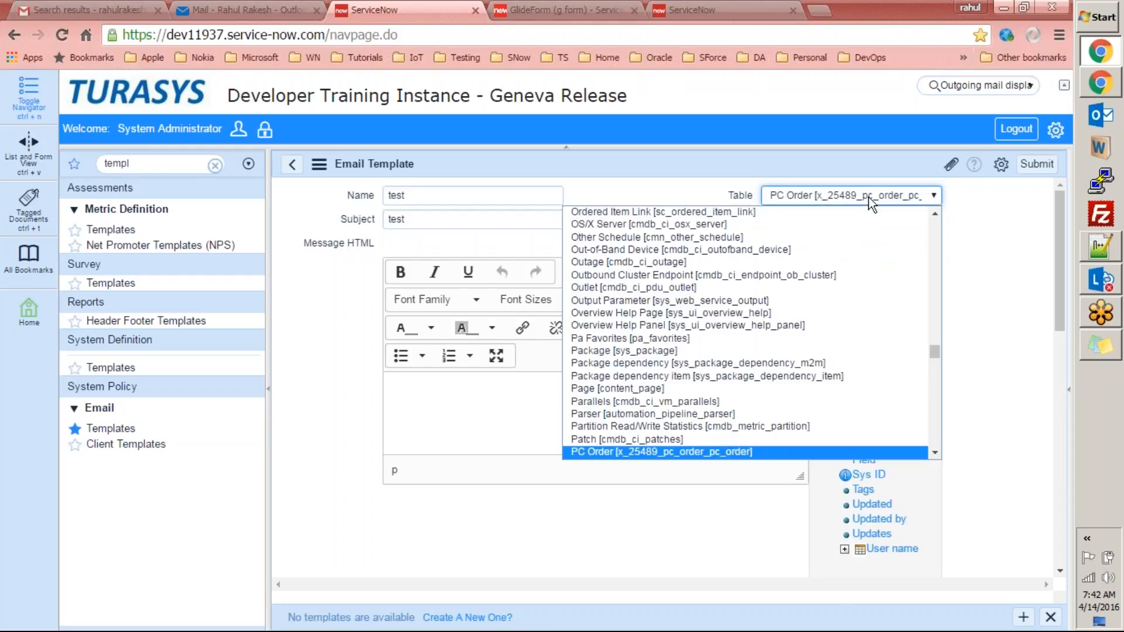
text(change_phase)
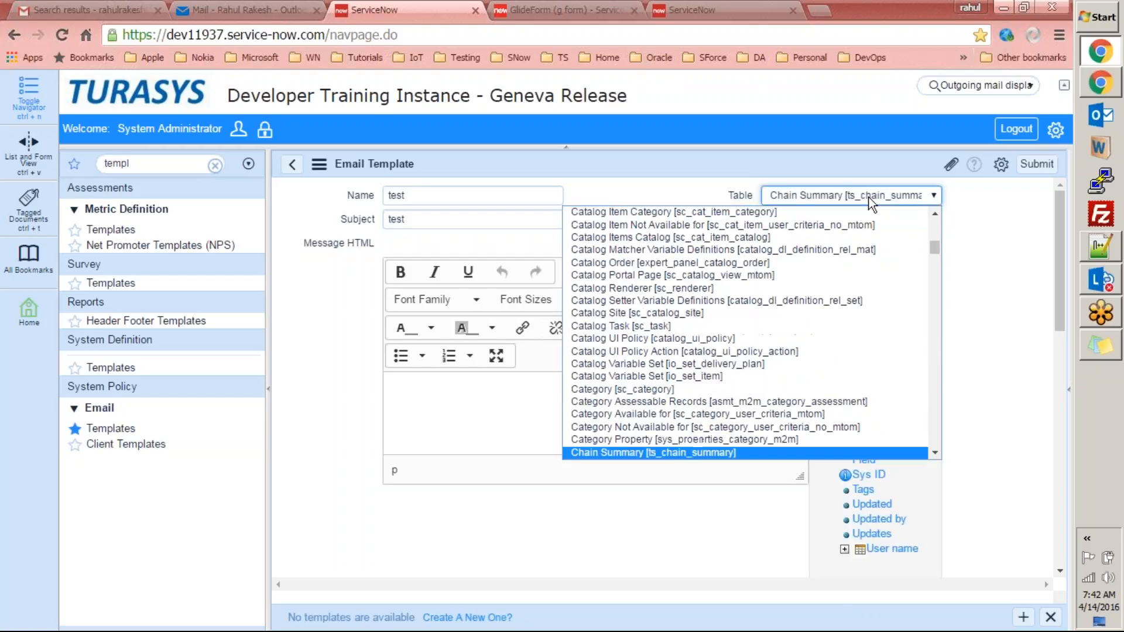
click(935, 452)
click(828, 431)
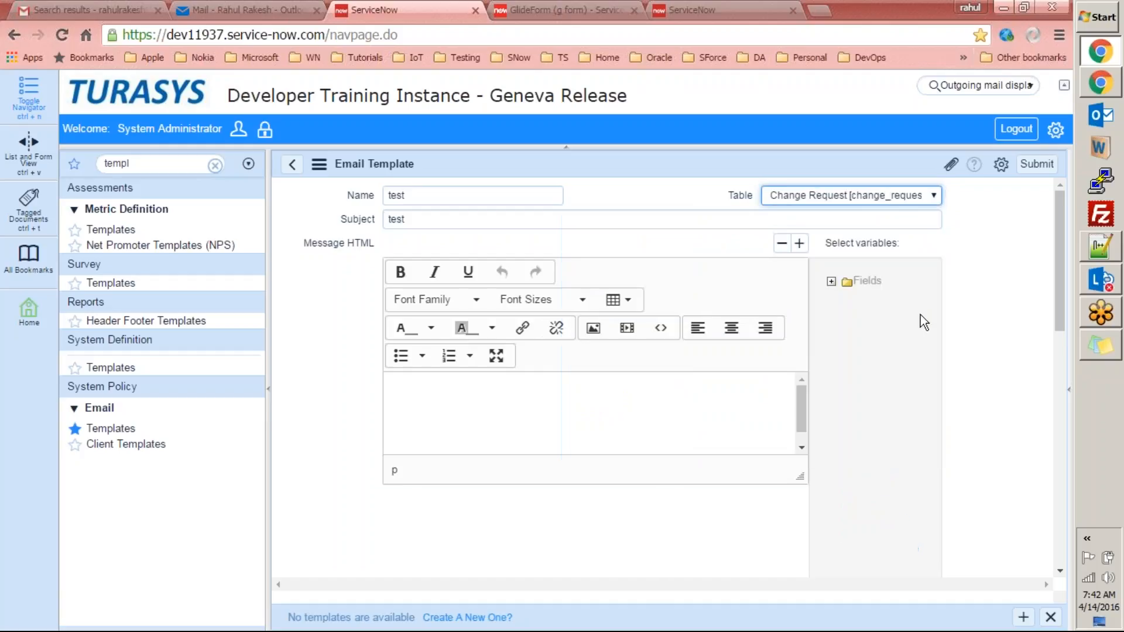
click(832, 282)
Insert Approval, two Change plan, Close notes and Closed by variables into the message, then select them.
mouse_move(933, 295)
mouse_down()
mouse_move(950, 444)
mouse_move(934, 287)
mouse_up()
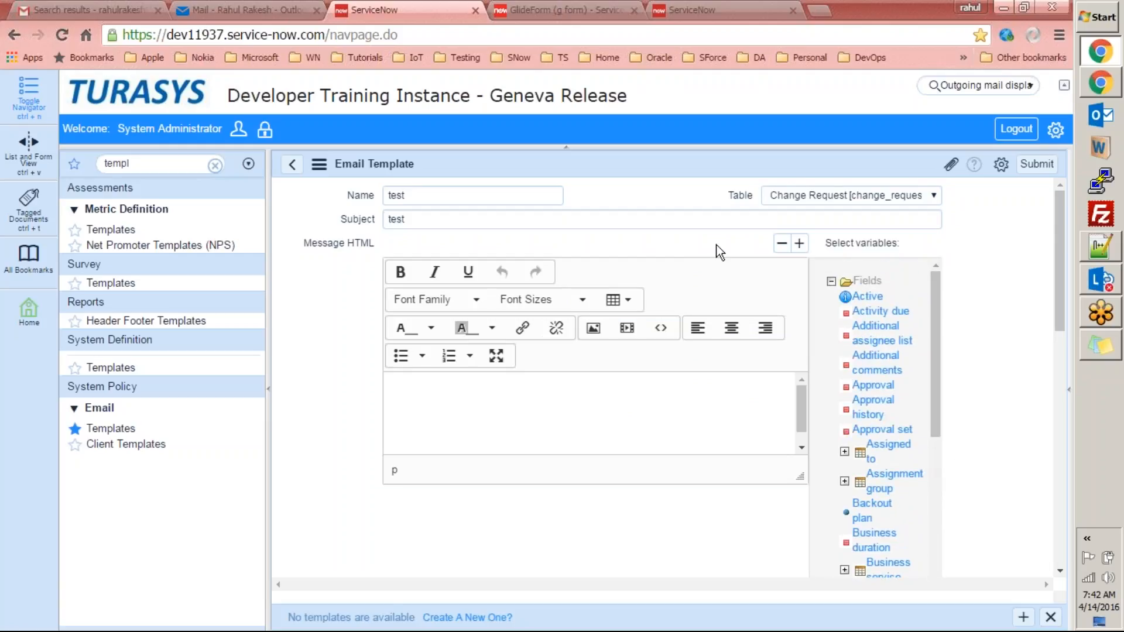
click(653, 217)
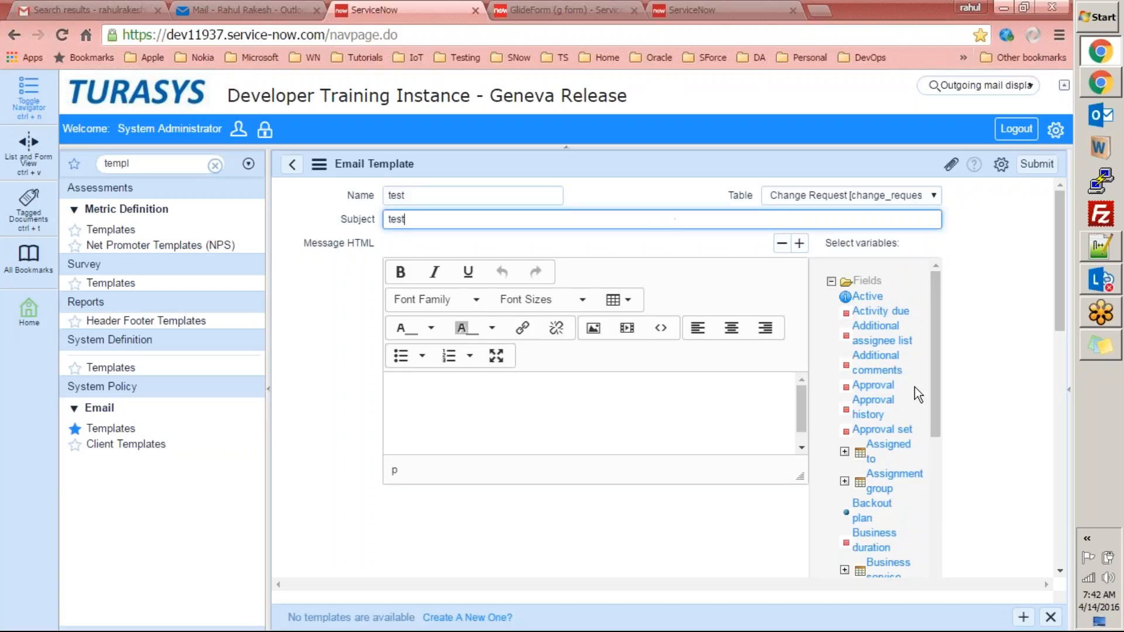
click(890, 387)
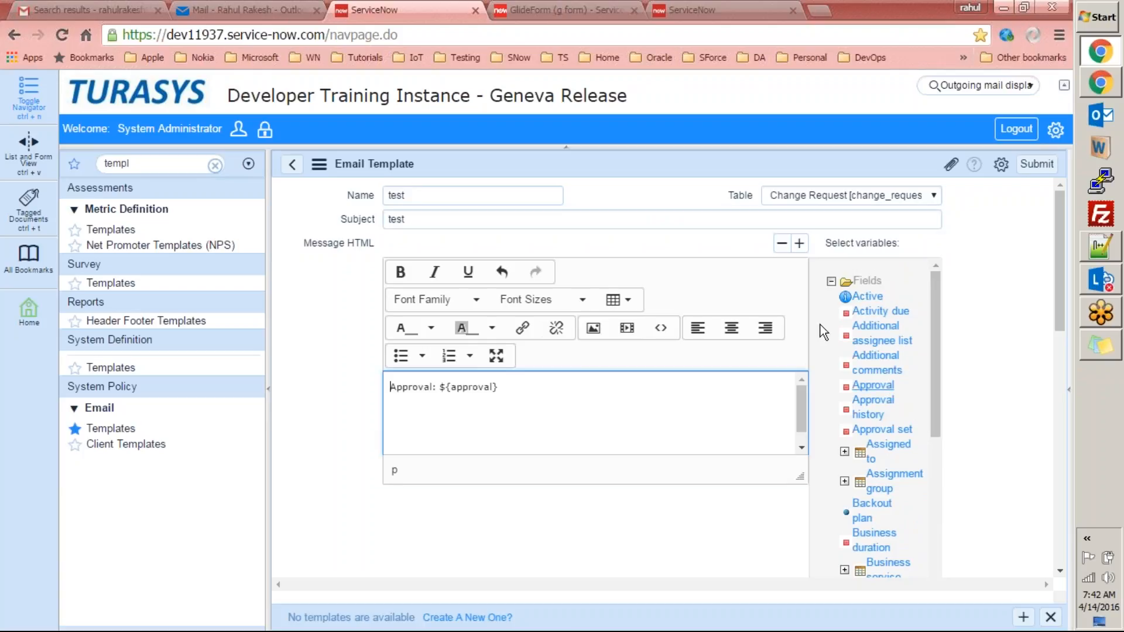
click(685, 213)
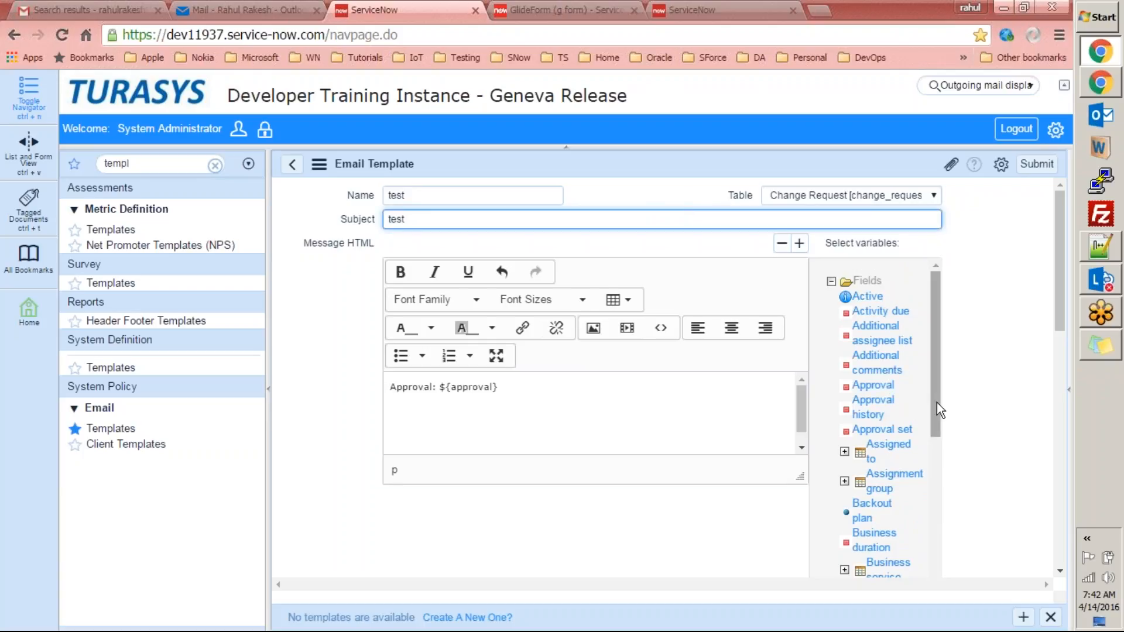
drag(931, 395, 936, 468)
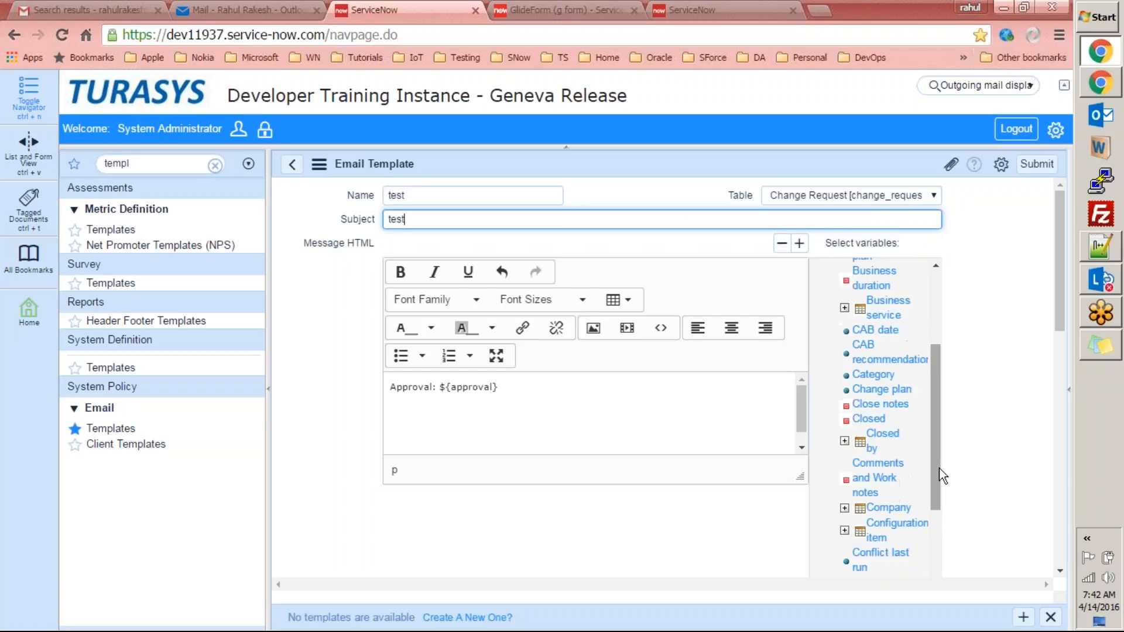
click(881, 391)
click(881, 391)
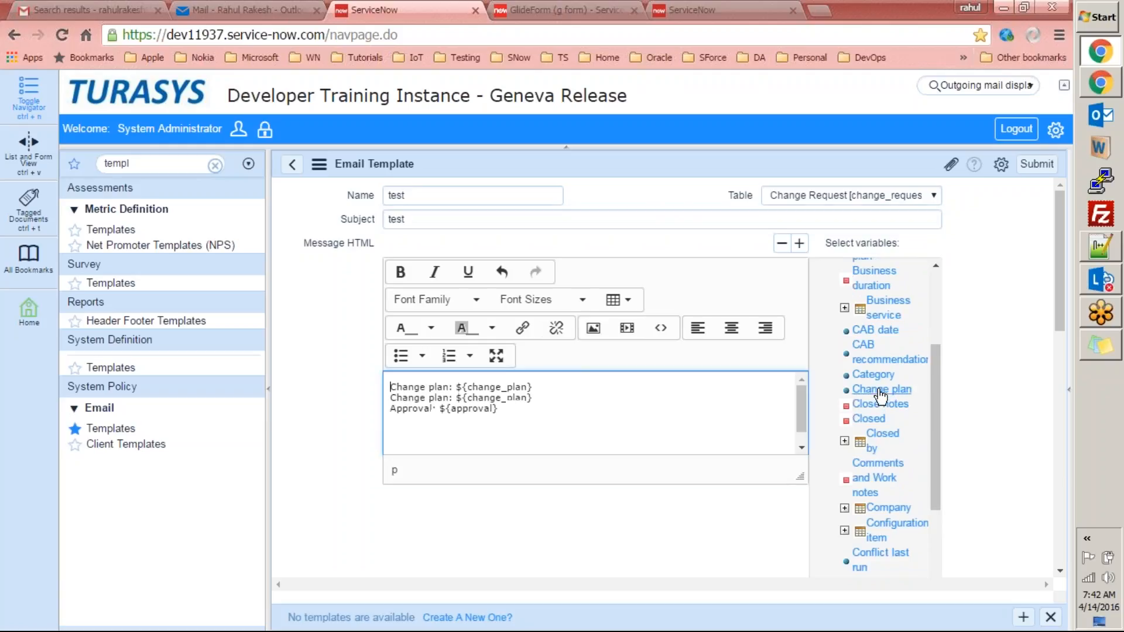
click(881, 405)
click(880, 438)
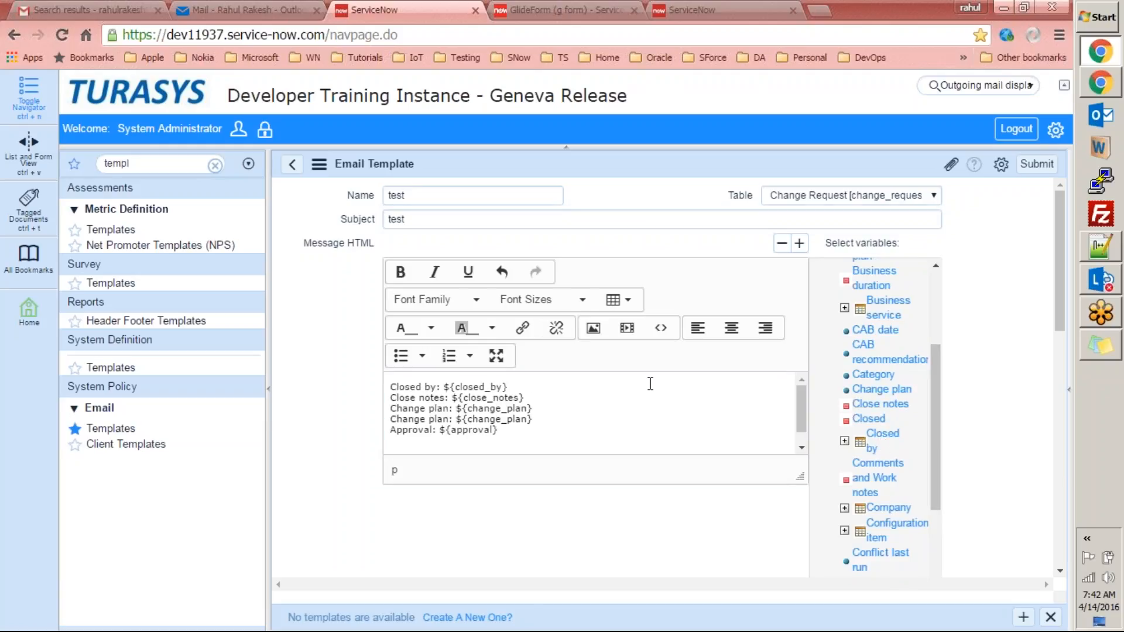
drag(516, 436, 347, 314)
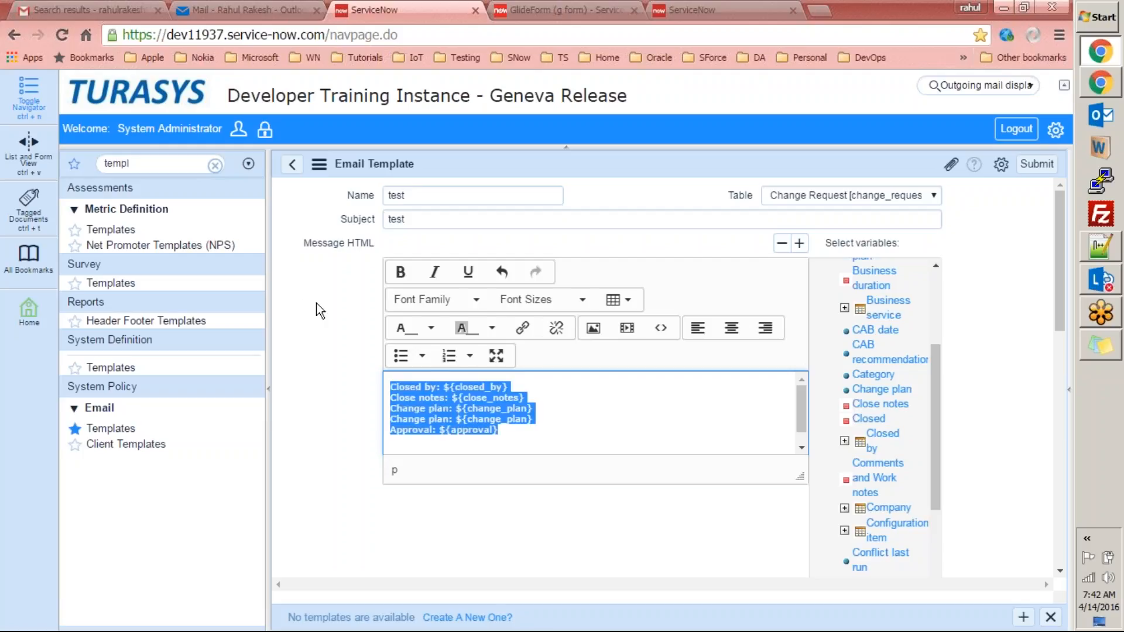
Make the variable lines bold, italic, underlined and Courier New.
click(400, 272)
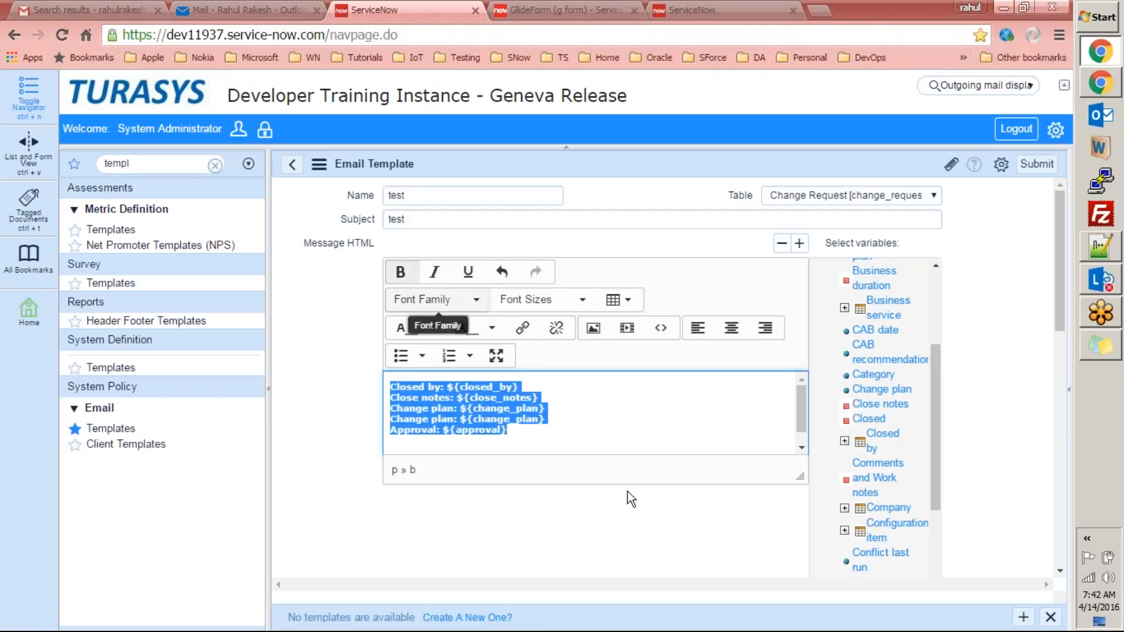
click(578, 407)
drag(519, 430, 404, 369)
click(433, 272)
click(468, 273)
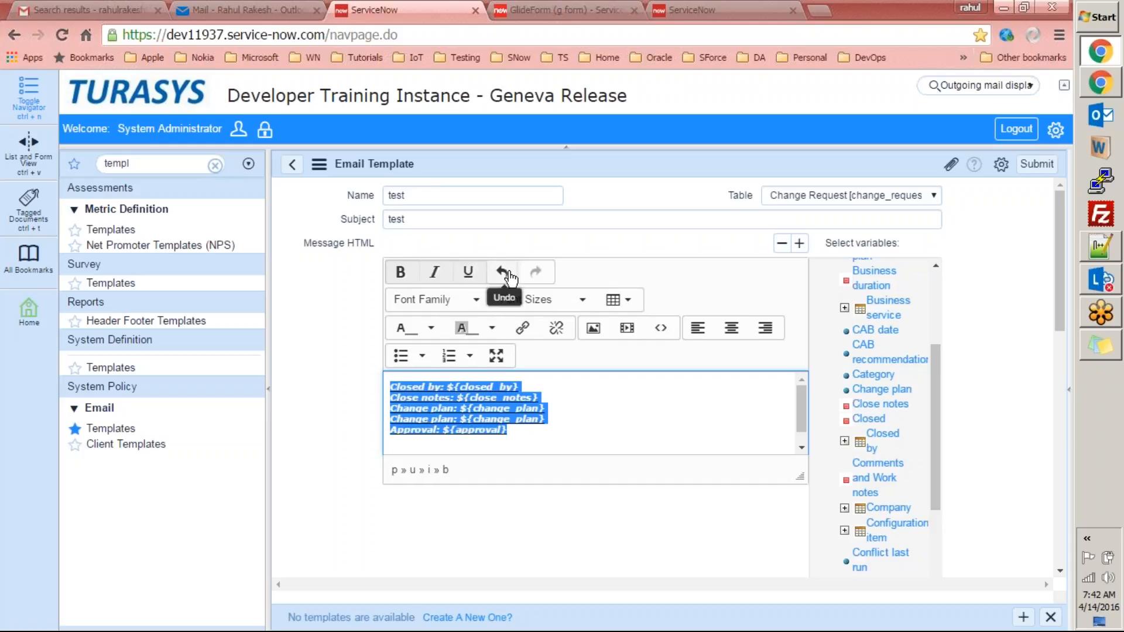
click(475, 299)
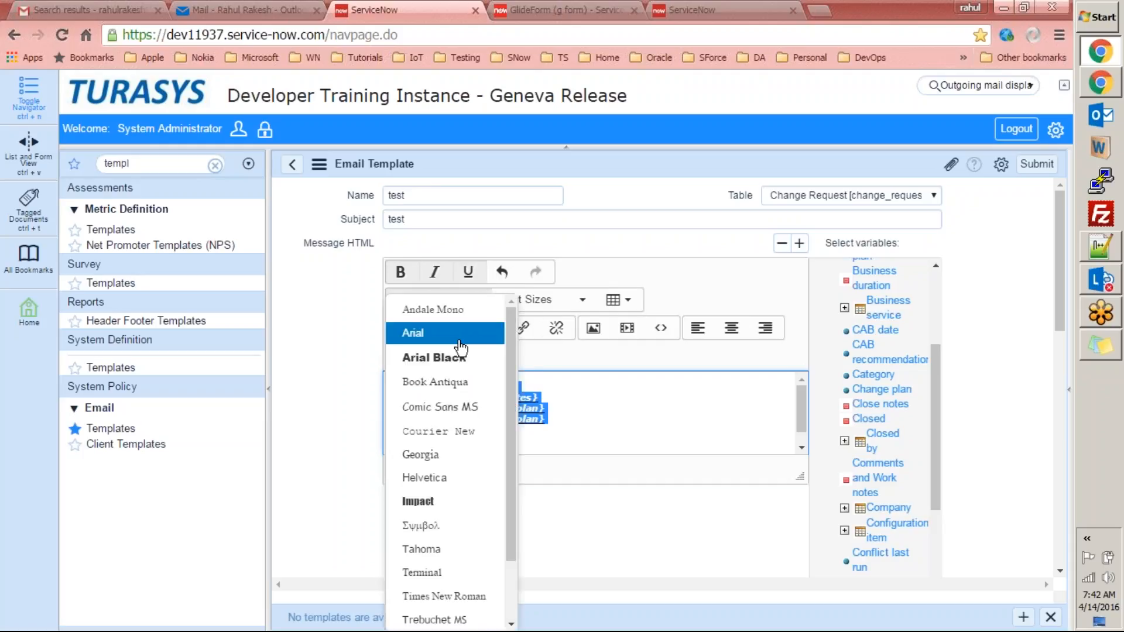
click(445, 431)
Set the selected variable lines to 24pt font size.
click(545, 300)
click(523, 516)
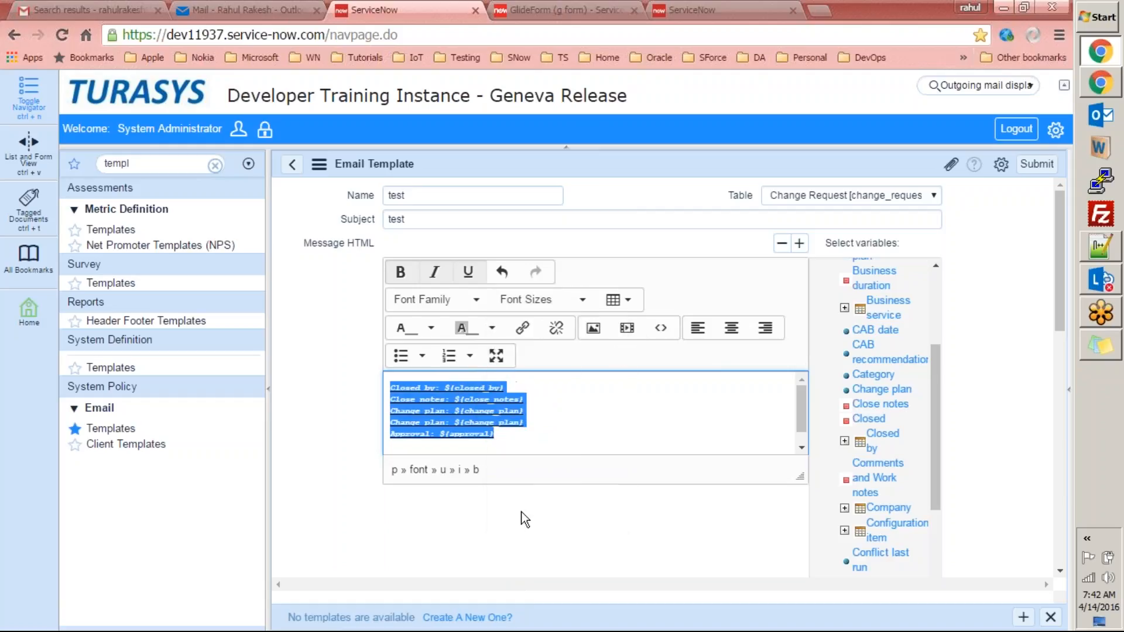
click(584, 300)
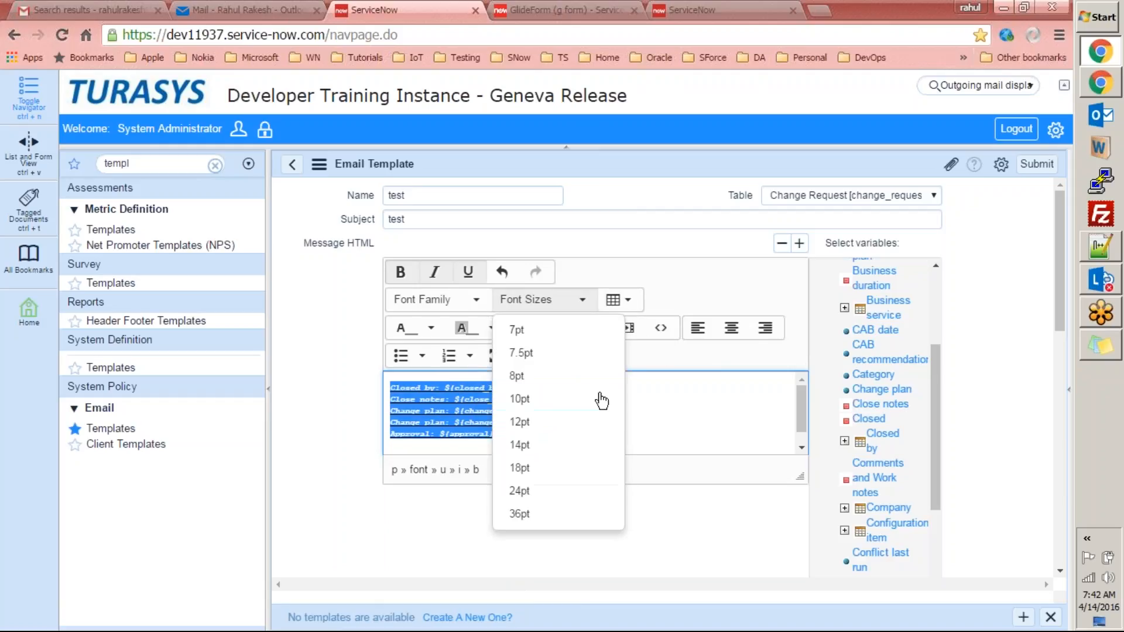
click(571, 492)
click(631, 301)
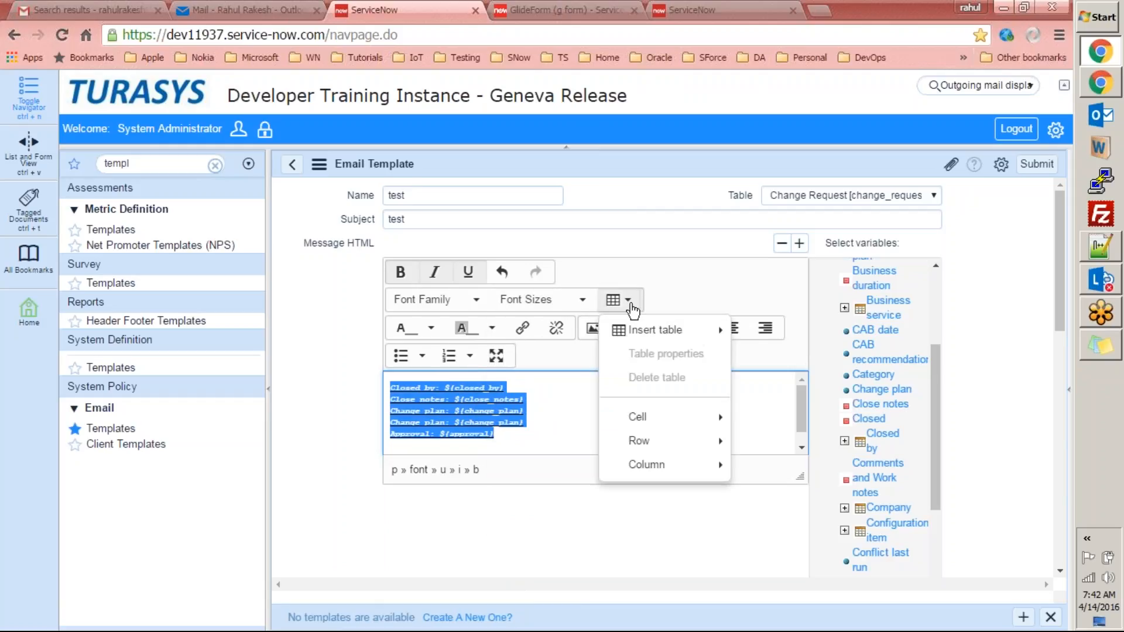
click(690, 283)
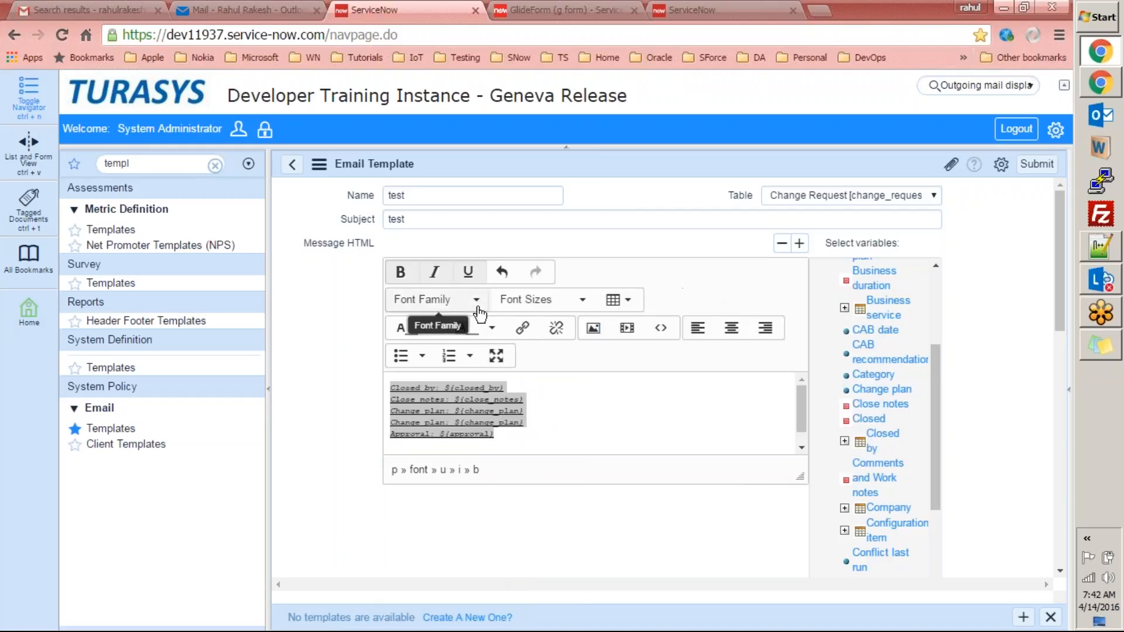
Colour the variable lines' text yellow and give them an orange background.
click(431, 329)
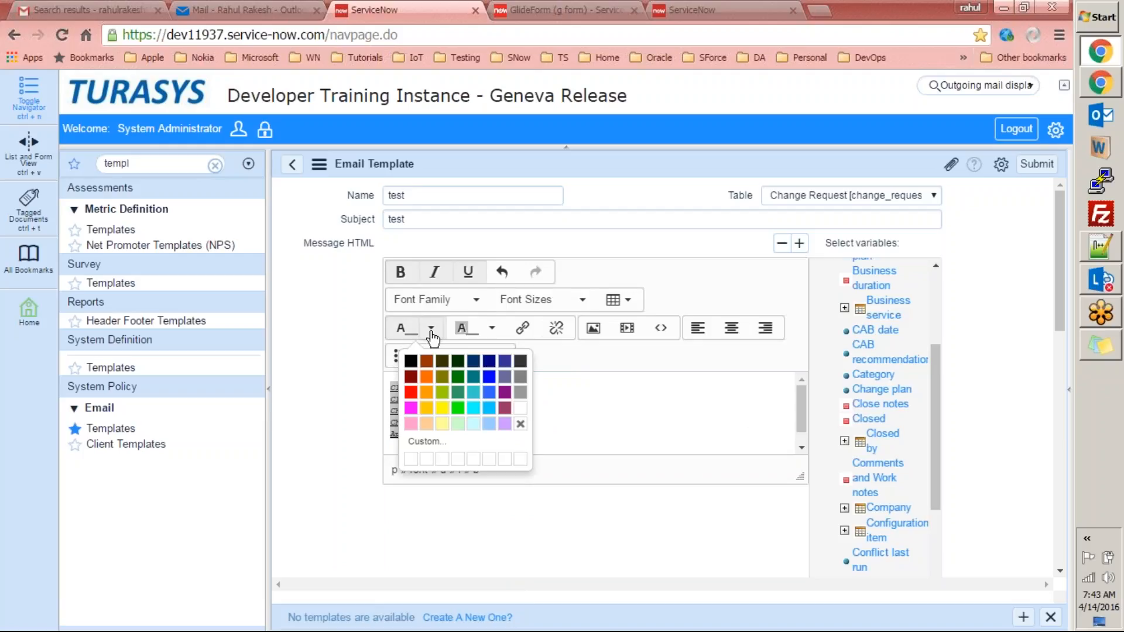
click(443, 408)
click(532, 406)
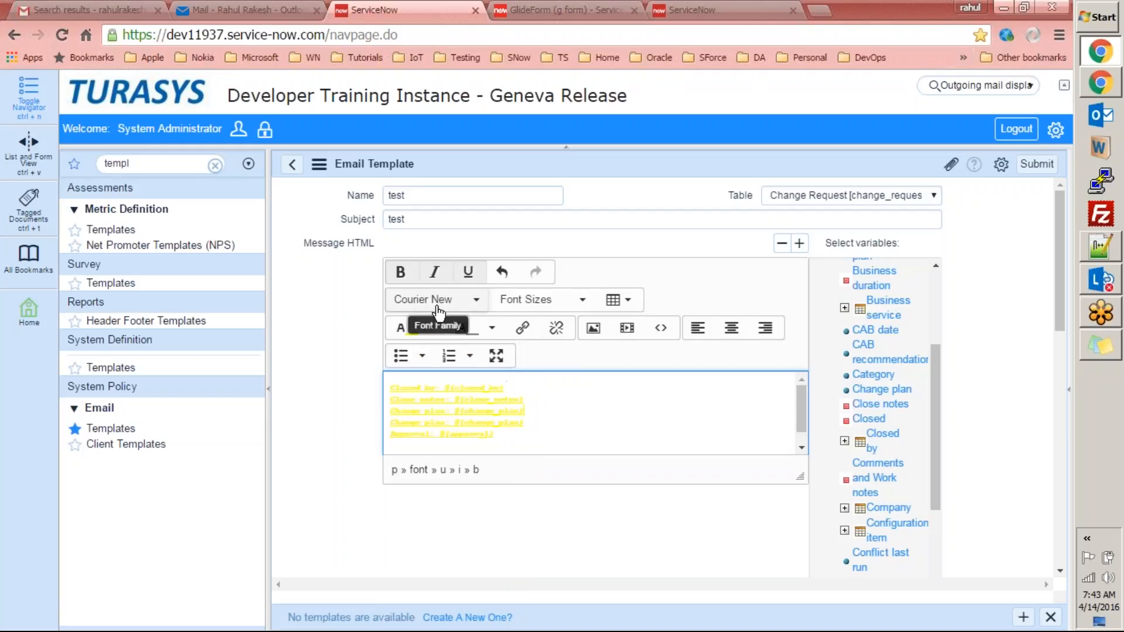
drag(515, 439, 387, 359)
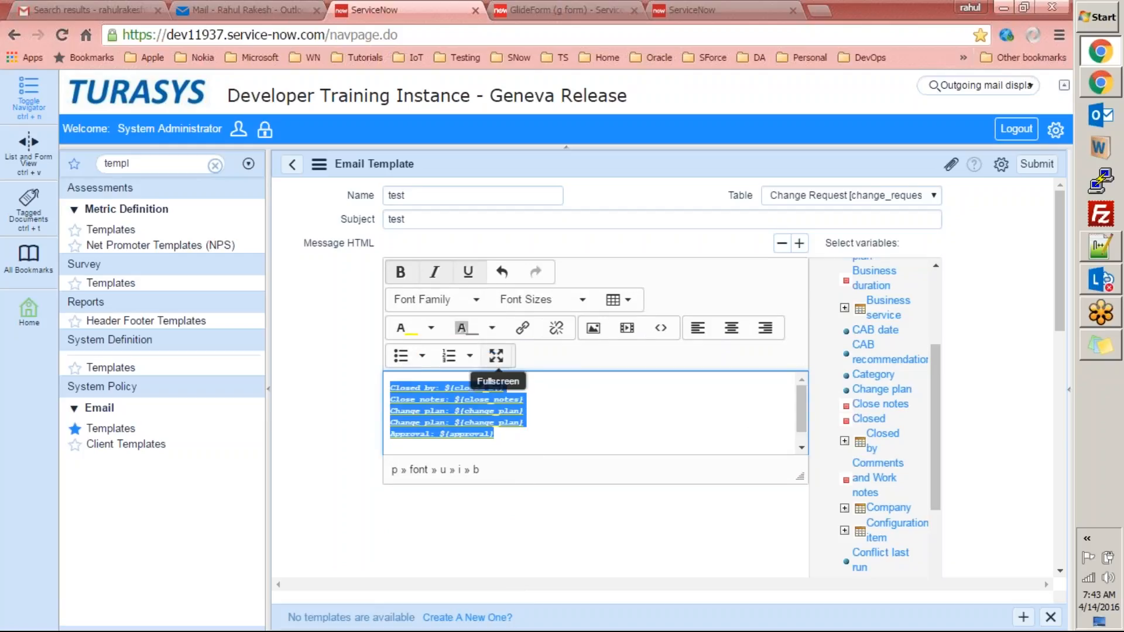
click(492, 328)
click(487, 377)
click(554, 427)
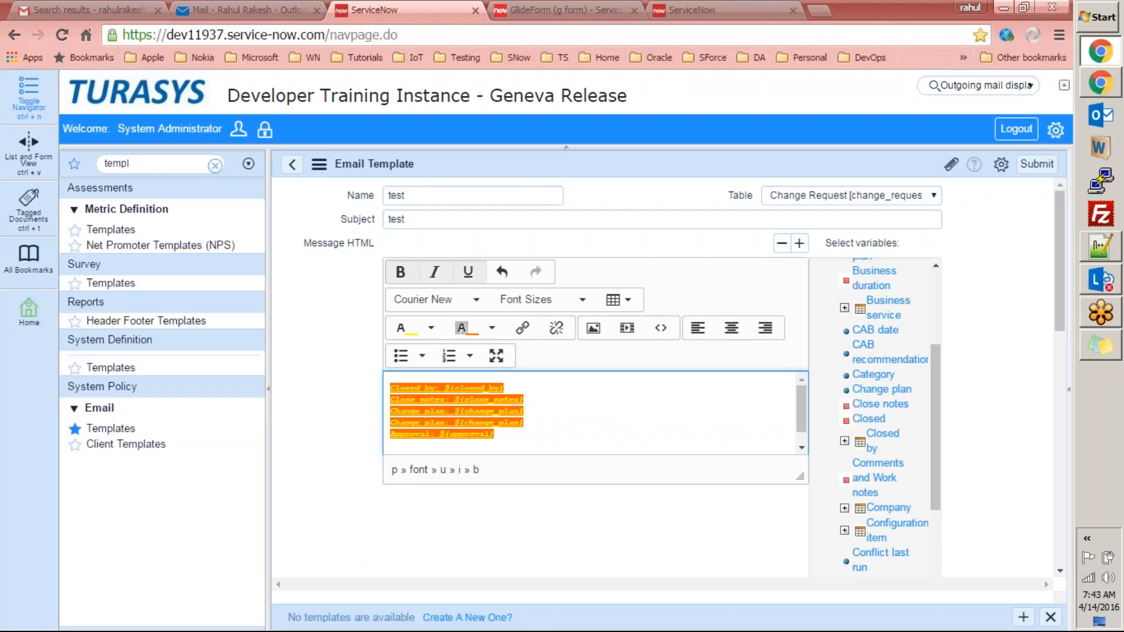
Filter the navigator for 'noti', open Email > Notifications, and leave the unsaved template page.
double_click(176, 163)
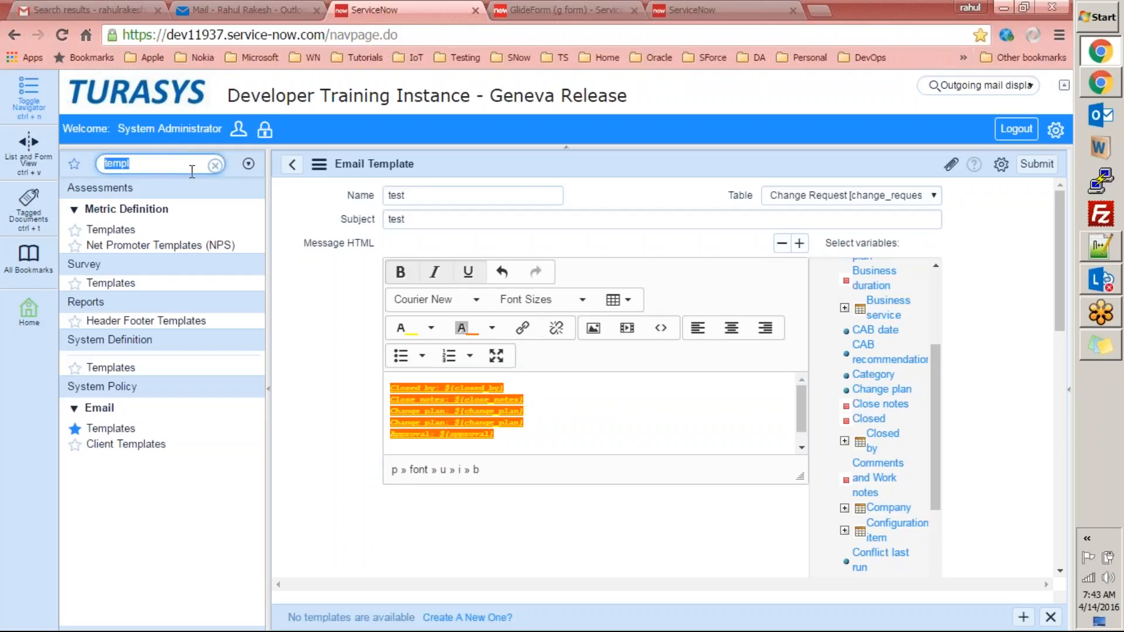
click(215, 165)
click(177, 159)
text(notification)
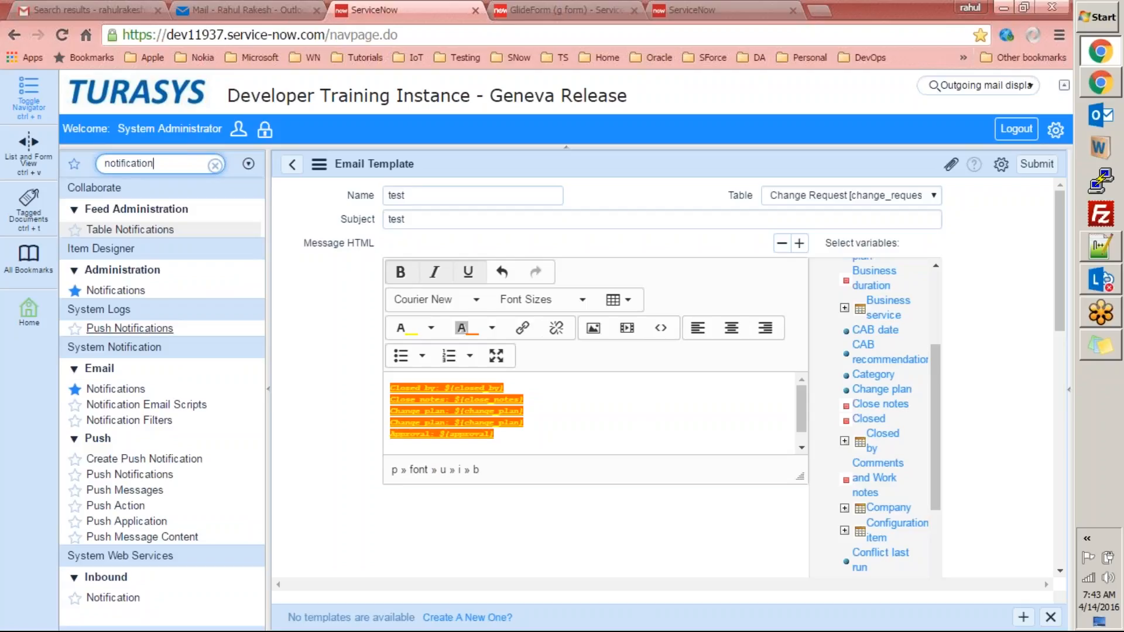
click(126, 390)
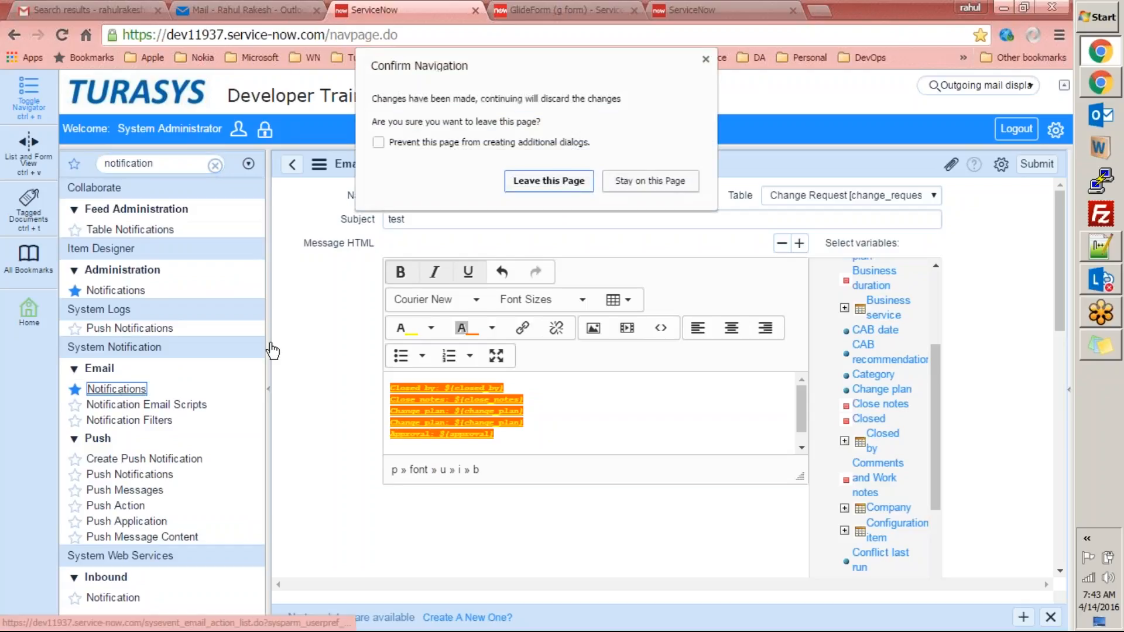
click(546, 179)
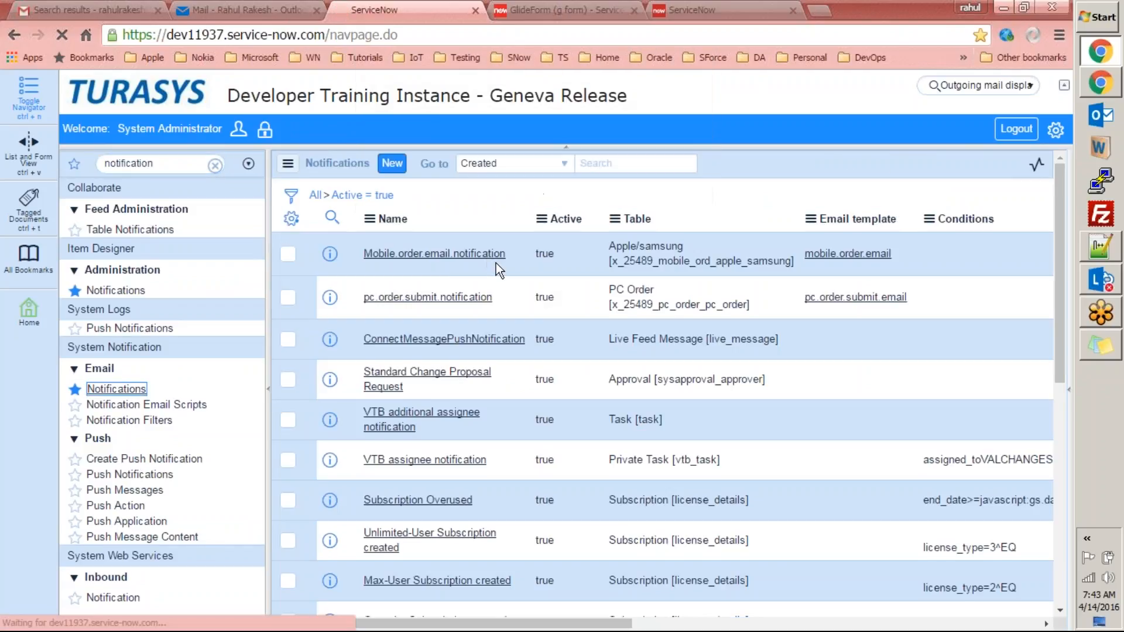
Open pc.order.submit.notification, review its message contents, then switch to the Notepad++ notes.
click(427, 294)
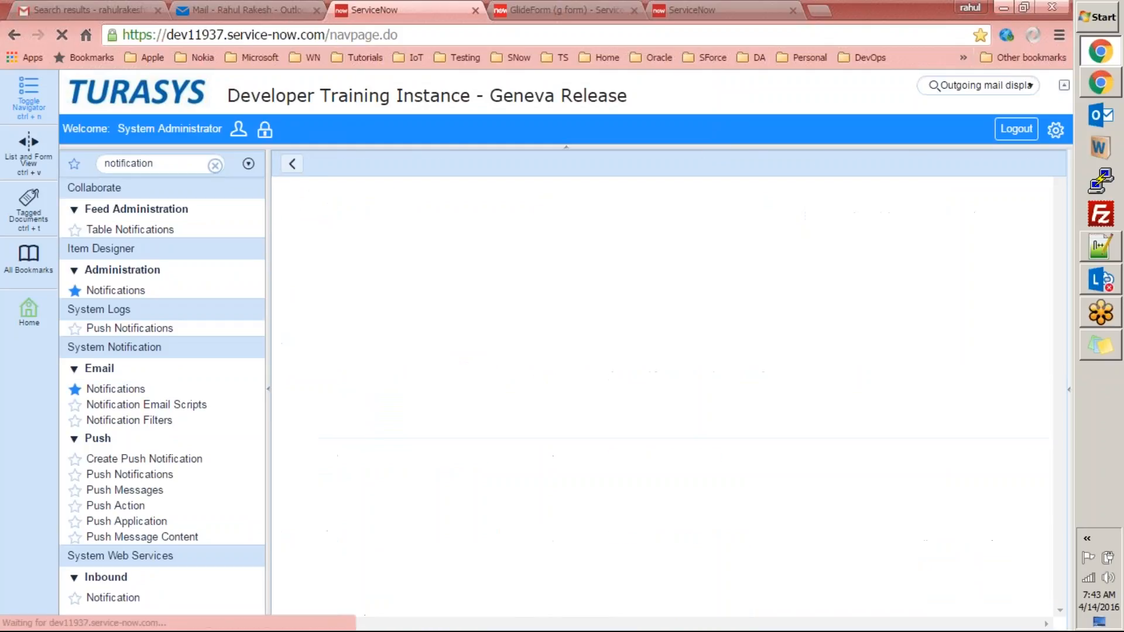
drag(1060, 217, 1057, 325)
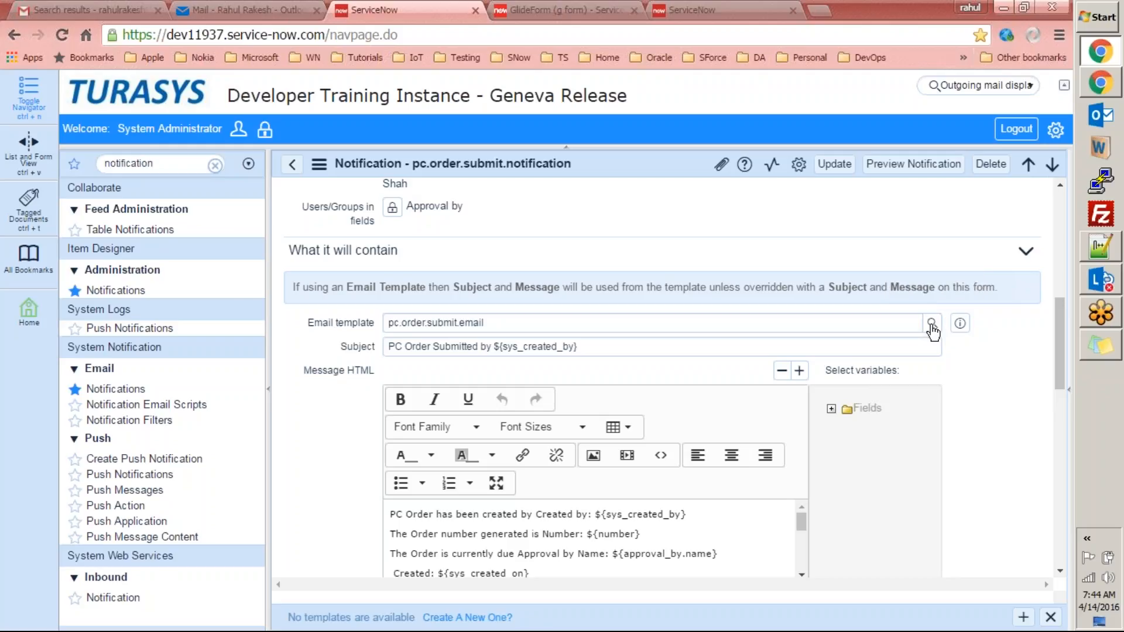
click(1100, 248)
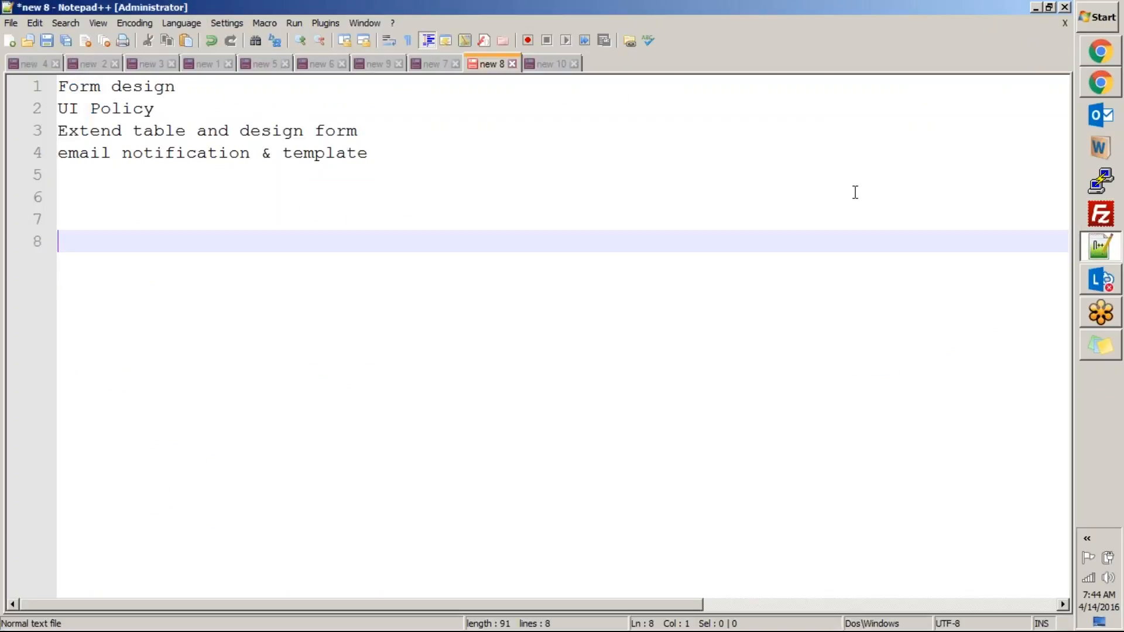
Alt+Tab from Notepad++ back to the pc.order.submit.notification record in Chrome.
key(alt+Tab)
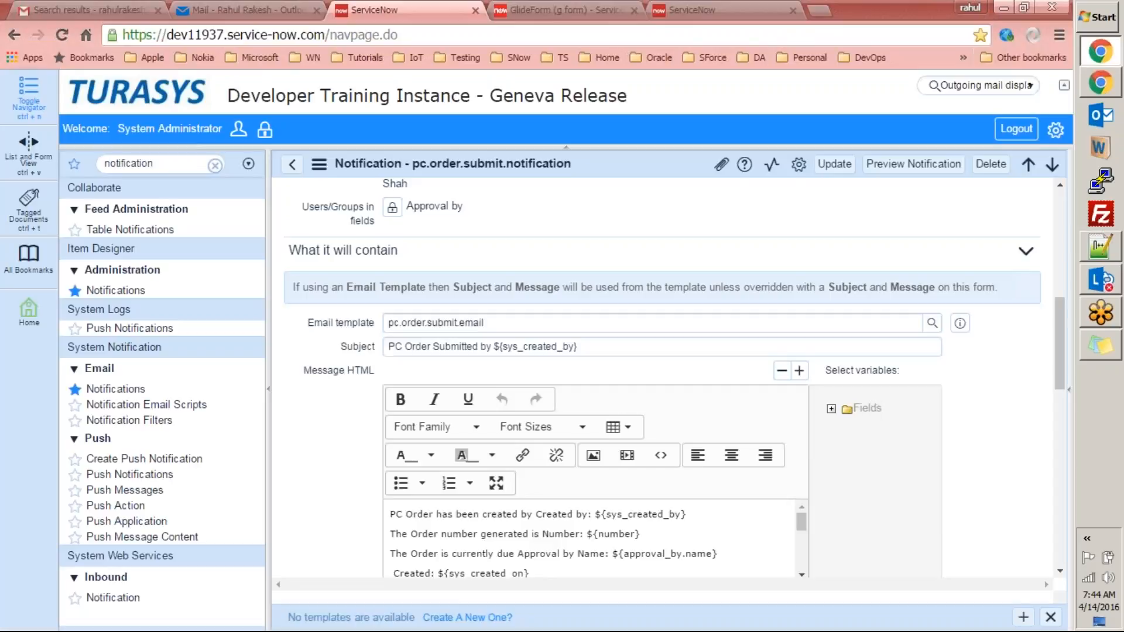